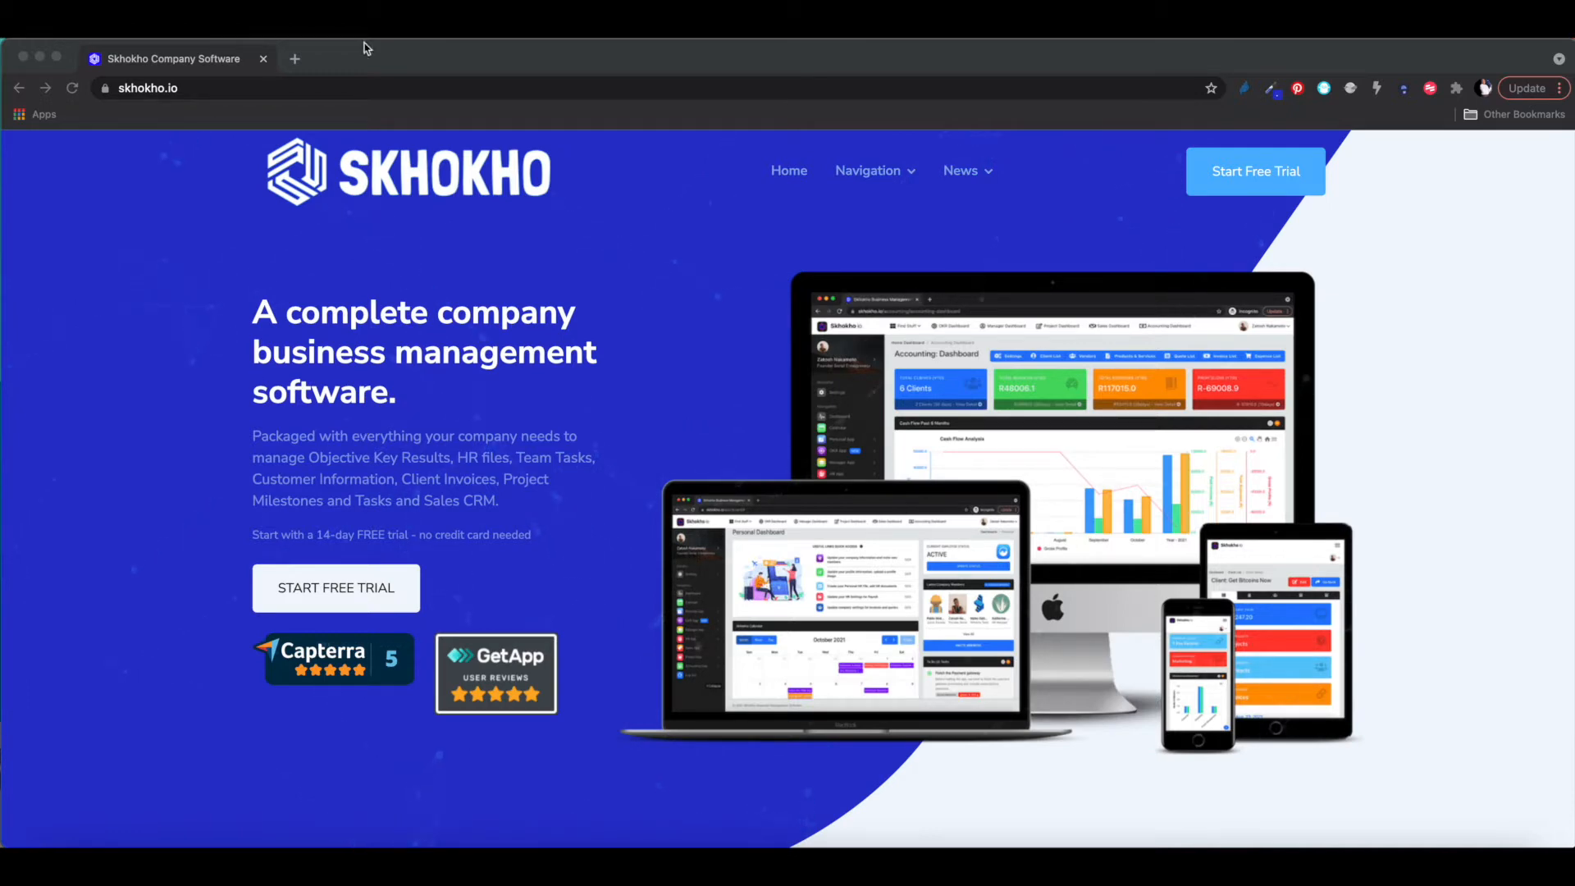
- Scroll down through the homepage sections, return to the top, and bring up the Navigation menu
{"action": "left_click", "coordinate": [414, 71]}
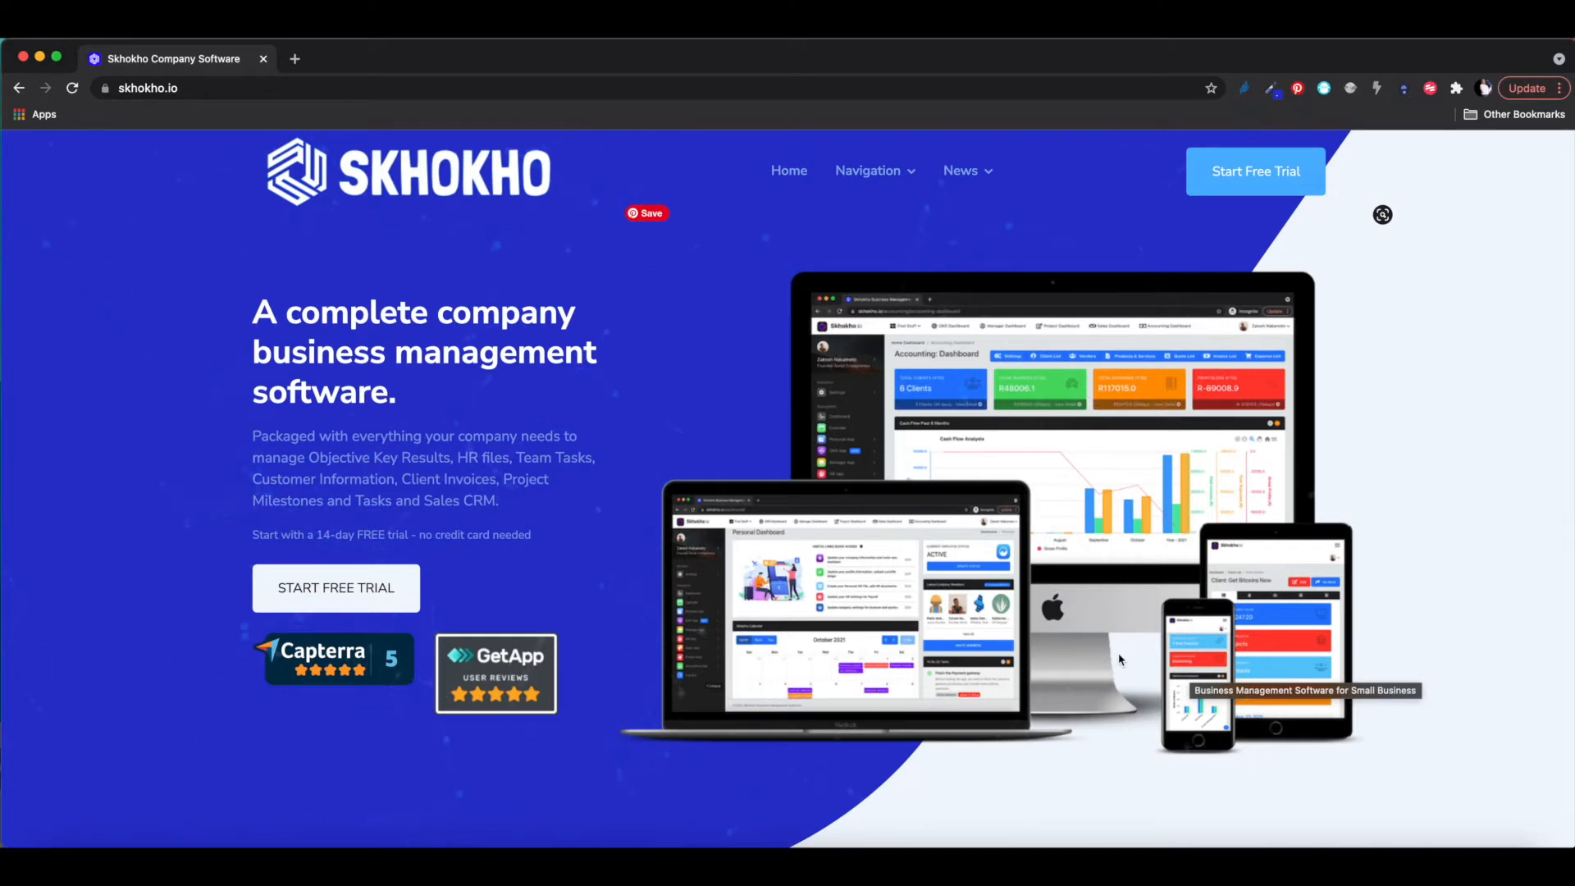
{"action": "scroll", "coordinate": [1120, 659], "scroll_direction": "down", "scroll_amount": 10}
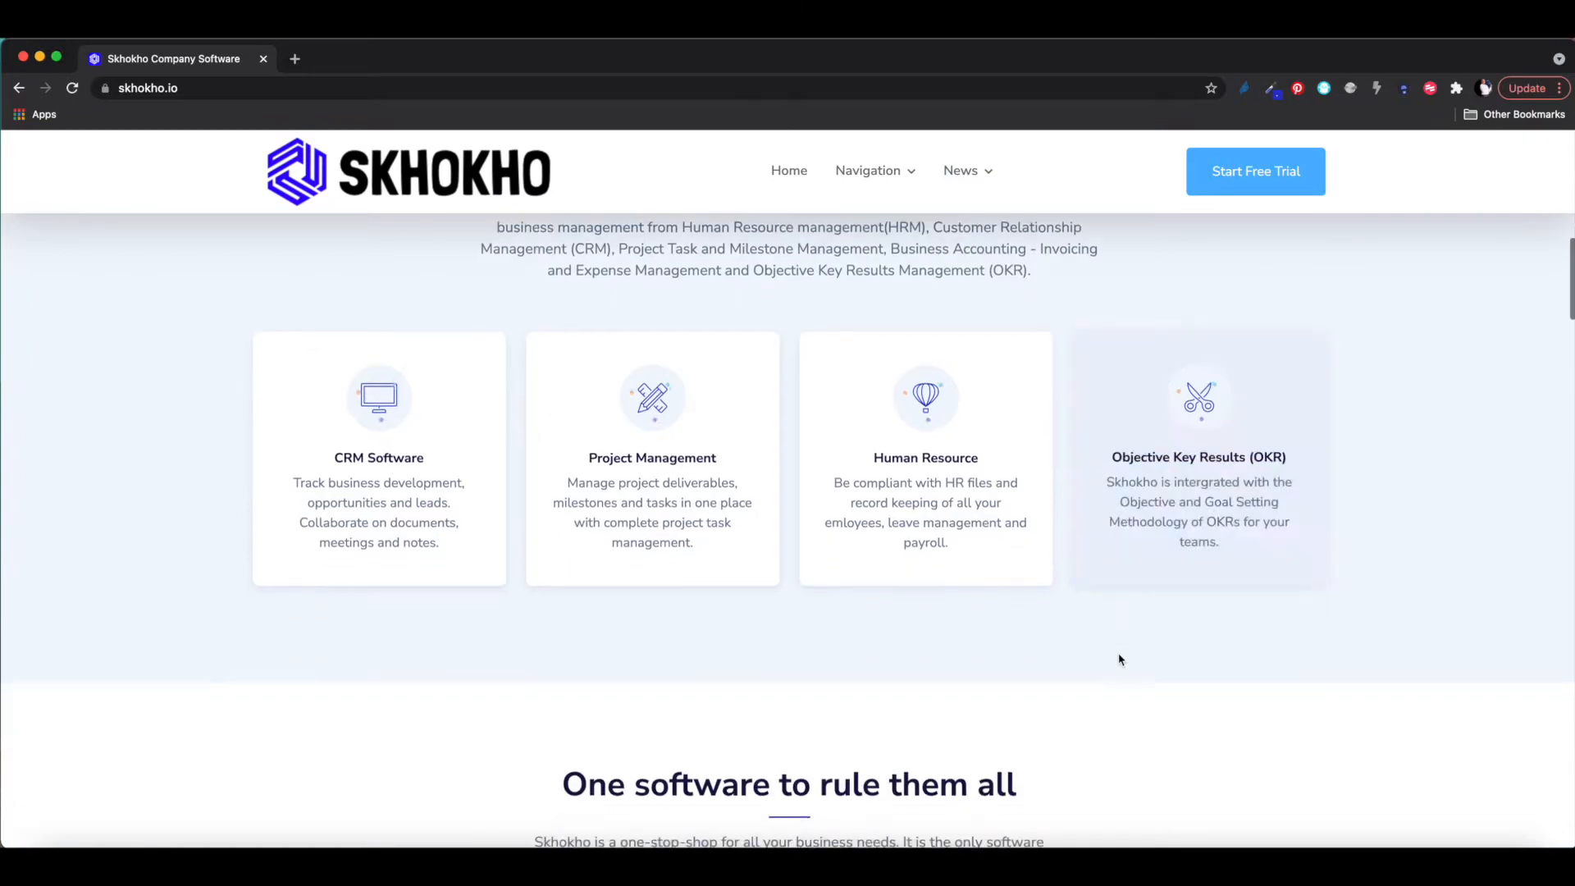
{"action": "scroll", "coordinate": [1120, 659], "scroll_direction": "down", "scroll_amount": 10}
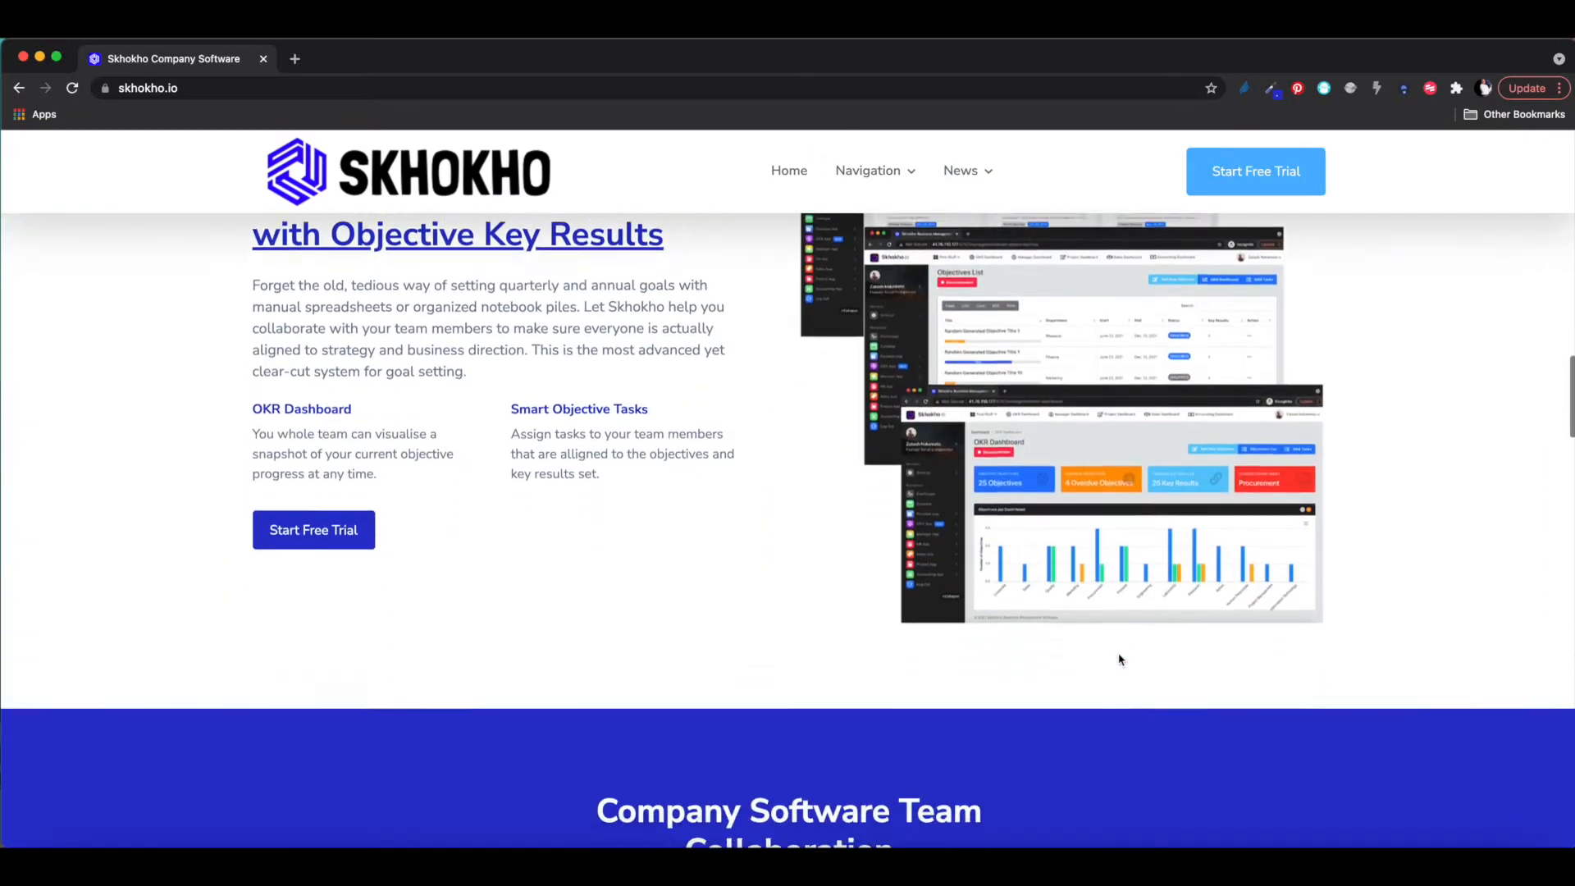
{"action": "scroll", "coordinate": [1121, 659], "scroll_direction": "up", "scroll_amount": 5}
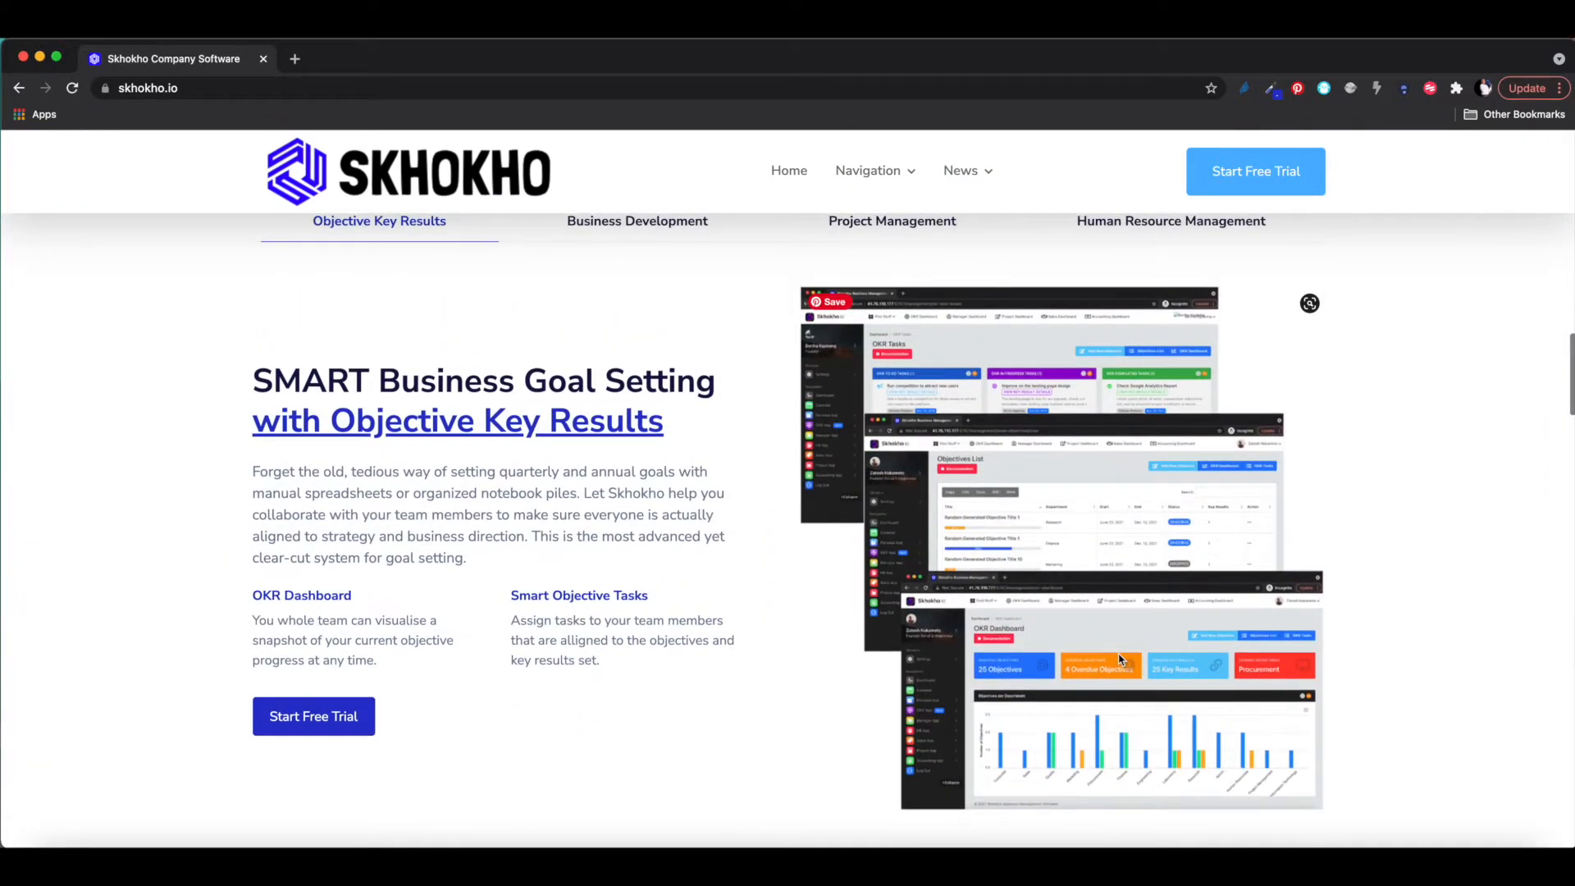
{"action": "scroll", "coordinate": [1121, 658], "scroll_direction": "up", "scroll_amount": 10}
{"action": "mouse_move", "coordinate": [889, 170]}
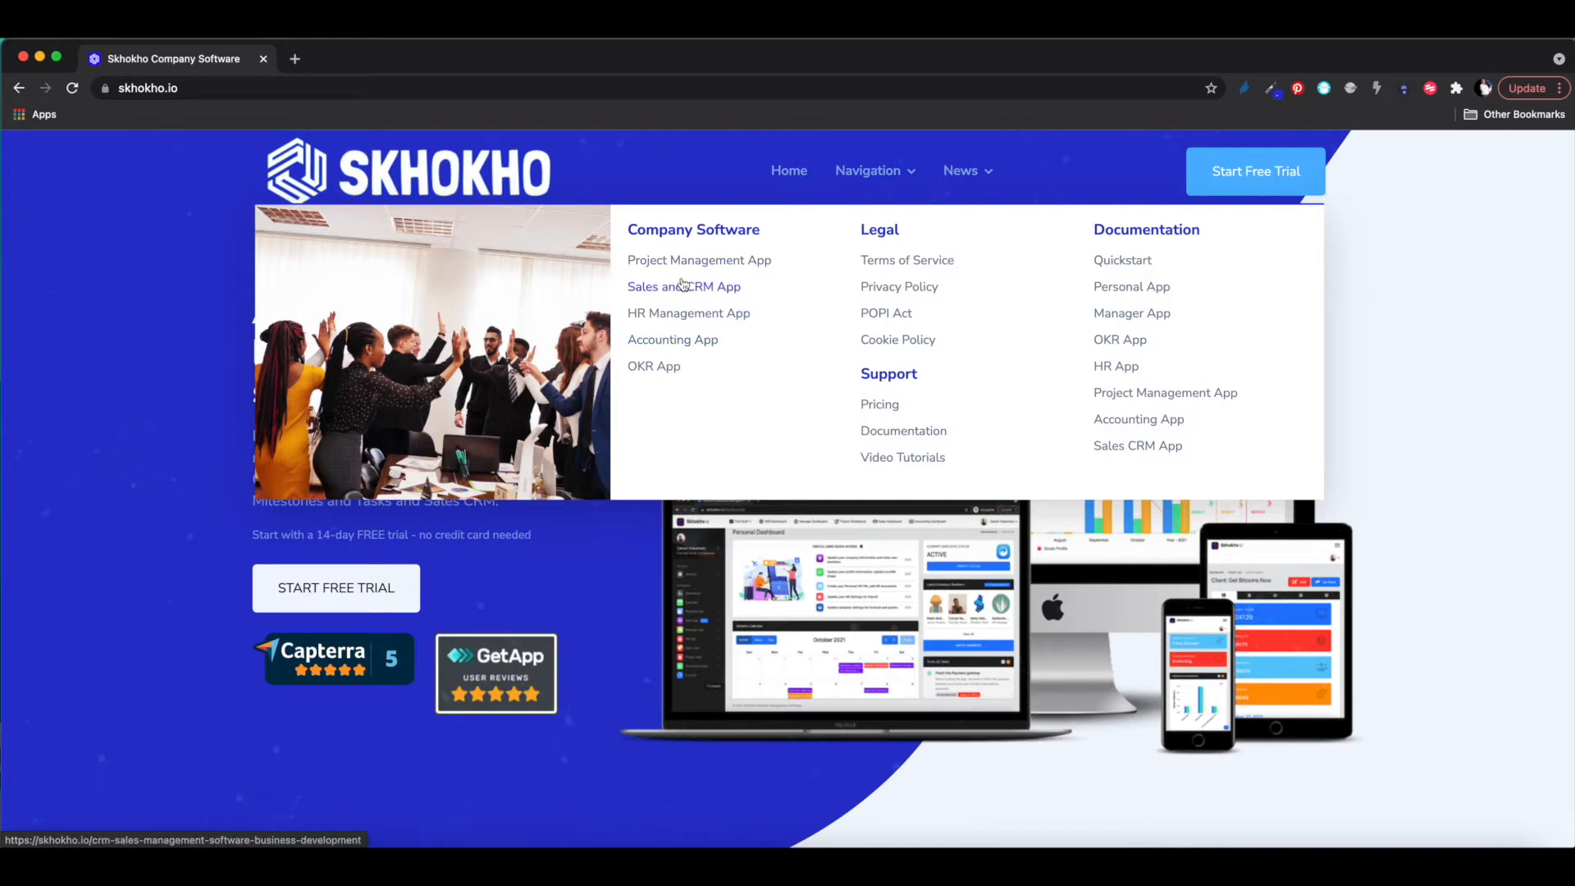
- Choose the Objective Key Results category from the News menu
{"action": "mouse_move", "coordinate": [966, 173]}
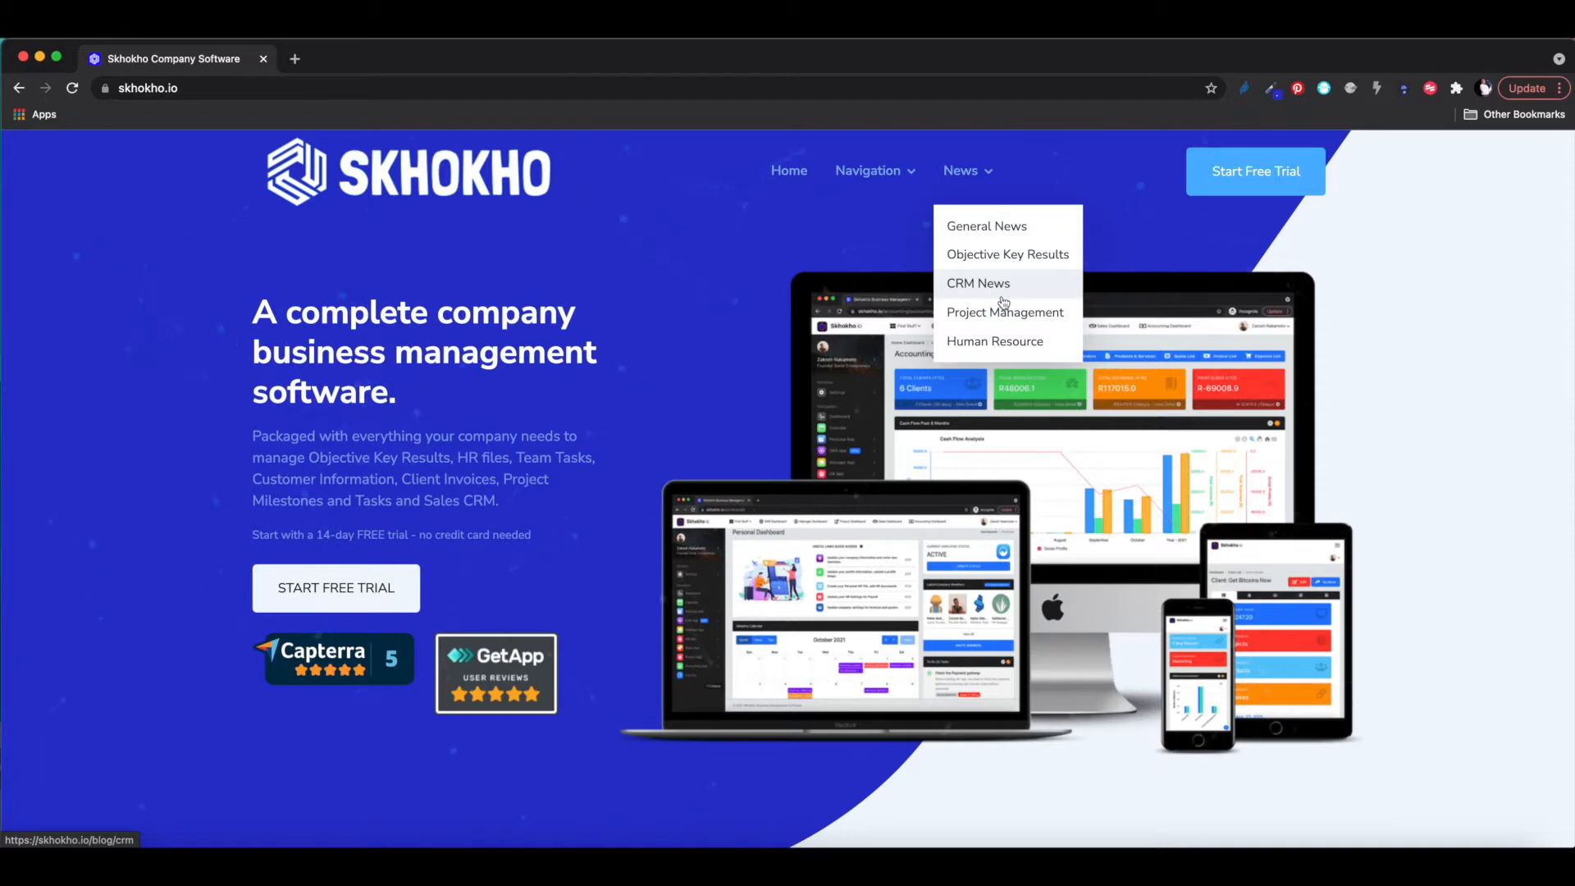
{"action": "left_click", "coordinate": [981, 260]}
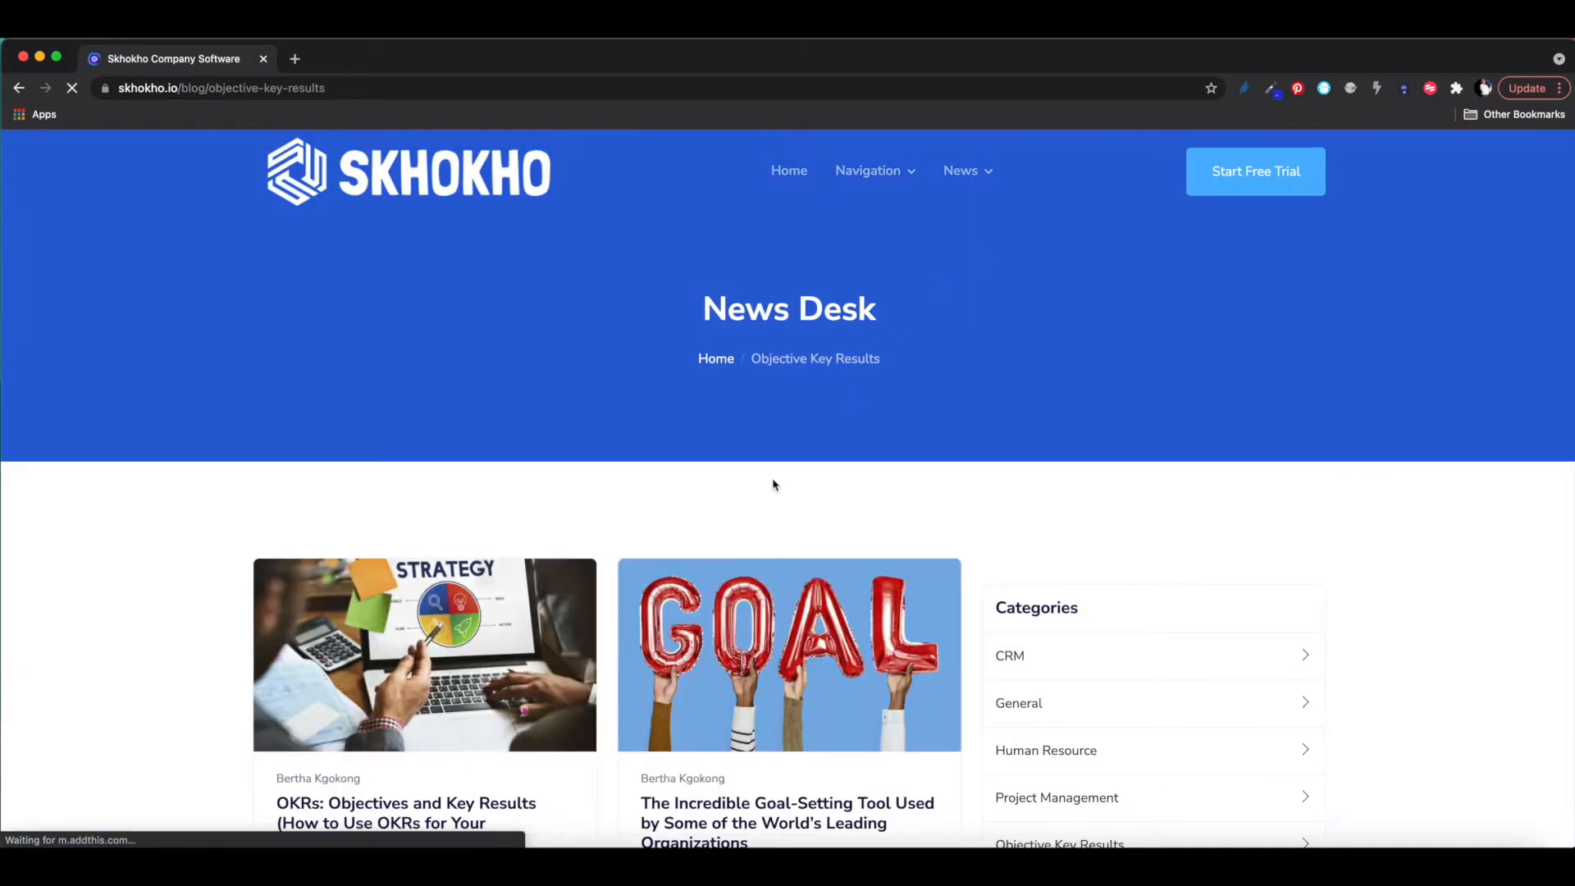
- Browse the OKR news posts, then go to the Start Free Trial sign-up
{"action": "scroll", "coordinate": [773, 484], "scroll_direction": "down", "scroll_amount": 4}
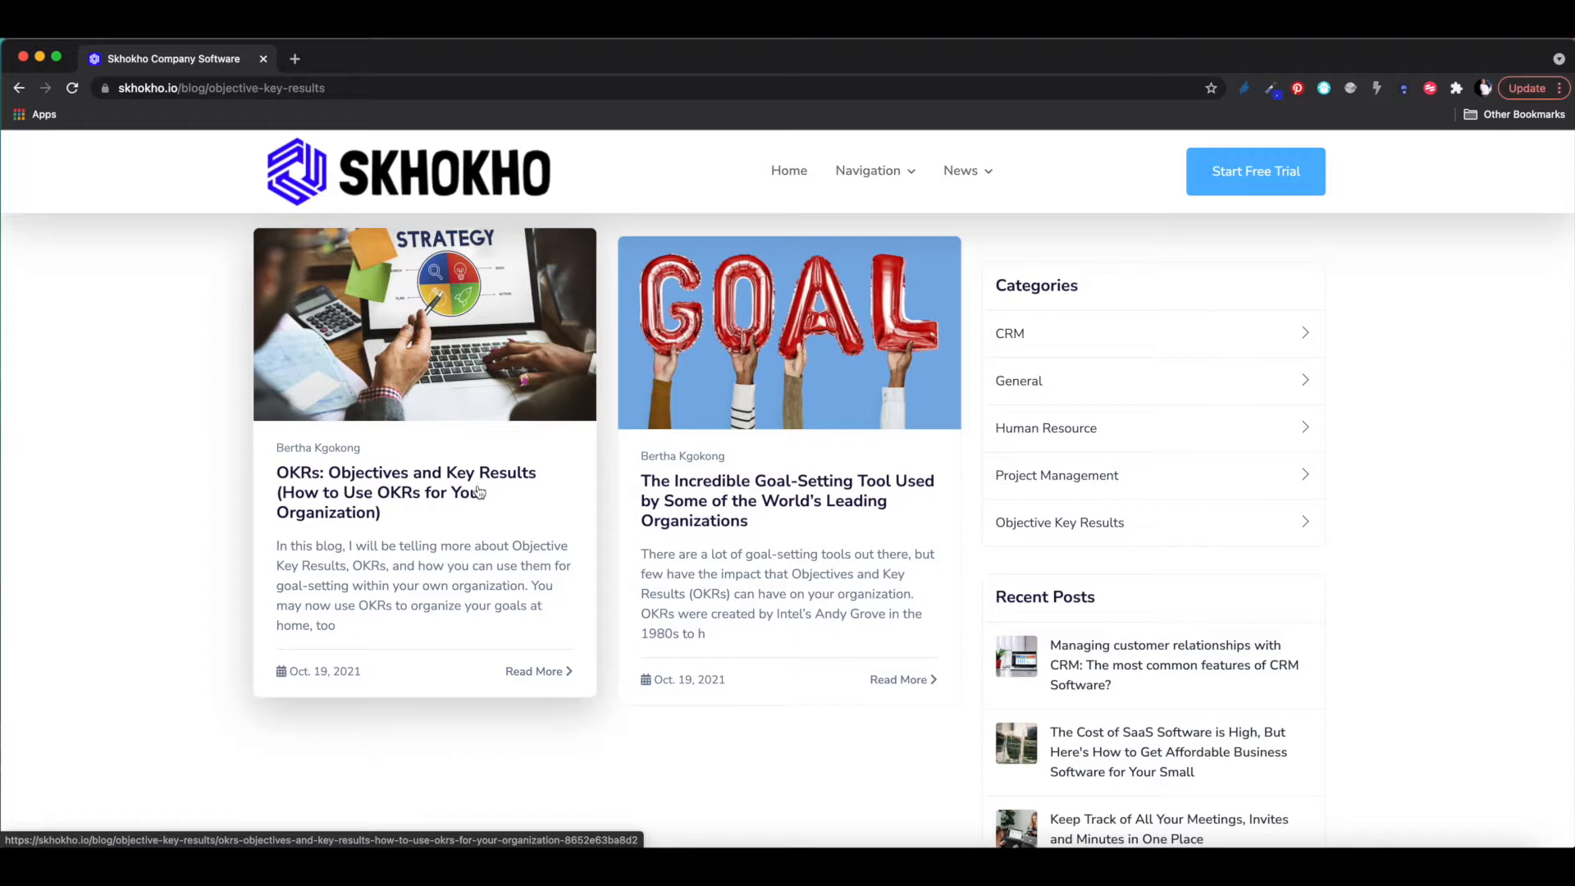
{"action": "scroll", "coordinate": [480, 492], "scroll_direction": "up", "scroll_amount": 4}
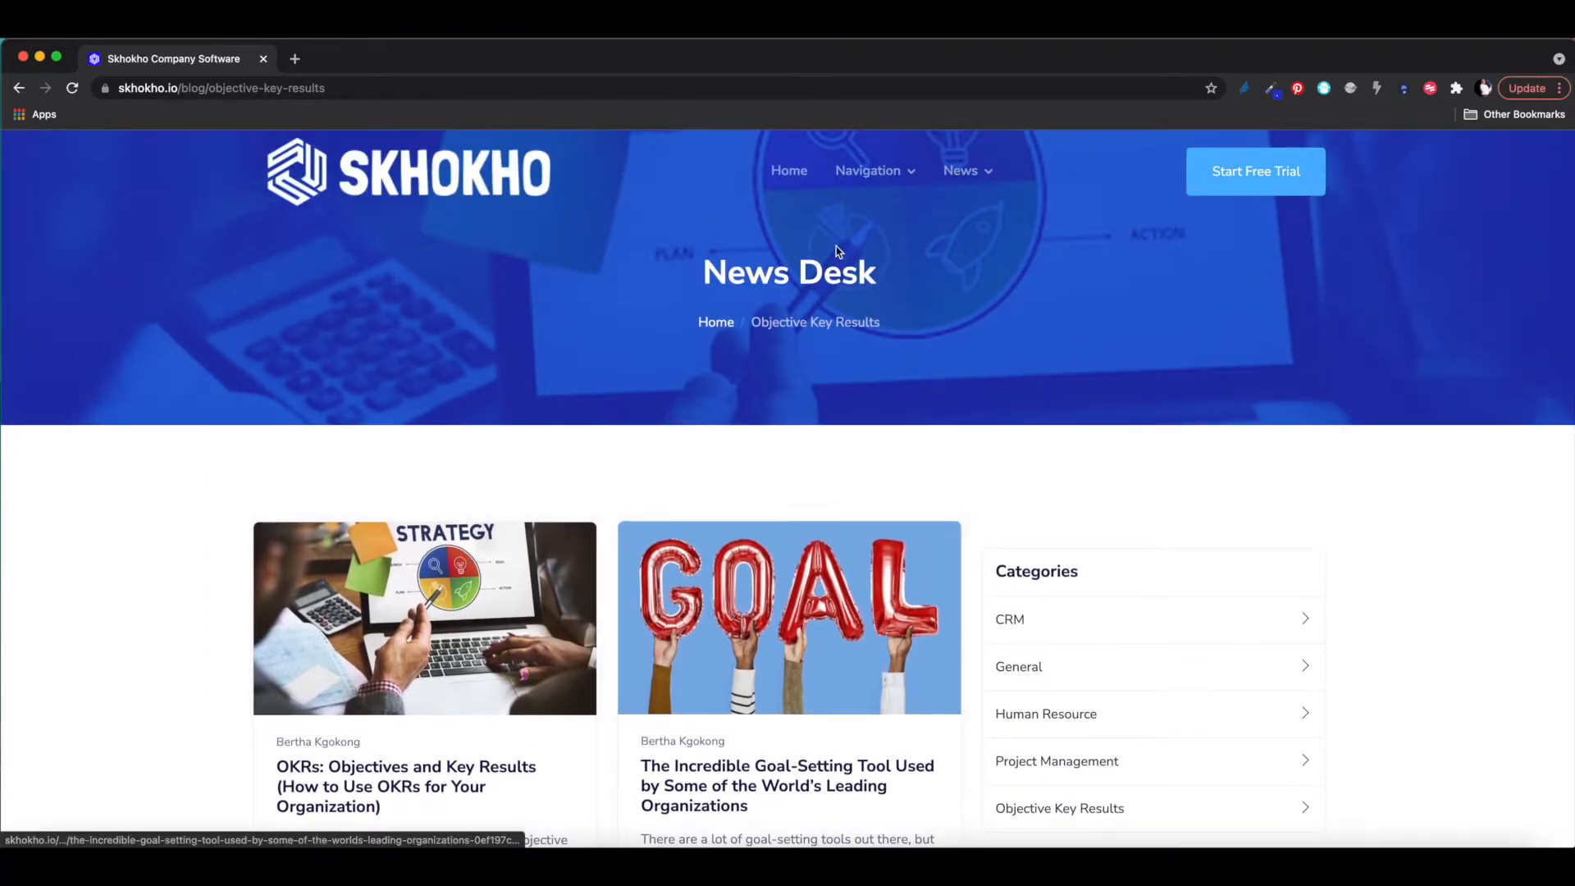
{"action": "mouse_move", "coordinate": [865, 171]}
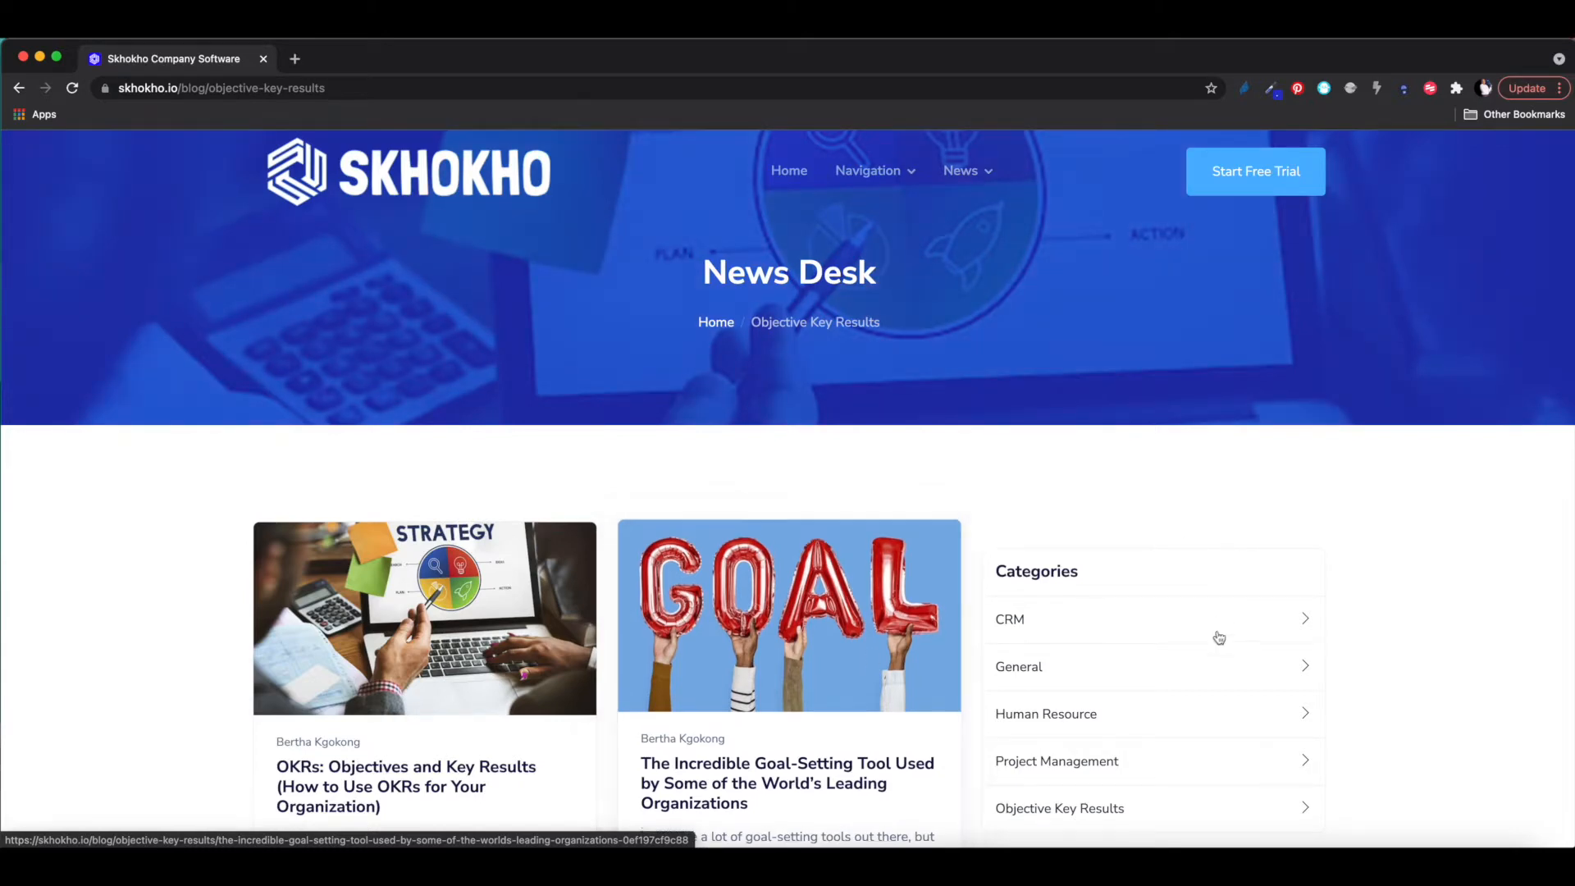
{"action": "scroll", "coordinate": [1322, 579], "scroll_direction": "down", "scroll_amount": 3}
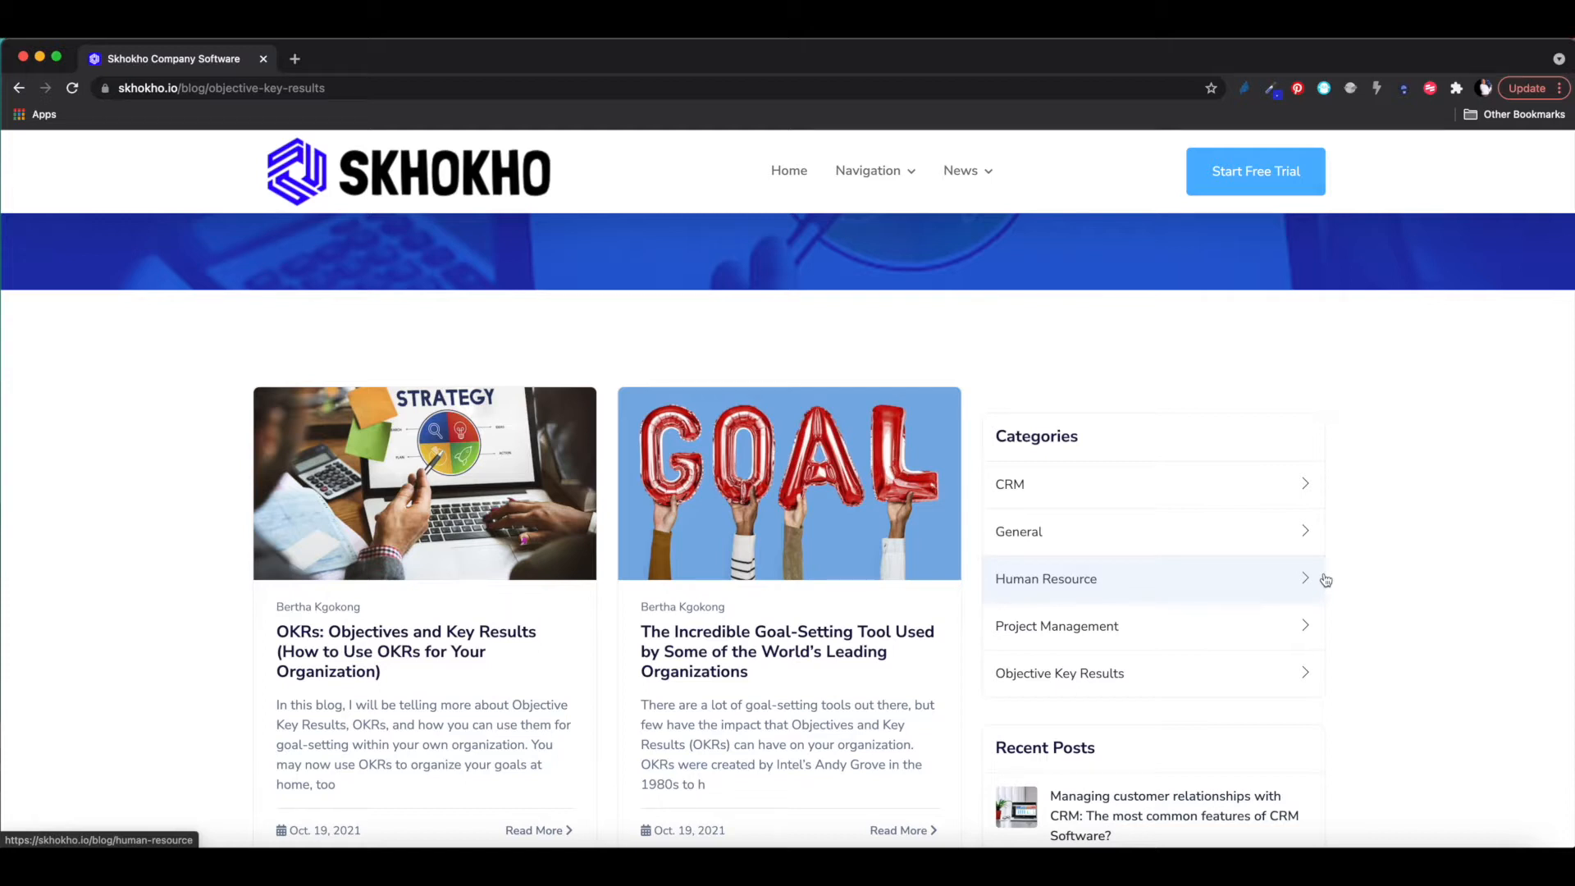
{"action": "left_click", "coordinate": [1248, 172]}
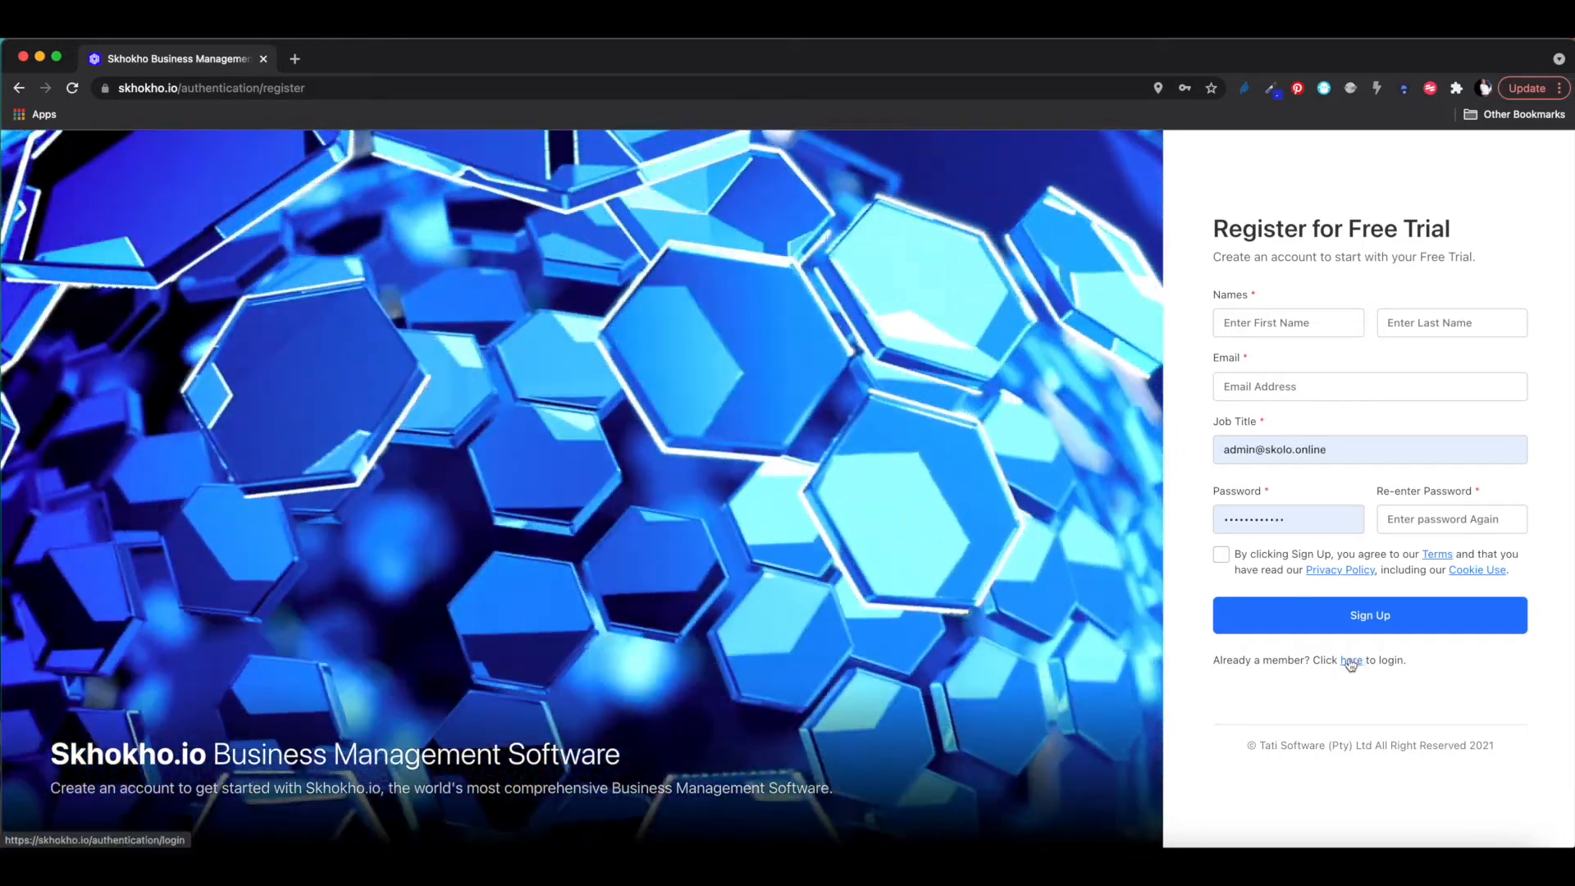
- Switch to the login page and sign in with the saved credentials
{"action": "left_click", "coordinate": [1352, 662]}
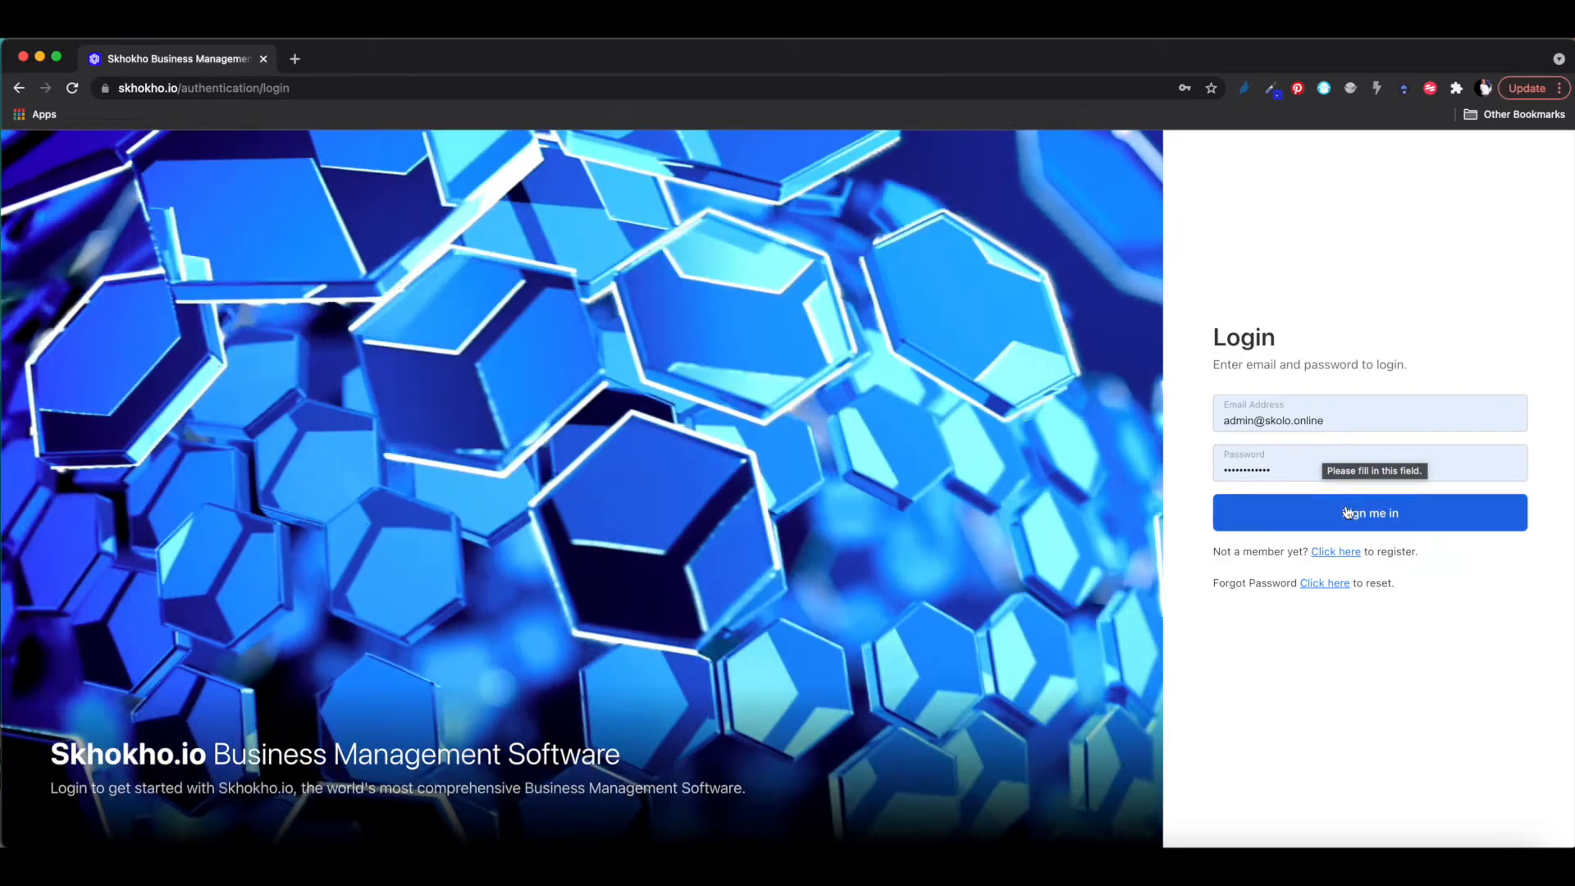
{"action": "left_click", "coordinate": [1348, 514]}
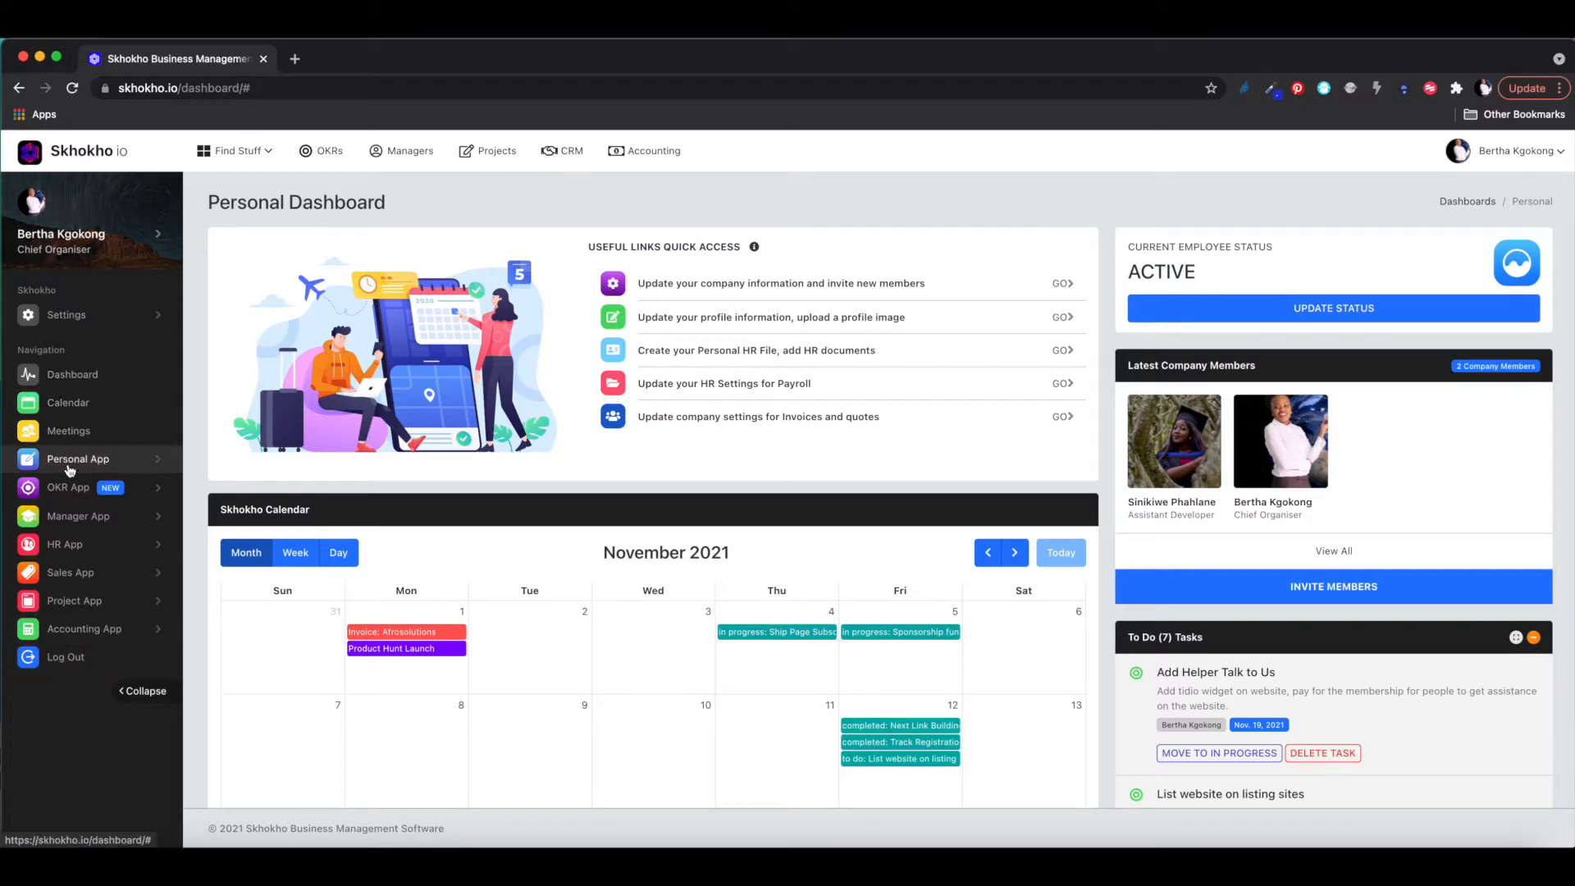
- Toggle the Find Stuff app overview a few times and expand the Personal App sidebar section
{"action": "left_click", "coordinate": [240, 155]}
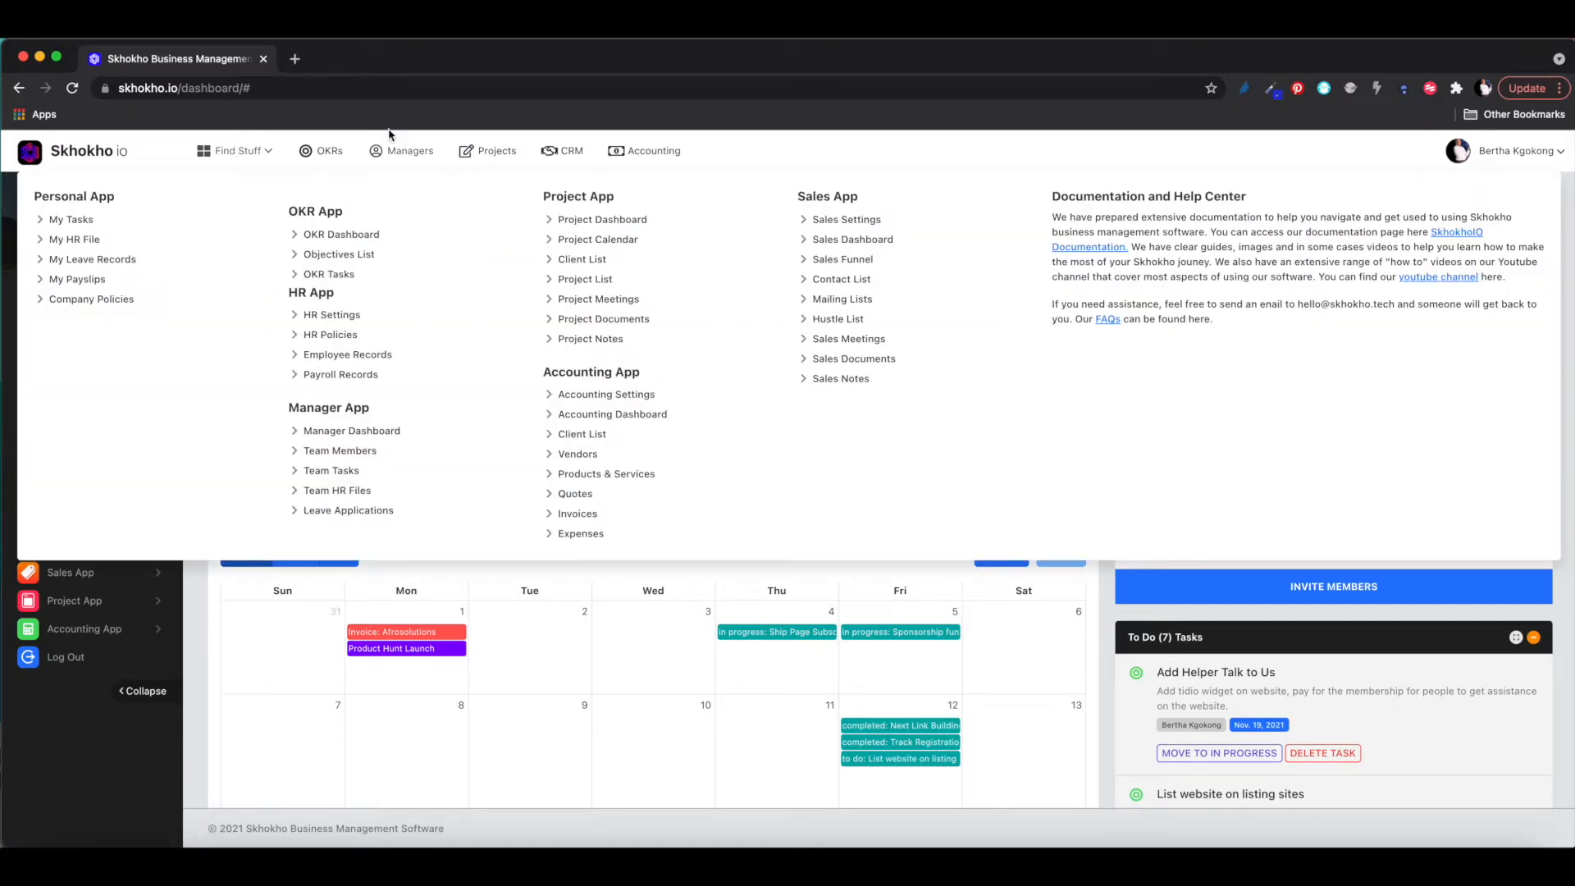
{"action": "left_click", "coordinate": [239, 159]}
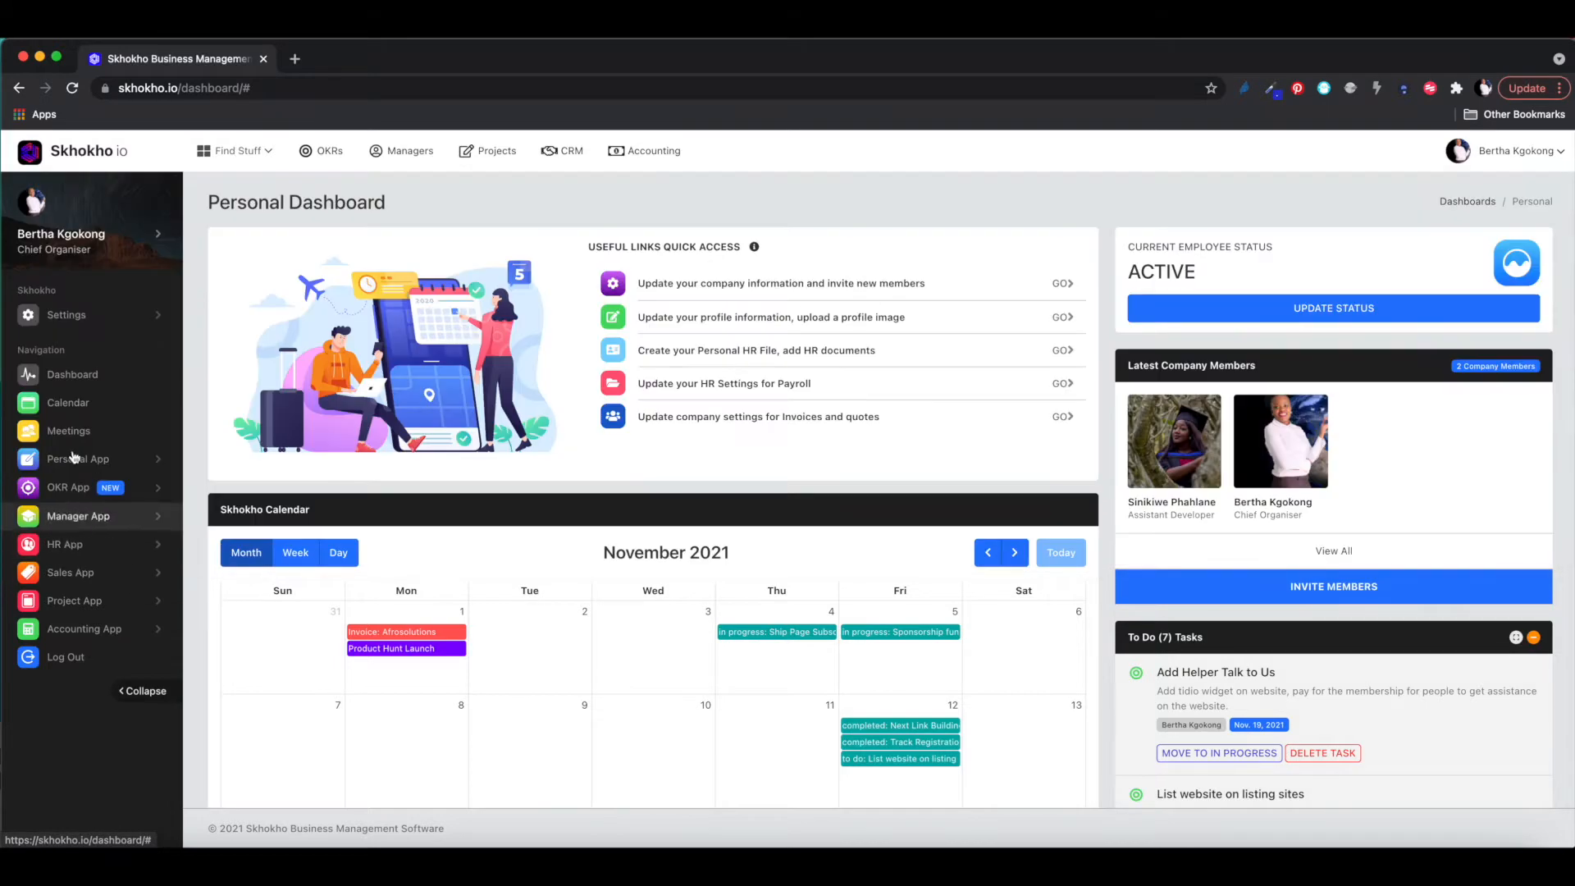
{"action": "left_click", "coordinate": [236, 153]}
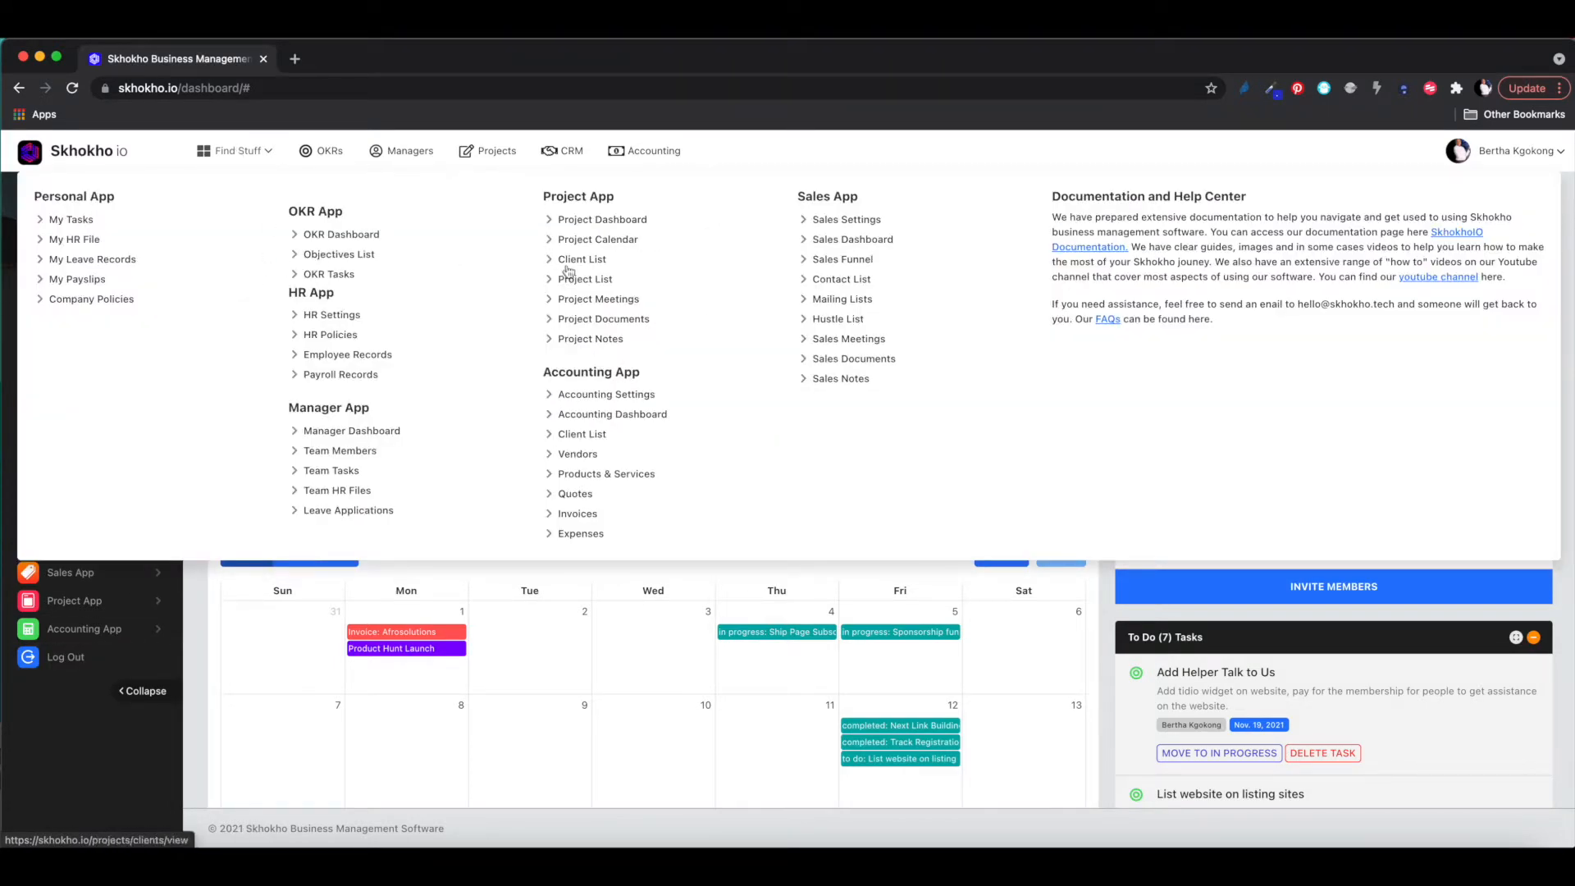
{"action": "left_click", "coordinate": [239, 153]}
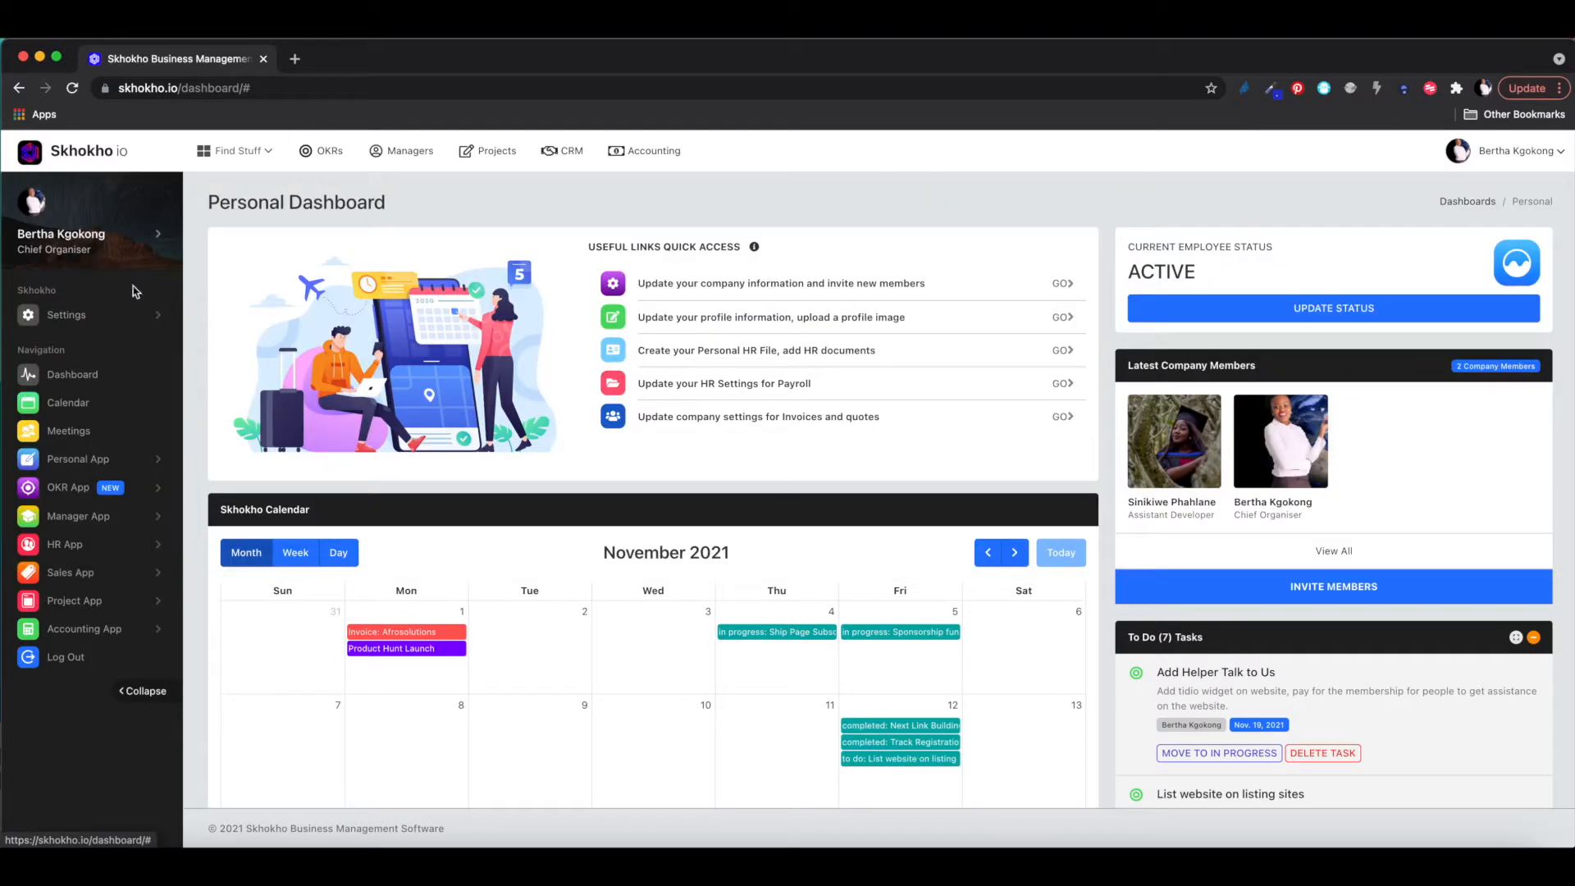
{"action": "left_click", "coordinate": [156, 465]}
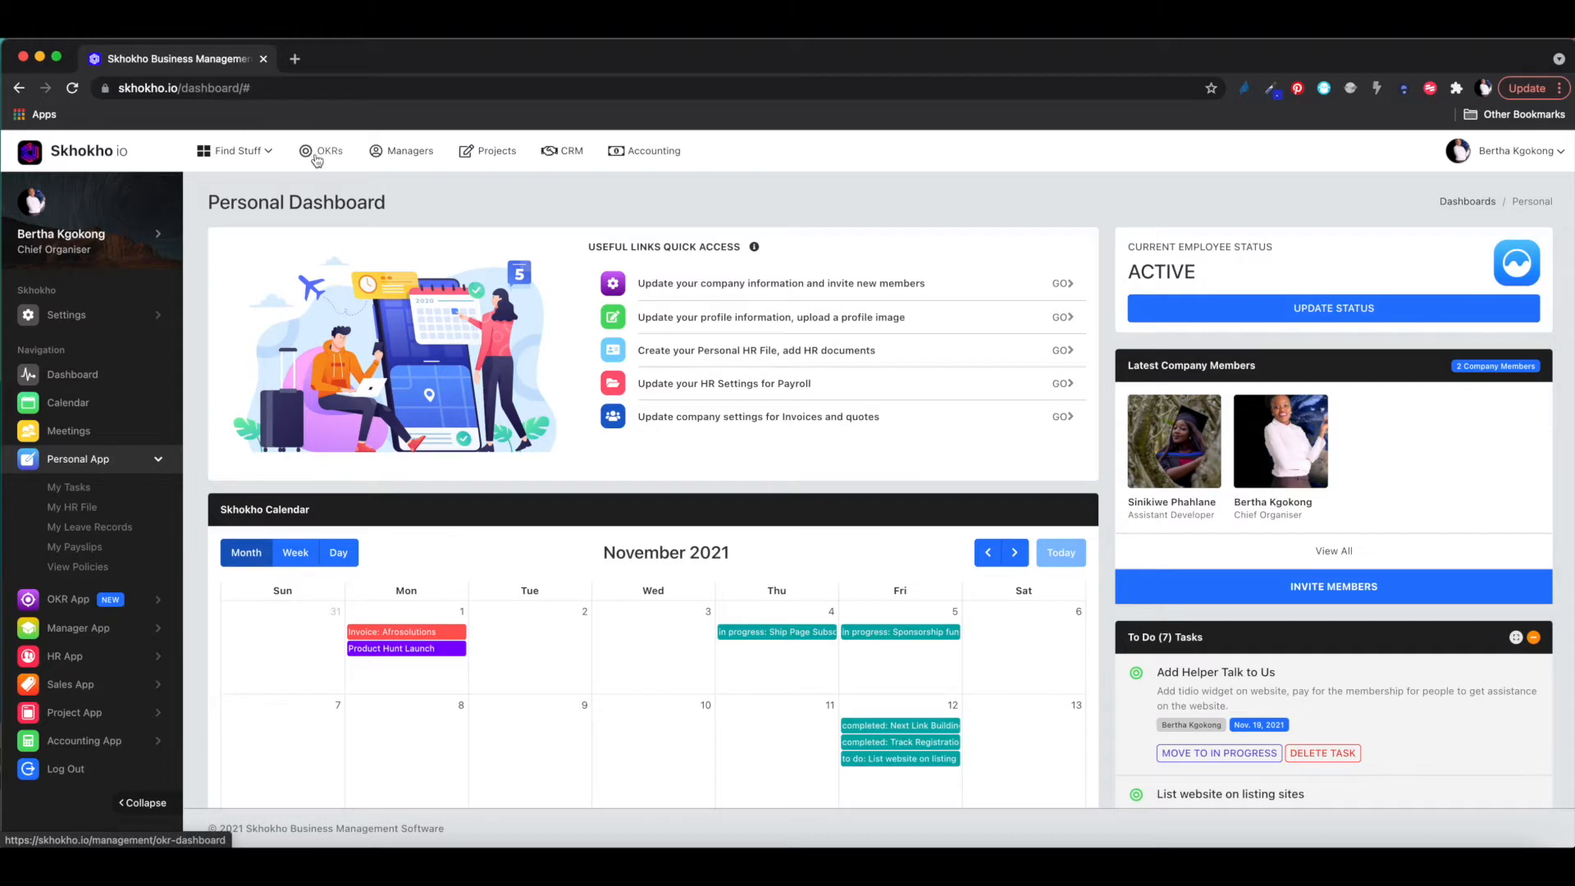
{"action": "left_click", "coordinate": [251, 152]}
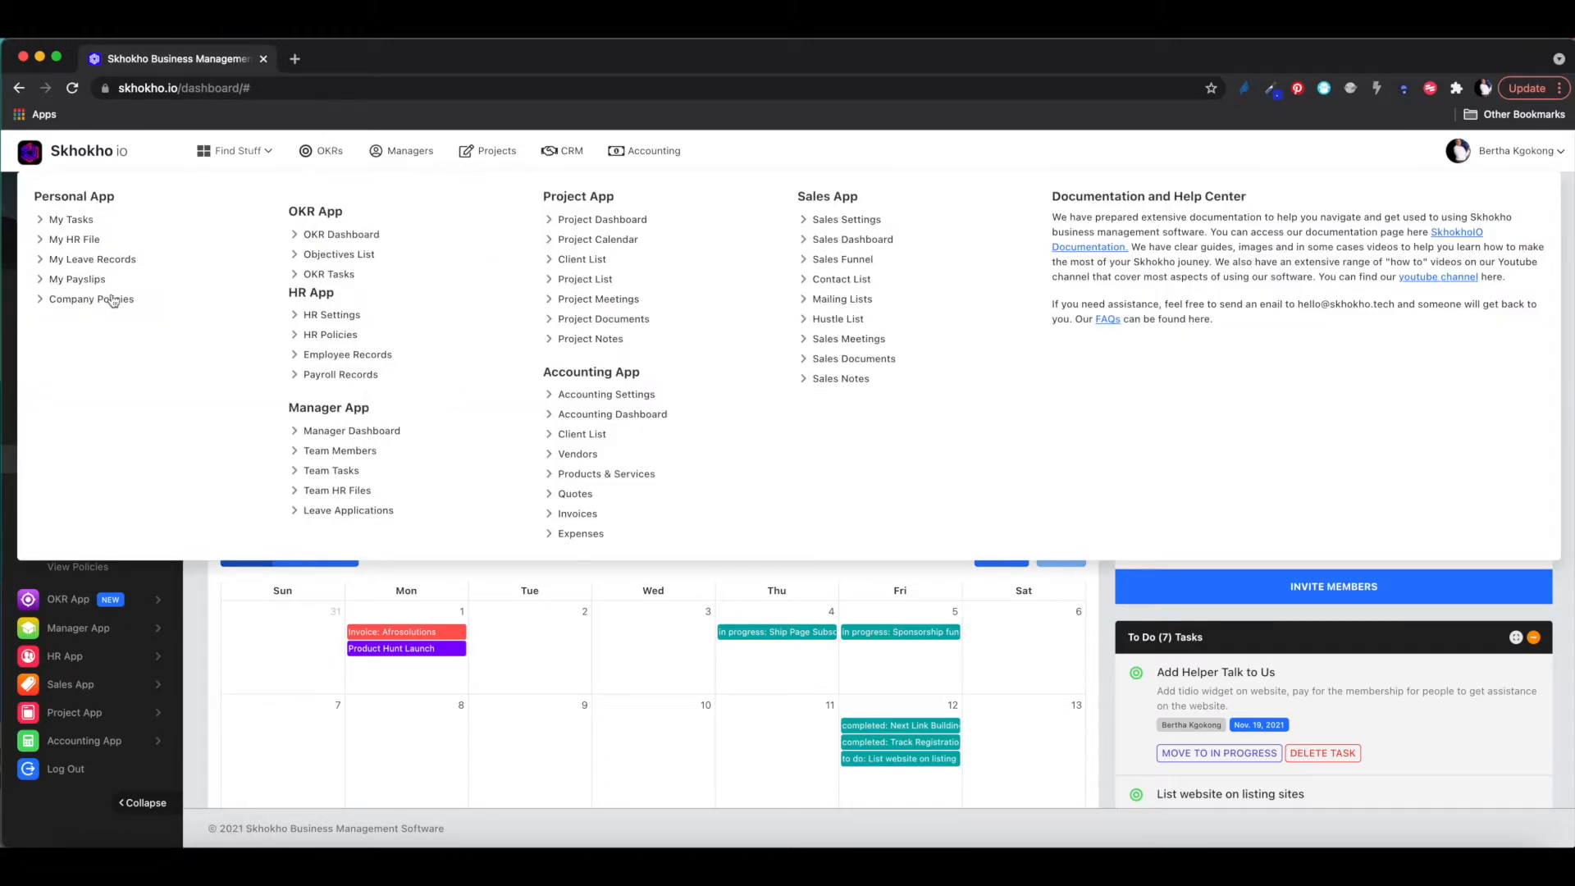
{"action": "left_click", "coordinate": [246, 156]}
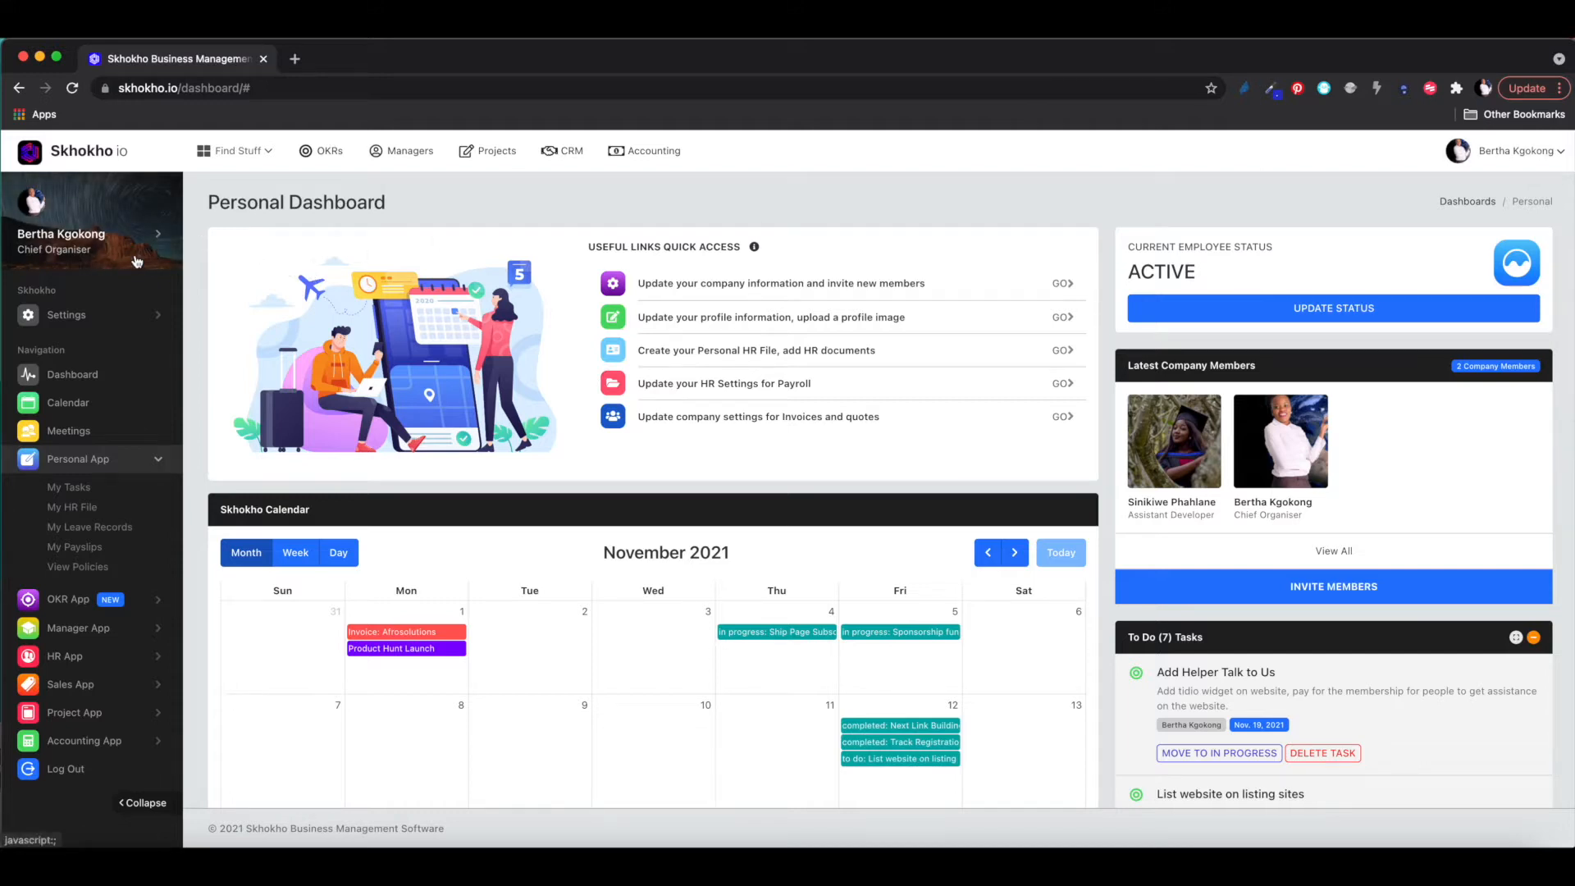
- Open Profile Settings from the Settings section of the sidebar
{"action": "left_click", "coordinate": [141, 319]}
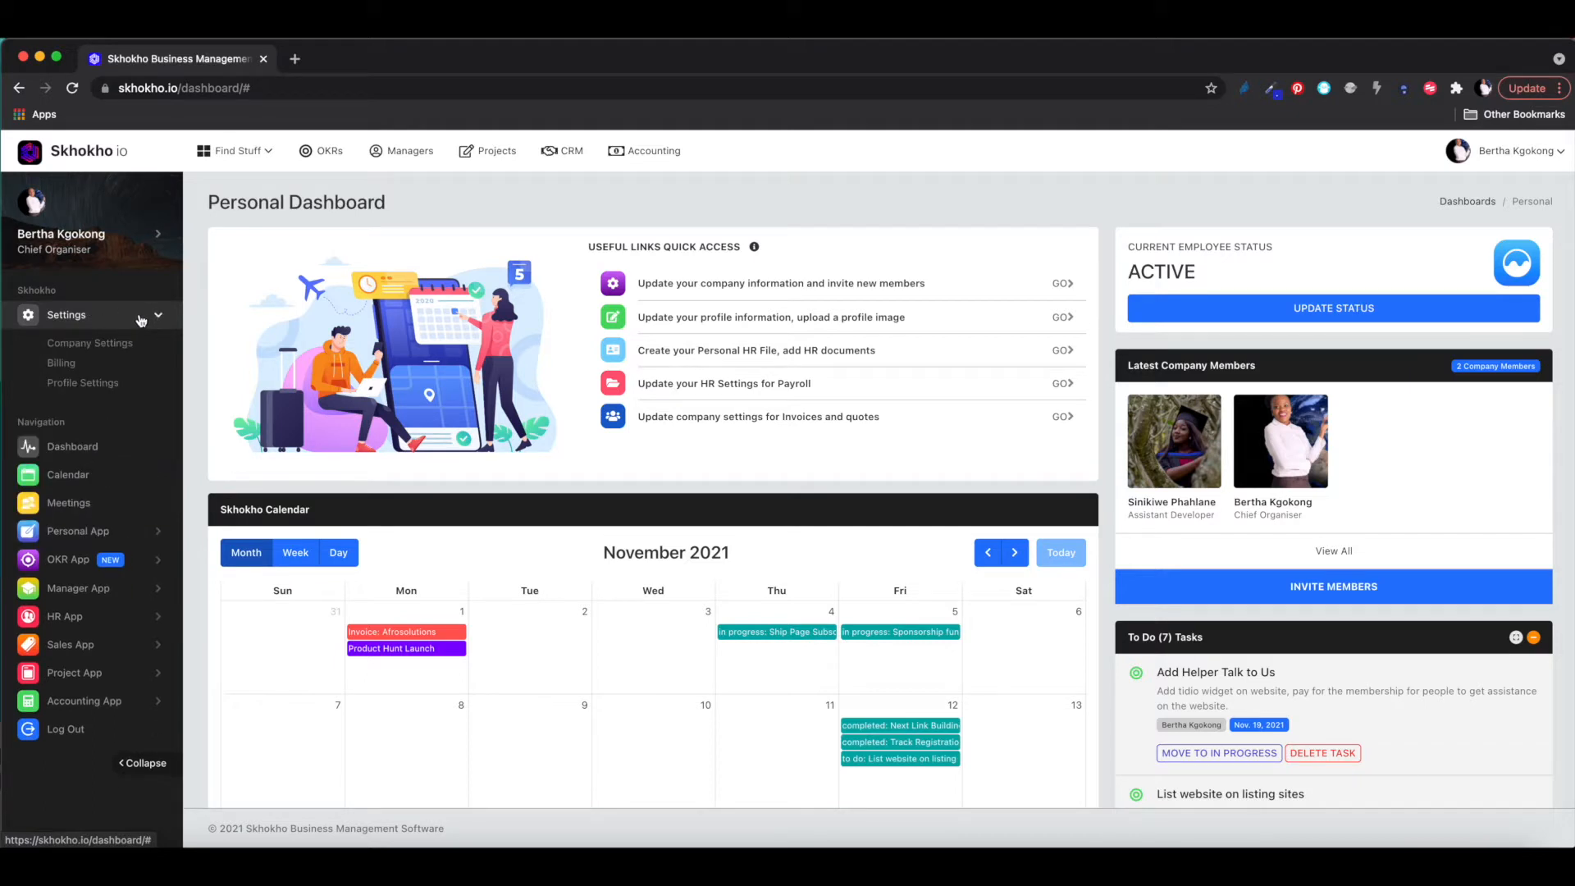
{"action": "left_click", "coordinate": [96, 384]}
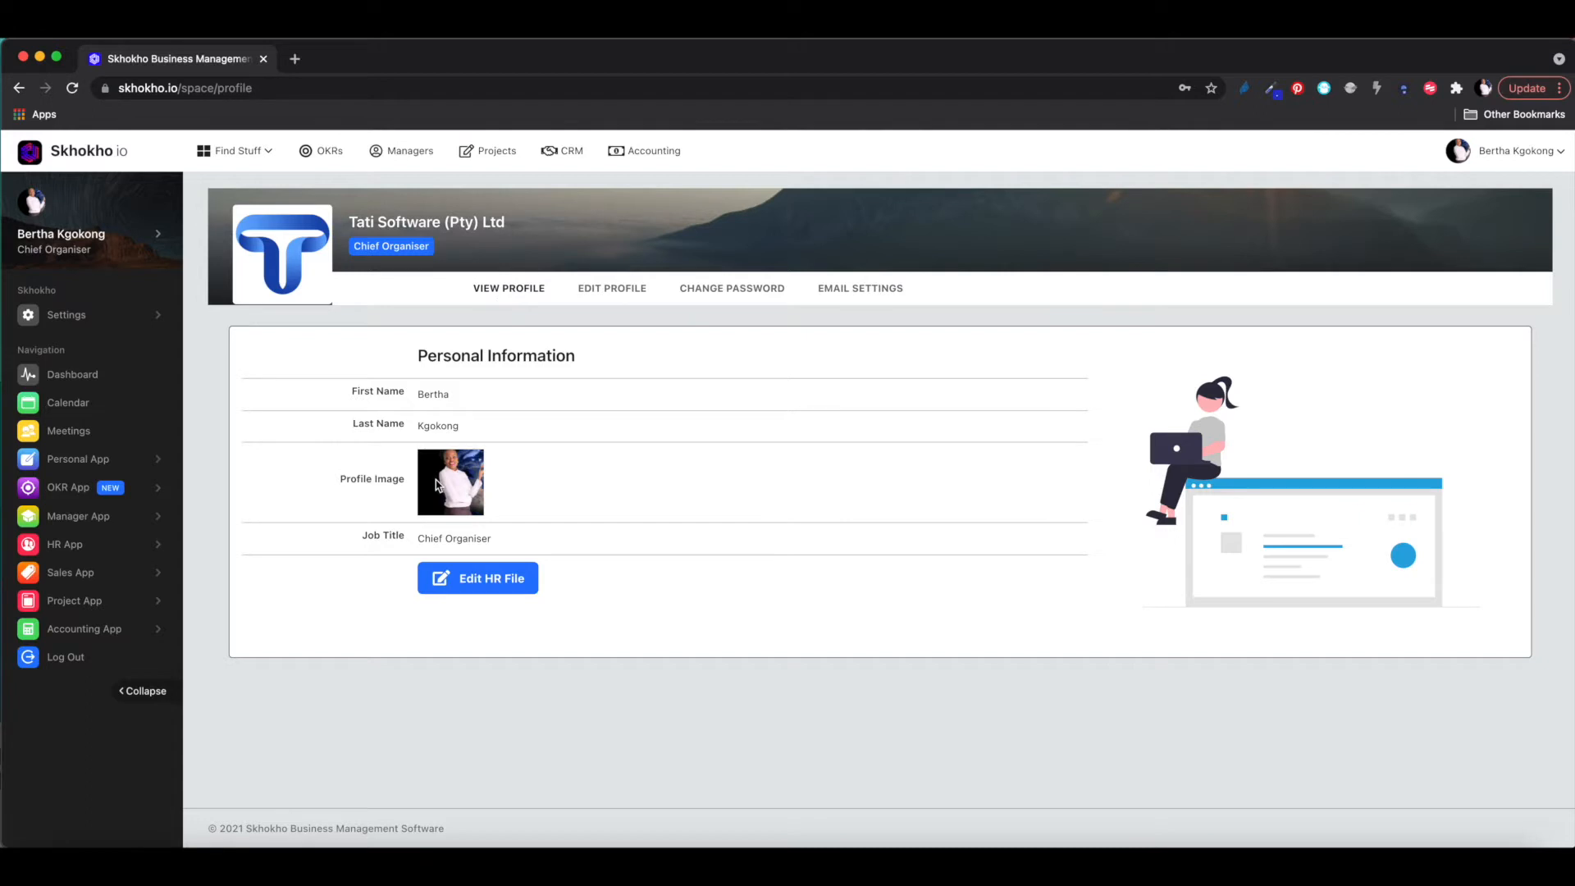
- Switch the profile page to its EDIT PROFILE form
{"action": "left_click", "coordinate": [620, 293]}
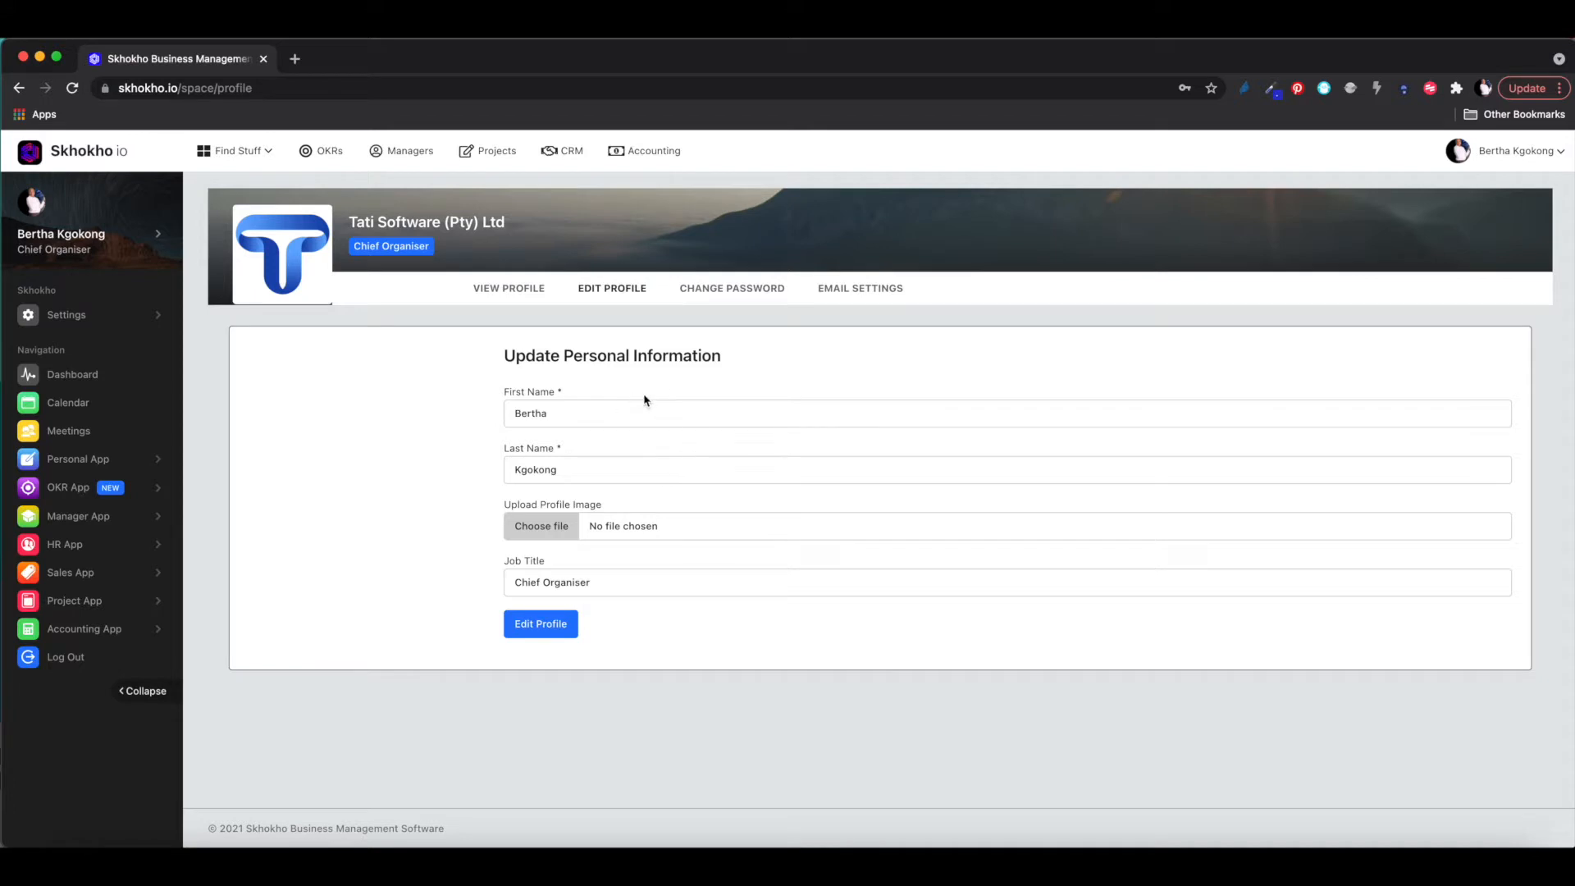
- View the Change Password and Email Settings forms, then return to View Profile
{"action": "left_click", "coordinate": [700, 289]}
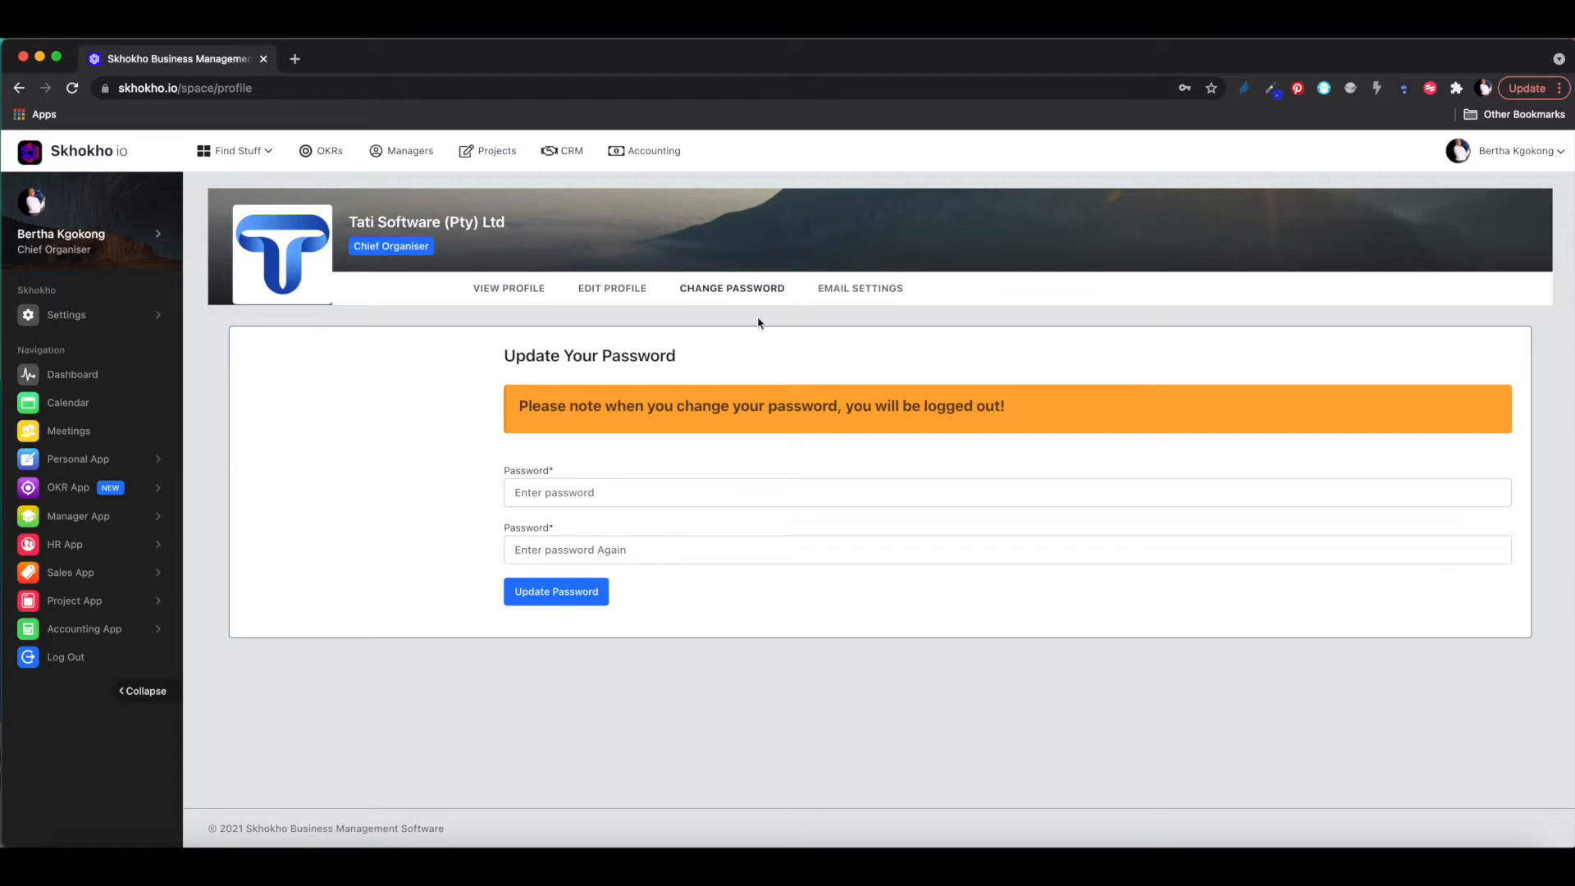
{"action": "left_click", "coordinate": [854, 291]}
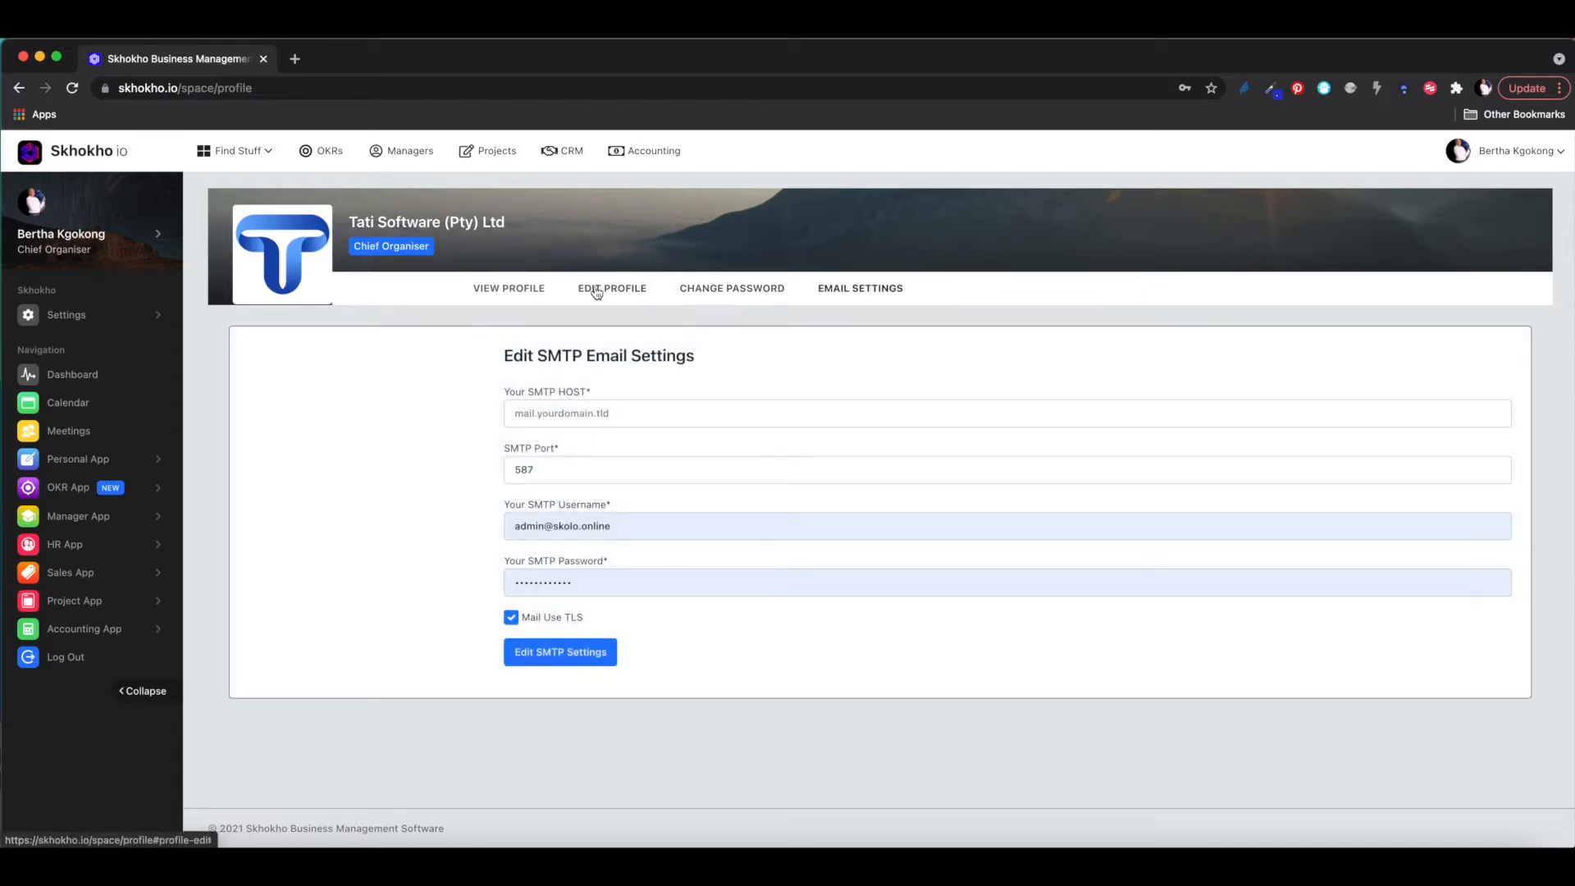
{"action": "left_click", "coordinate": [509, 290]}
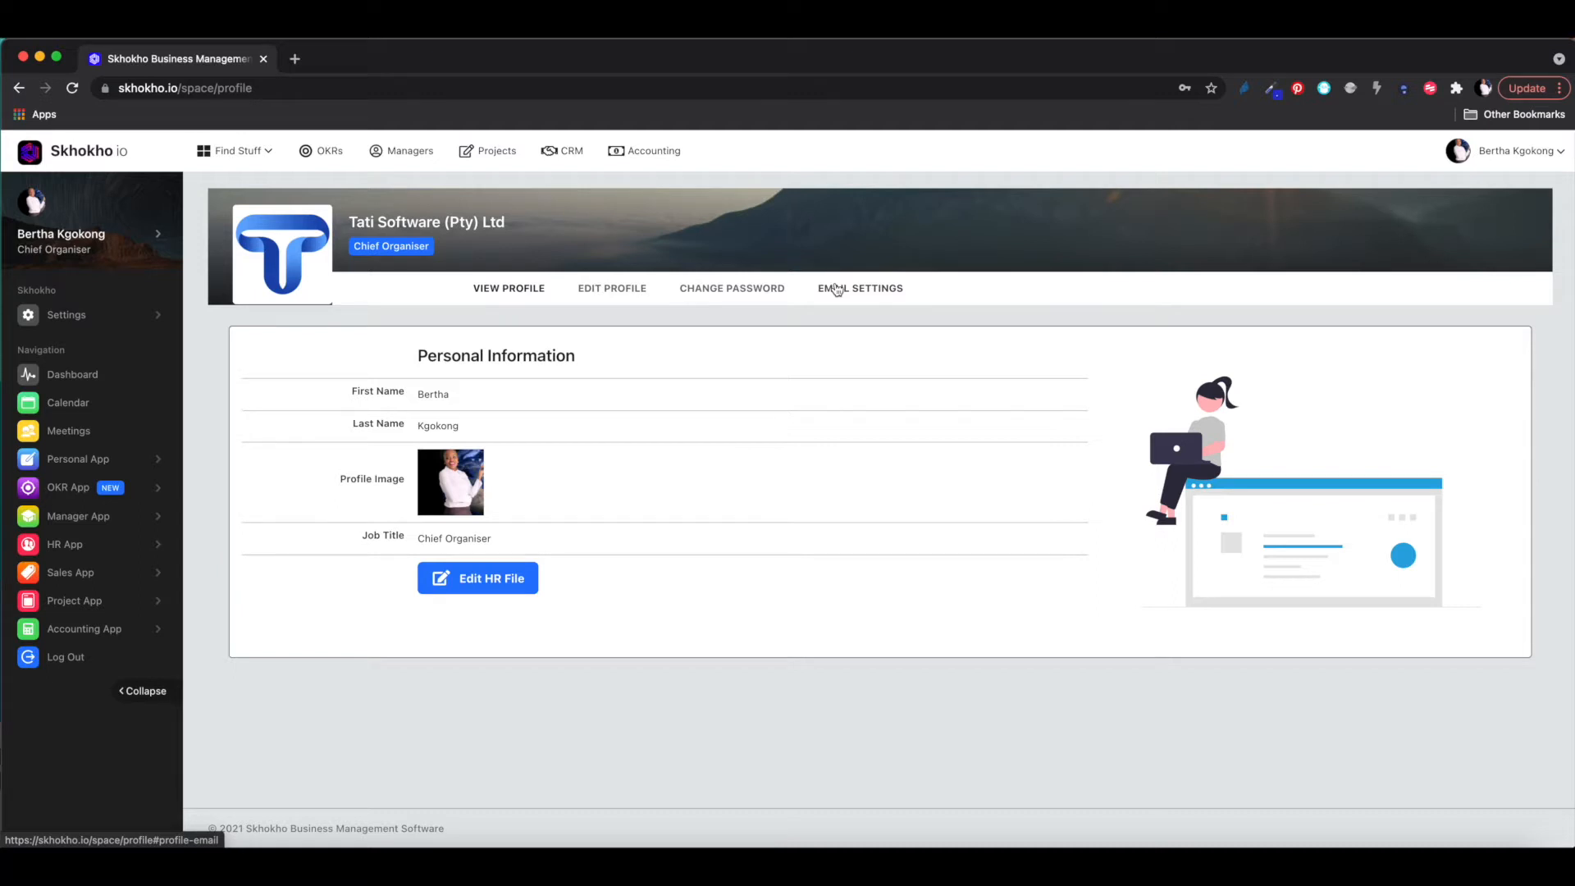
- Expand Personal App in the sidebar and load My HR File
{"action": "left_click", "coordinate": [79, 463]}
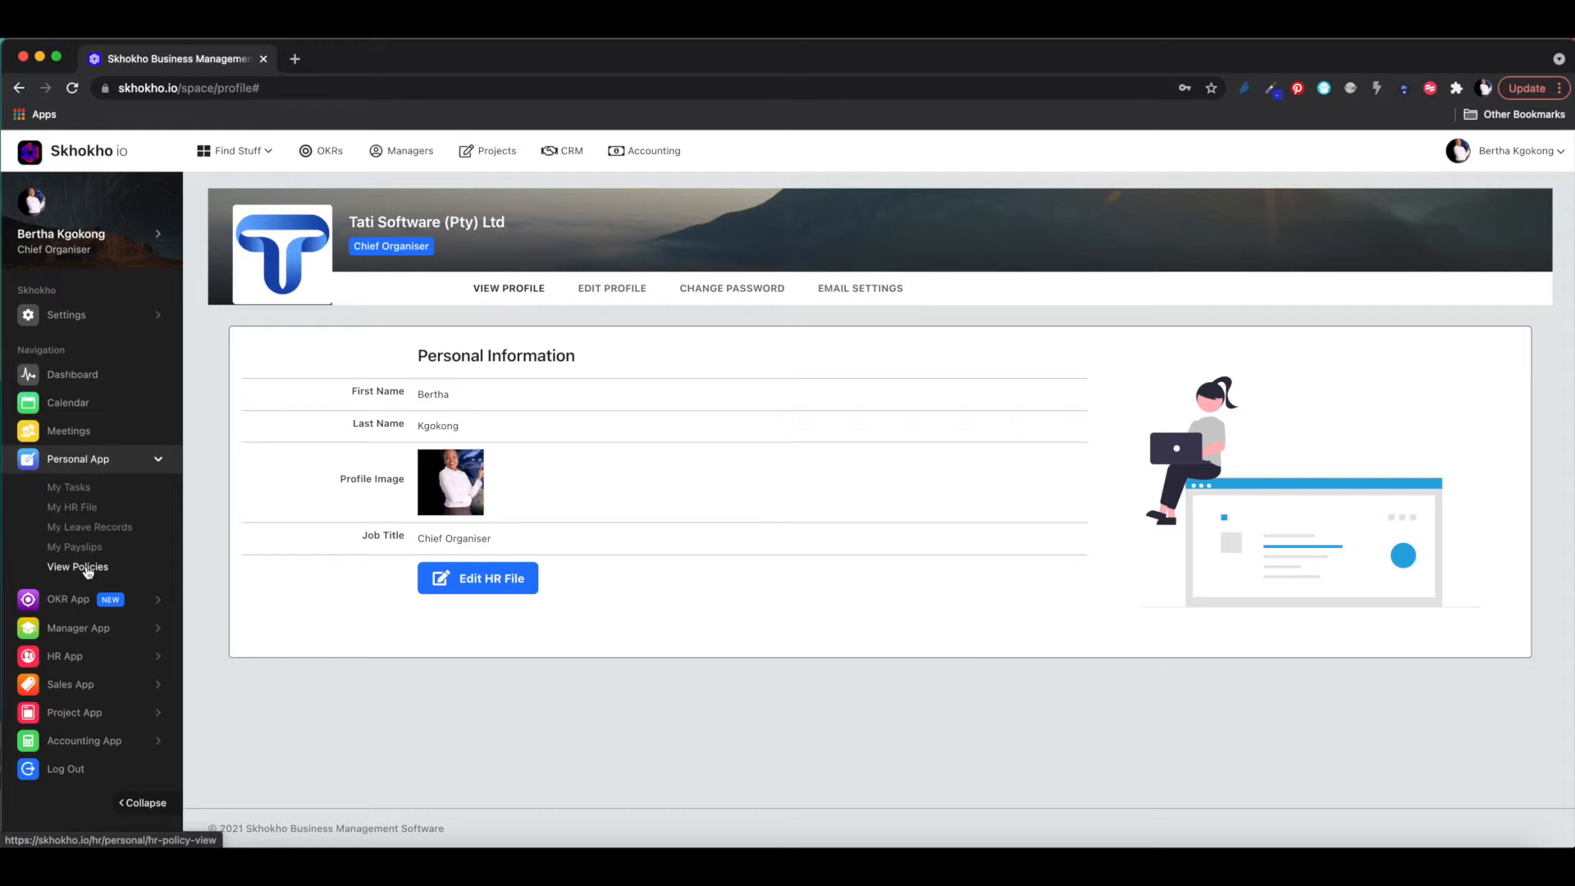
{"action": "left_click", "coordinate": [76, 509]}
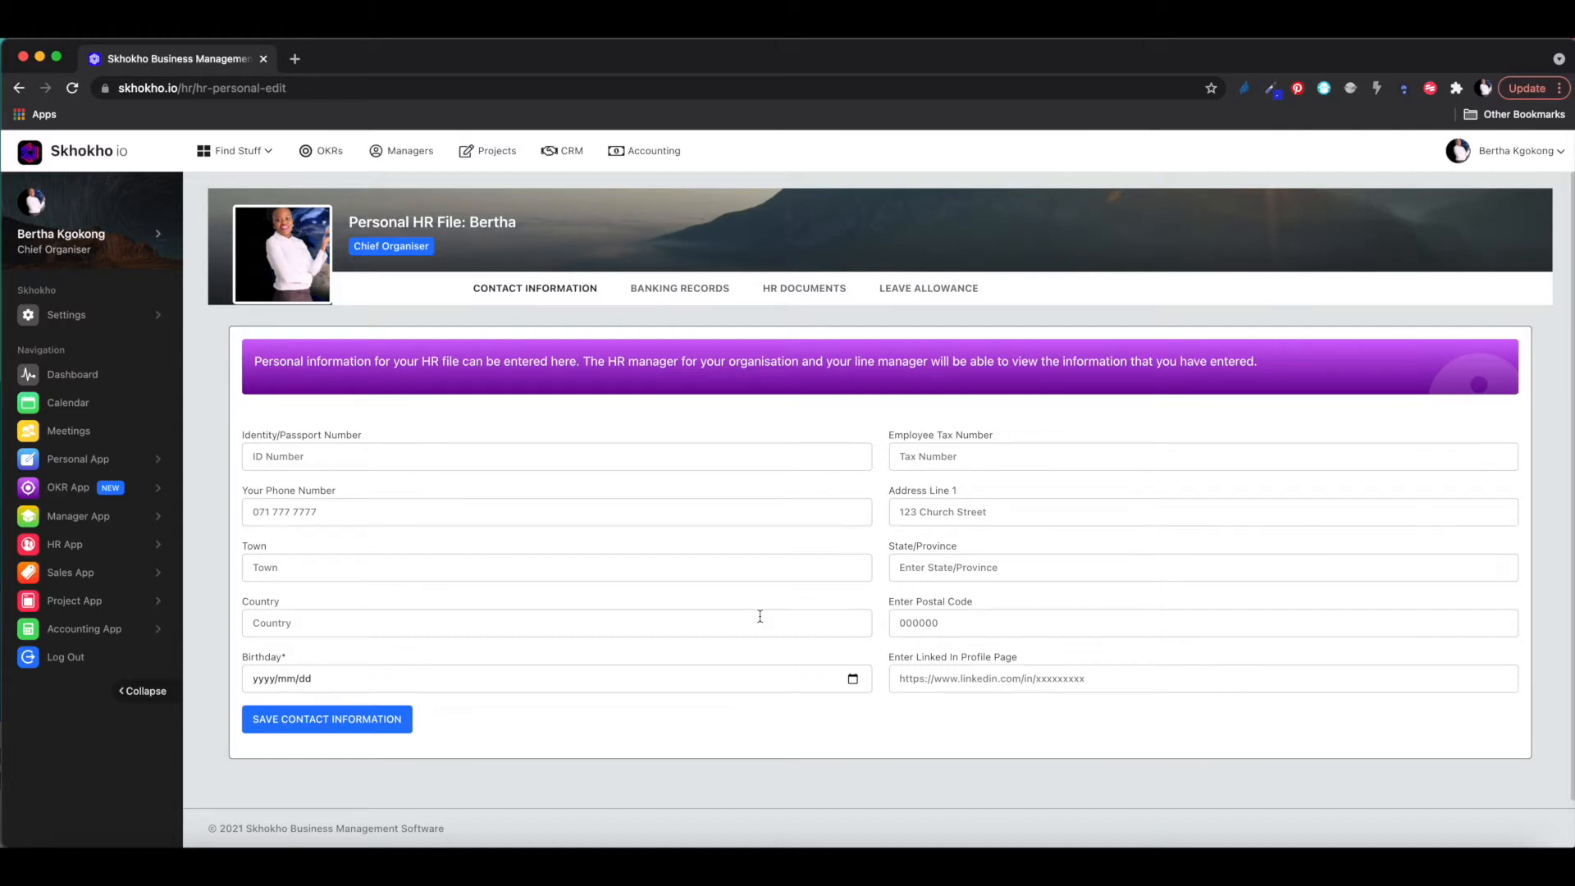
- Look at the Banking Records and HR Documents tabs, then view the Leave Allowance balances
{"action": "left_click", "coordinate": [673, 292]}
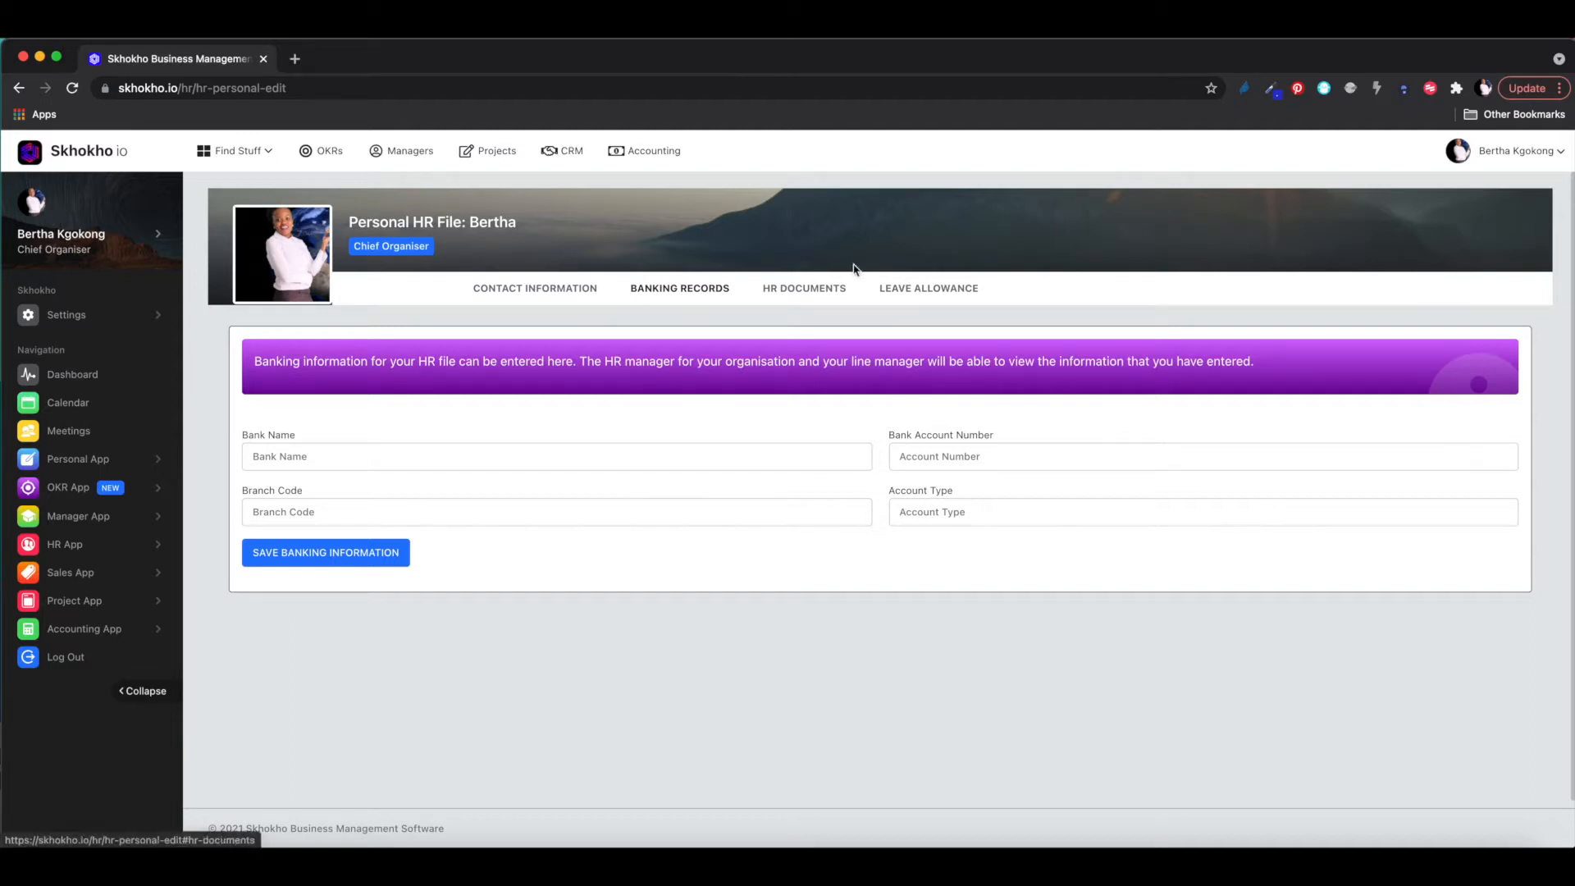
{"action": "left_click", "coordinate": [812, 294]}
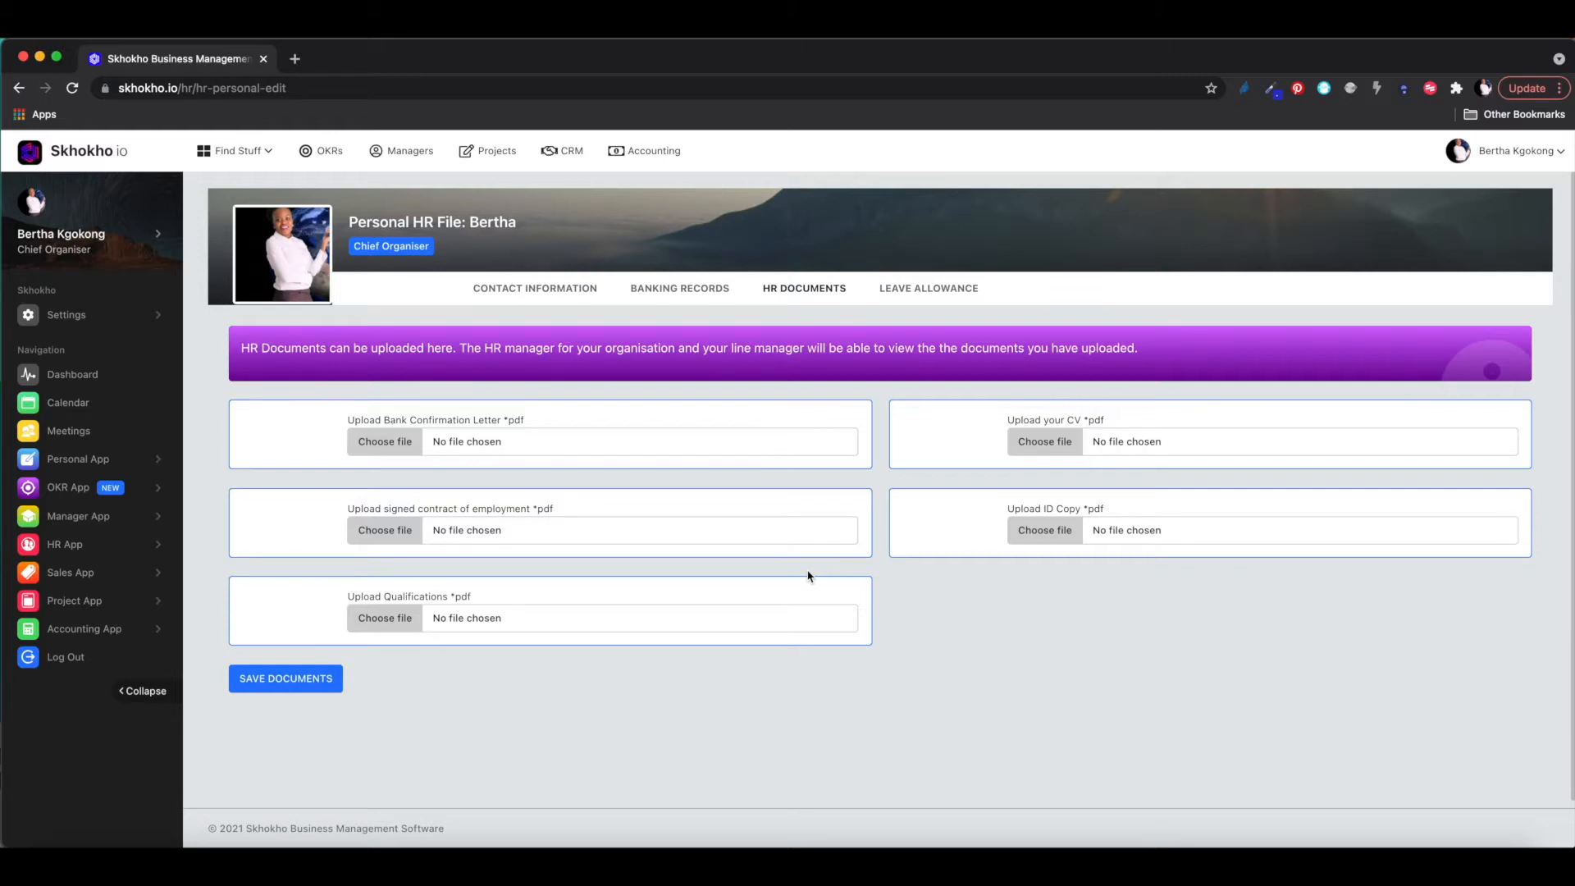
{"action": "left_click", "coordinate": [911, 291]}
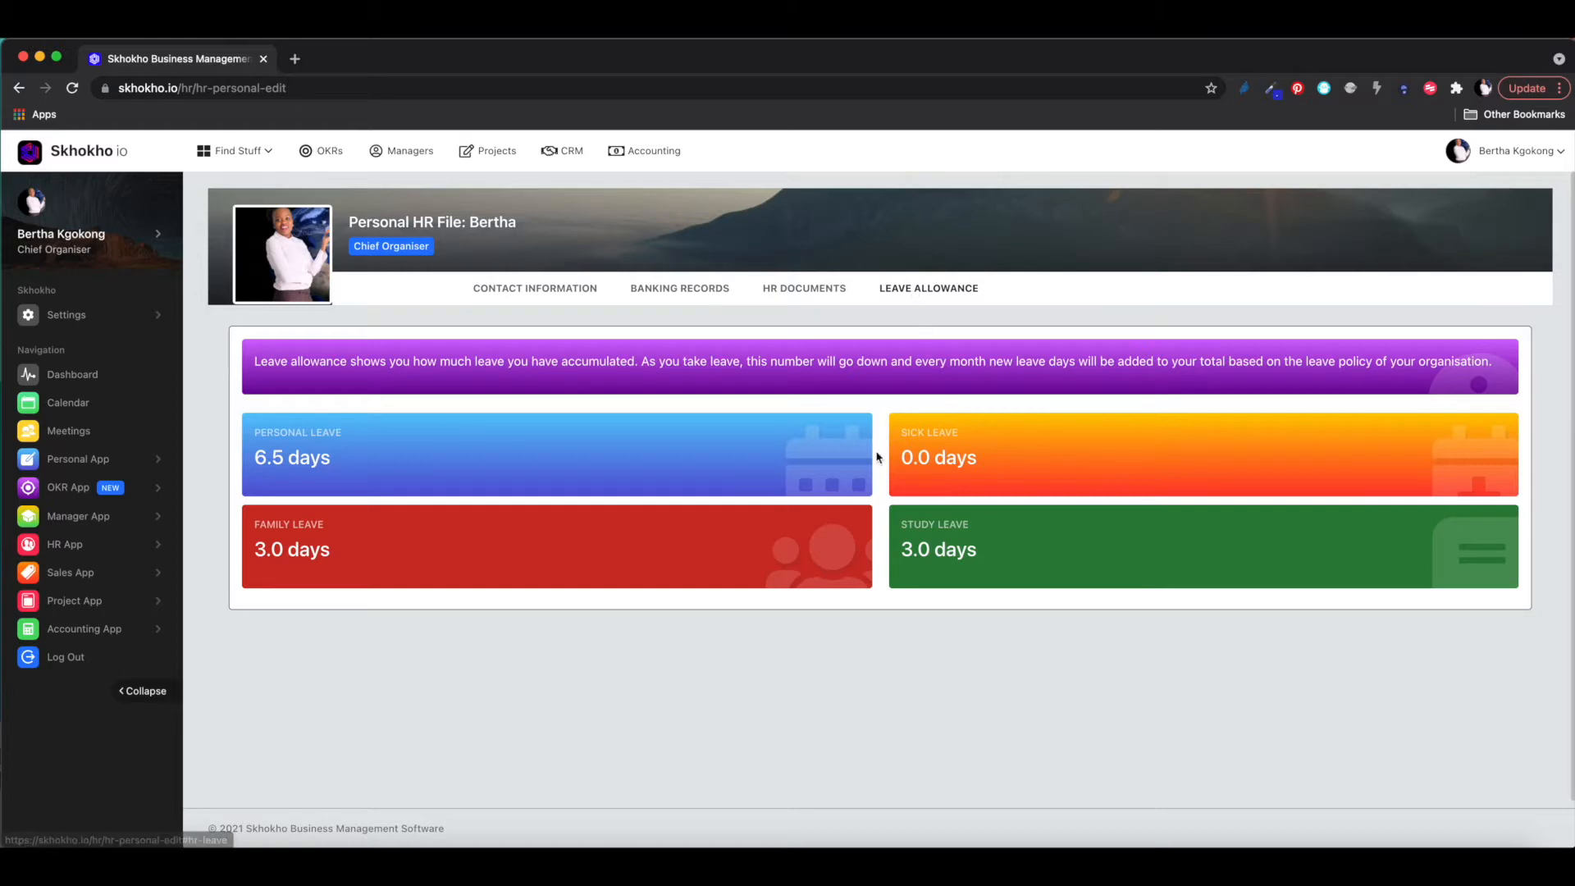
- Return to Contact Information, then open My Leave Records from the Personal App menu
{"action": "left_click", "coordinate": [528, 293]}
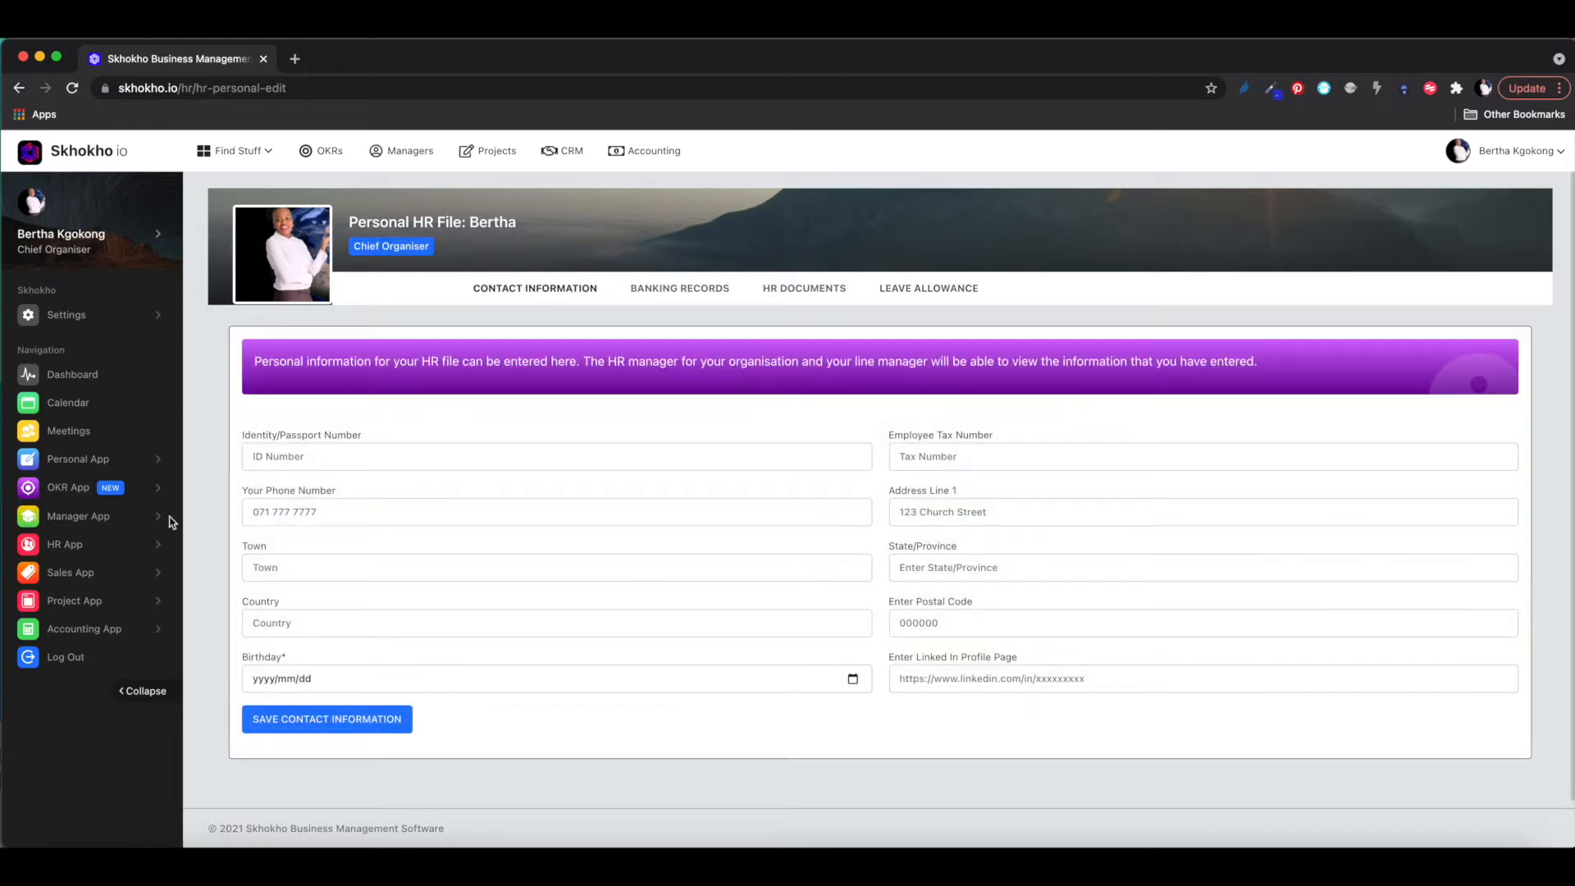
{"action": "left_click", "coordinate": [105, 458]}
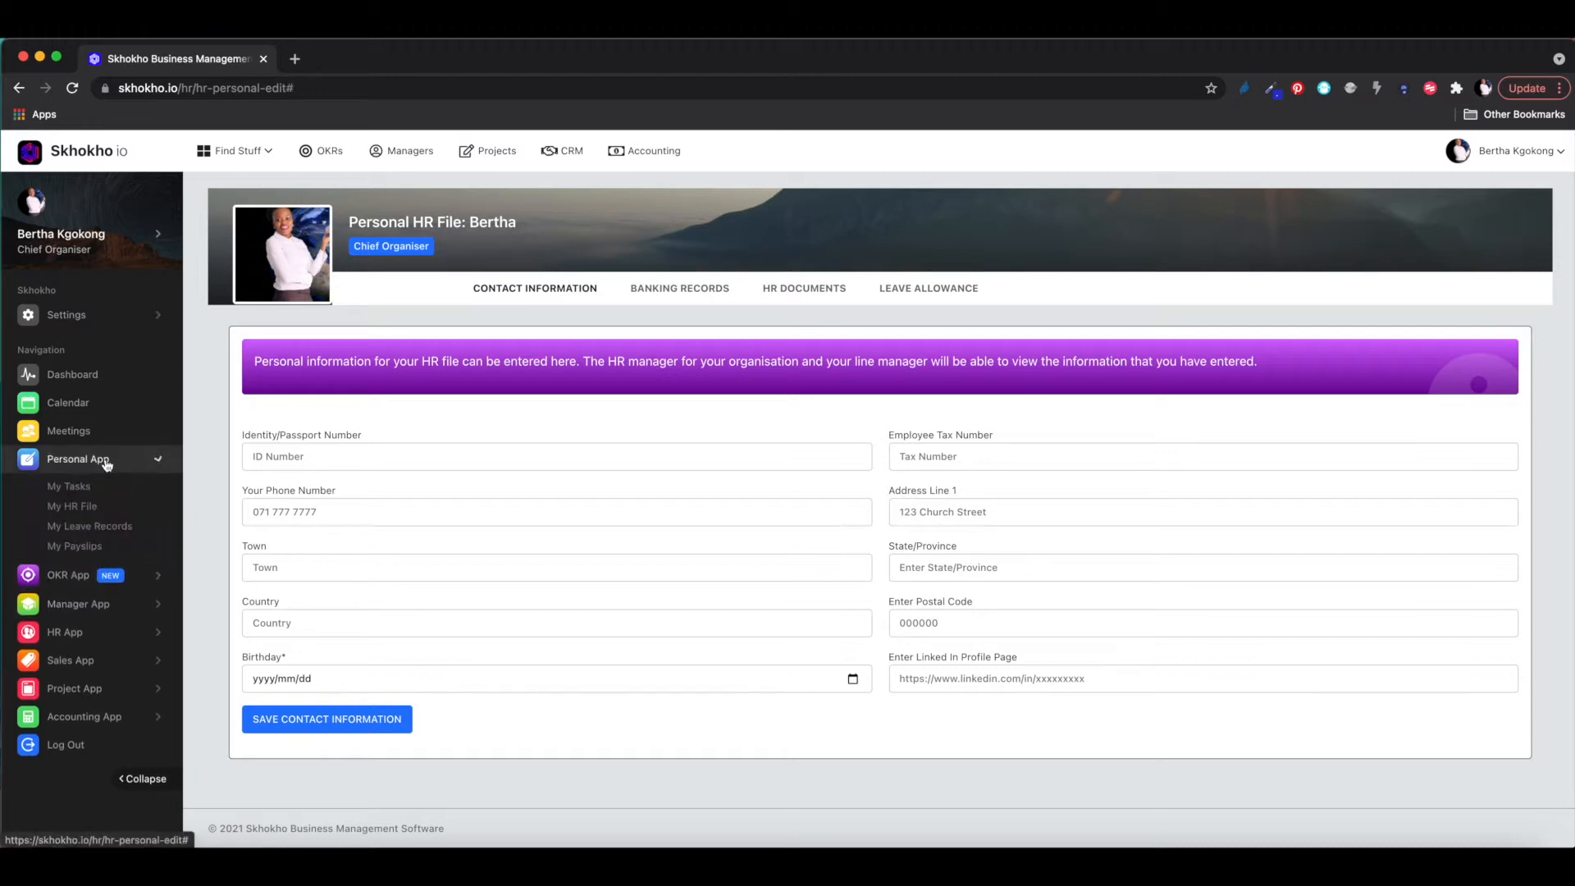
{"action": "left_click", "coordinate": [79, 530]}
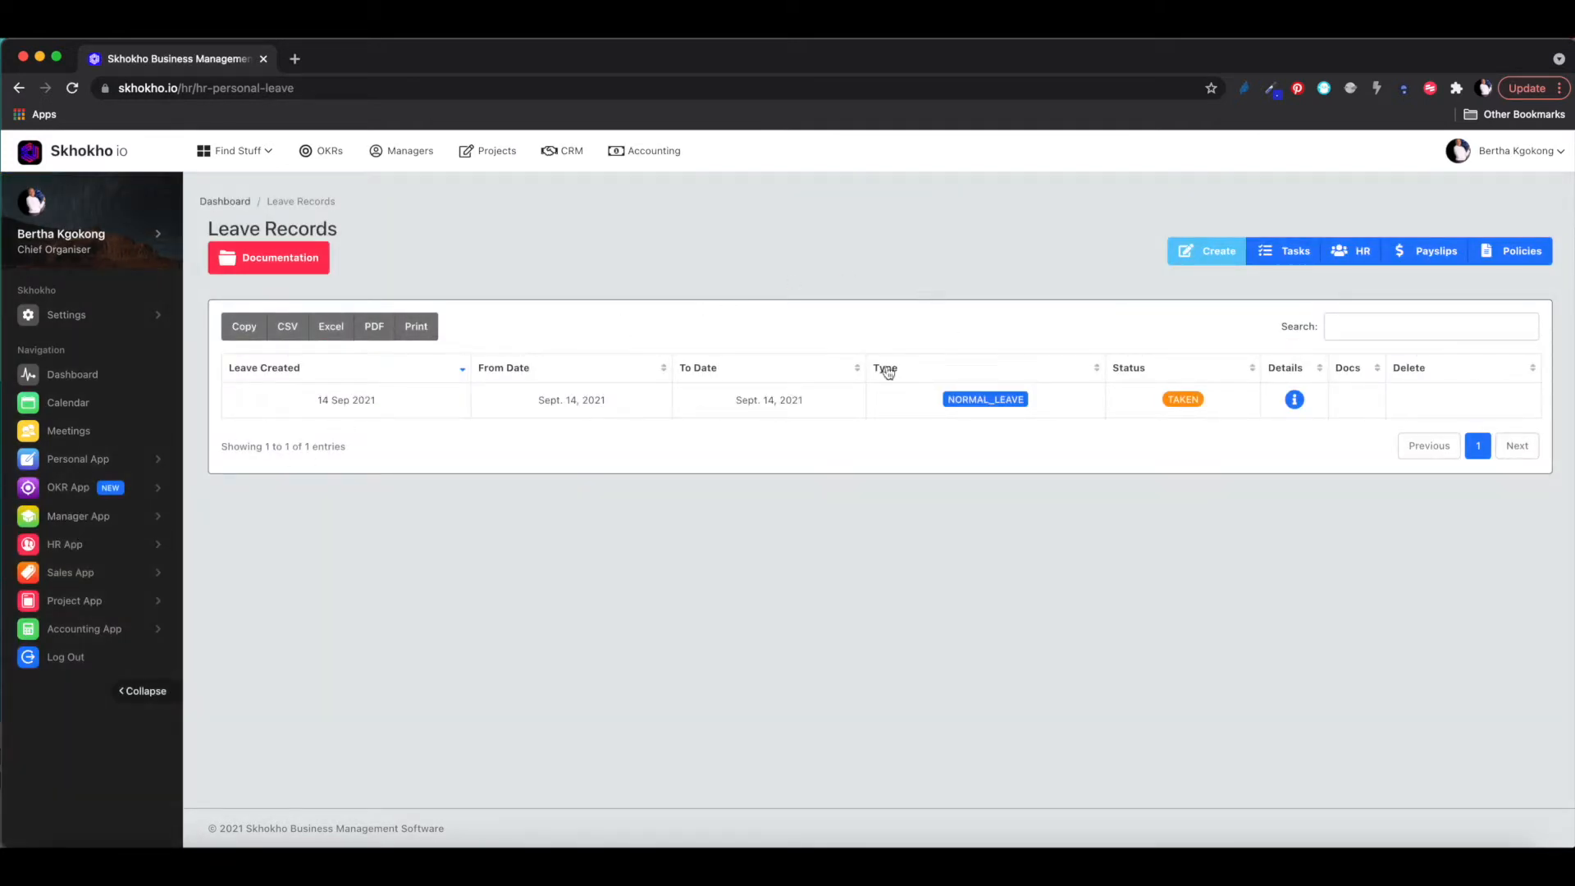
{"action": "left_click", "coordinate": [1208, 251]}
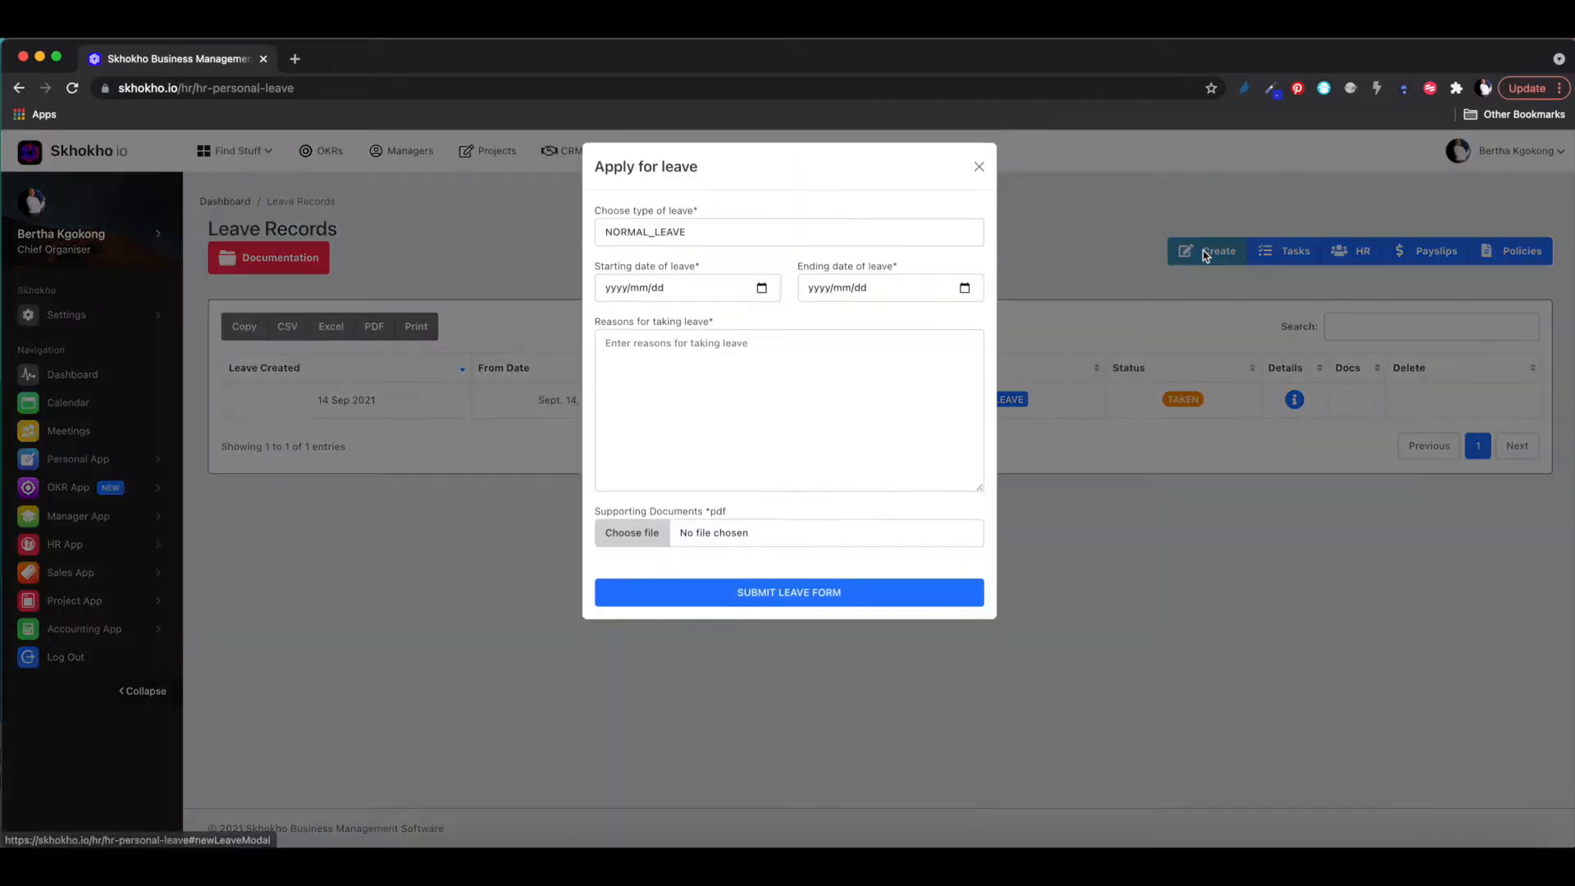
{"action": "left_click", "coordinate": [739, 253]}
{"action": "left_click", "coordinate": [749, 262]}
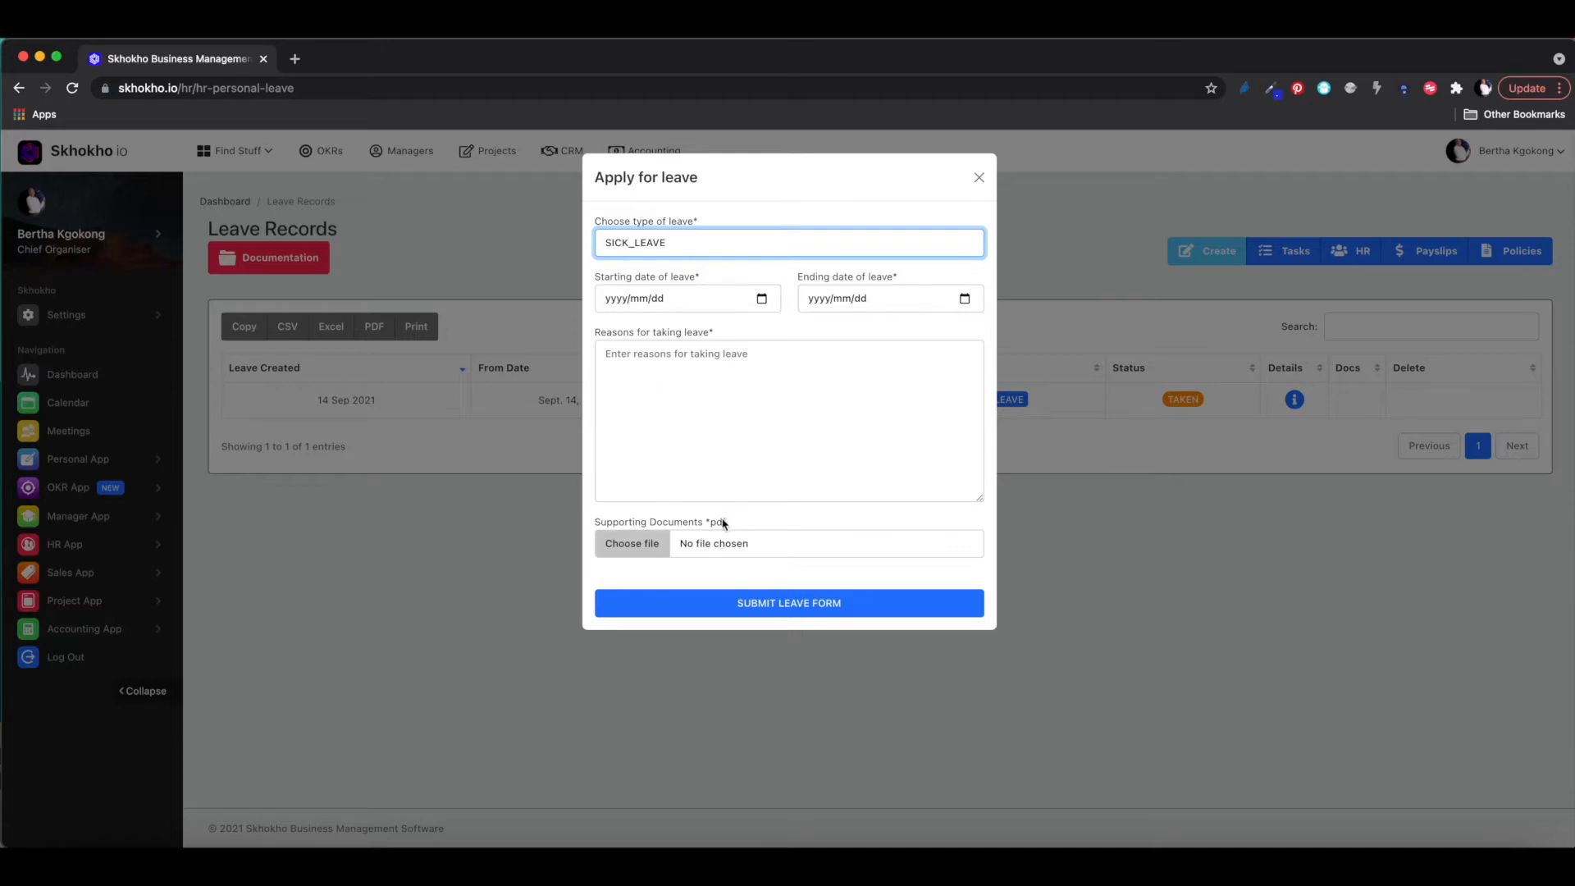
{"action": "mouse_move", "coordinate": [737, 526]}
{"action": "left_mouse_down"}
{"action": "mouse_move", "coordinate": [681, 525]}
{"action": "mouse_move", "coordinate": [707, 530]}
{"action": "left_mouse_up"}
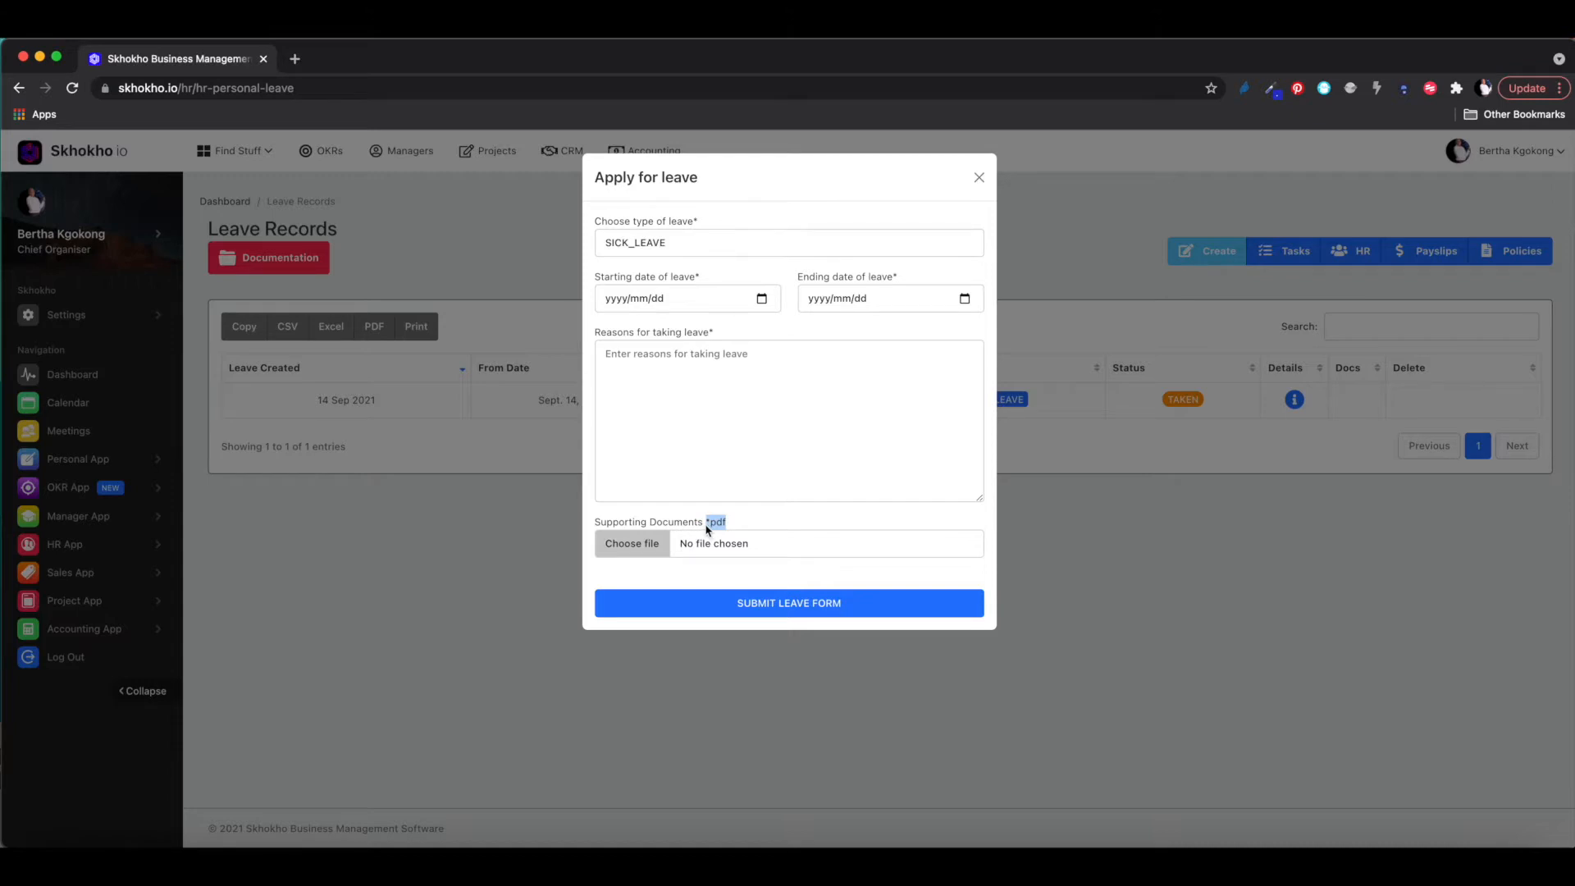
{"action": "left_click", "coordinate": [979, 177]}
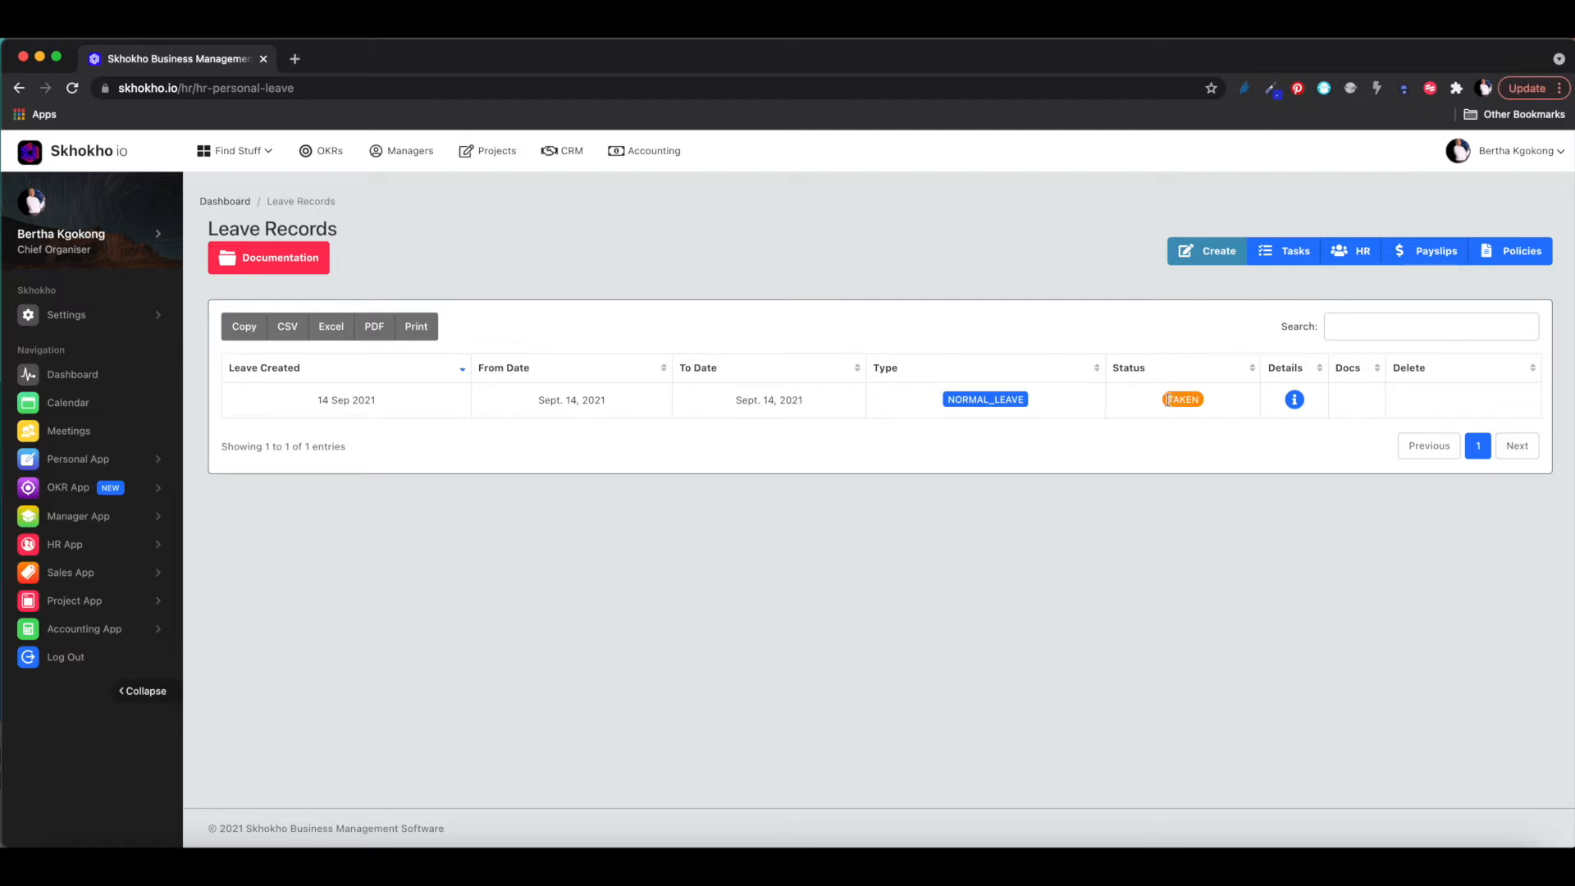
{"action": "left_click_drag", "start_coordinate": [1169, 400], "coordinate": [1198, 400]}
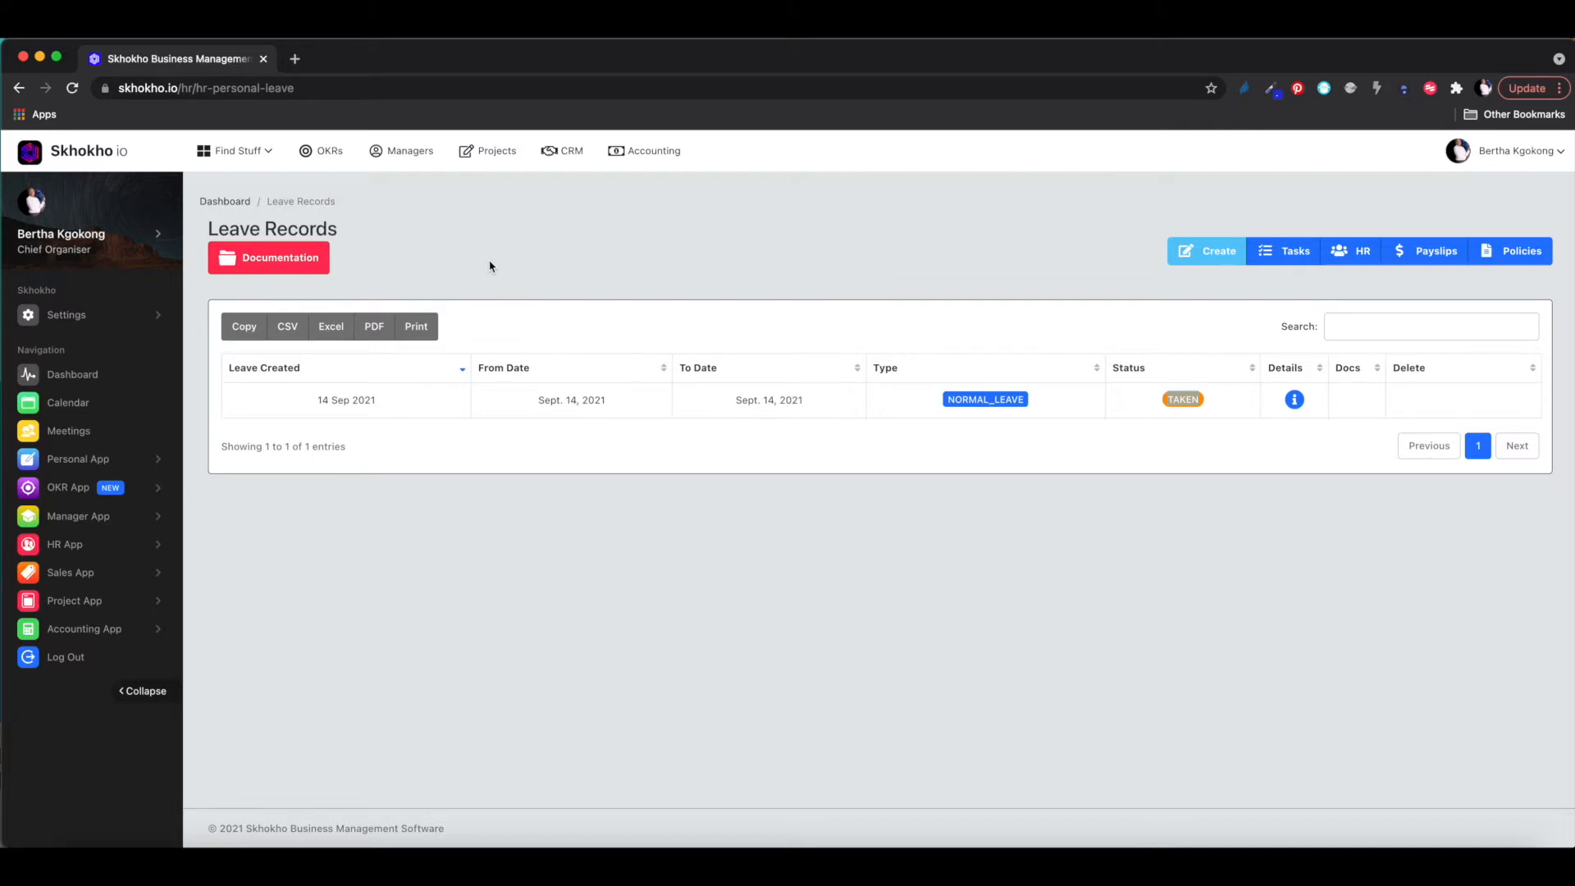
- Open the leave Documentation link in a new tab and read the Personal Leave page
{"action": "right_click", "coordinate": [269, 260]}
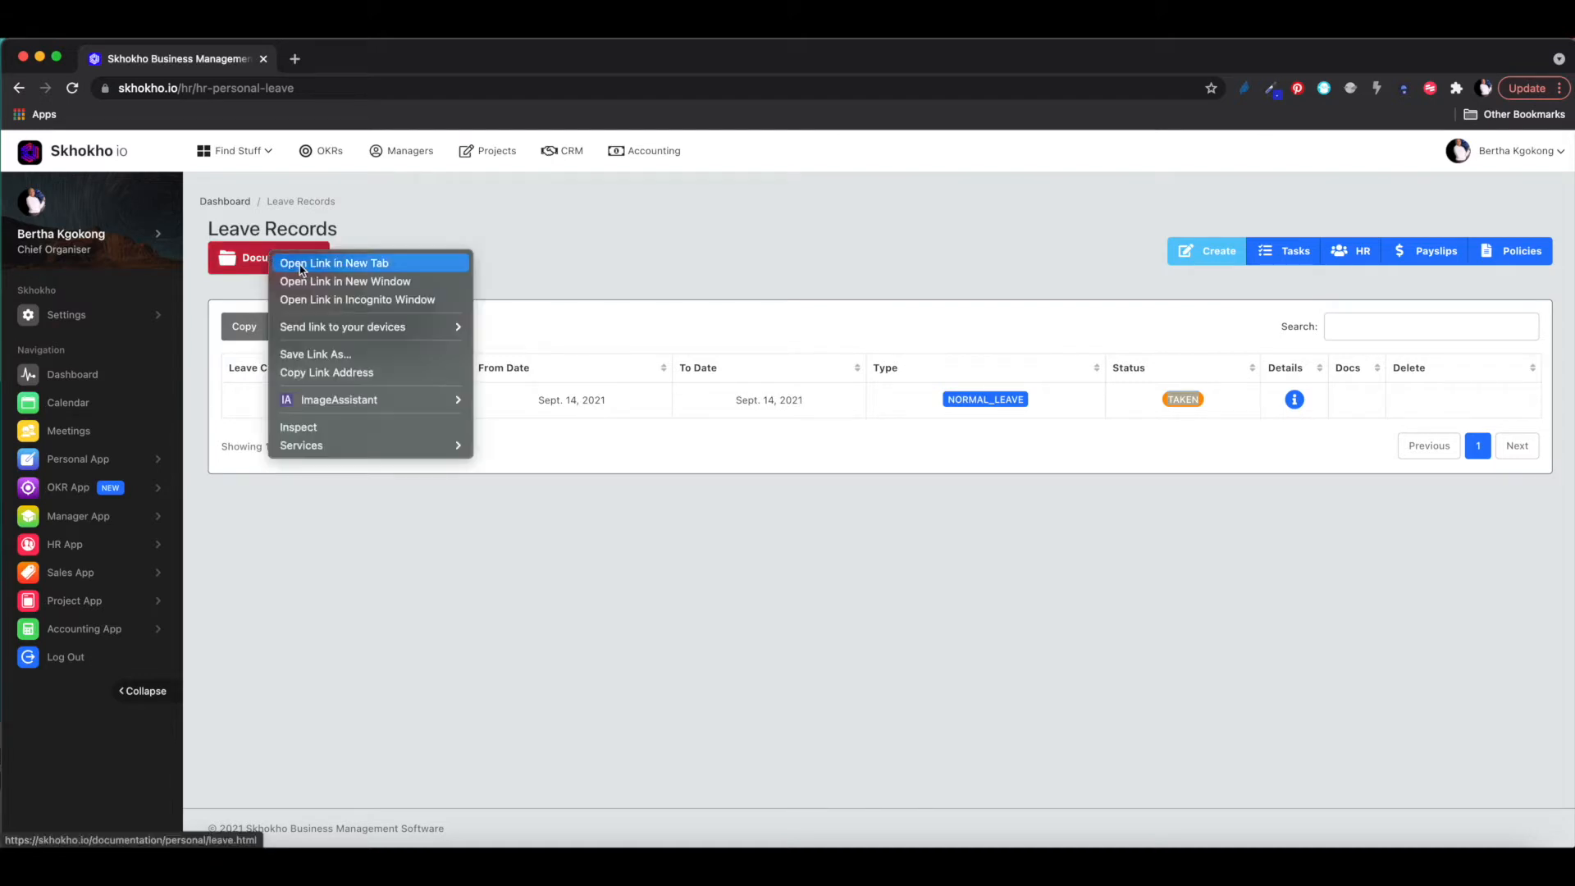
{"action": "left_click", "coordinate": [301, 265]}
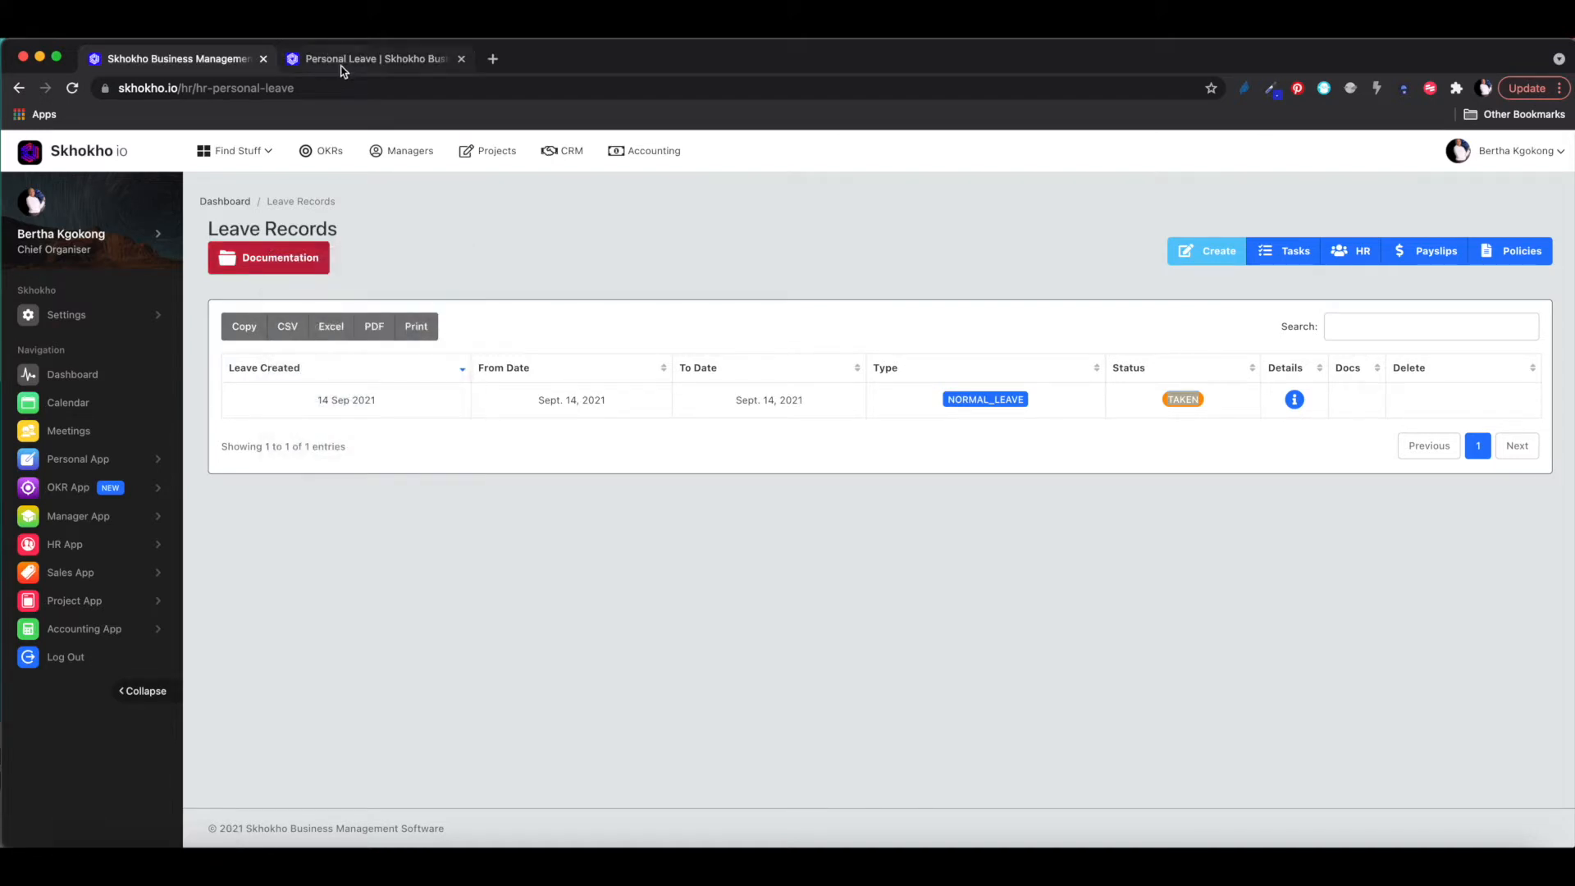
{"action": "left_click", "coordinate": [341, 59]}
{"action": "scroll", "coordinate": [597, 368], "scroll_direction": "down", "scroll_amount": 9}
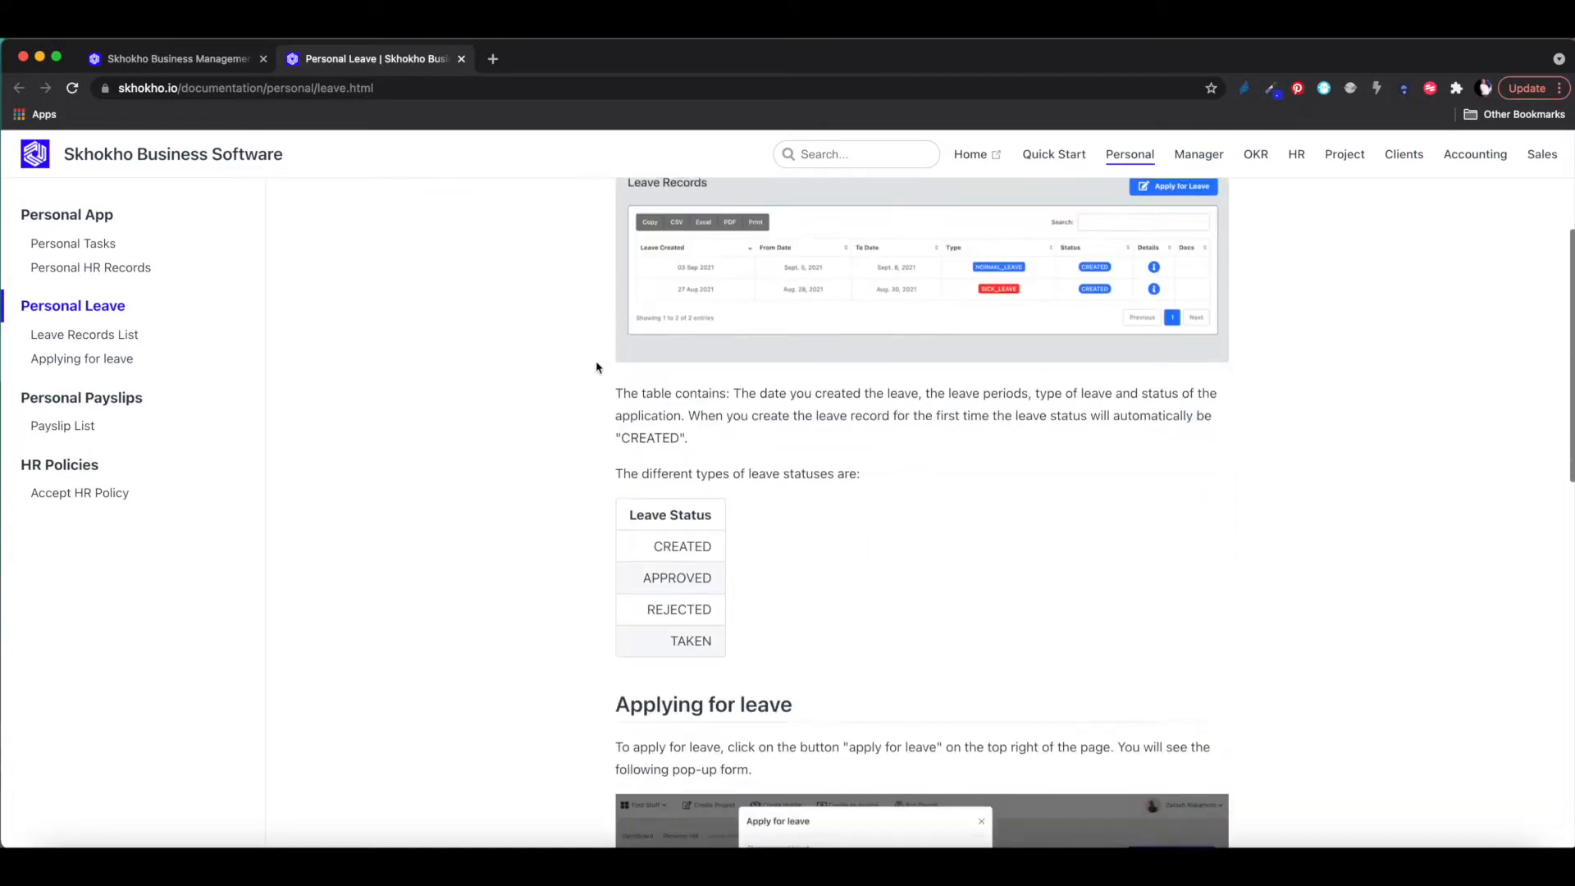
{"action": "scroll", "coordinate": [597, 368], "scroll_direction": "down", "scroll_amount": 6}
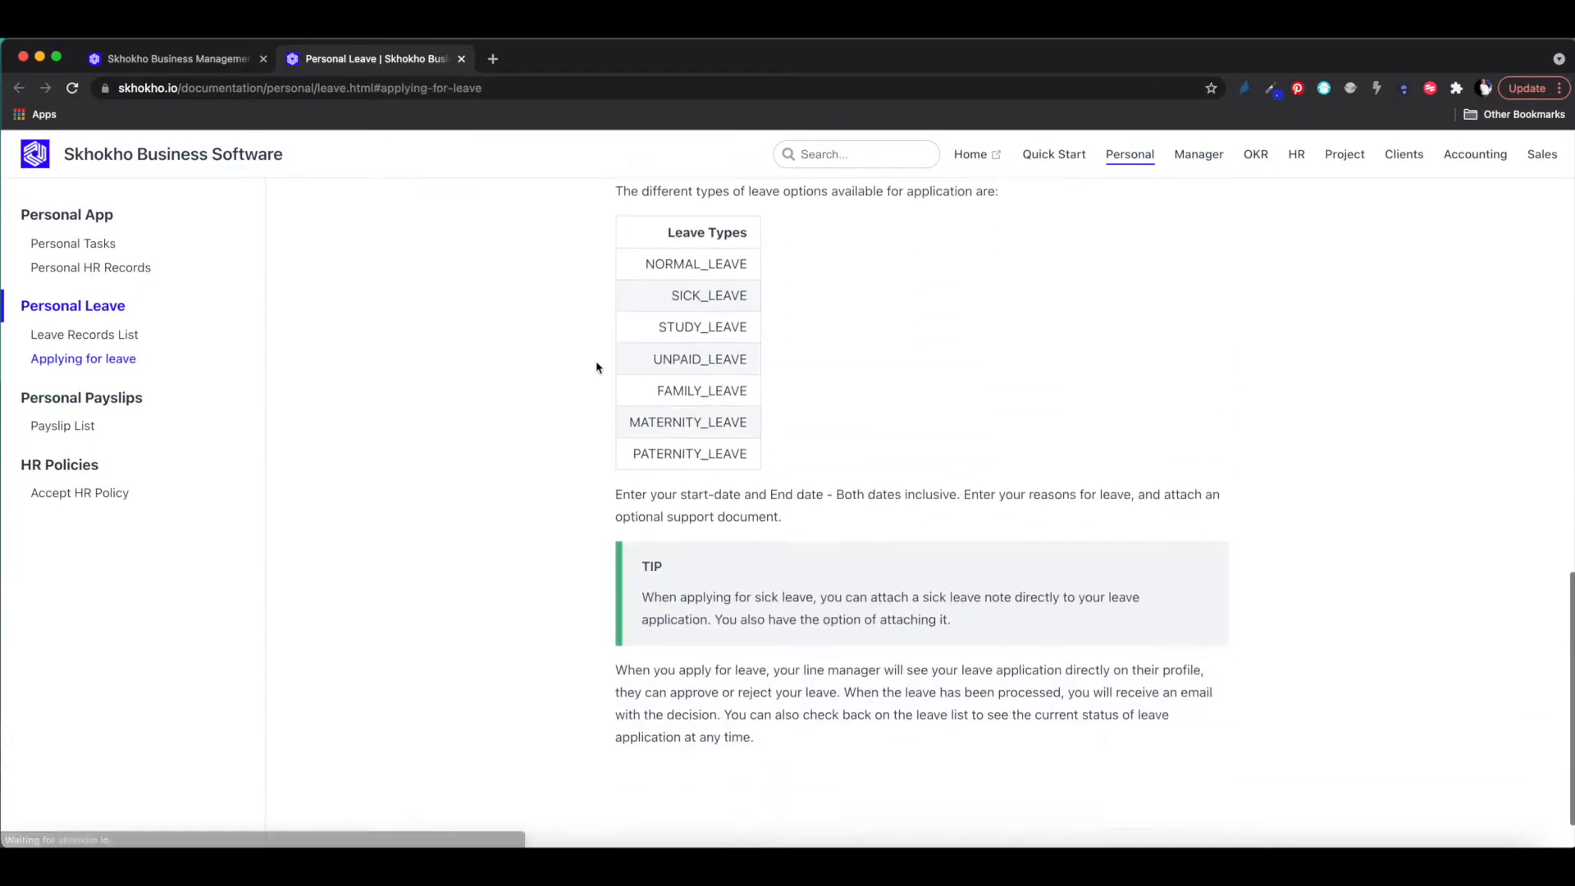
{"action": "scroll", "coordinate": [596, 367], "scroll_direction": "down", "scroll_amount": 1}
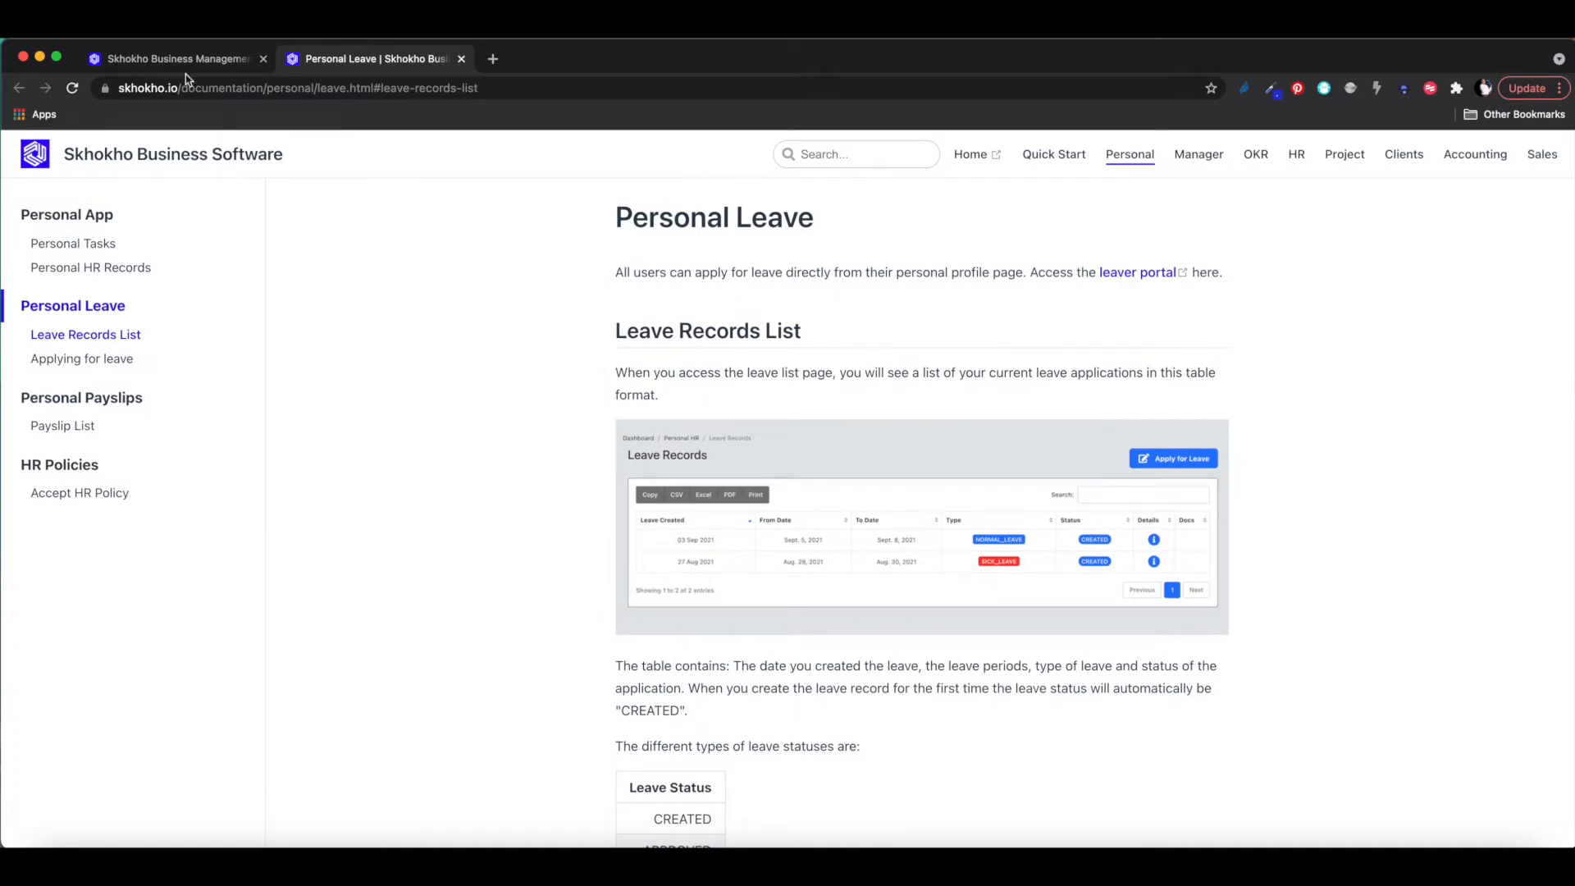
- Compare the Leave Records list with the rest of the Personal Leave help page
{"action": "left_click", "coordinate": [144, 59]}
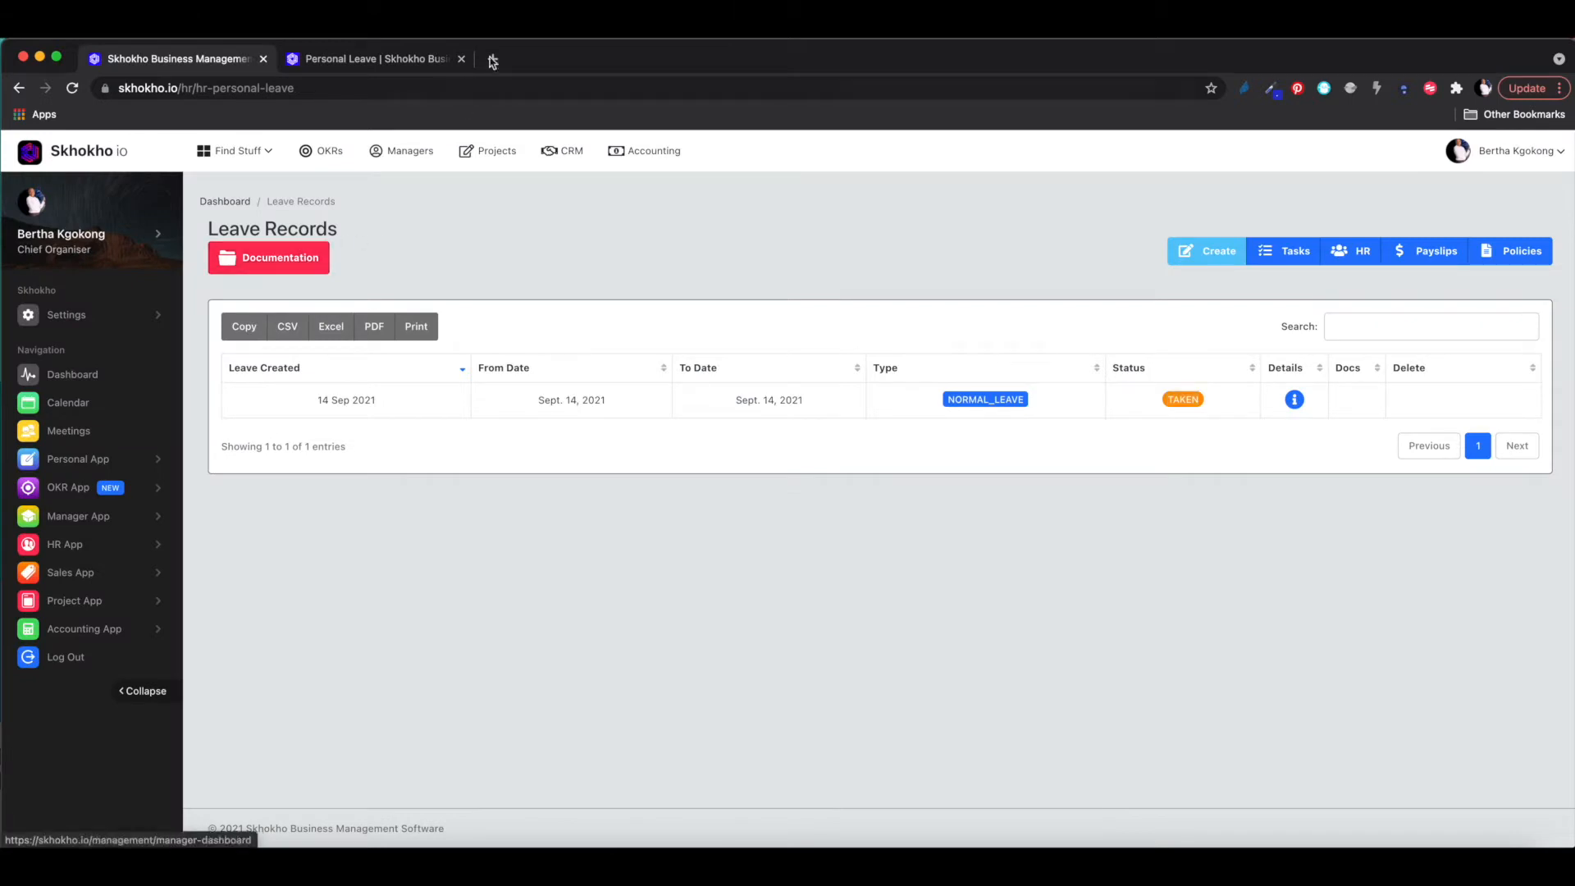
{"action": "left_click", "coordinate": [415, 61]}
{"action": "scroll", "coordinate": [608, 337], "scroll_direction": "down", "scroll_amount": 2}
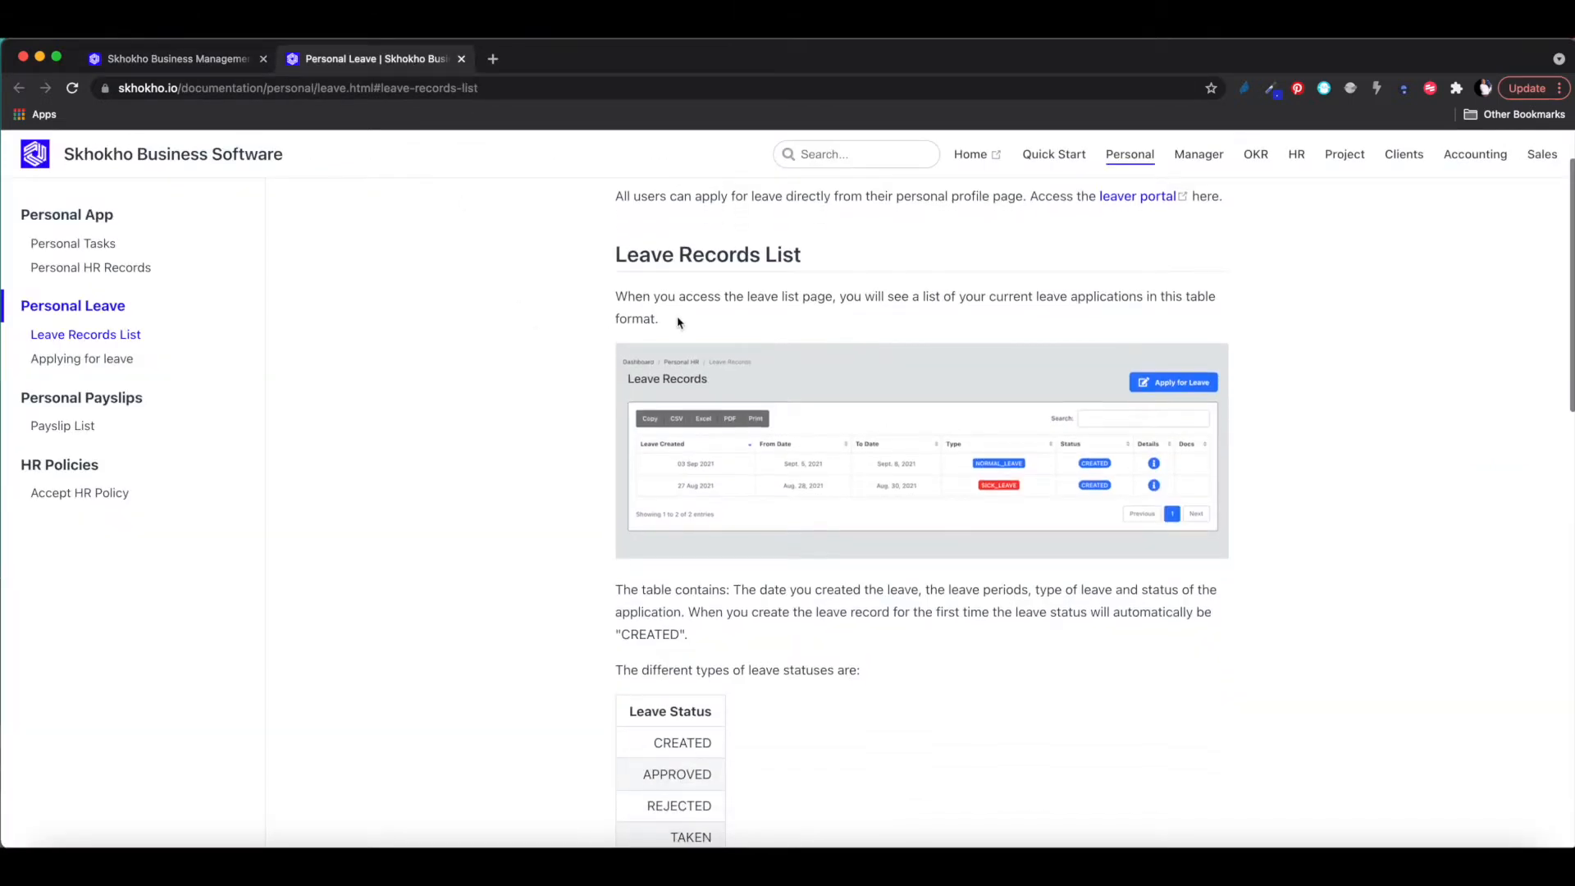
{"action": "scroll", "coordinate": [705, 681], "scroll_direction": "down", "scroll_amount": 2}
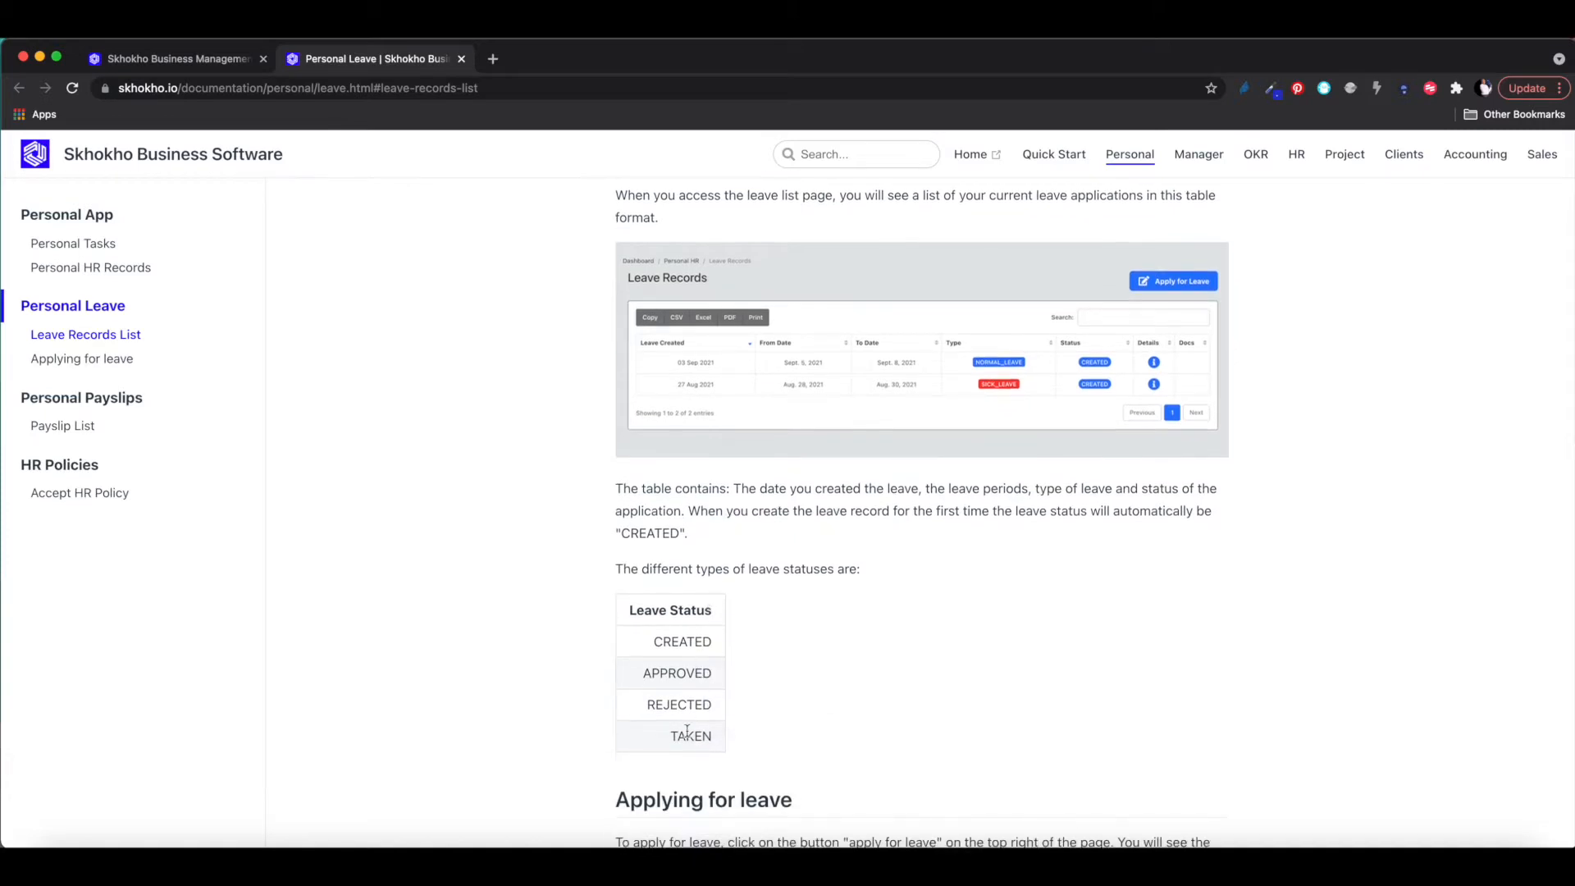
{"action": "scroll", "coordinate": [705, 681], "scroll_direction": "down", "scroll_amount": 5}
{"action": "scroll", "coordinate": [688, 735], "scroll_direction": "down", "scroll_amount": 2}
{"action": "scroll", "coordinate": [787, 657], "scroll_direction": "down", "scroll_amount": 8}
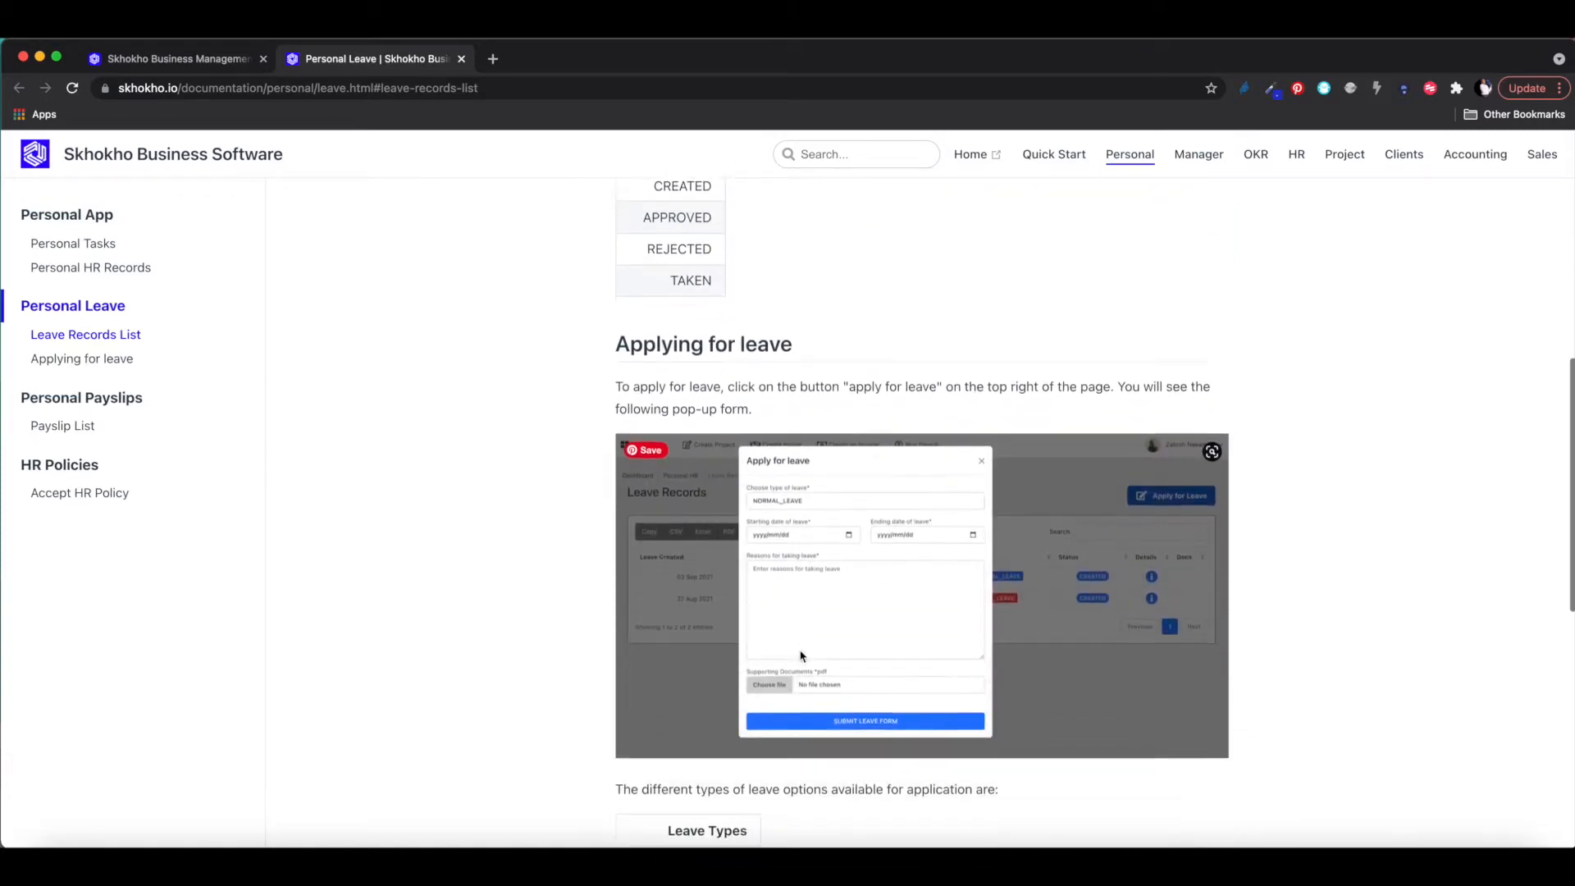
{"action": "scroll", "coordinate": [722, 534], "scroll_direction": "down", "scroll_amount": 4}
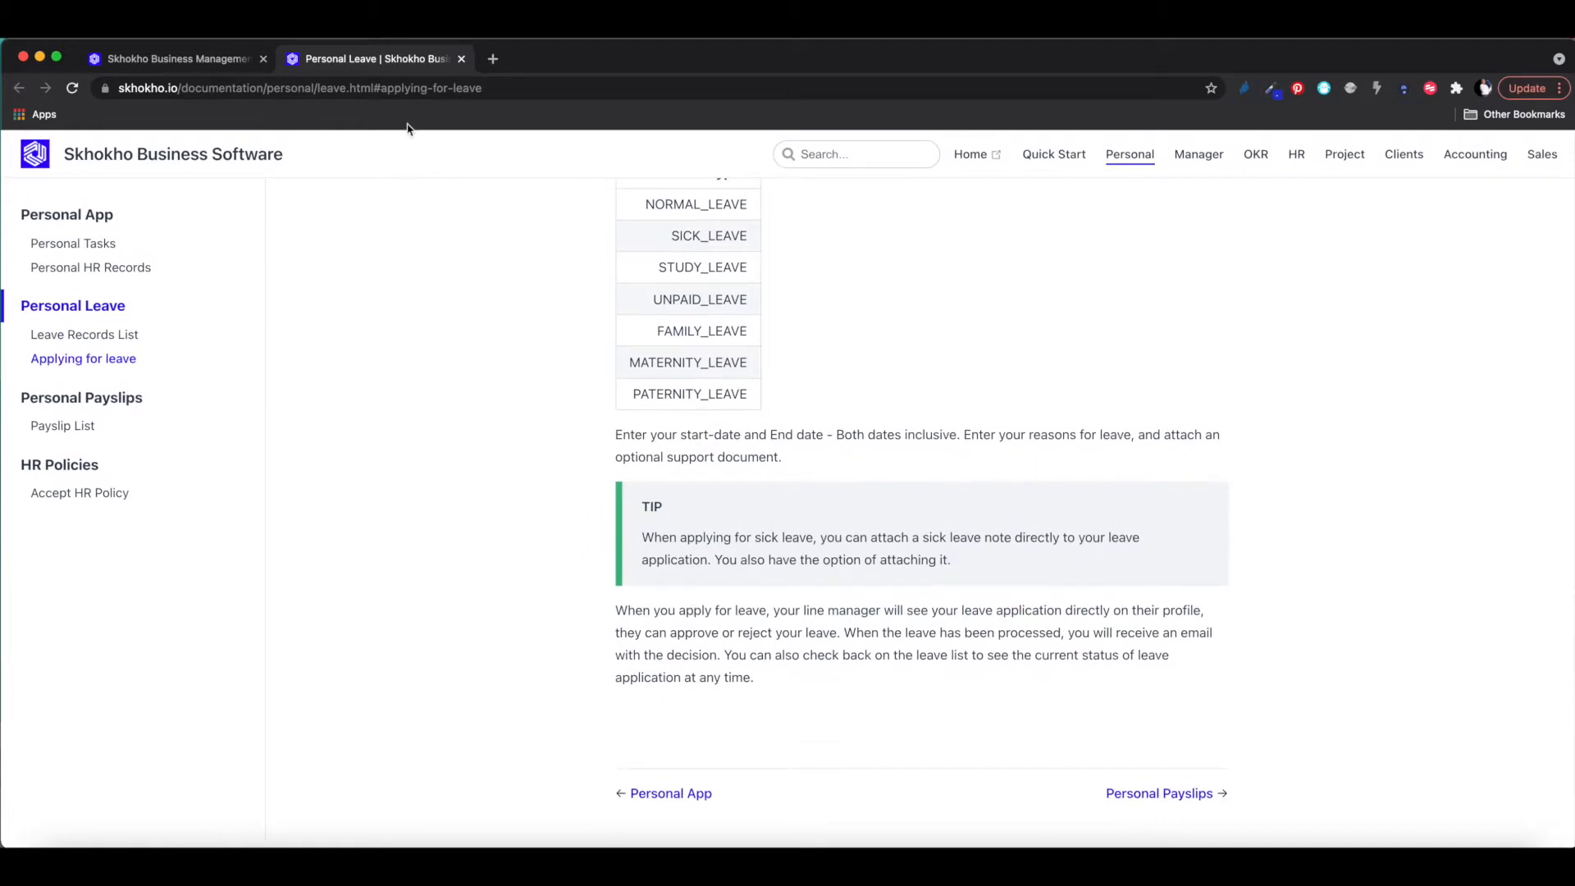
{"action": "left_click", "coordinate": [179, 61]}
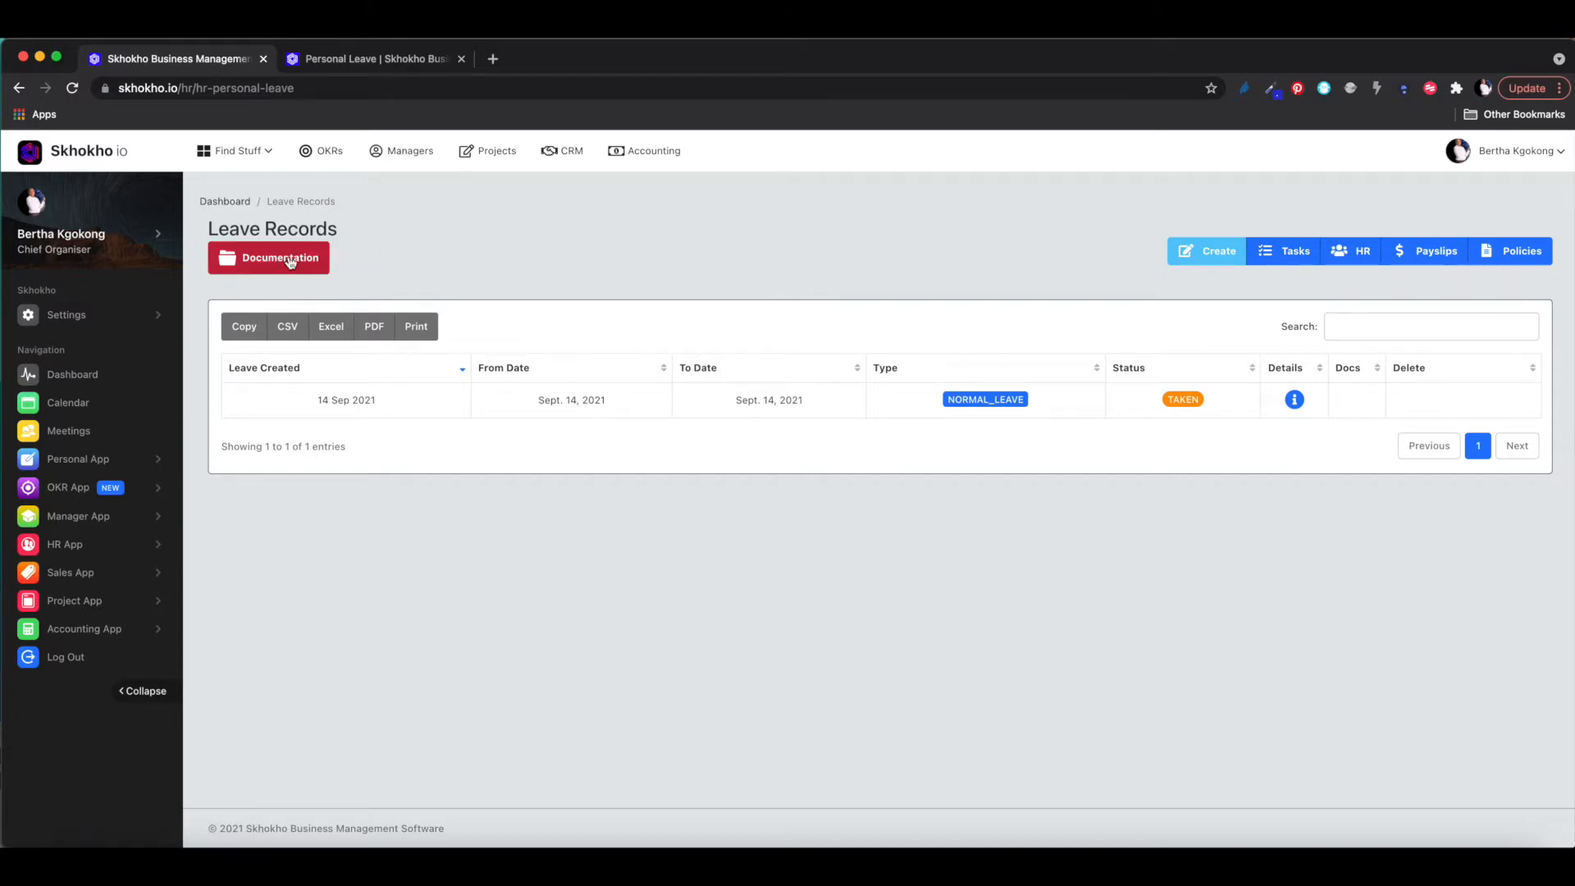
- Recheck the top of the Personal Leave help page, then return to the Leave Records tab
{"action": "left_click", "coordinate": [347, 62]}
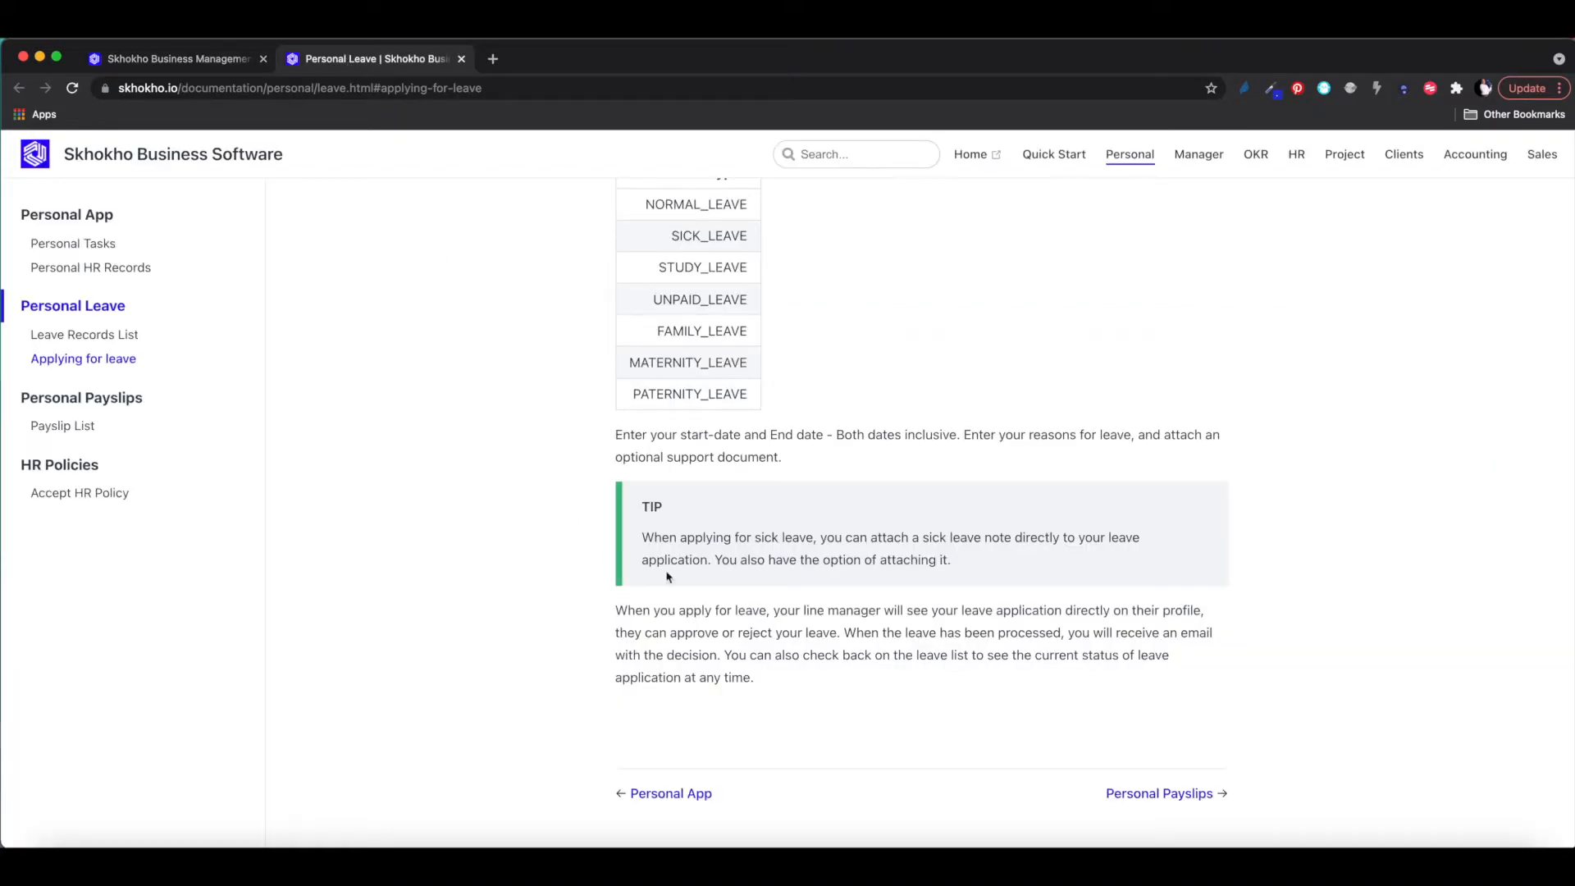
{"action": "scroll", "coordinate": [681, 578], "scroll_direction": "up", "scroll_amount": 10}
{"action": "scroll", "coordinate": [692, 586], "scroll_direction": "up", "scroll_amount": 5}
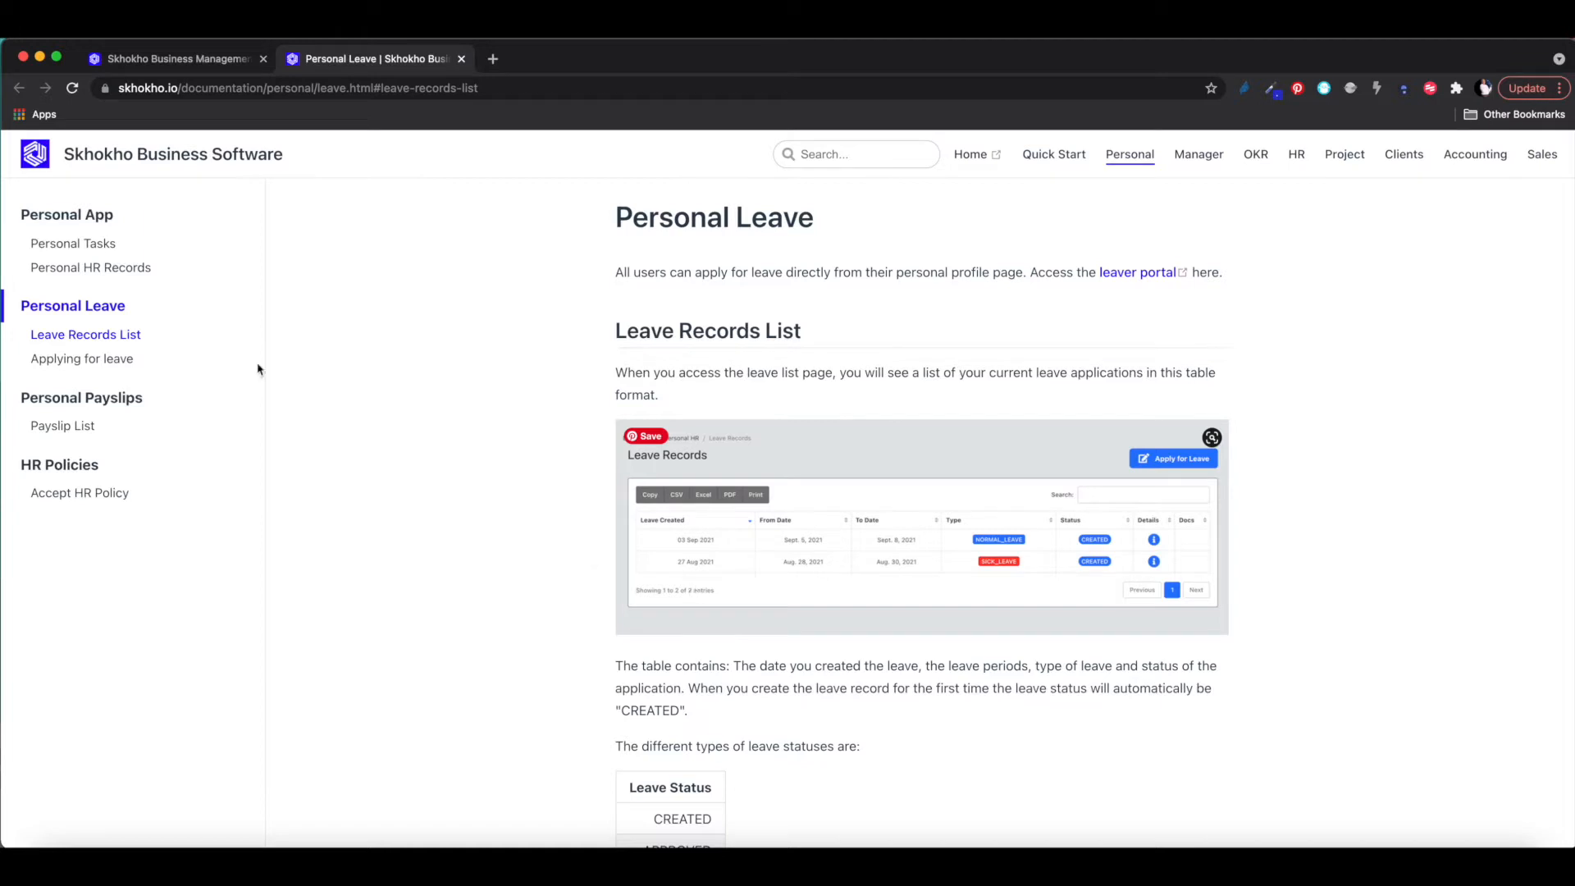
{"action": "left_click", "coordinate": [172, 62]}
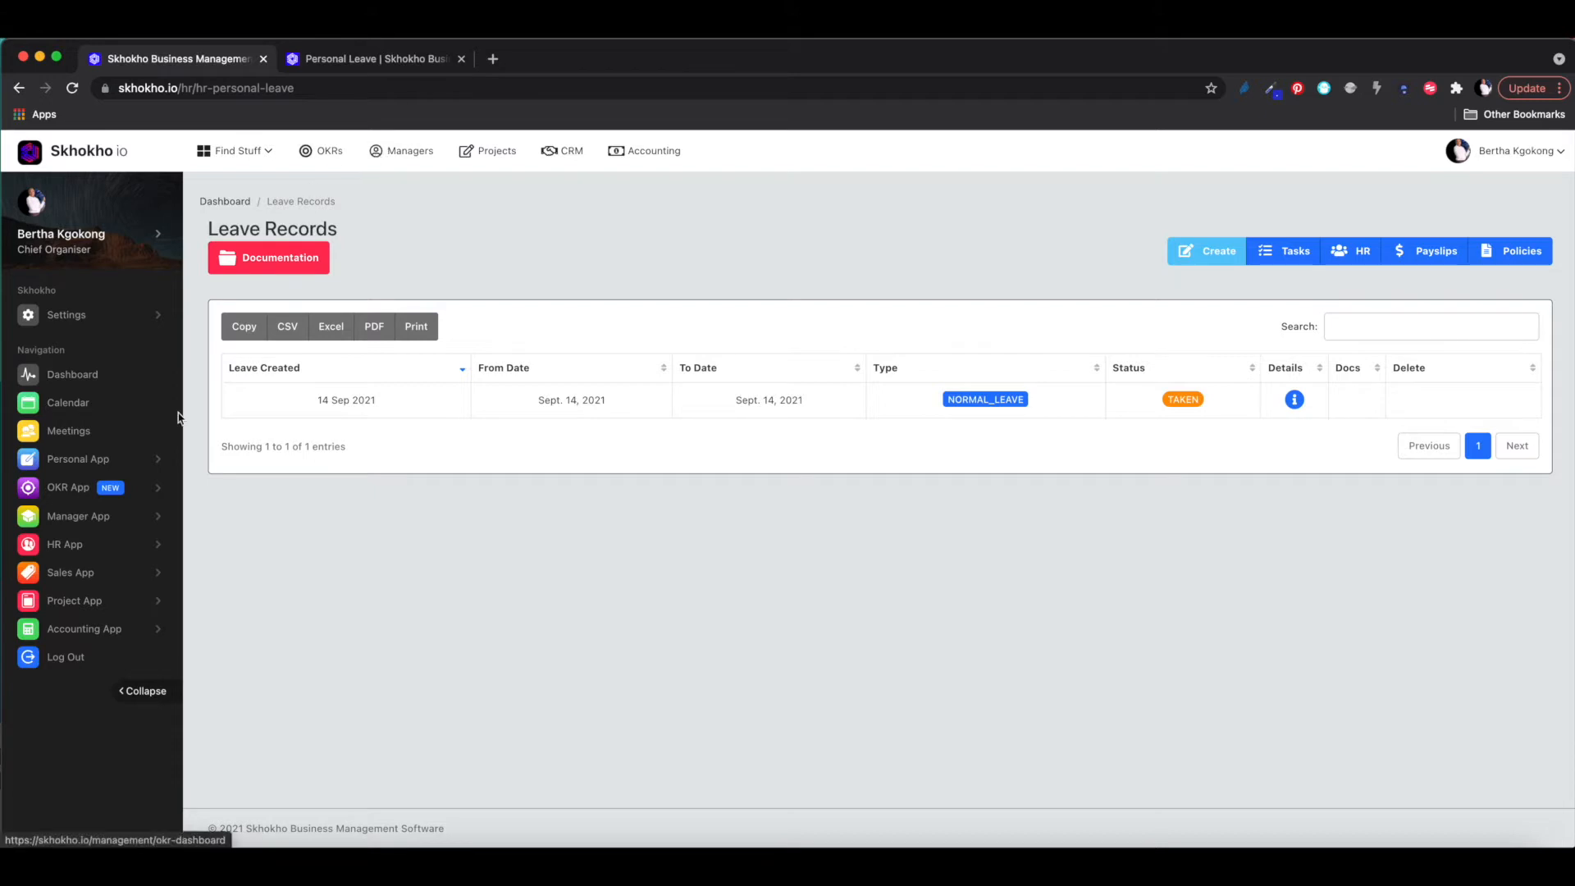
- Open My Payslips from the Personal App menu to list the three R4,000.00 payslips
{"action": "left_click", "coordinate": [96, 461]}
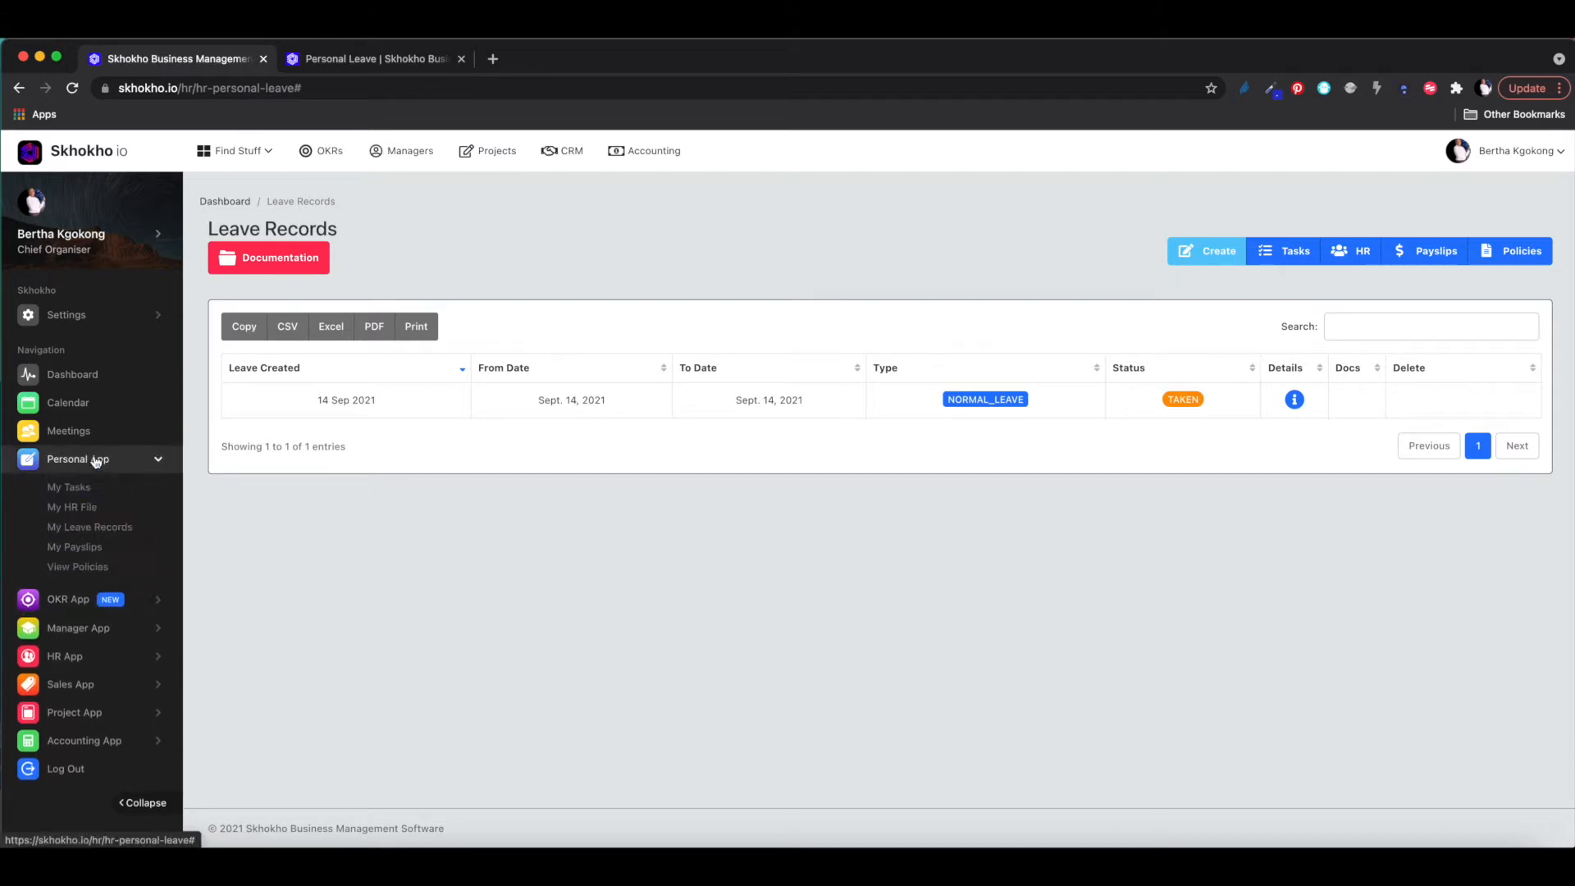
{"action": "left_click", "coordinate": [85, 548]}
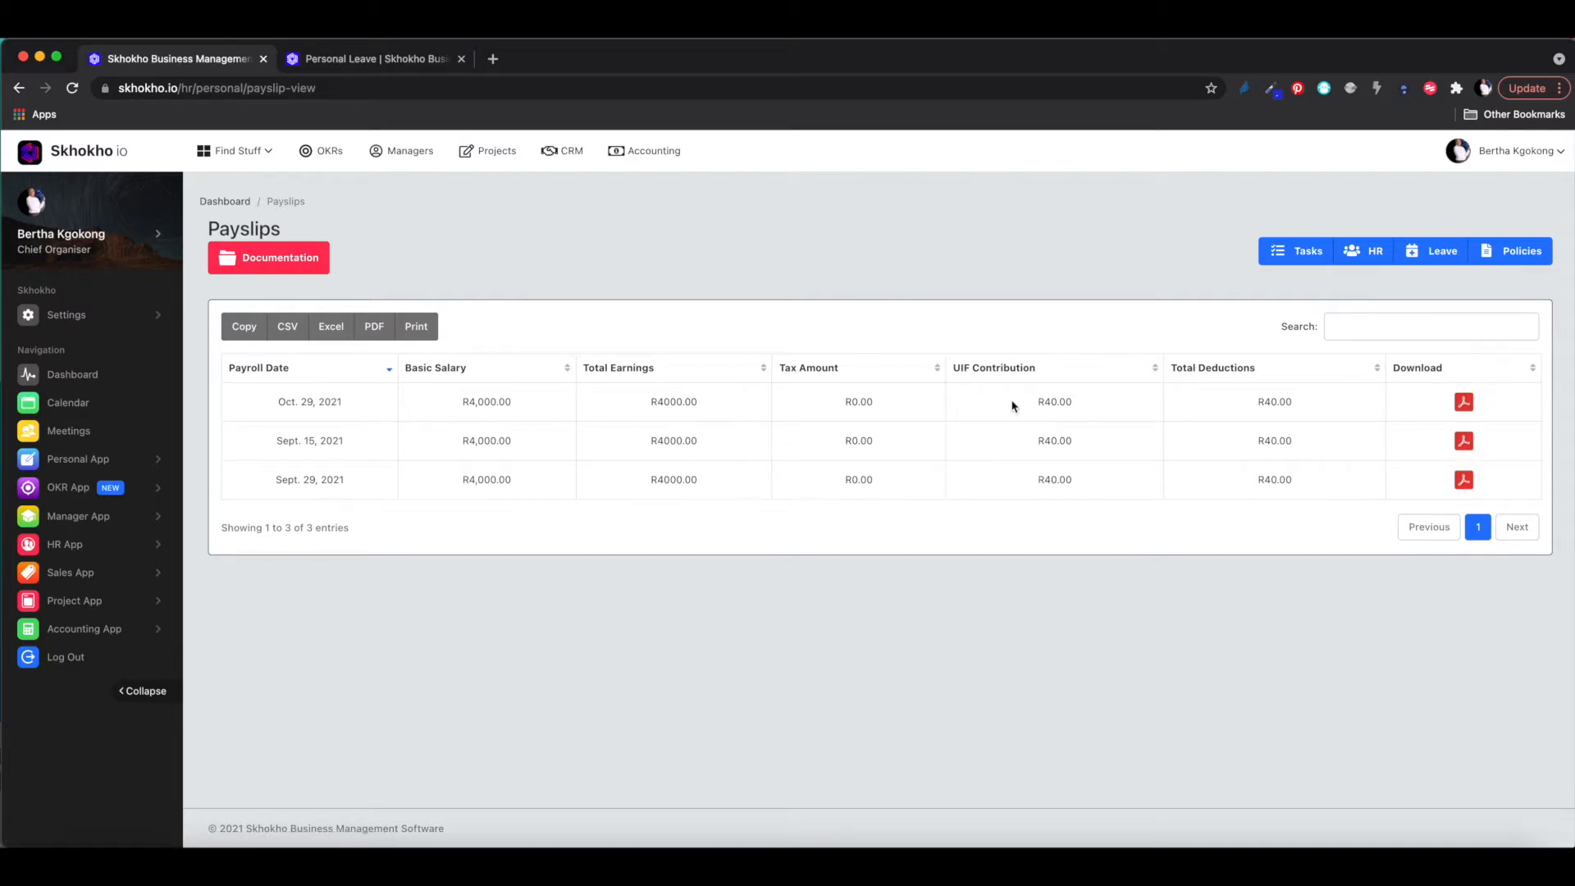
- Open the Sept. 15, 2021 payslip PDF in a new tab, review it, and close it
{"action": "right_click", "coordinate": [1465, 443]}
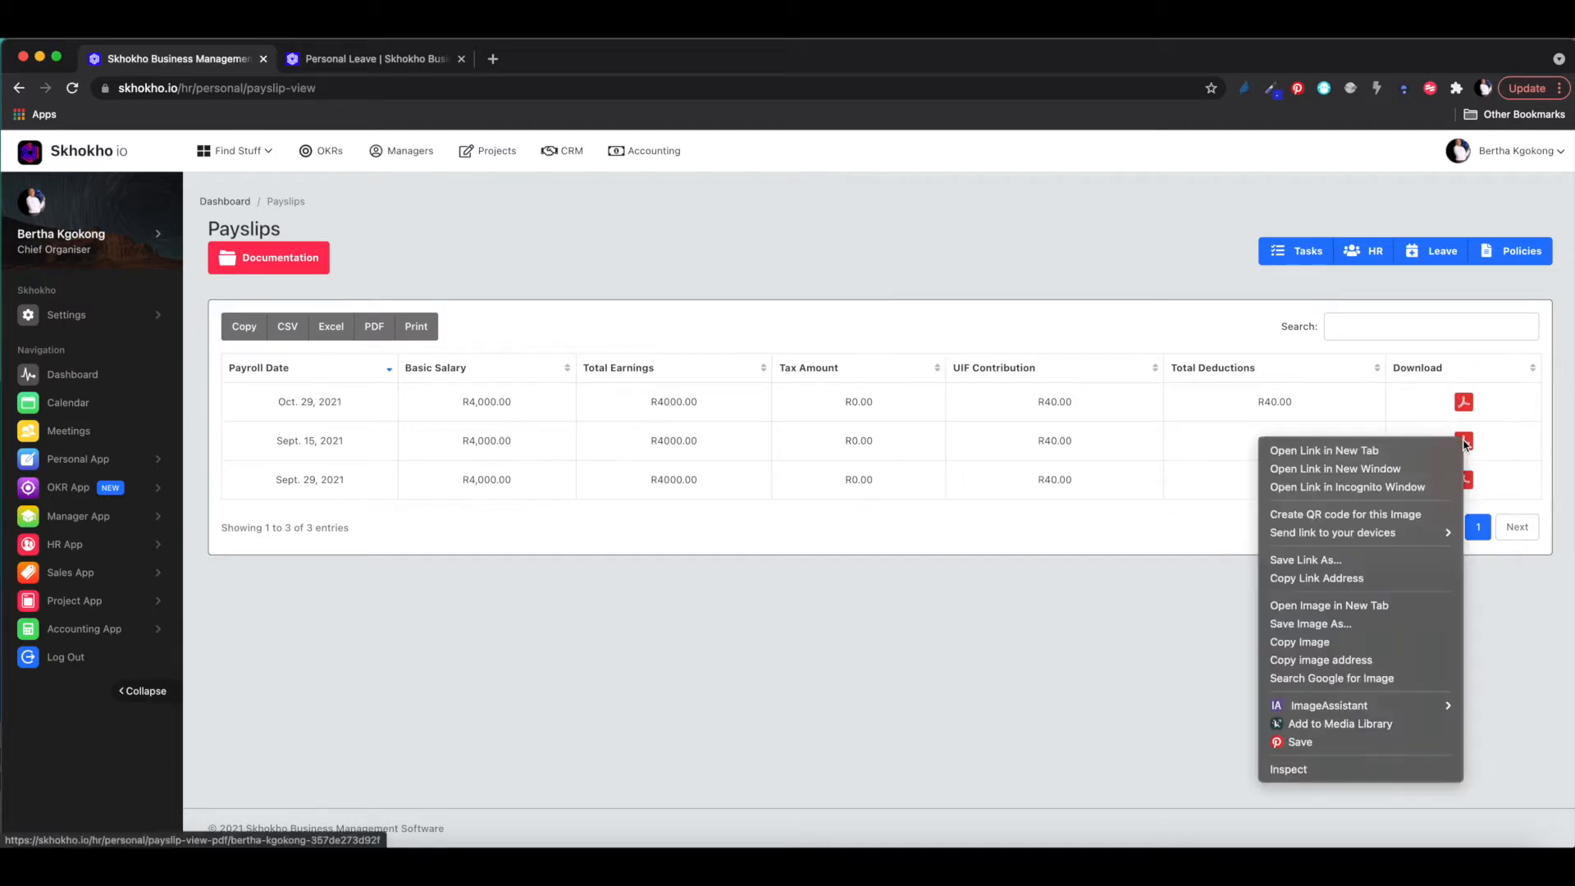
{"action": "left_click", "coordinate": [1386, 455]}
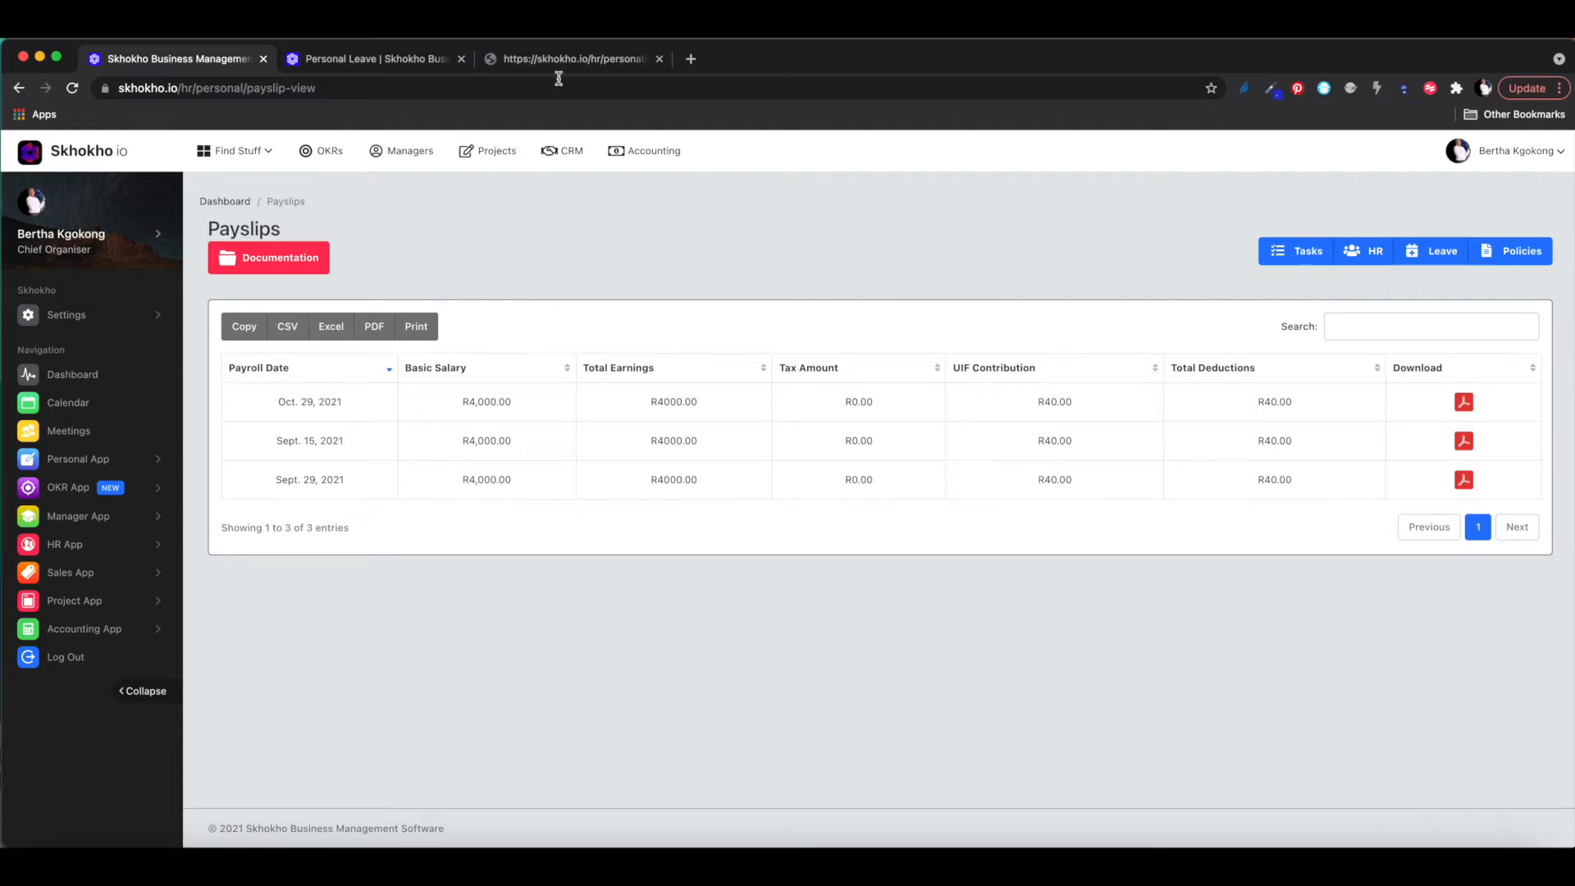
{"action": "left_click", "coordinate": [566, 66]}
{"action": "scroll", "coordinate": [893, 490], "scroll_direction": "down", "scroll_amount": 5}
{"action": "scroll", "coordinate": [894, 490], "scroll_direction": "up", "scroll_amount": 4}
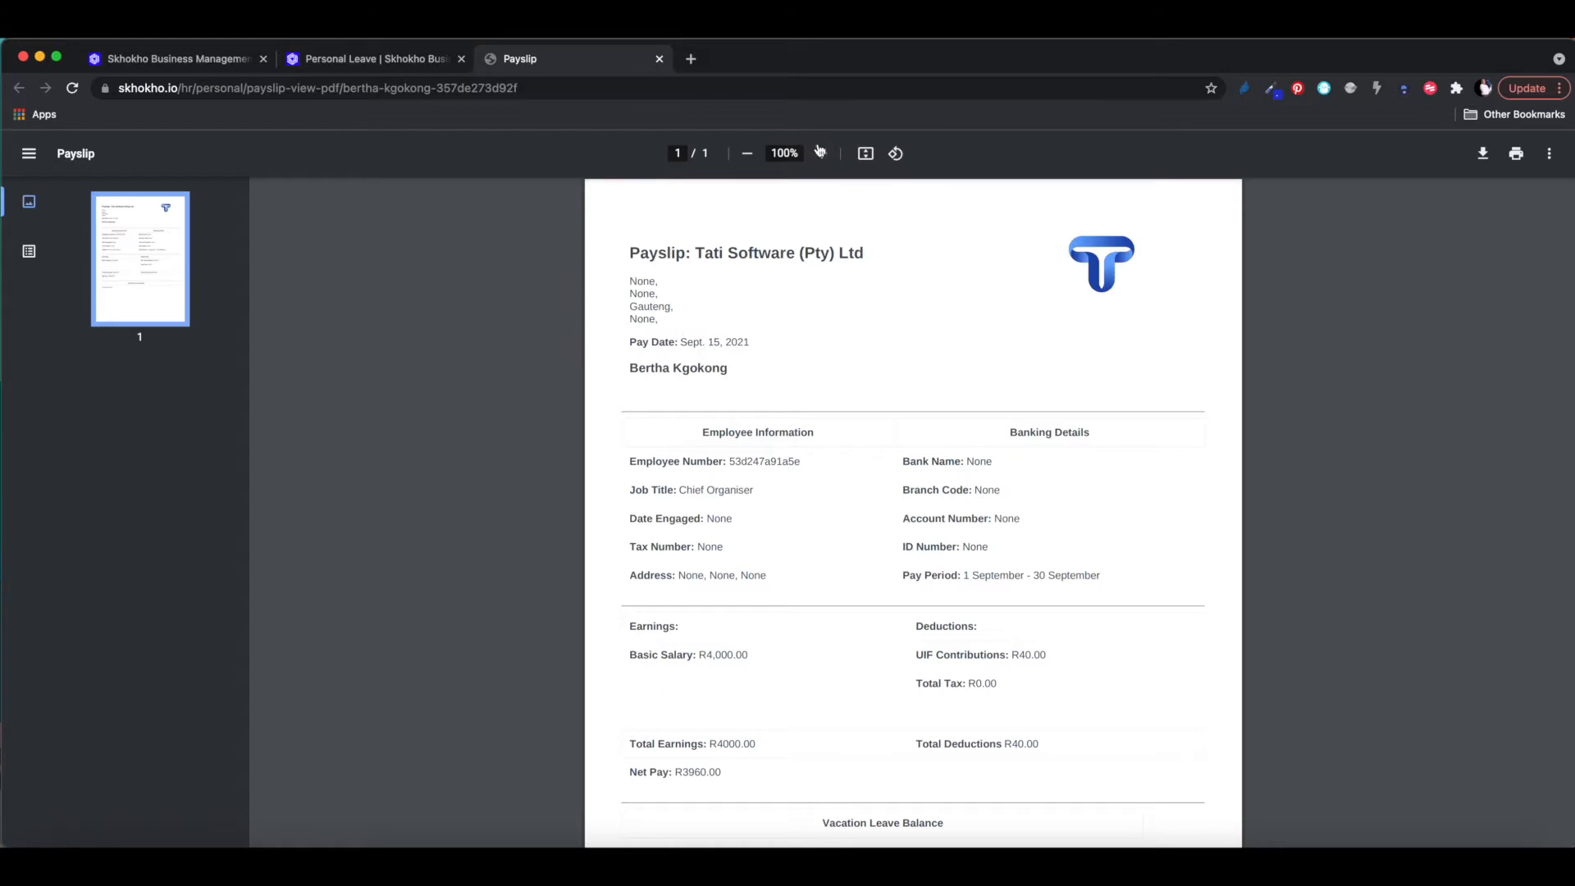
{"action": "left_click", "coordinate": [658, 59]}
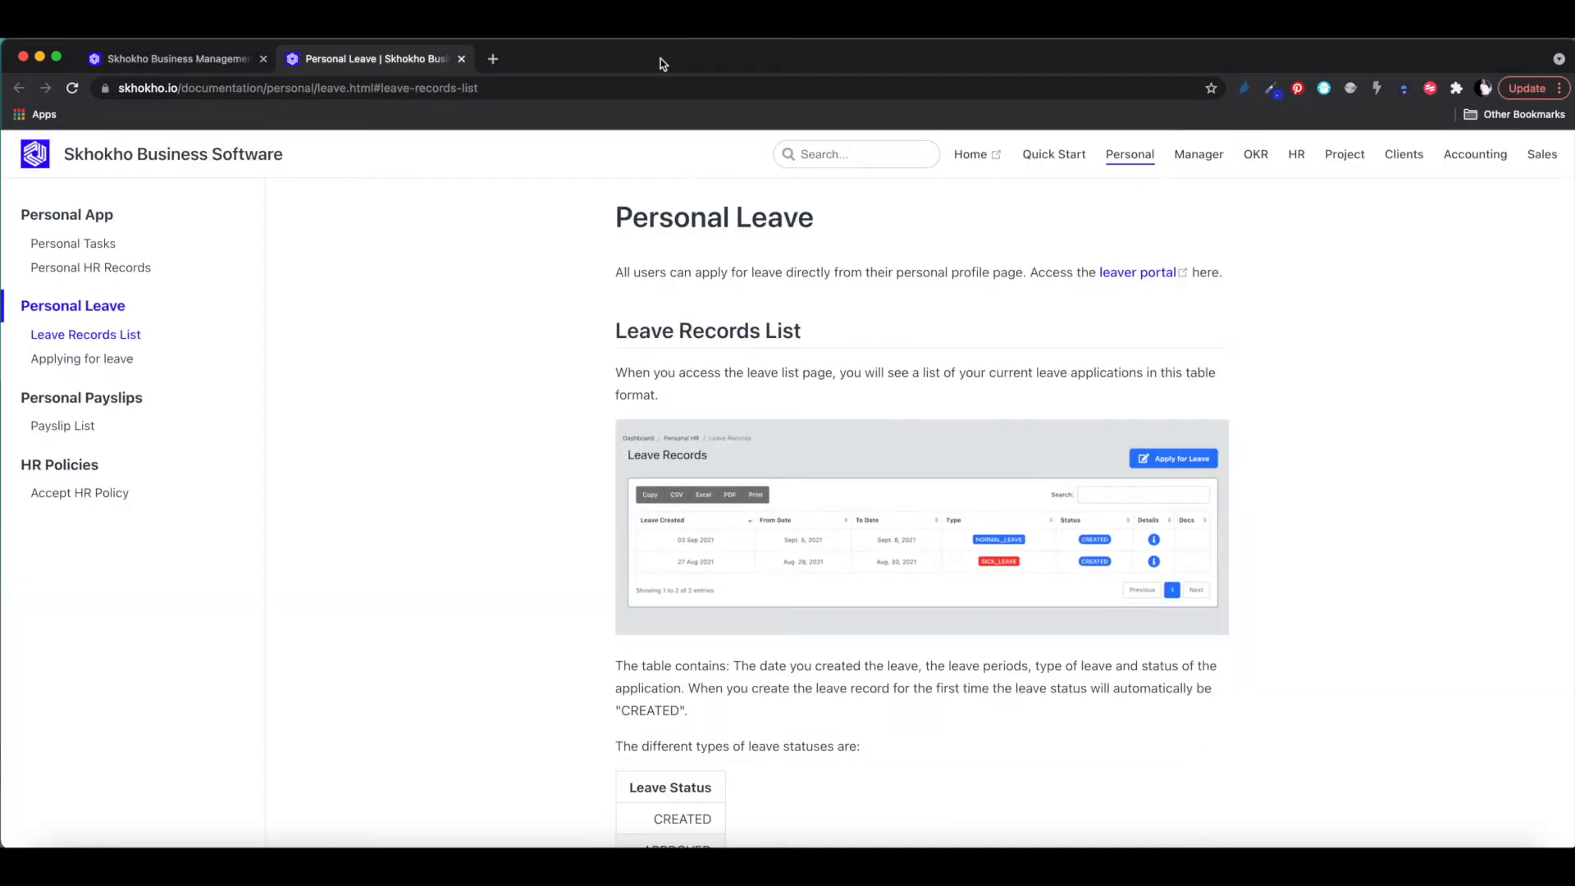
- Return to the Skhokho tab and open View Policies under the Personal App menu
{"action": "left_click", "coordinate": [182, 64]}
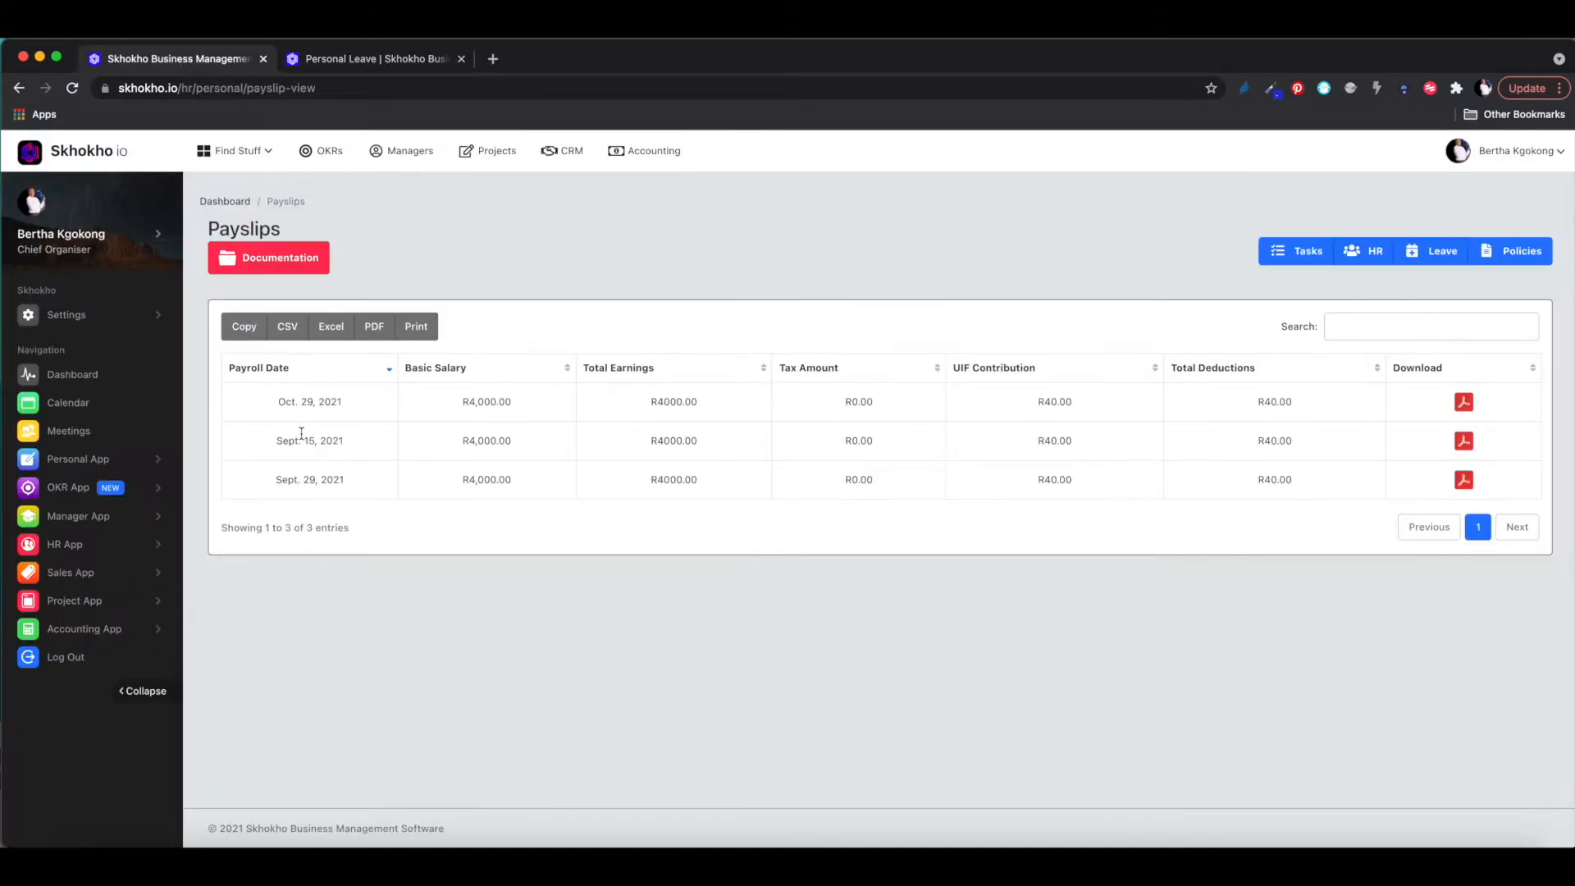
{"action": "left_click", "coordinate": [111, 457]}
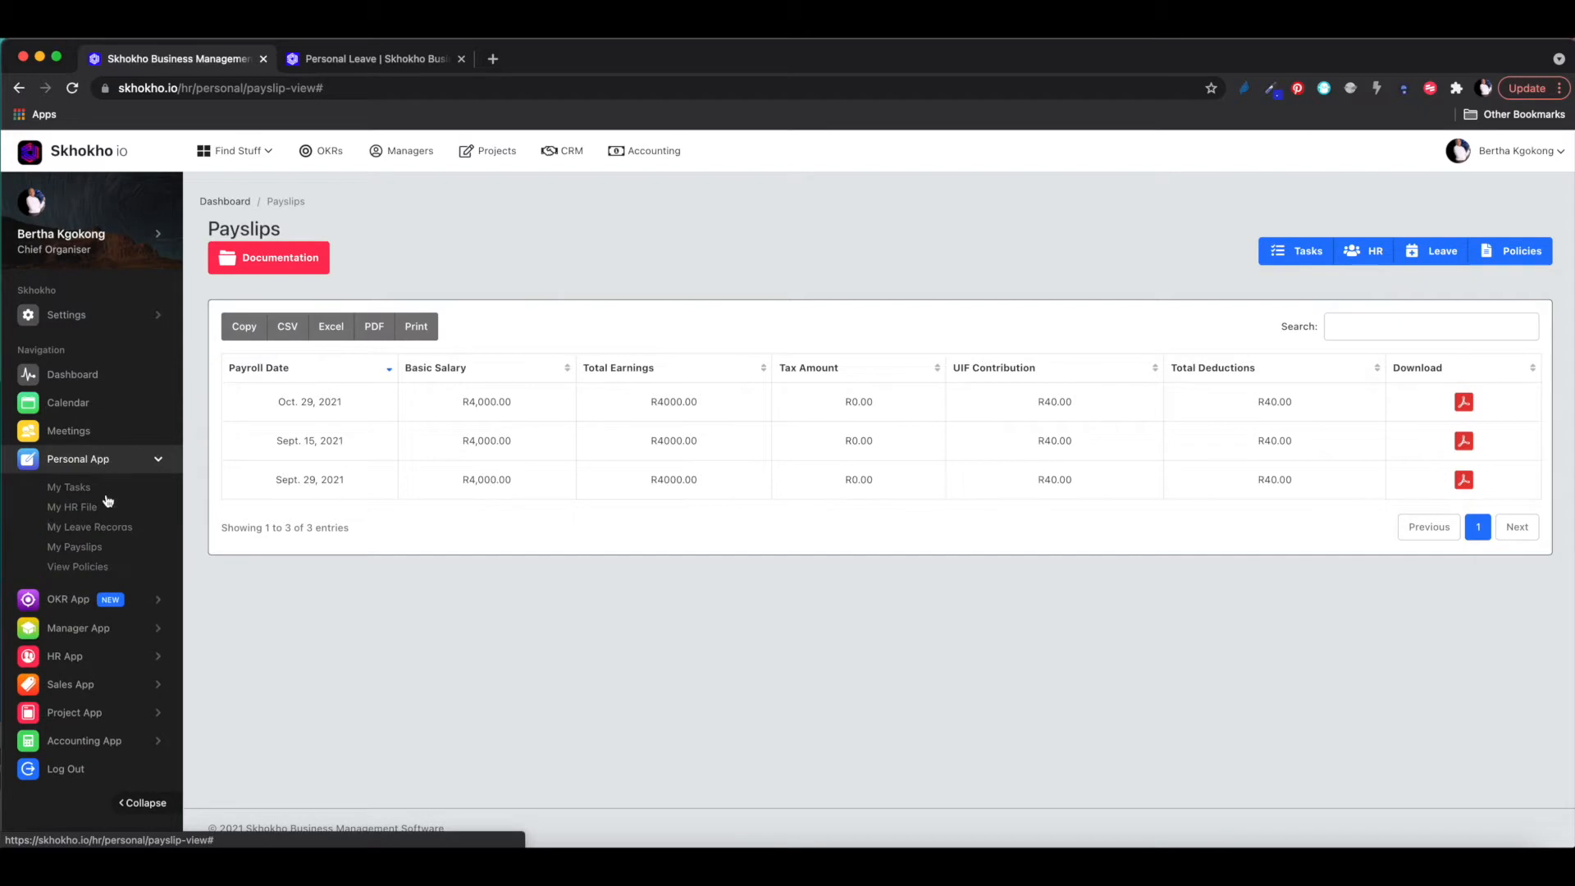
{"action": "left_click", "coordinate": [93, 569]}
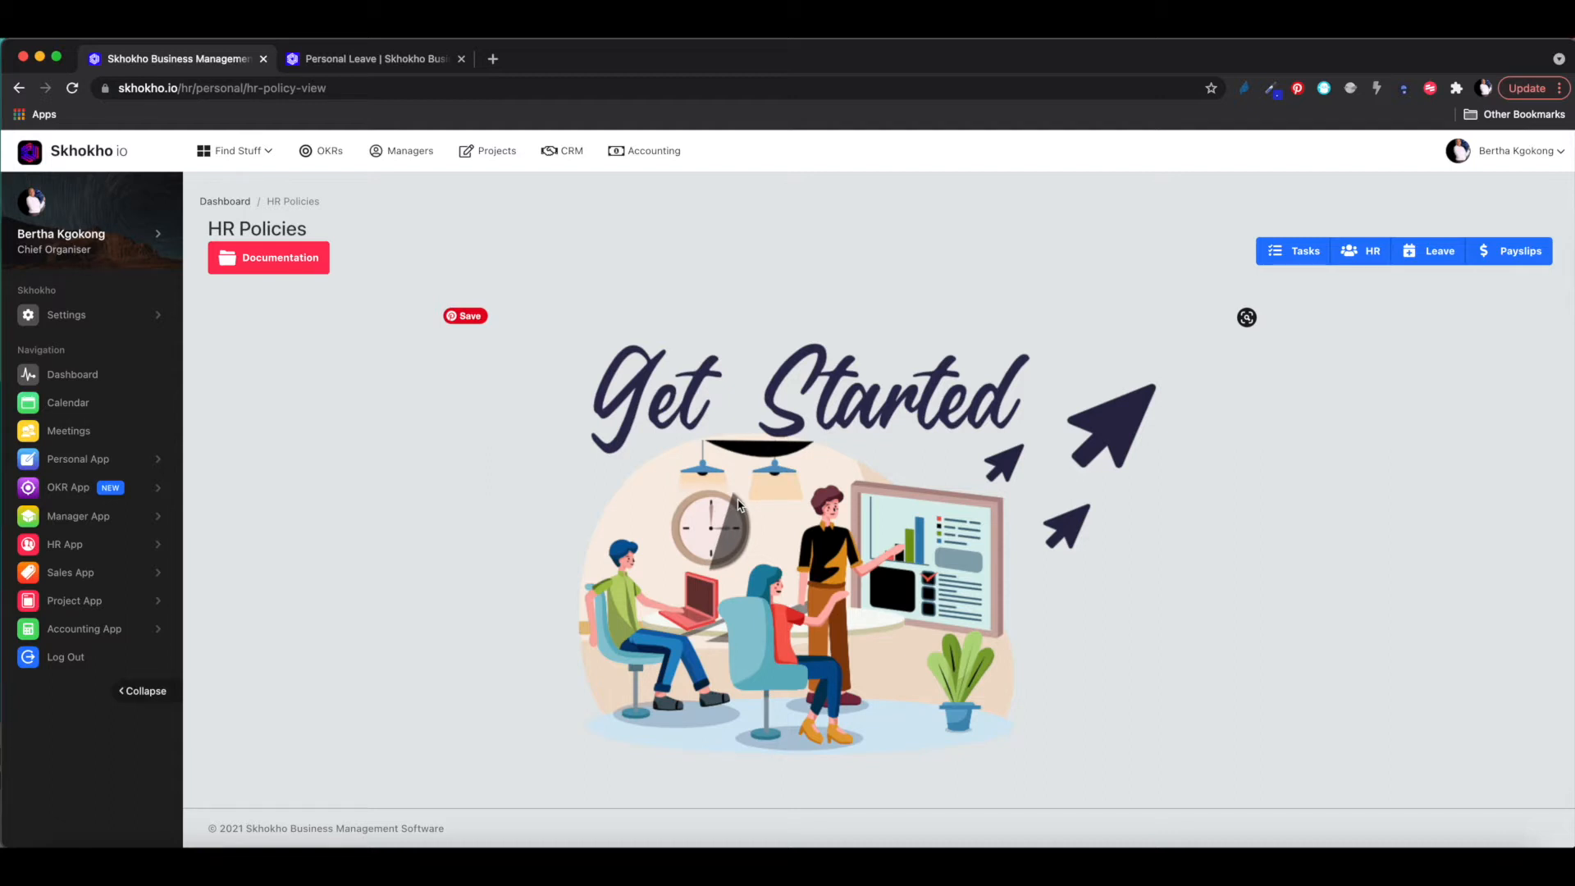
- Log out and sign back in with another saved account from the email autofill
{"action": "left_click", "coordinate": [1506, 159]}
{"action": "left_click", "coordinate": [1478, 297]}
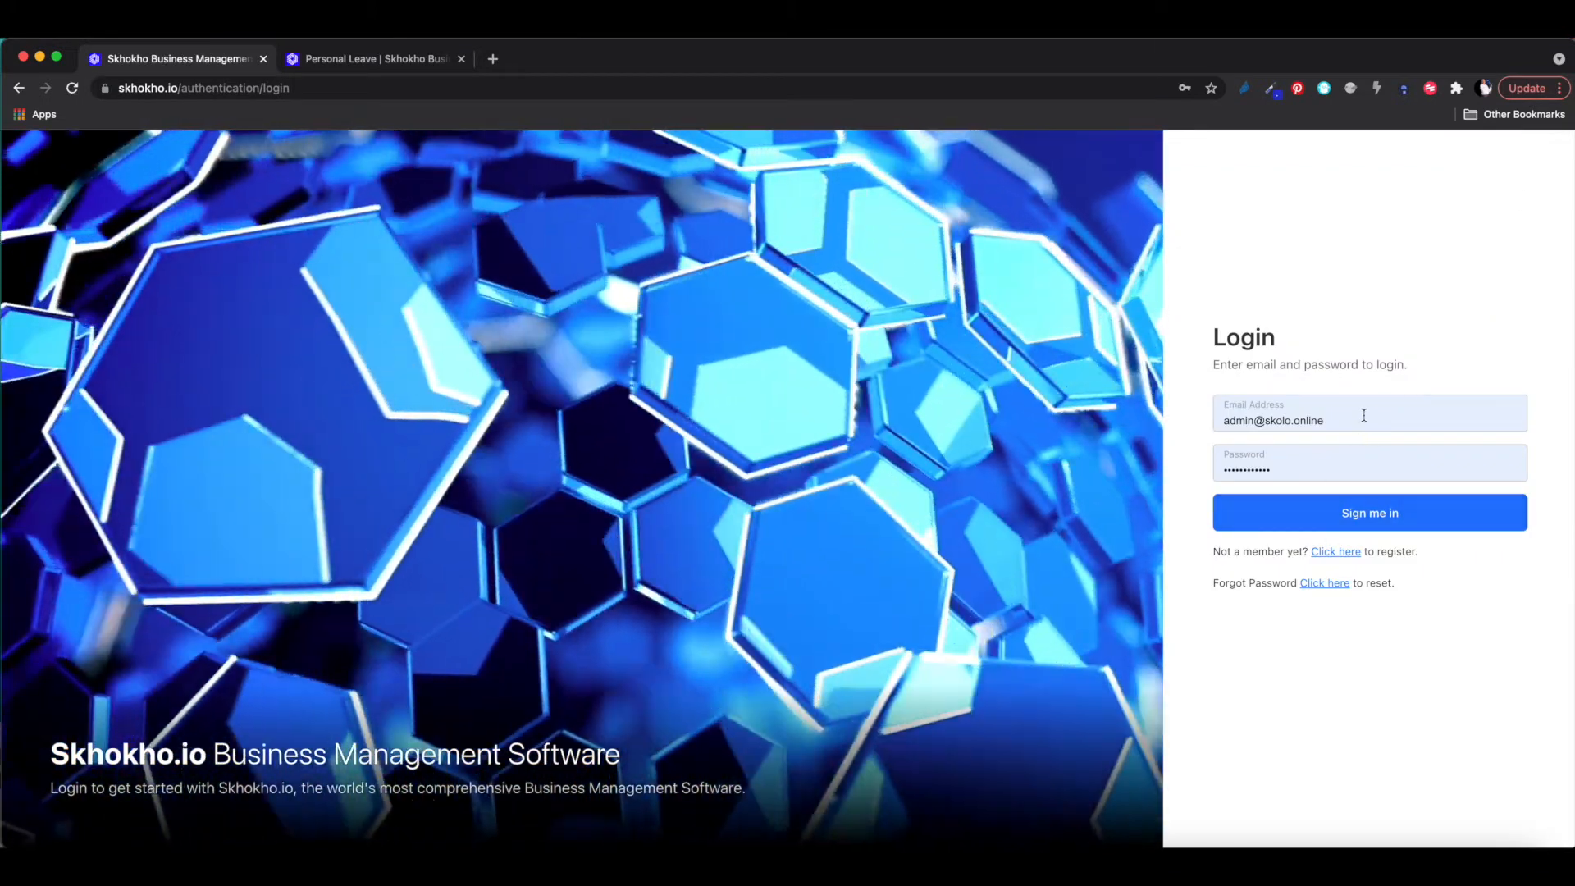
{"action": "left_click", "coordinate": [1366, 416]}
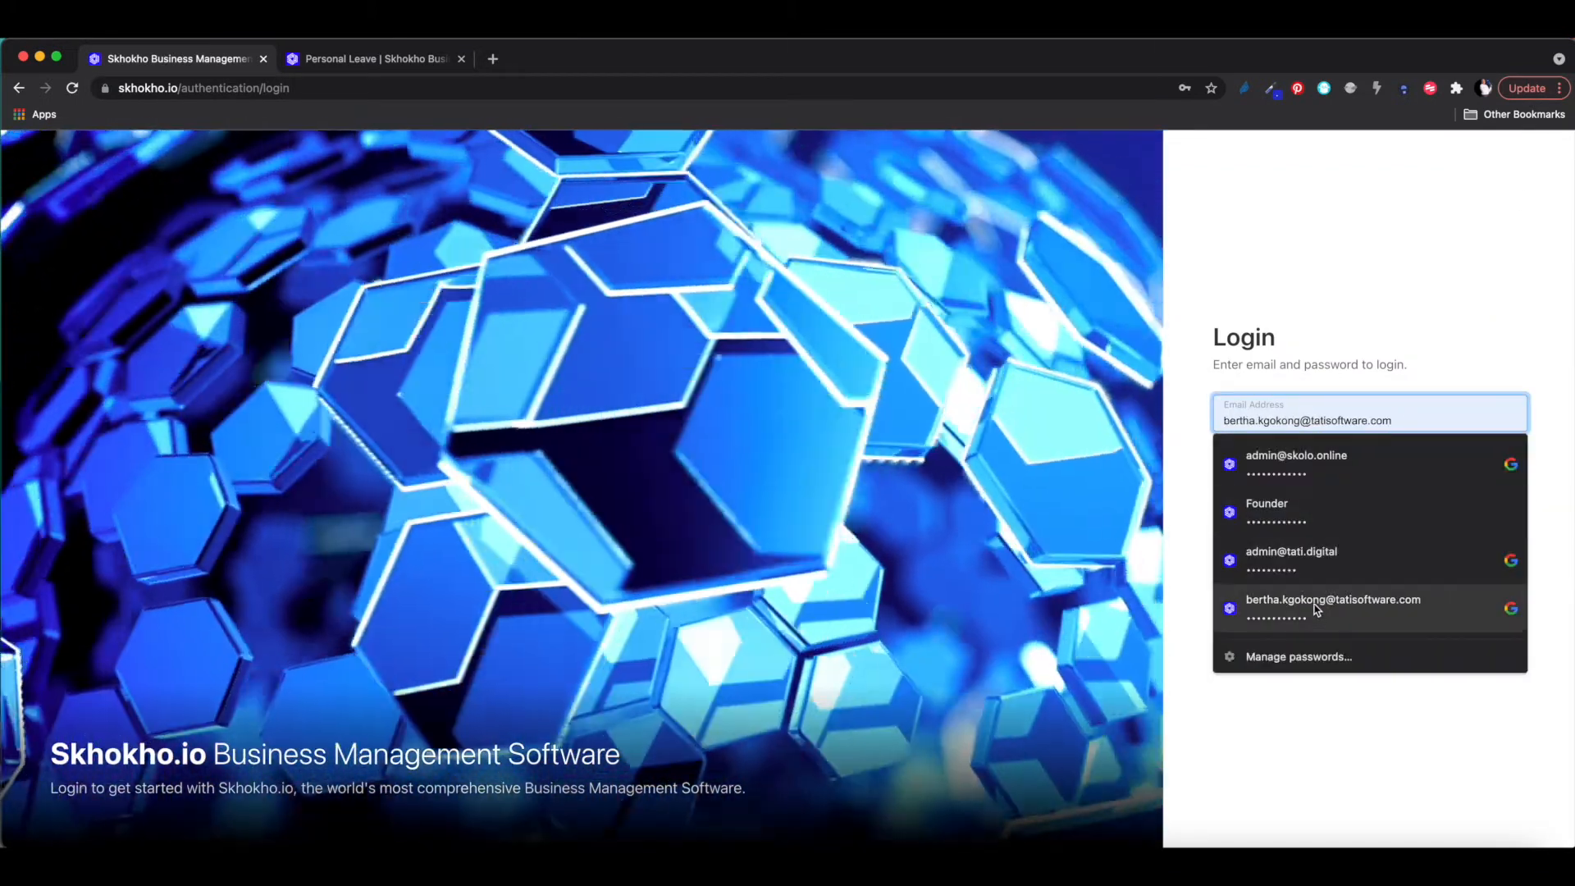
{"action": "left_click", "coordinate": [1329, 608]}
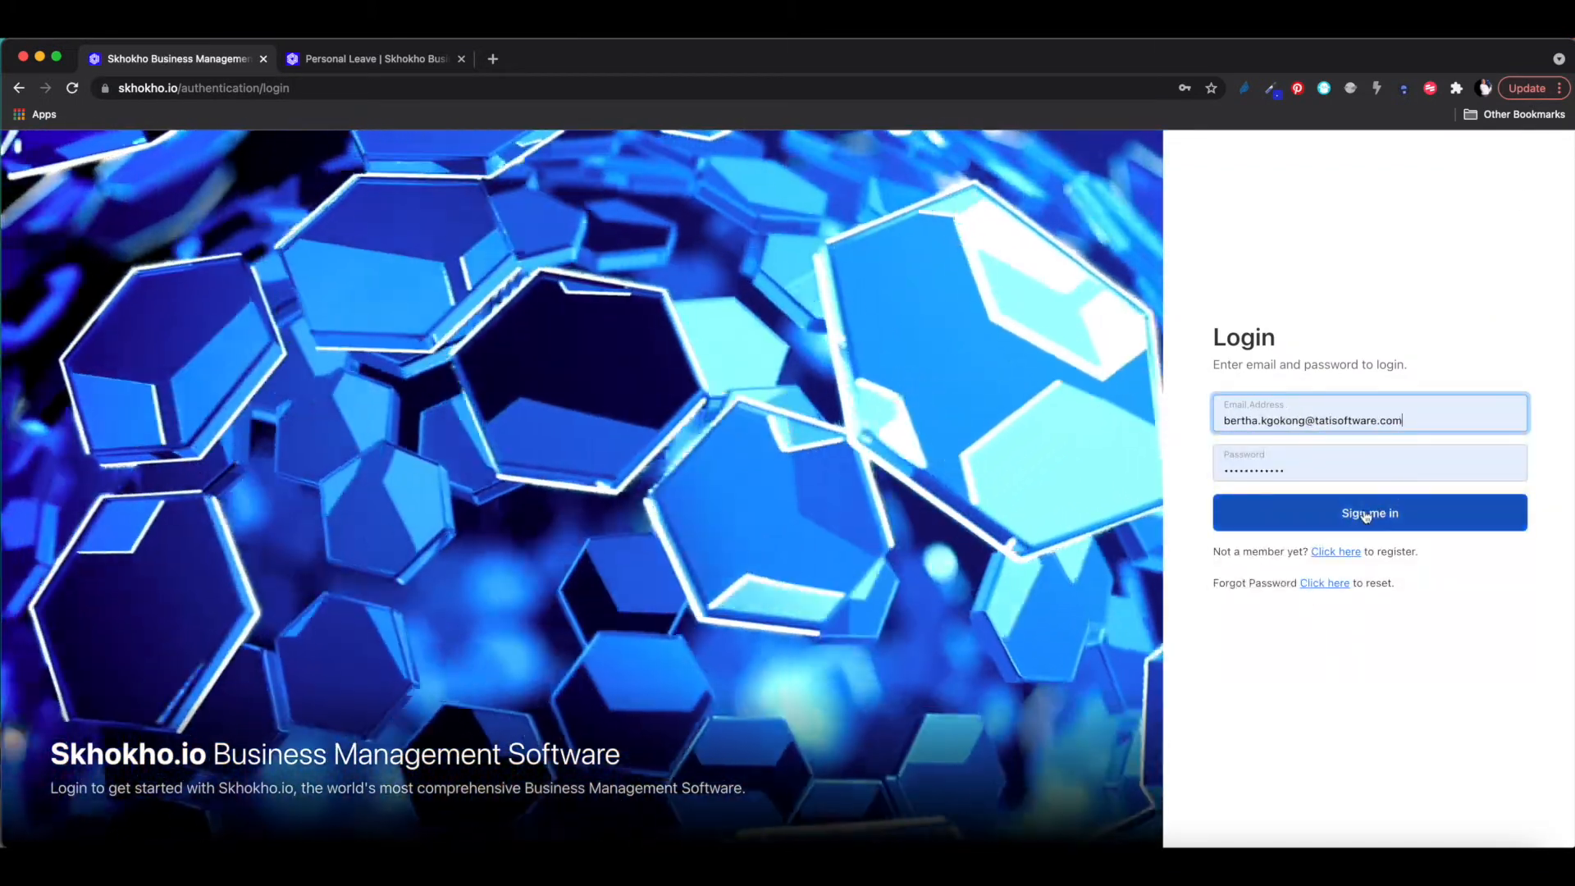
{"action": "left_click", "coordinate": [1365, 515]}
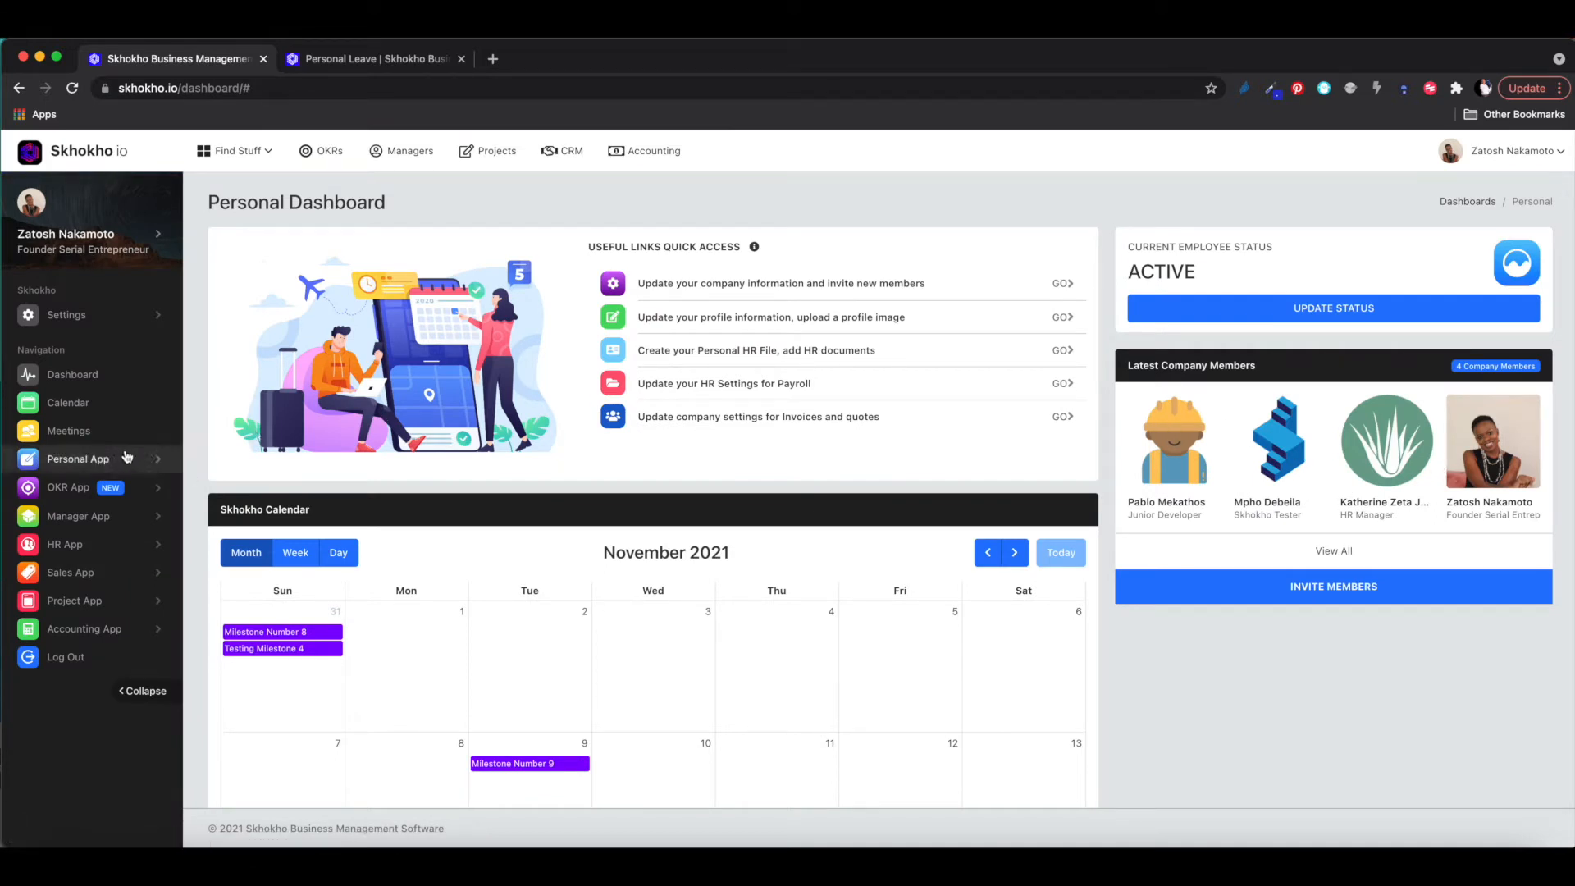
- Open View Policies for this account to see TAT-HR-001 and TAT-HR-002
{"action": "left_click", "coordinate": [82, 461]}
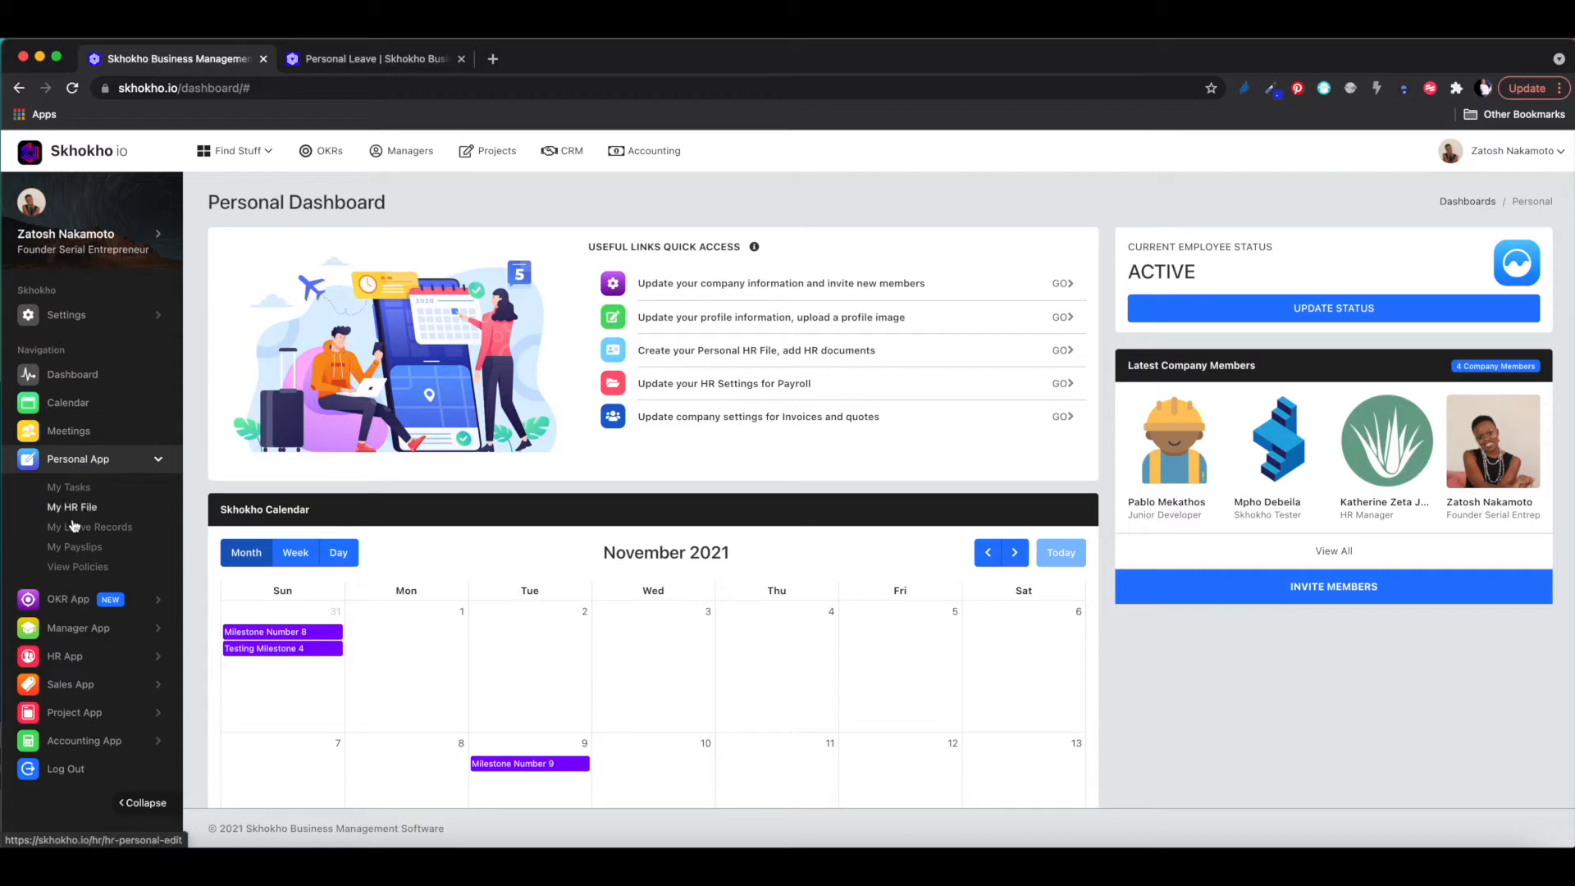
{"action": "left_click", "coordinate": [79, 567]}
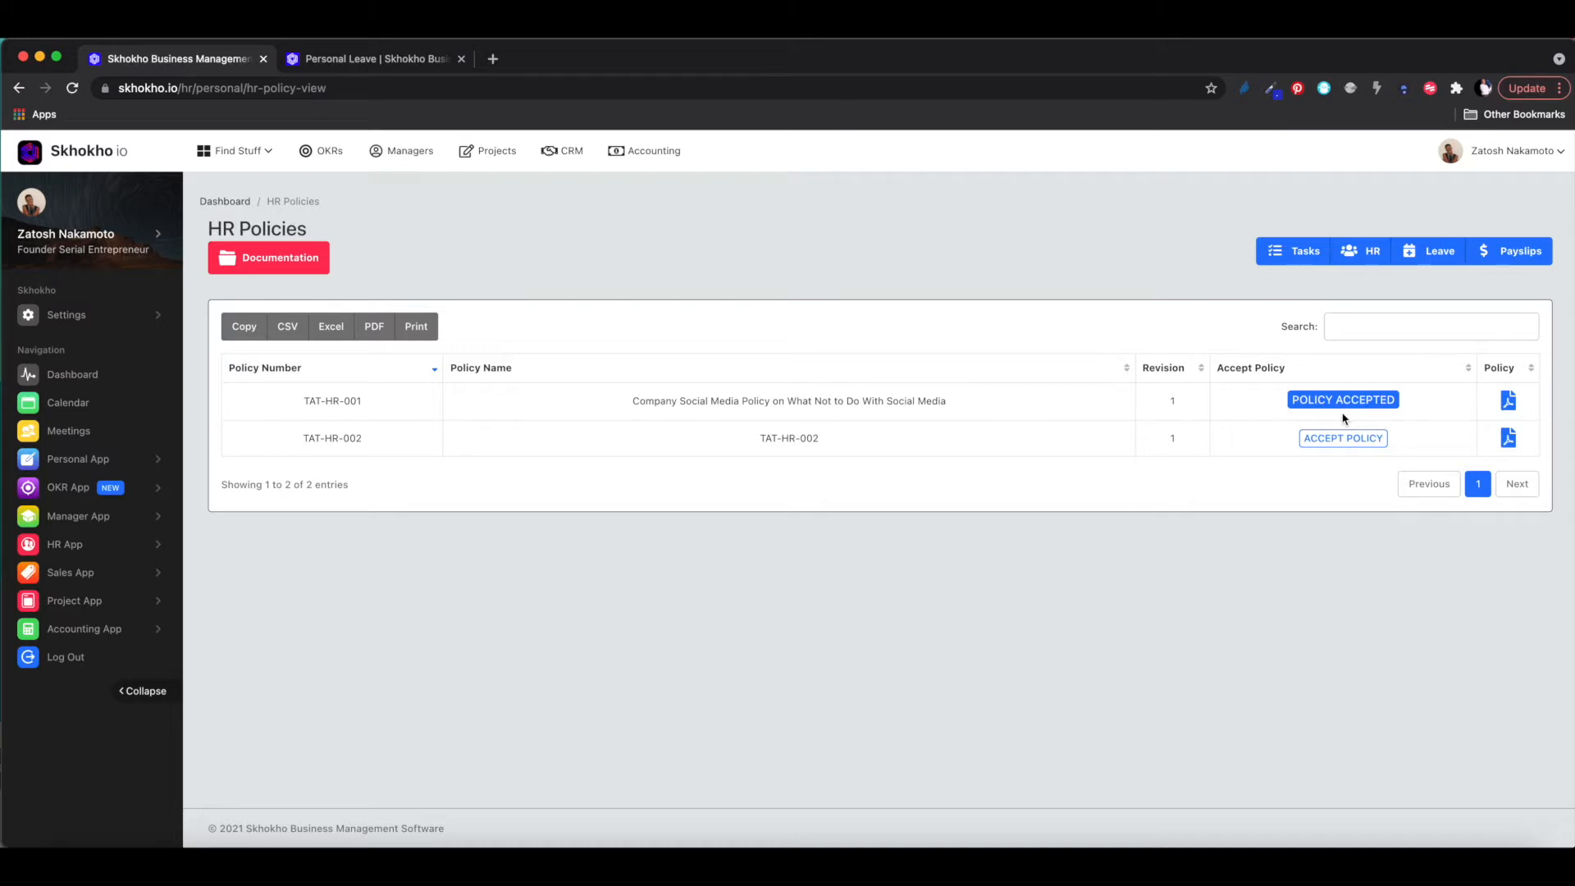
{"action": "right_click", "coordinate": [1510, 404]}
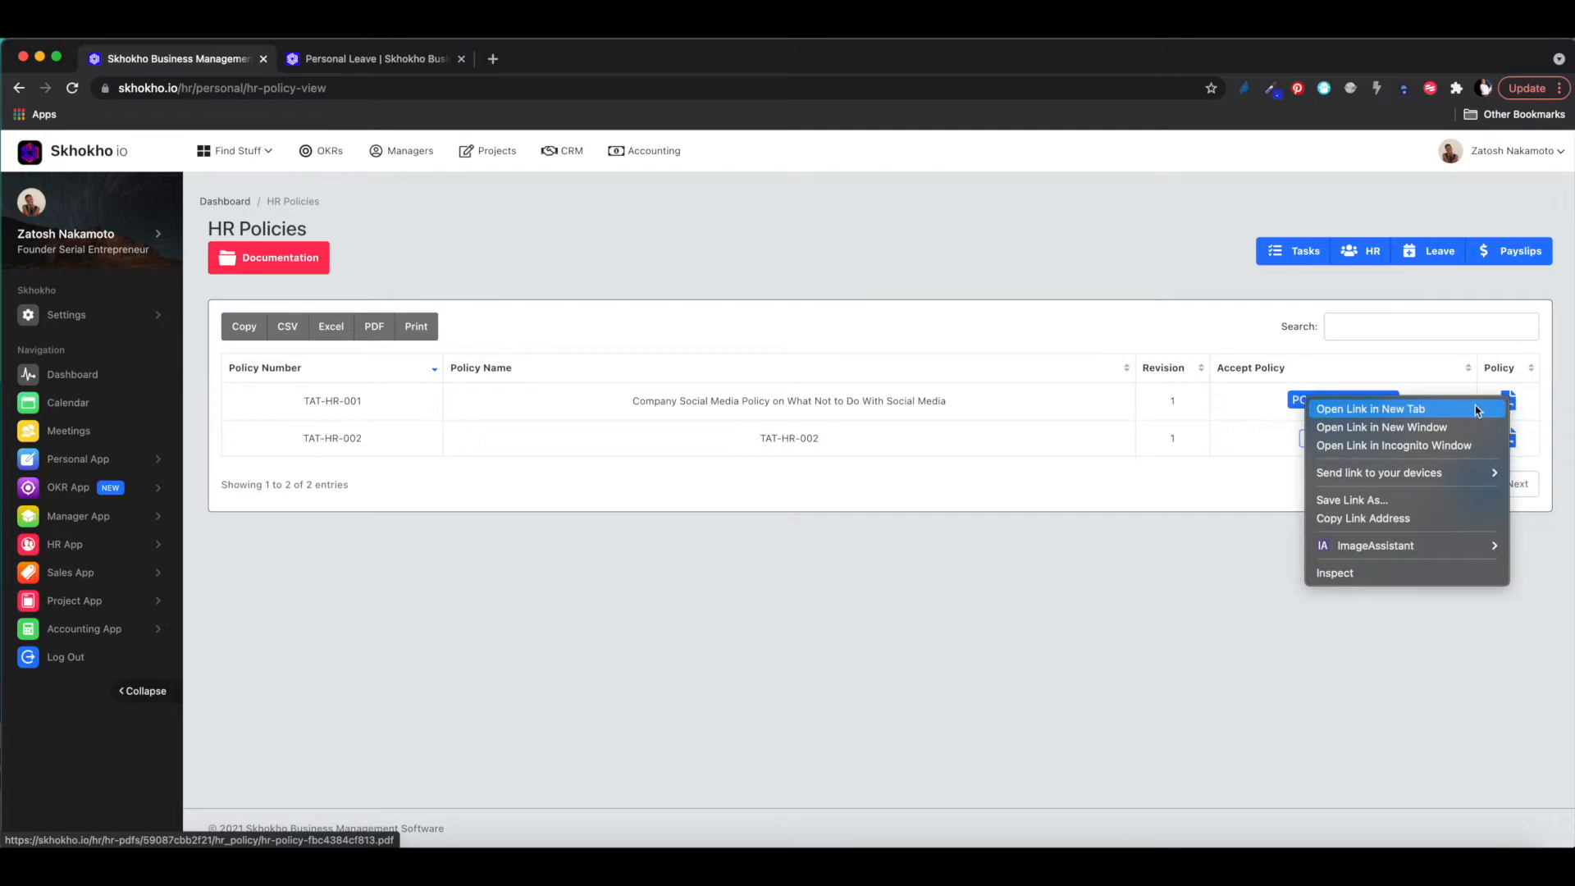
{"action": "left_click", "coordinate": [1470, 411]}
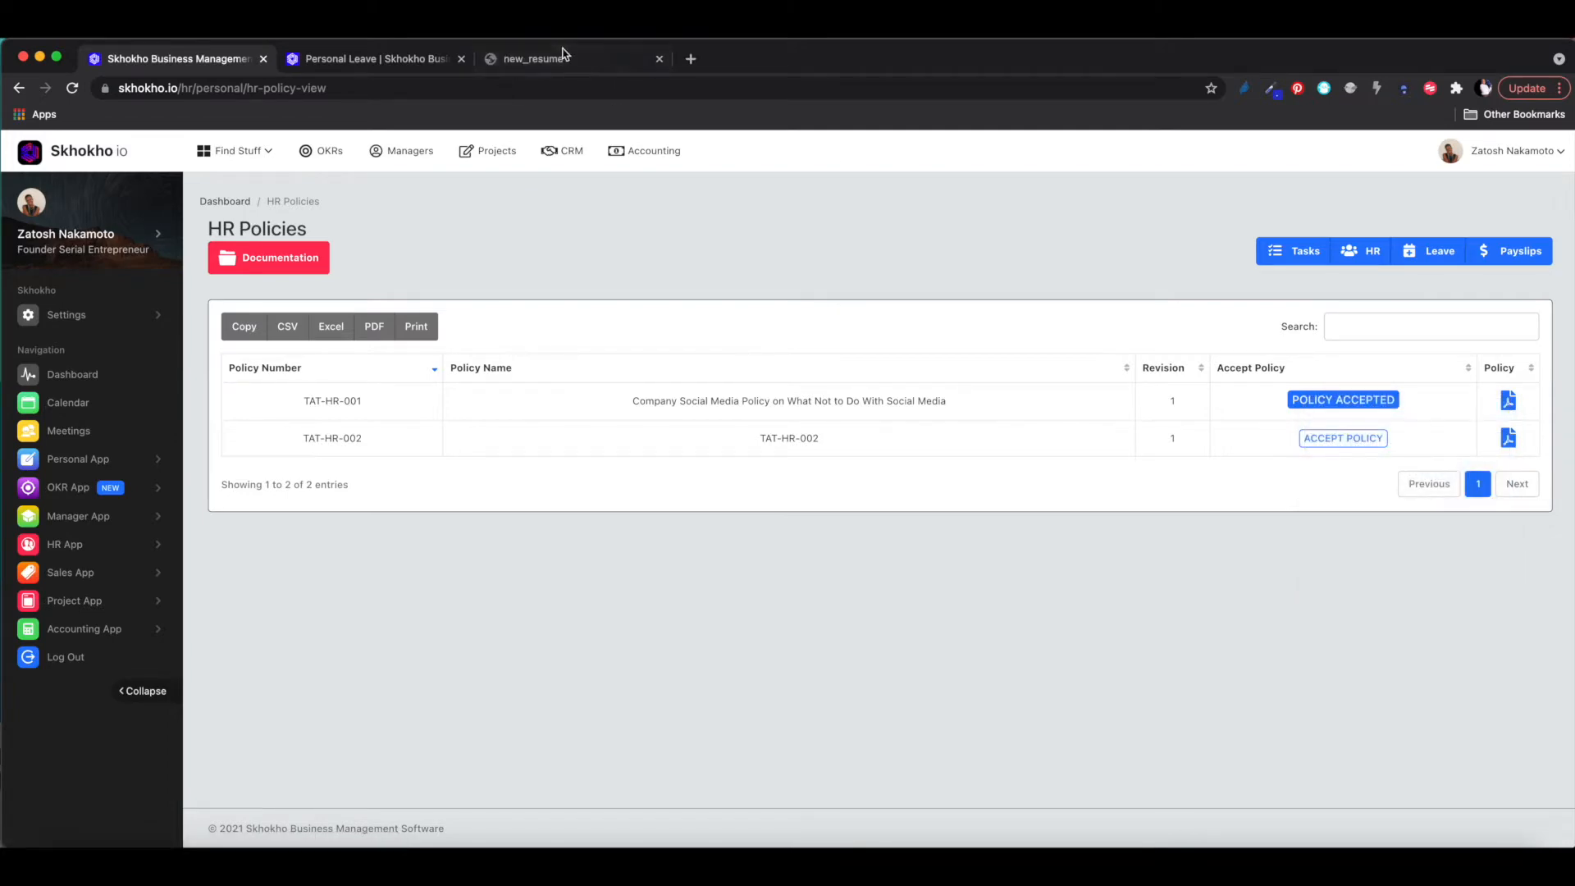
{"action": "left_click", "coordinate": [566, 59]}
{"action": "scroll", "coordinate": [626, 410], "scroll_direction": "down", "scroll_amount": 5}
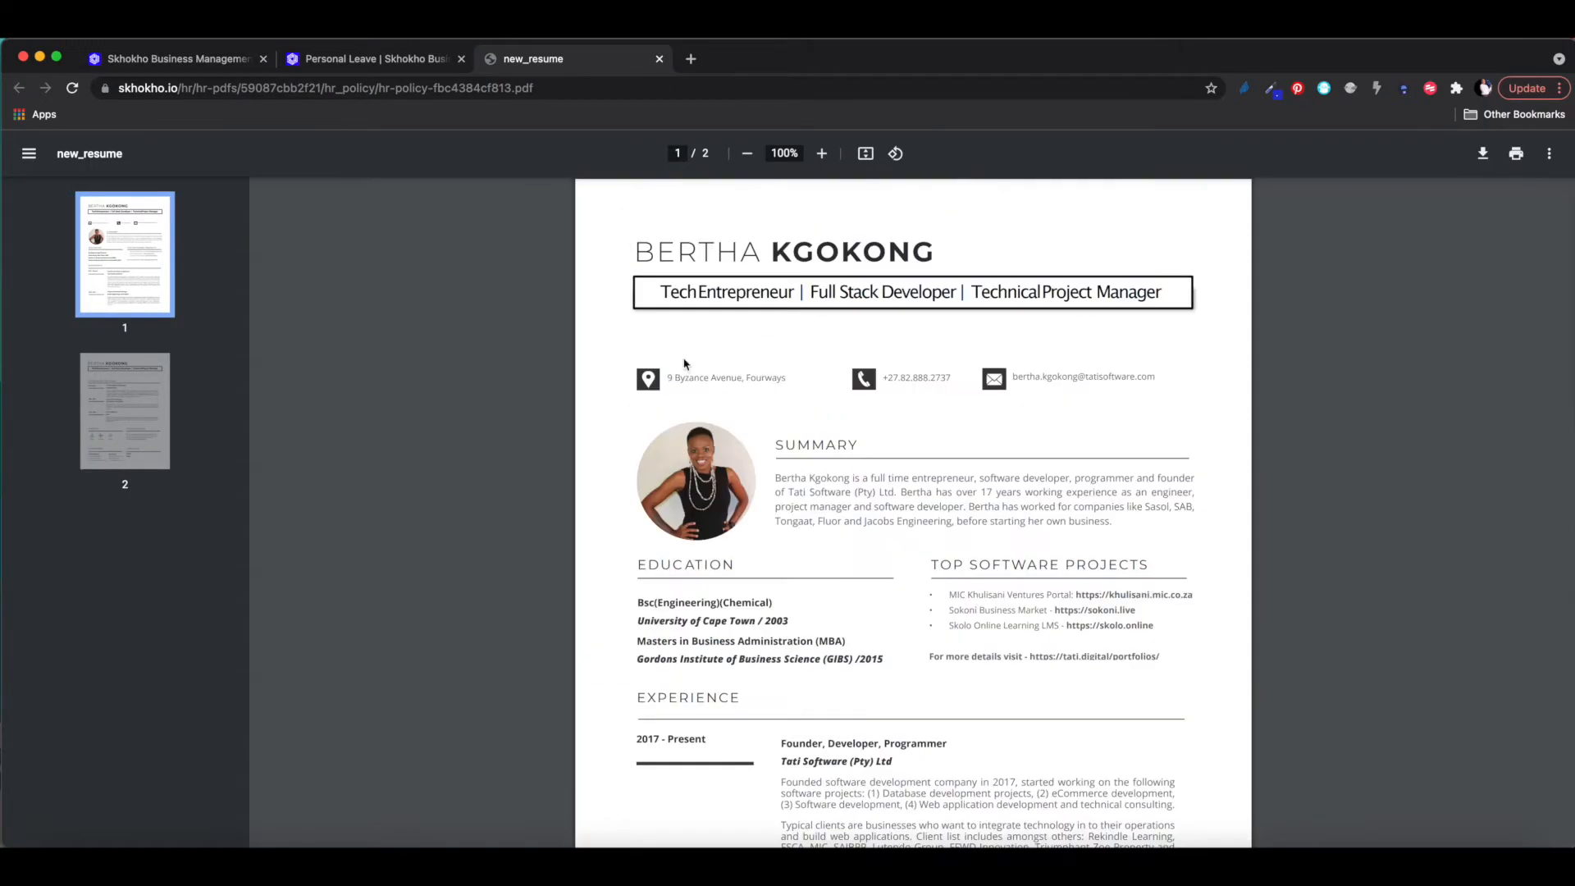
{"action": "scroll", "coordinate": [685, 364], "scroll_direction": "down", "scroll_amount": 5}
{"action": "scroll", "coordinate": [686, 365], "scroll_direction": "down", "scroll_amount": 8}
{"action": "scroll", "coordinate": [685, 365], "scroll_direction": "up", "scroll_amount": 13}
{"action": "left_click", "coordinate": [662, 58]}
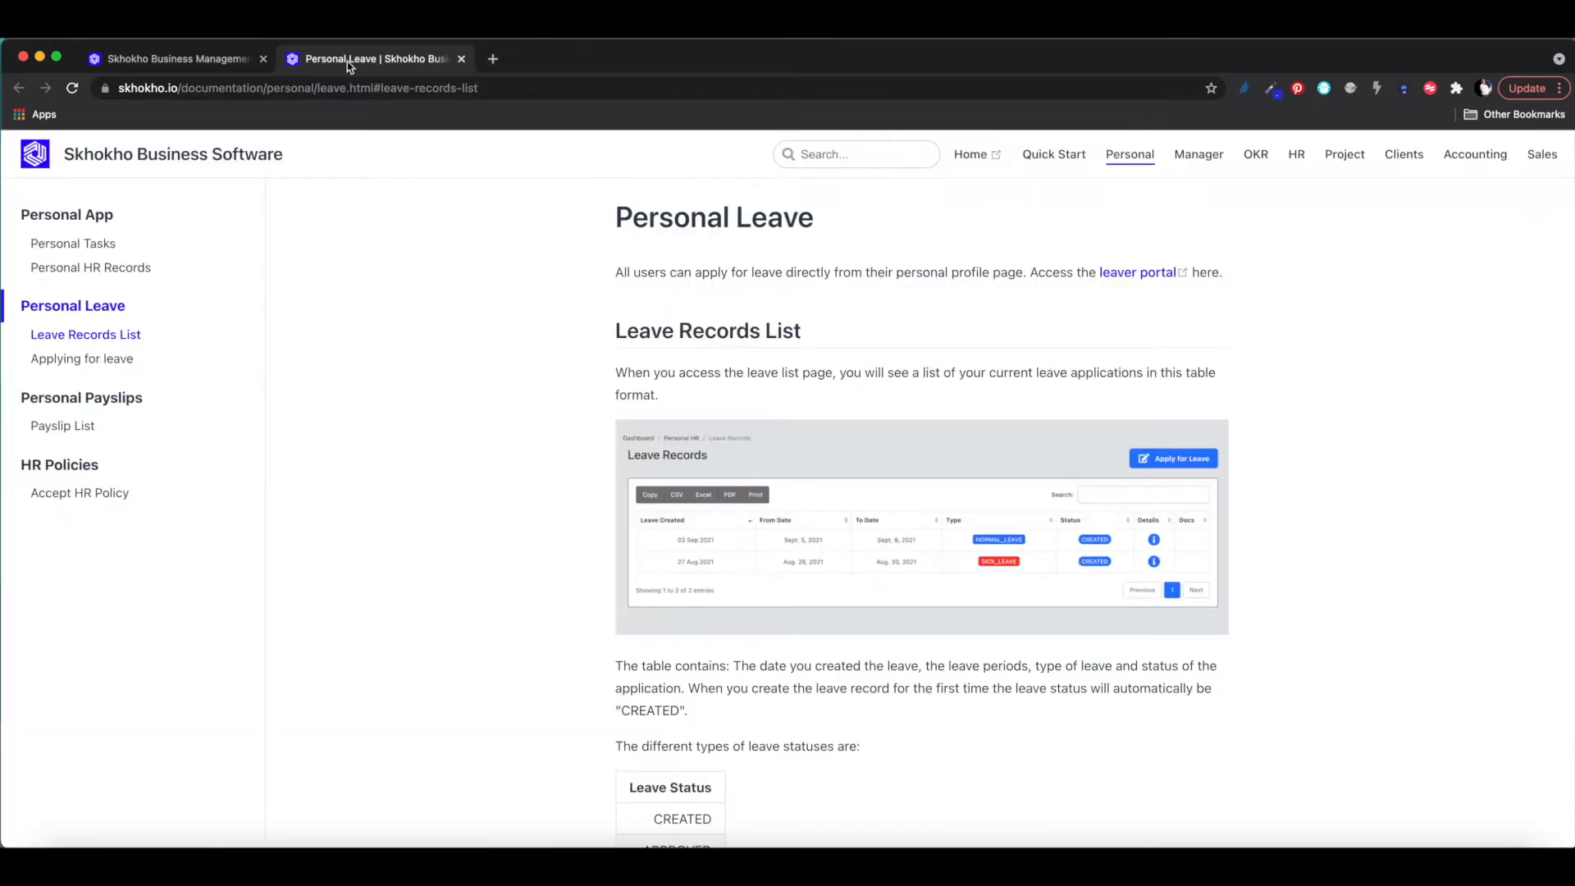
{"action": "left_click", "coordinate": [209, 62]}
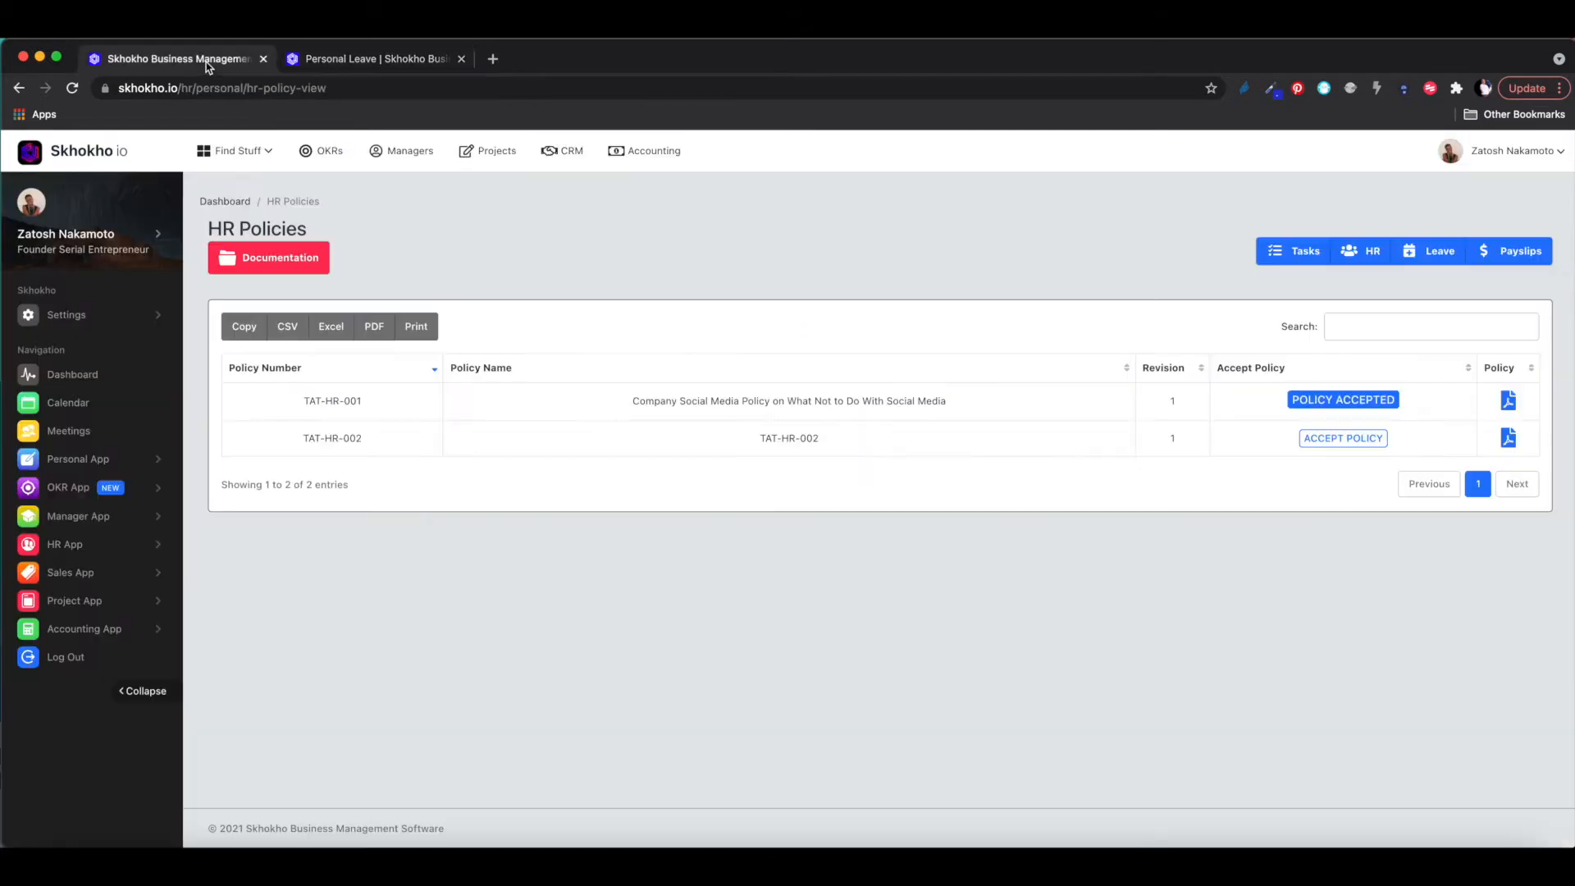
- Accept the TAT-HR-002 policy, then browse the HR App and Personal App sidebar menus
{"action": "left_click", "coordinate": [1337, 443]}
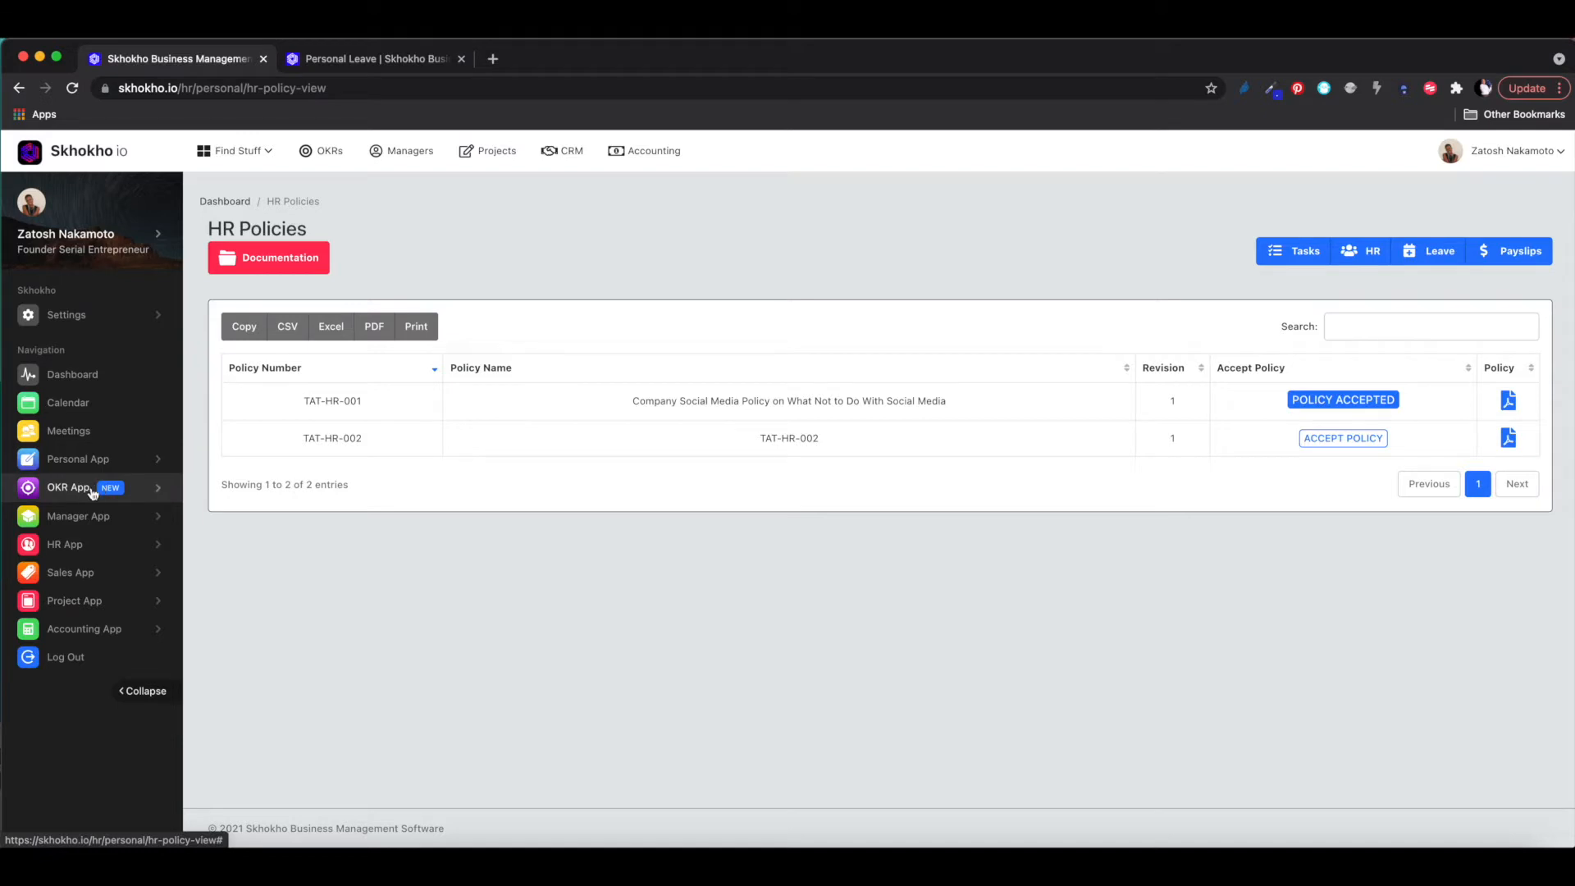
{"action": "left_click", "coordinate": [80, 544]}
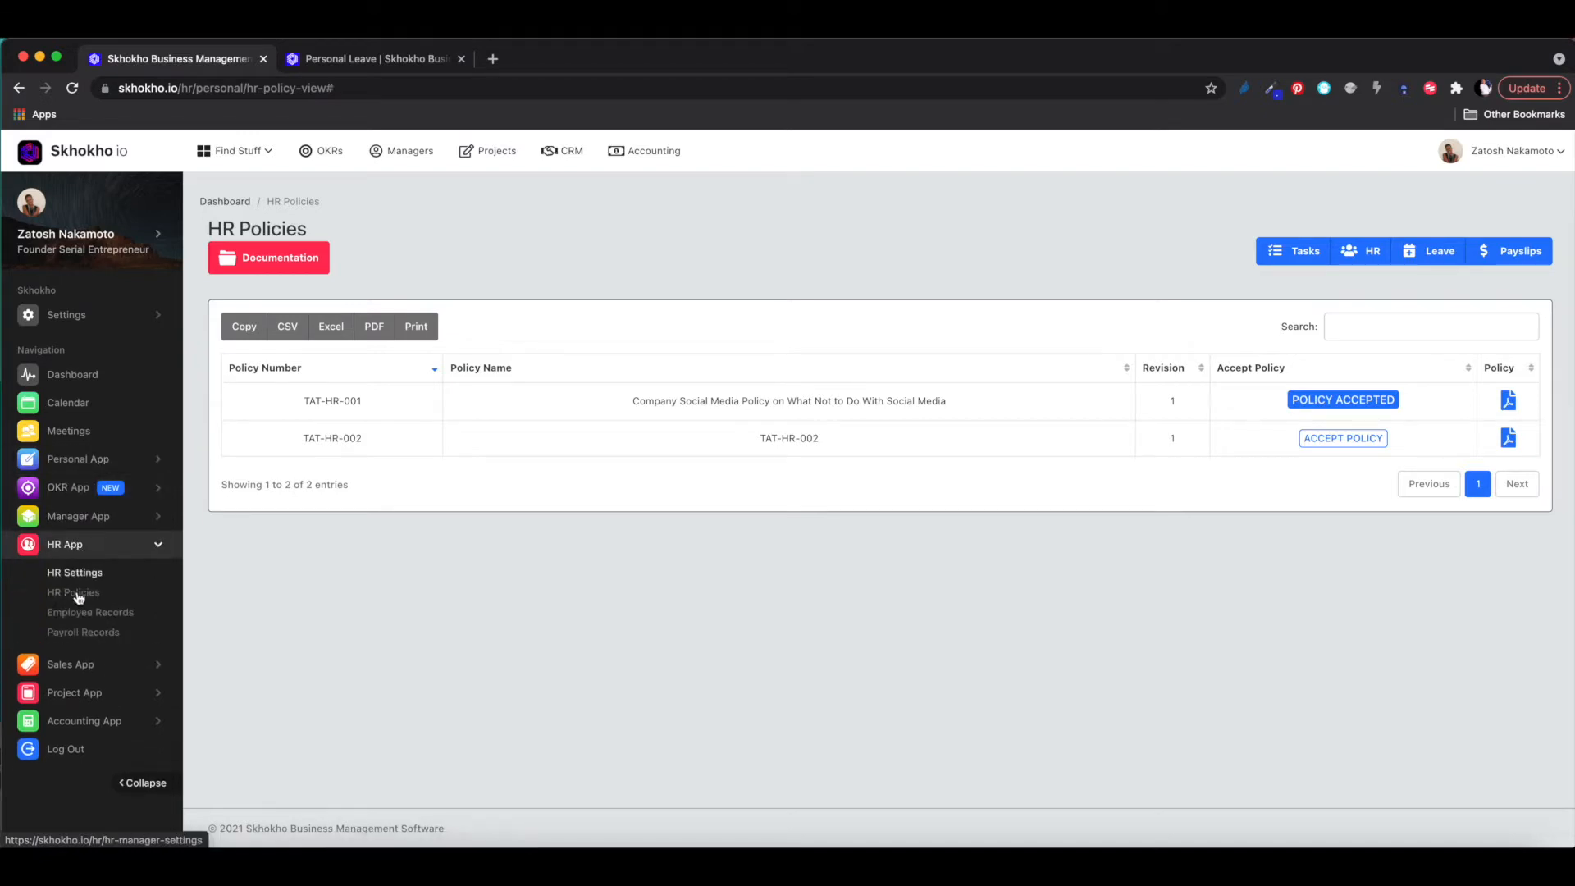
{"action": "left_click", "coordinate": [83, 546]}
{"action": "left_click", "coordinate": [92, 459]}
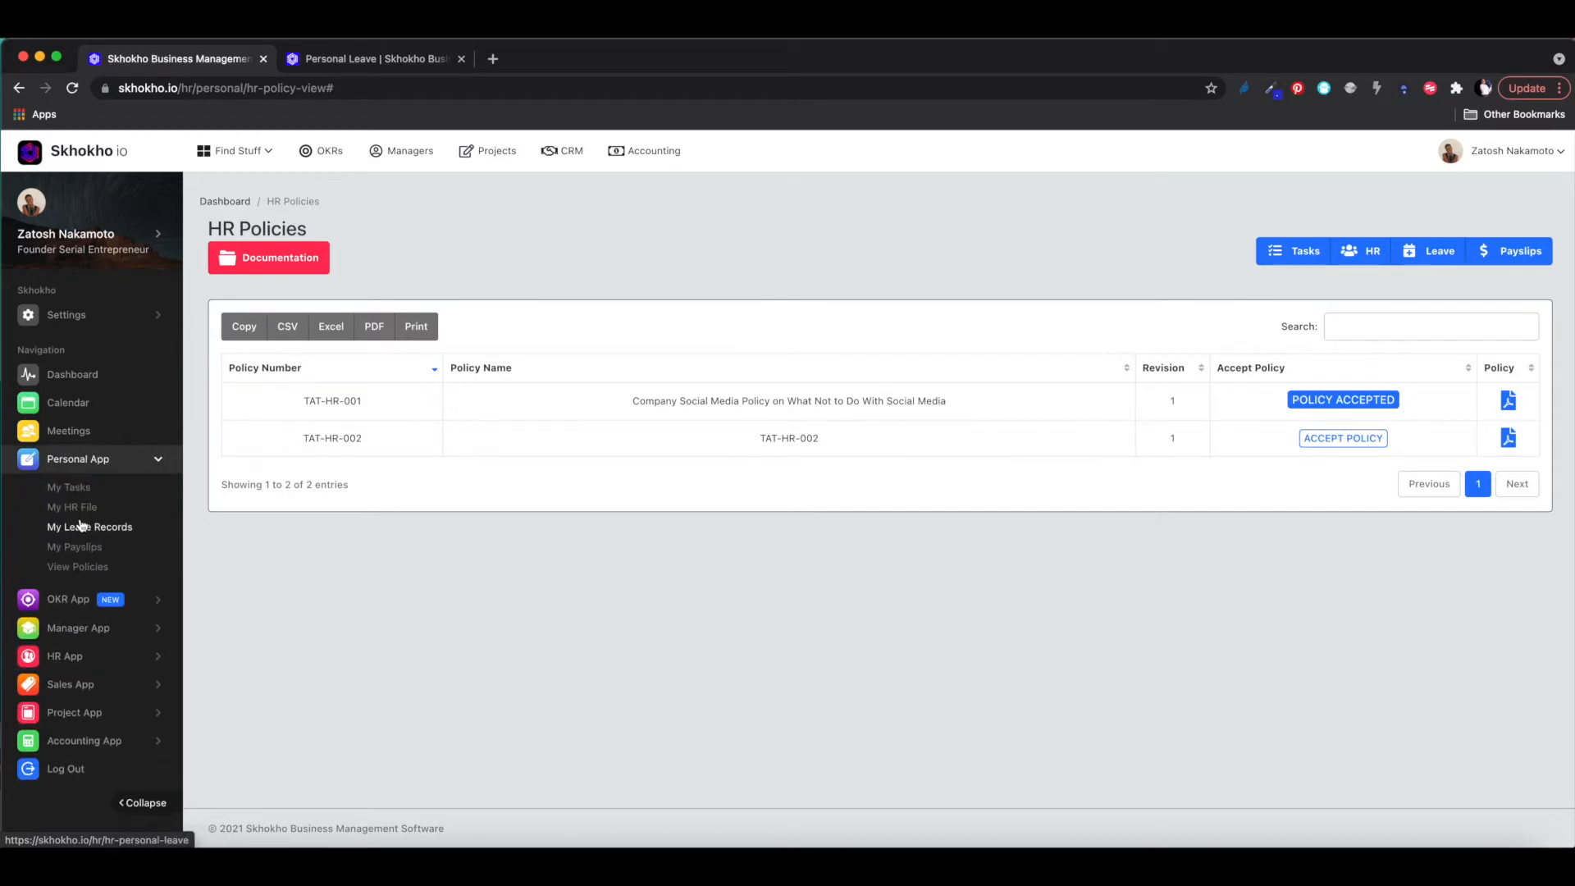
{"action": "left_click", "coordinate": [79, 462]}
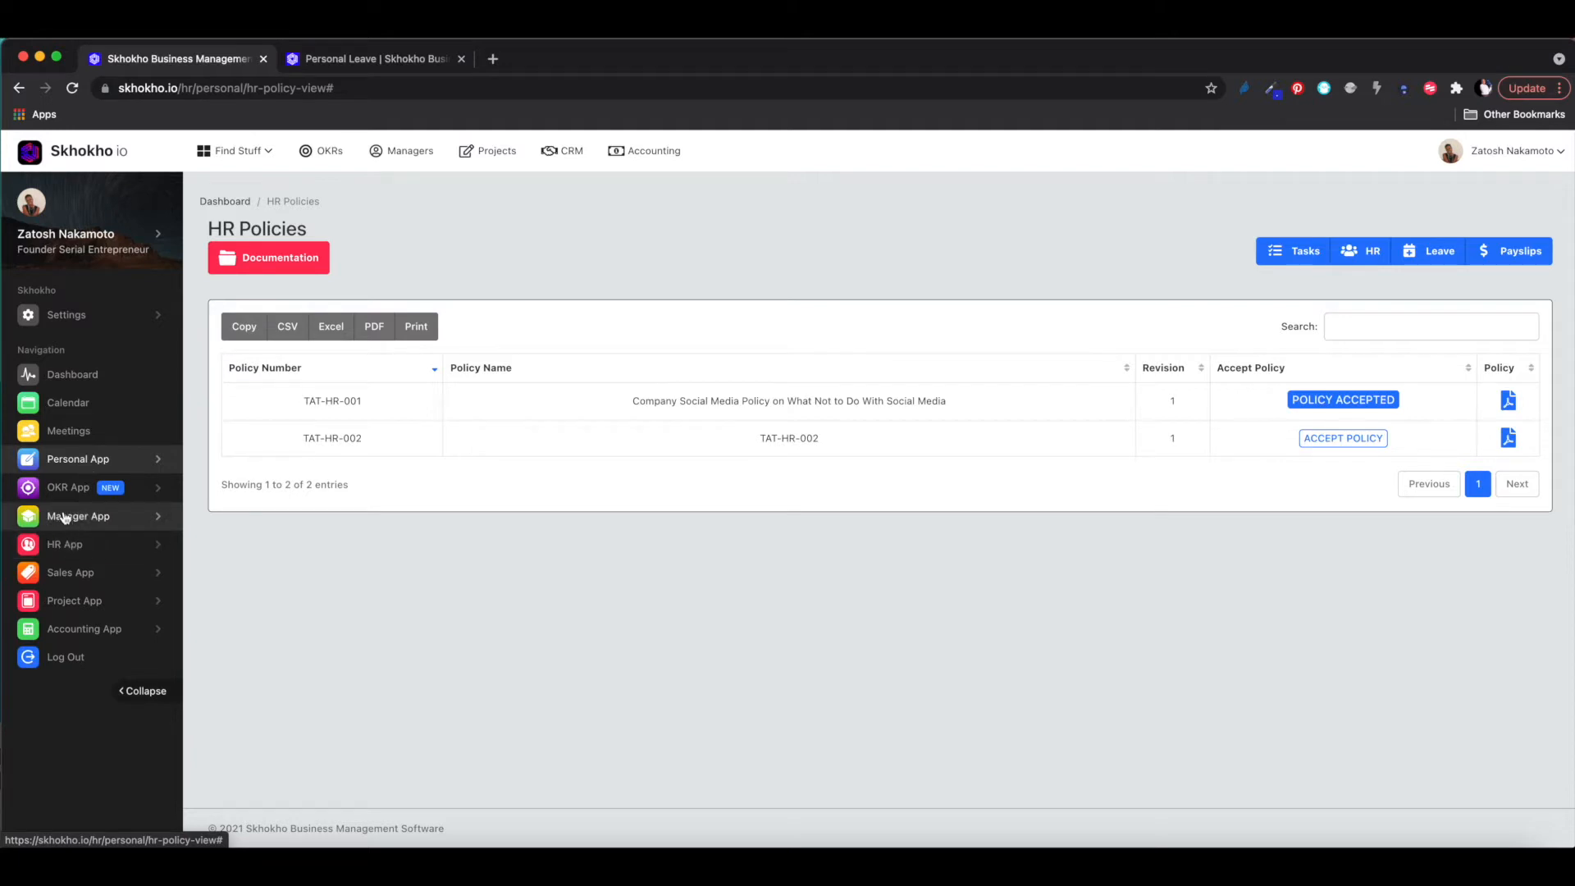
- Look at the HR App menu again and expand the Settings section
{"action": "left_click", "coordinate": [87, 552]}
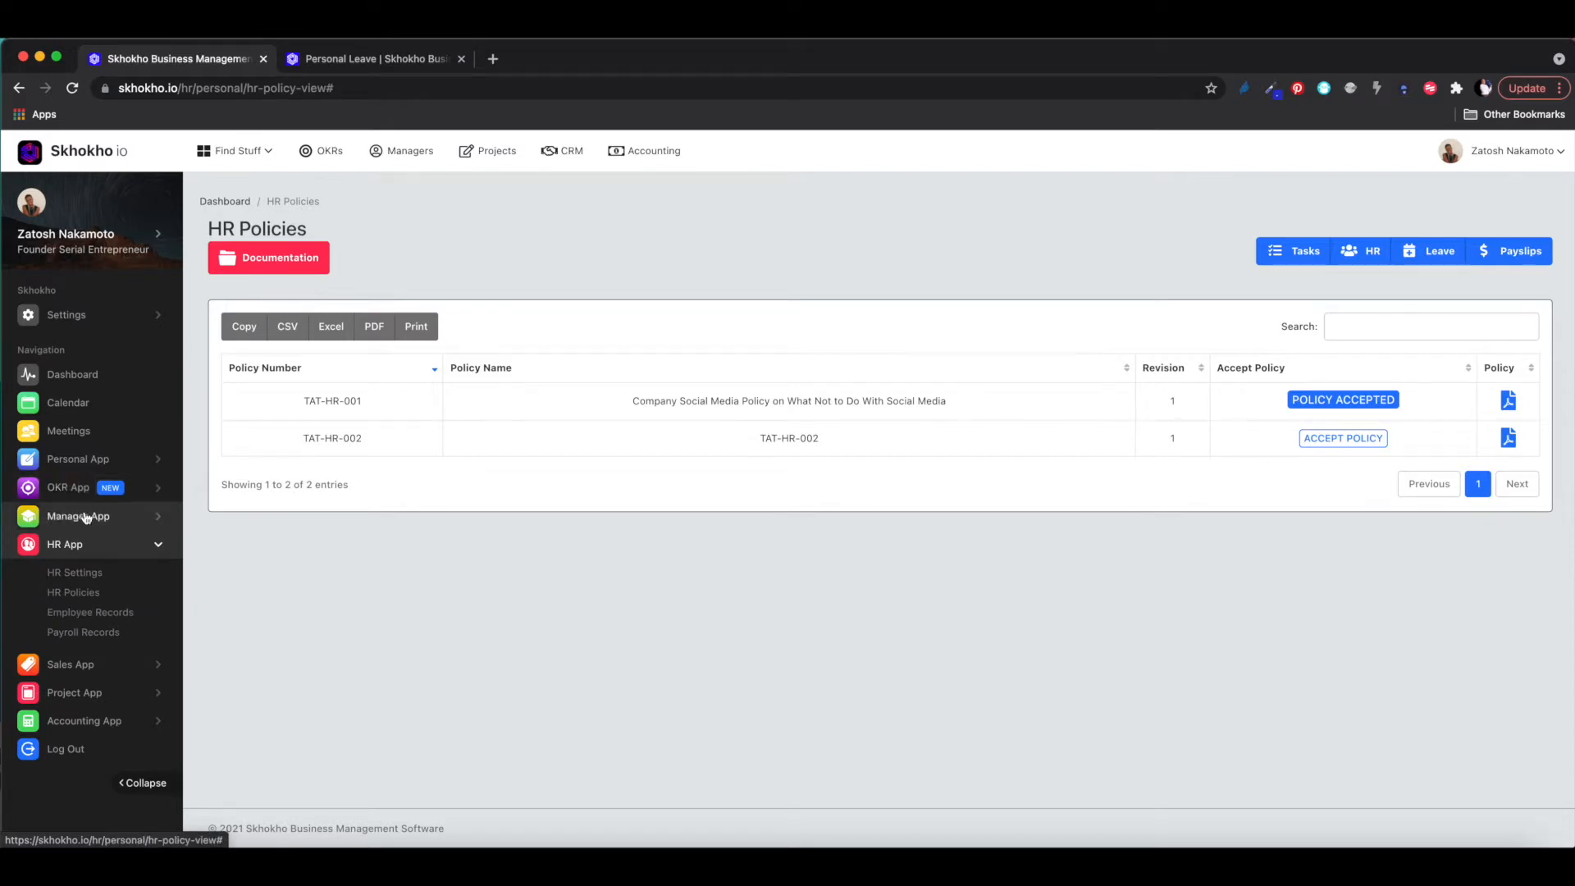
{"action": "left_click", "coordinate": [82, 544]}
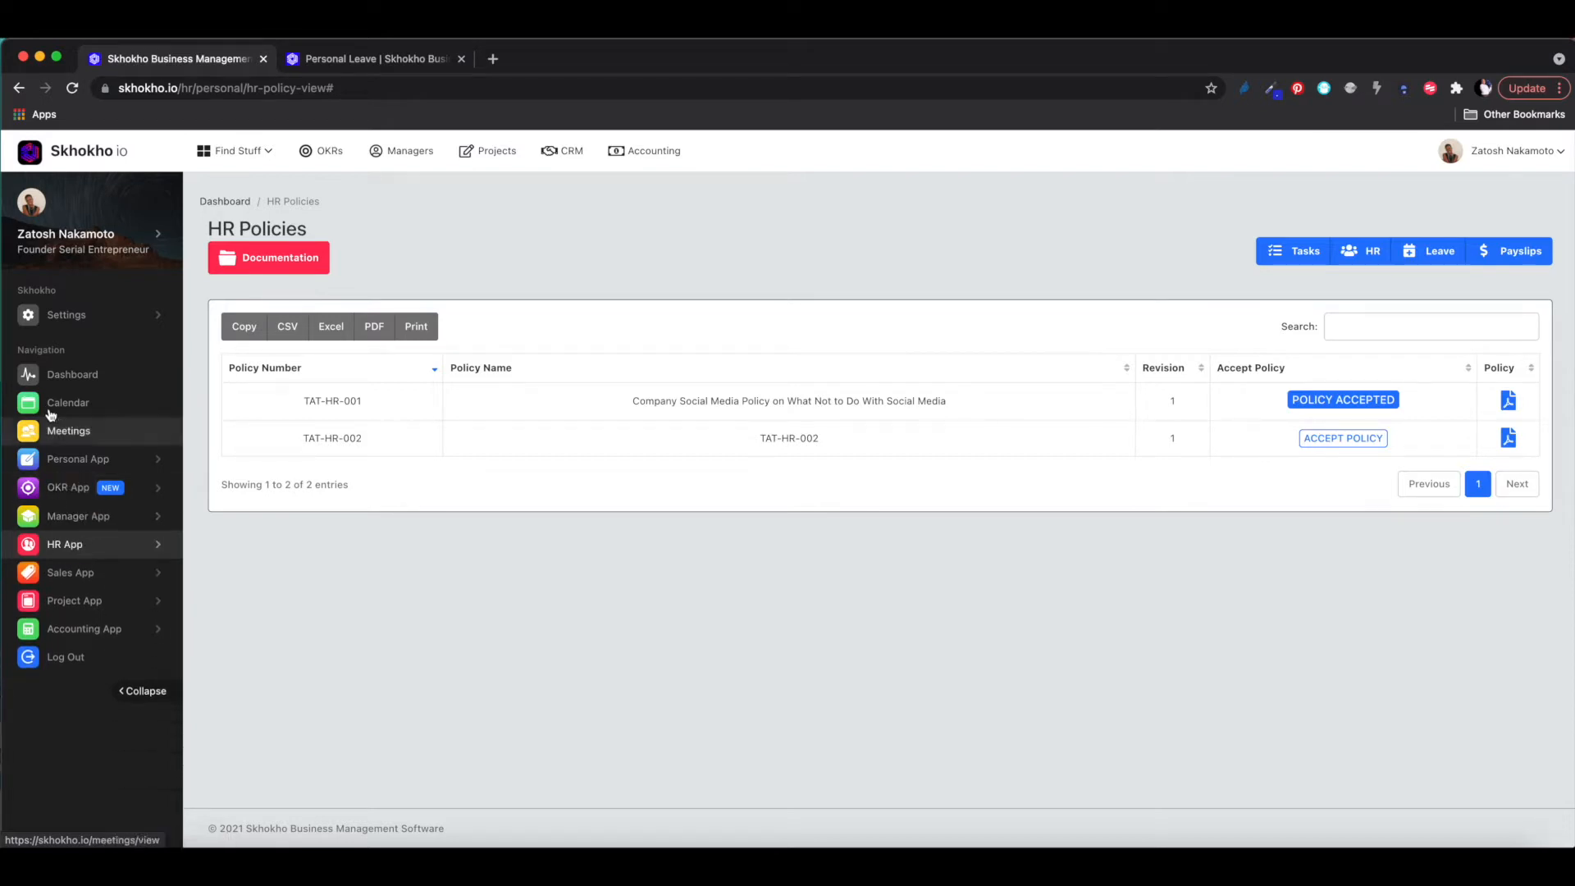
{"action": "left_click", "coordinate": [68, 321]}
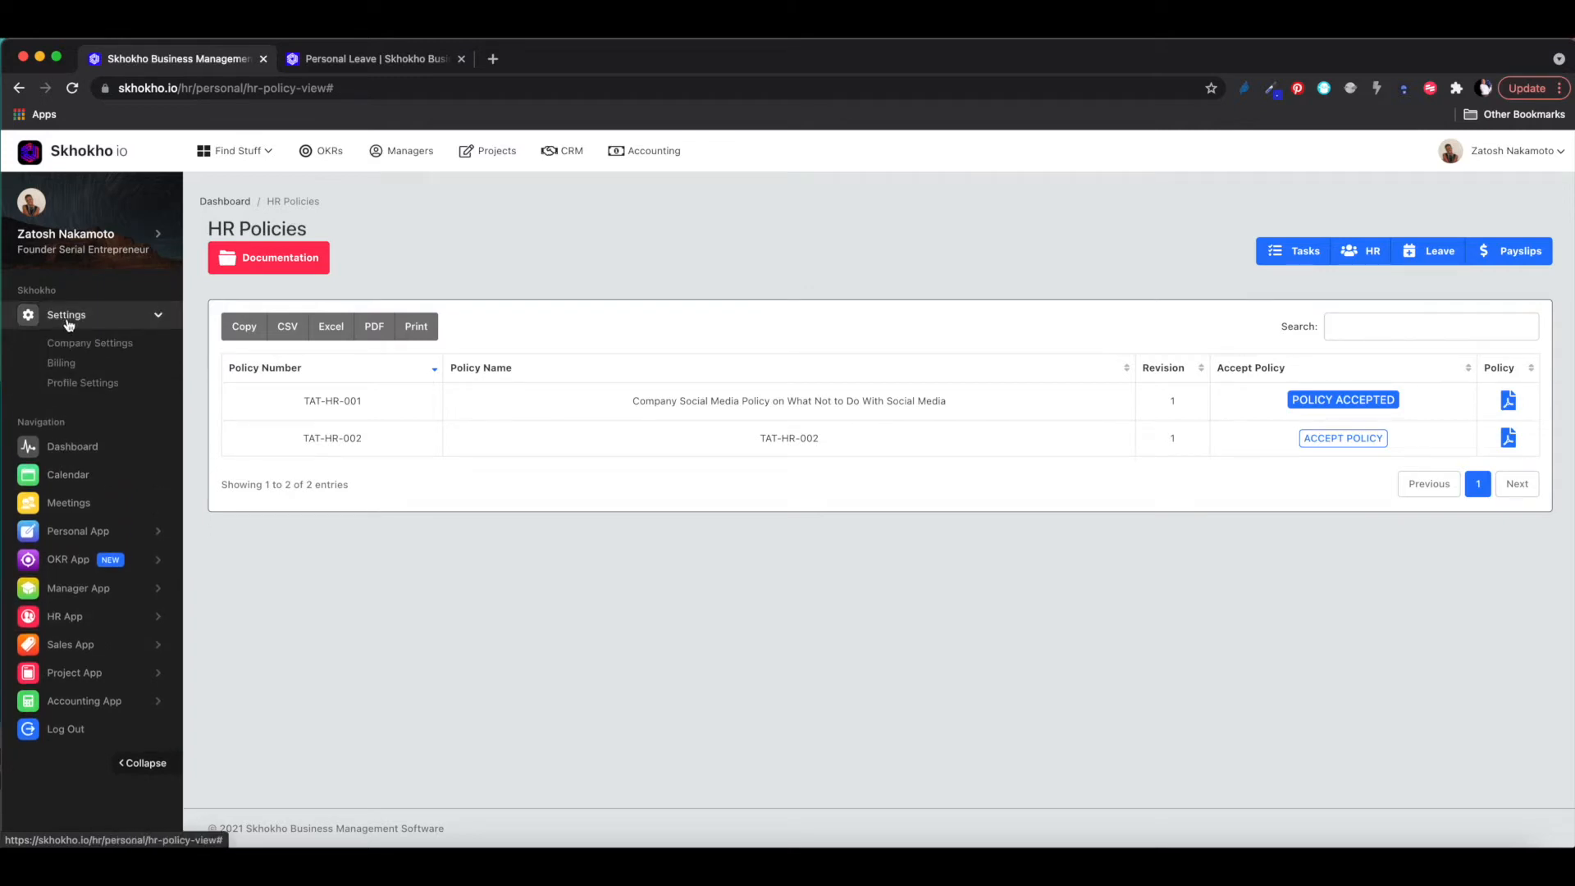
- Open Company Settings, view the Edit Company Details form for Tati Digital Solutions, and leave it unchanged
{"action": "left_click", "coordinate": [84, 344]}
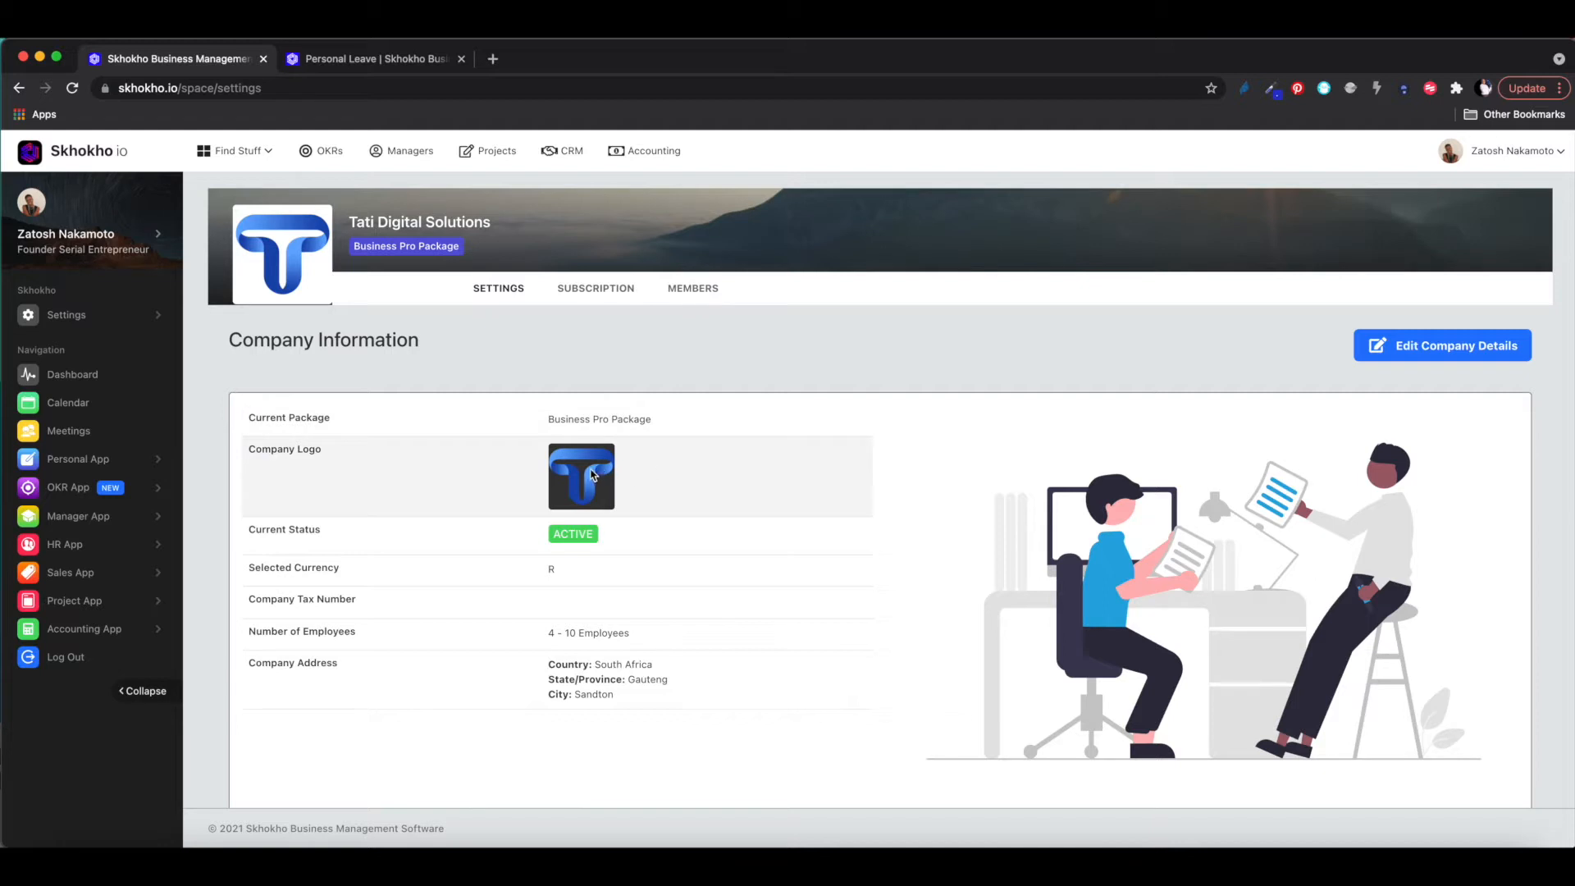
{"action": "left_click", "coordinate": [1466, 352]}
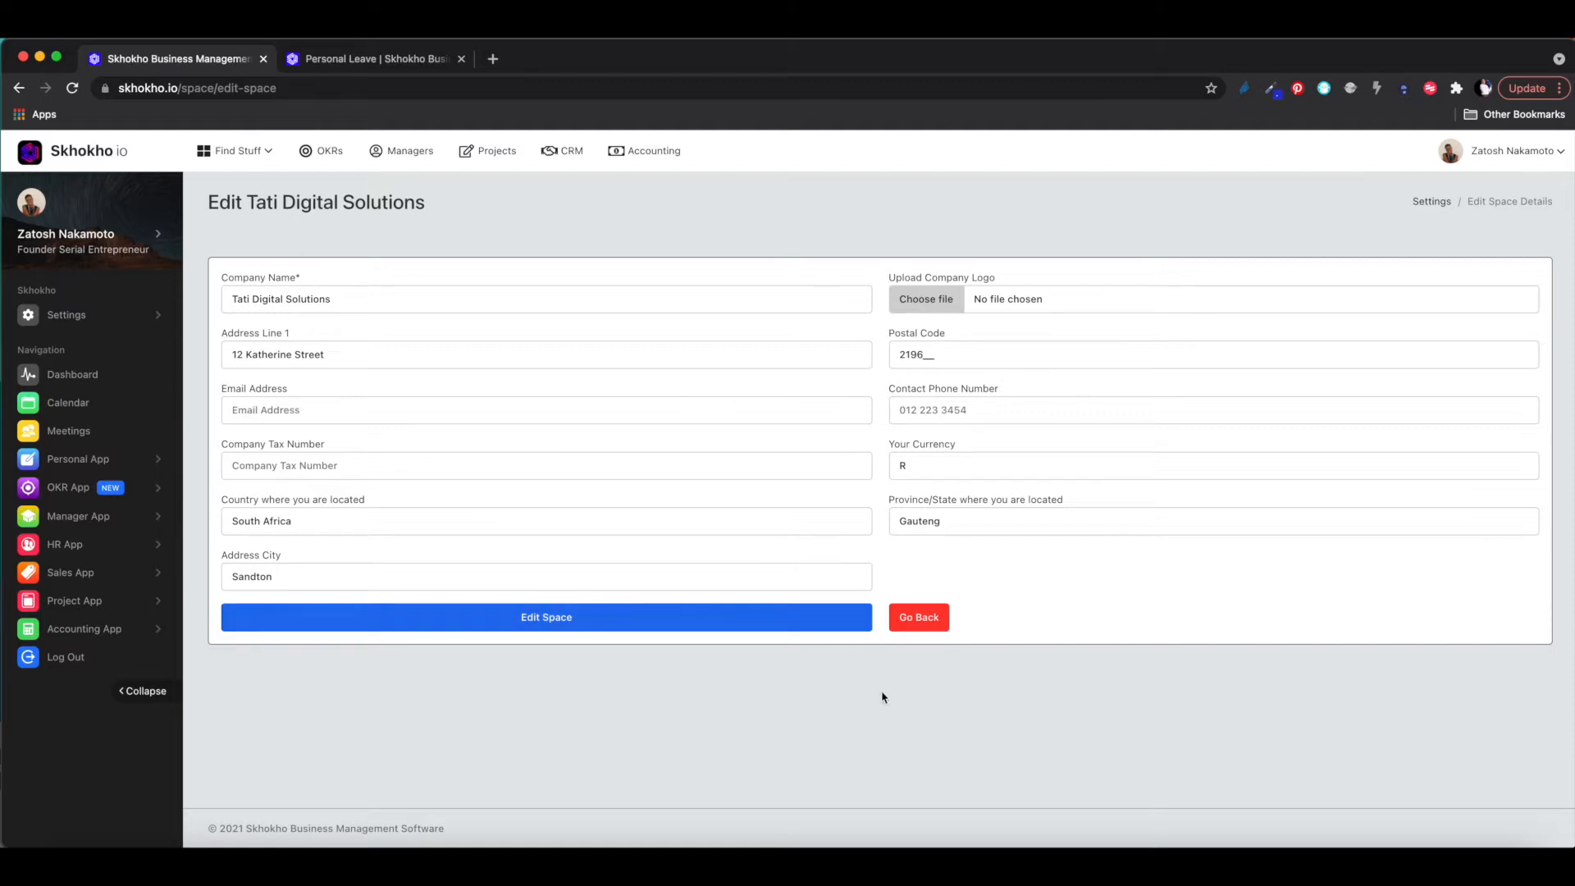
{"action": "left_click", "coordinate": [919, 617]}
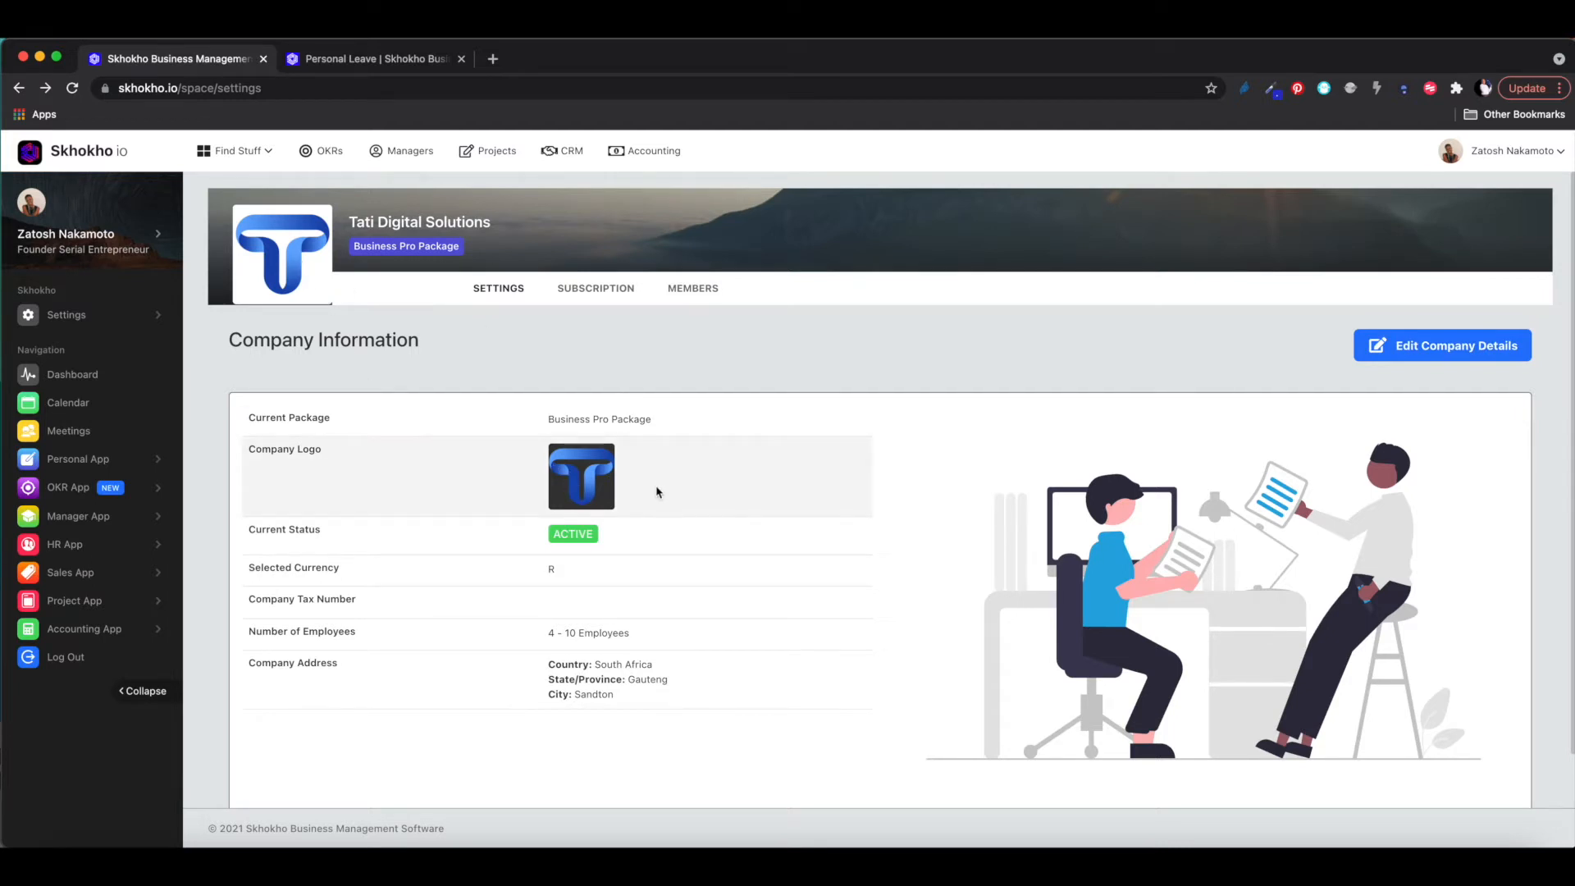
- View the subscription and space members, noting the 10-member allowance, then return to the subscription
{"action": "left_click", "coordinate": [599, 290]}
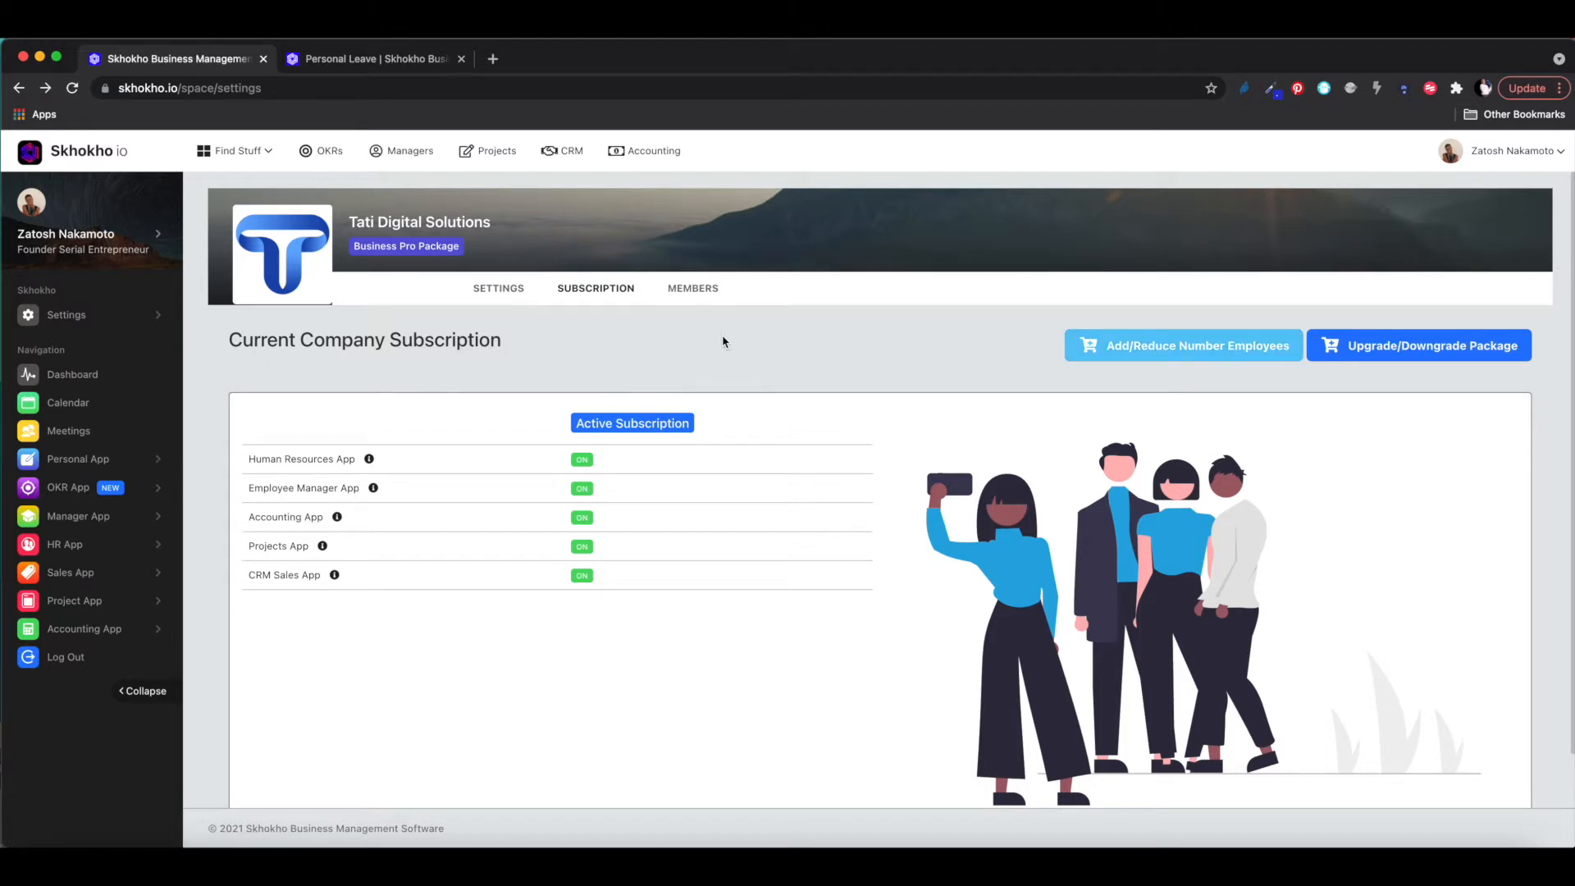
{"action": "left_click", "coordinate": [687, 290]}
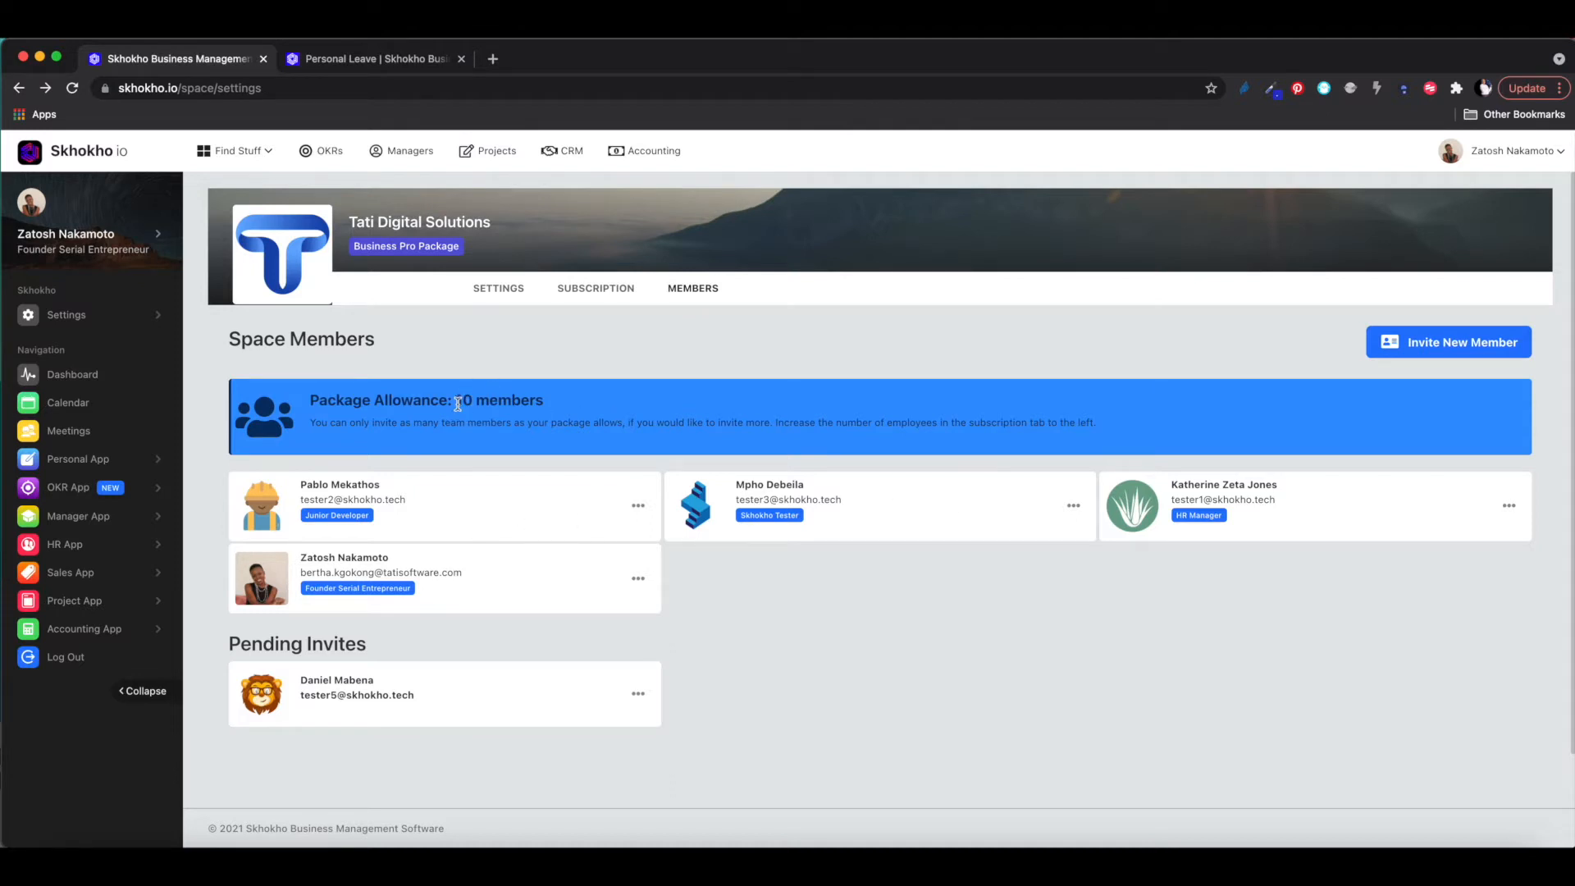
{"action": "left_click_drag", "start_coordinate": [456, 400], "coordinate": [542, 403]}
{"action": "left_click", "coordinate": [596, 285]}
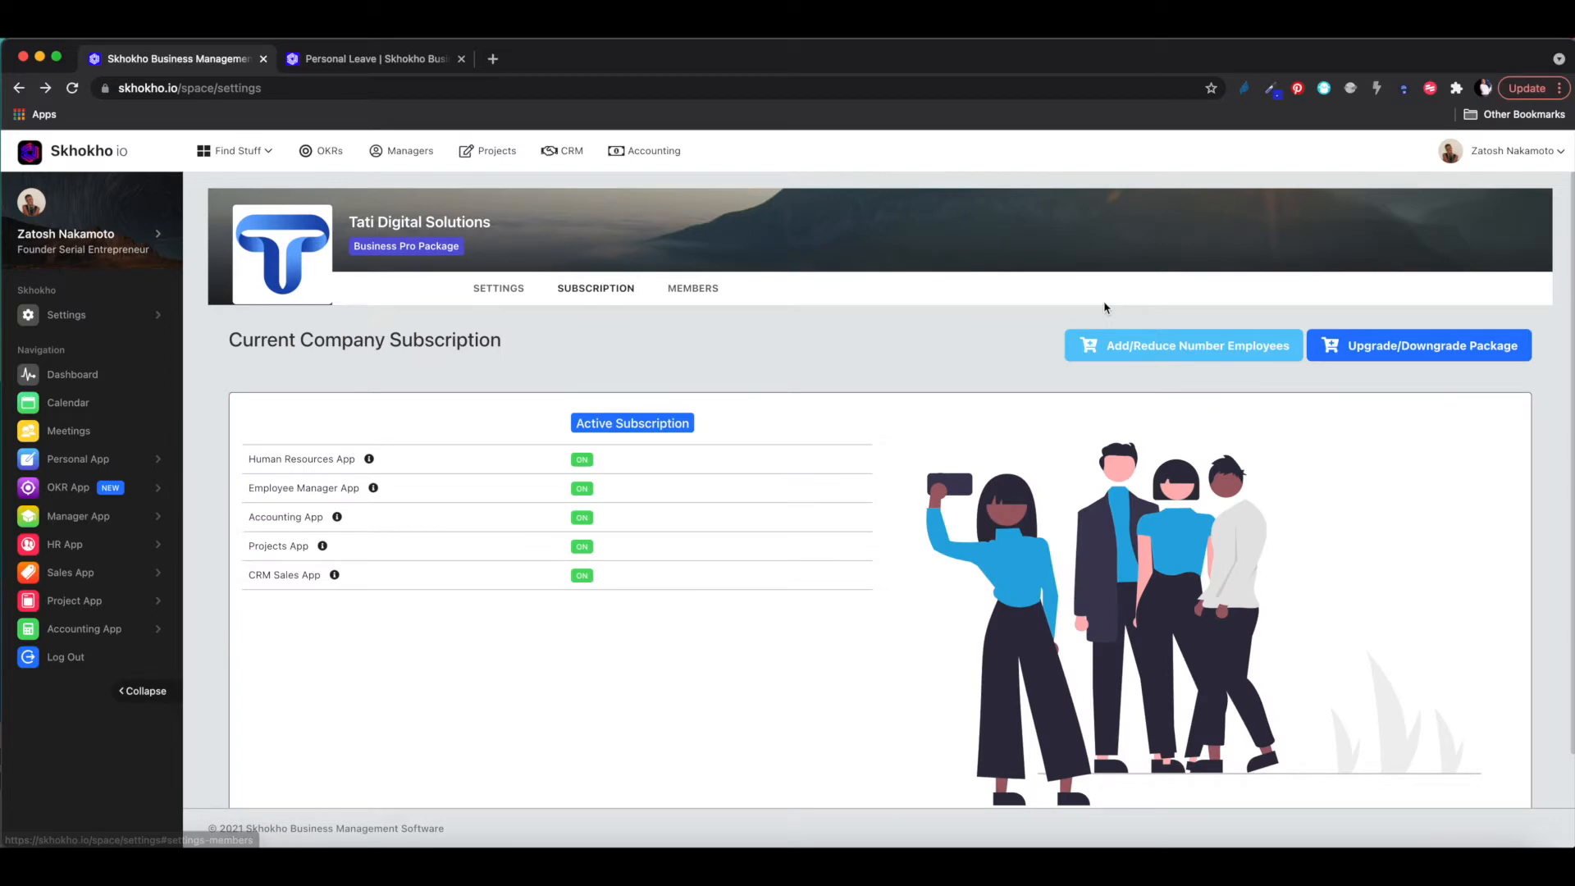
- Keep the employee range at 4 - 10 Employees and return to the Space Members list
{"action": "left_click", "coordinate": [1128, 343]}
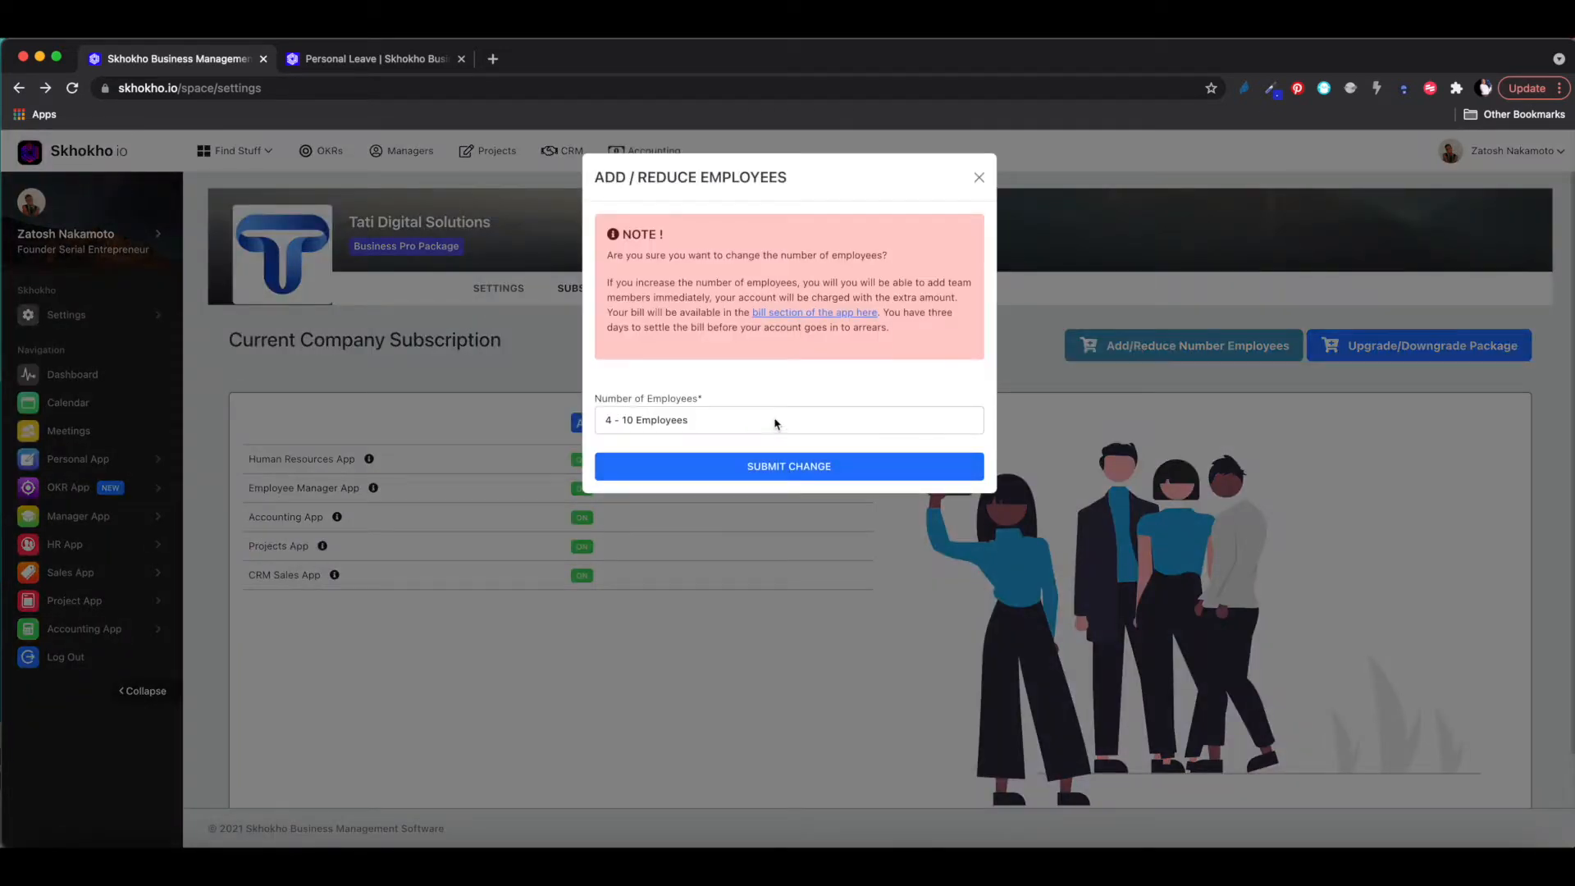
{"action": "left_click", "coordinate": [777, 422]}
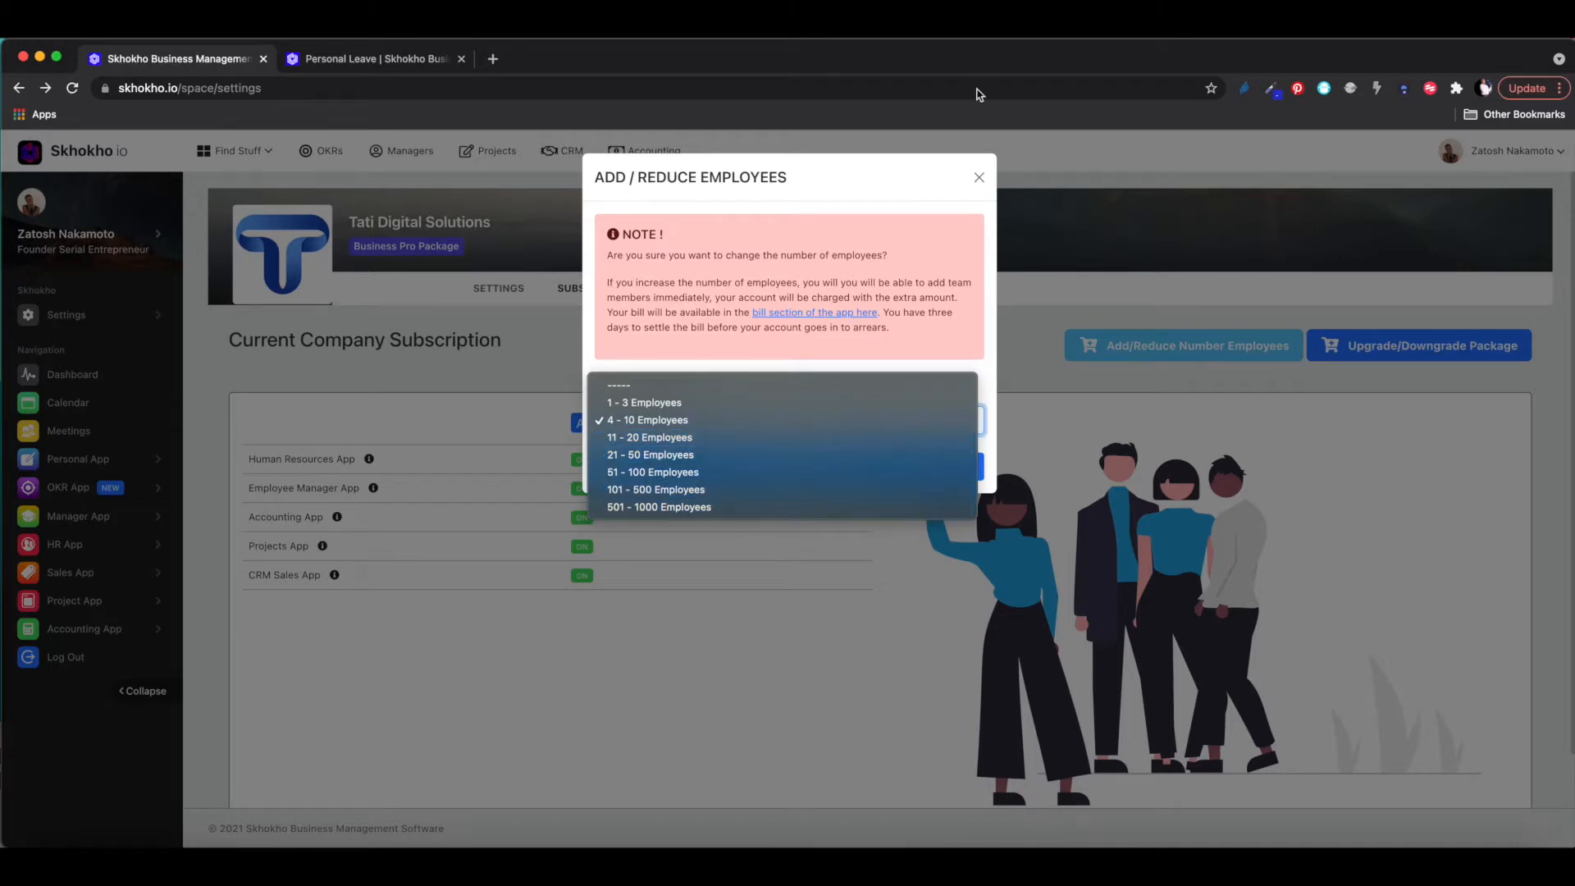
{"action": "left_click", "coordinate": [979, 184]}
{"action": "left_click", "coordinate": [979, 181]}
{"action": "left_click", "coordinate": [687, 292]}
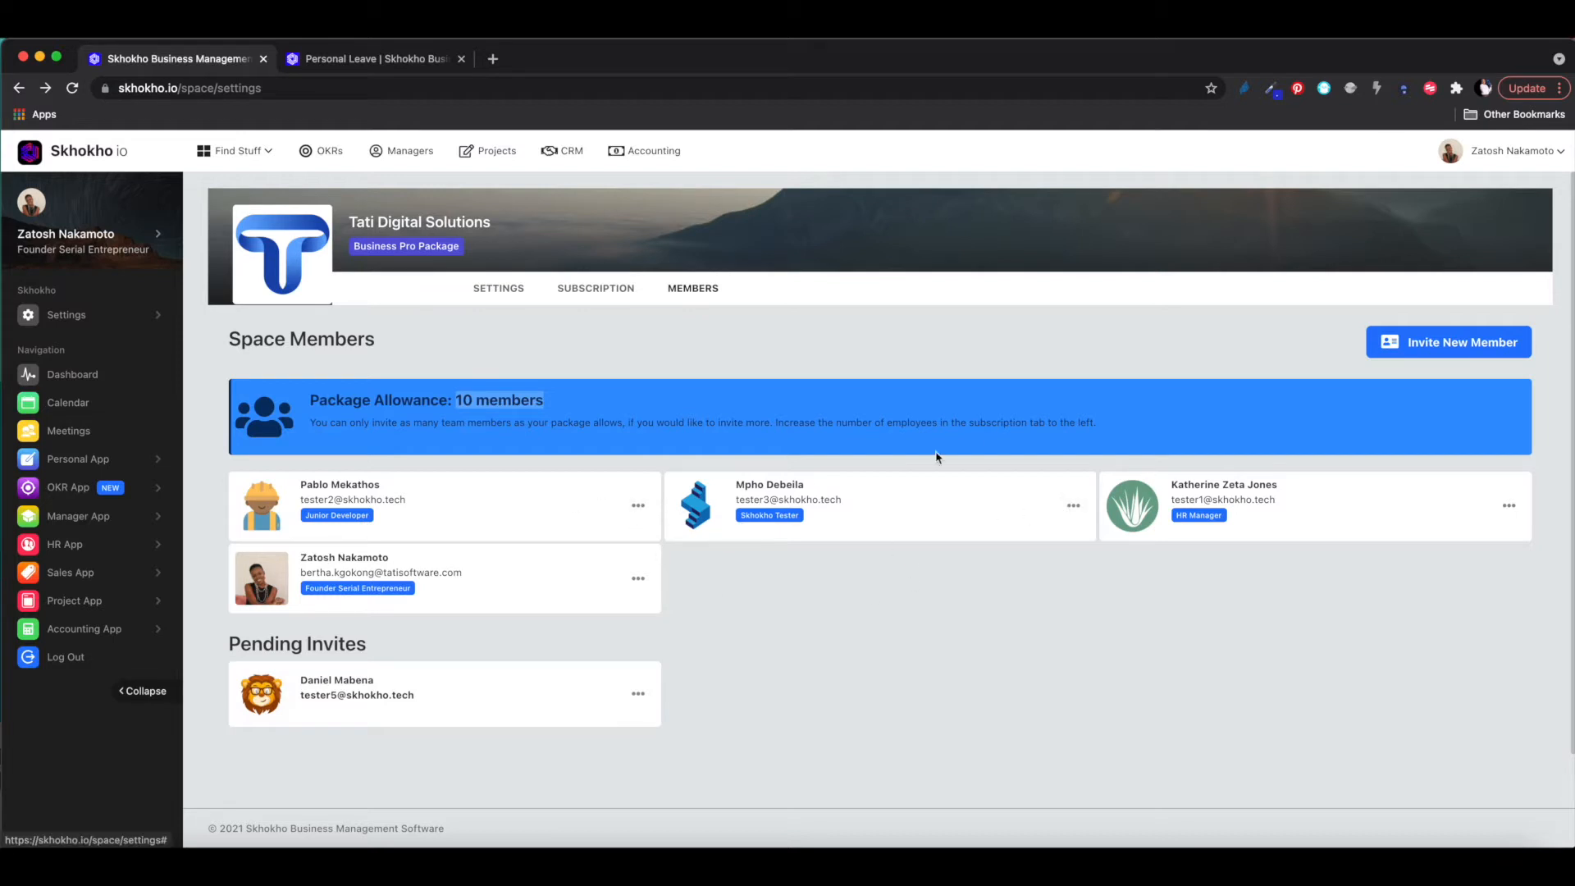
- Start a new member invite with Manager App access, then abandon it without submitting
{"action": "left_click", "coordinate": [1462, 345]}
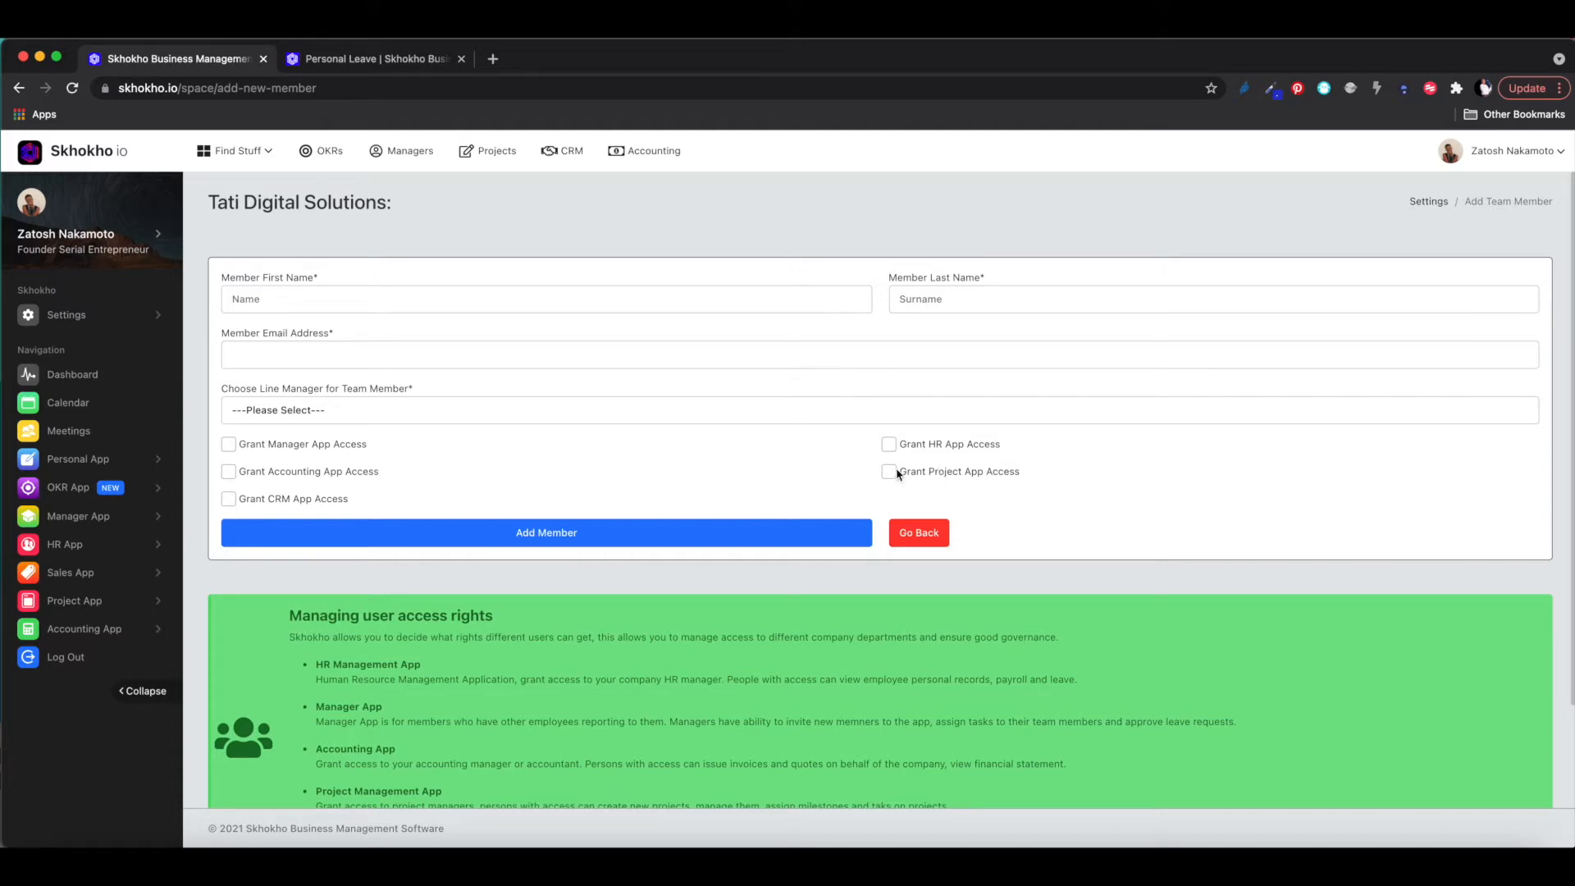
{"action": "left_click", "coordinate": [229, 445]}
{"action": "scroll", "coordinate": [392, 223], "scroll_direction": "down", "scroll_amount": 3}
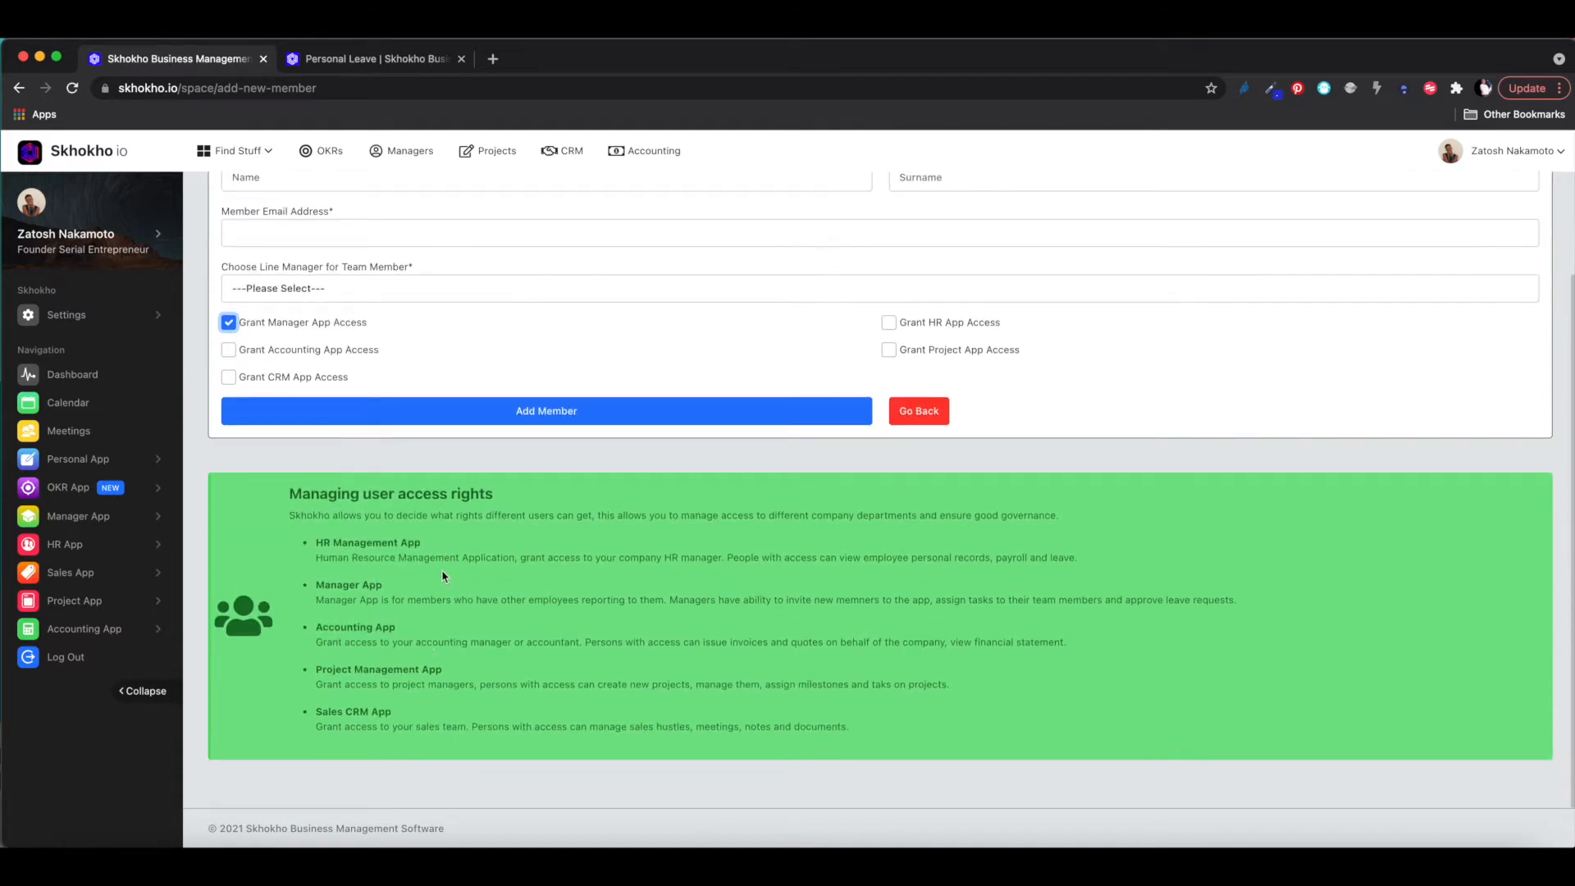
{"action": "scroll", "coordinate": [439, 602], "scroll_direction": "up", "scroll_amount": 3}
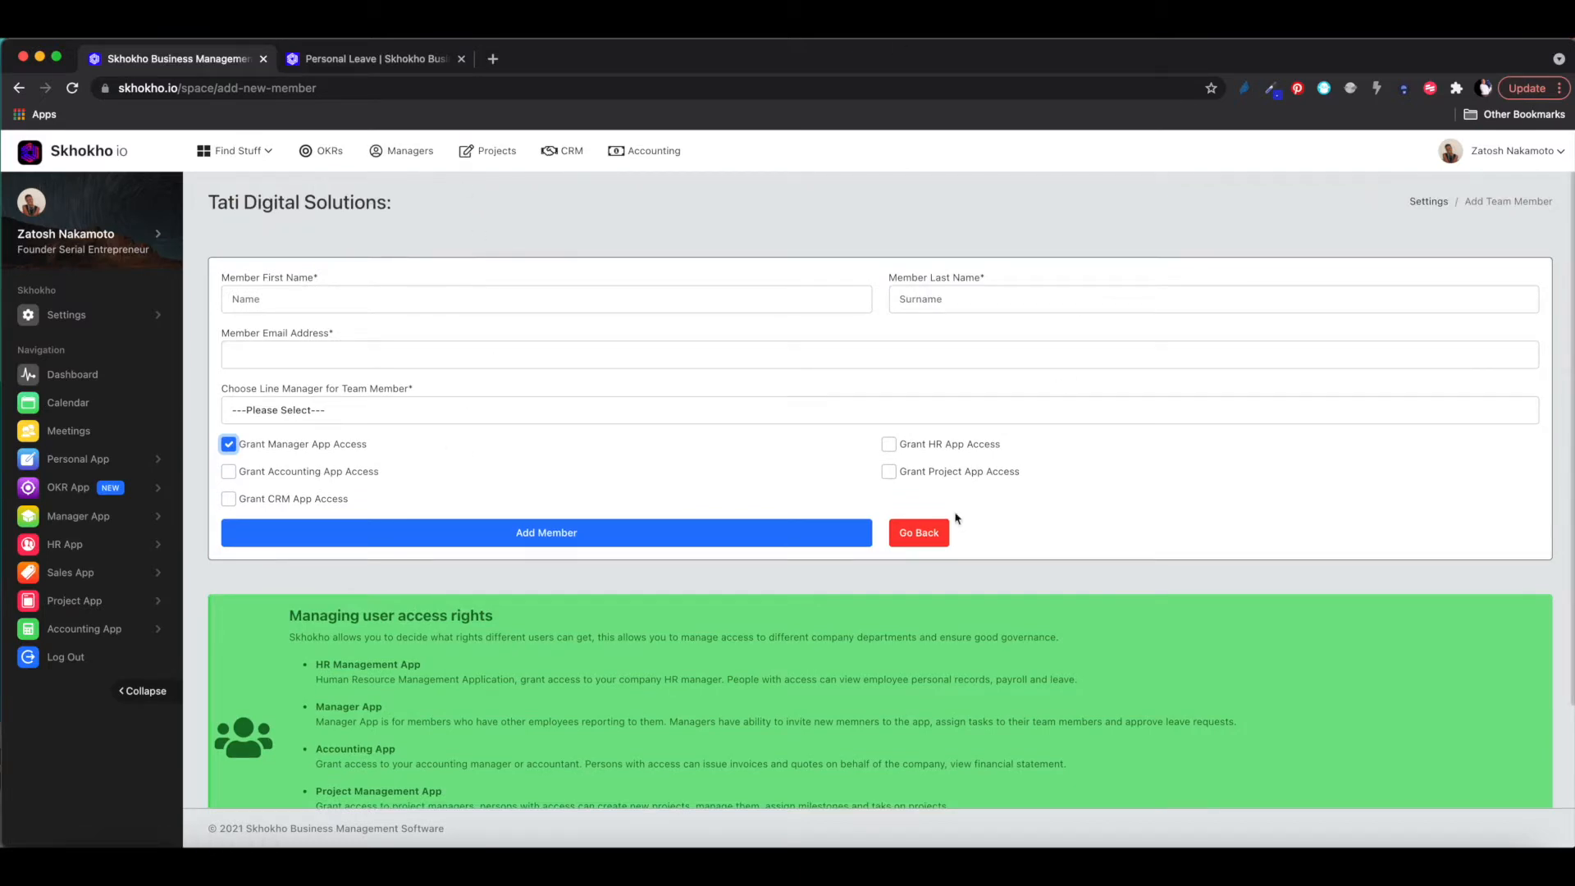
{"action": "left_click", "coordinate": [920, 546]}
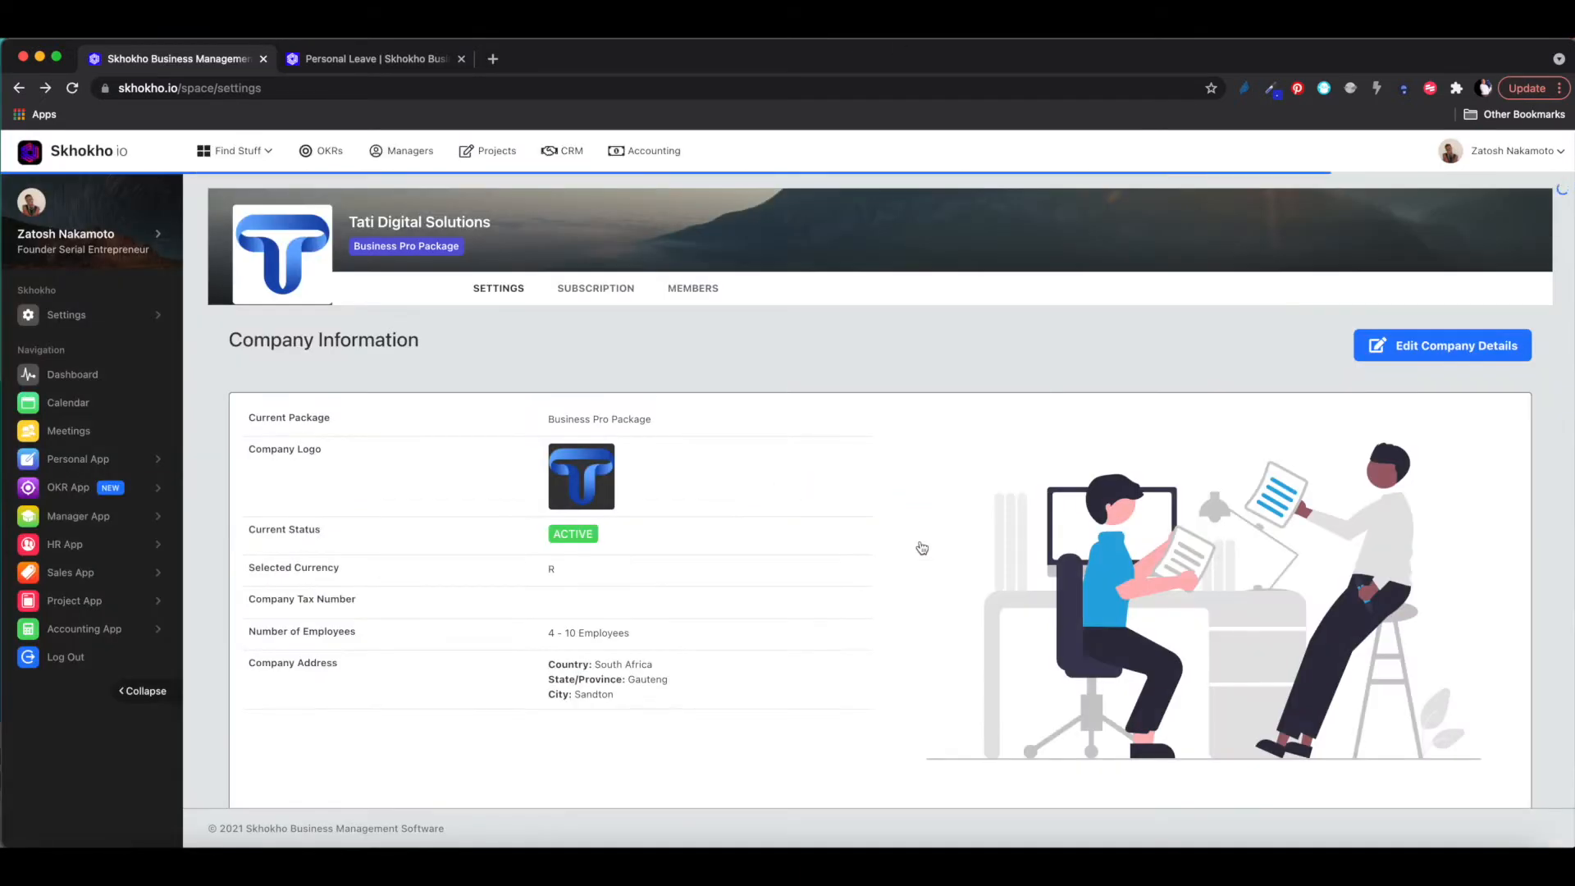
- Edit the Junior Developer's access and choose the founder as line manager
{"action": "left_click", "coordinate": [686, 295]}
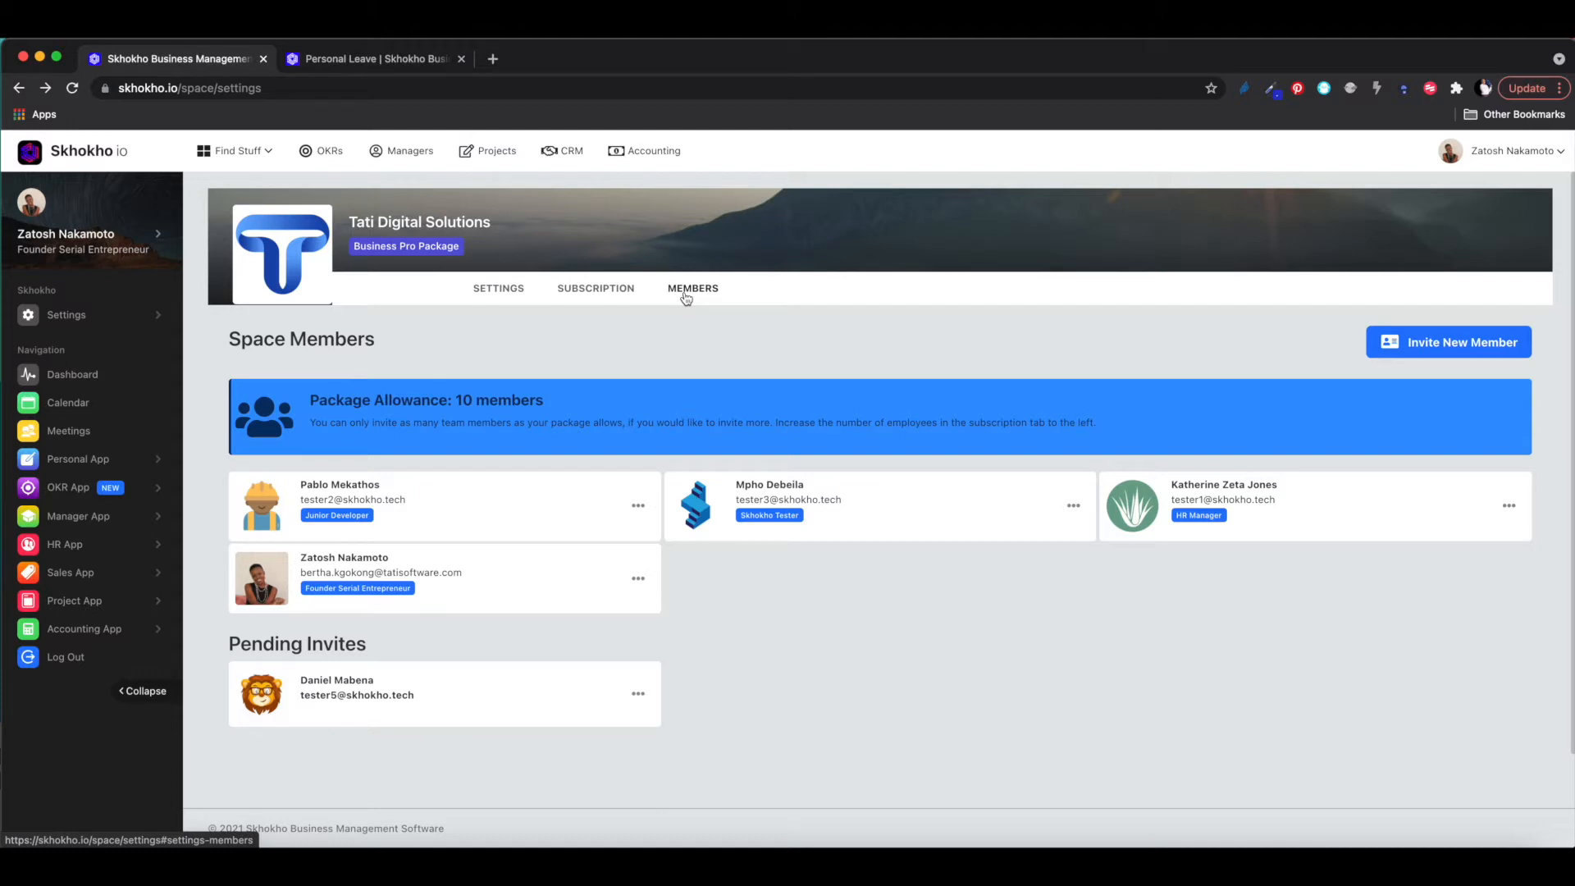
{"action": "left_click", "coordinate": [639, 507]}
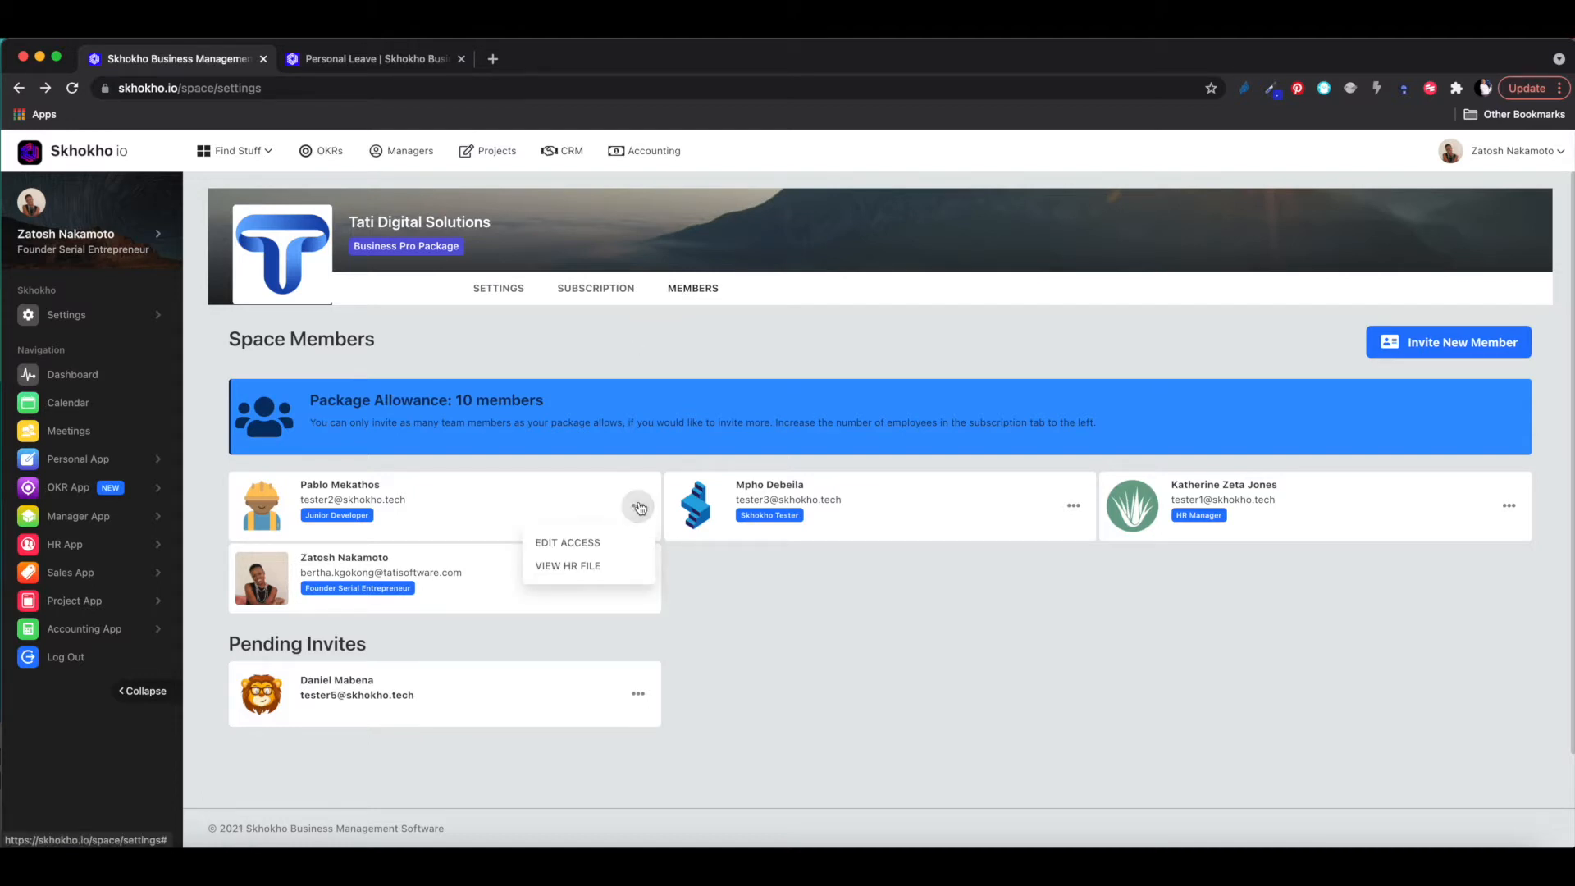
{"action": "left_click", "coordinate": [575, 546]}
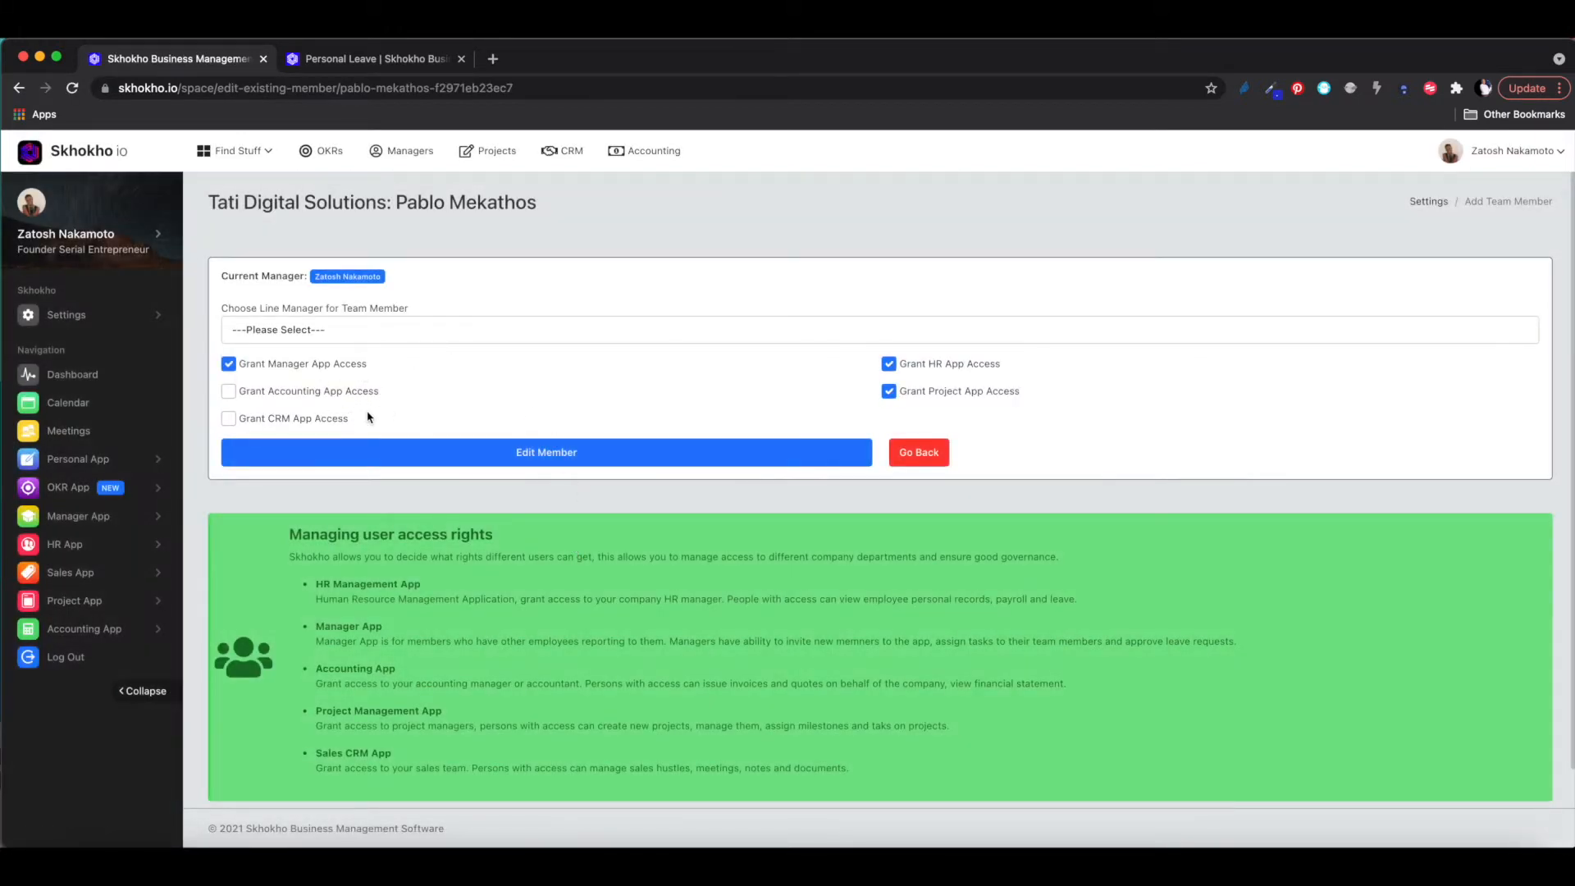
{"action": "left_click", "coordinate": [350, 336]}
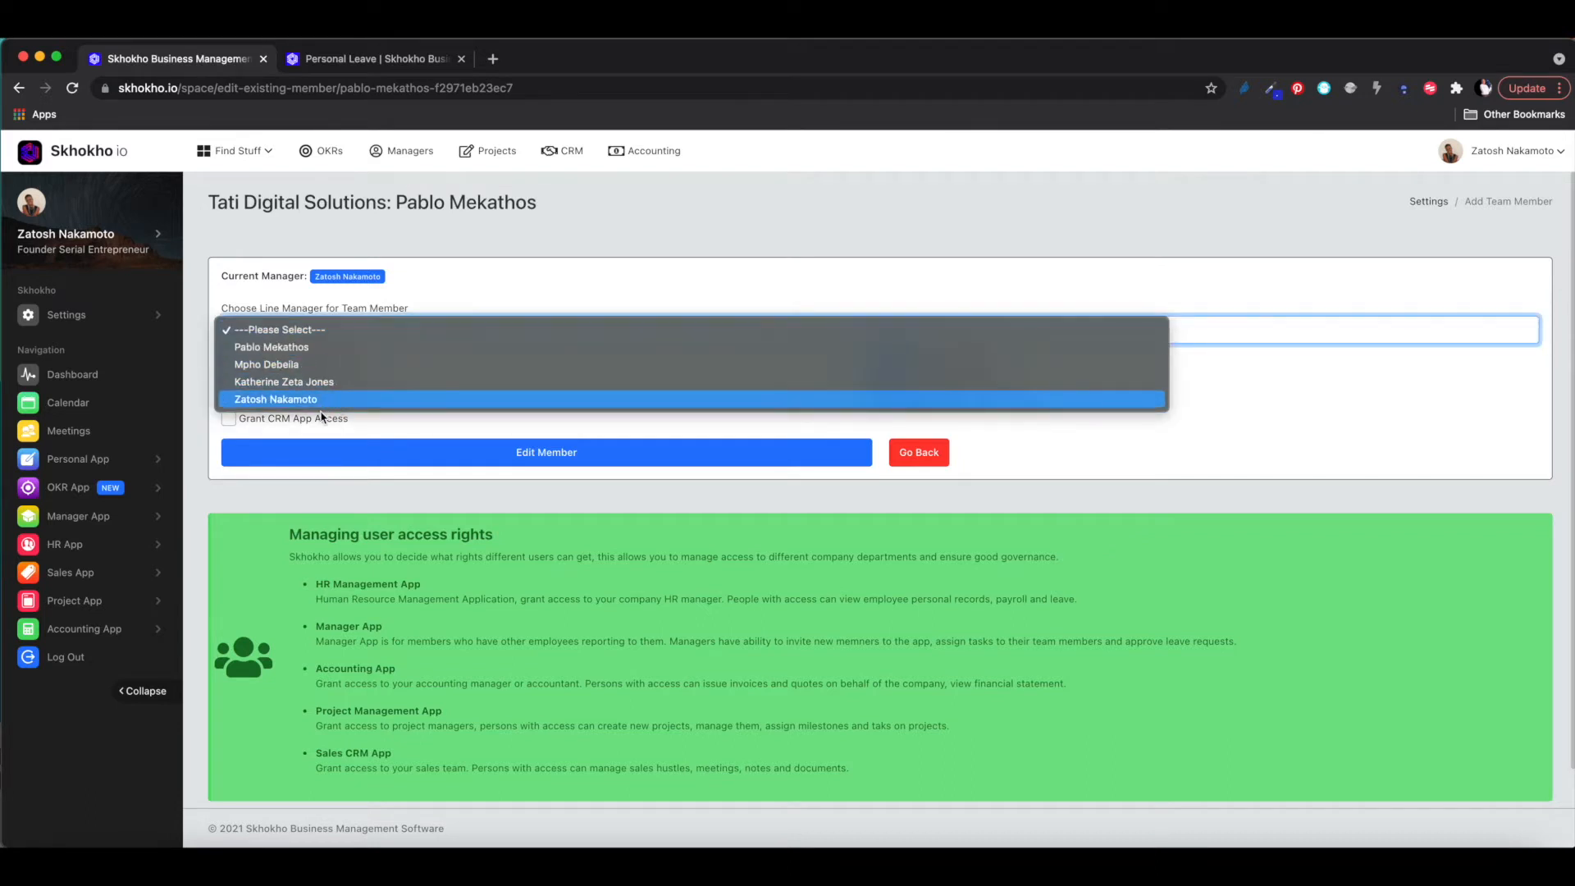
{"action": "left_click", "coordinate": [465, 289]}
{"action": "left_click", "coordinate": [349, 336]}
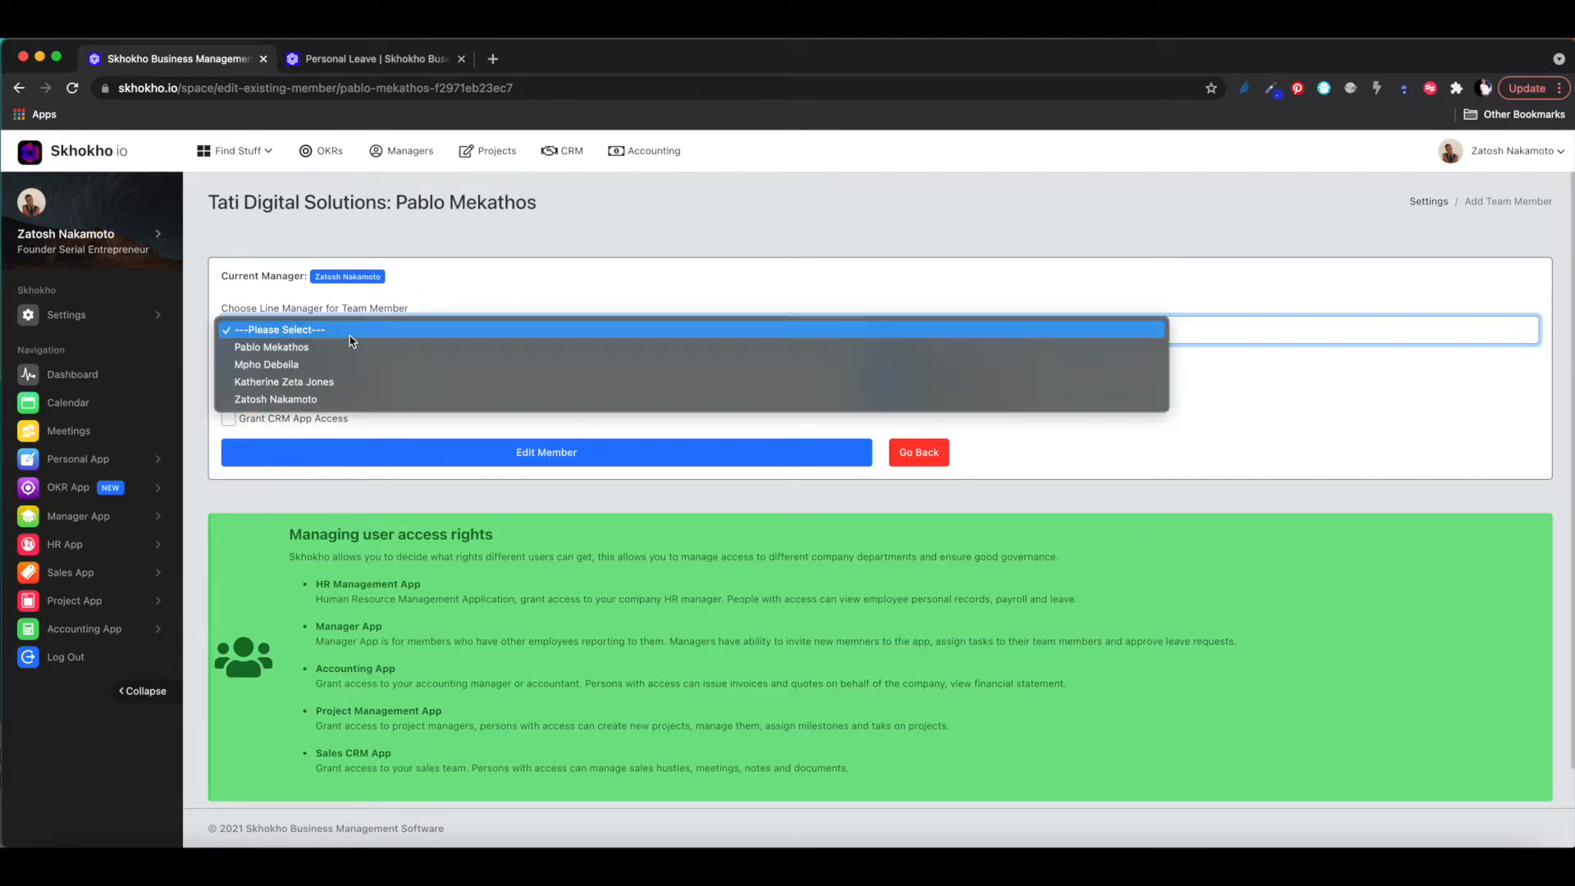
{"action": "left_click", "coordinate": [314, 400]}
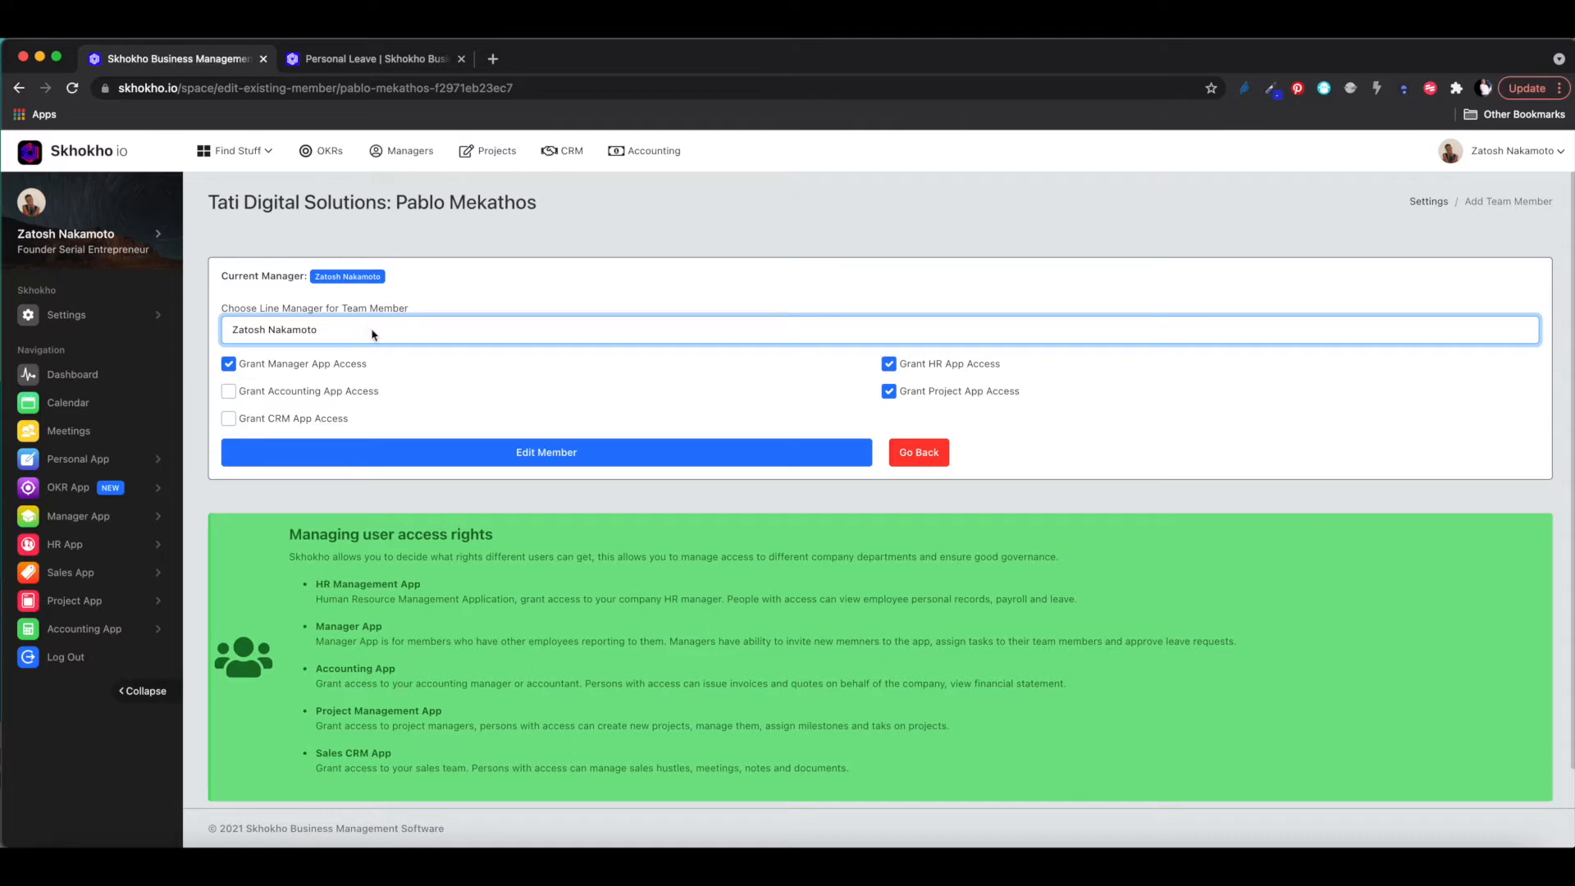
{"action": "left_click", "coordinate": [464, 298]}
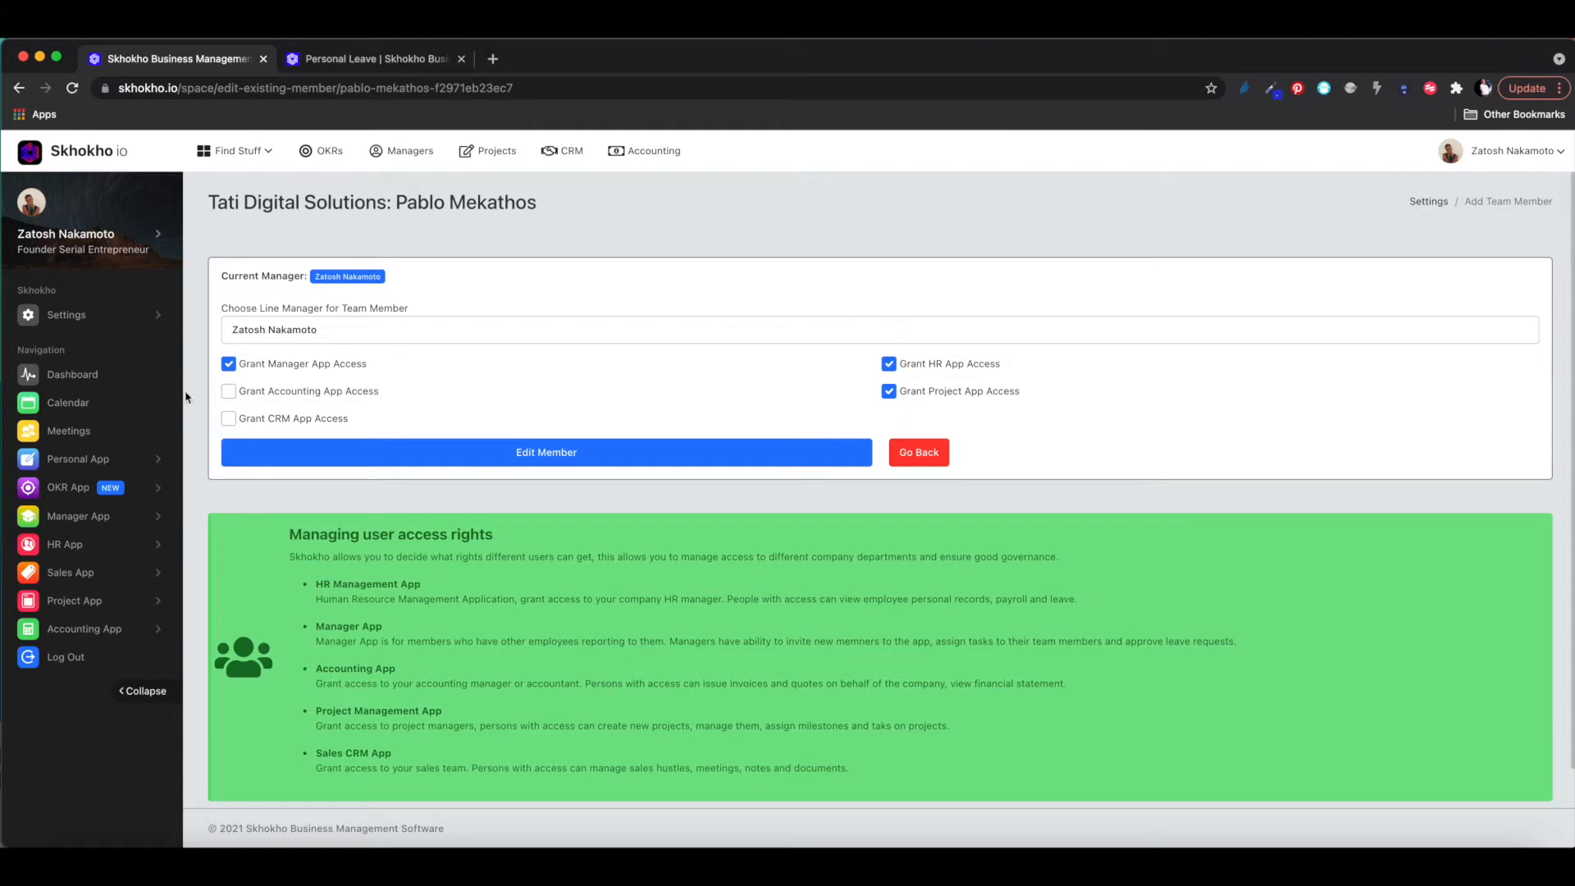
- Open Team Members under Manager App in the sidebar
{"action": "left_click", "coordinate": [79, 517]}
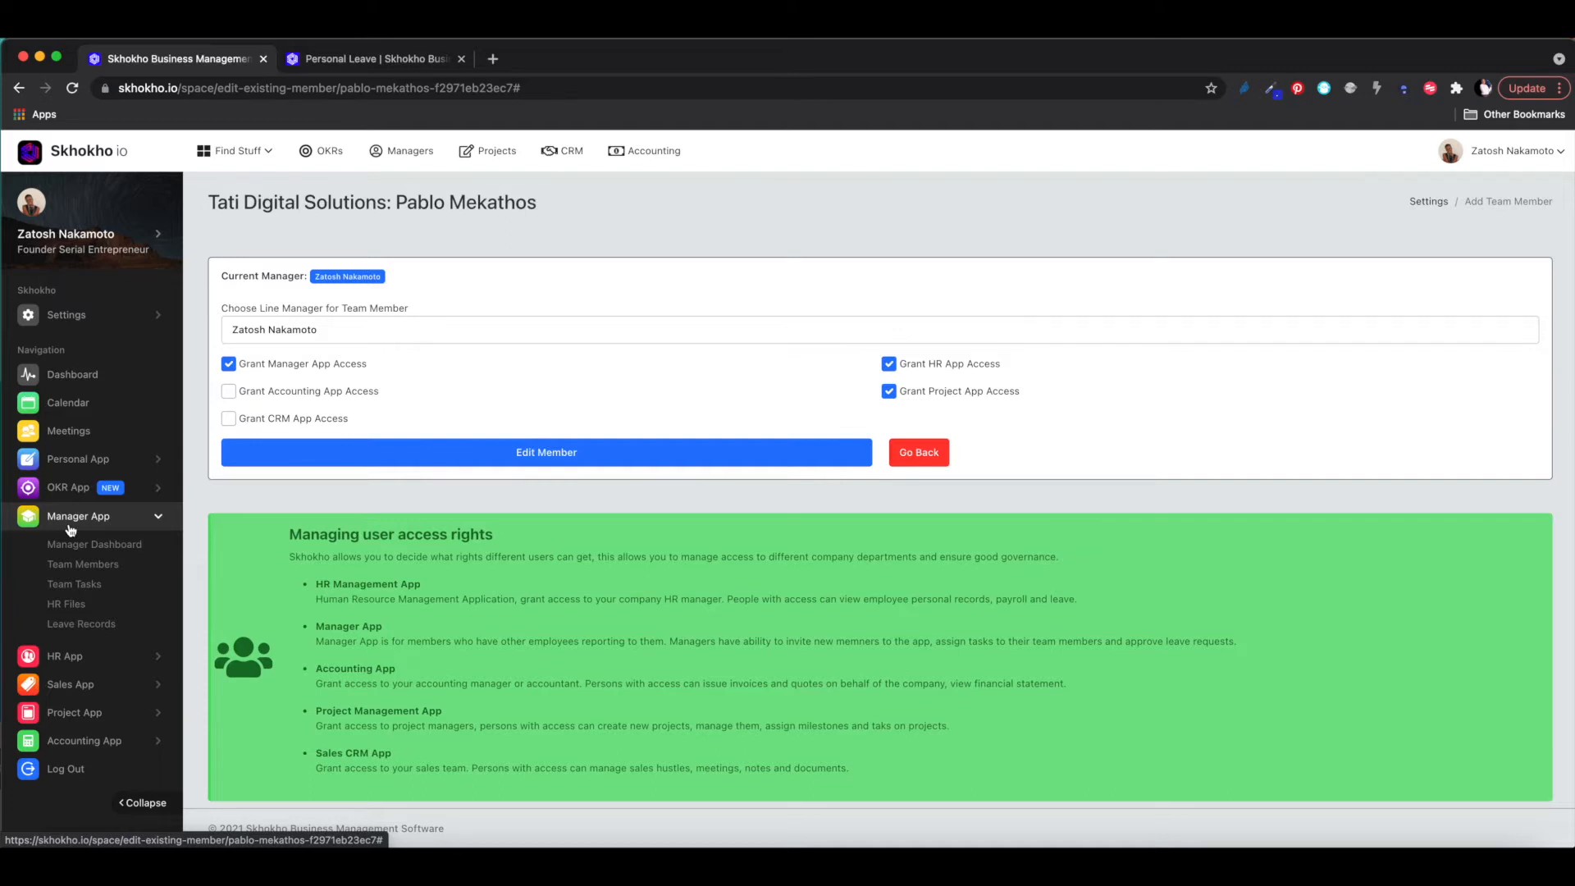
{"action": "left_click", "coordinate": [94, 566]}
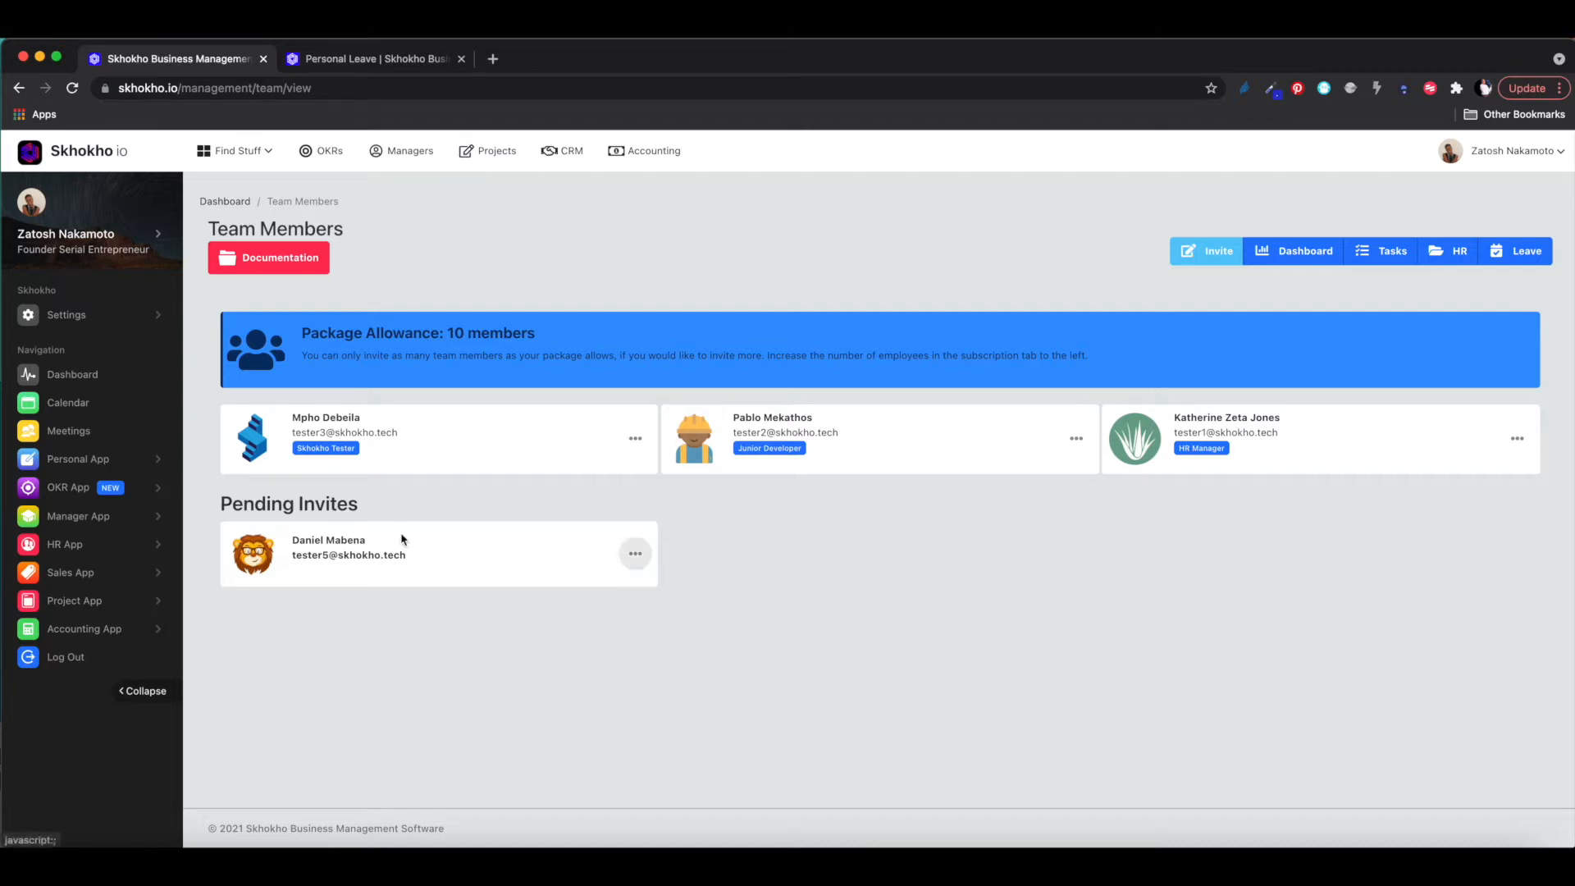
- View the Team Tasks board, then open the Team HR Files table
{"action": "left_click", "coordinate": [102, 526]}
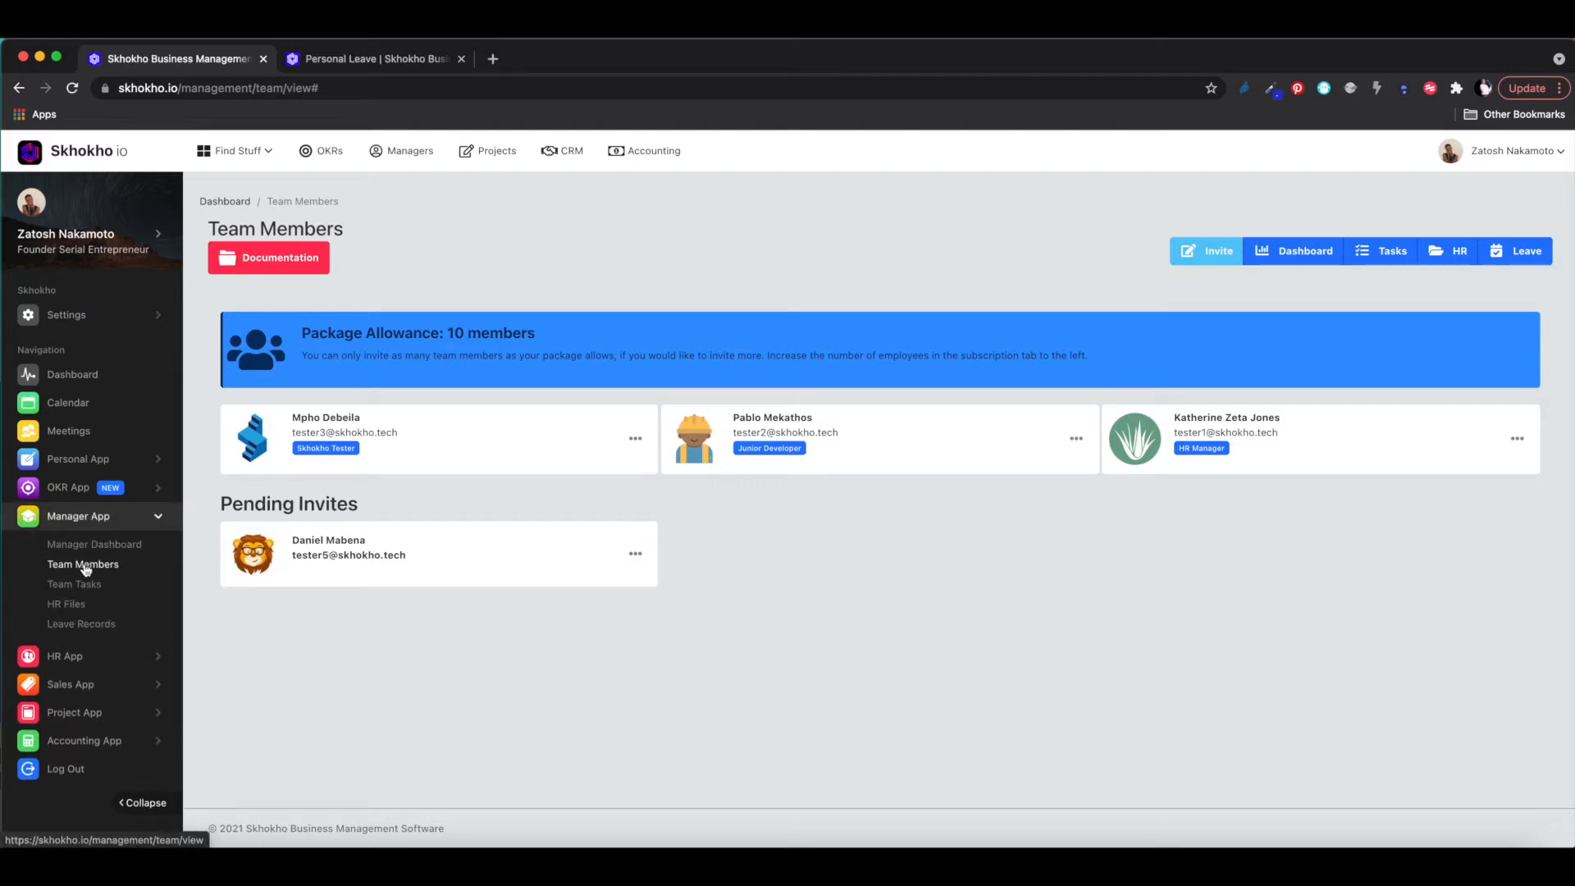
{"action": "left_click", "coordinate": [72, 585]}
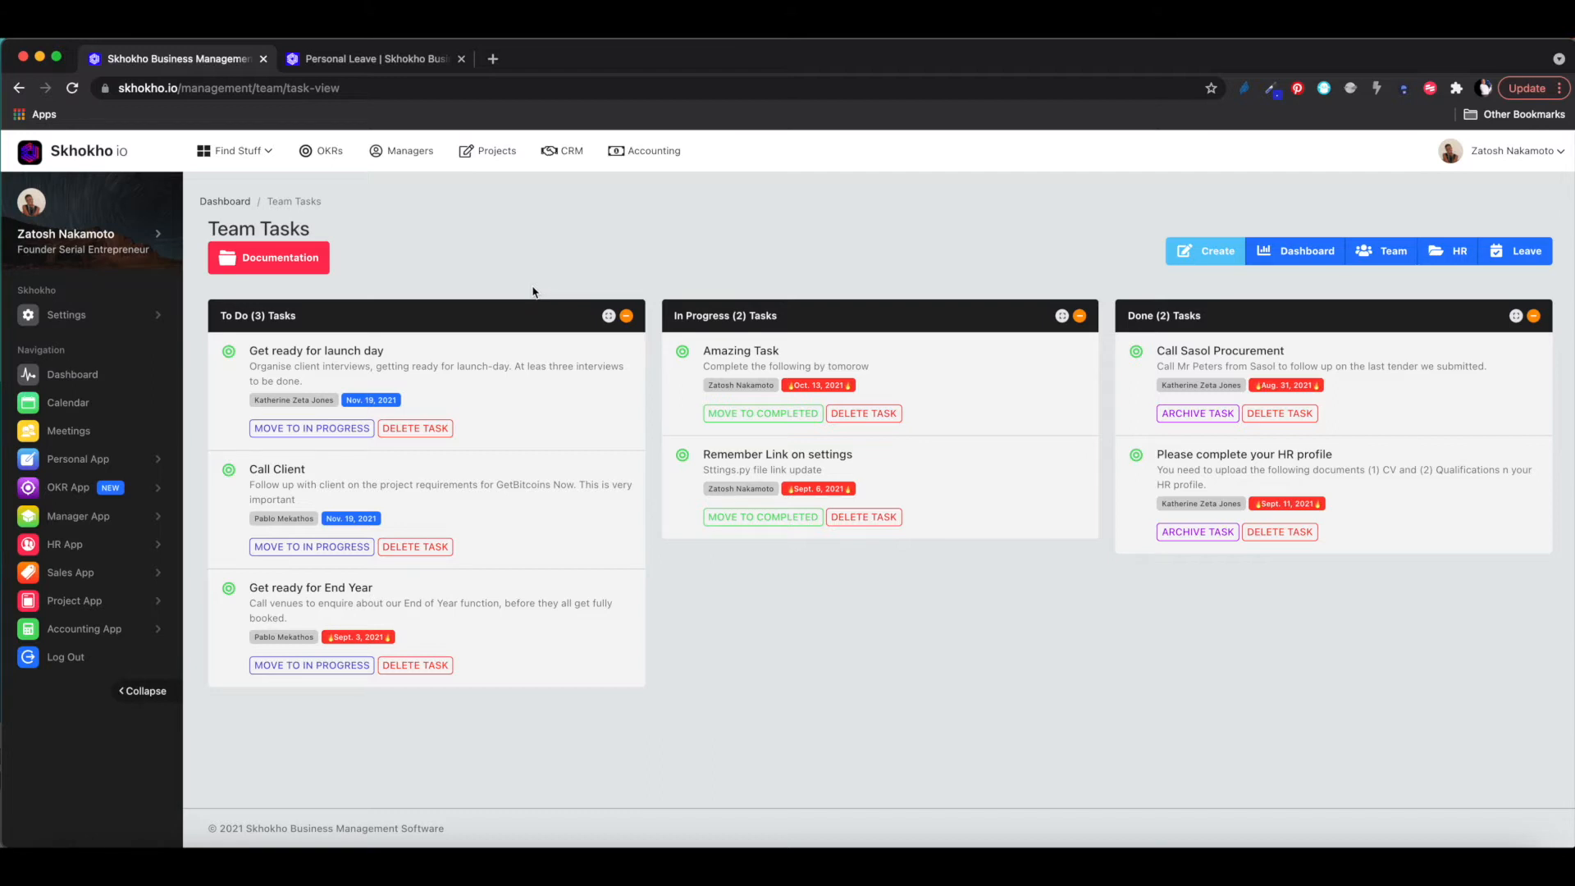
{"action": "left_click", "coordinate": [78, 519]}
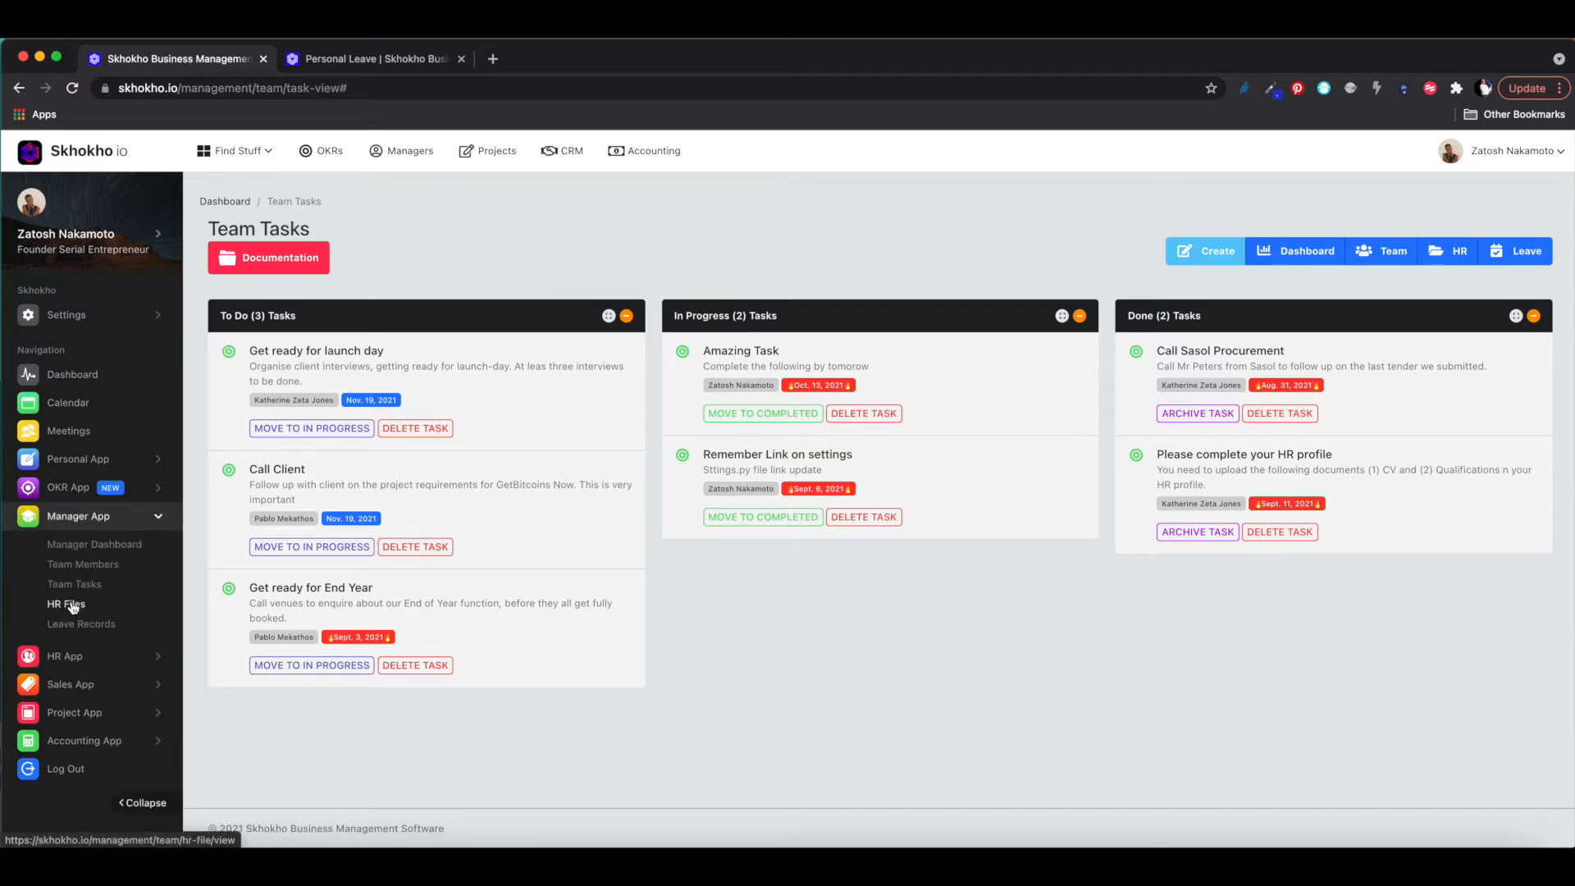
{"action": "left_click", "coordinate": [71, 604]}
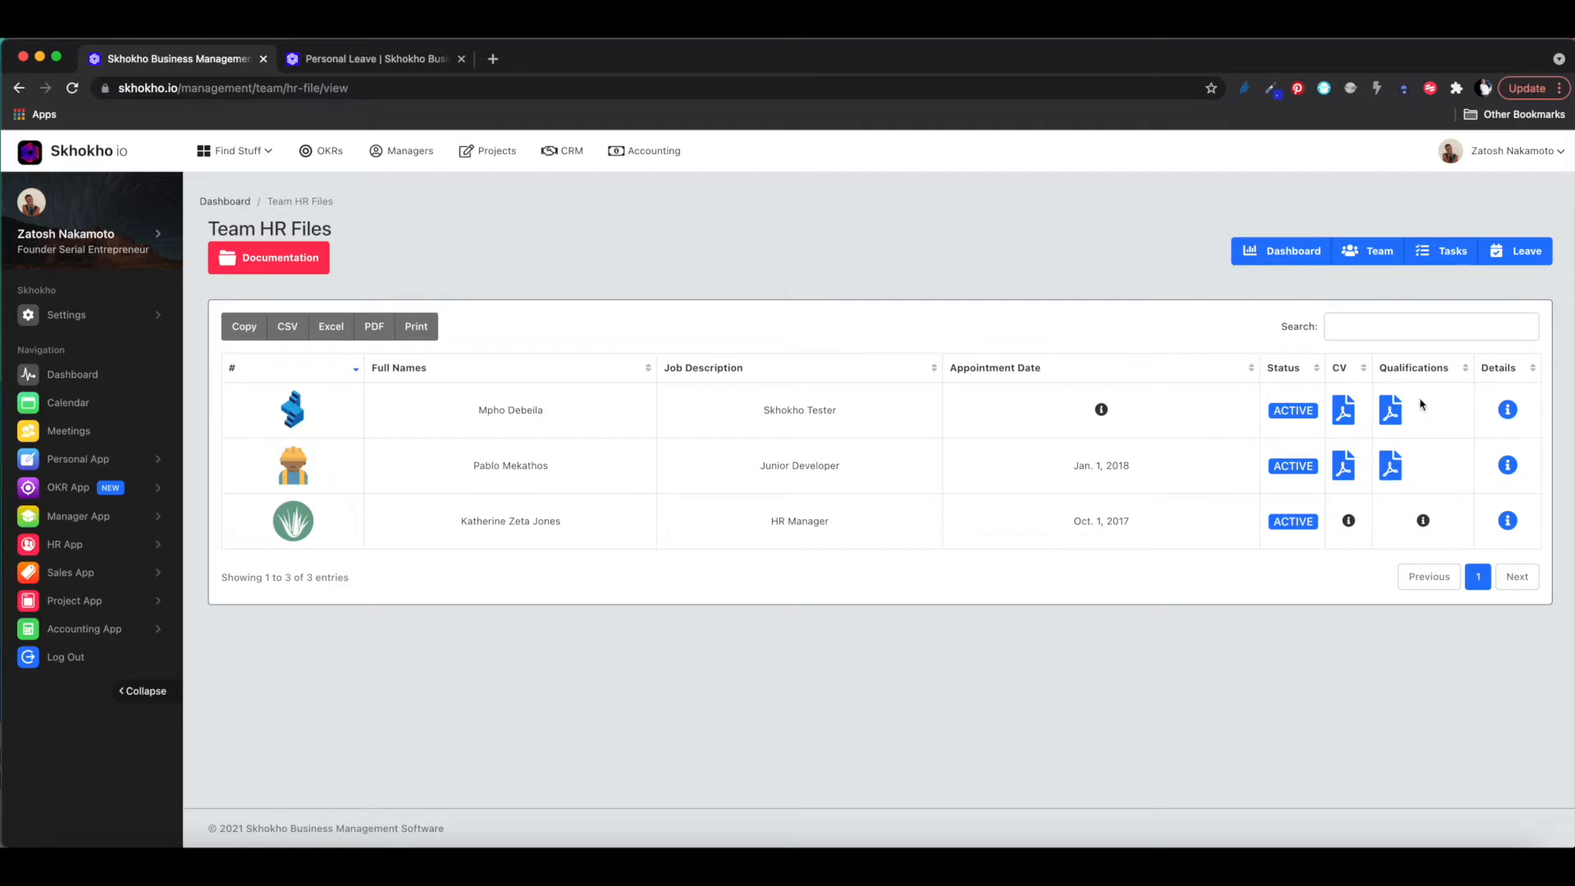
- View the Skhokho Tester's HR file, then open Team Leave Records
{"action": "left_click", "coordinate": [1507, 410]}
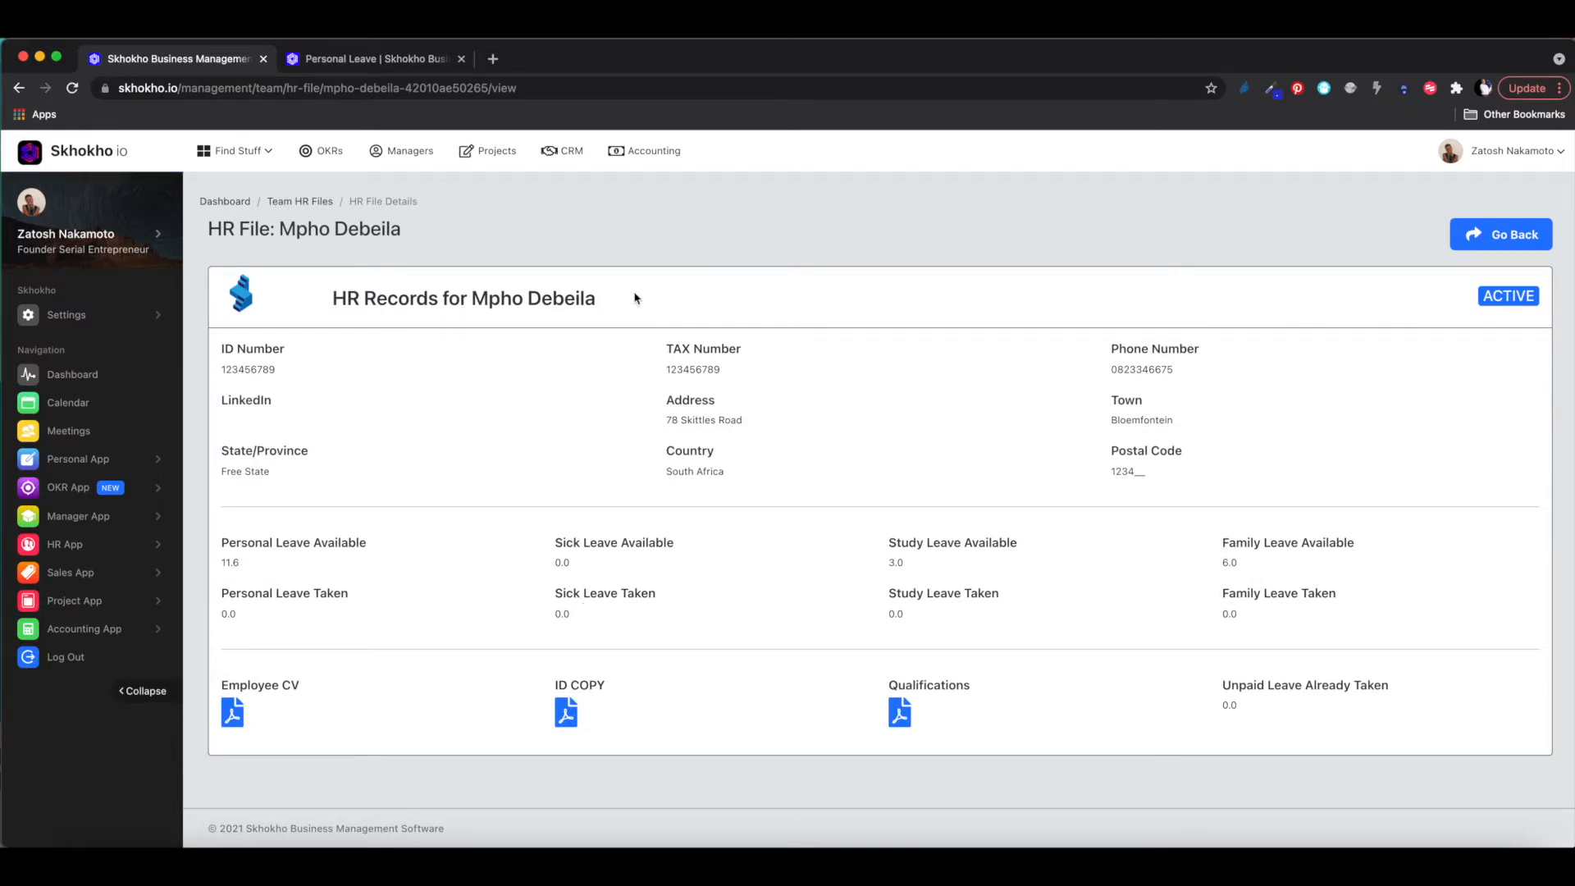
{"action": "left_click", "coordinate": [1508, 234]}
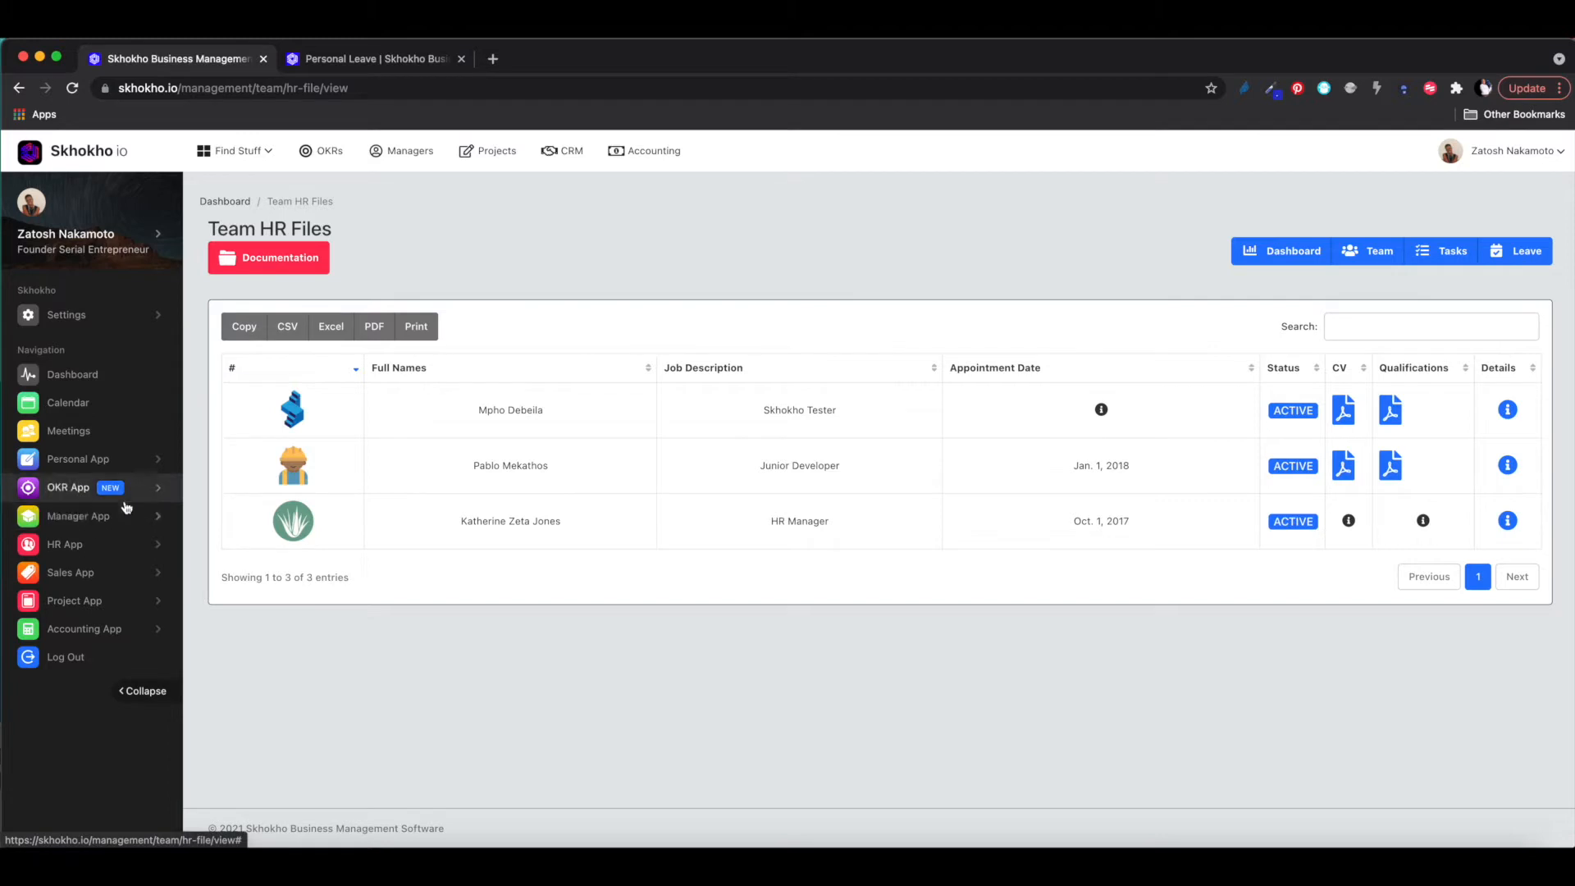
{"action": "left_click", "coordinate": [105, 520]}
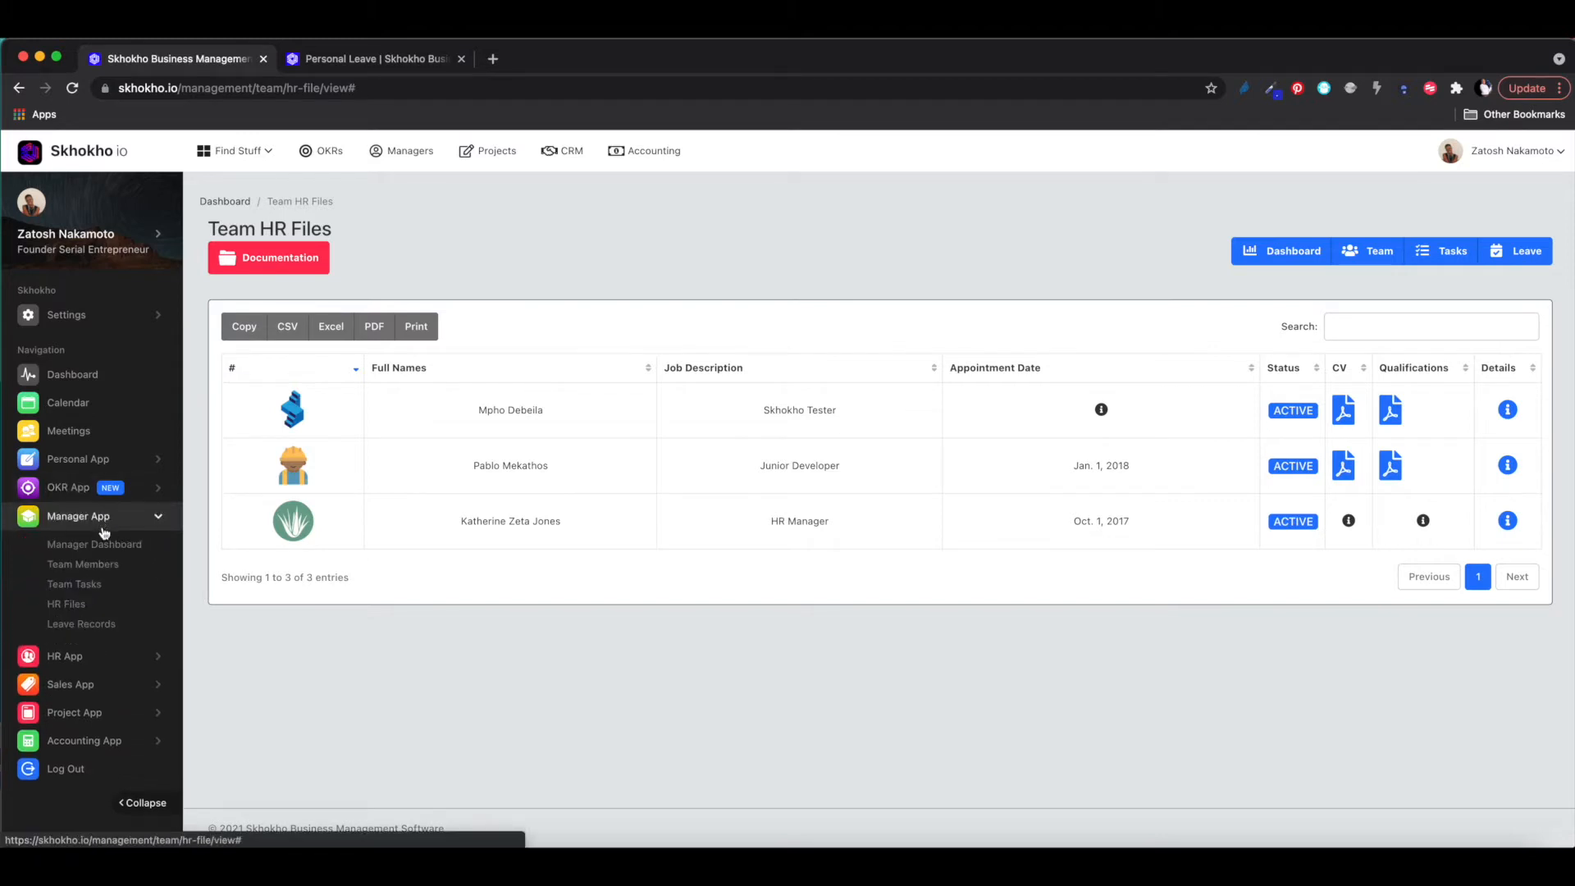
{"action": "left_click", "coordinate": [85, 627]}
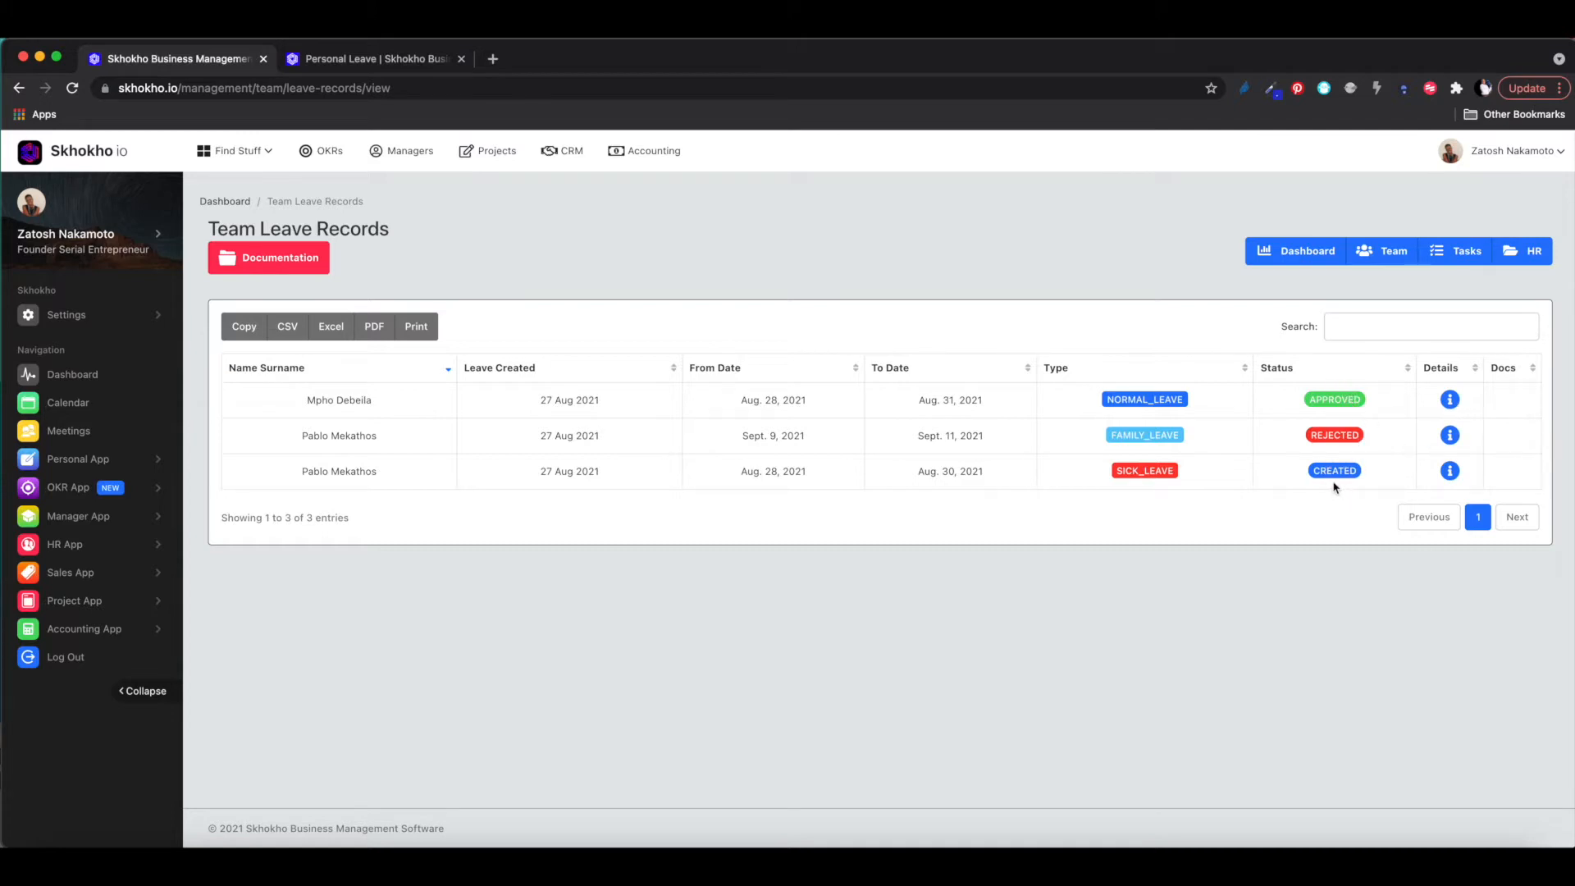
- Open the sick leave request's details and expand the HR App section in the sidebar
{"action": "left_click", "coordinate": [1450, 473]}
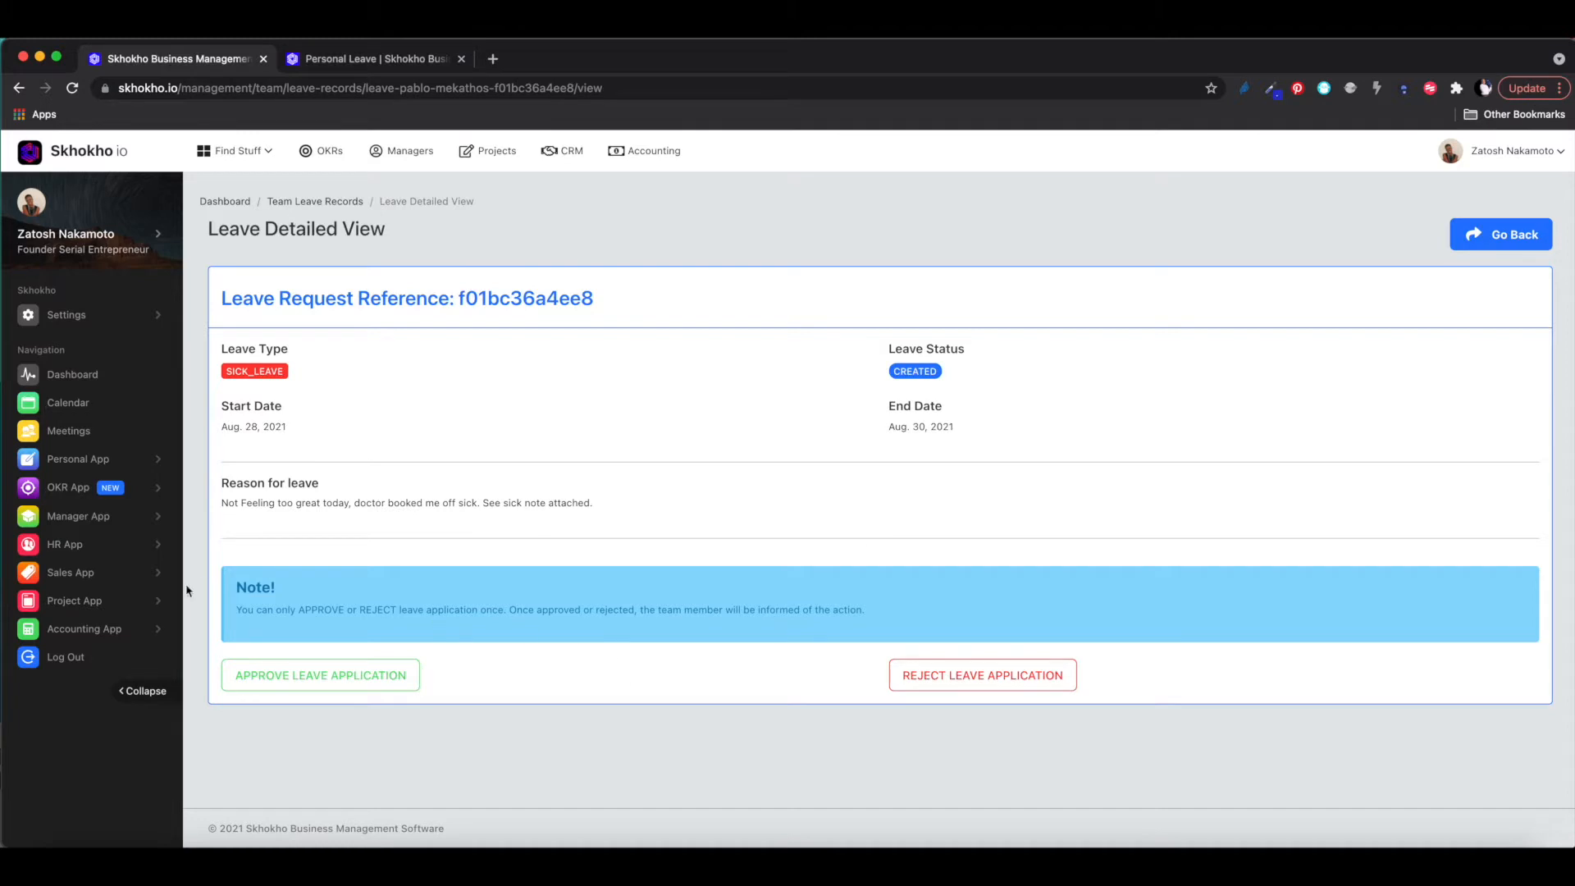
{"action": "left_click", "coordinate": [113, 516]}
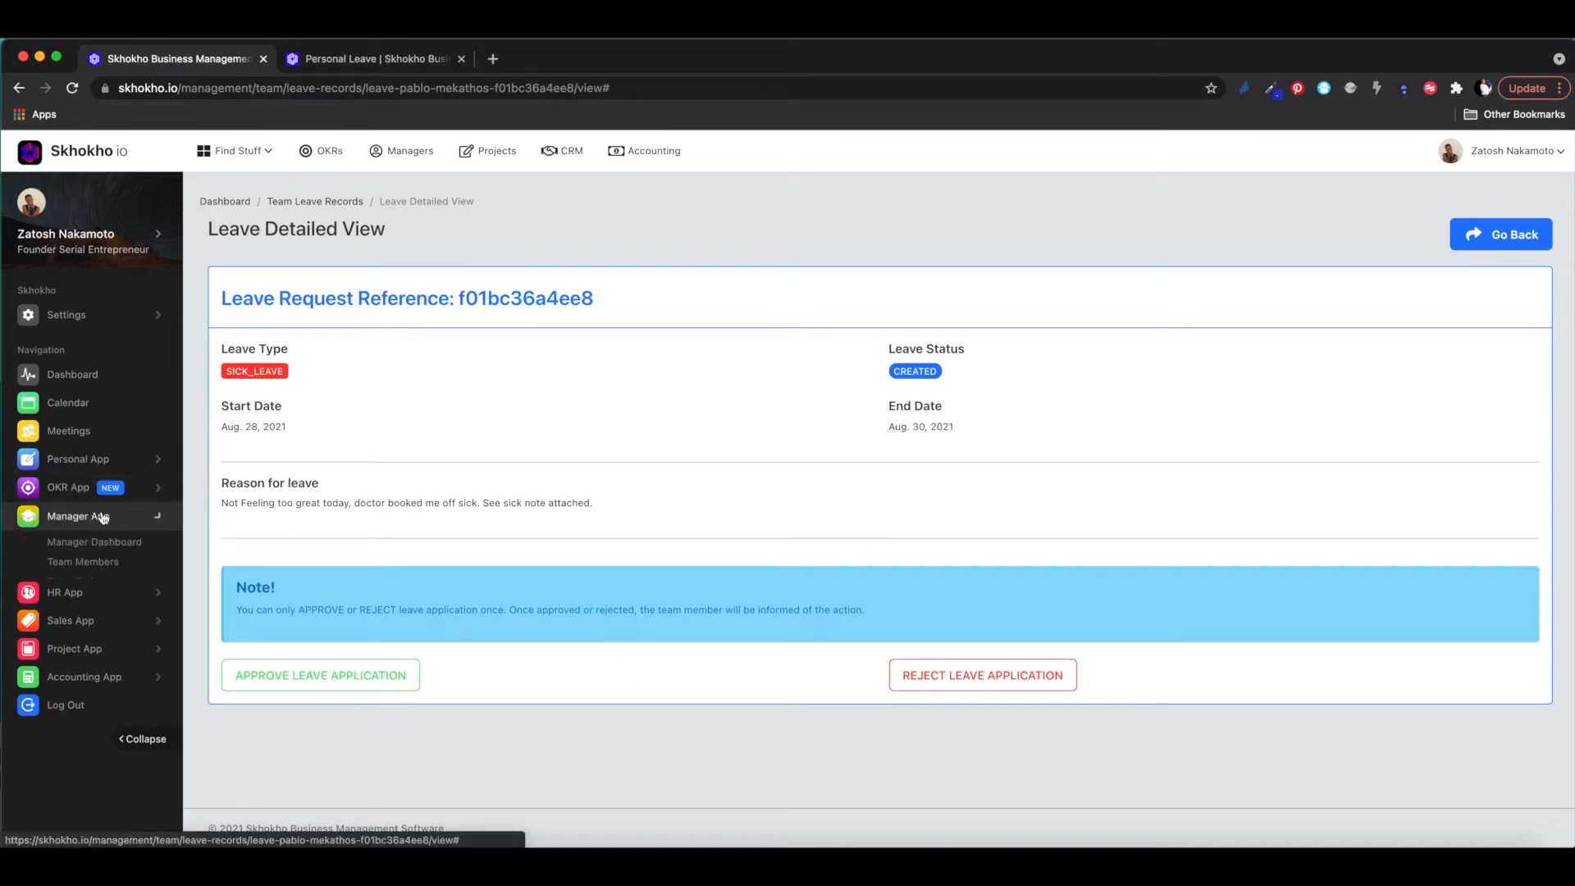
{"action": "left_click", "coordinate": [96, 516]}
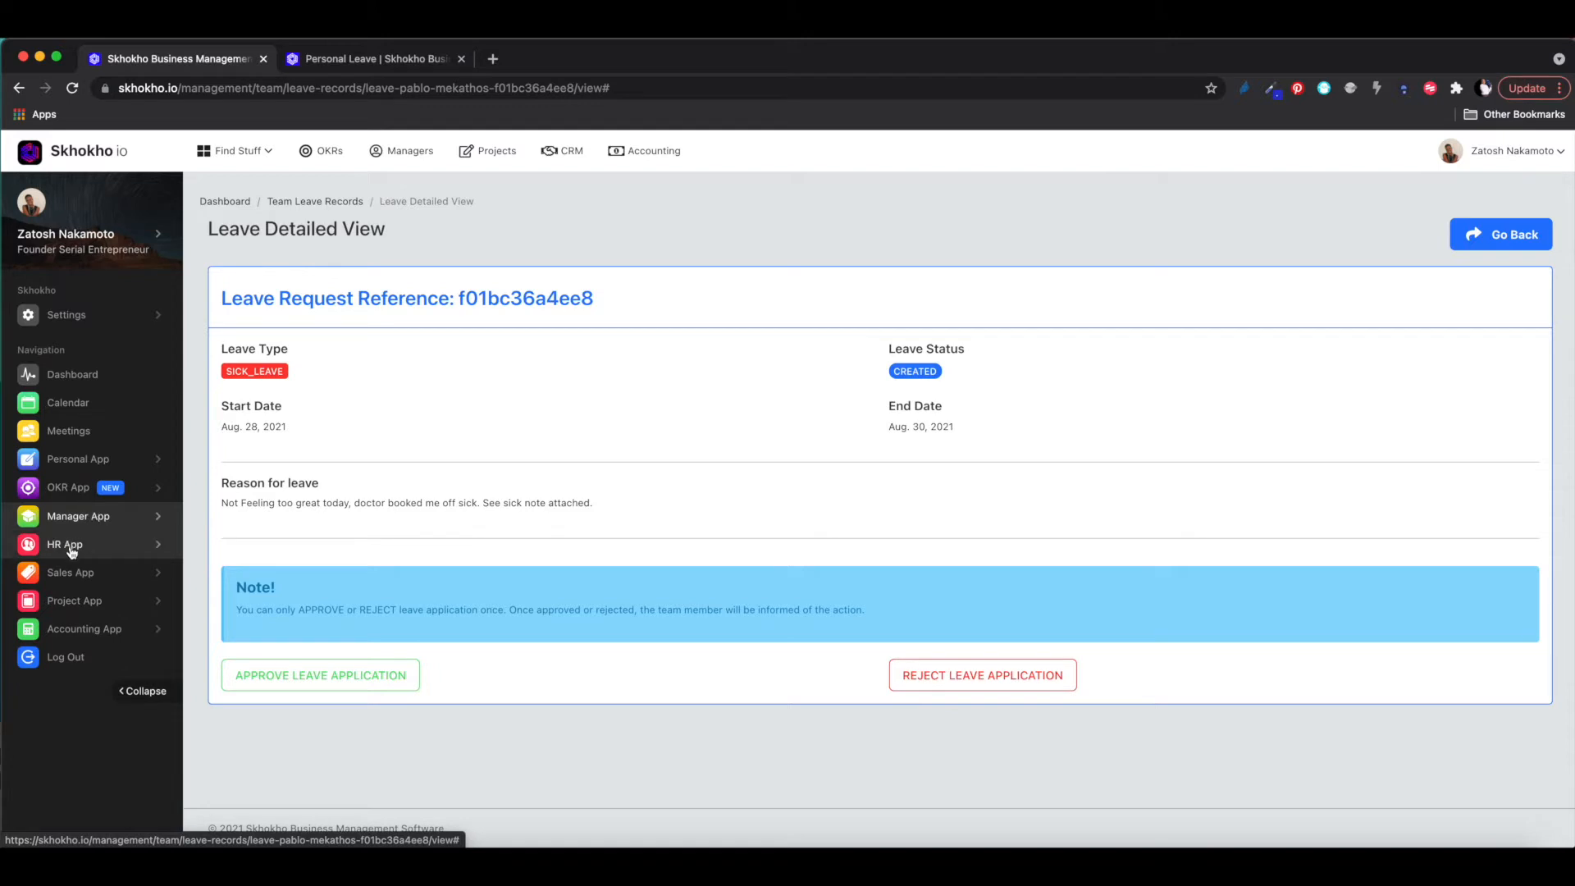
{"action": "left_click", "coordinate": [71, 546]}
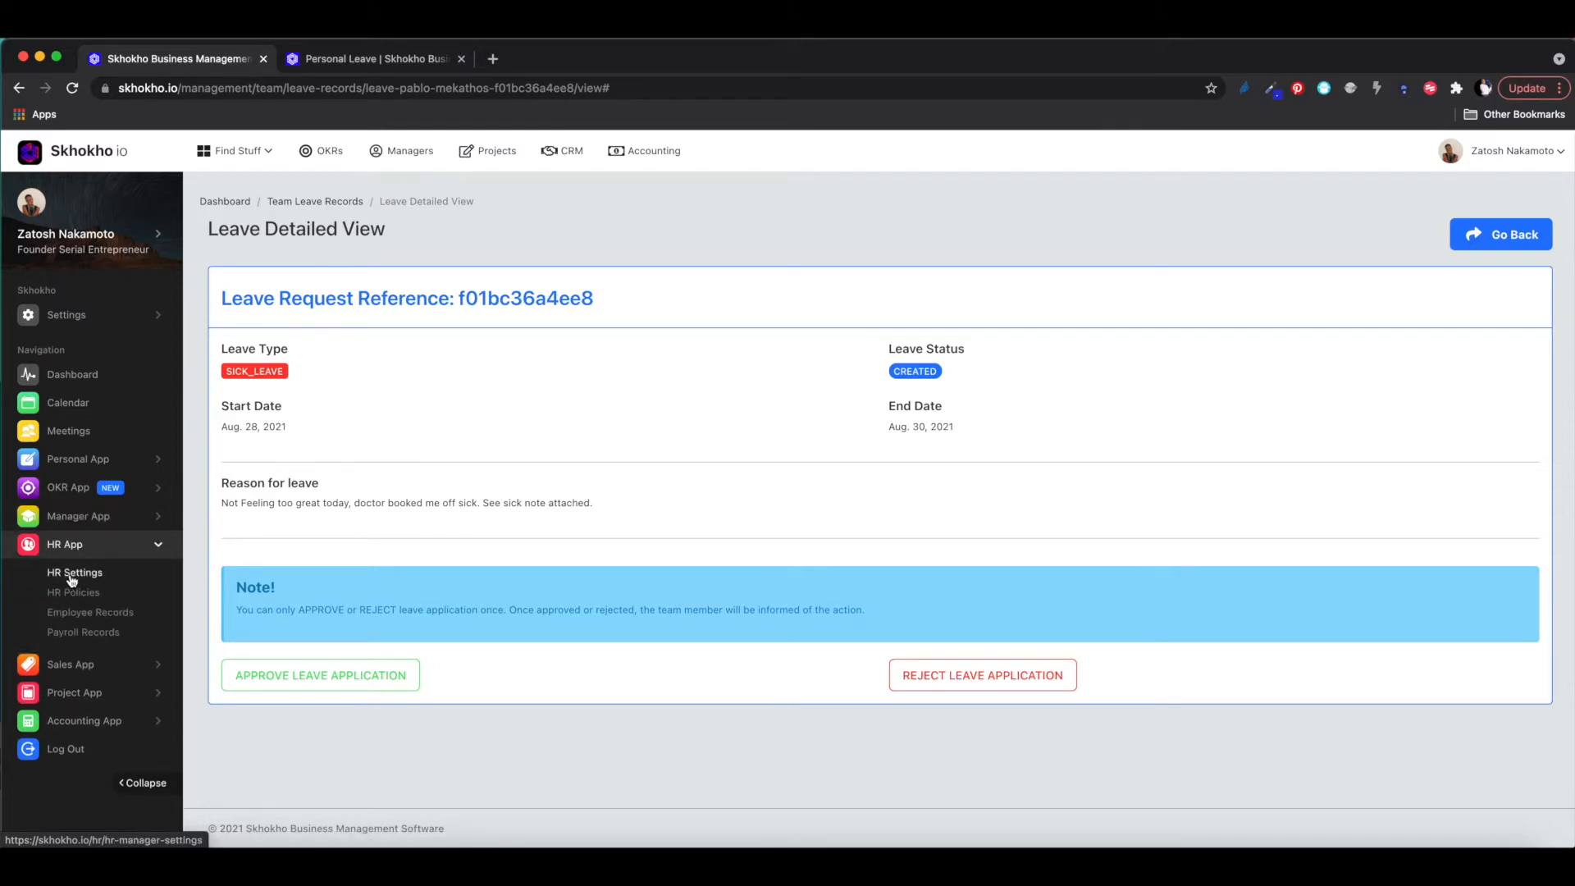
- Open HR Settings showing payroll date 2021/08/25 and the monthly leave allowances
{"action": "left_click", "coordinate": [75, 574]}
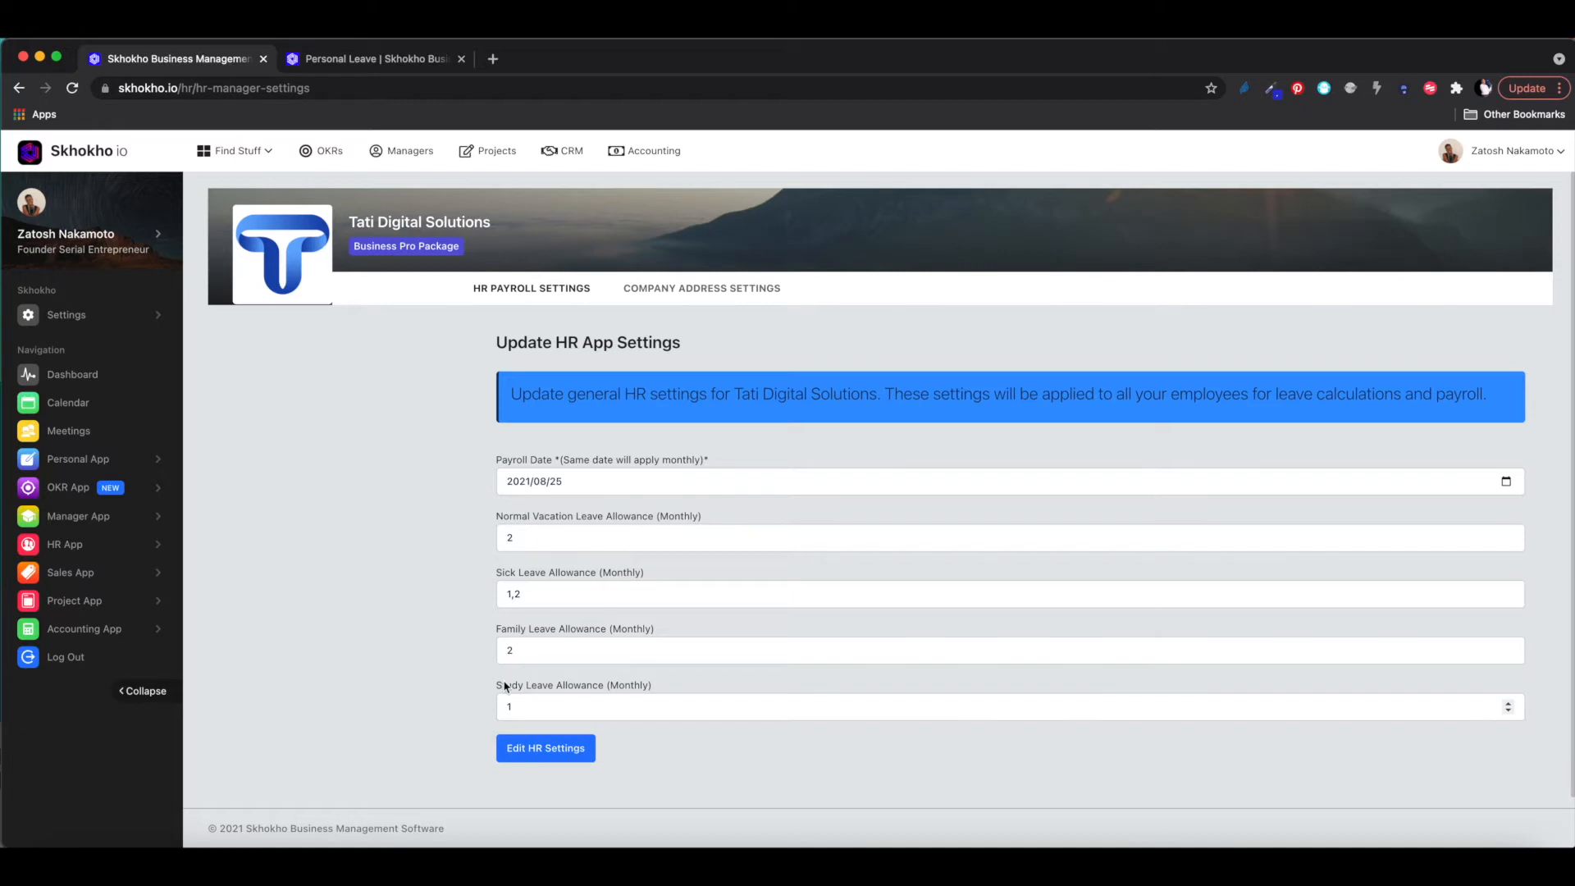
{"action": "left_click", "coordinate": [102, 545]}
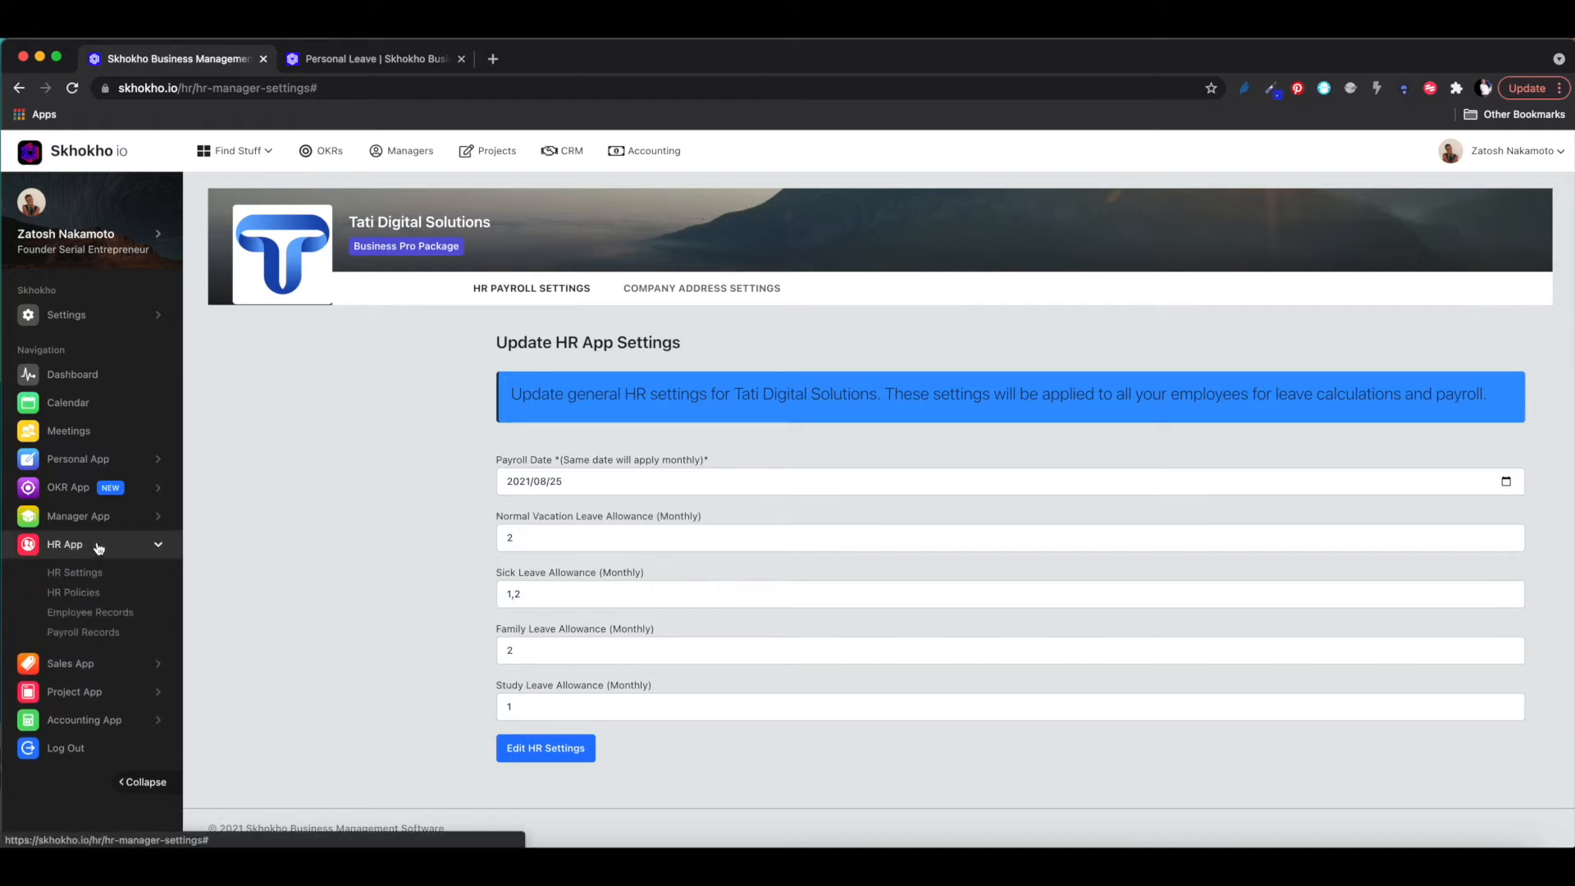
- Look at Employee Records, then open Payroll Records with salaries and deductions
{"action": "left_click", "coordinate": [79, 617]}
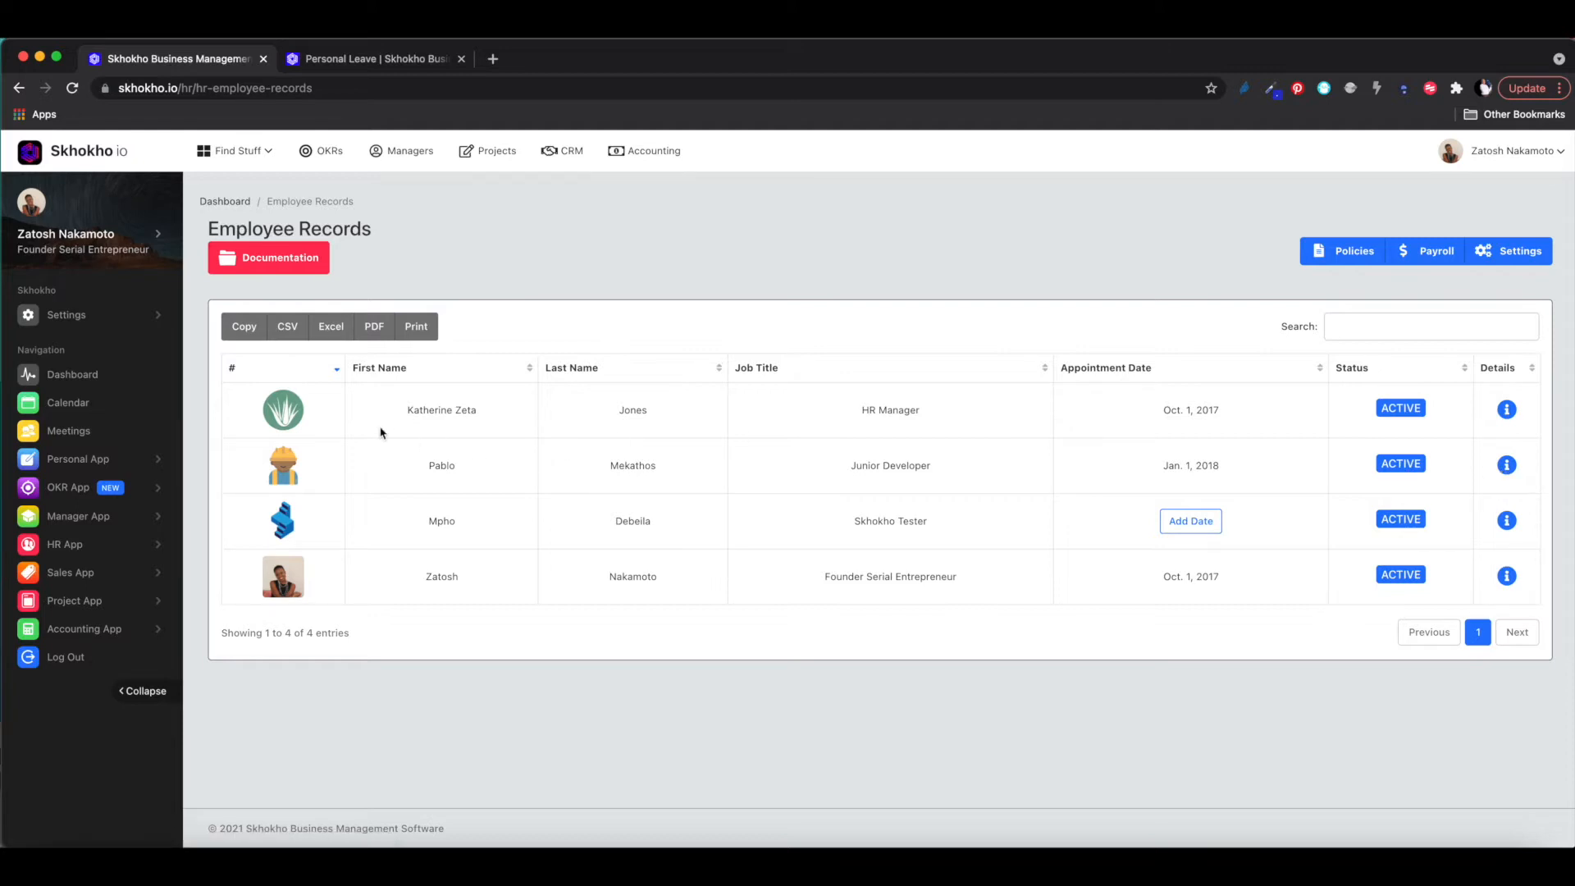
{"action": "left_click", "coordinate": [97, 546]}
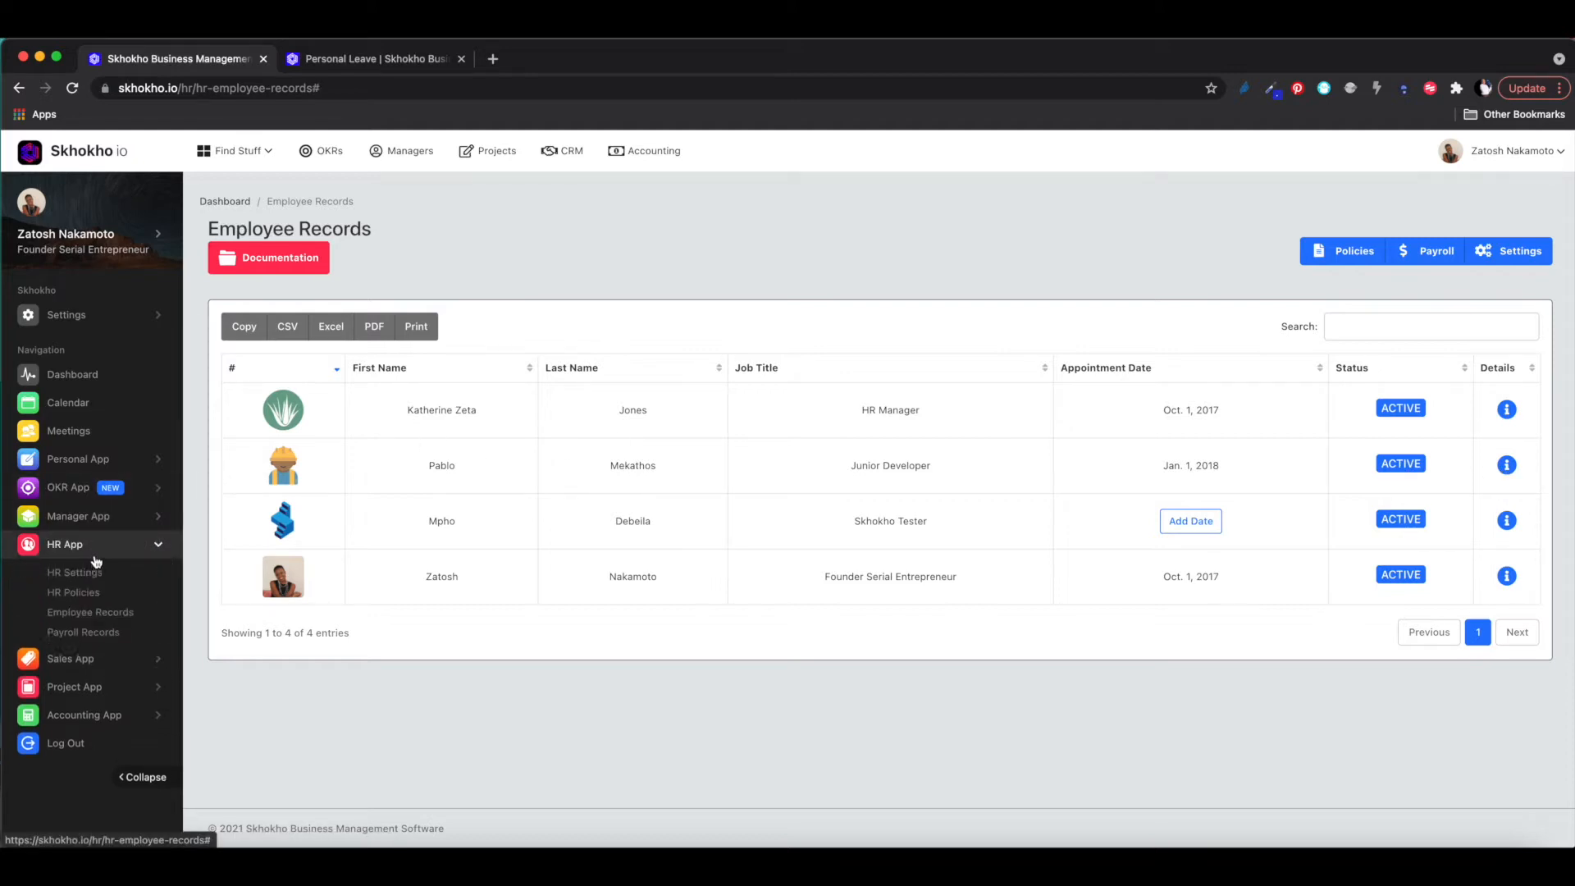
{"action": "left_click", "coordinate": [82, 633]}
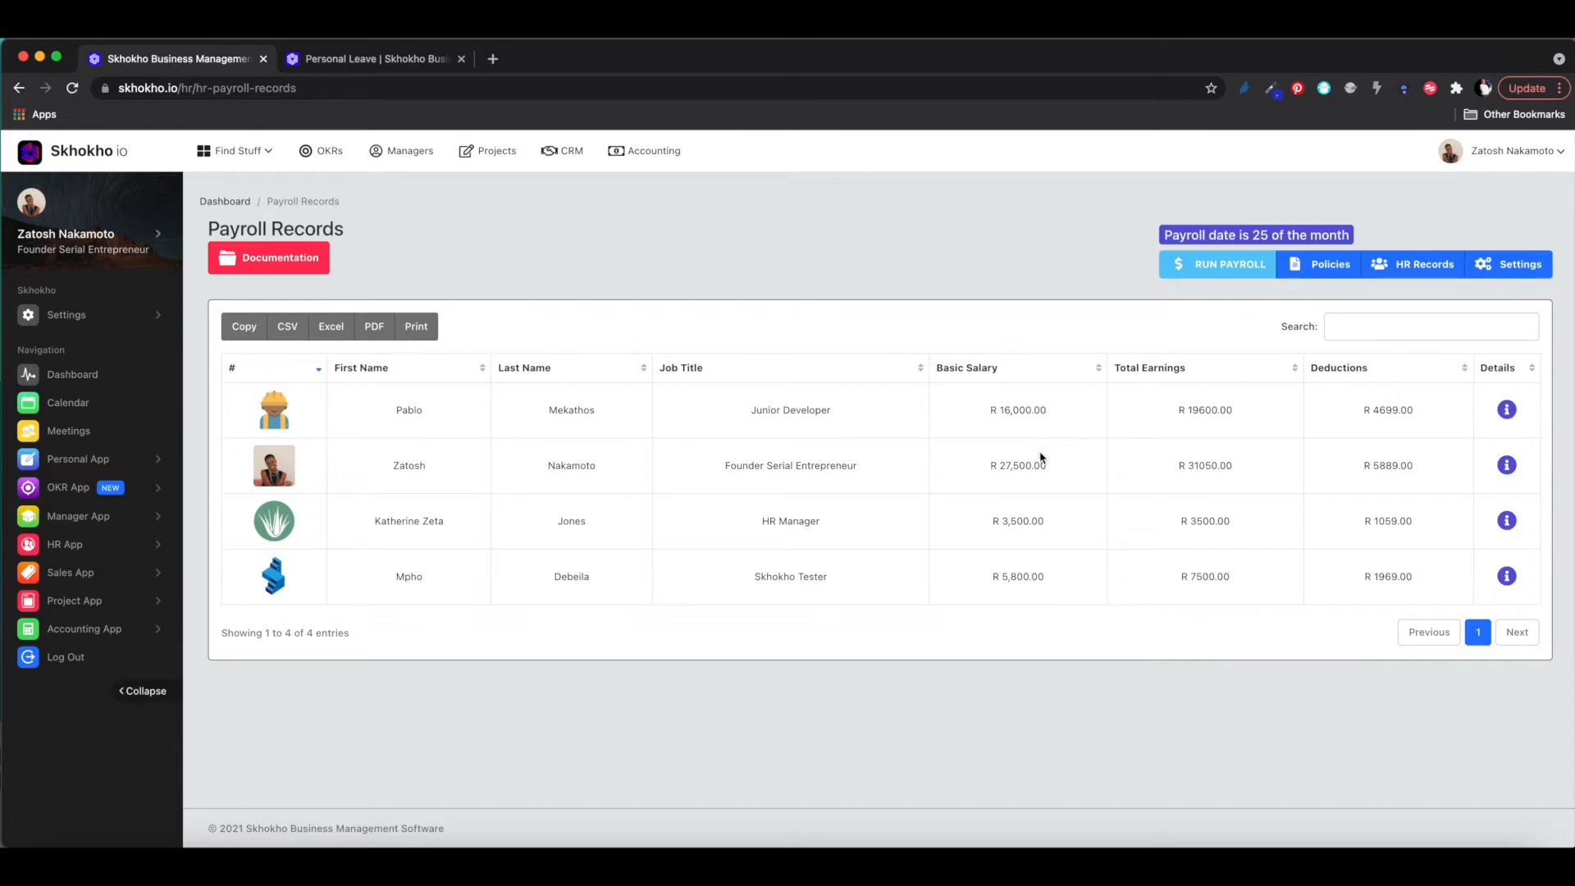
- Change the Junior Developer's Basic Salary from 16,000.00 to 20,000.00 in payroll details
{"action": "left_click", "coordinate": [1506, 410]}
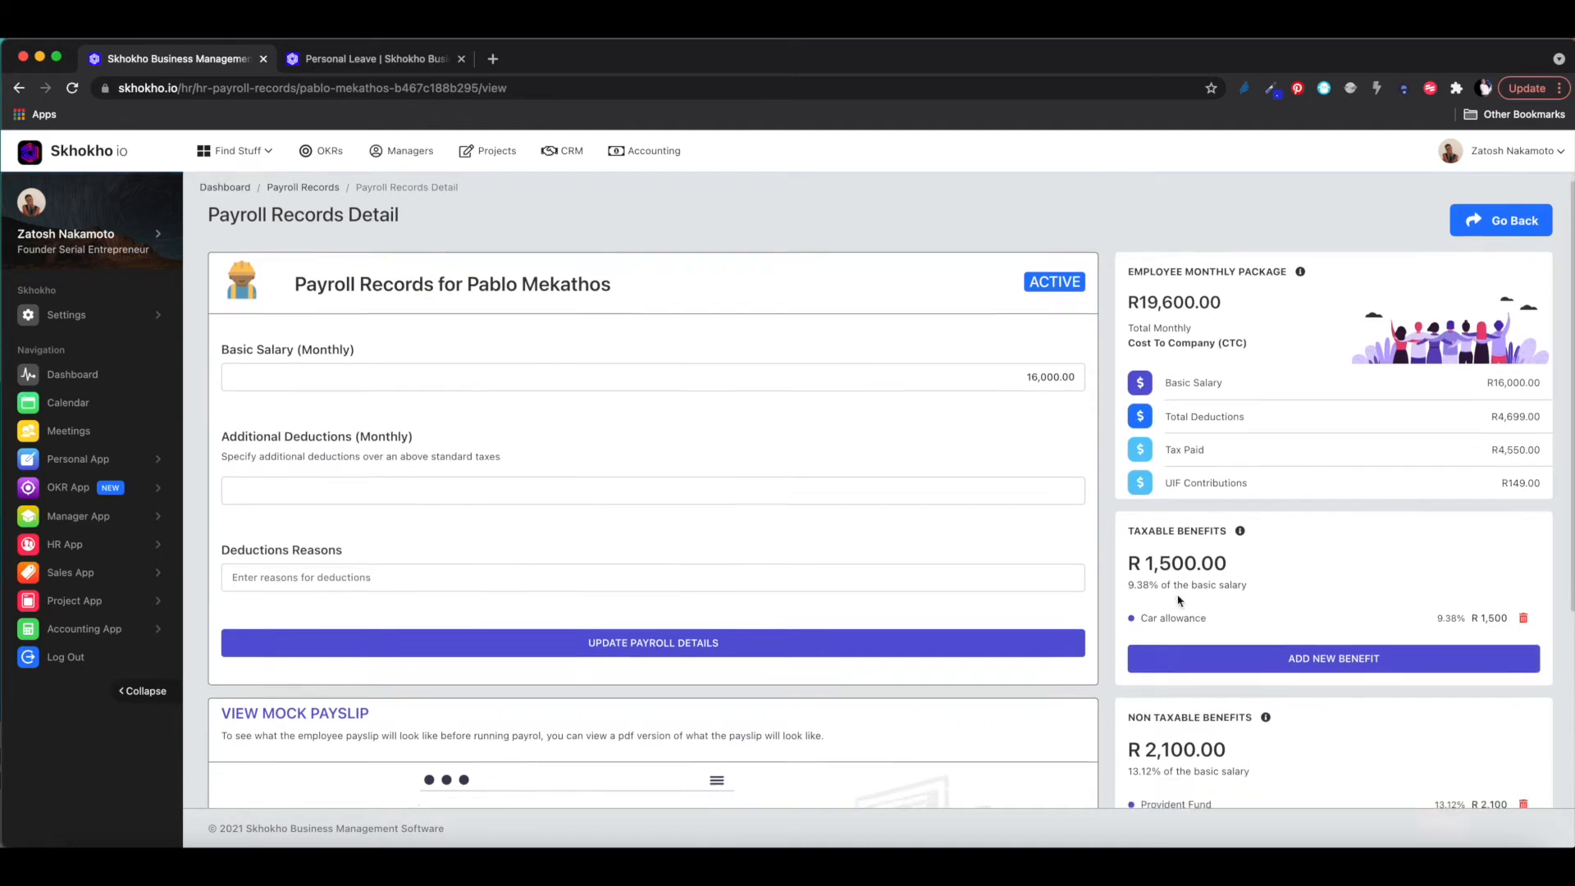
{"action": "scroll", "coordinate": [1181, 596], "scroll_direction": "down", "scroll_amount": 3}
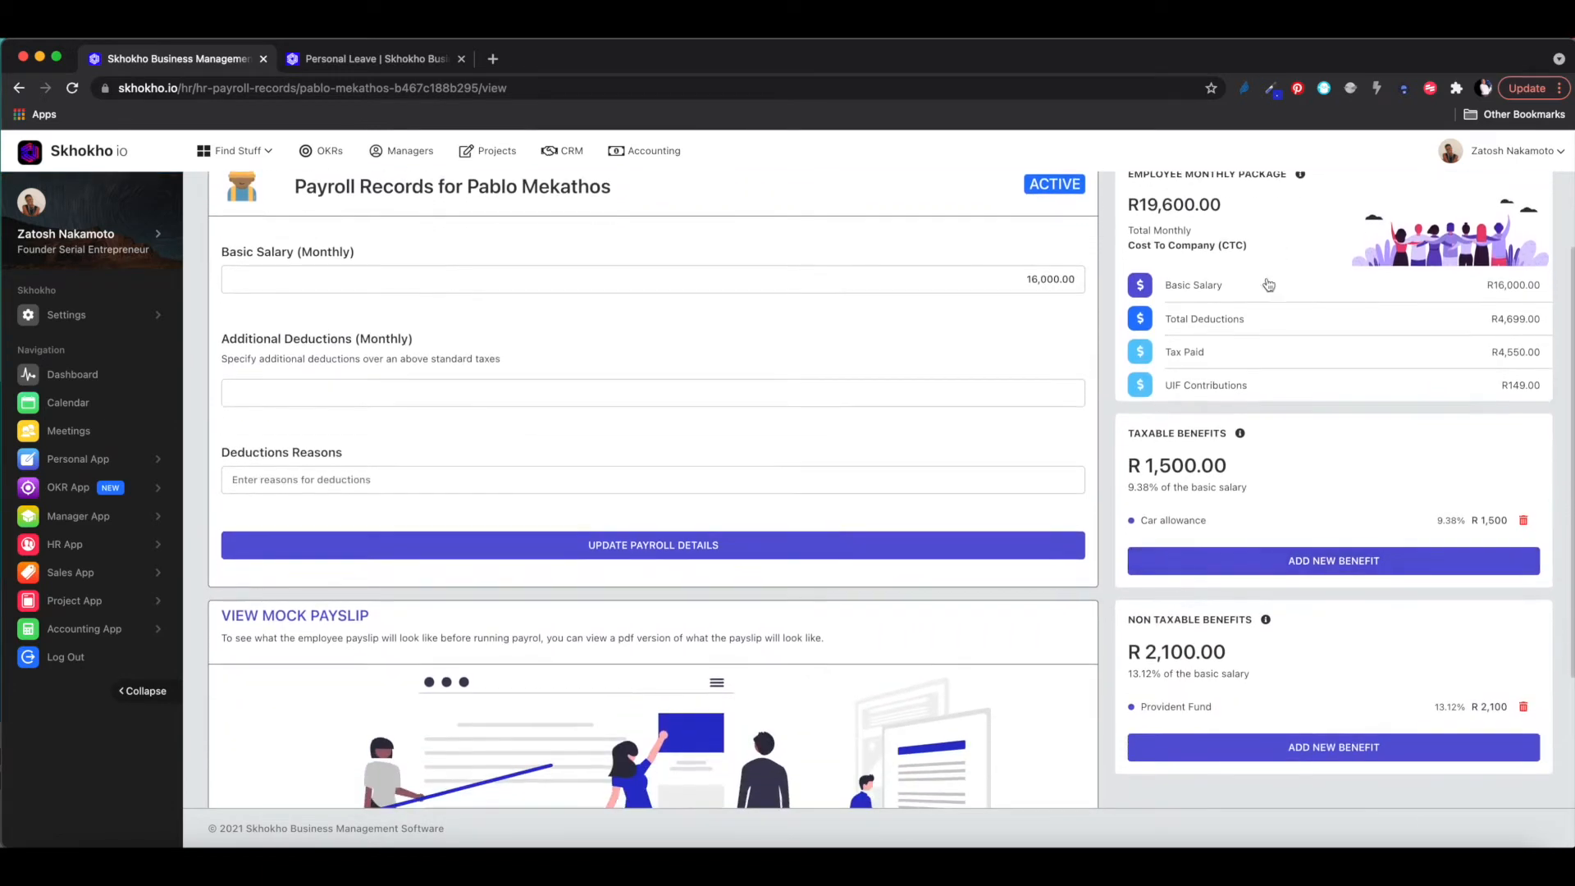
{"action": "scroll", "coordinate": [1210, 402], "scroll_direction": "up", "scroll_amount": 3}
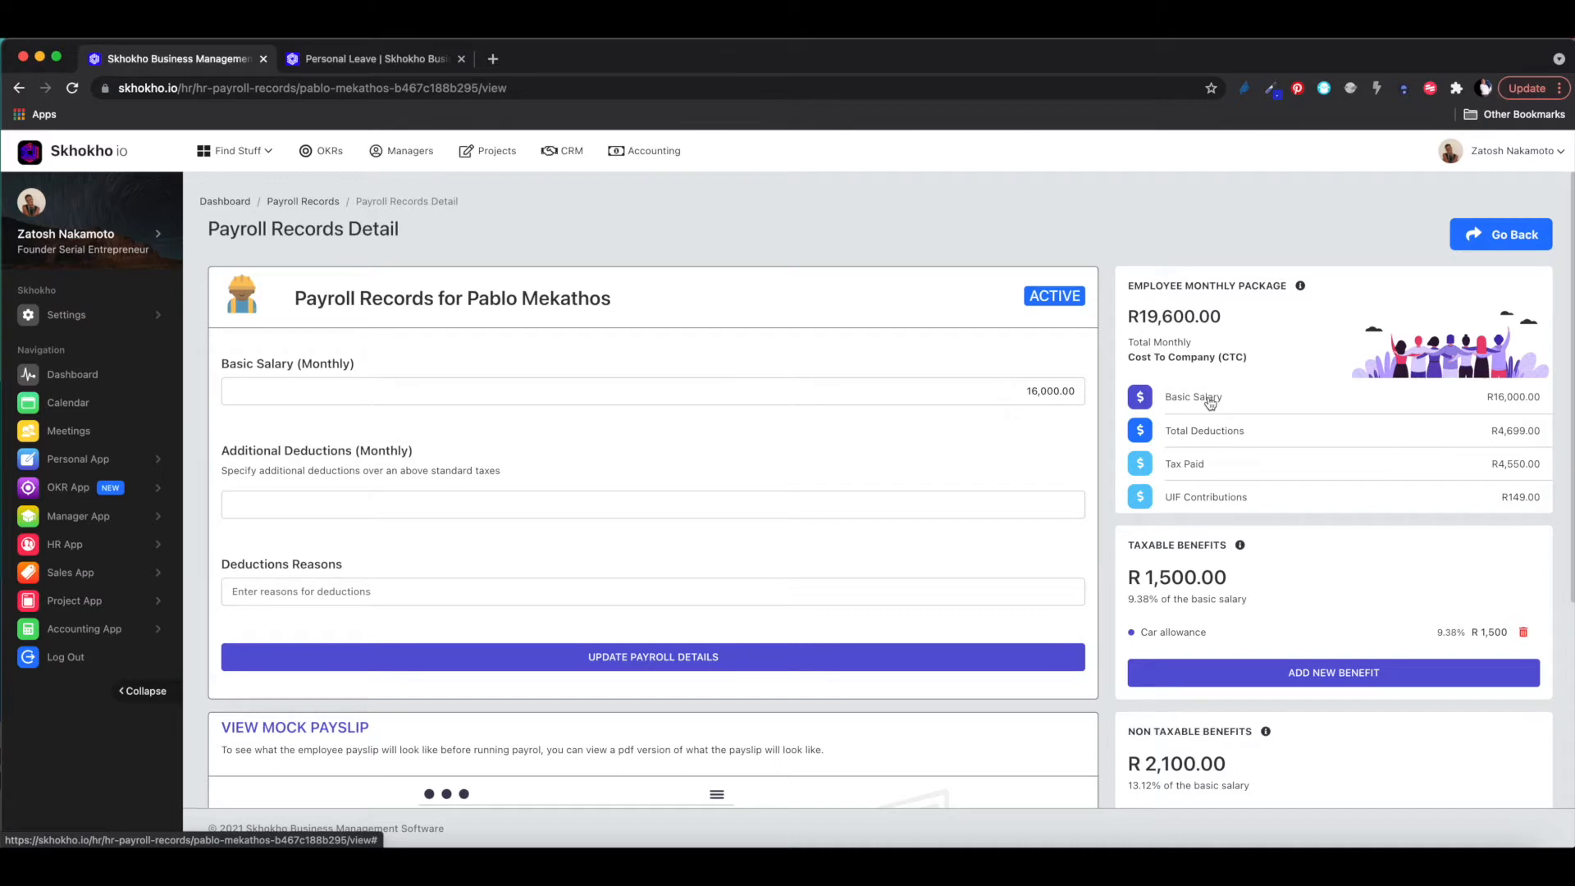
{"action": "left_click_drag", "start_coordinate": [1006, 387], "coordinate": [1145, 399]}
{"action": "type", "text": "200000"}
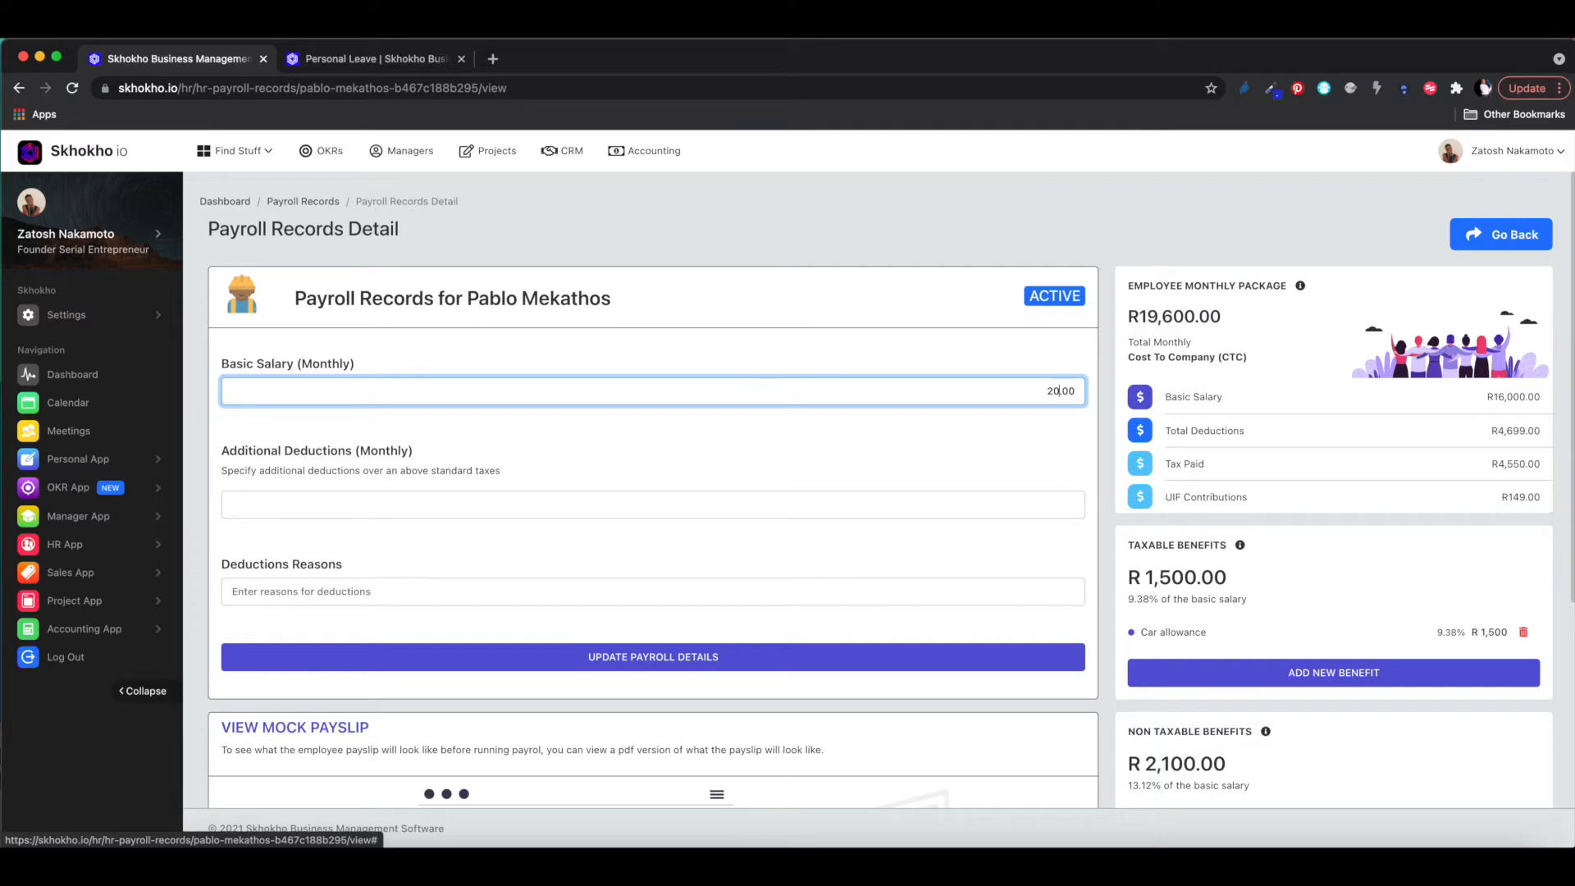
{"action": "key", "text": "BackSpace"}
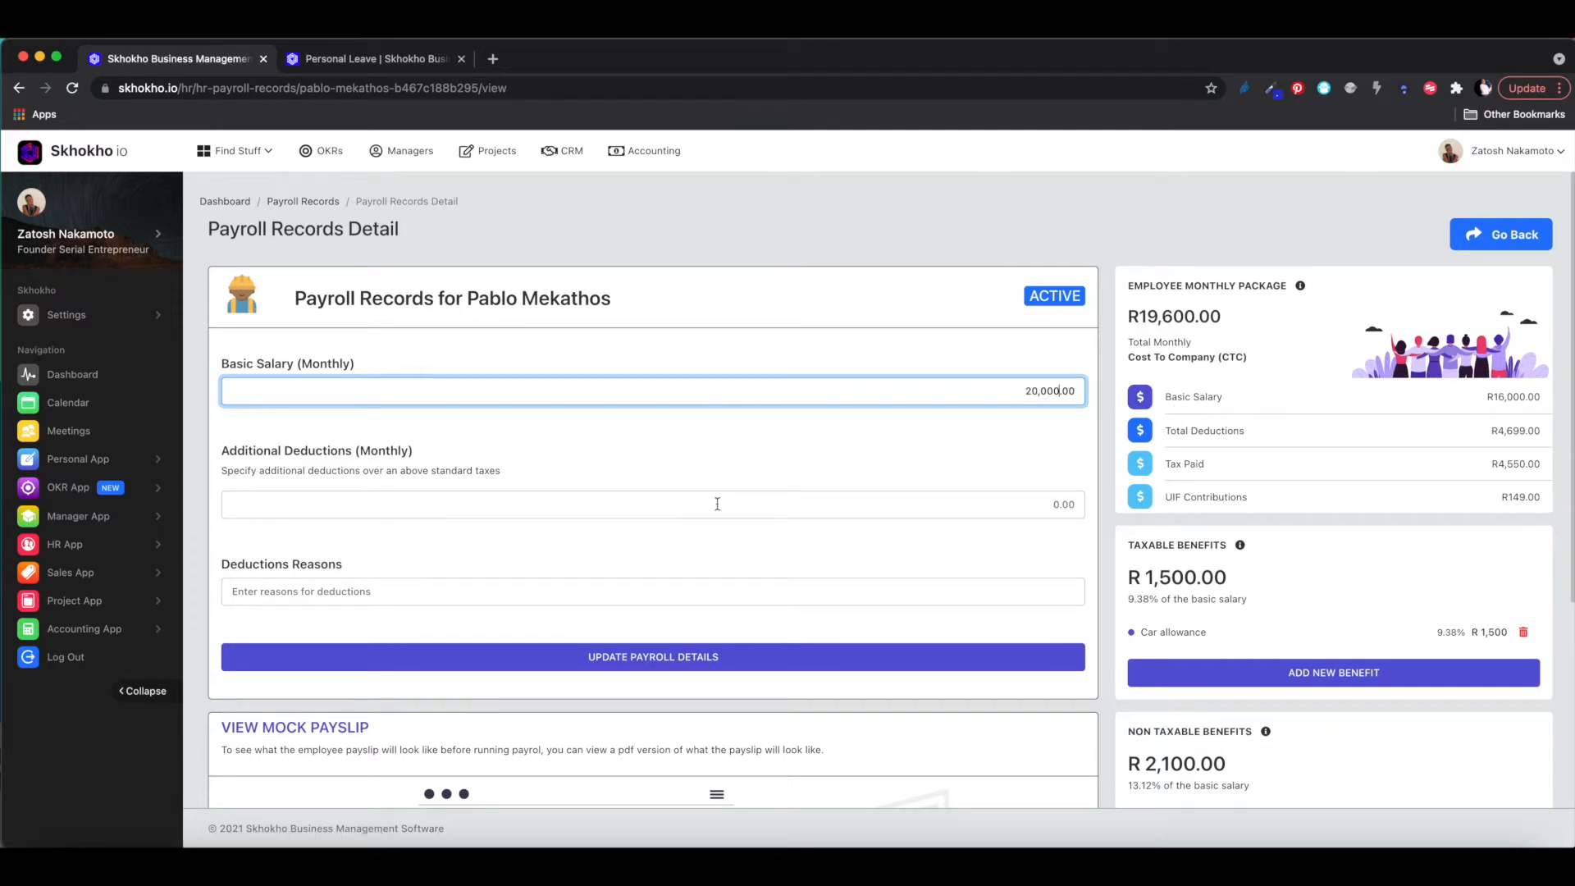
{"action": "scroll", "coordinate": [722, 505], "scroll_direction": "down", "scroll_amount": 2}
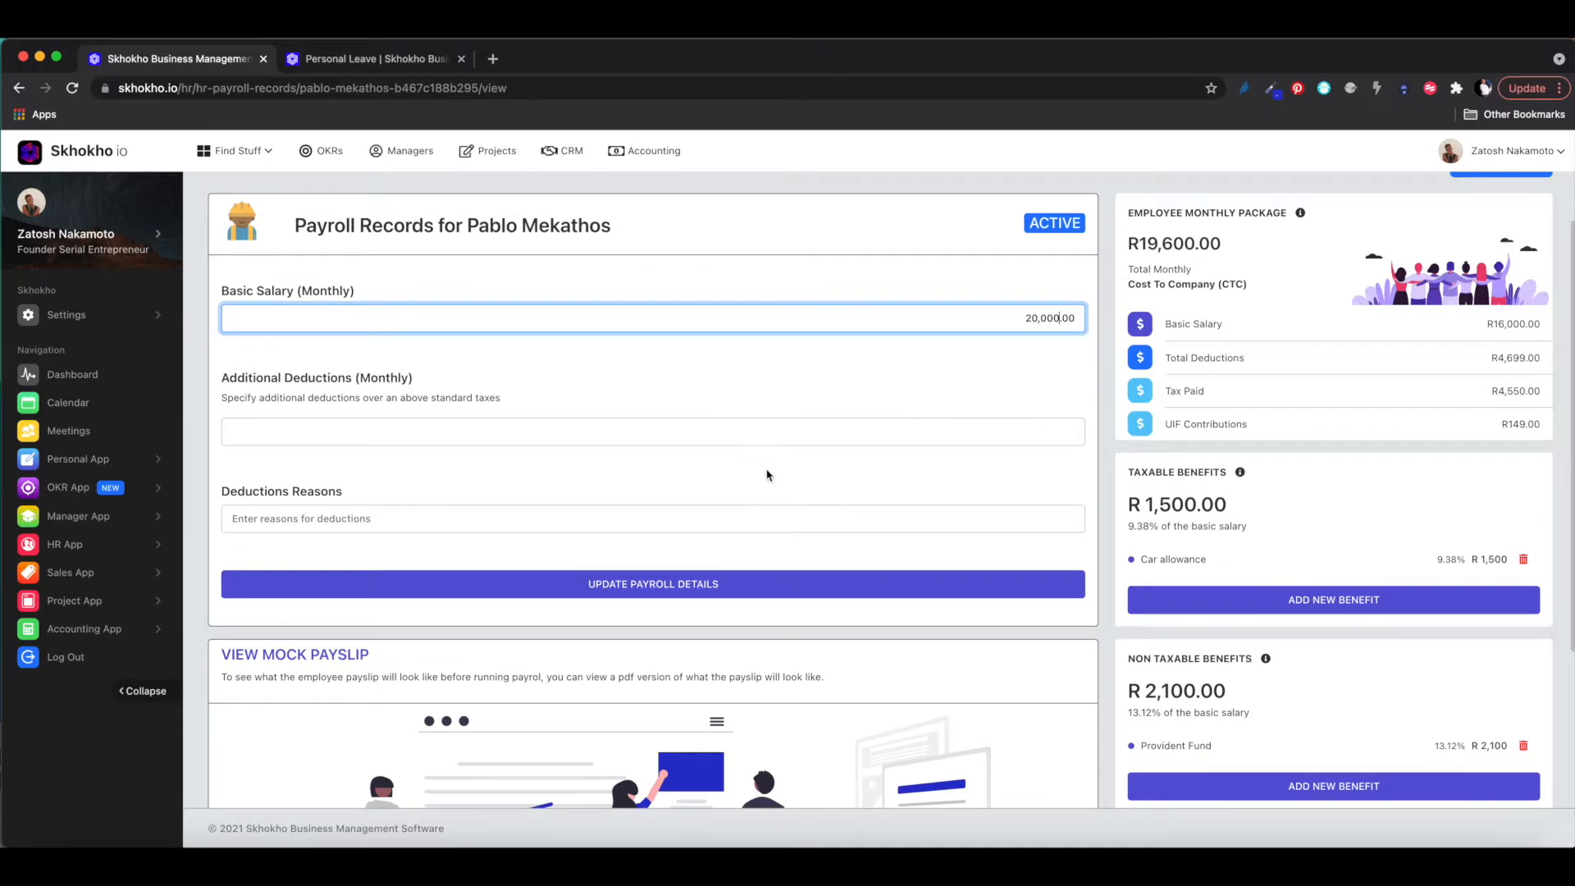
{"action": "scroll", "coordinate": [767, 479], "scroll_direction": "up", "scroll_amount": 2}
{"action": "scroll", "coordinate": [768, 475], "scroll_direction": "down", "scroll_amount": 6}
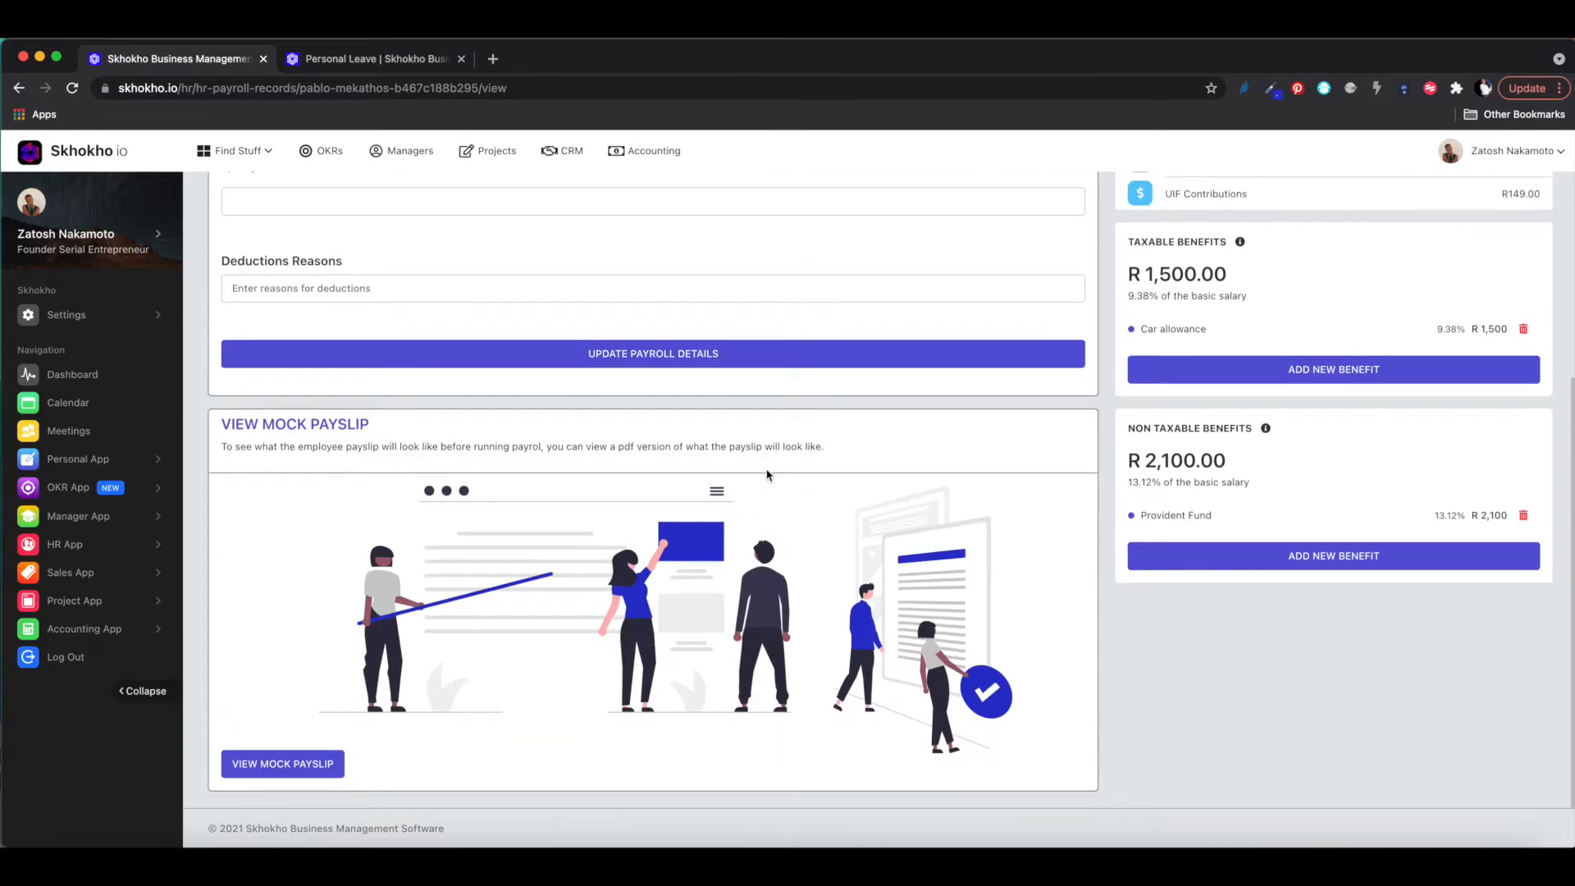
{"action": "scroll", "coordinate": [767, 475], "scroll_direction": "up", "scroll_amount": 6}
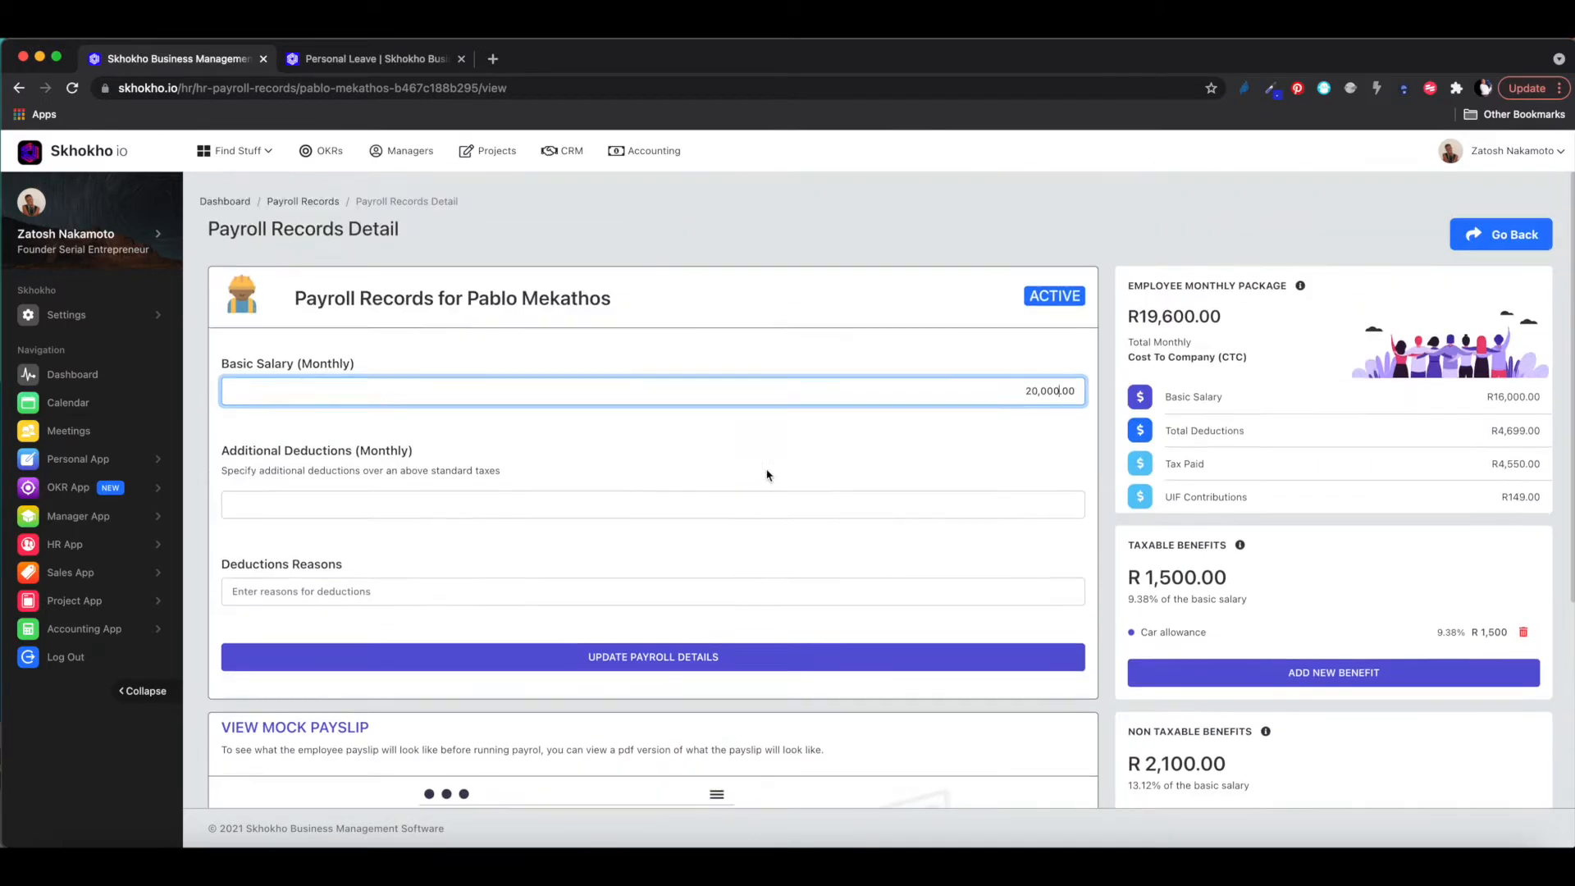
- Save the Junior Developer's R20,000.00 basic salary and dismiss the success confirmation
{"action": "left_click", "coordinate": [673, 659]}
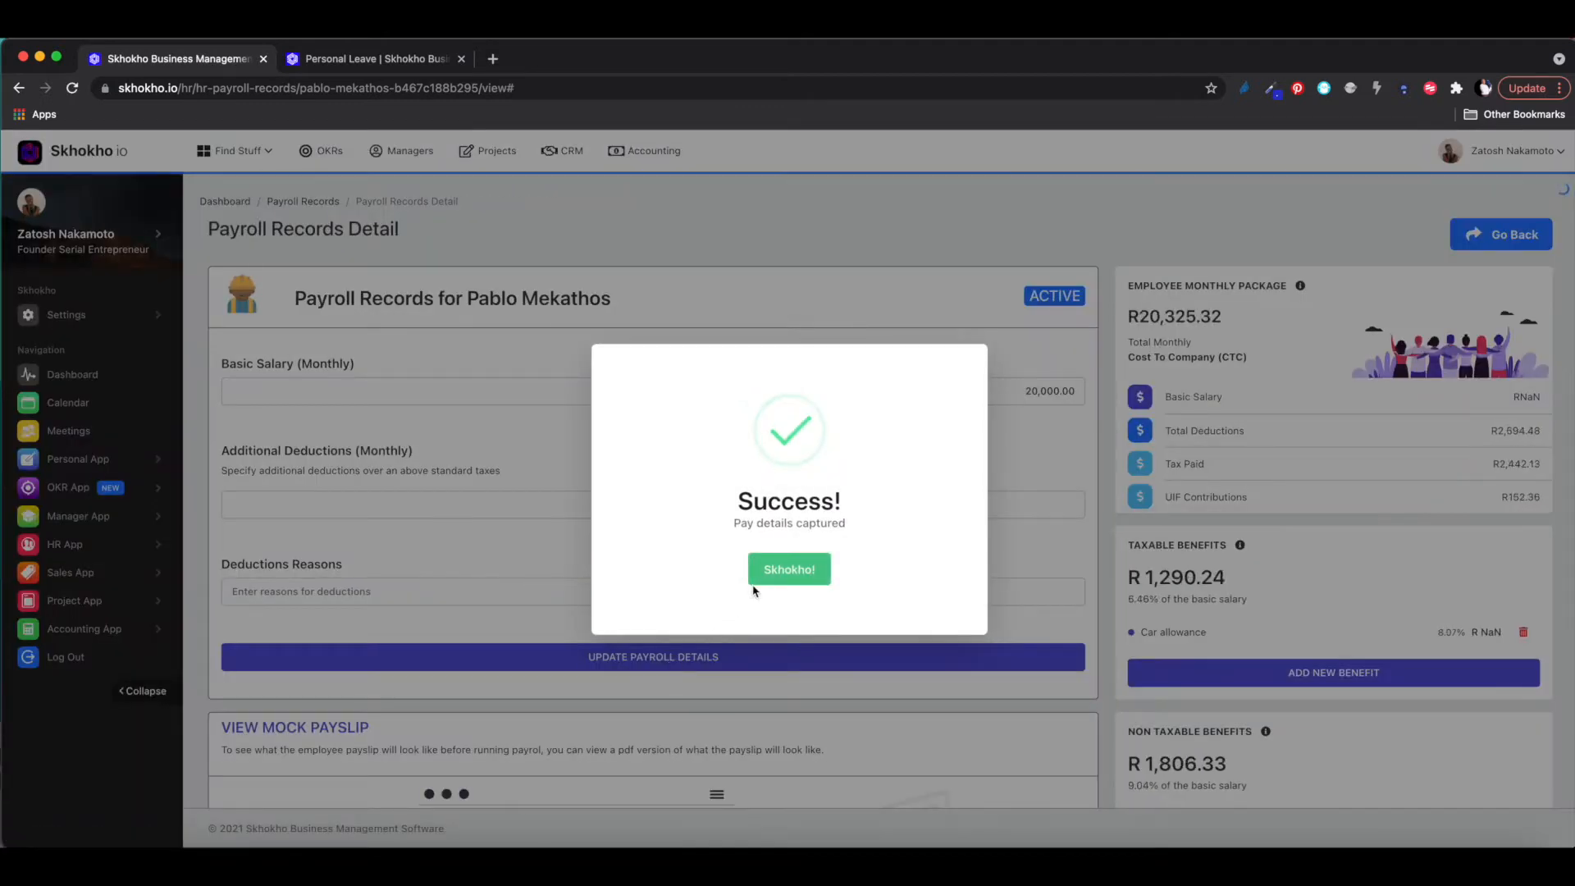
{"action": "left_click", "coordinate": [784, 575]}
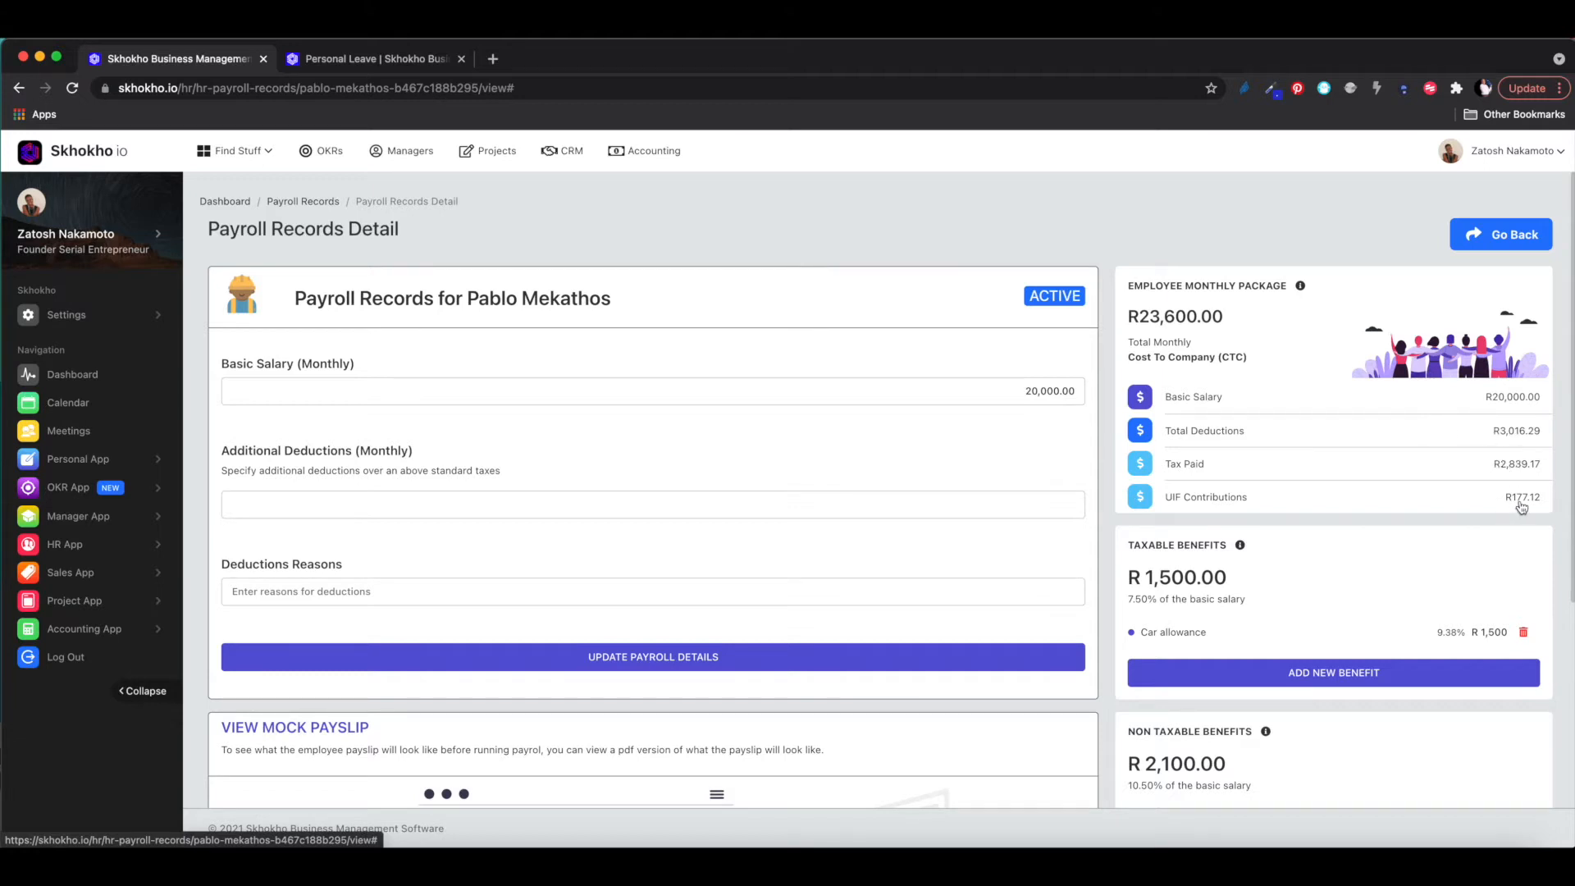
{"action": "scroll", "coordinate": [1477, 550], "scroll_direction": "down", "scroll_amount": 3}
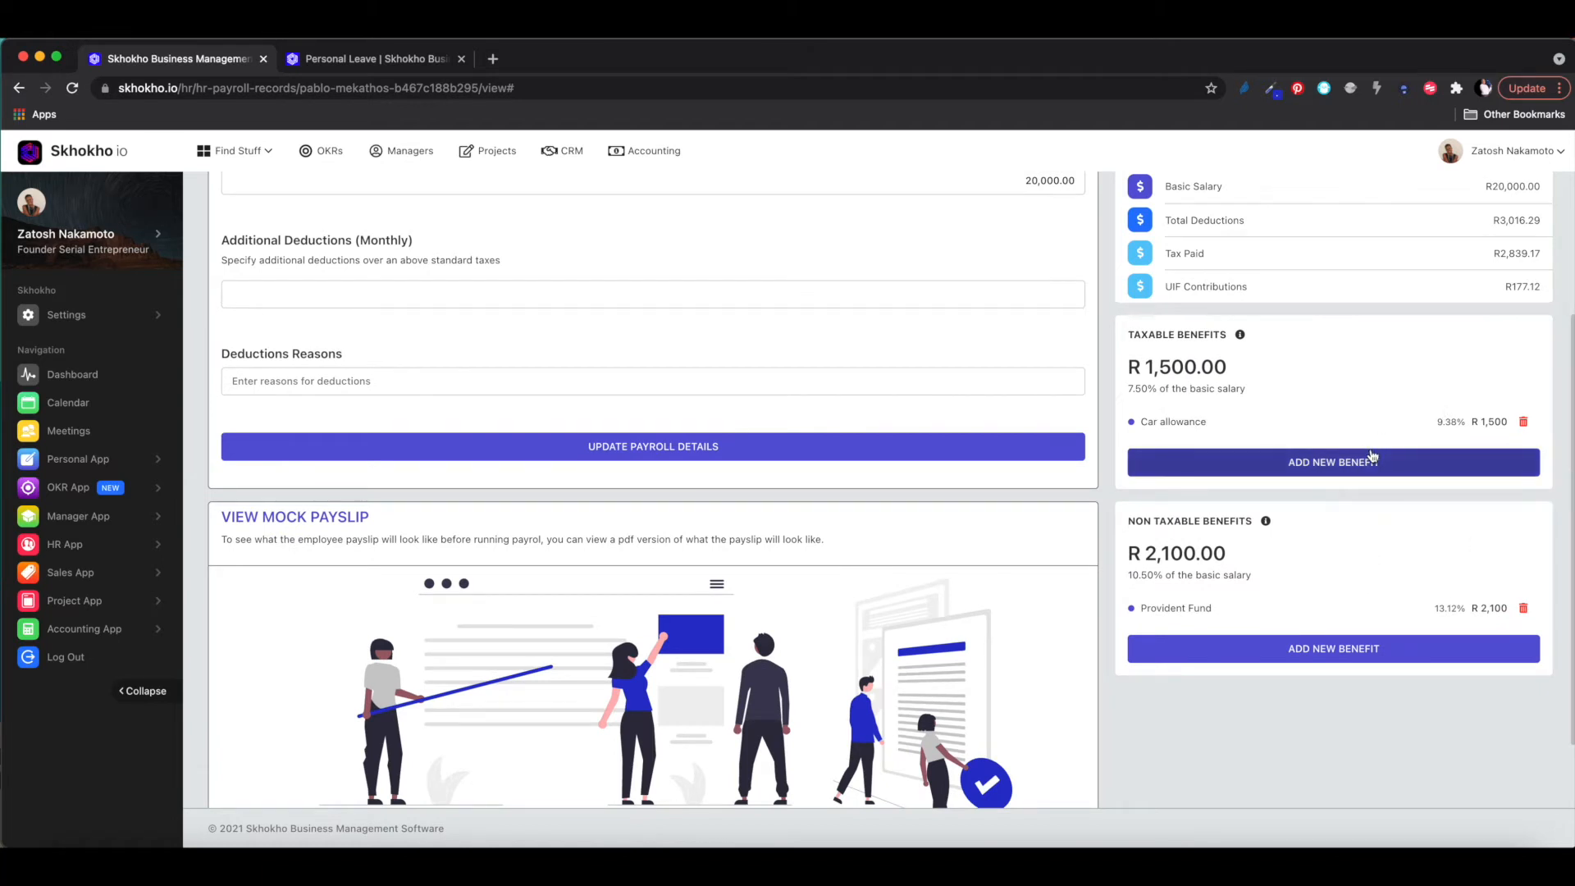
{"action": "scroll", "coordinate": [1346, 552], "scroll_direction": "down", "scroll_amount": 1}
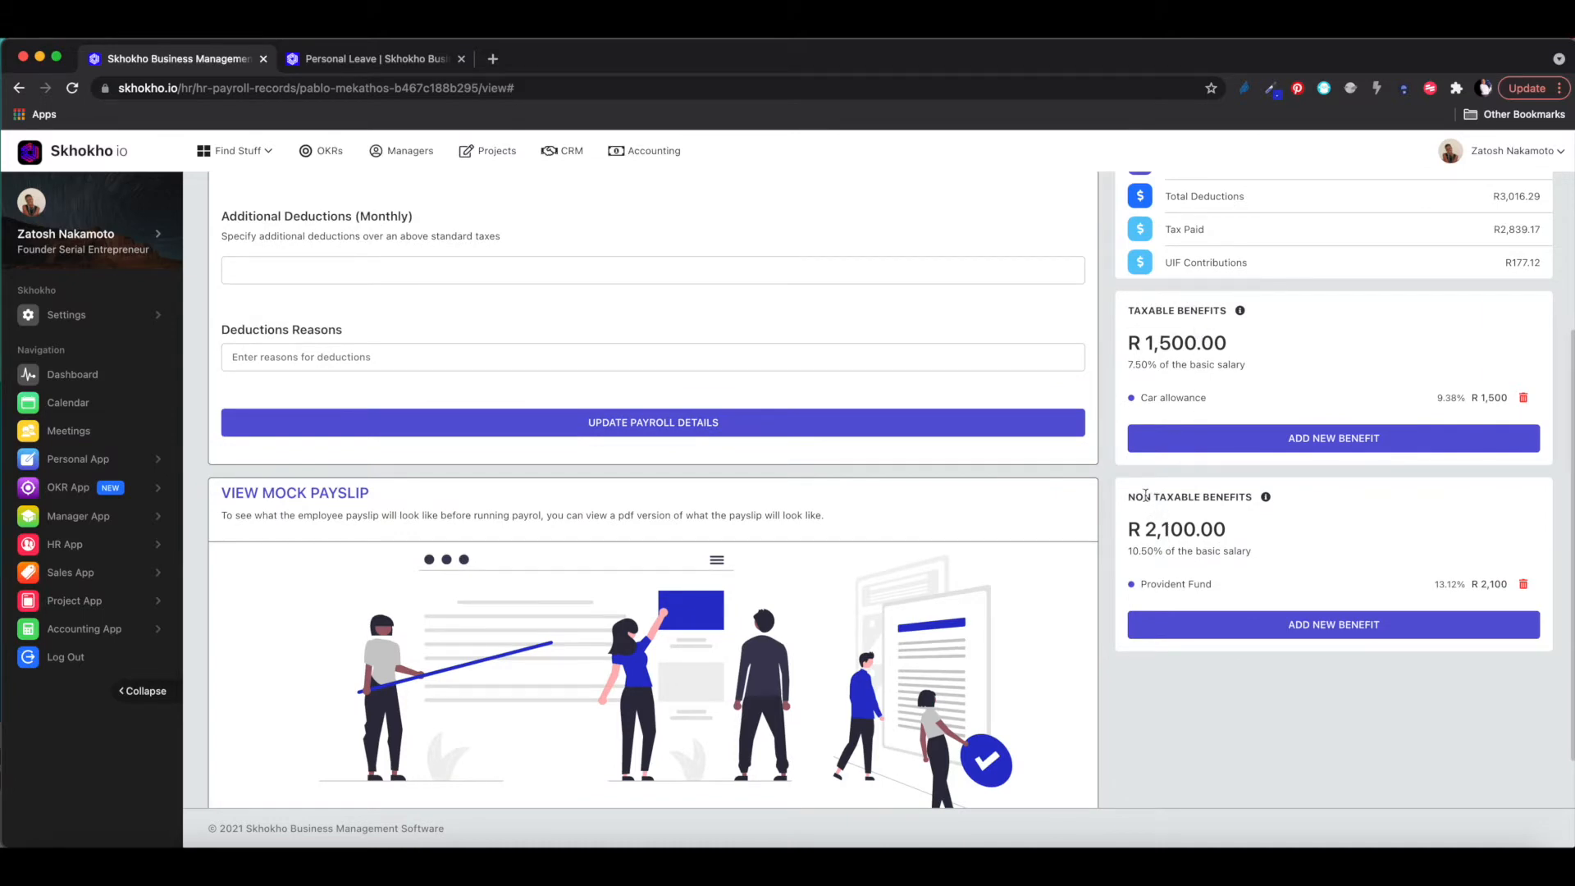
- Review the R23,600.00 package and R3,016.29 deductions, then return to the Payroll Records list
{"action": "scroll", "coordinate": [1146, 496], "scroll_direction": "up", "scroll_amount": 5}
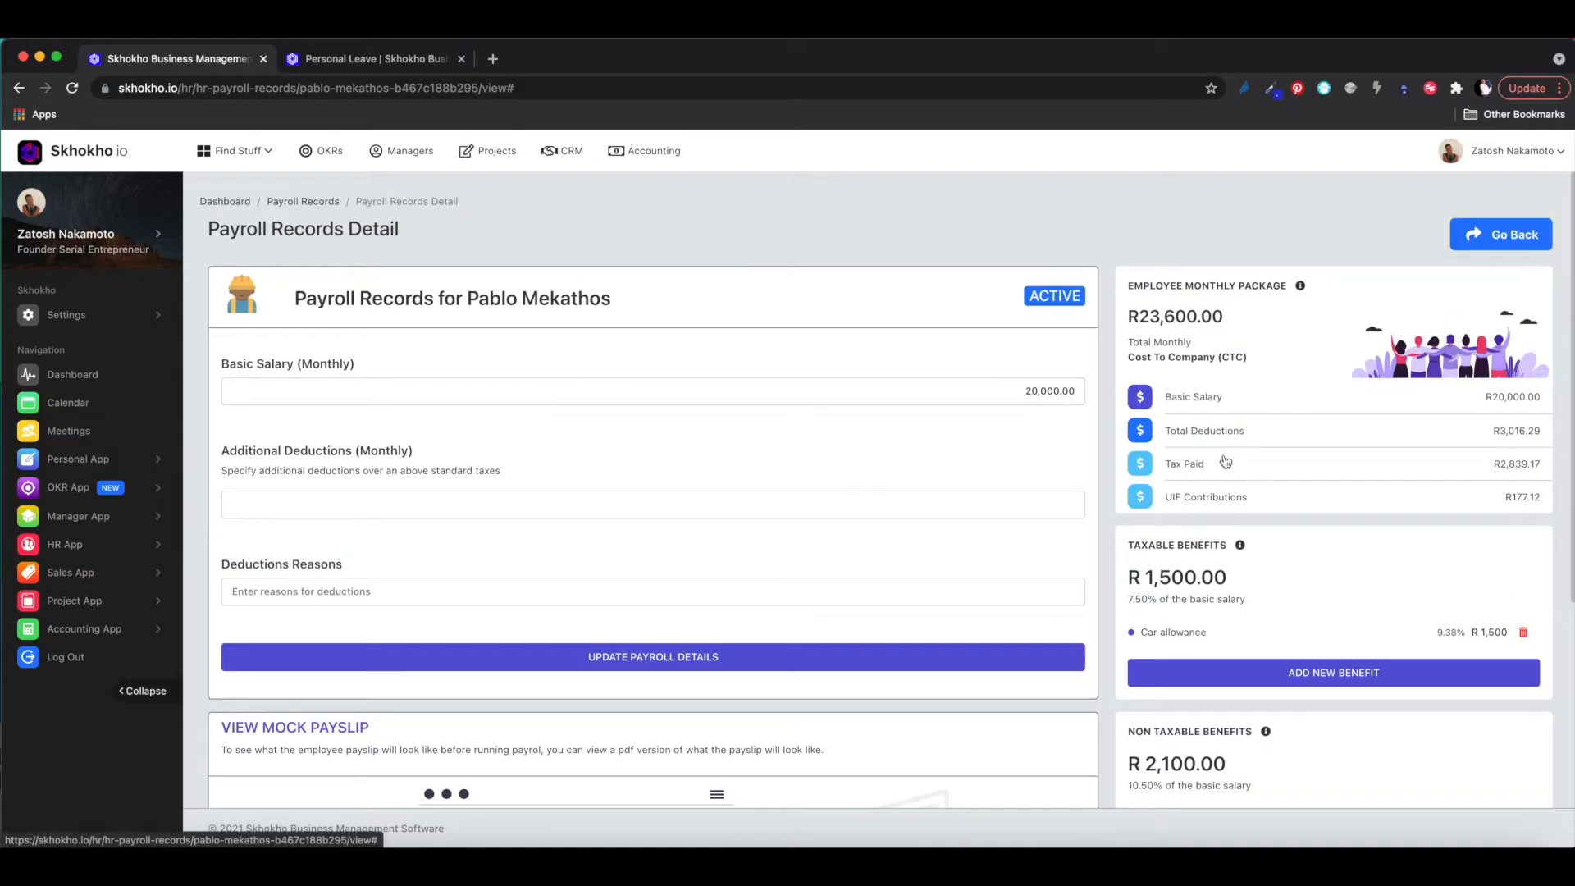
{"action": "scroll", "coordinate": [1226, 461], "scroll_direction": "down", "scroll_amount": 1}
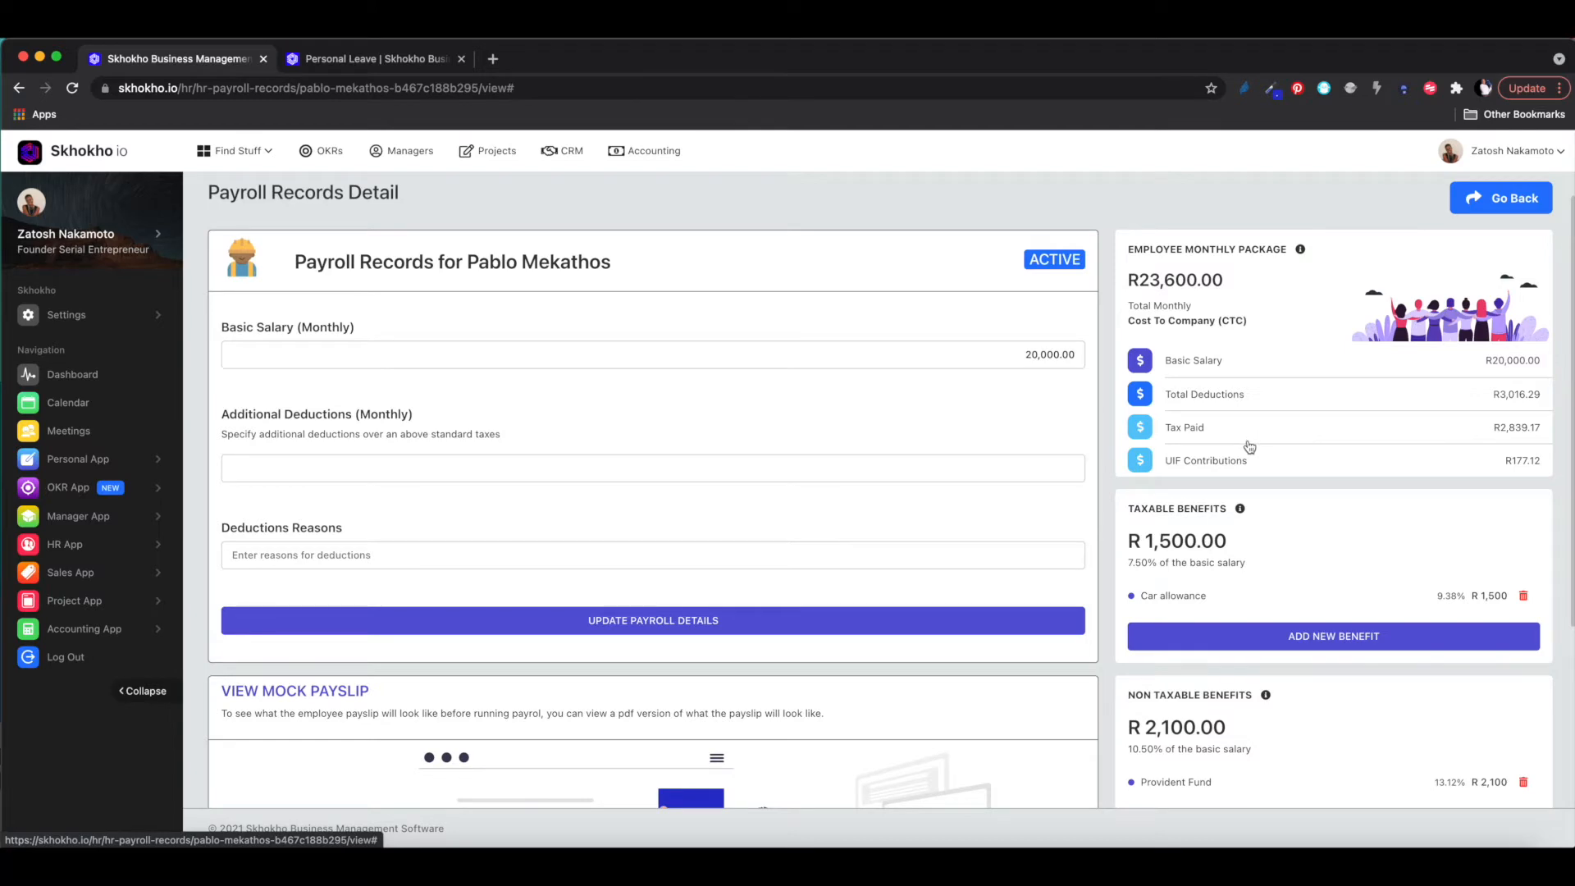
{"action": "scroll", "coordinate": [1247, 448], "scroll_direction": "down", "scroll_amount": 1}
{"action": "scroll", "coordinate": [1248, 447], "scroll_direction": "down", "scroll_amount": 4}
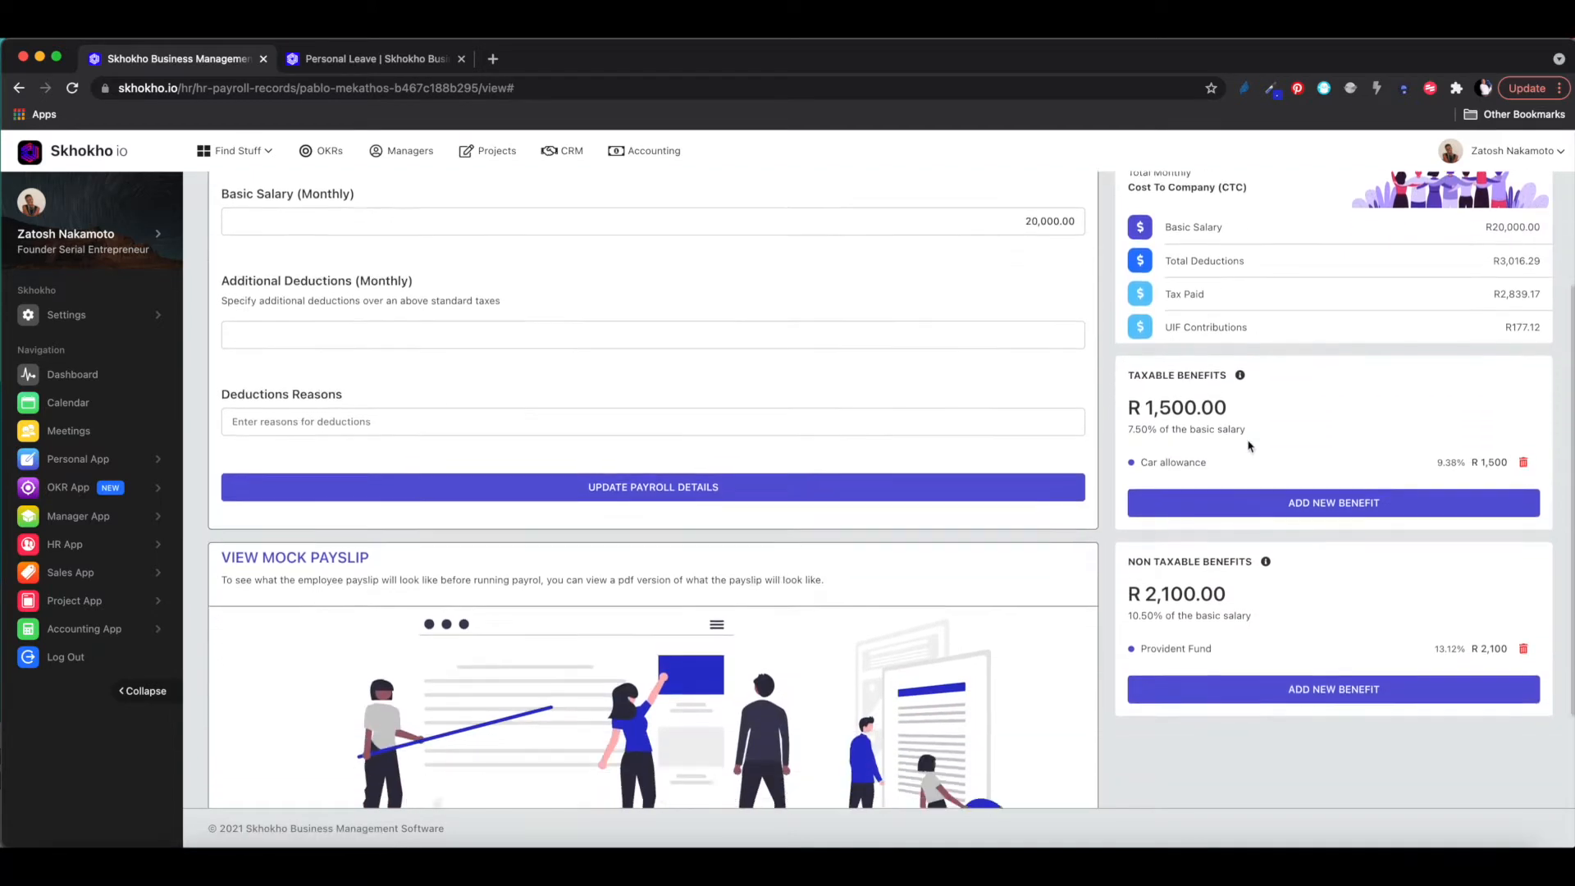
{"action": "scroll", "coordinate": [1248, 448], "scroll_direction": "down", "scroll_amount": 1}
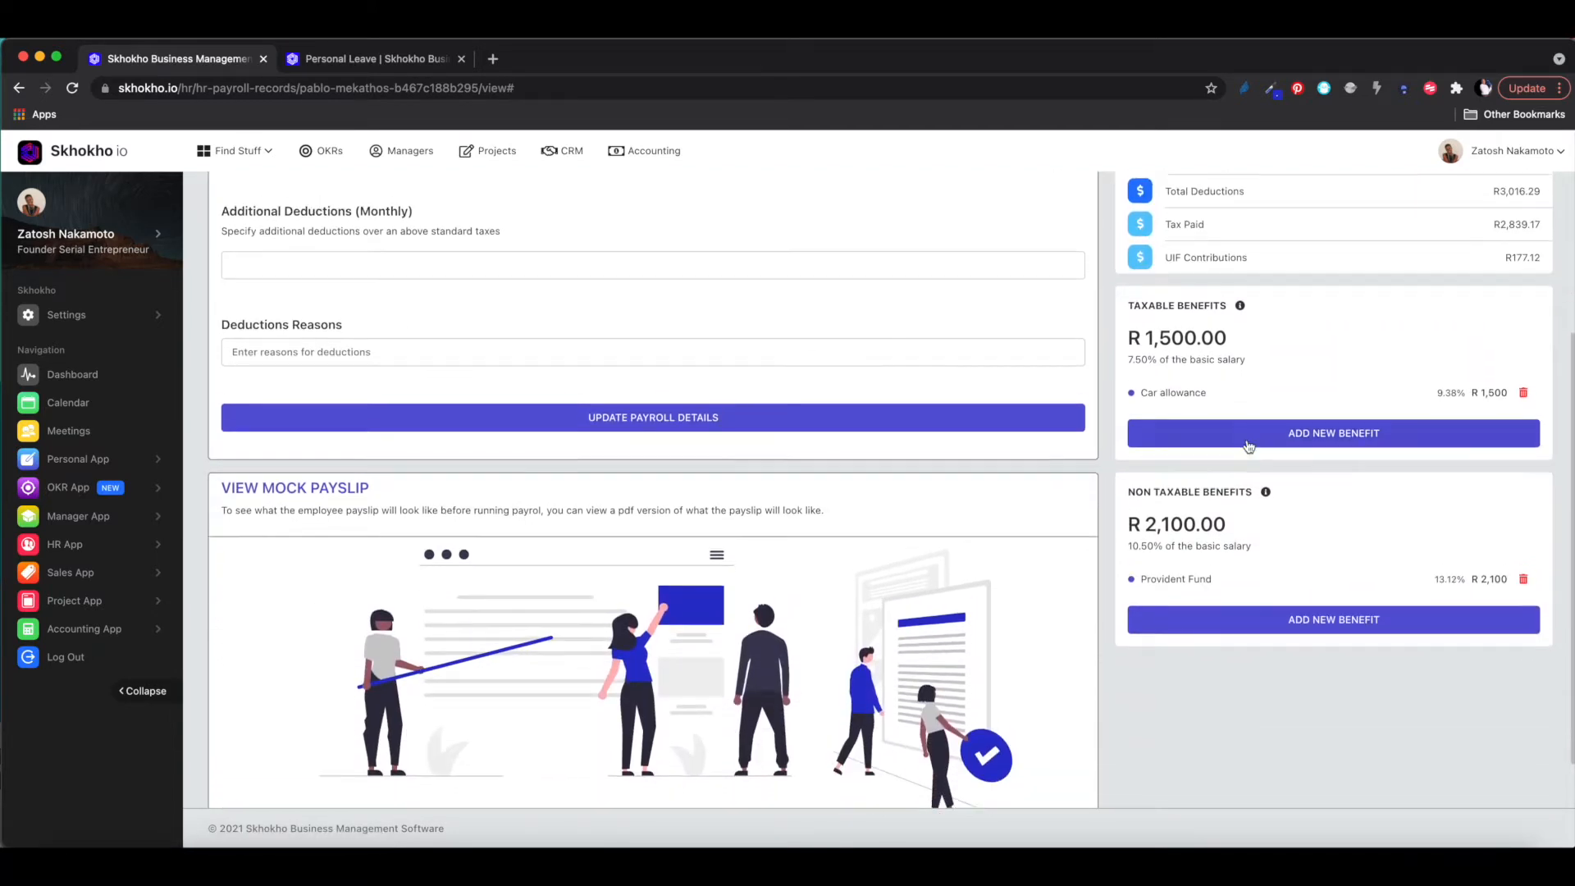
{"action": "scroll", "coordinate": [1248, 447], "scroll_direction": "up", "scroll_amount": 6}
{"action": "scroll", "coordinate": [1248, 448], "scroll_direction": "down", "scroll_amount": 1}
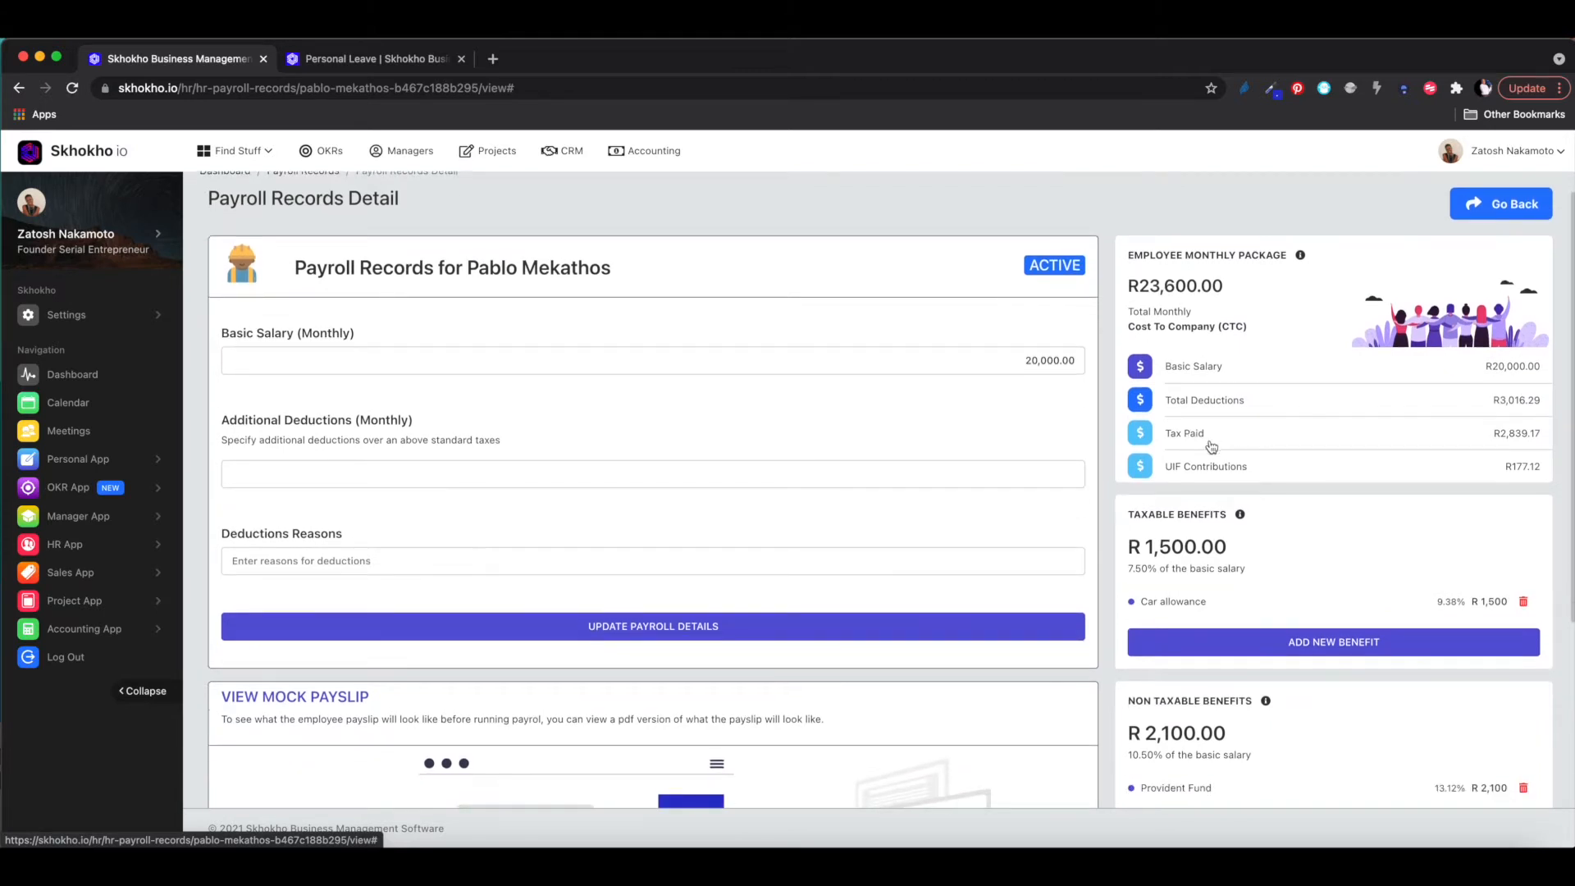
{"action": "scroll", "coordinate": [1213, 447], "scroll_direction": "down", "scroll_amount": 2}
{"action": "scroll", "coordinate": [1212, 445], "scroll_direction": "up", "scroll_amount": 3}
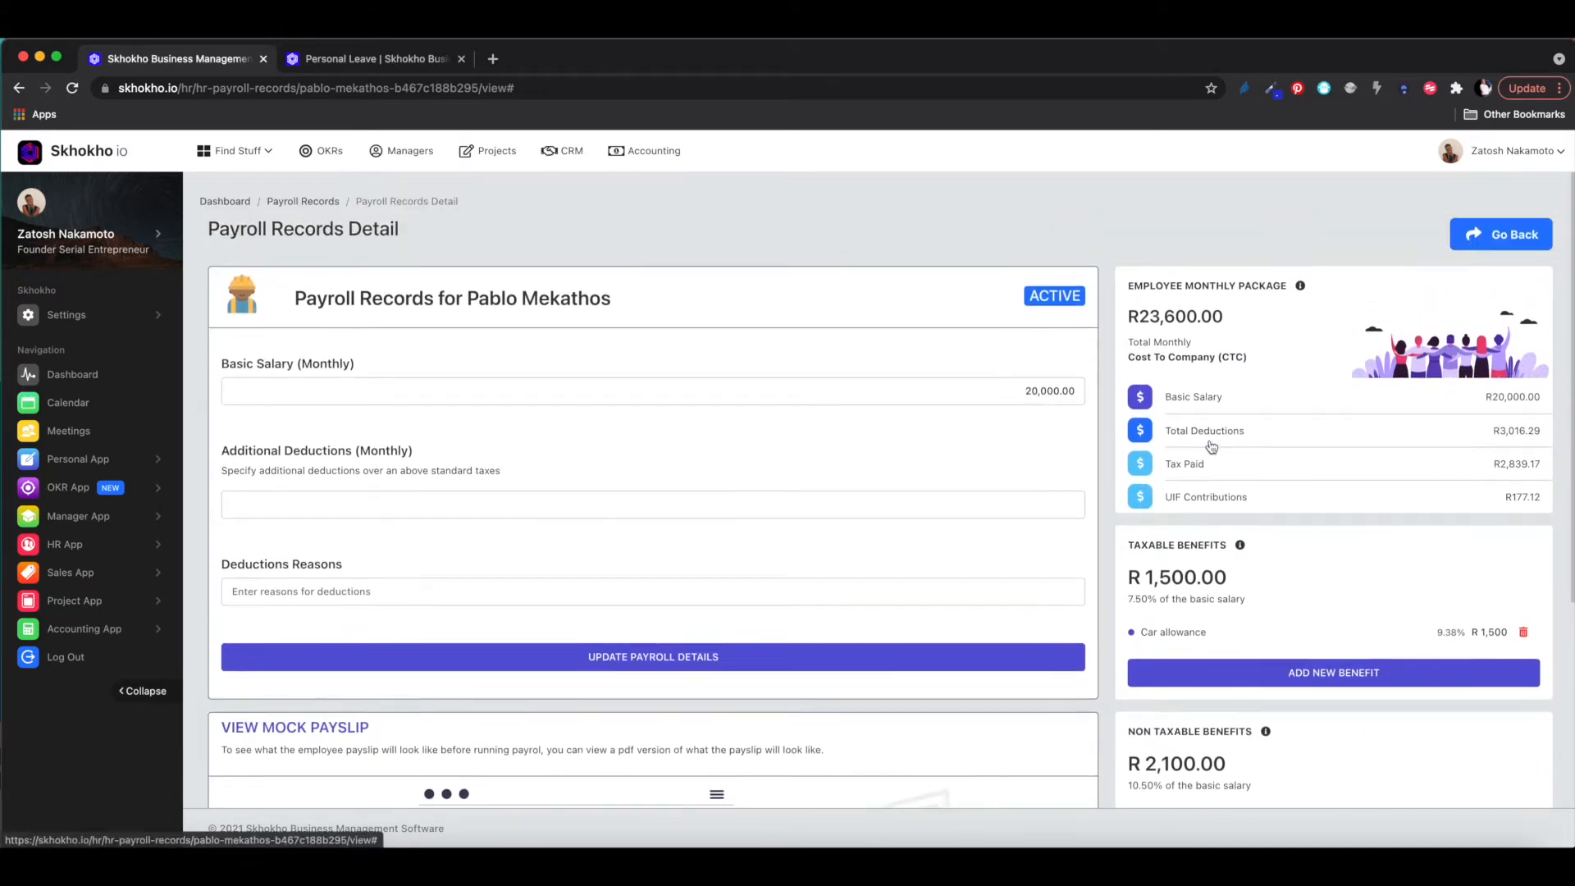
{"action": "scroll", "coordinate": [910, 496], "scroll_direction": "down", "scroll_amount": 3}
{"action": "scroll", "coordinate": [910, 496], "scroll_direction": "down", "scroll_amount": 8}
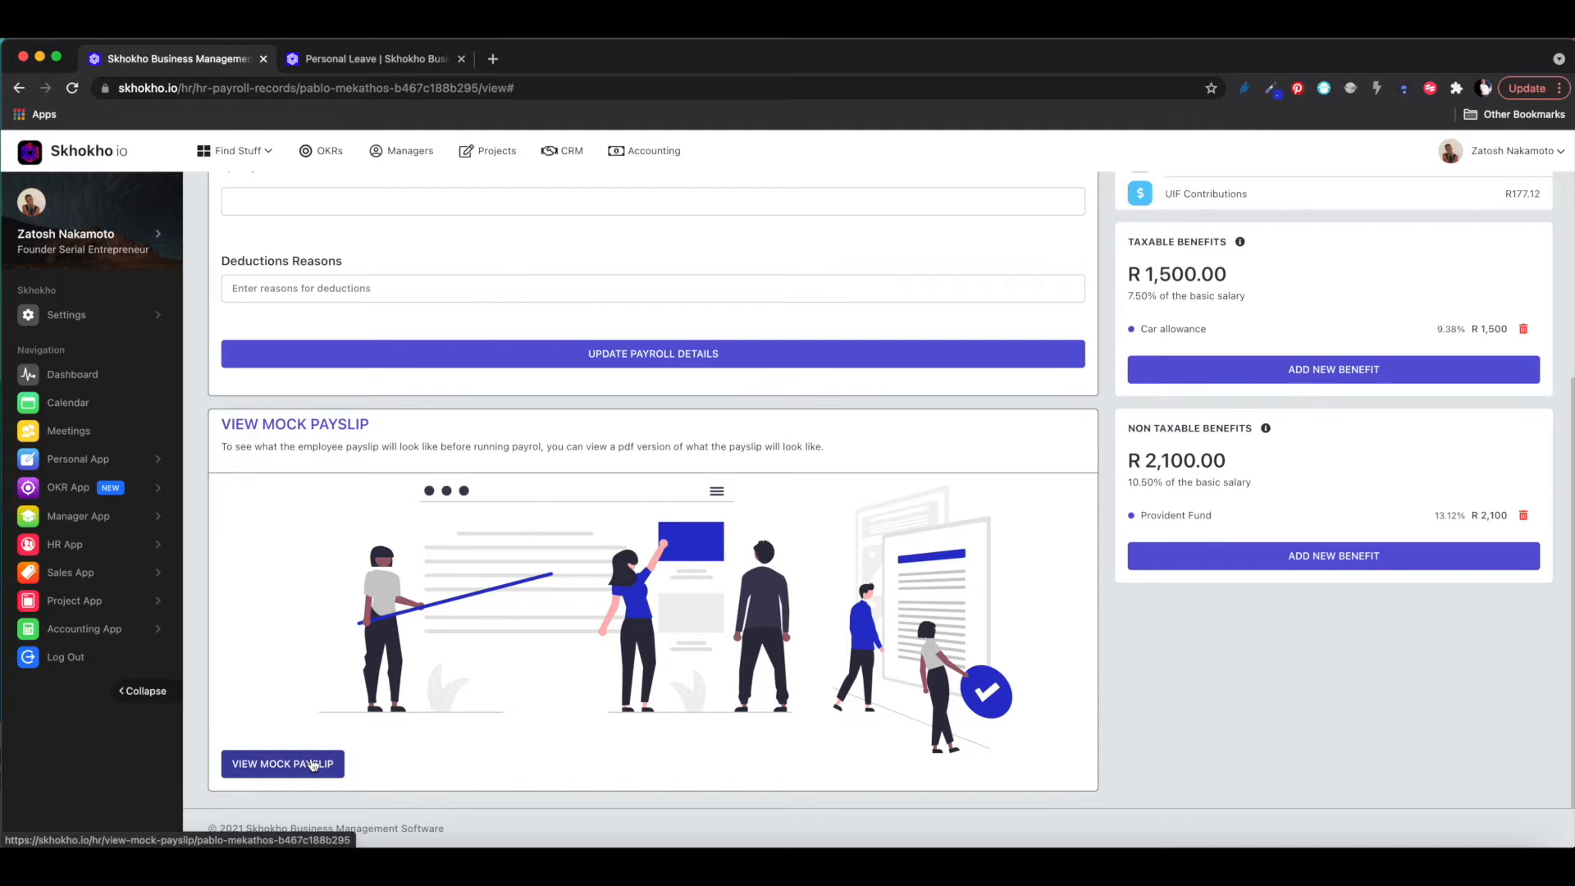
{"action": "scroll", "coordinate": [313, 764], "scroll_direction": "up", "scroll_amount": 2}
{"action": "scroll", "coordinate": [312, 763], "scroll_direction": "down", "scroll_amount": 2}
{"action": "scroll", "coordinate": [306, 771], "scroll_direction": "up", "scroll_amount": 6}
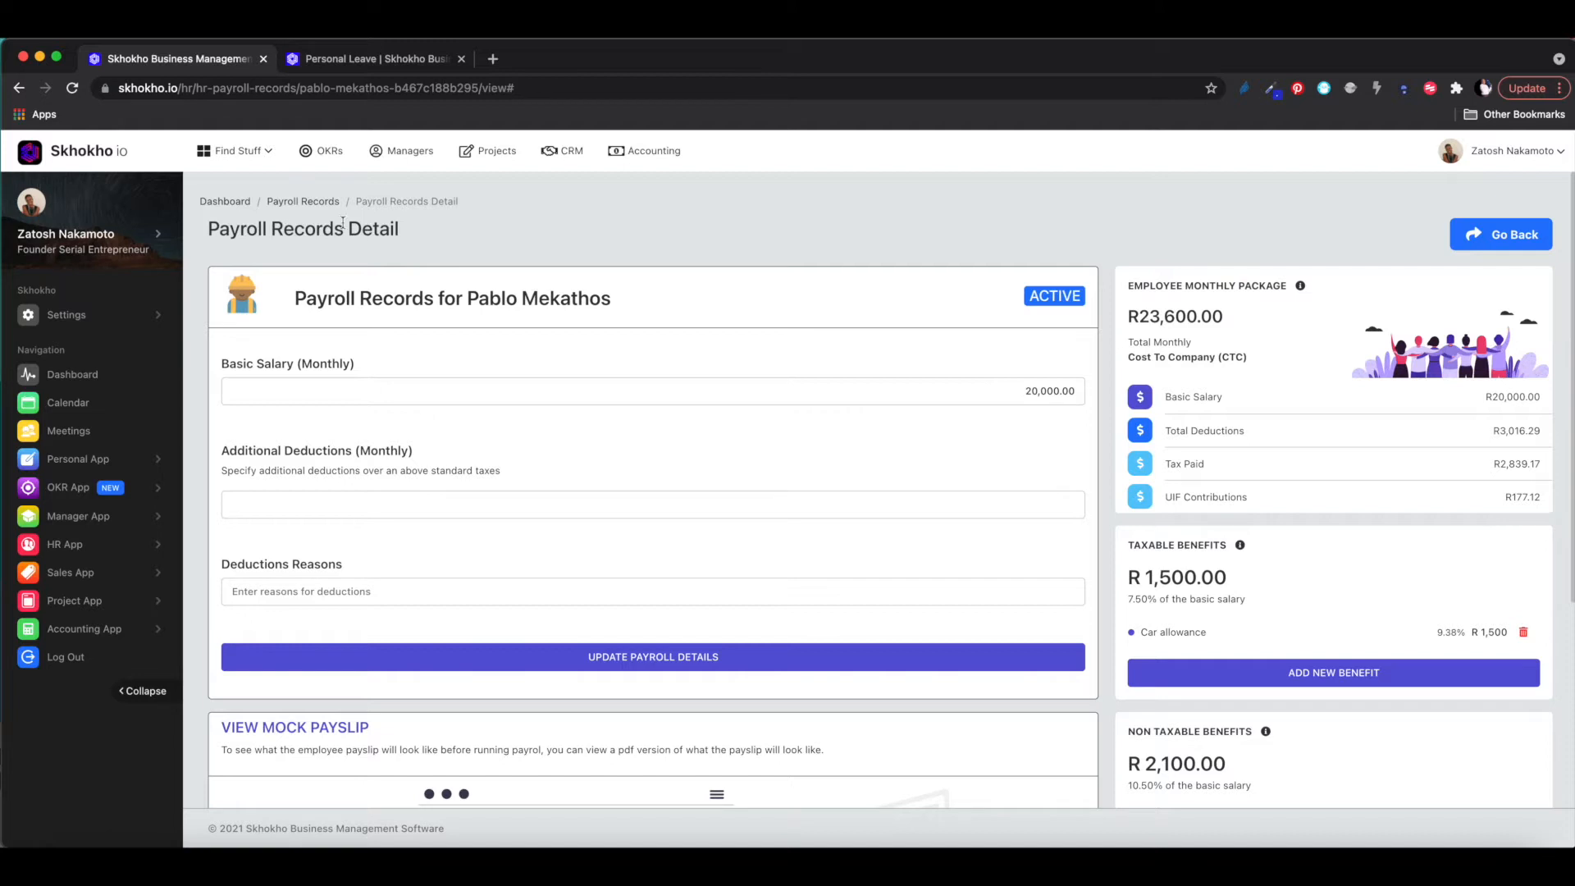
{"action": "left_click", "coordinate": [315, 201]}
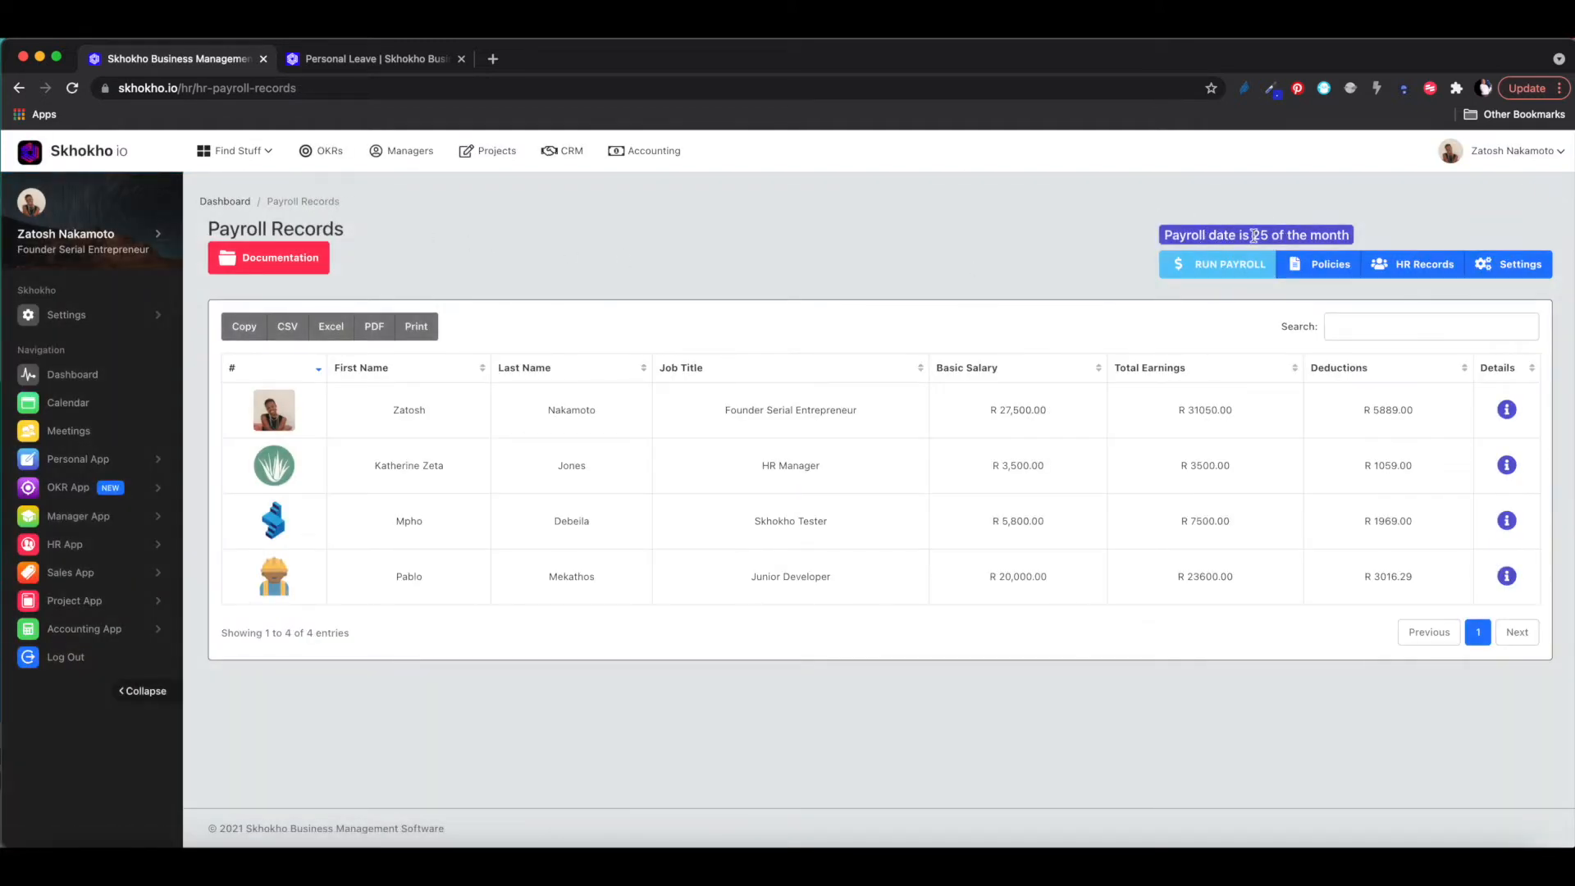
- Highlight the 25th-of-the-month payroll date, then expand and collapse the HR App sidebar section
{"action": "left_click_drag", "start_coordinate": [1253, 237], "coordinate": [1354, 238]}
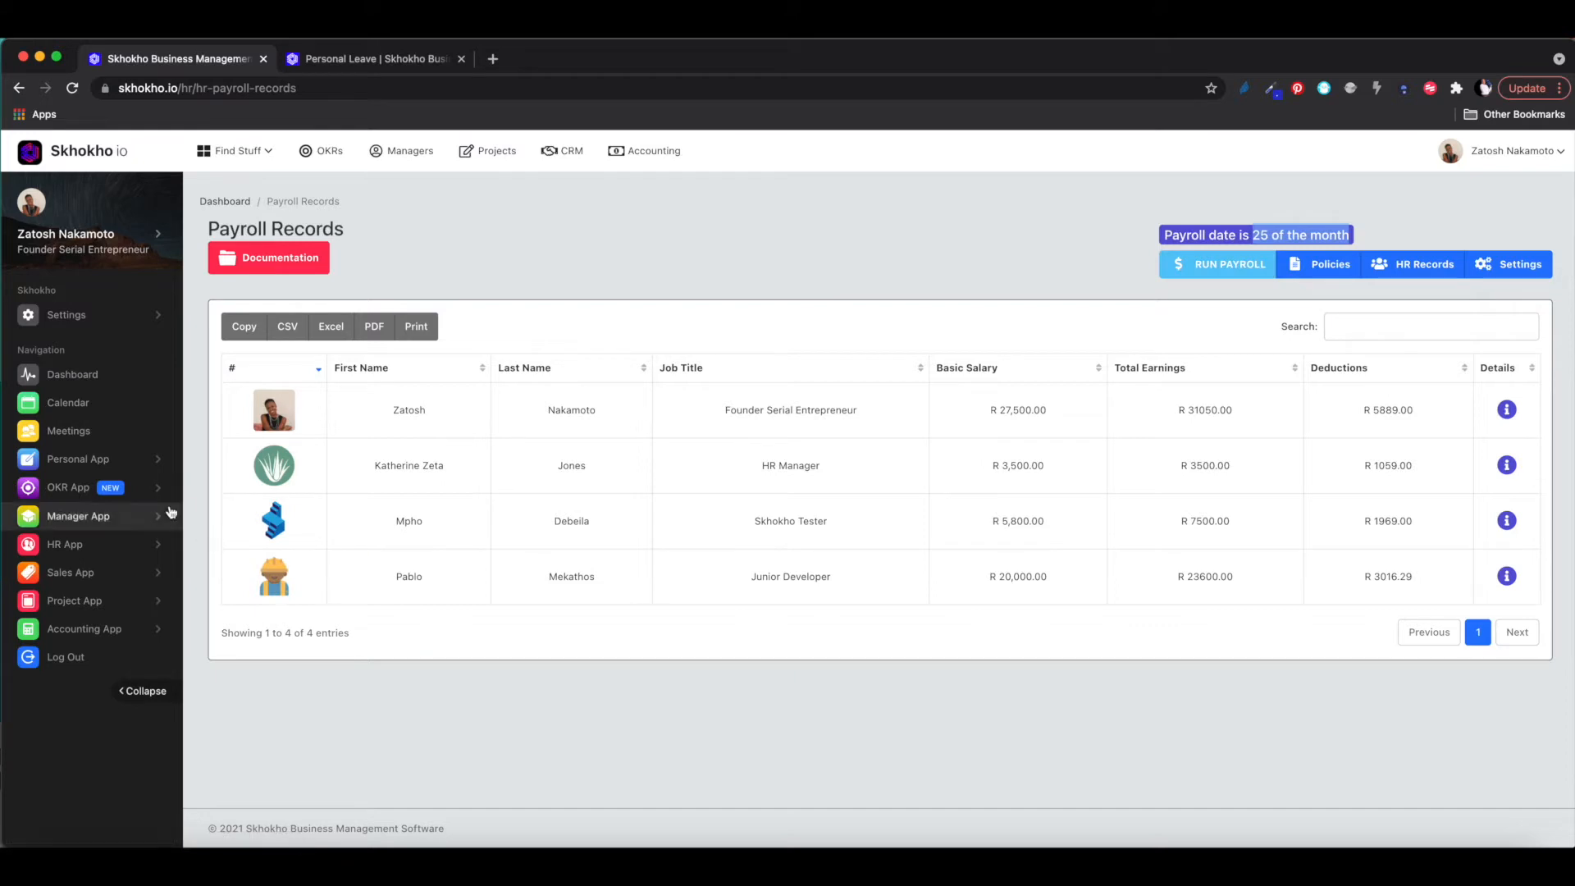
{"action": "left_click", "coordinate": [115, 545]}
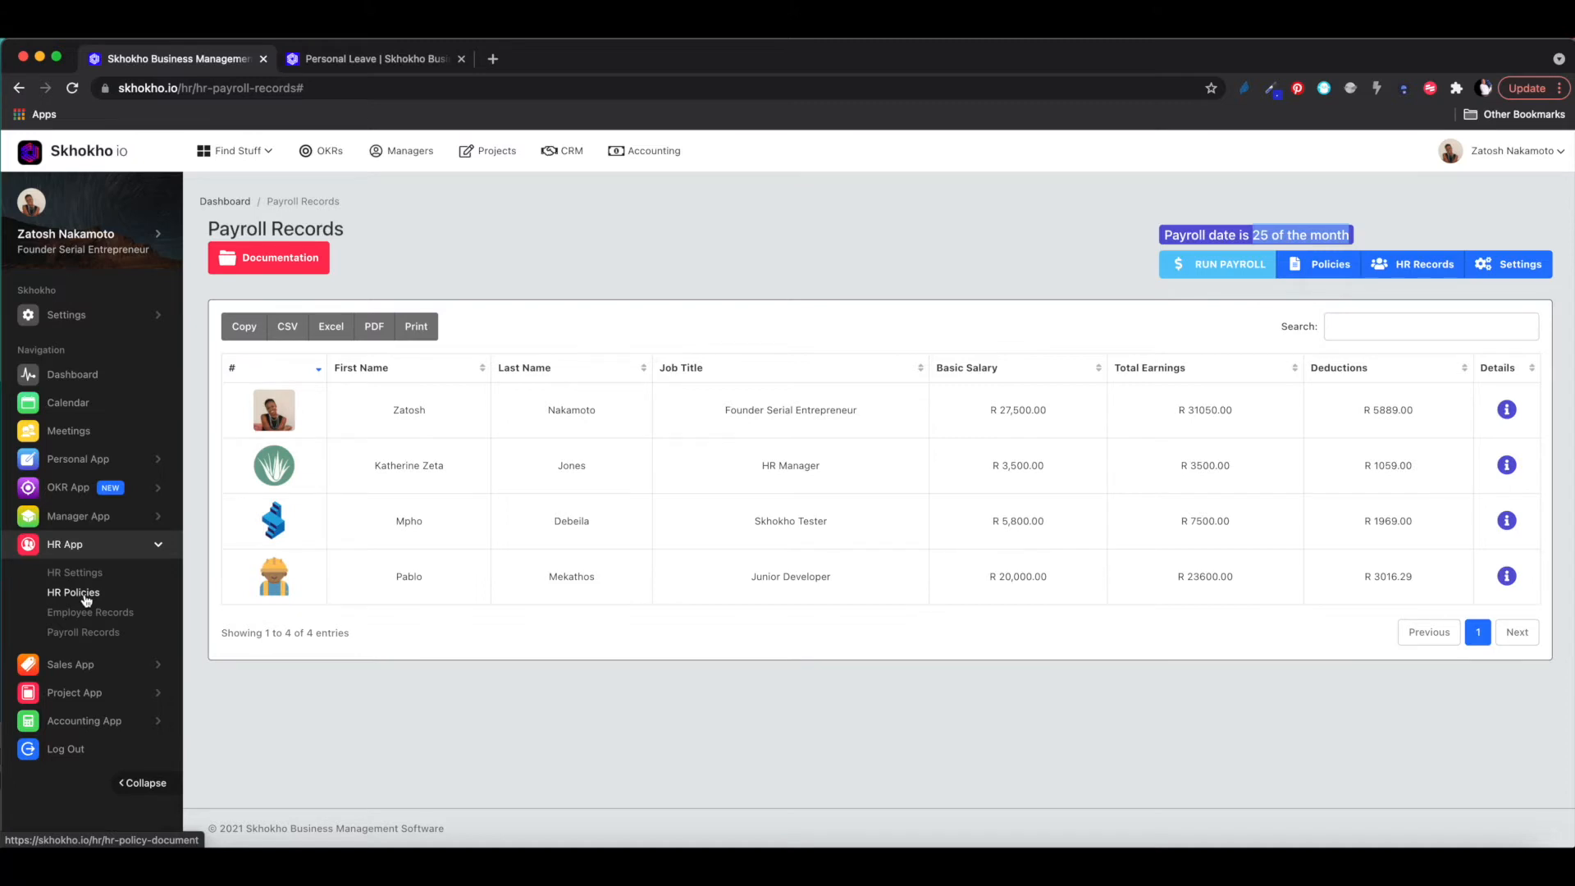
{"action": "left_click", "coordinate": [109, 546]}
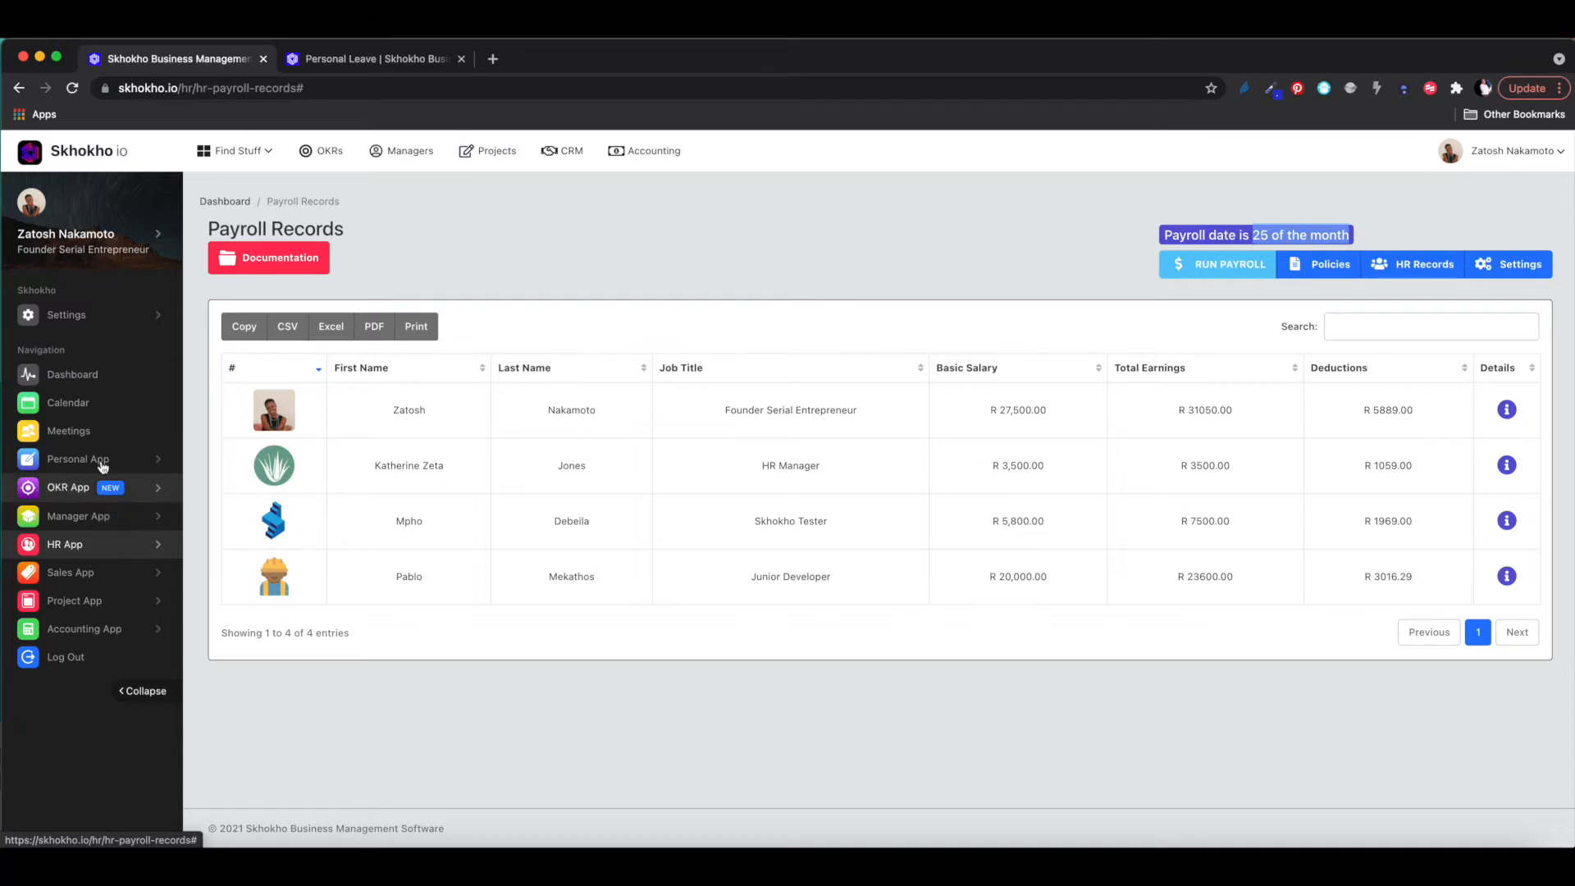
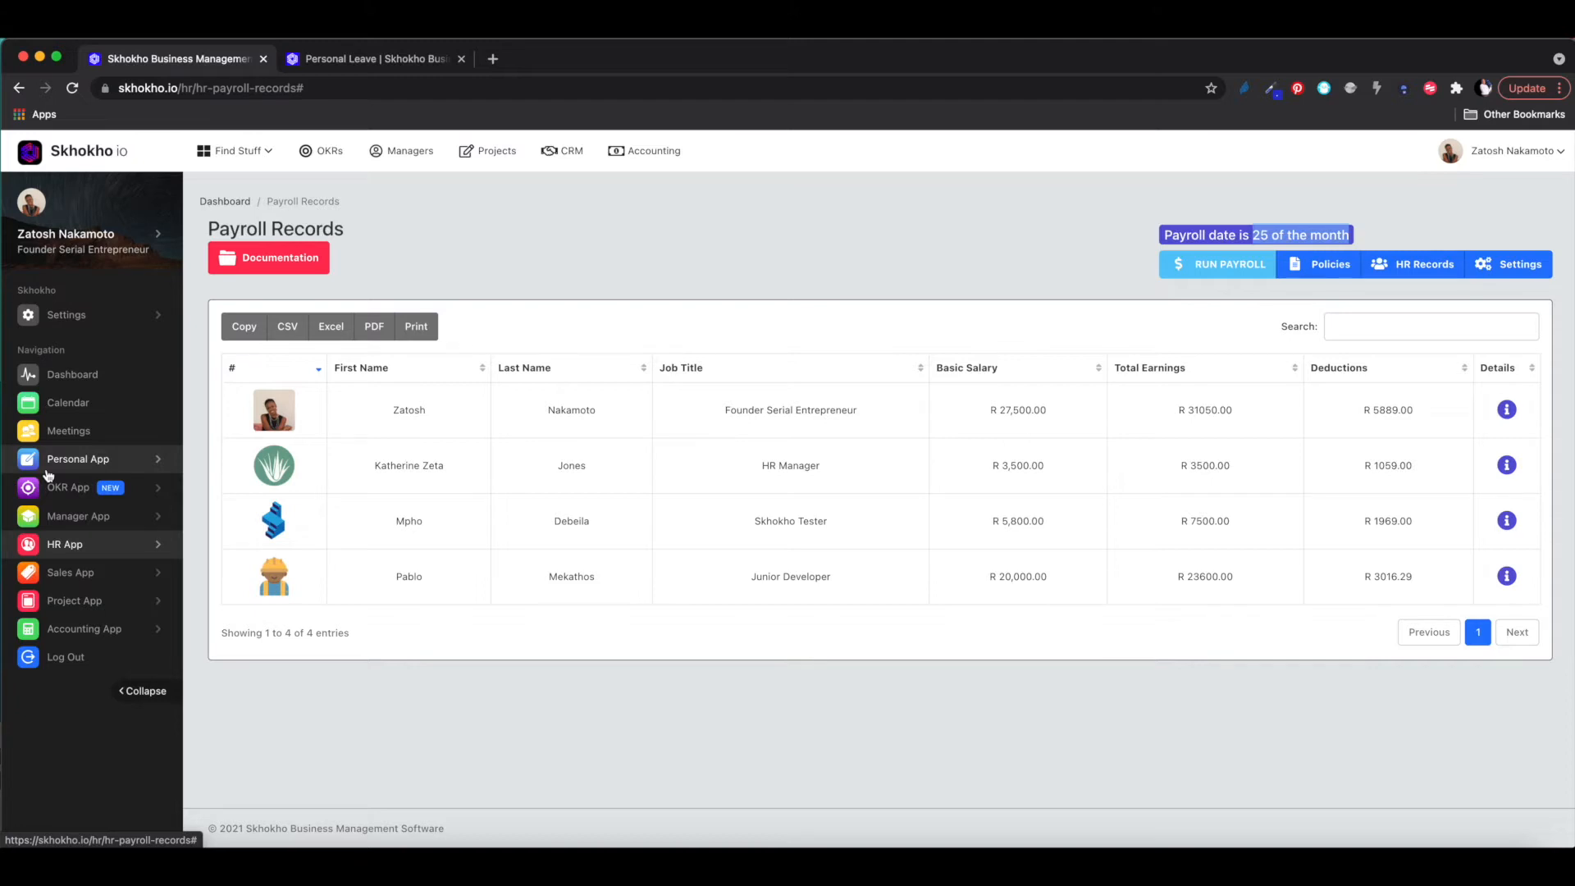
- Expand Manager App to list Manager Dashboard, Team Members, Team Tasks, HR Files and Leave Records
{"action": "left_click", "coordinate": [66, 527]}
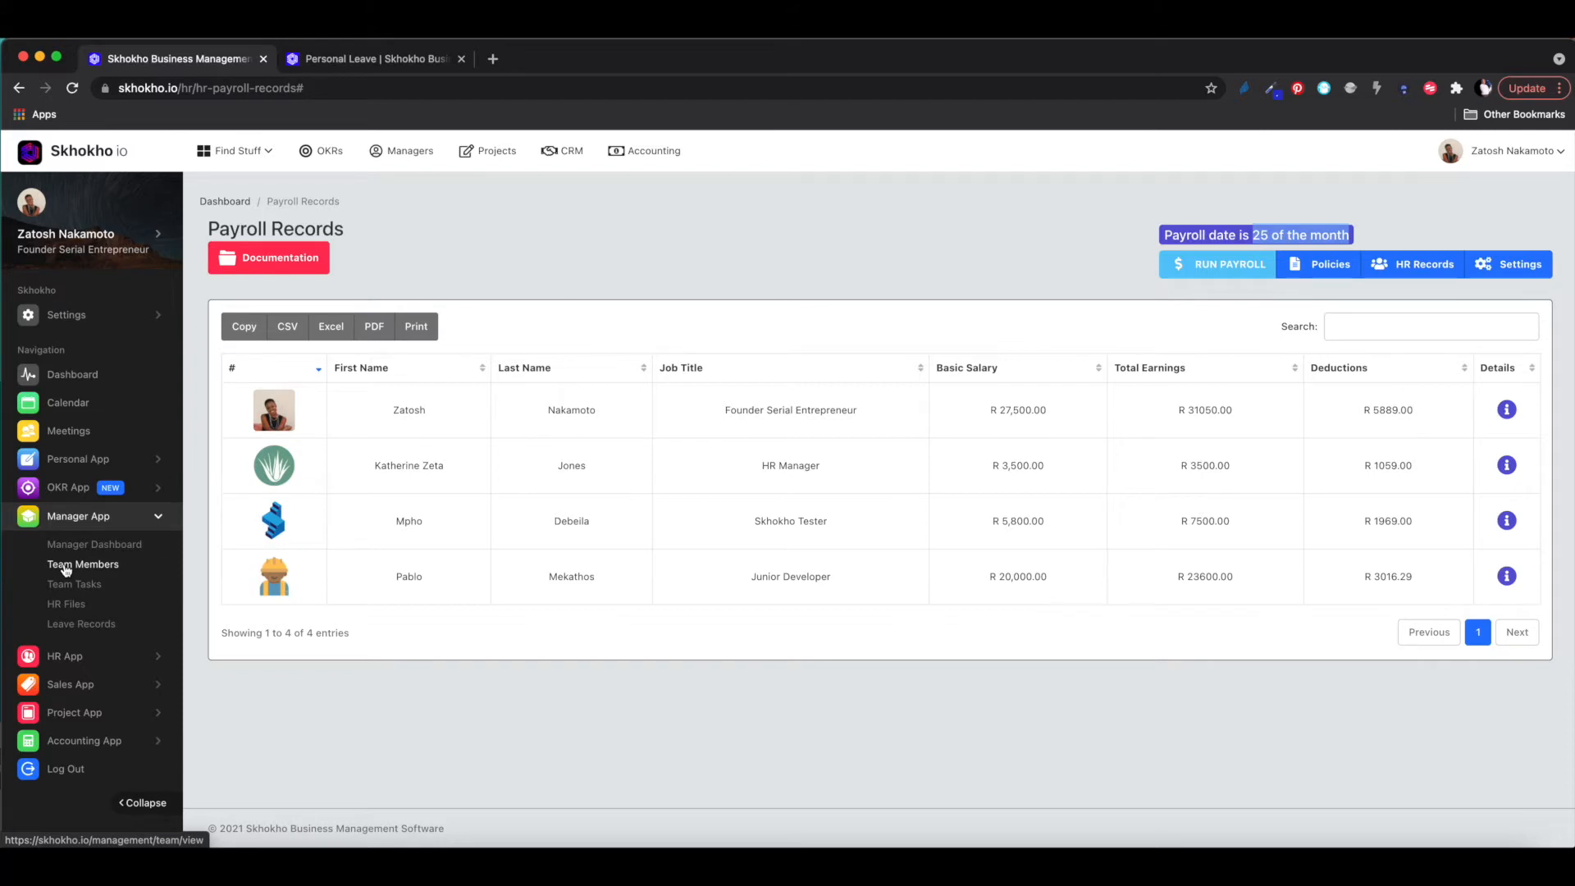
- Open the Manager Dashboard showing 10 tasks, 8 overdue and 2 archived
{"action": "left_click", "coordinate": [72, 545]}
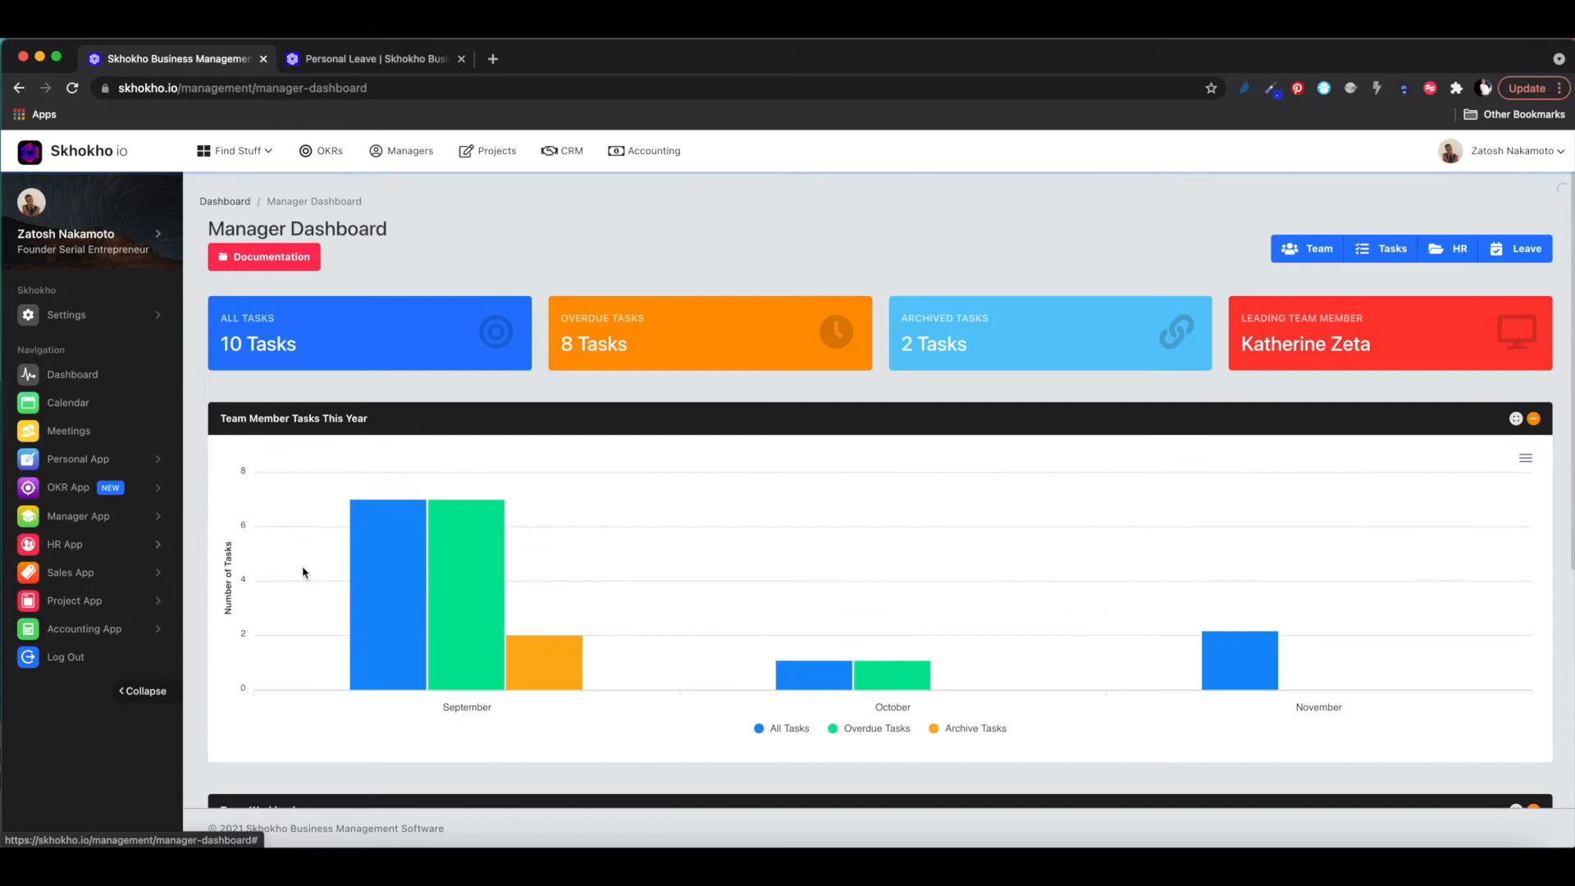
{"action": "scroll", "coordinate": [484, 643], "scroll_direction": "down", "scroll_amount": 5}
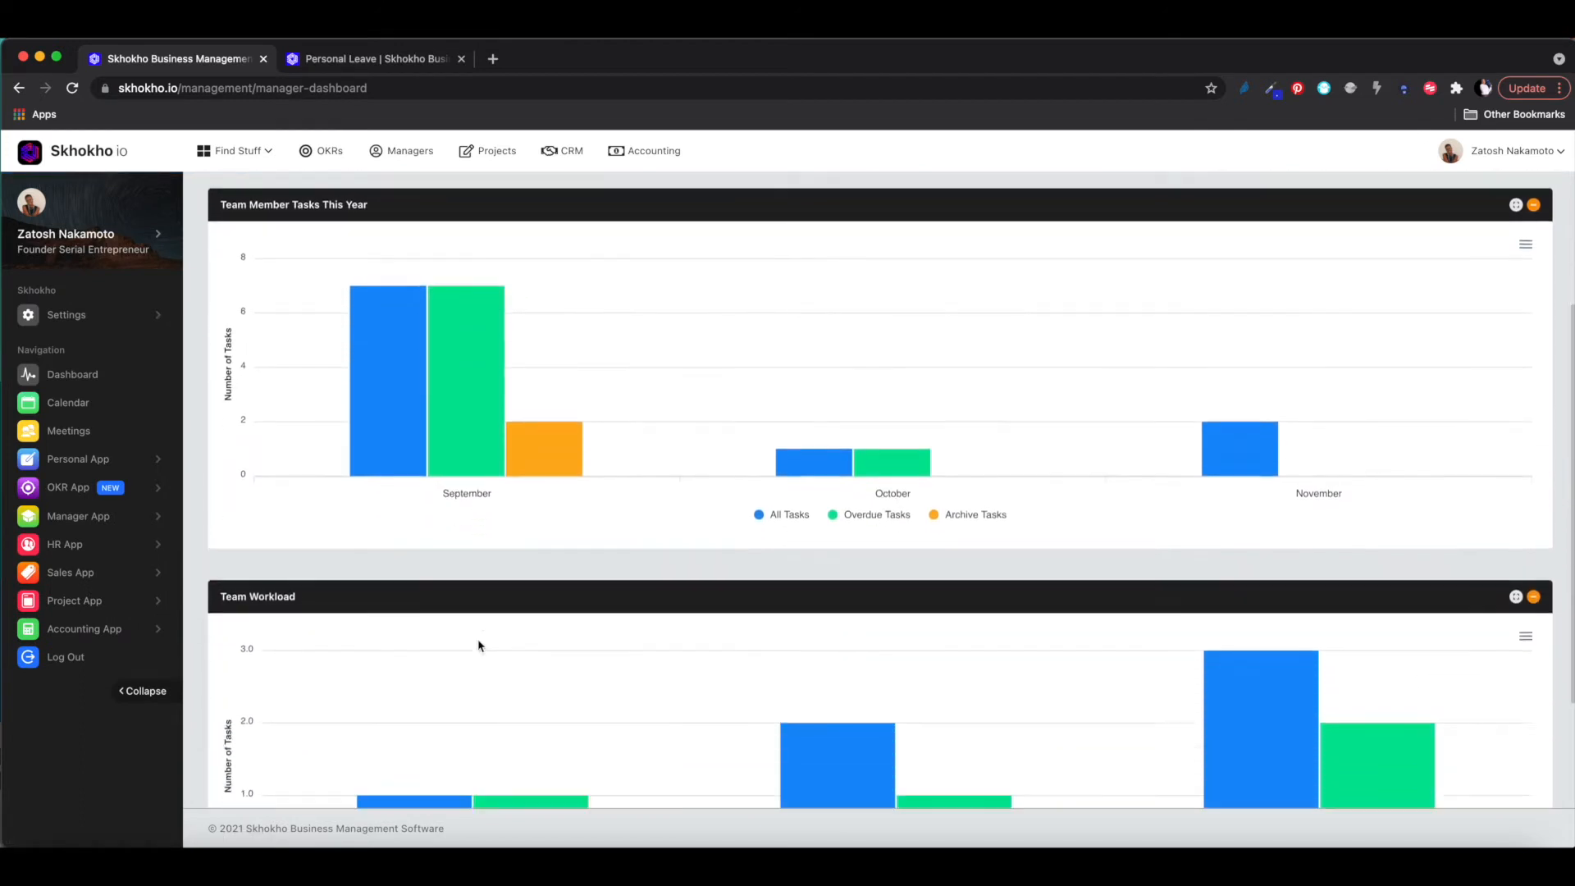
{"action": "mouse_move", "coordinate": [837, 678]}
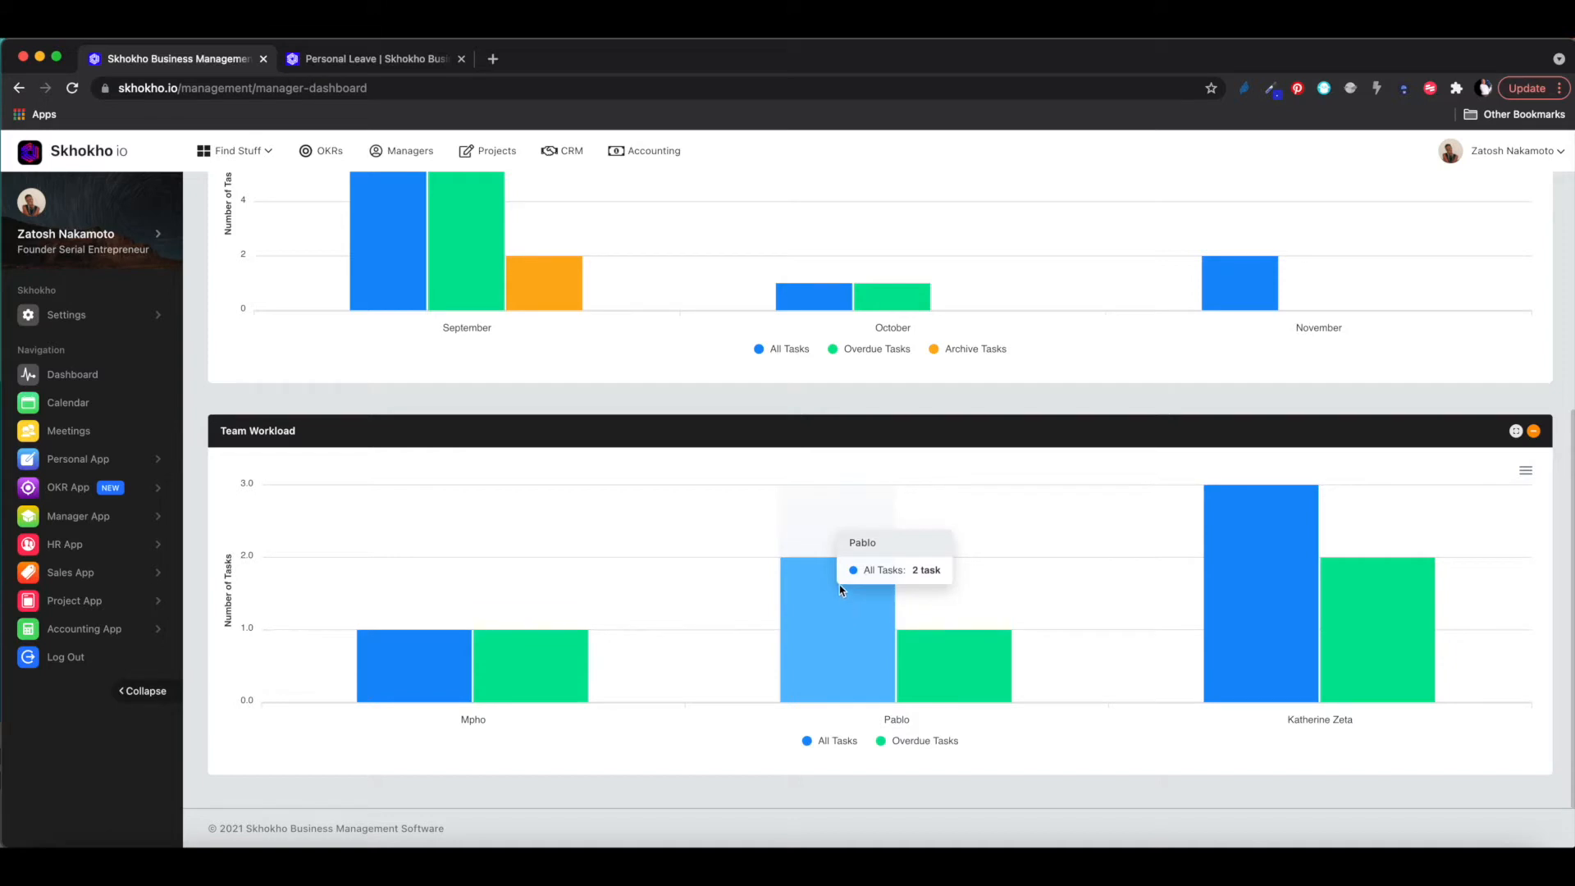
{"action": "mouse_move", "coordinate": [1220, 634]}
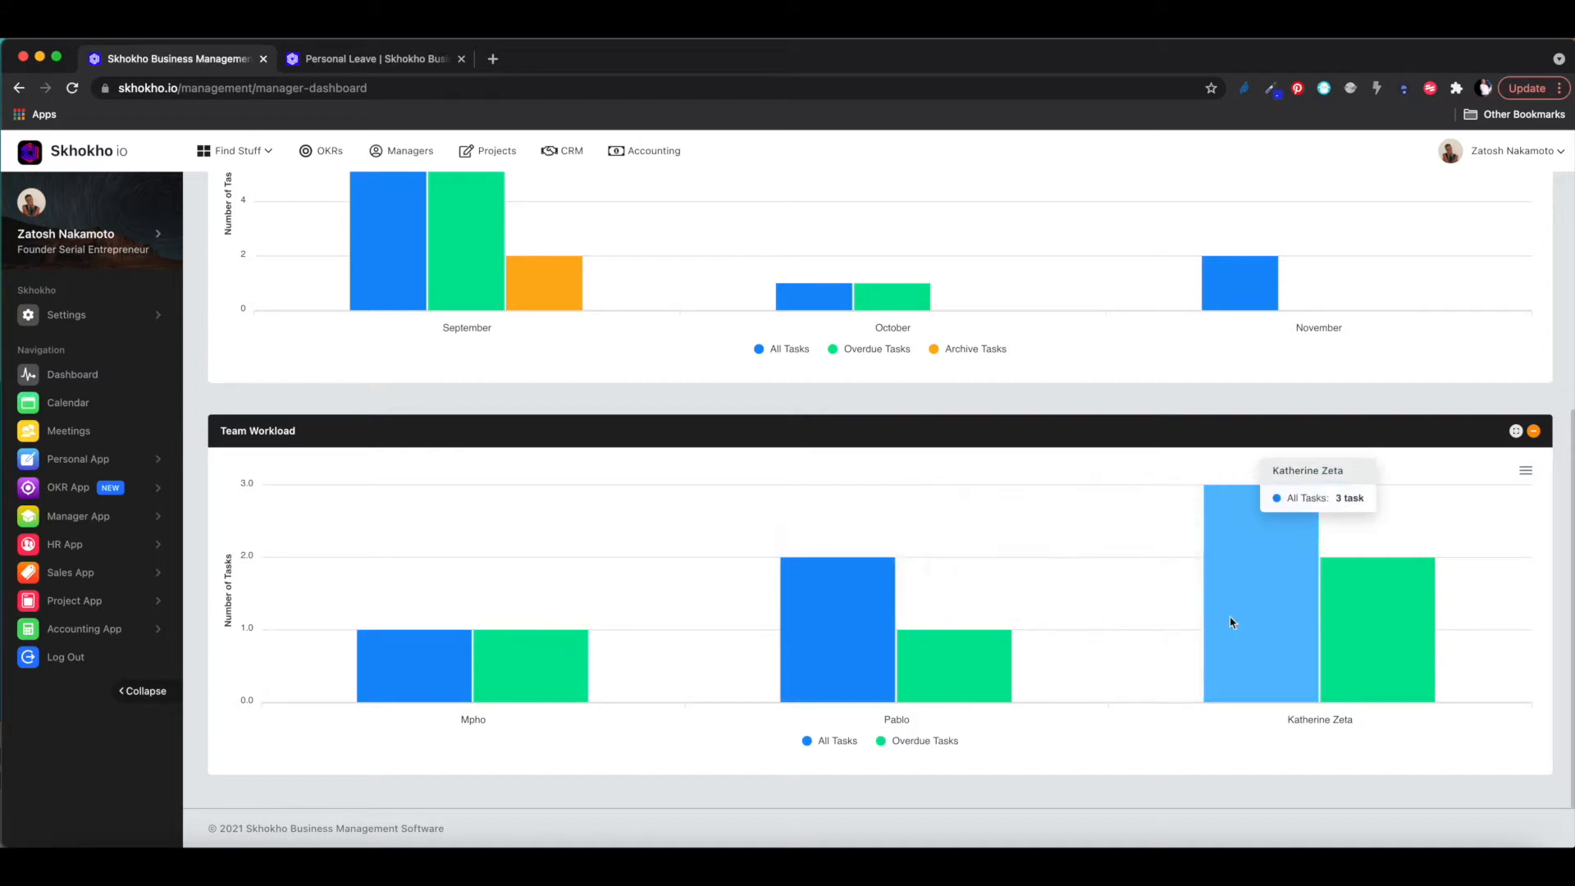
{"action": "mouse_move", "coordinate": [1413, 626]}
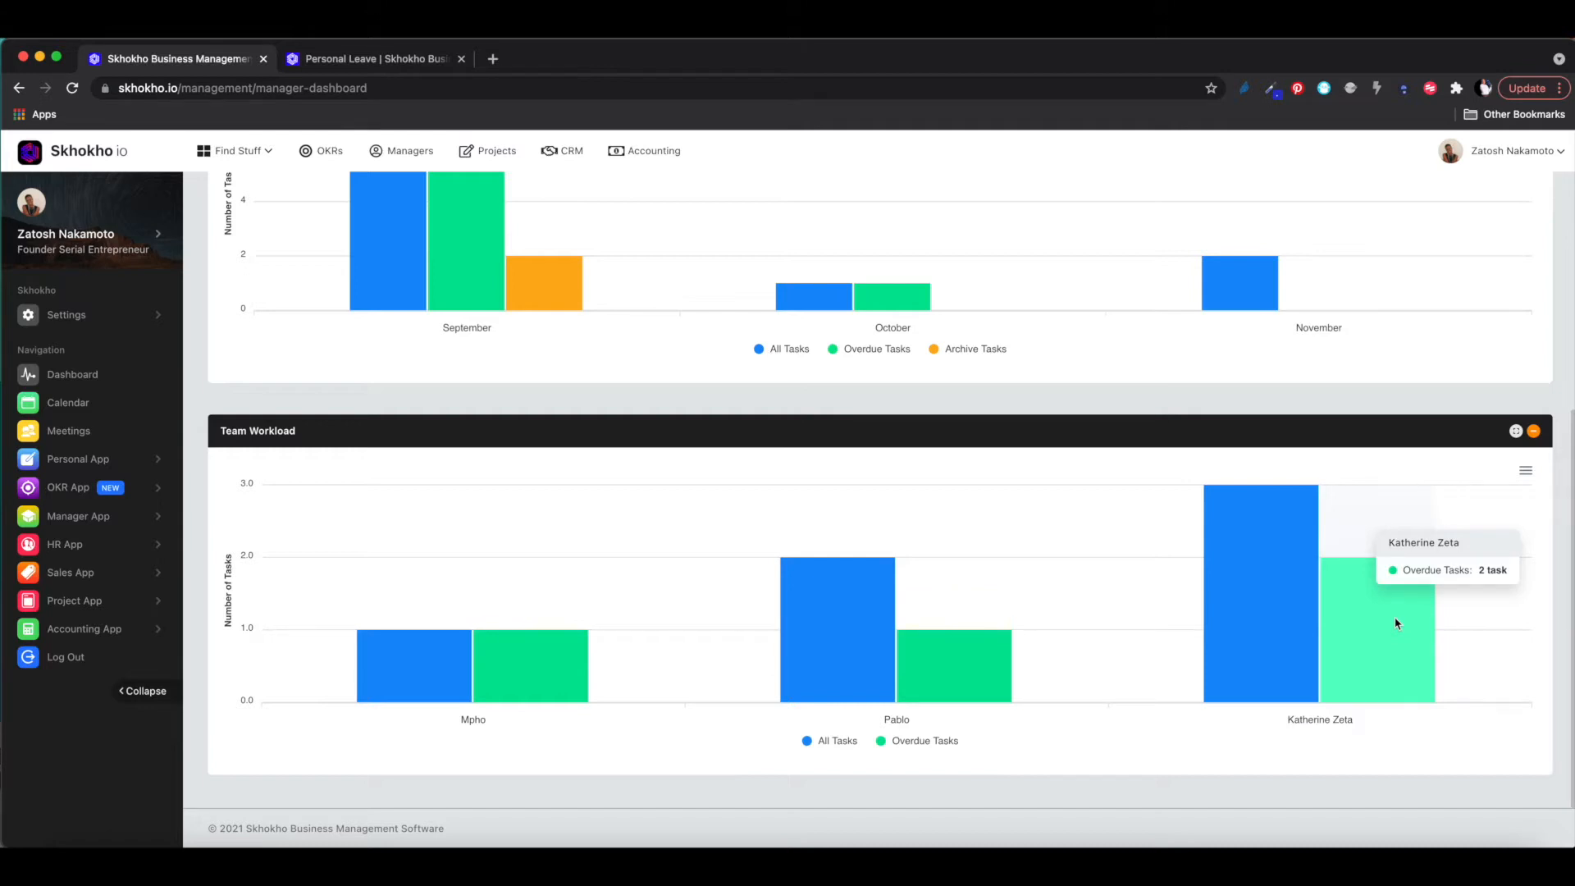
- Look over the Team Member Tasks This Year and Team Workload charts
{"action": "scroll", "coordinate": [1397, 623], "scroll_direction": "up", "scroll_amount": 5}
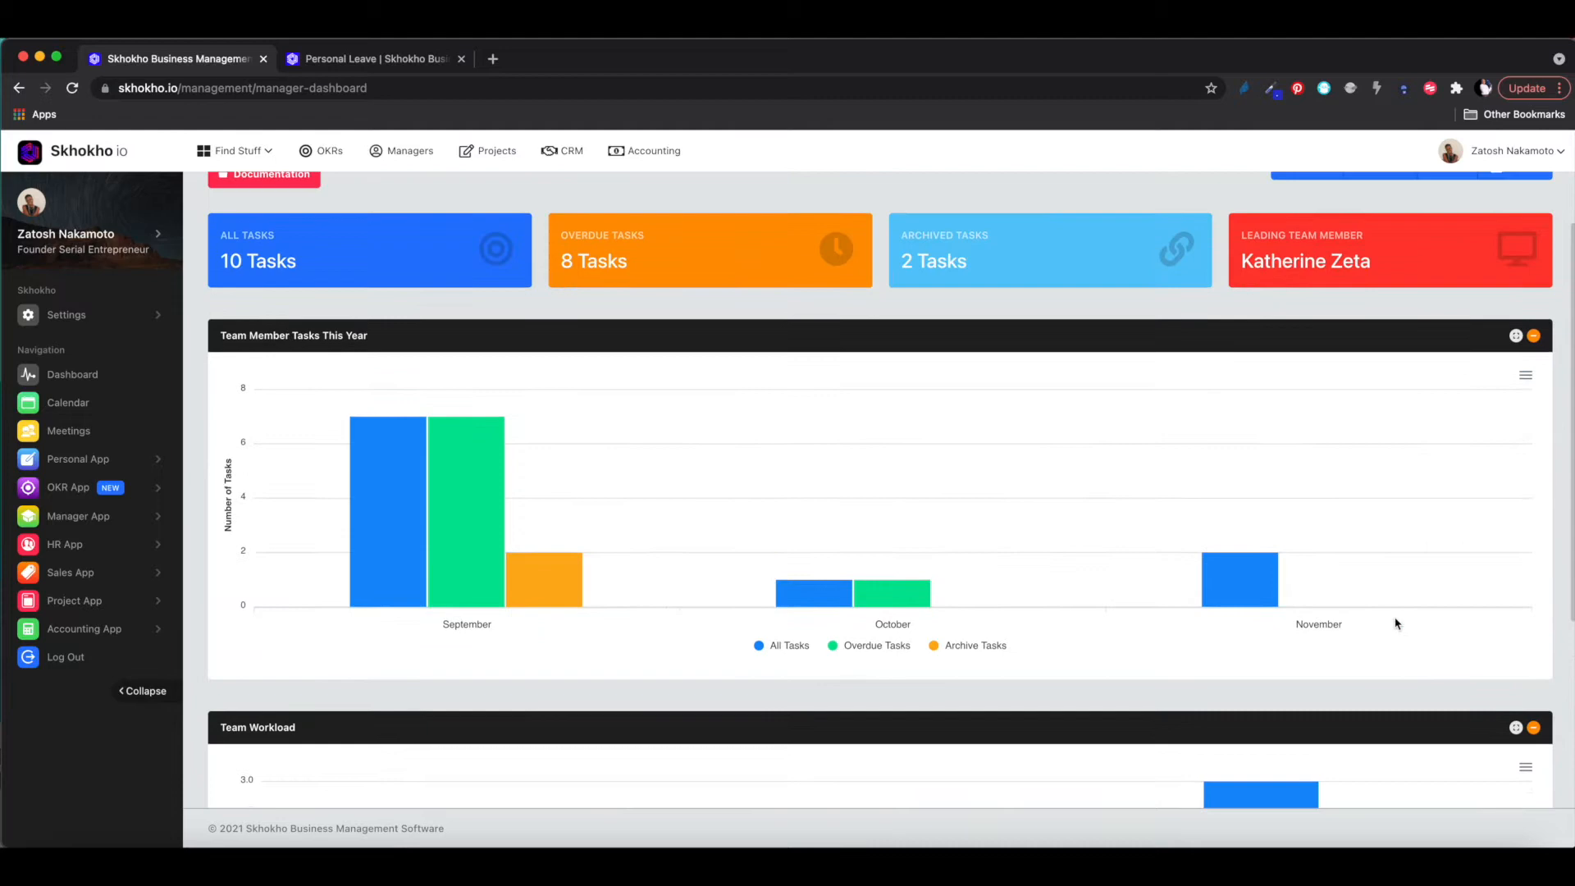
{"action": "scroll", "coordinate": [1397, 624], "scroll_direction": "up", "scroll_amount": 1}
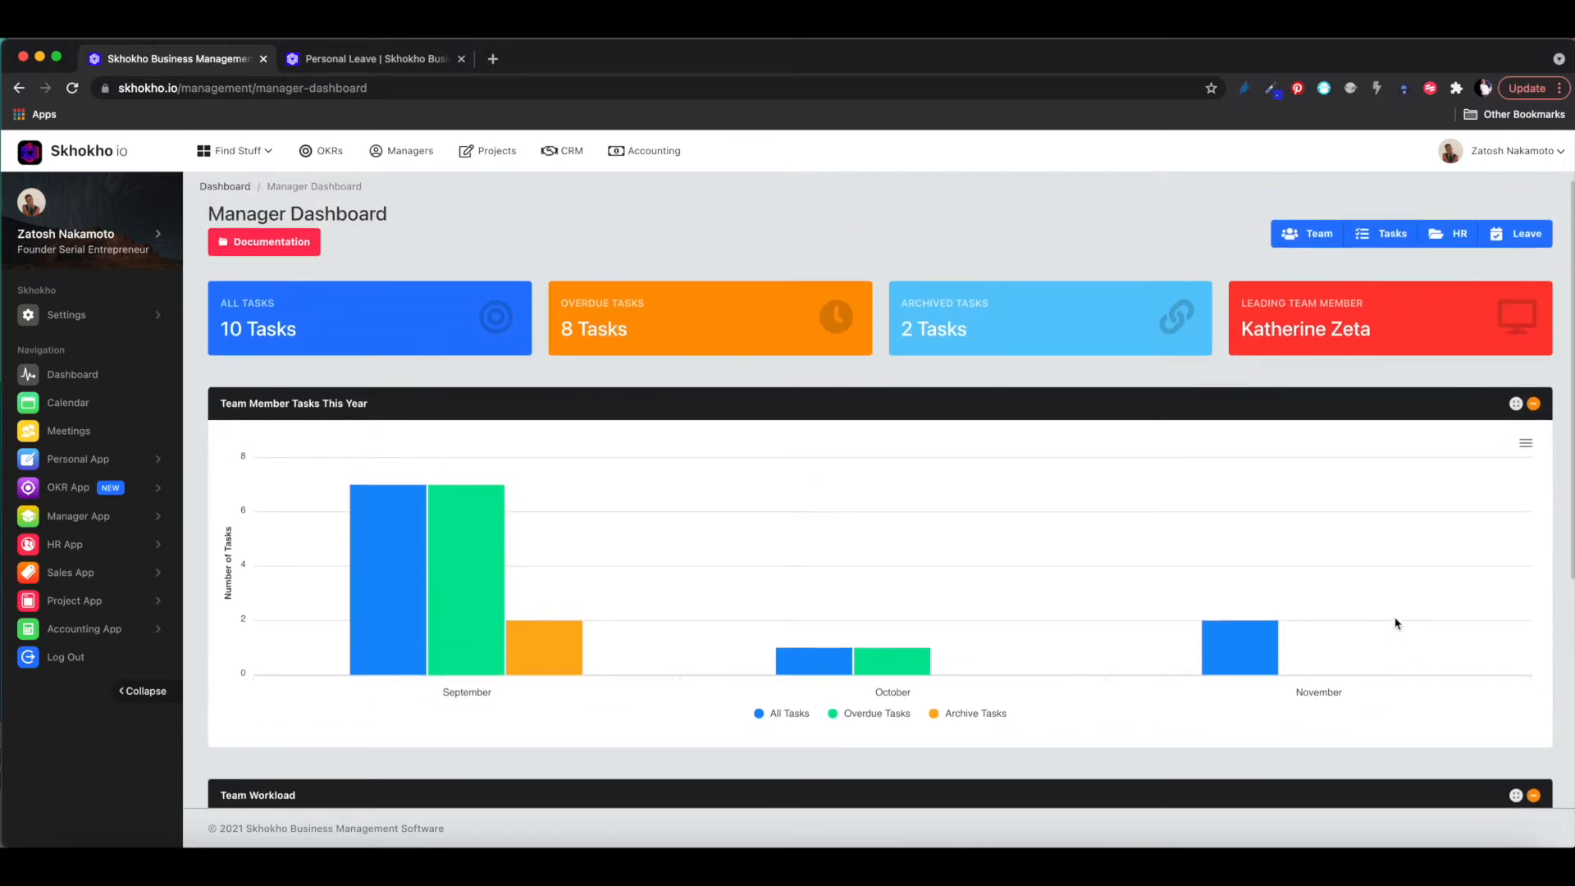
{"action": "scroll", "coordinate": [1397, 623], "scroll_direction": "down", "scroll_amount": 5}
{"action": "mouse_move", "coordinate": [1274, 586]}
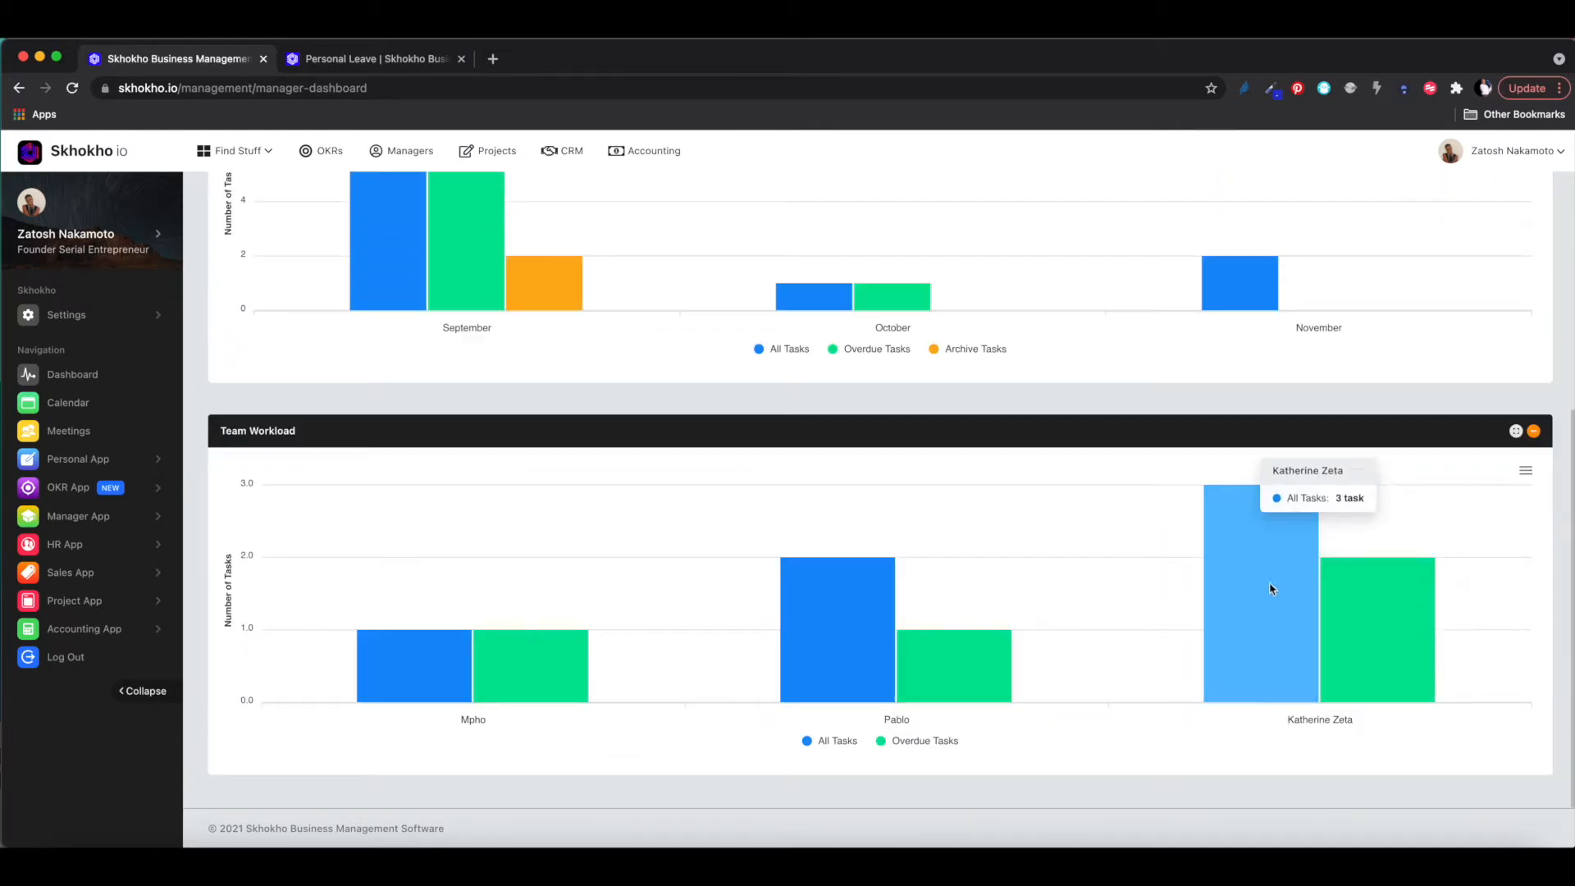
{"action": "scroll", "coordinate": [1231, 435], "scroll_direction": "up", "scroll_amount": 1}
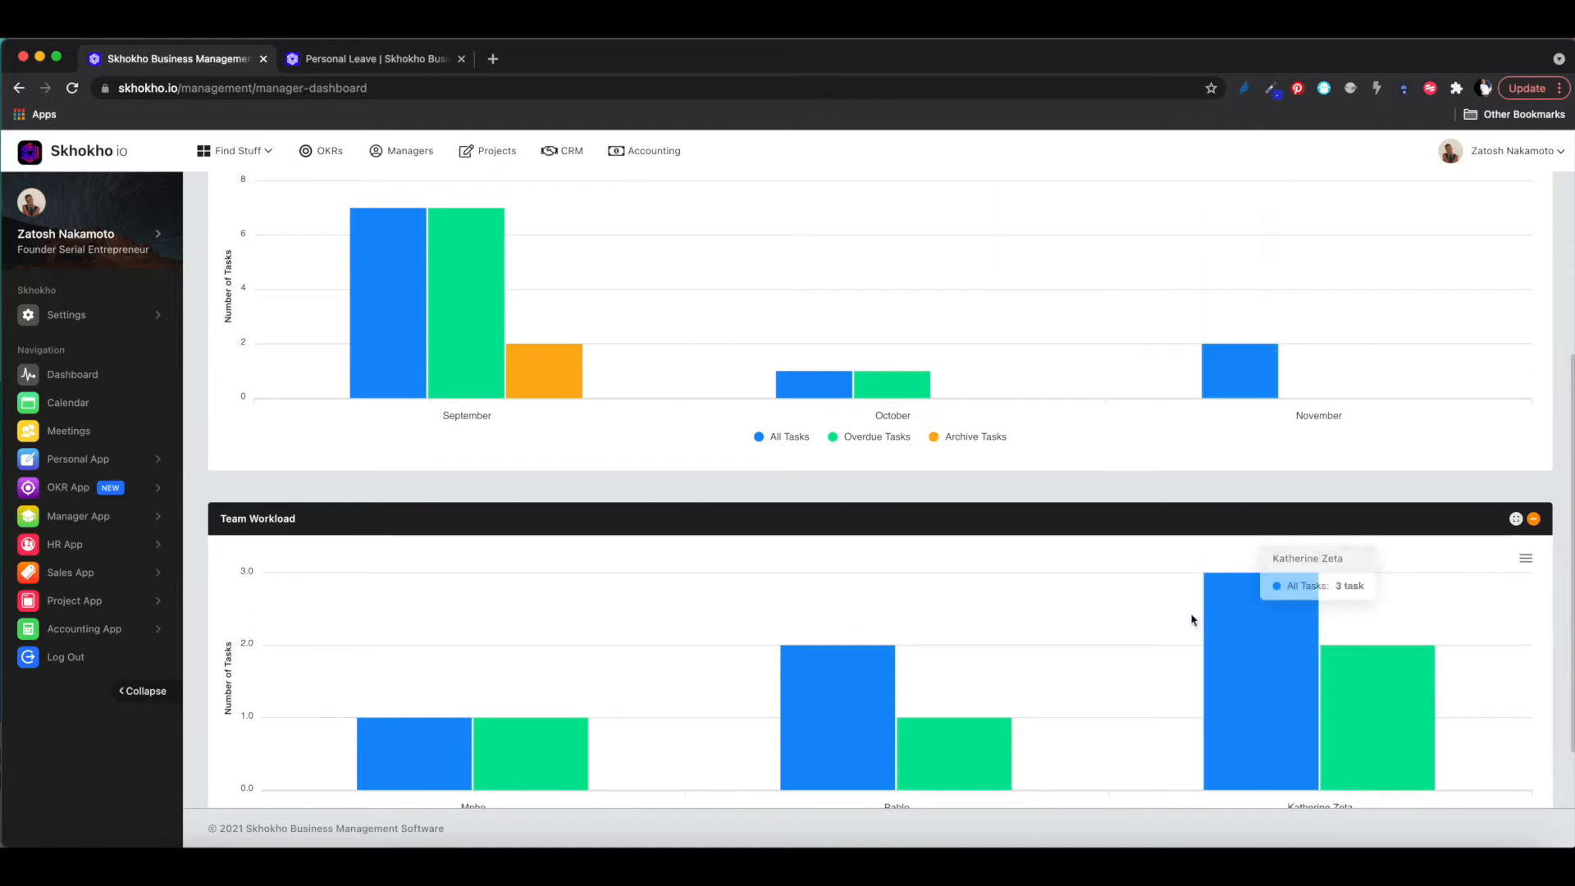
{"action": "scroll", "coordinate": [1194, 619], "scroll_direction": "down", "scroll_amount": 1}
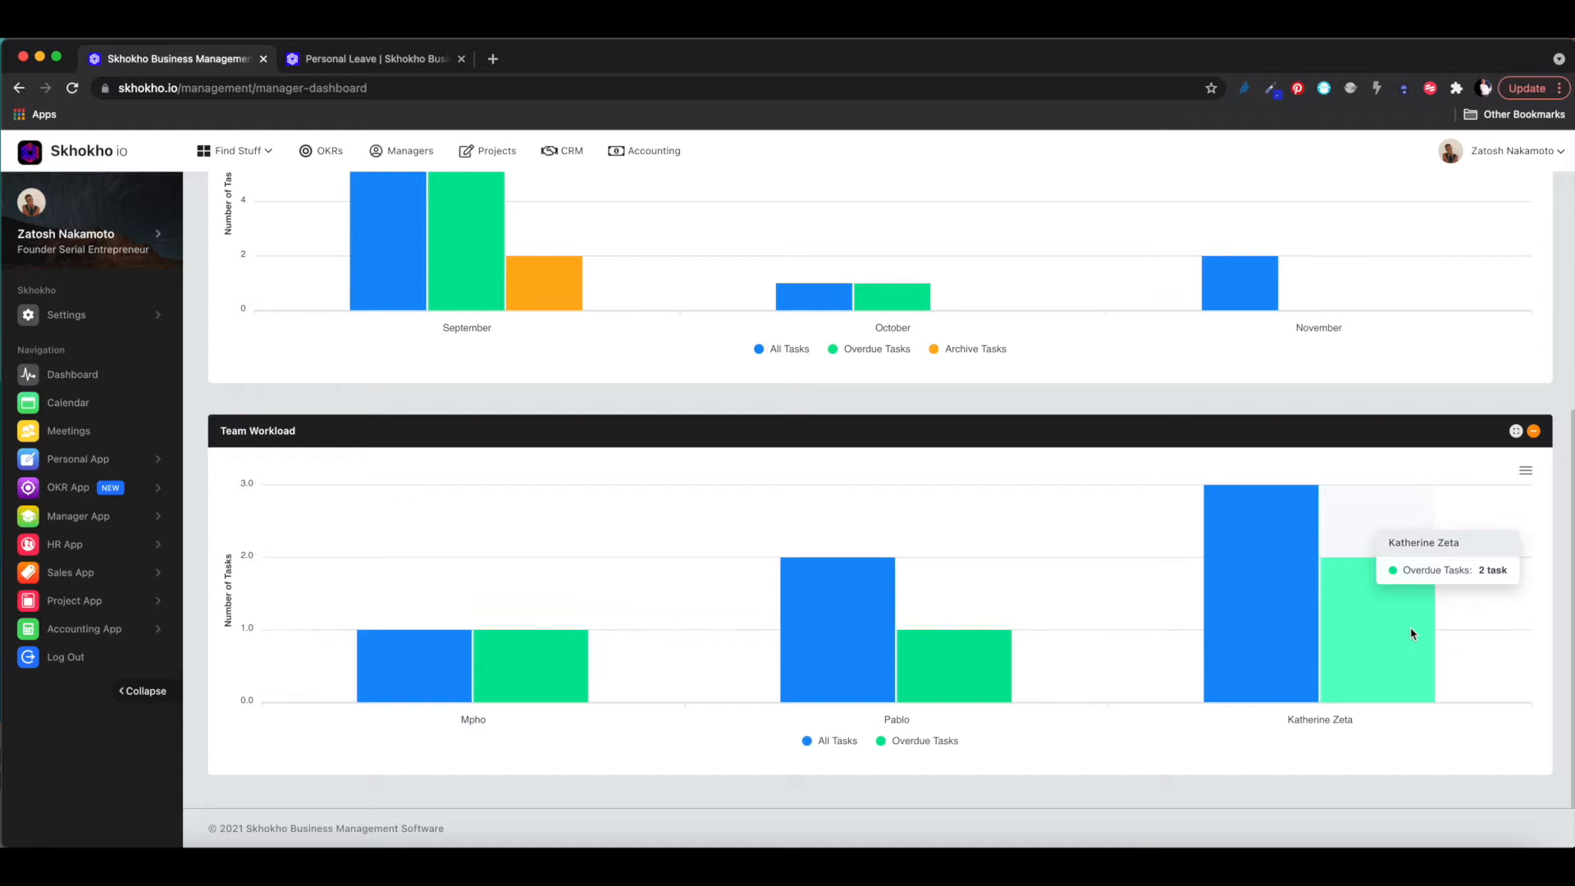
{"action": "scroll", "coordinate": [1412, 633], "scroll_direction": "up", "scroll_amount": 3}
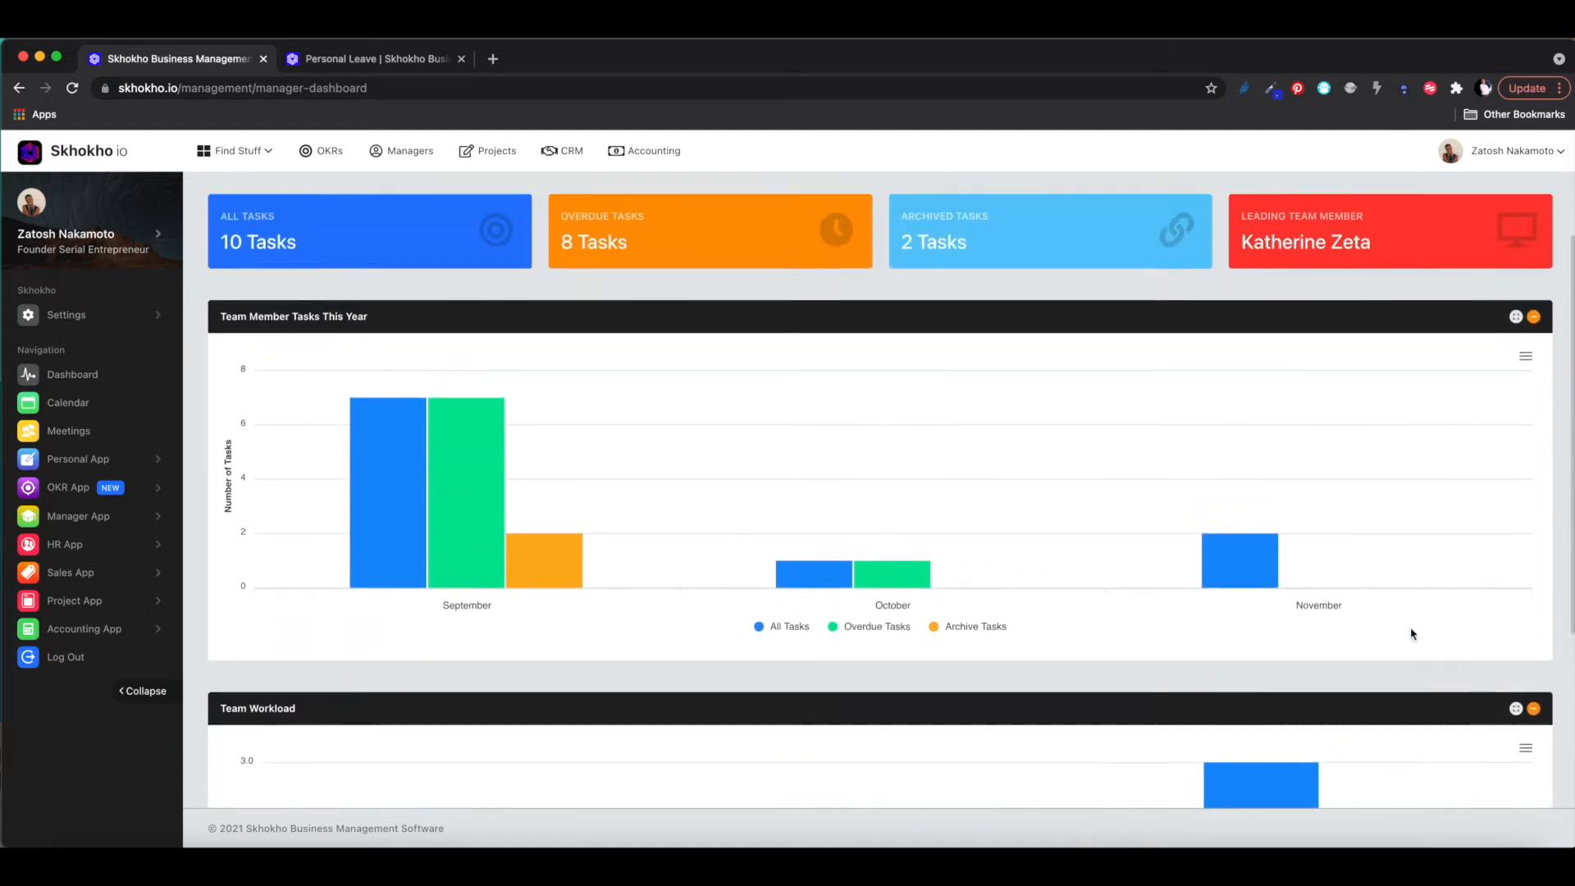
{"action": "scroll", "coordinate": [1412, 633], "scroll_direction": "up", "scroll_amount": 1}
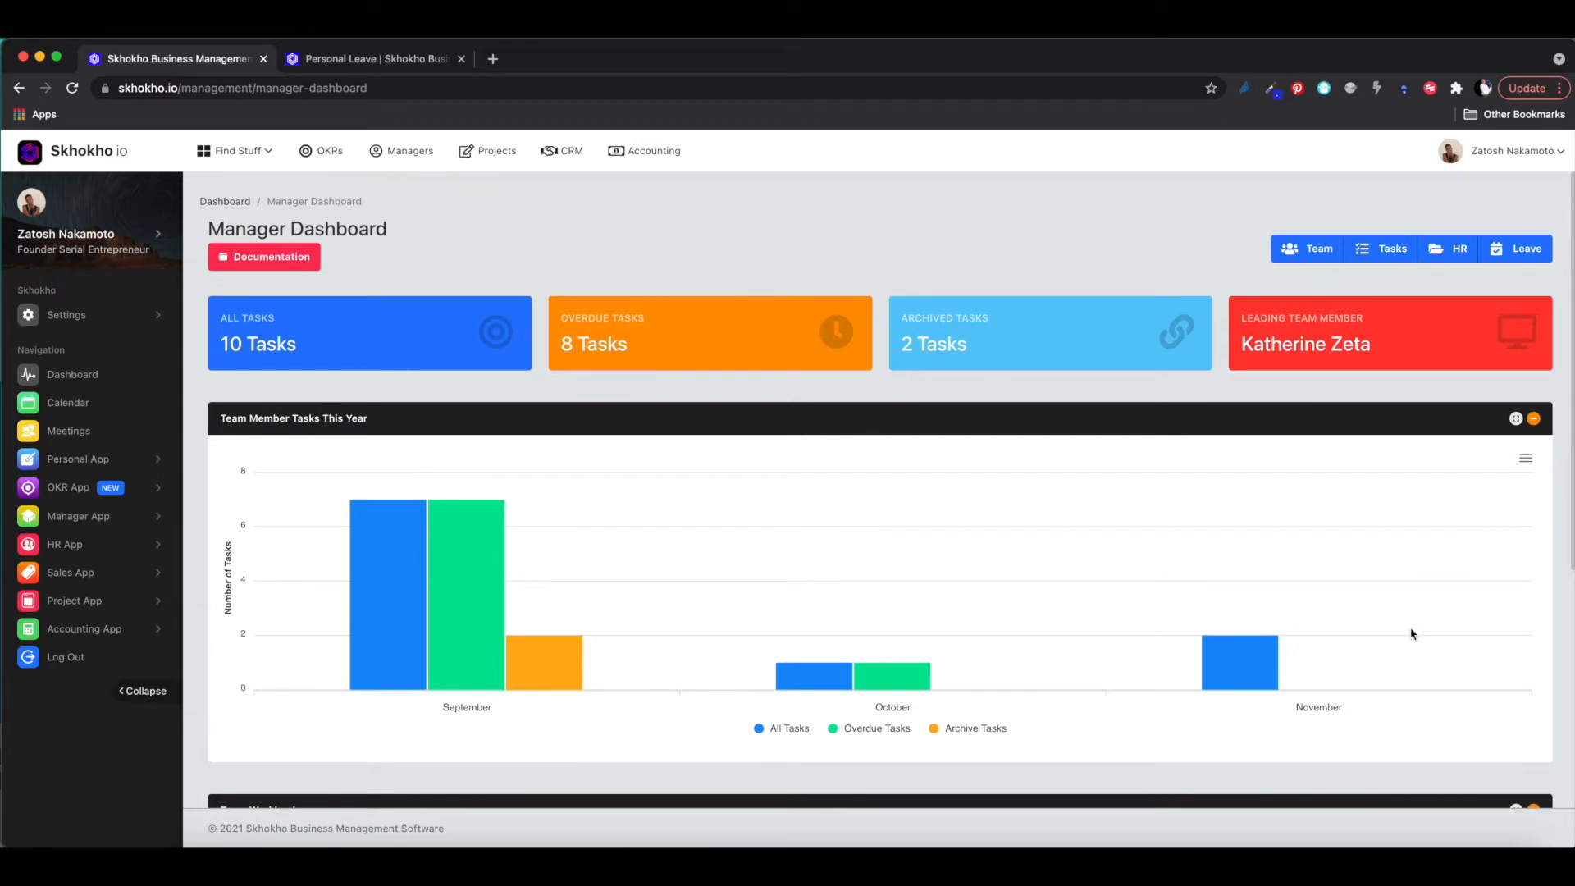
{"action": "scroll", "coordinate": [1412, 634], "scroll_direction": "down", "scroll_amount": 2}
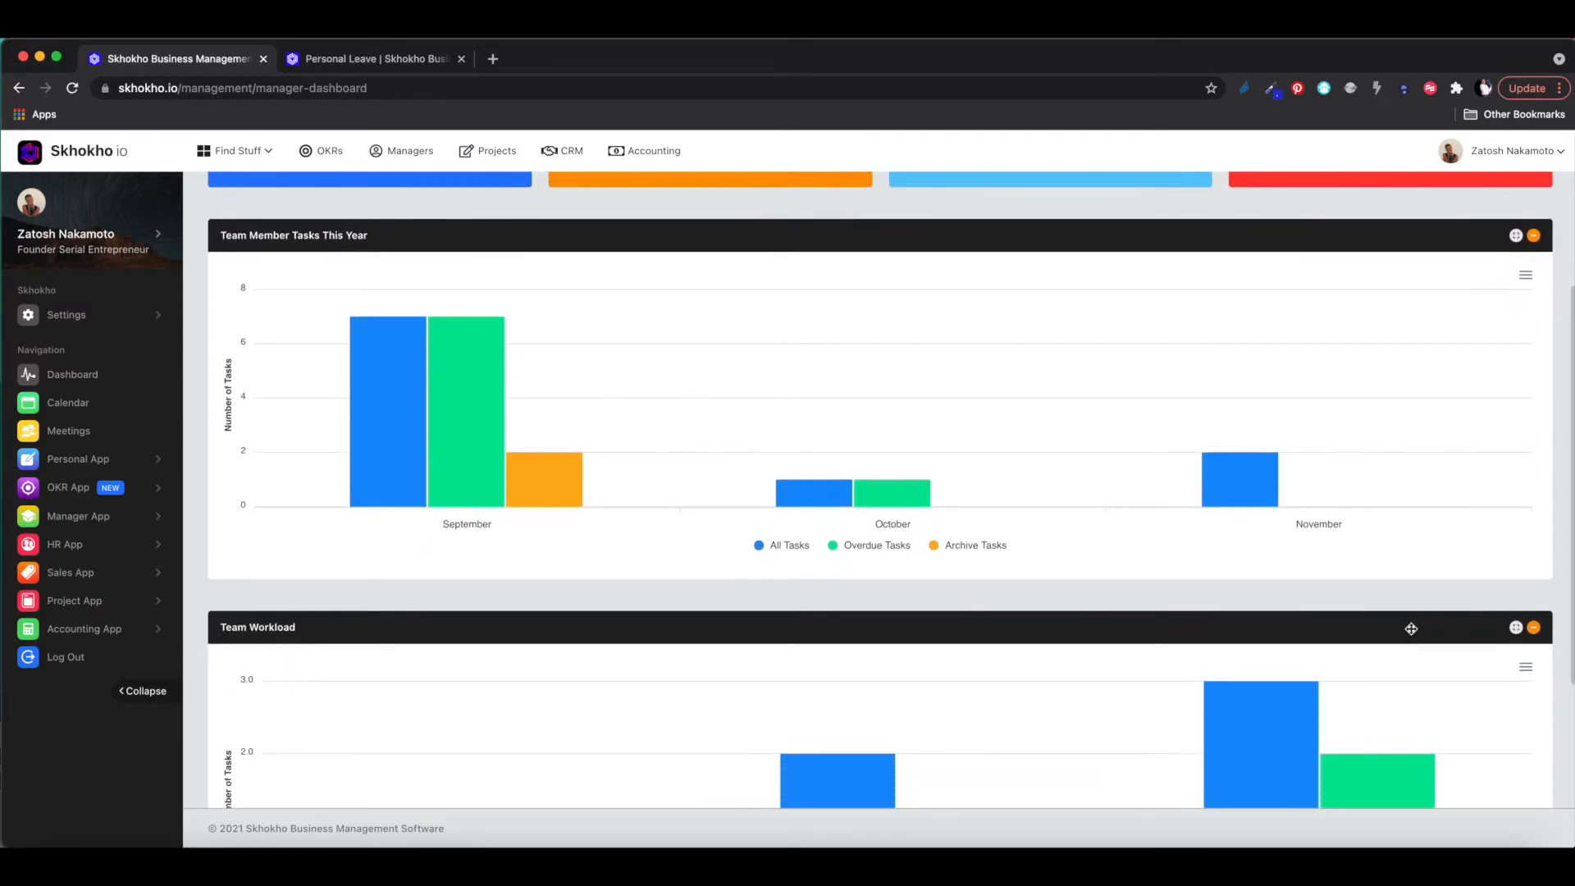
{"action": "scroll", "coordinate": [1411, 629], "scroll_direction": "up", "scroll_amount": 2}
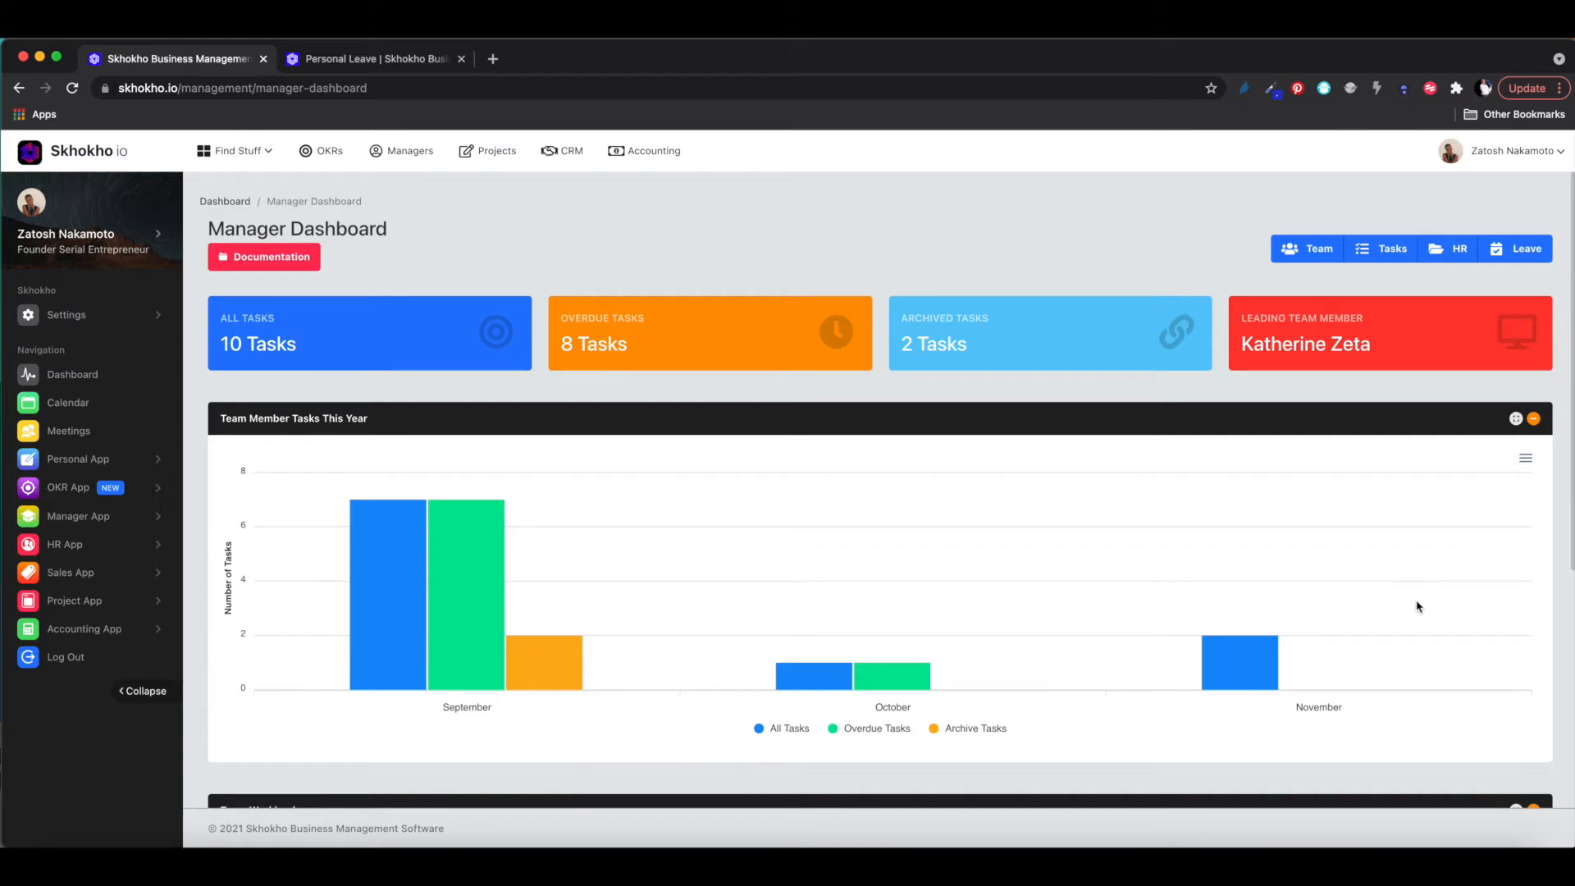
{"action": "scroll", "coordinate": [1417, 607], "scroll_direction": "down", "scroll_amount": 2}
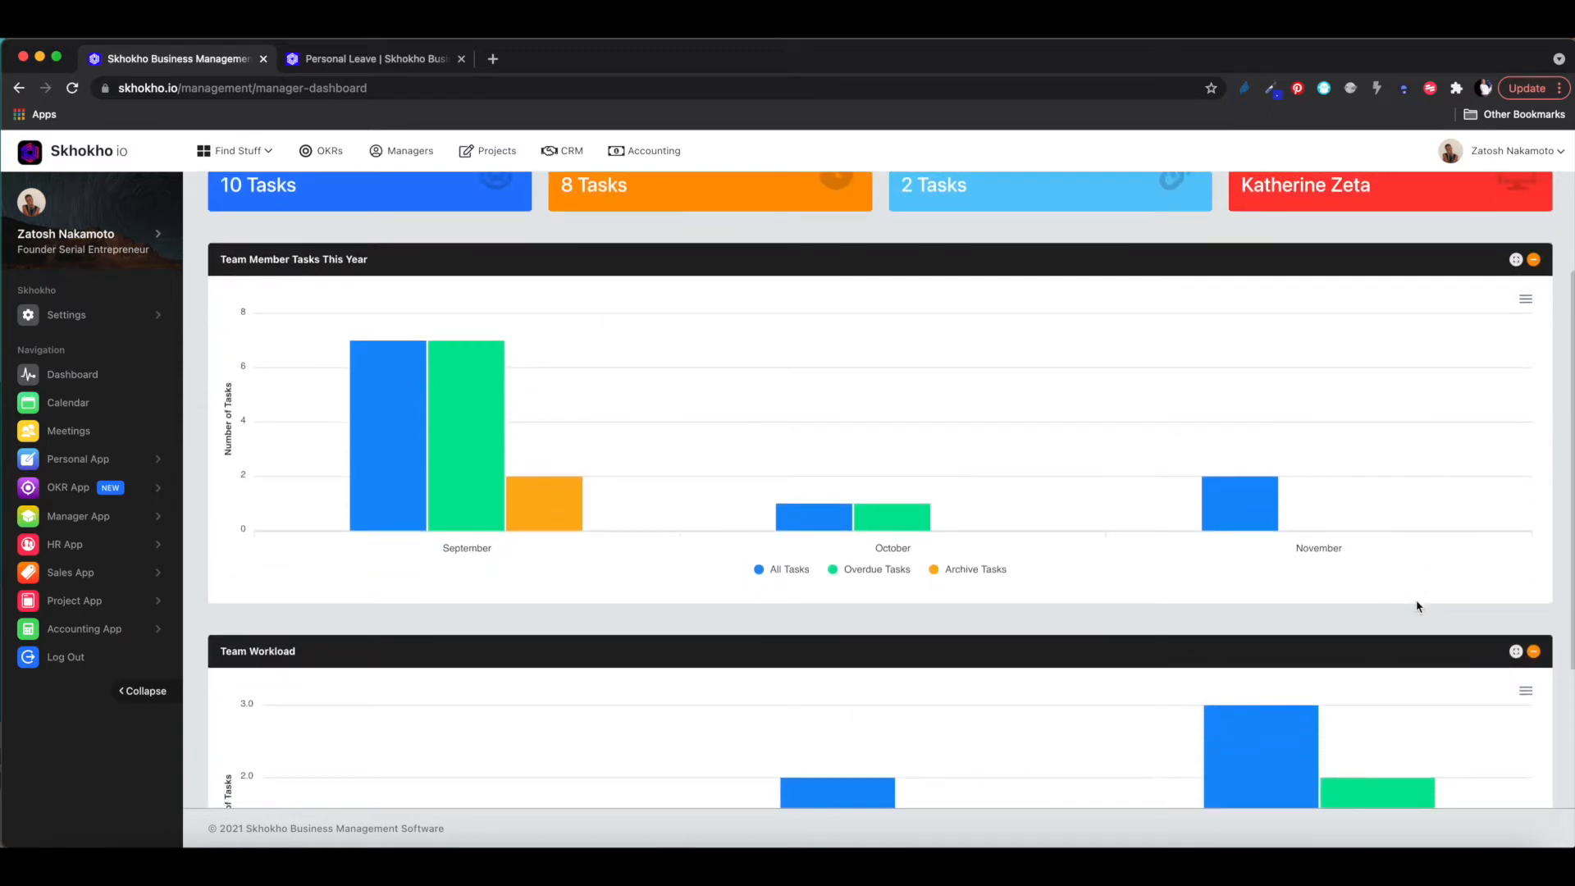
{"action": "scroll", "coordinate": [1417, 608], "scroll_direction": "down", "scroll_amount": 2}
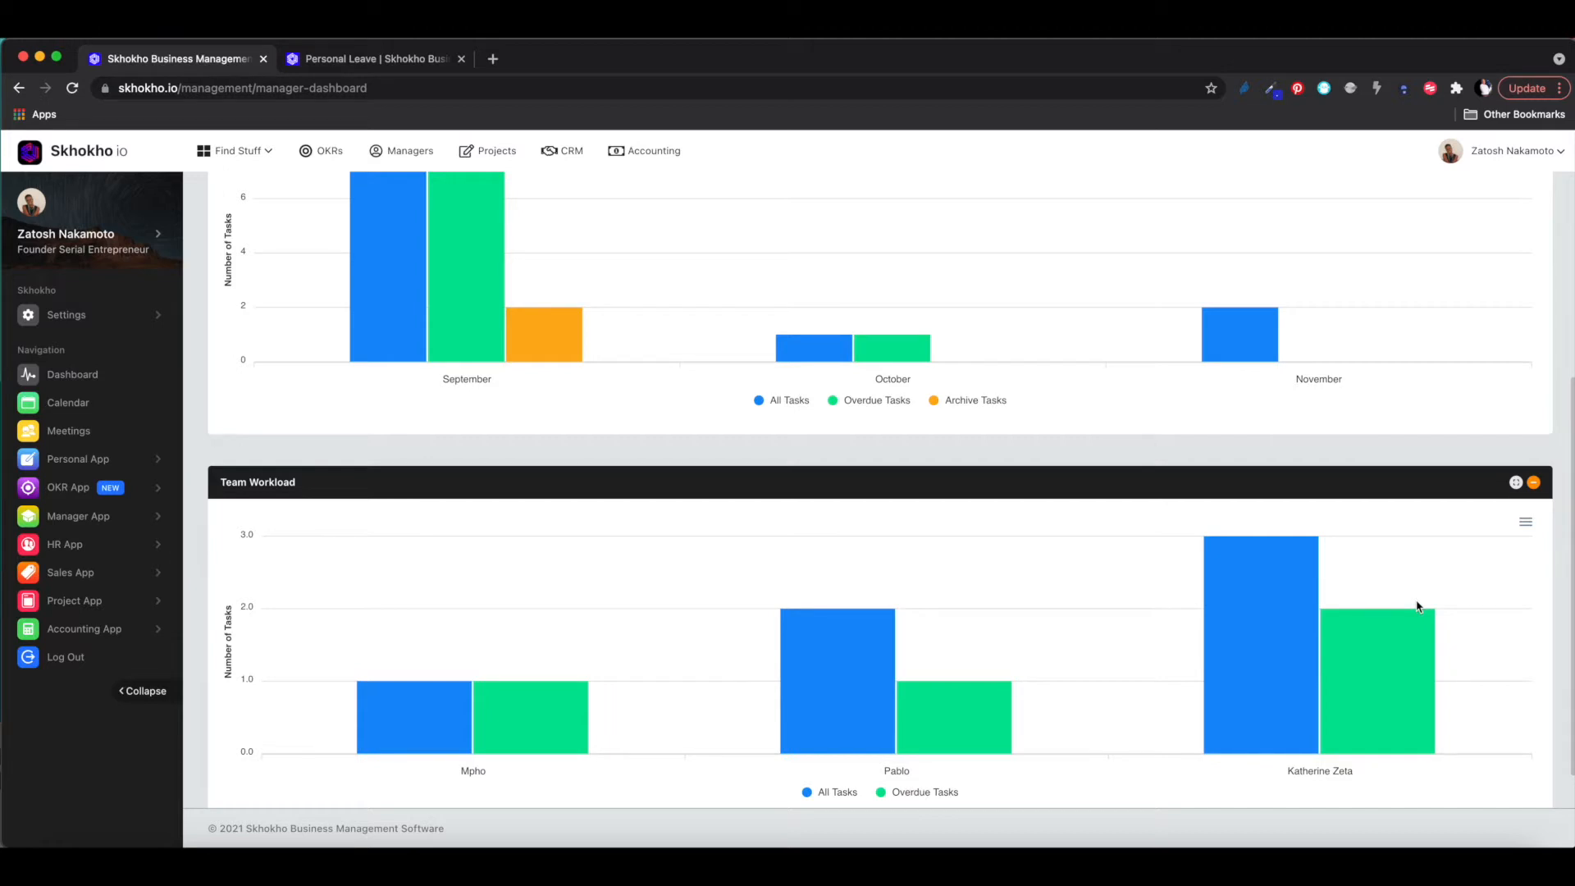
{"action": "scroll", "coordinate": [1417, 606], "scroll_direction": "up", "scroll_amount": 2}
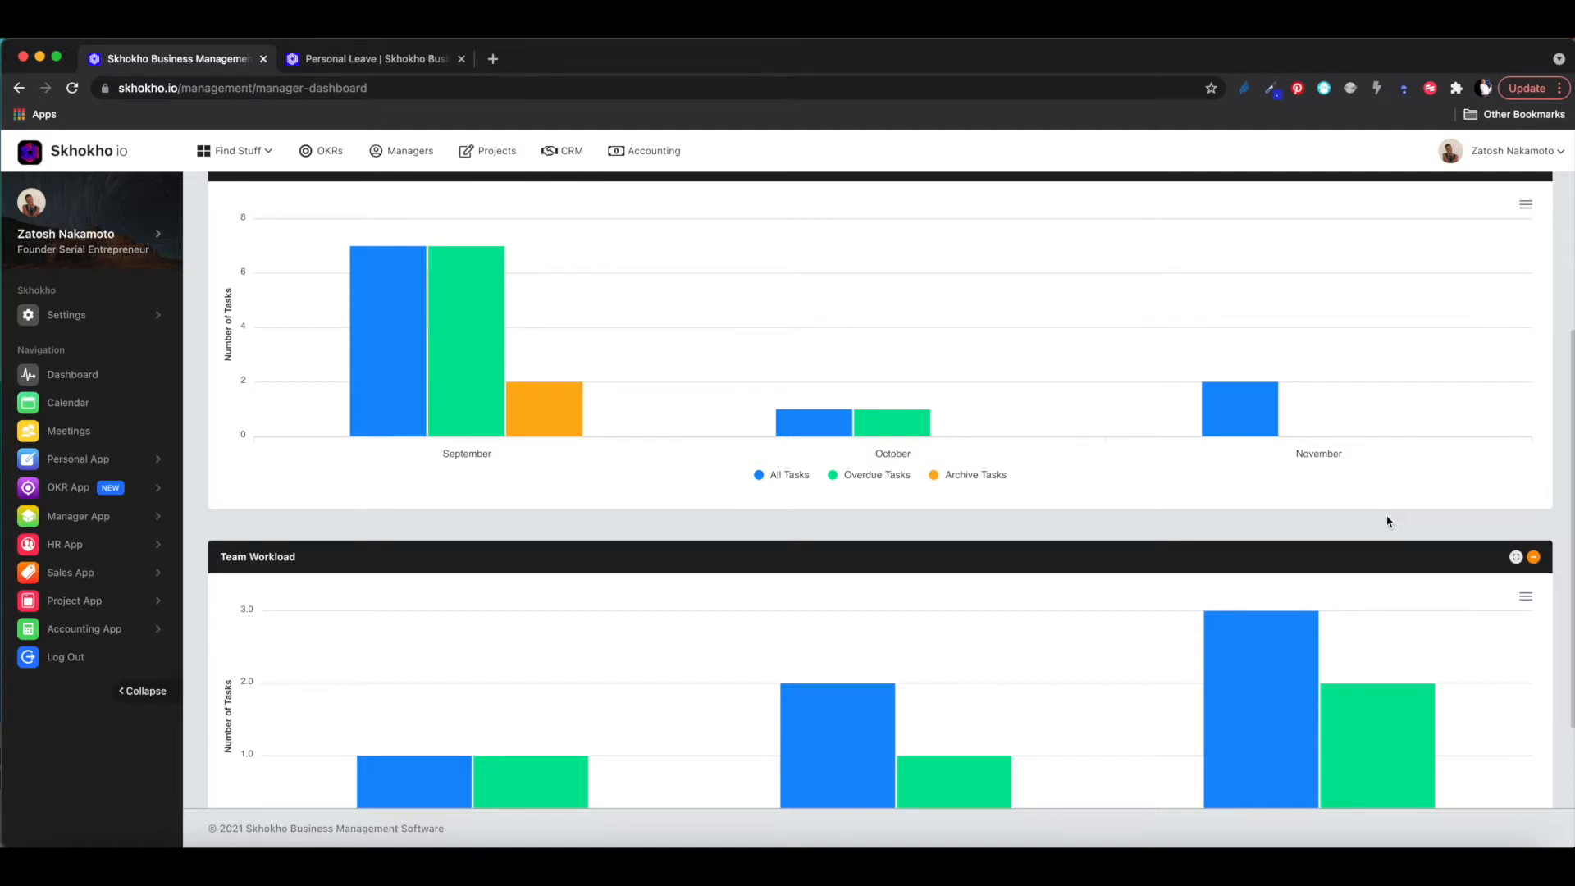
{"action": "scroll", "coordinate": [1387, 522], "scroll_direction": "up", "scroll_amount": 1}
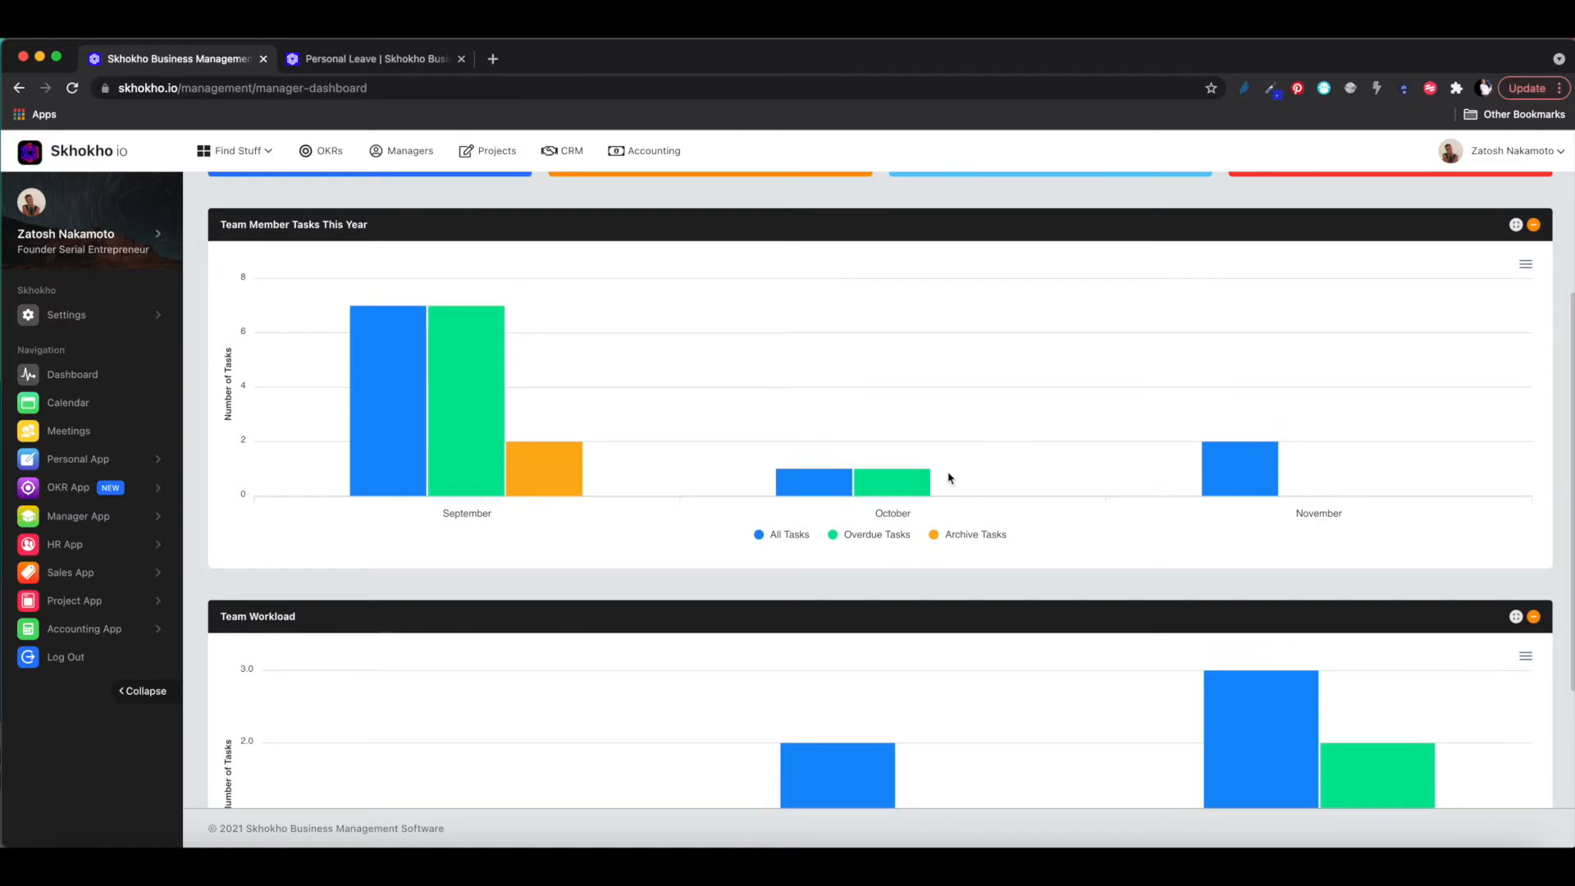
{"action": "scroll", "coordinate": [949, 478], "scroll_direction": "up", "scroll_amount": 3}
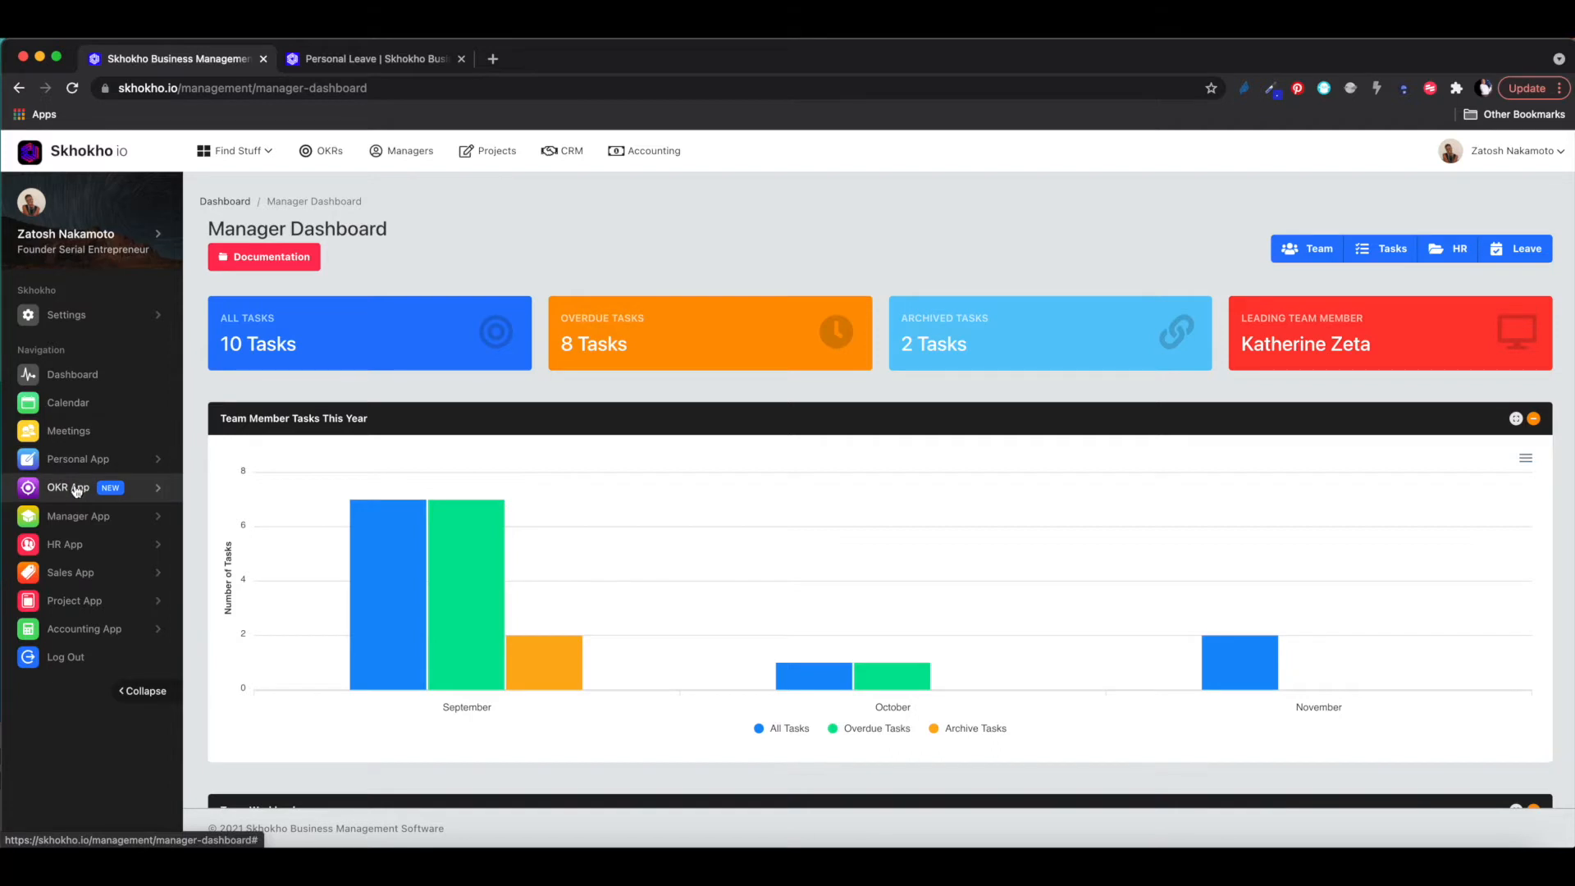
- Open the OKR Dashboard: 26 ongoing objectives, 4 overdue, 27 key results, Corporate leading
{"action": "left_click", "coordinate": [75, 490]}
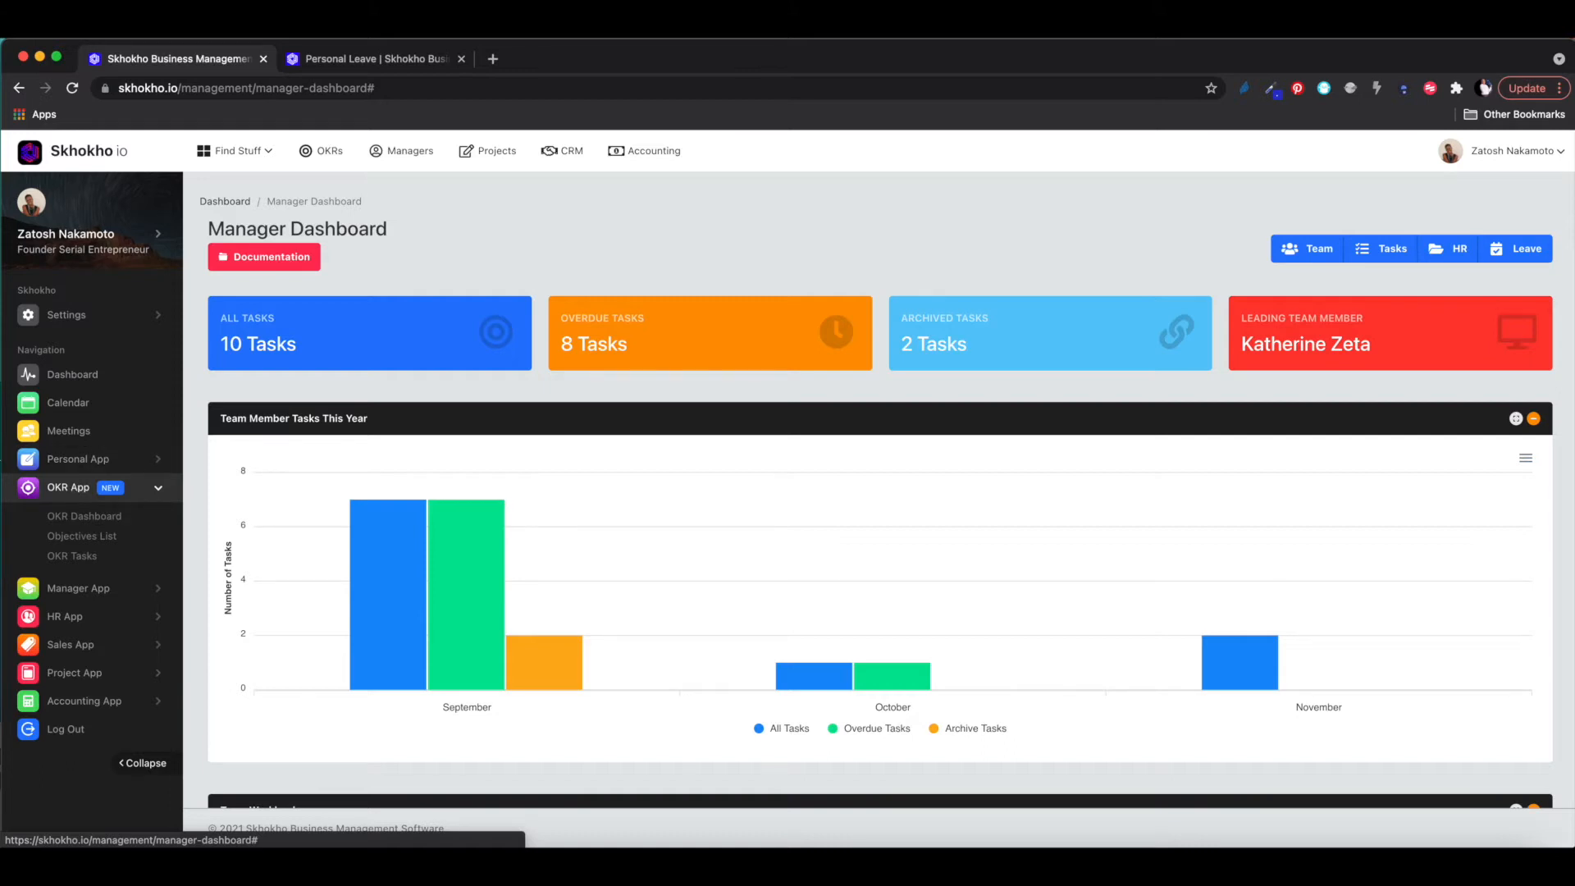
{"action": "left_click", "coordinate": [57, 516]}
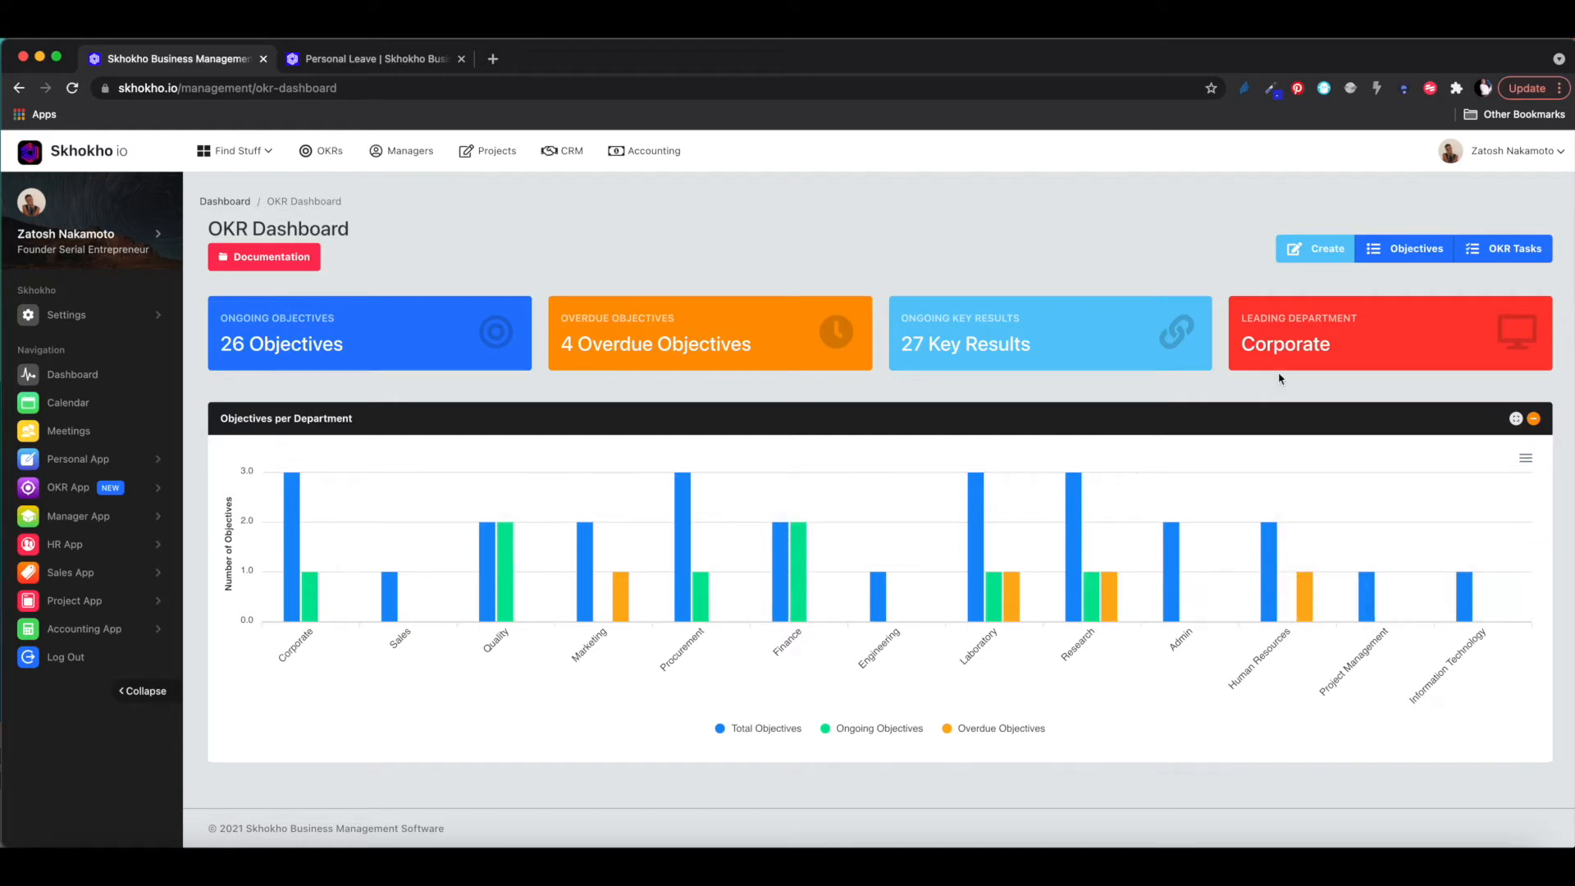
- From the last page of objectives, view details of 'Reach 1000 Active Users in 12 months'
{"action": "left_click", "coordinate": [1401, 253]}
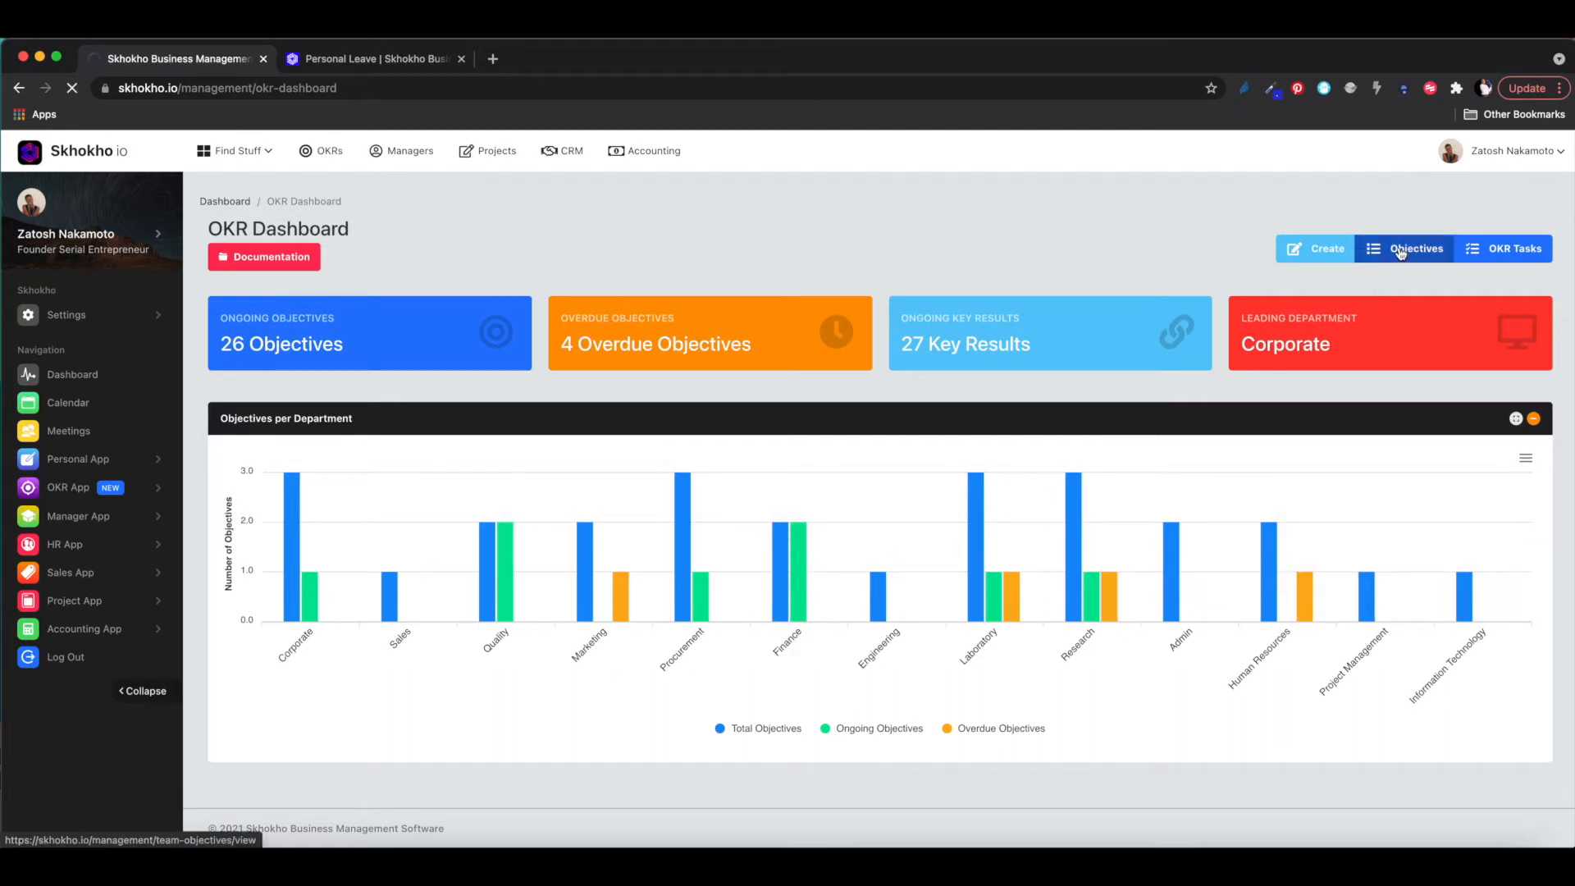
{"action": "scroll", "coordinate": [1147, 473], "scroll_direction": "down", "scroll_amount": 5}
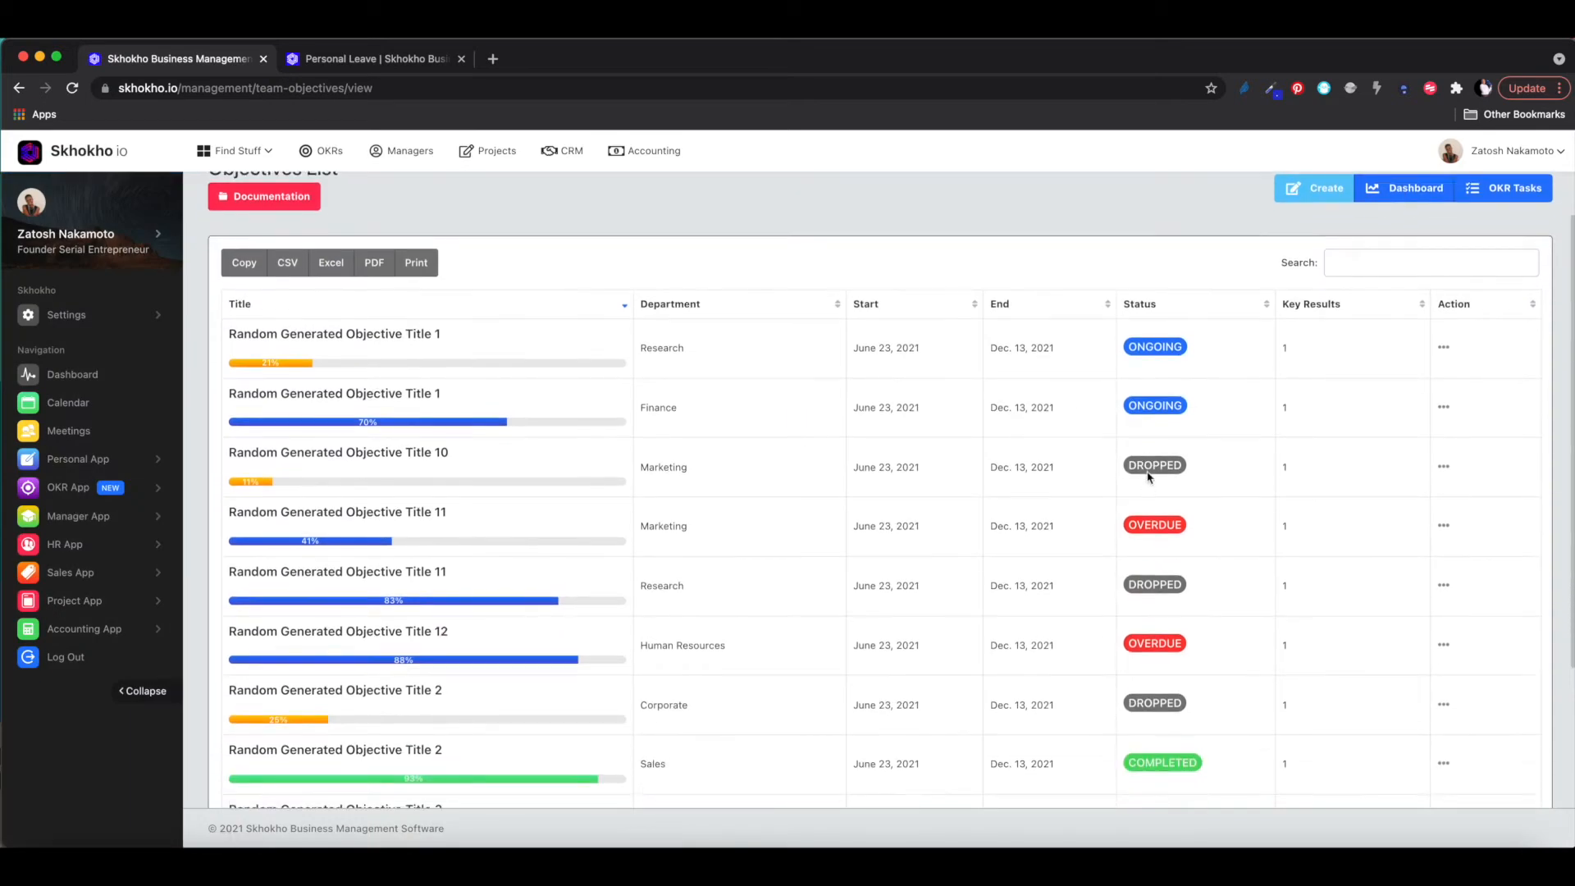
{"action": "scroll", "coordinate": [1147, 476], "scroll_direction": "up", "scroll_amount": 5}
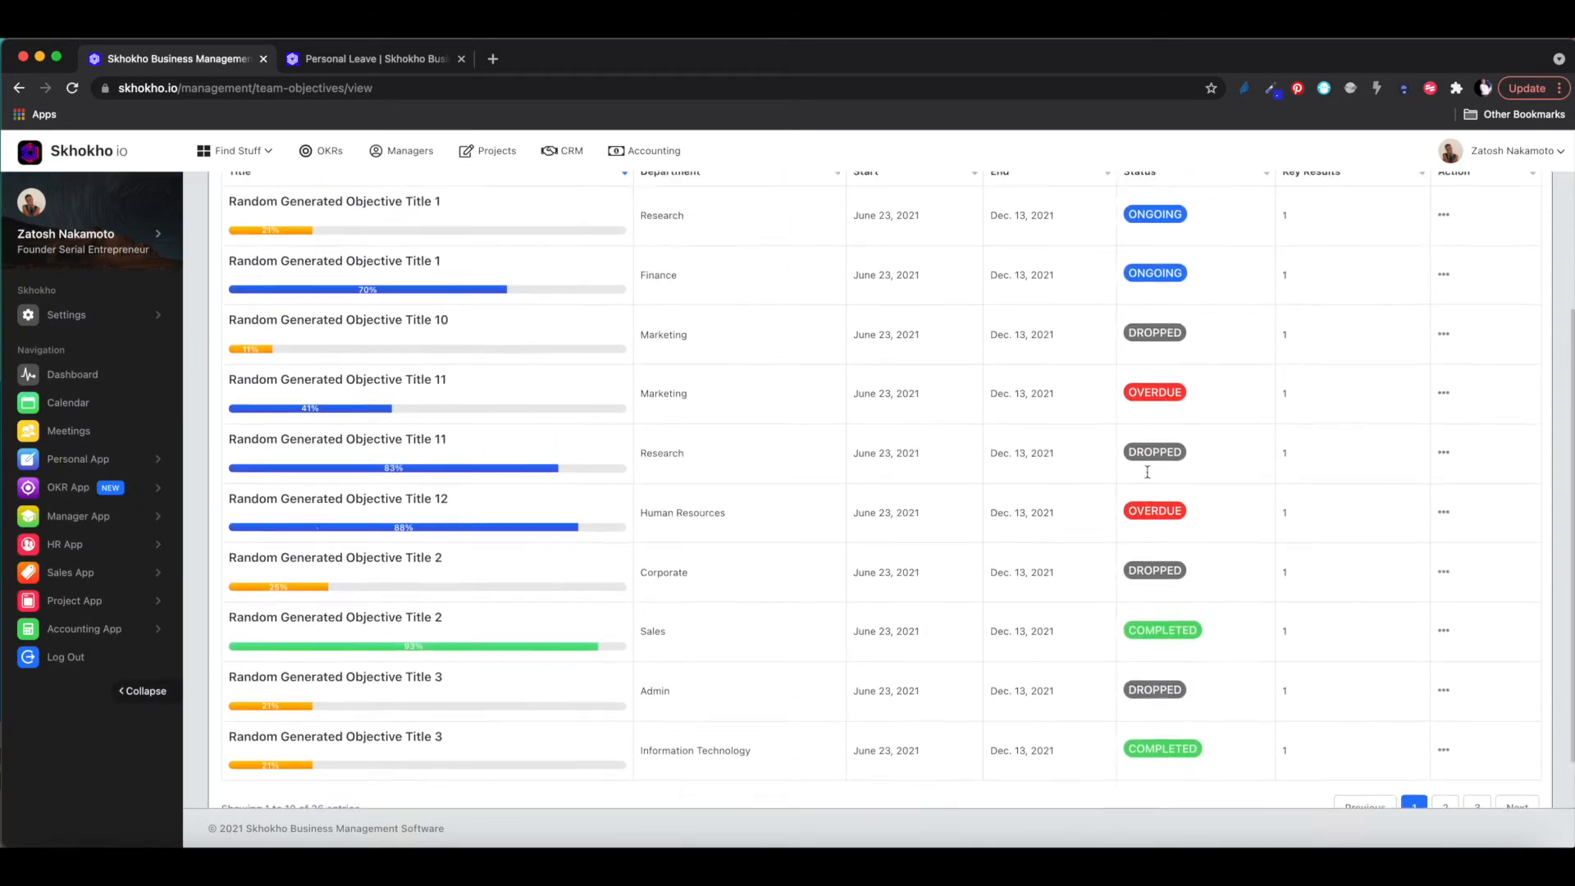
{"action": "scroll", "coordinate": [1147, 476], "scroll_direction": "down", "scroll_amount": 5}
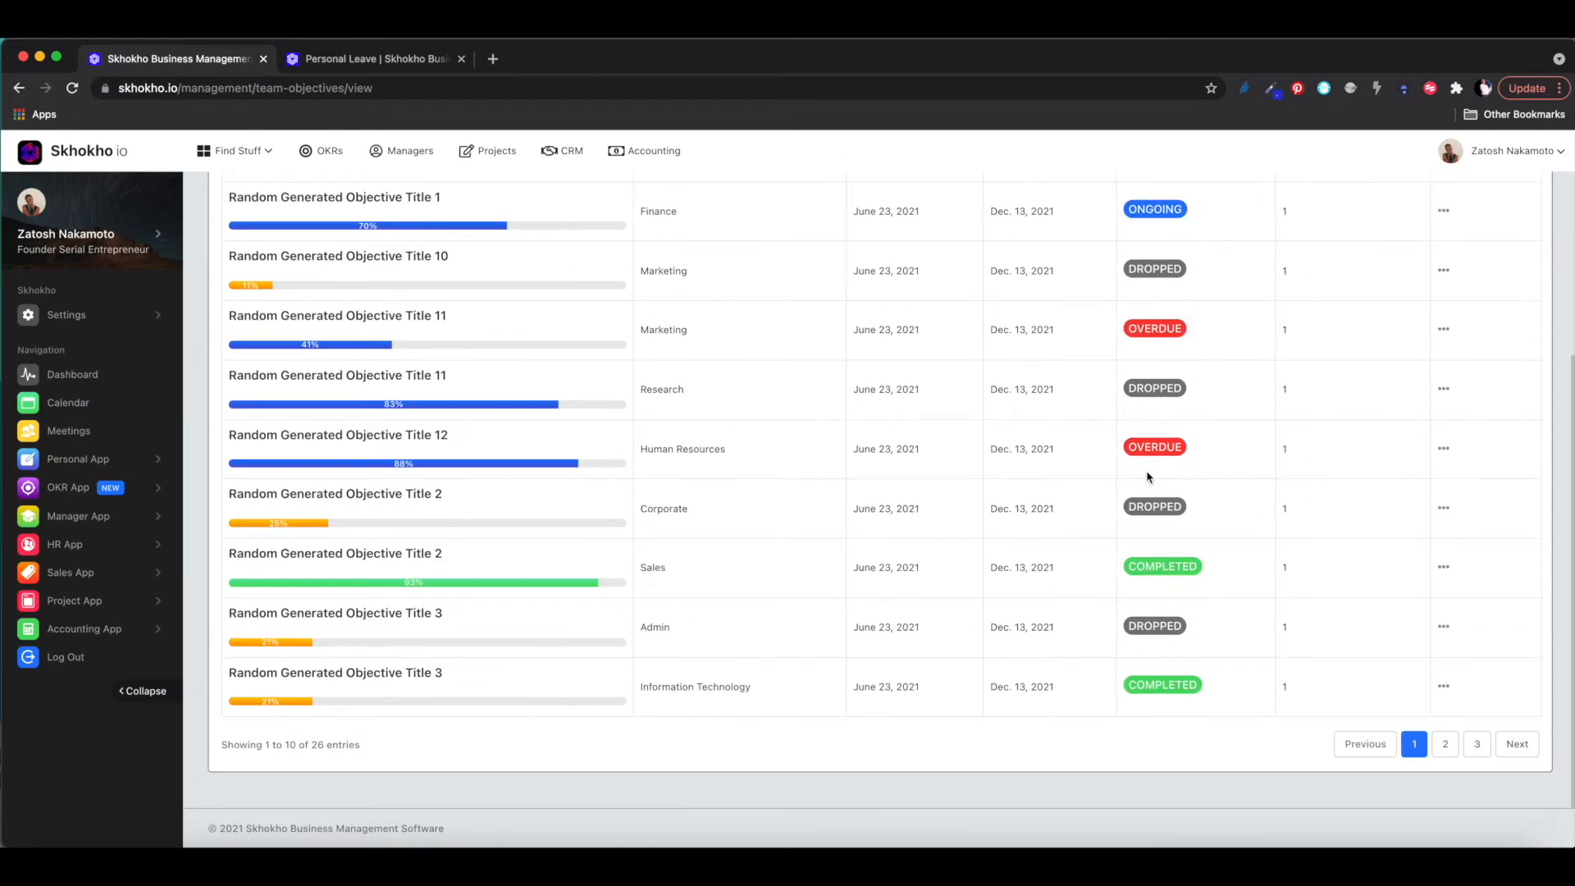
{"action": "left_click", "coordinate": [1477, 747]}
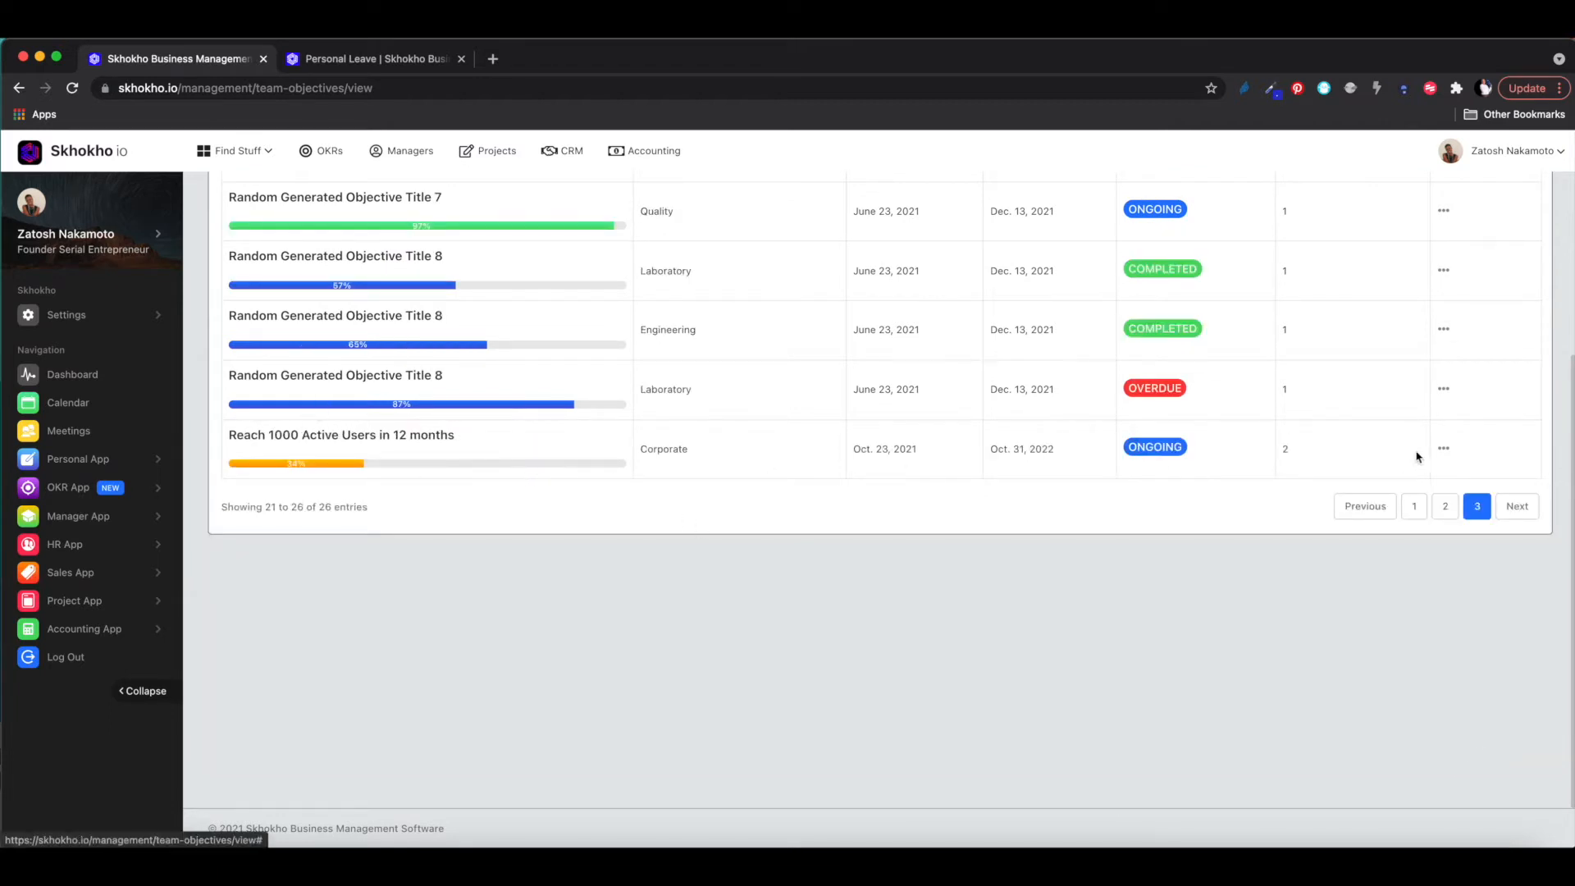
{"action": "left_click", "coordinate": [1444, 448]}
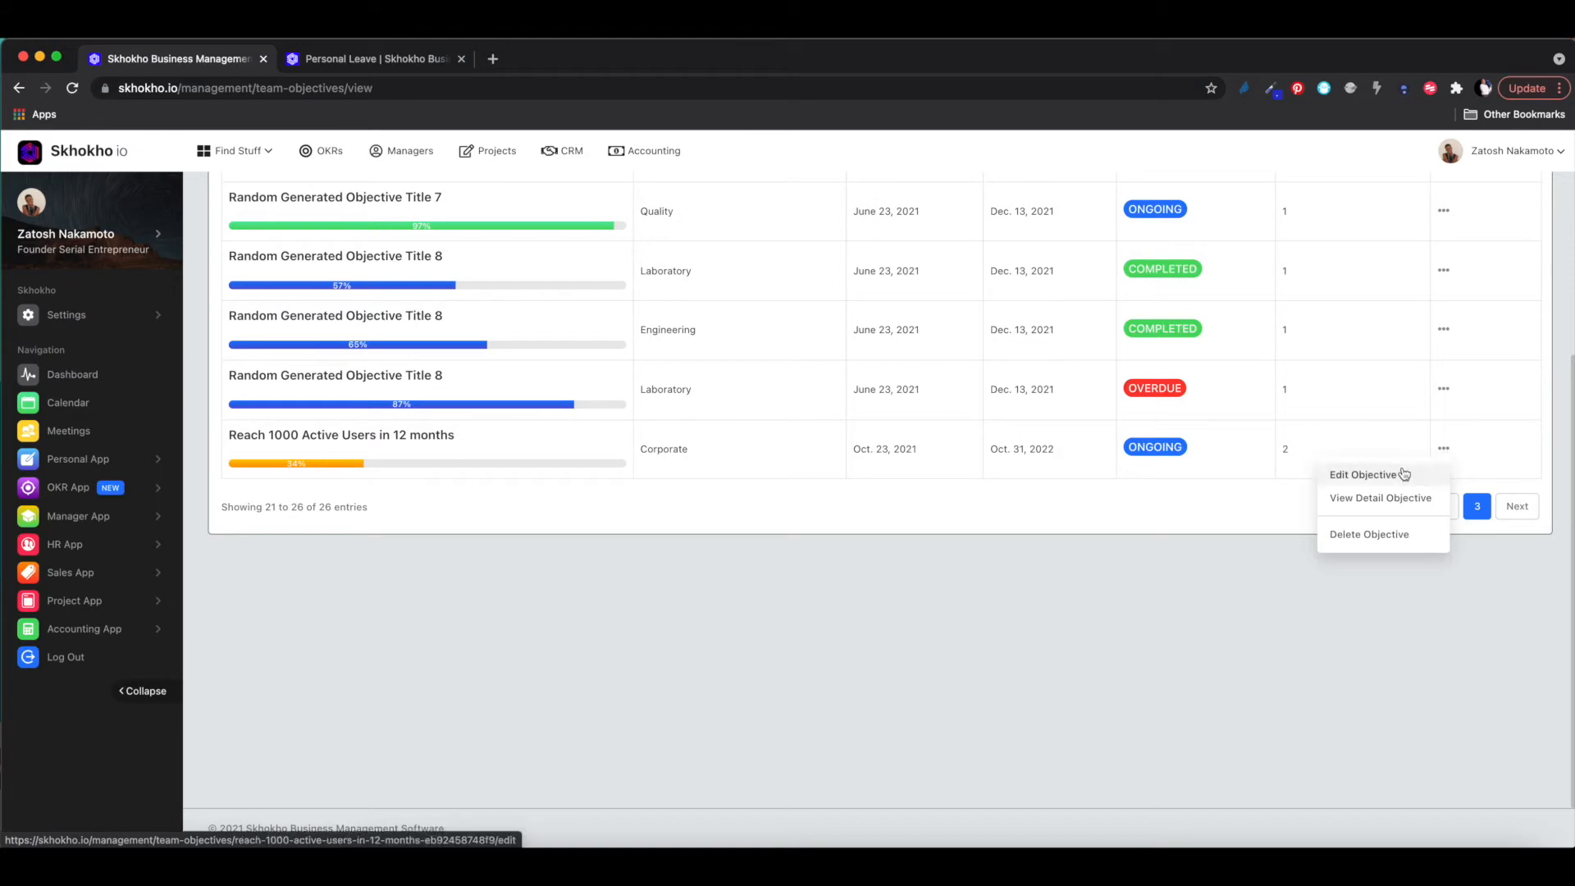
{"action": "left_click", "coordinate": [1393, 498]}
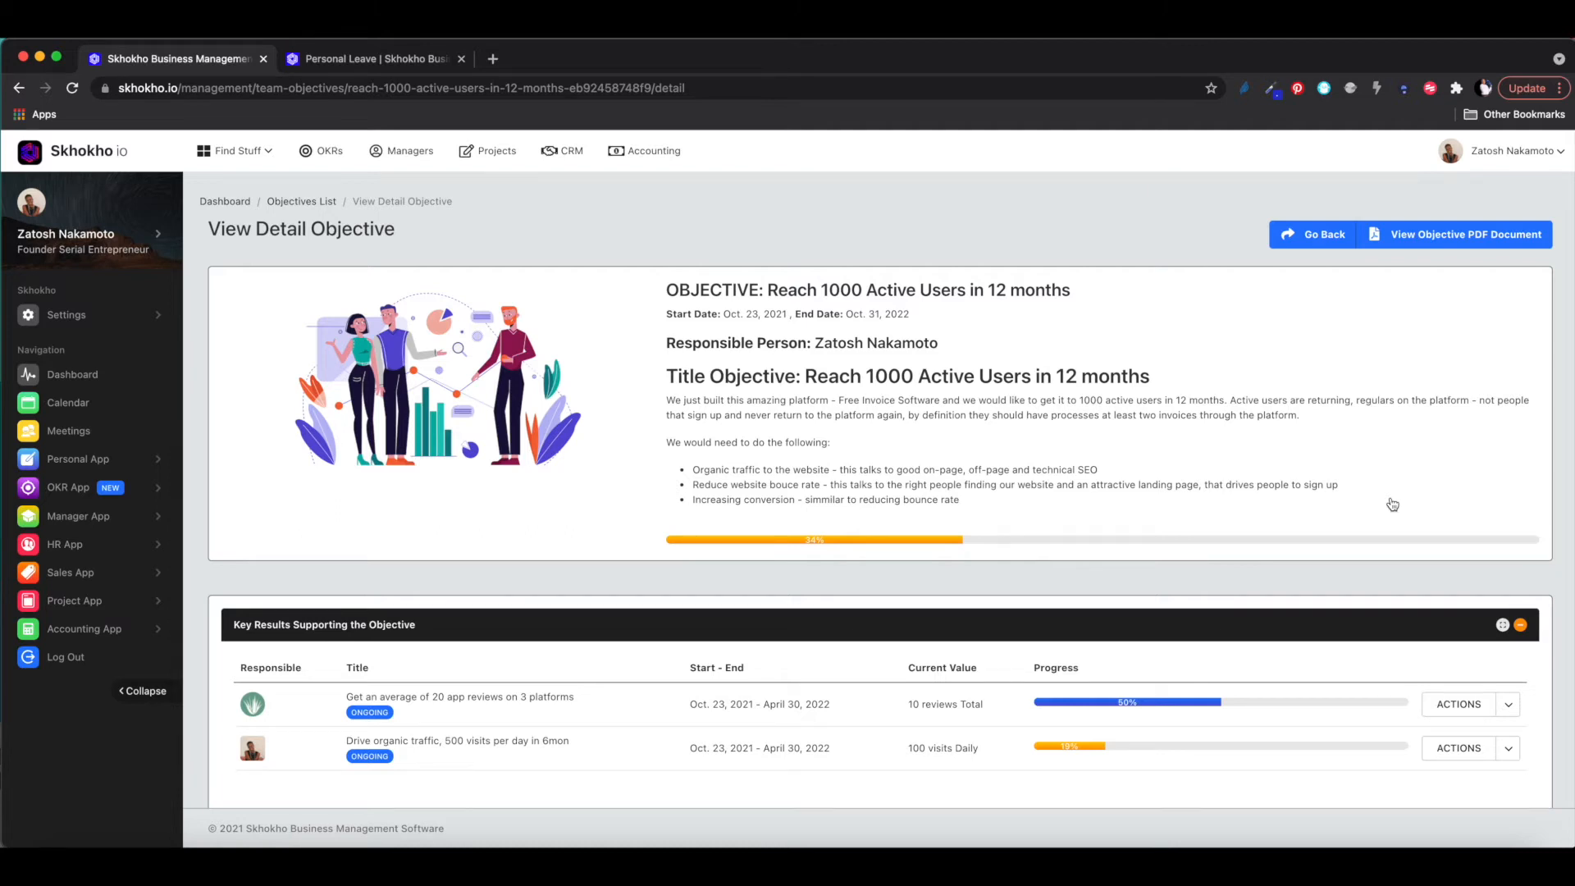
{"action": "scroll", "coordinate": [1392, 504], "scroll_direction": "down", "scroll_amount": 1}
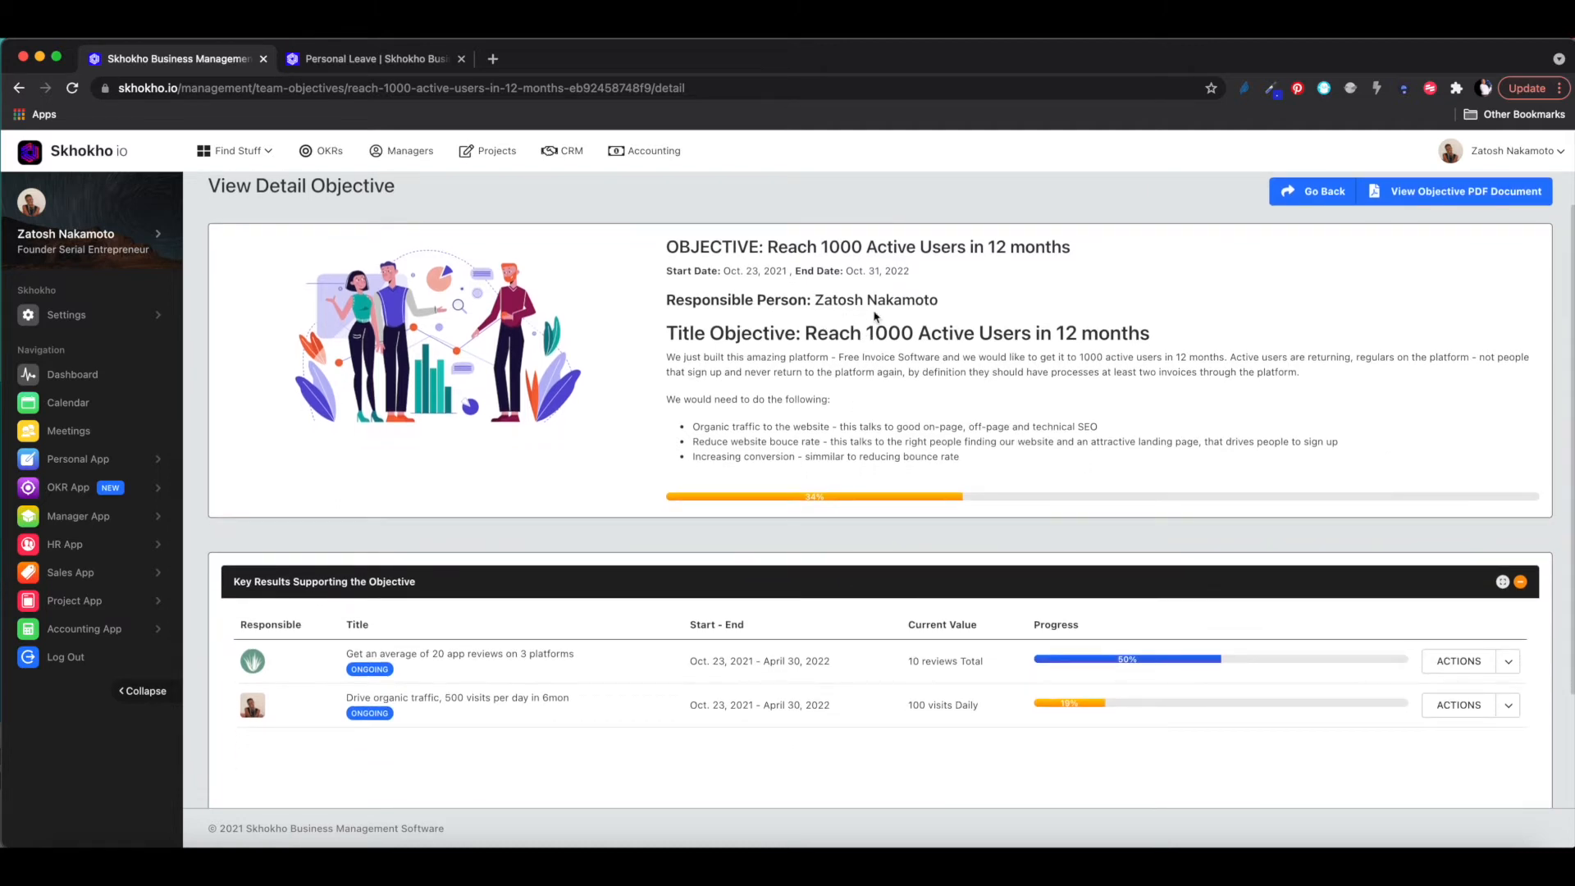
{"action": "left_click_drag", "start_coordinate": [710, 332], "coordinate": [1138, 351]}
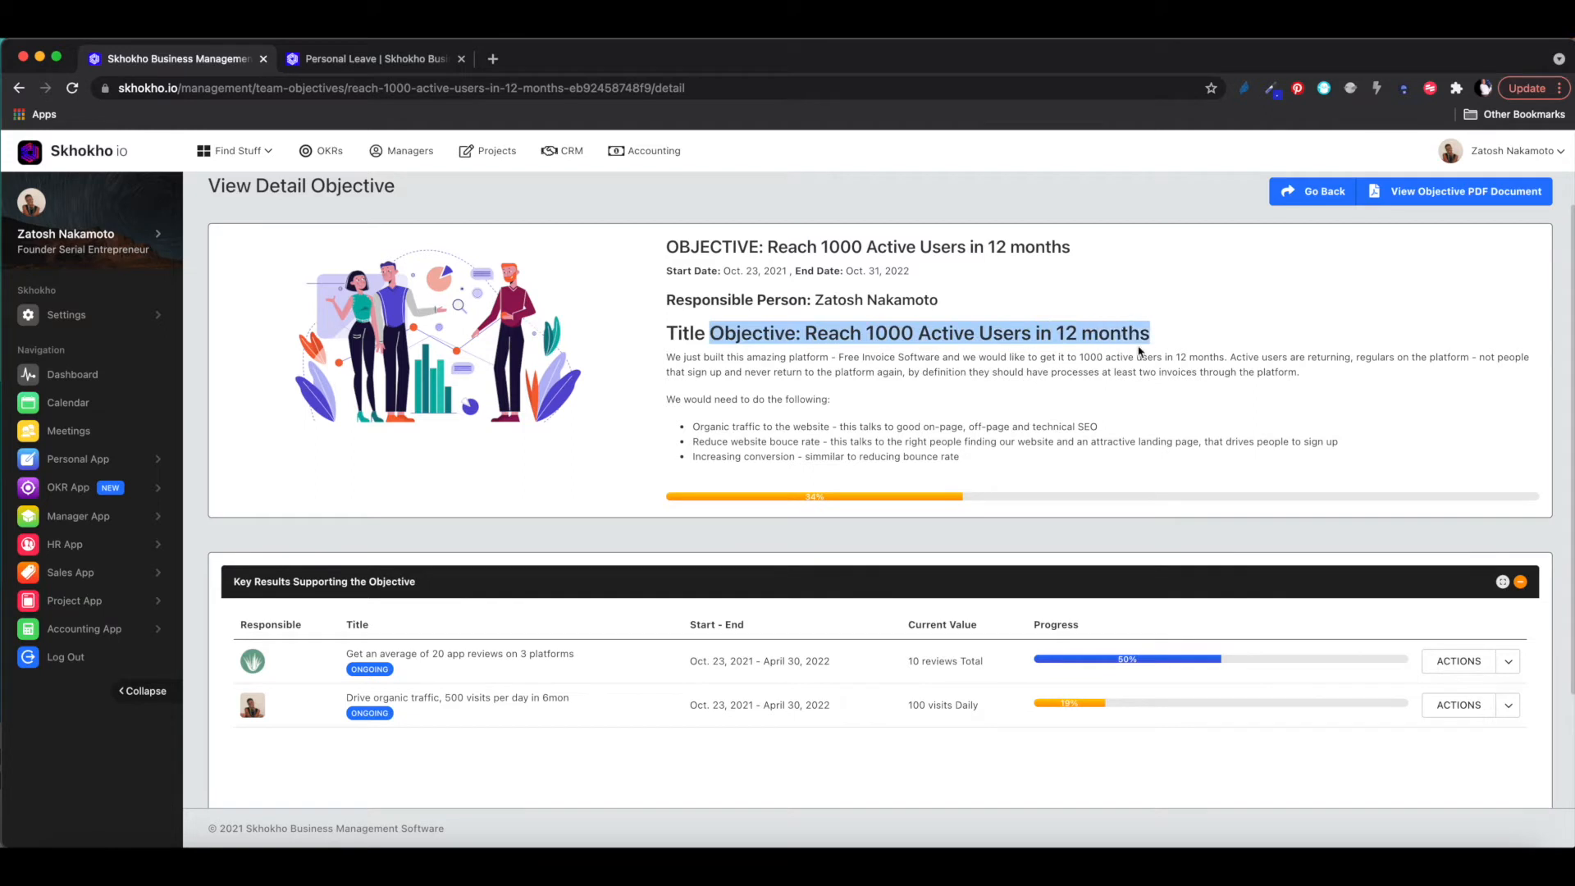
{"action": "scroll", "coordinate": [1026, 461], "scroll_direction": "down", "scroll_amount": 3}
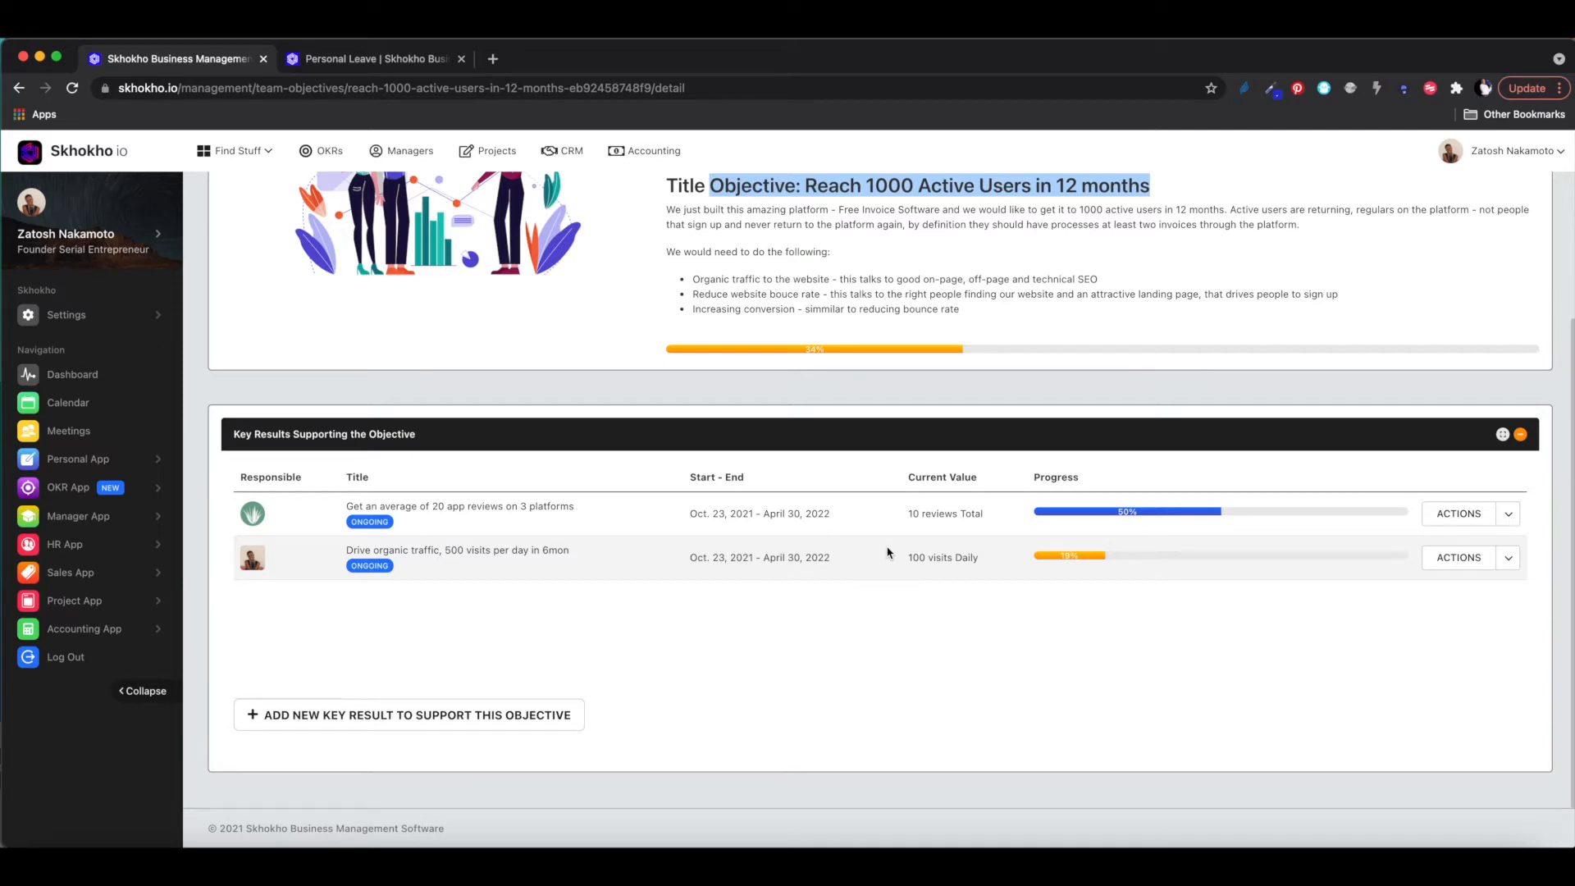
{"action": "scroll", "coordinate": [887, 553], "scroll_direction": "up", "scroll_amount": 1}
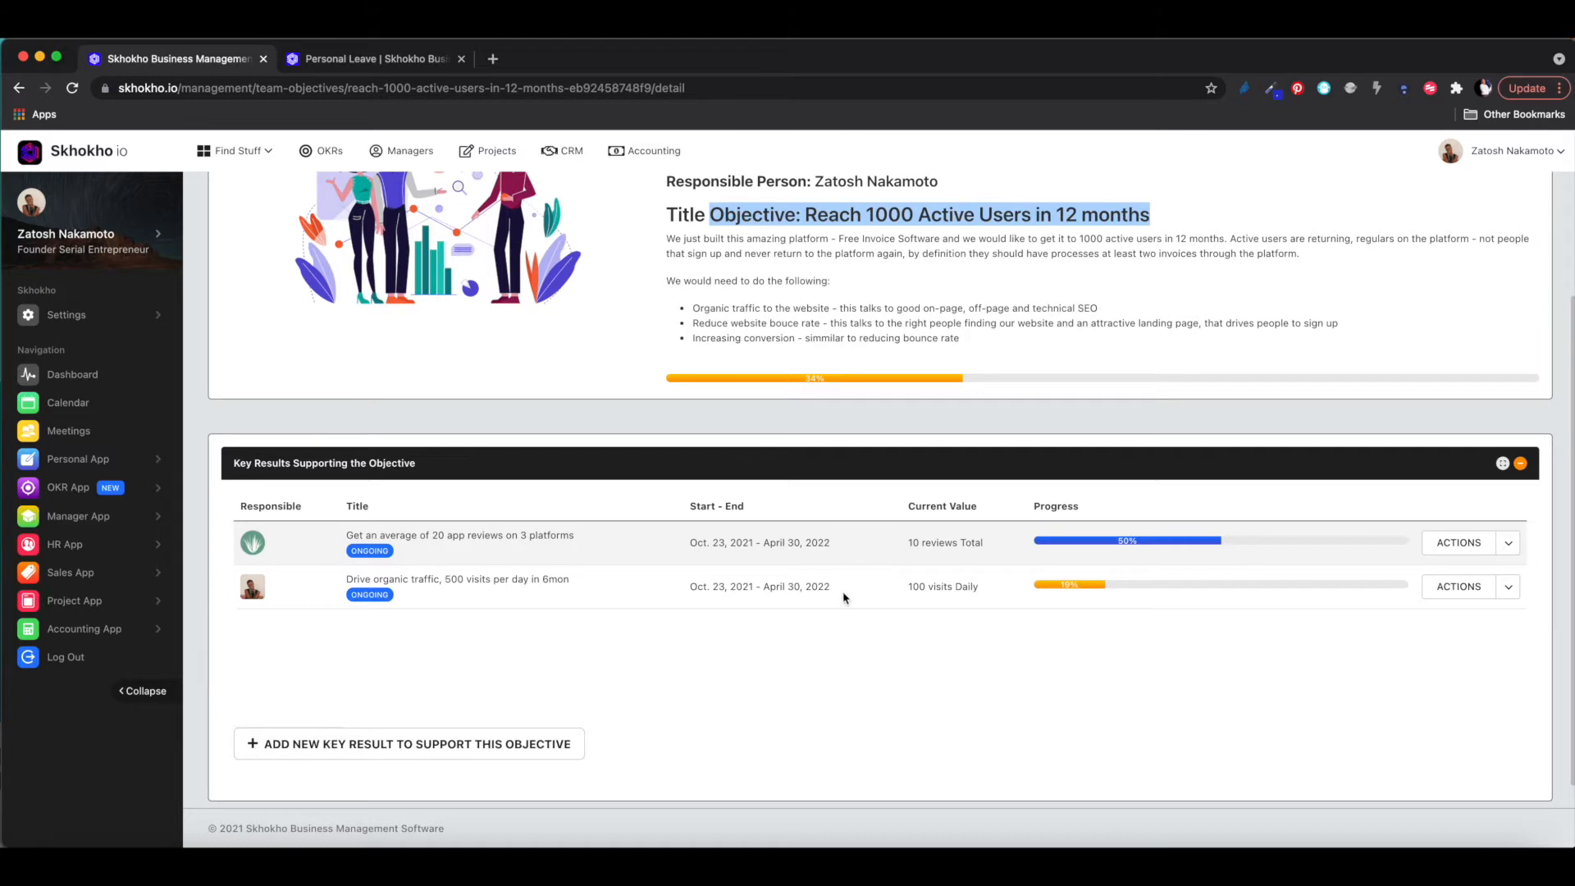
{"action": "left_click", "coordinate": [507, 552]}
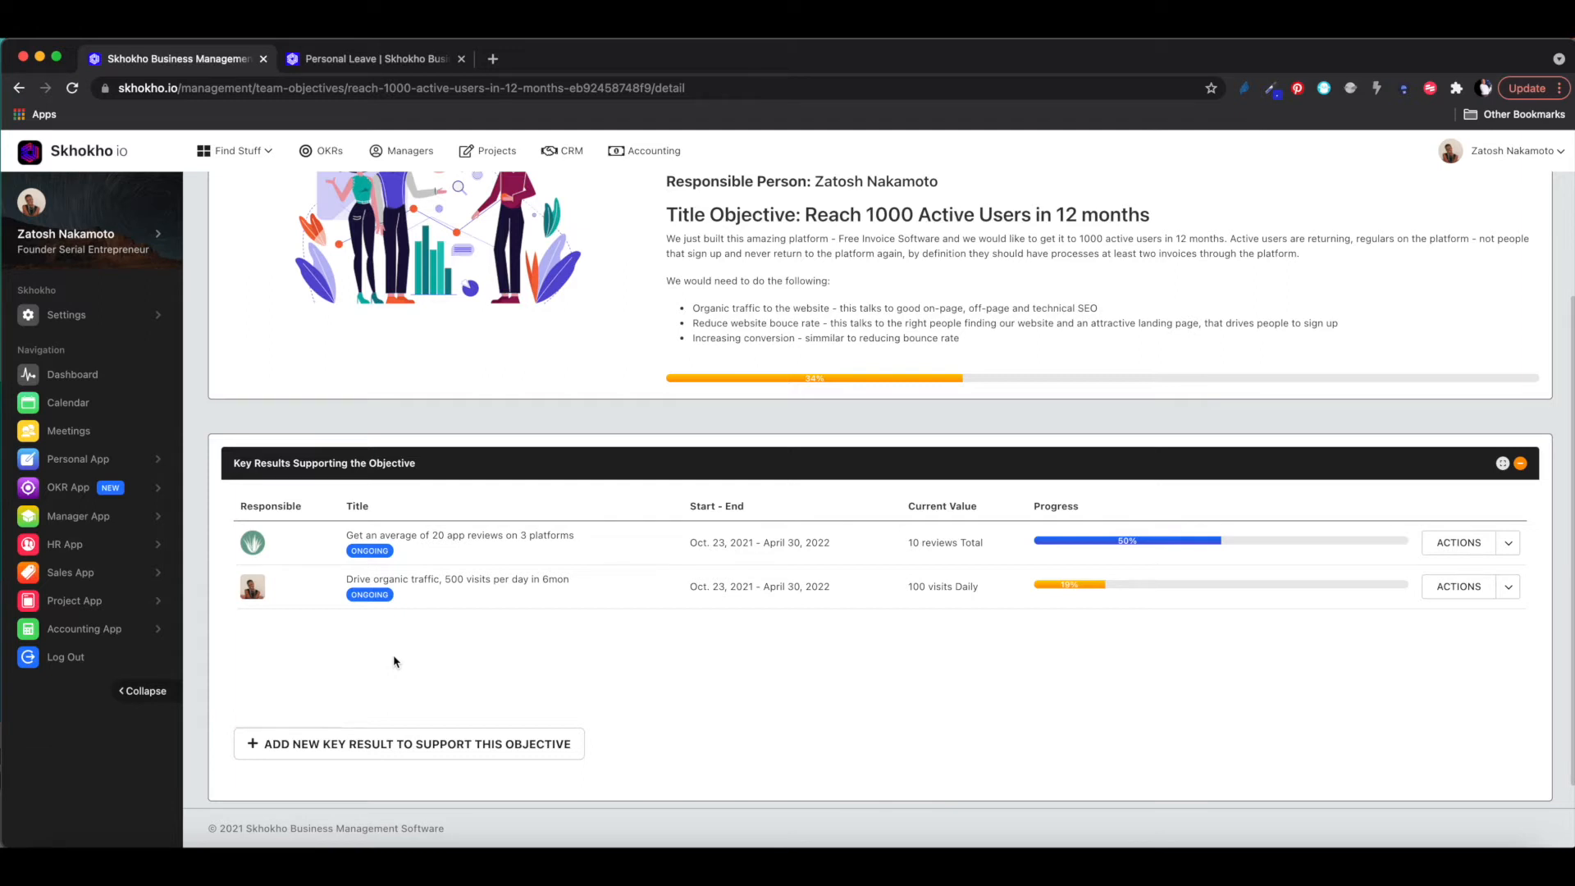
{"action": "scroll", "coordinate": [394, 661], "scroll_direction": "down", "scroll_amount": 1}
{"action": "scroll", "coordinate": [440, 631], "scroll_direction": "up", "scroll_amount": 2}
{"action": "scroll", "coordinate": [440, 632], "scroll_direction": "up", "scroll_amount": 3}
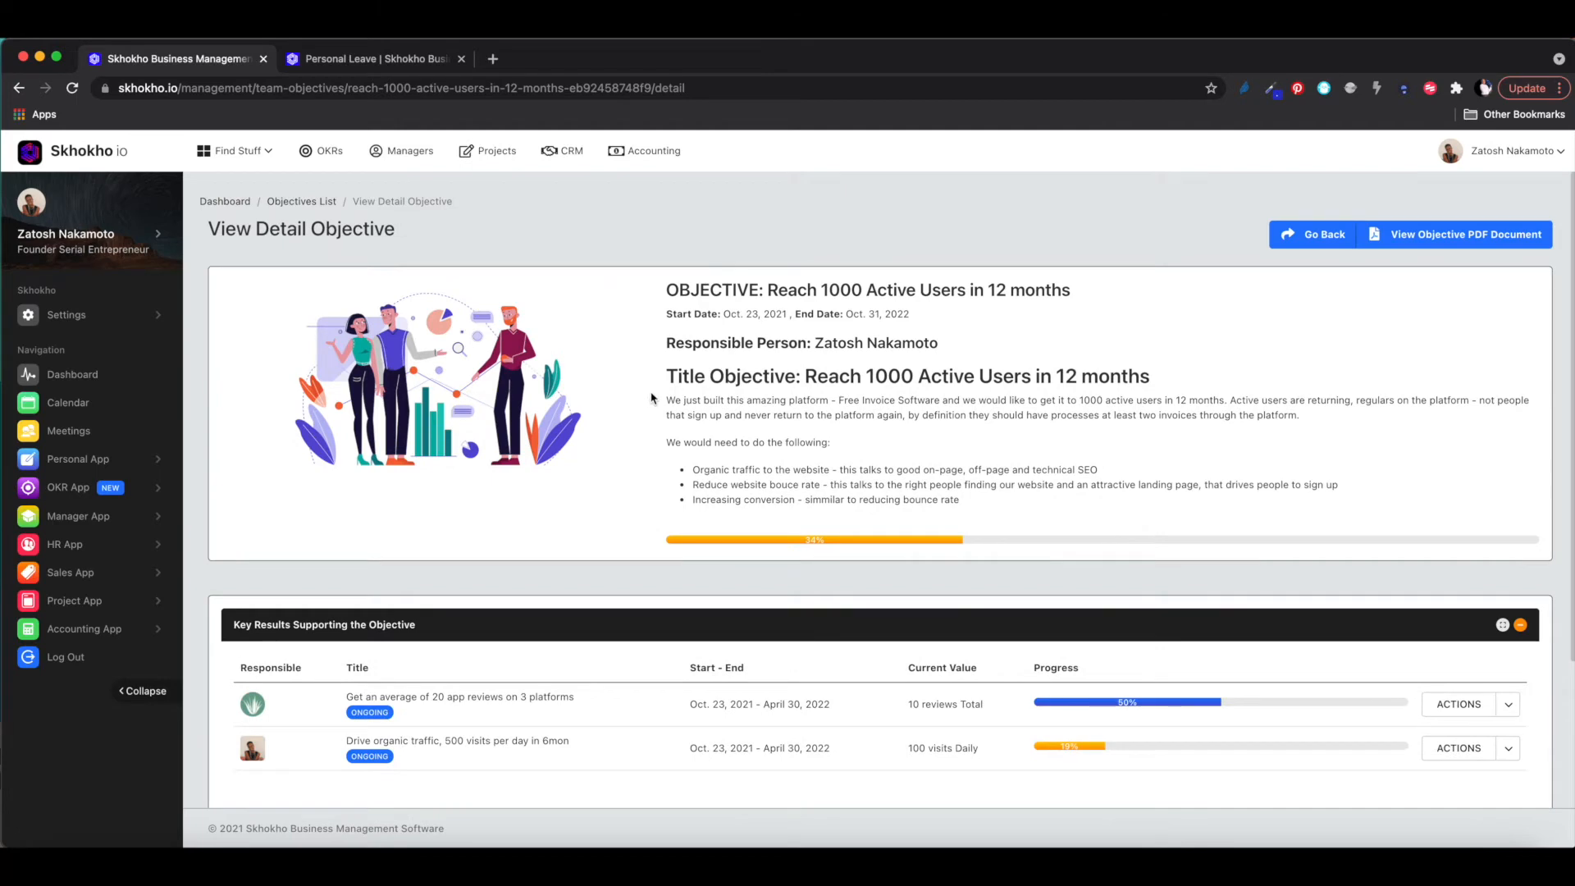
{"action": "scroll", "coordinate": [818, 408], "scroll_direction": "down", "scroll_amount": 5}
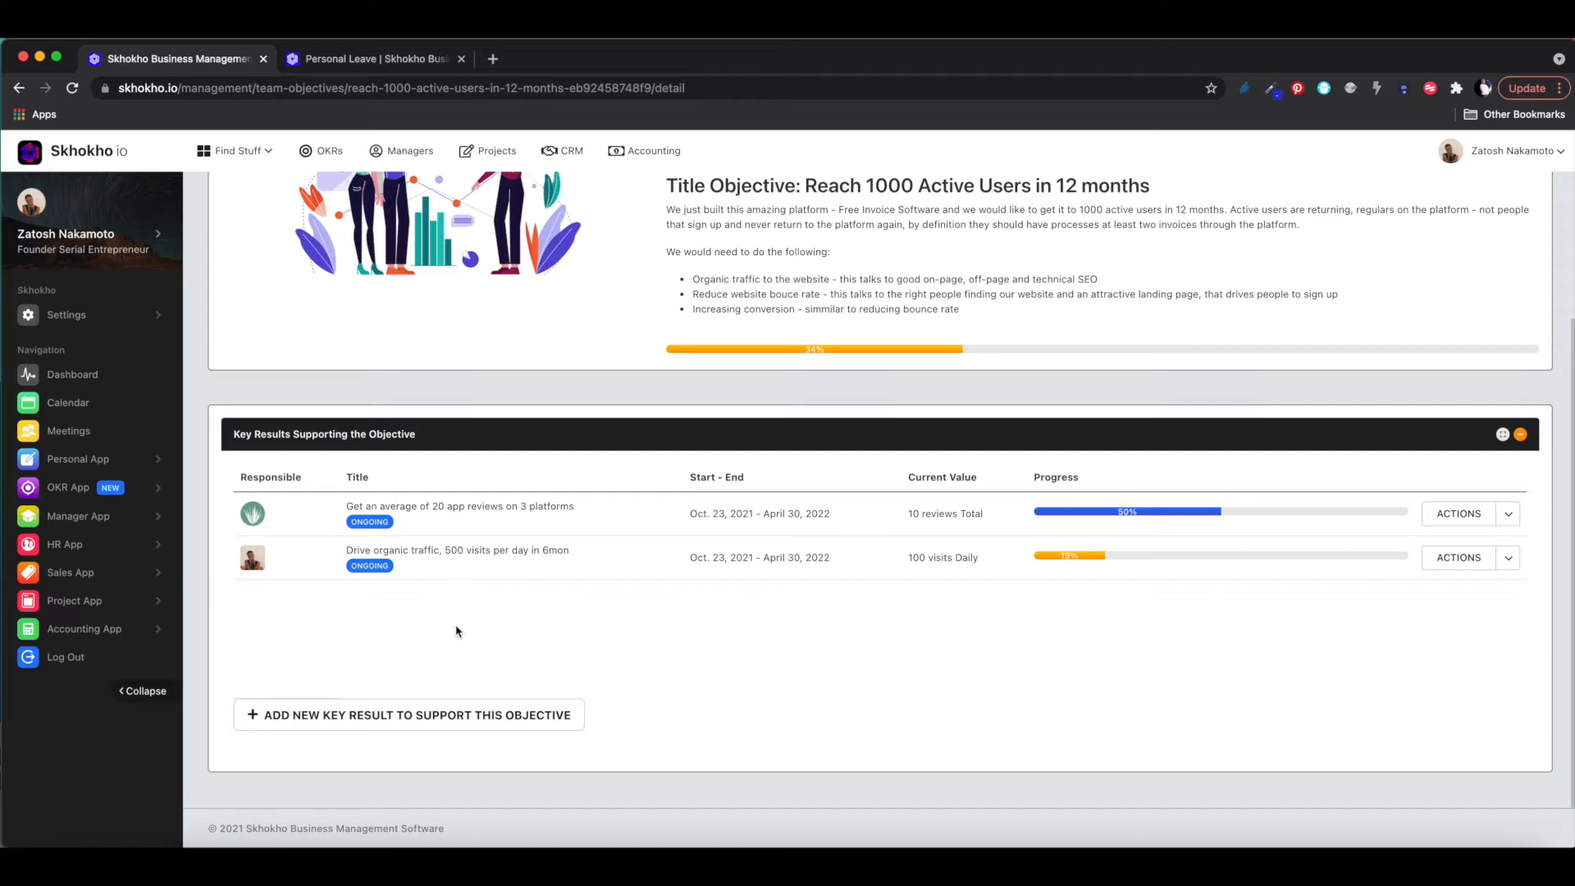
{"action": "scroll", "coordinate": [452, 635], "scroll_direction": "up", "scroll_amount": 3}
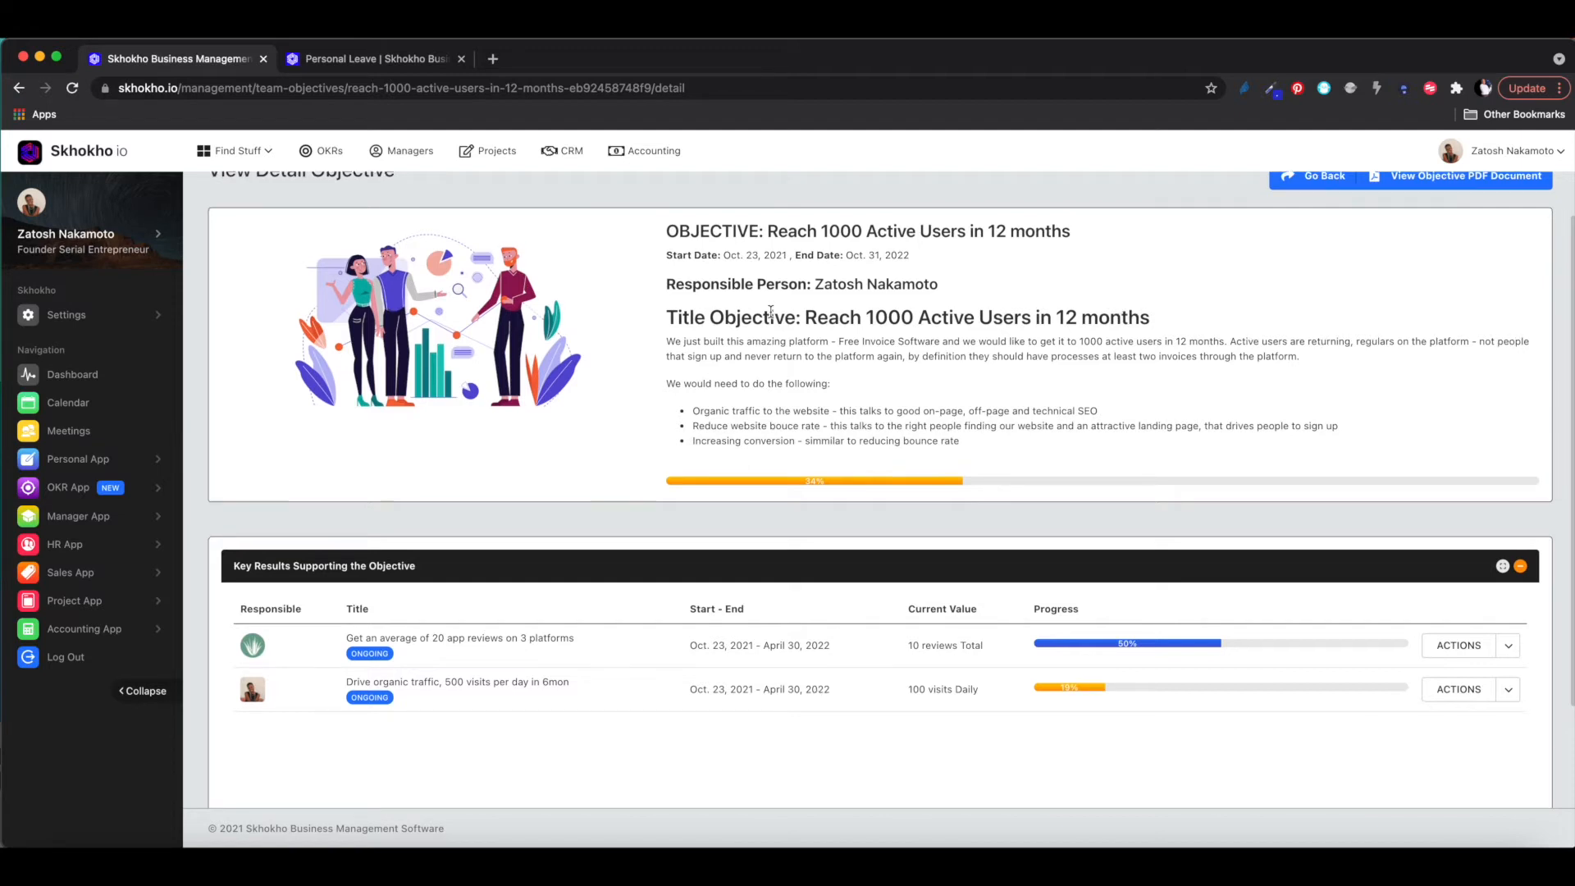
{"action": "scroll", "coordinate": [771, 312], "scroll_direction": "down", "scroll_amount": 3}
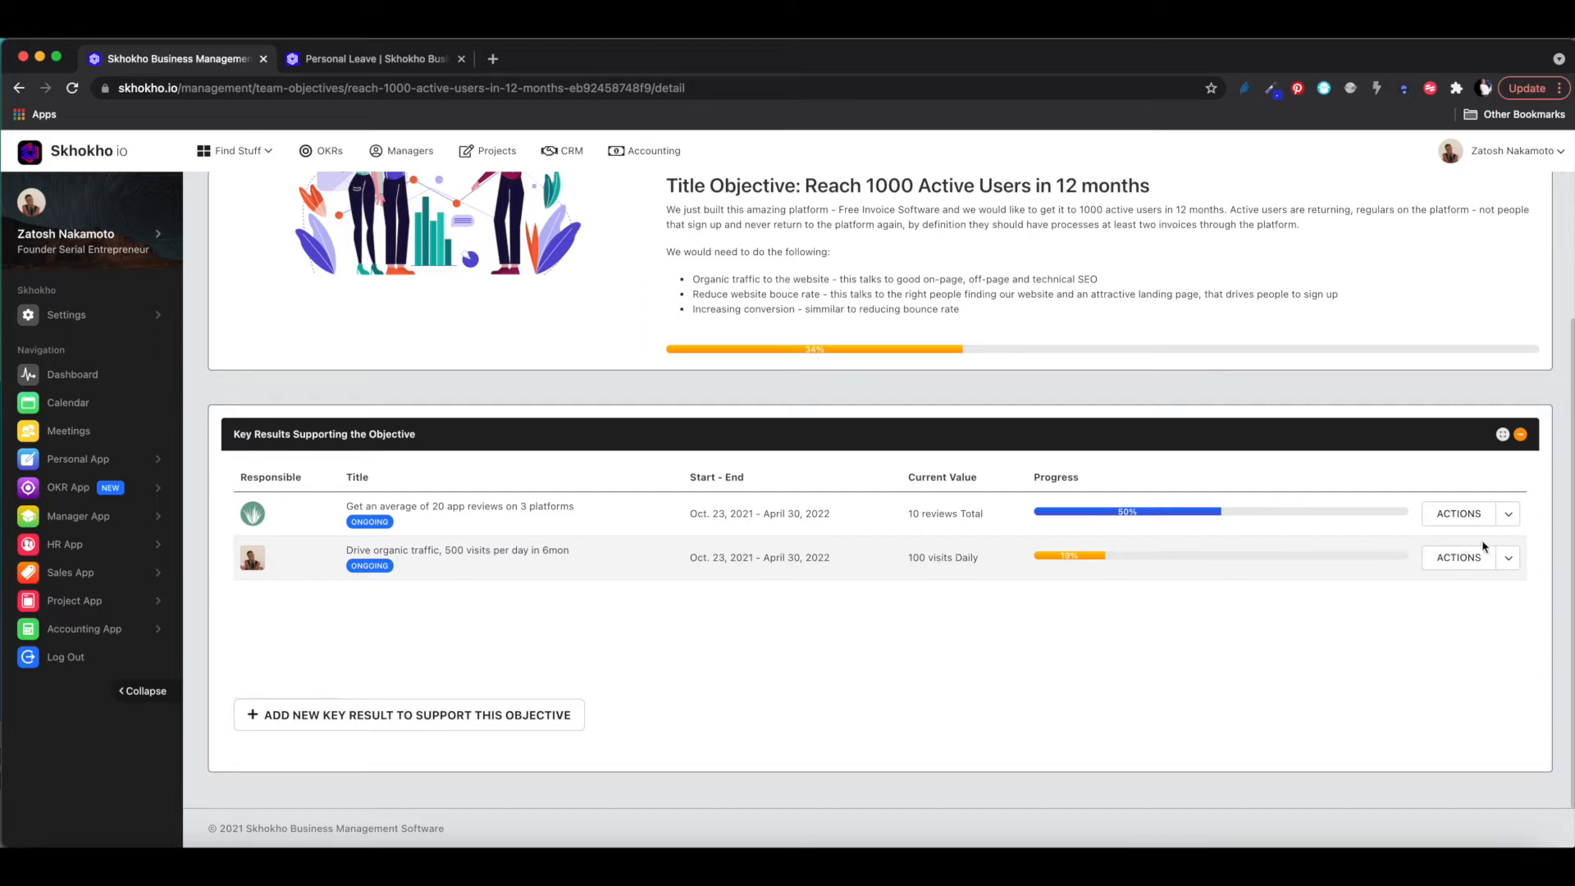
{"action": "left_click", "coordinate": [1511, 565]}
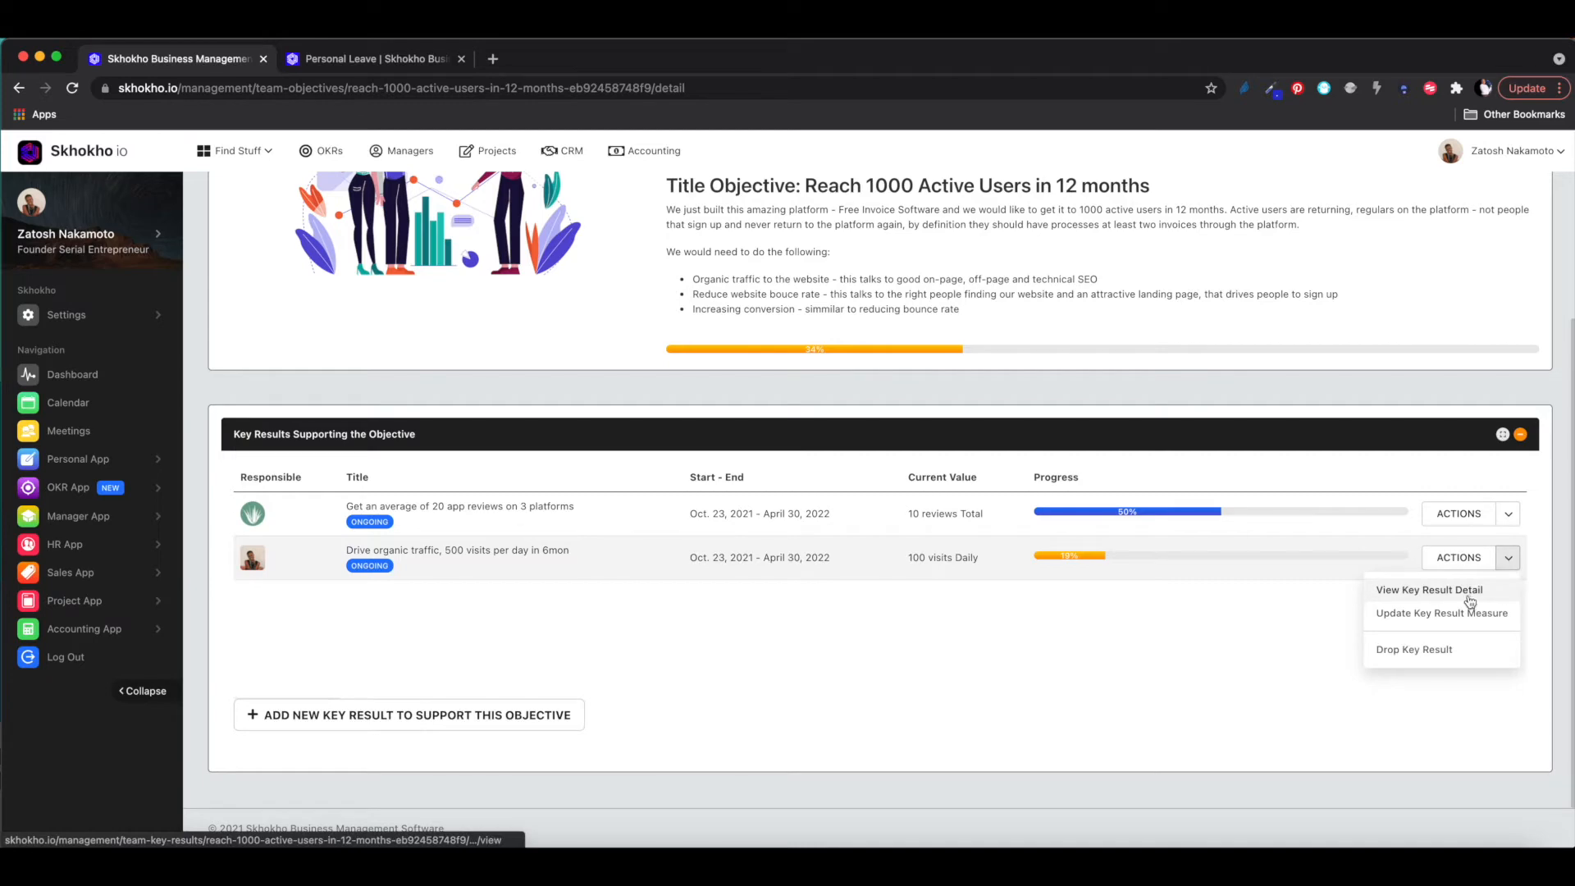
{"action": "left_click", "coordinate": [1454, 616]}
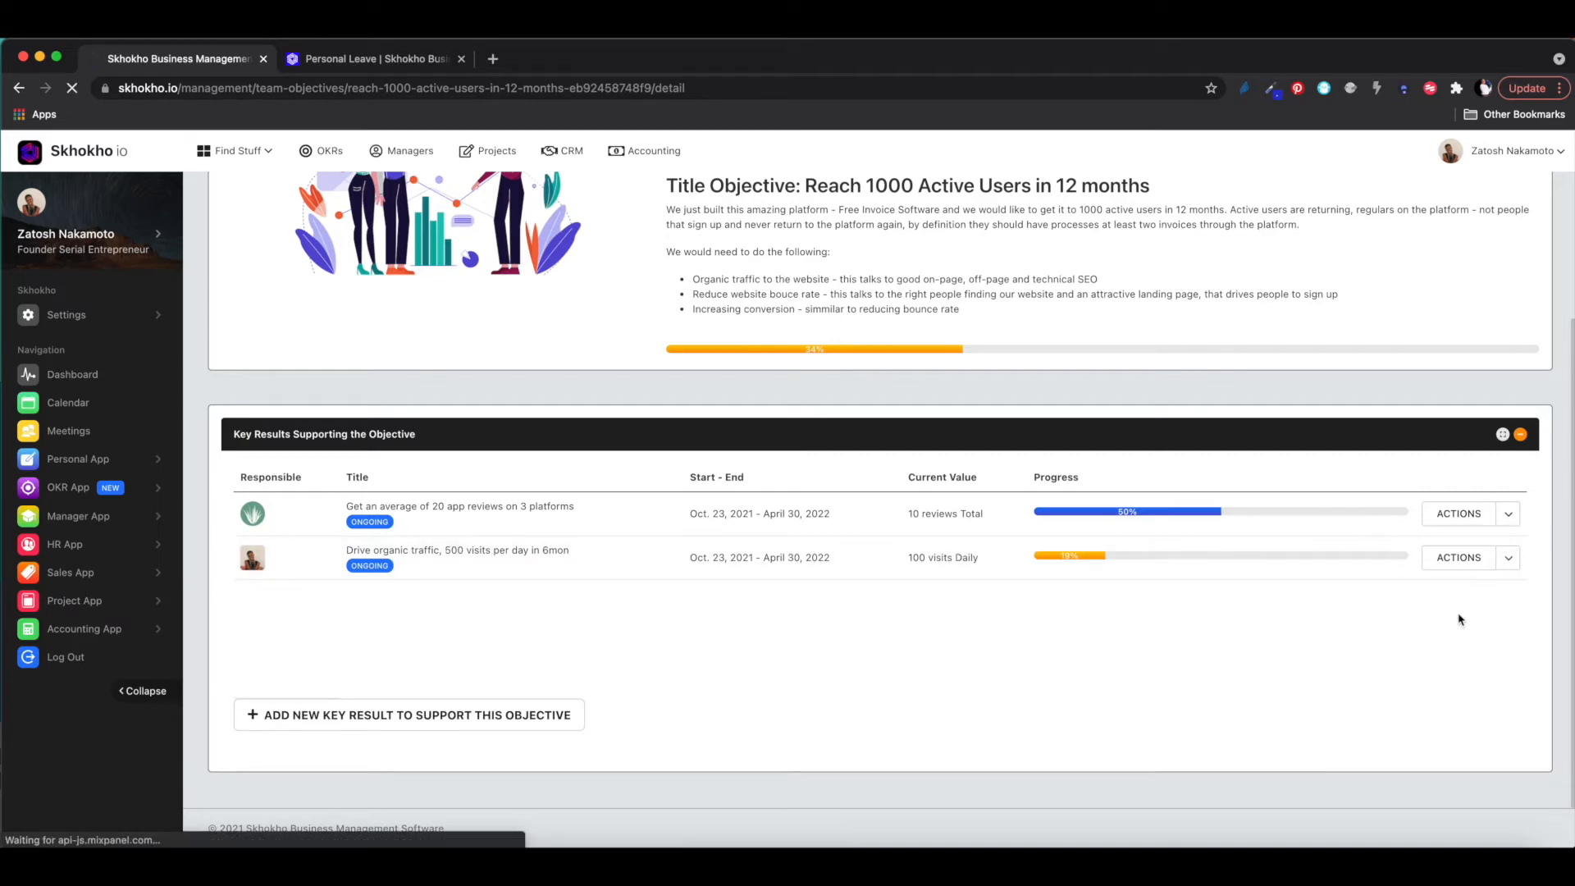
{"action": "scroll", "coordinate": [995, 581], "scroll_direction": "down", "scroll_amount": 5}
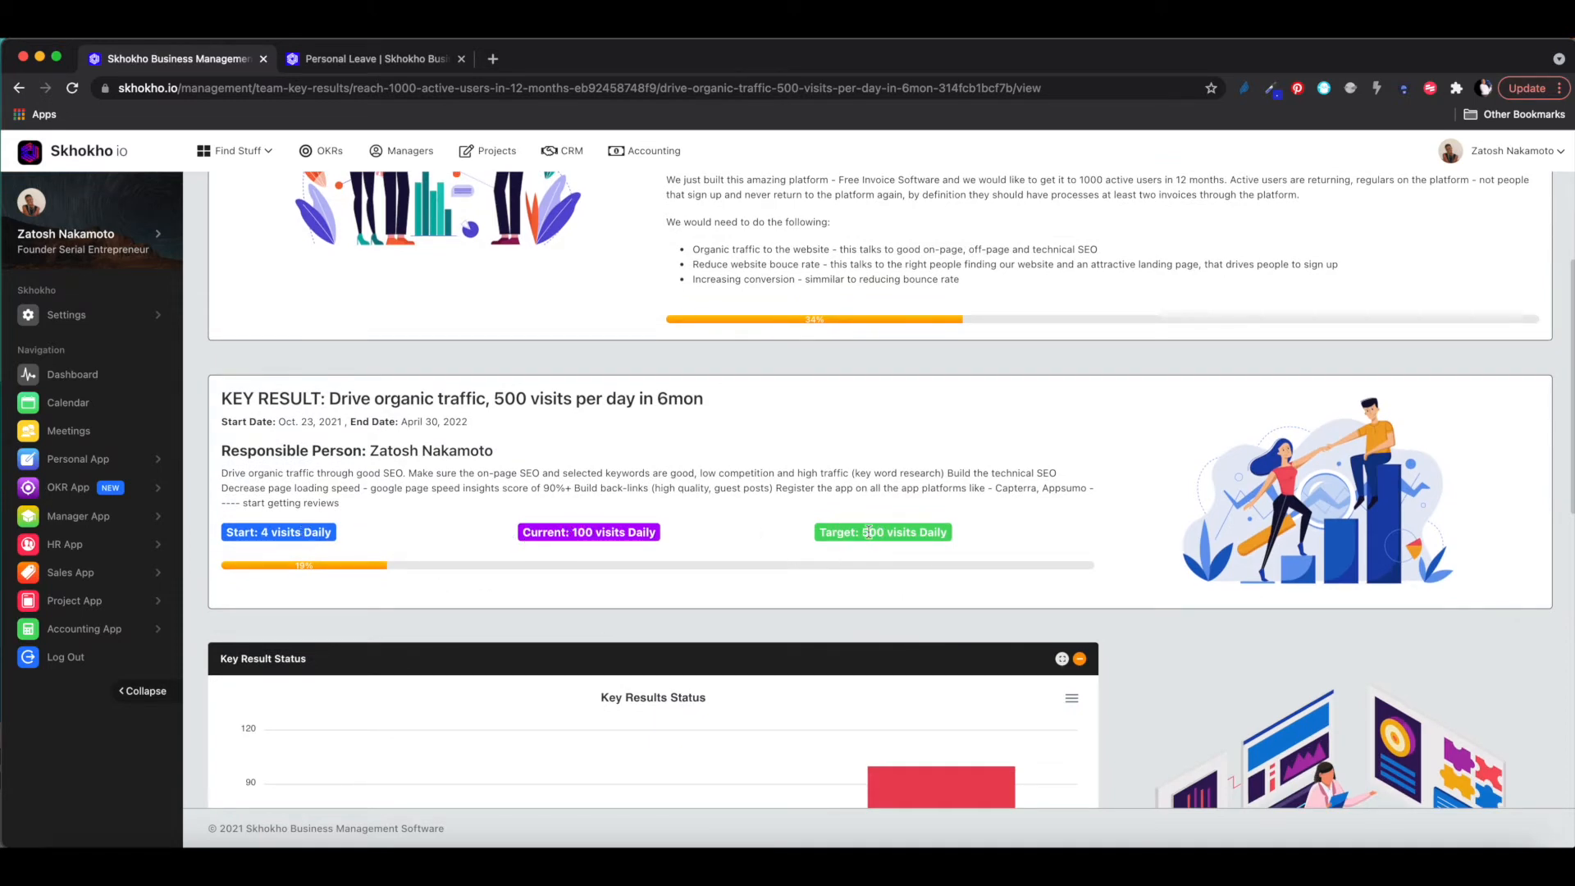
{"action": "scroll", "coordinate": [872, 537], "scroll_direction": "down", "scroll_amount": 5}
{"action": "scroll", "coordinate": [870, 537], "scroll_direction": "up", "scroll_amount": 2}
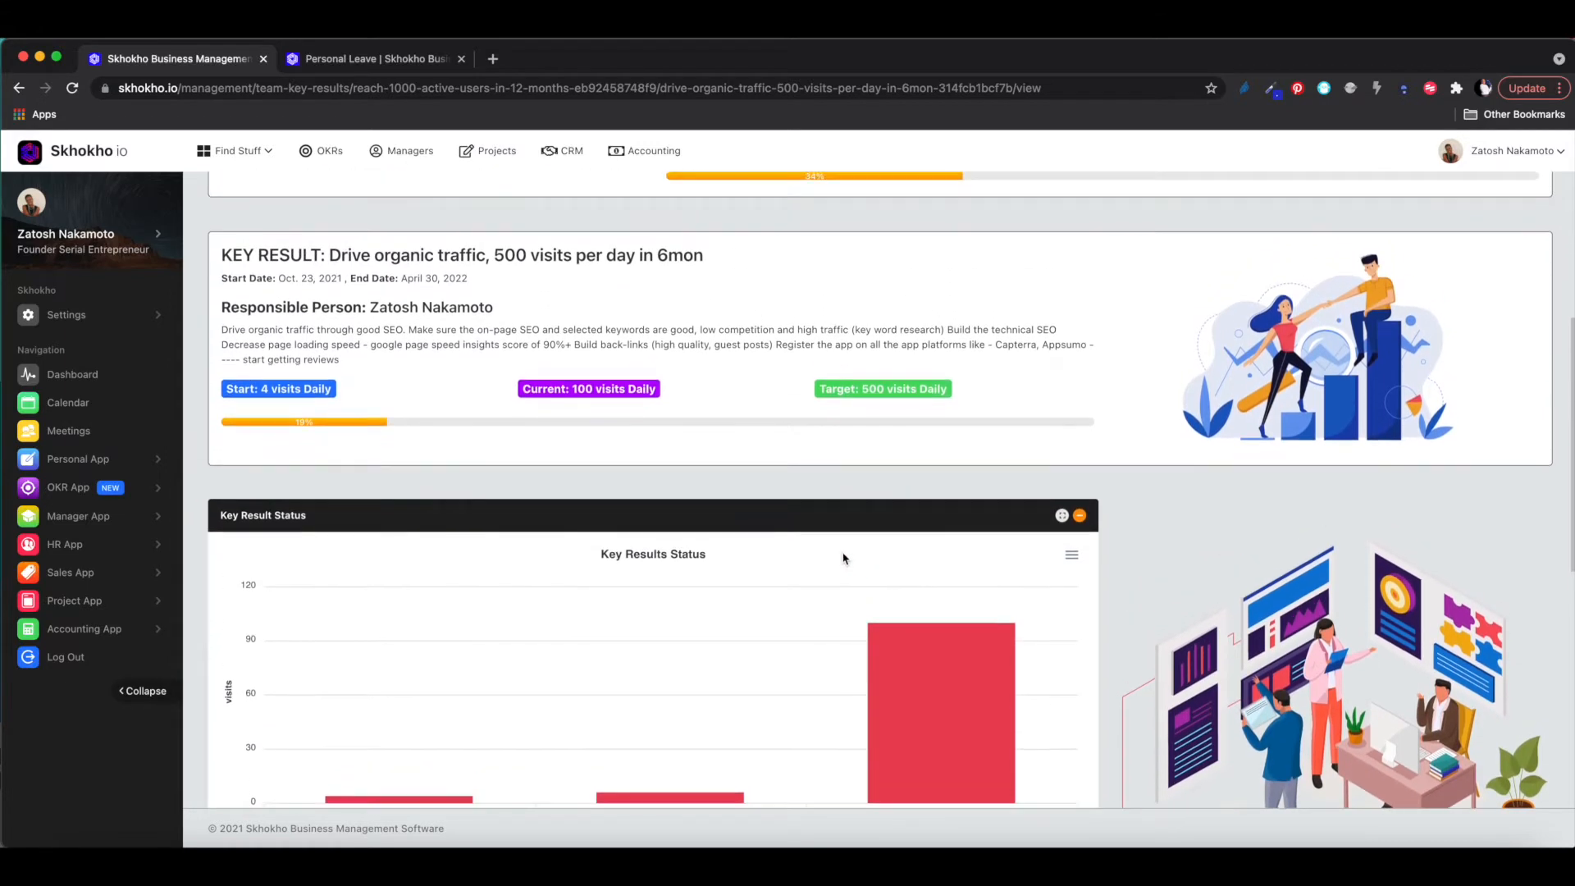
{"action": "scroll", "coordinate": [935, 595], "scroll_direction": "down", "scroll_amount": 1}
{"action": "mouse_move", "coordinate": [943, 611]}
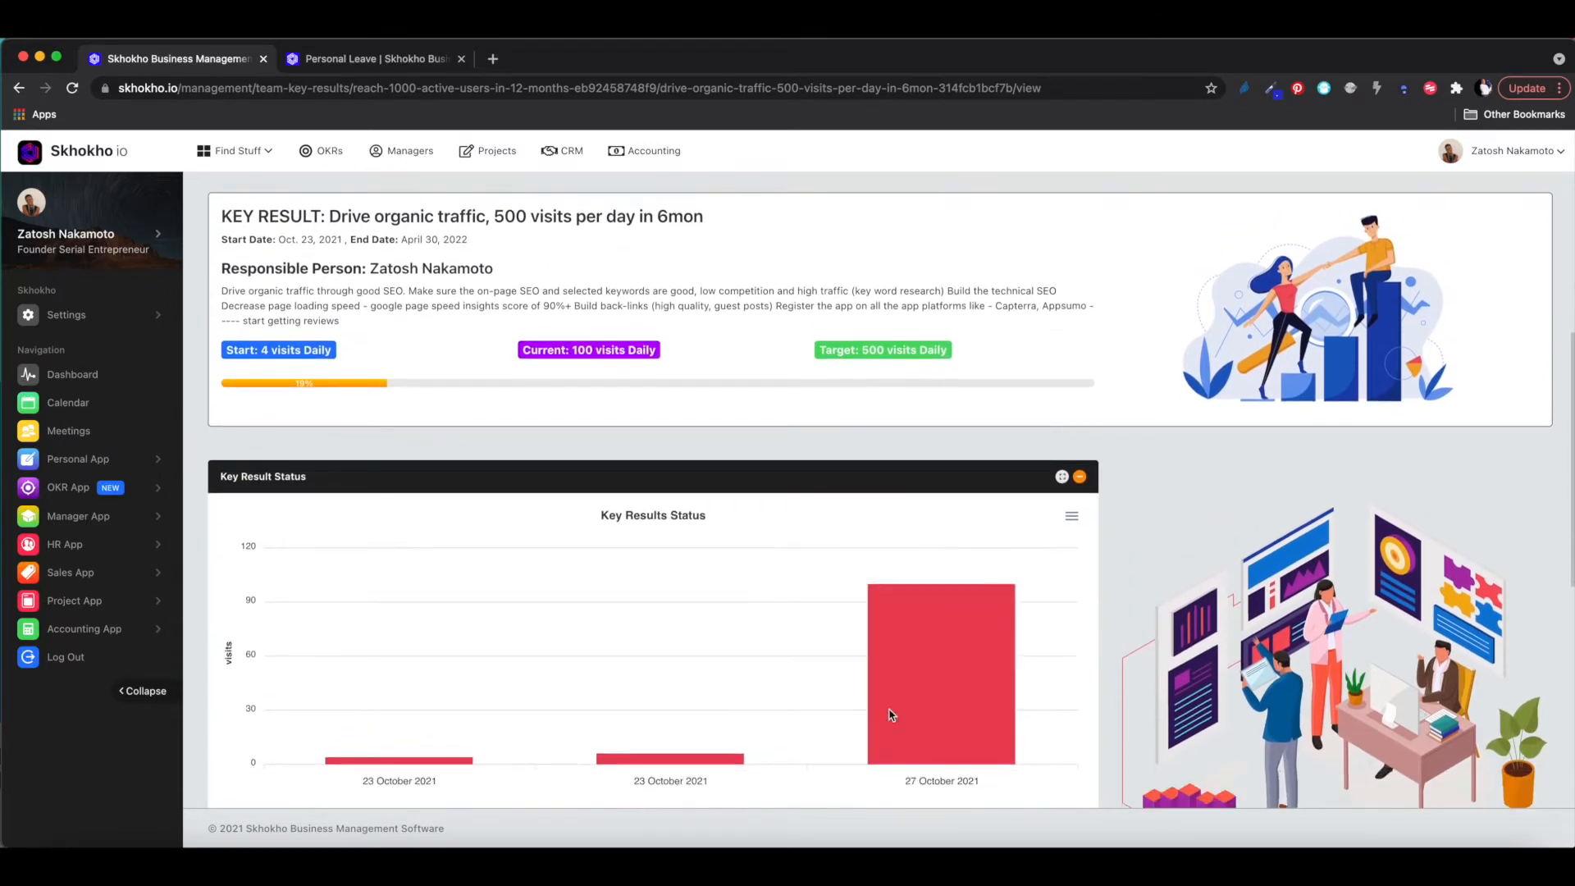
{"action": "scroll", "coordinate": [978, 630], "scroll_direction": "up", "scroll_amount": 5}
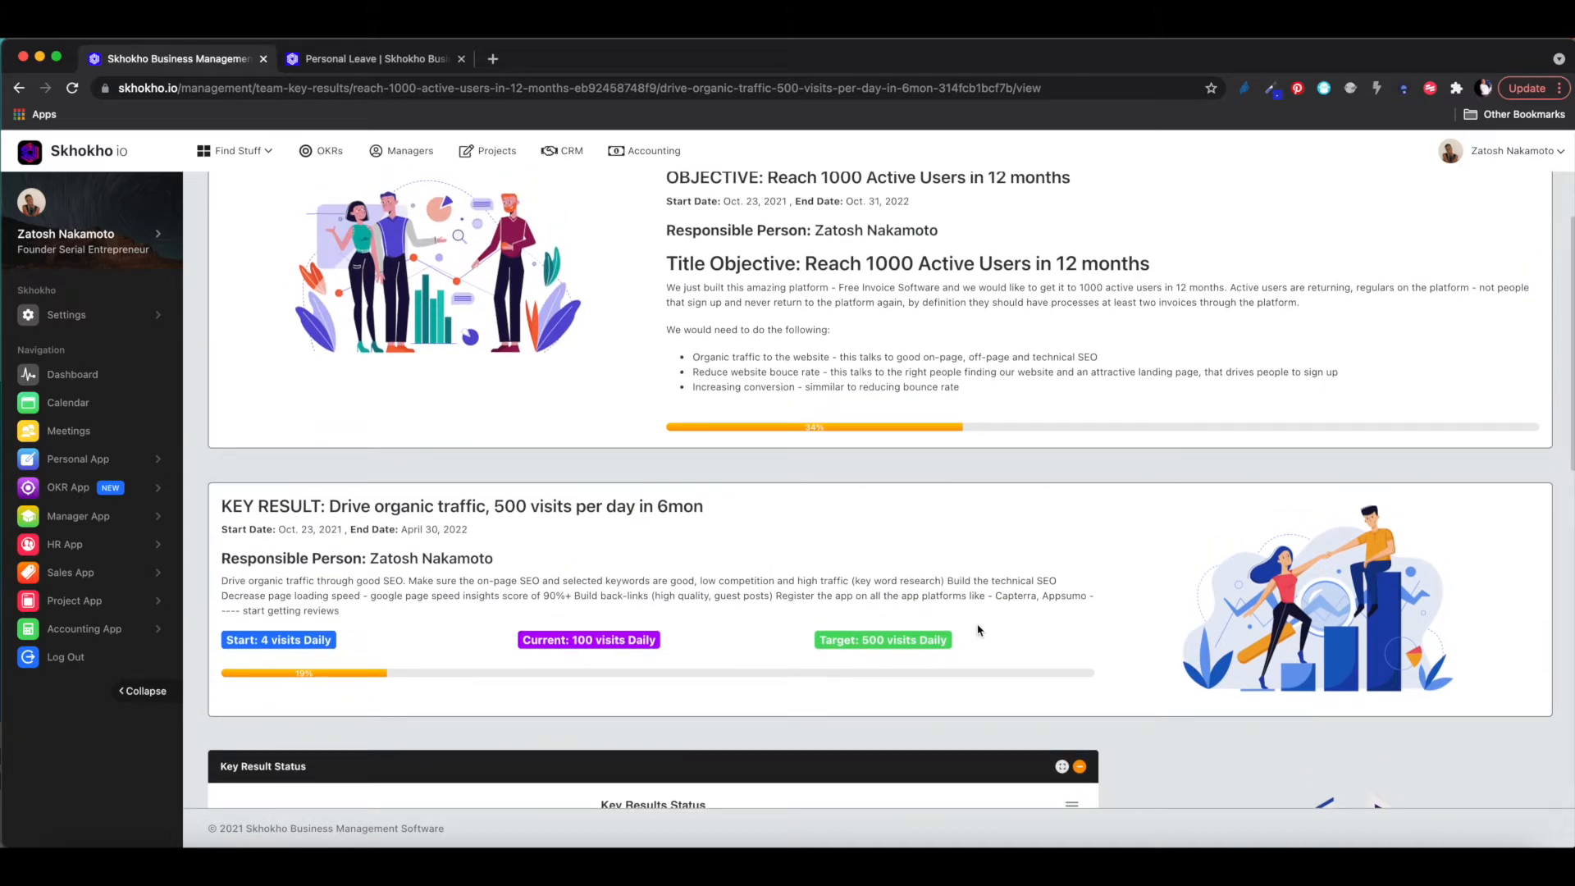
{"action": "scroll", "coordinate": [978, 630], "scroll_direction": "up", "scroll_amount": 3}
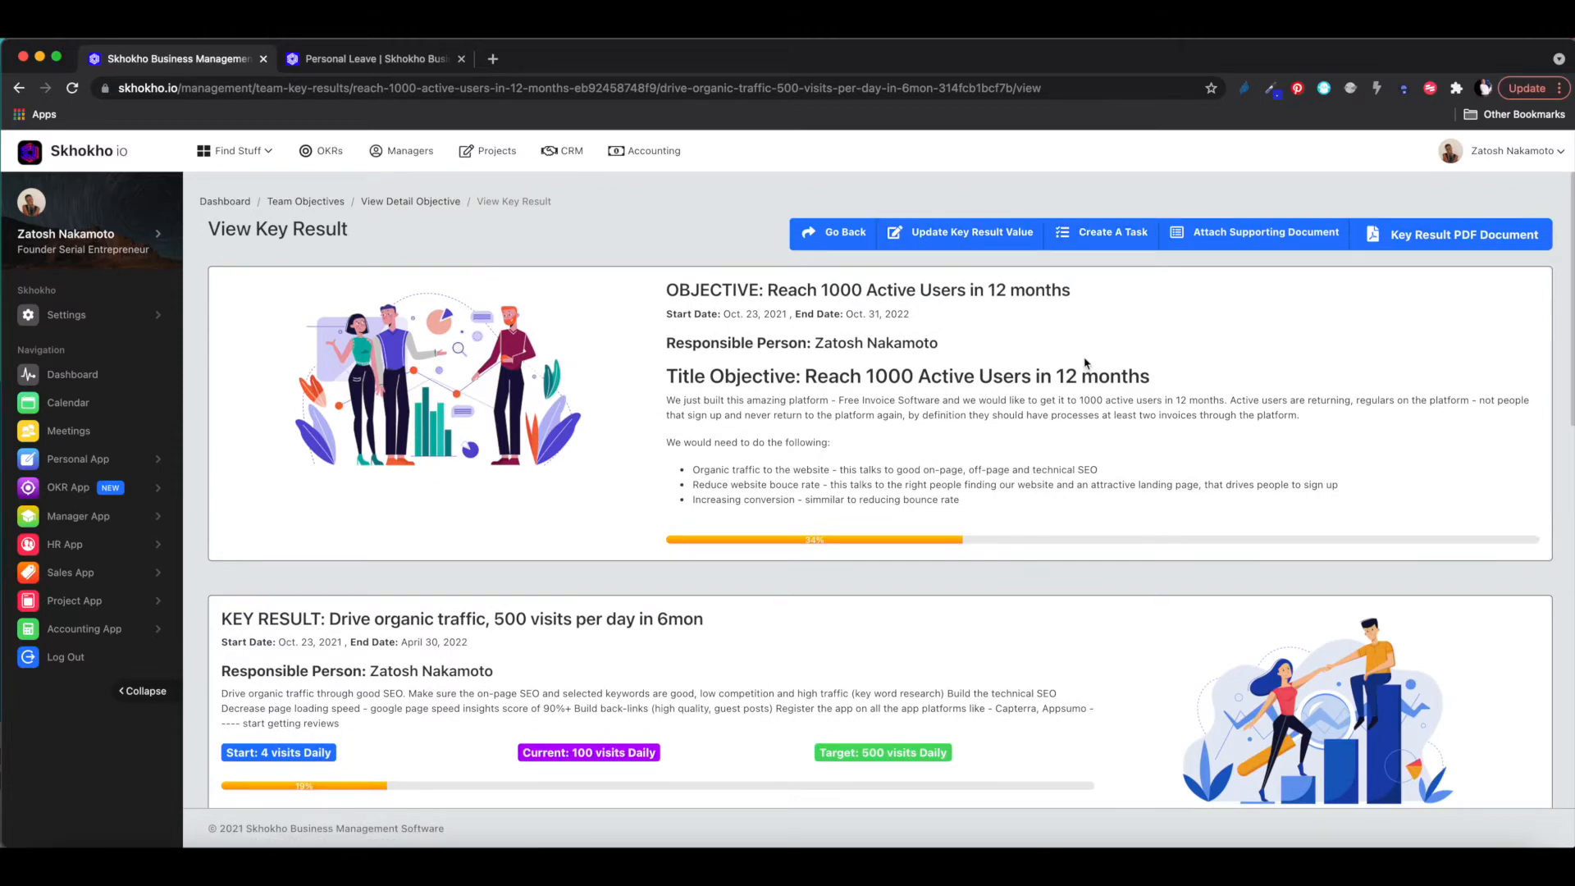
{"action": "scroll", "coordinate": [1085, 364], "scroll_direction": "down", "scroll_amount": 15}
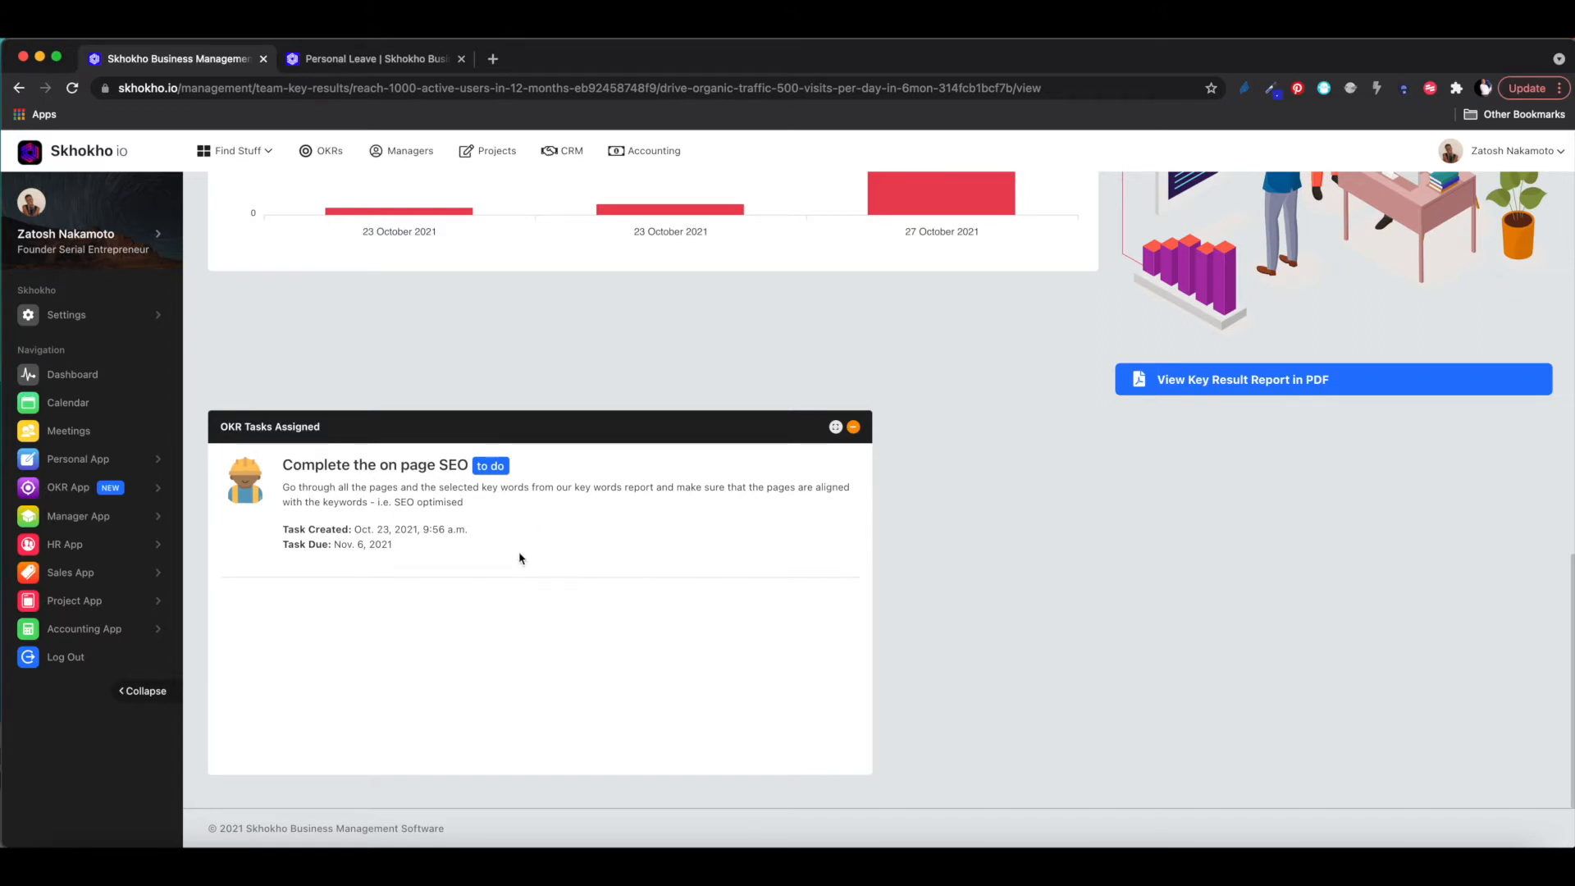
{"action": "scroll", "coordinate": [1075, 474], "scroll_direction": "up", "scroll_amount": 5}
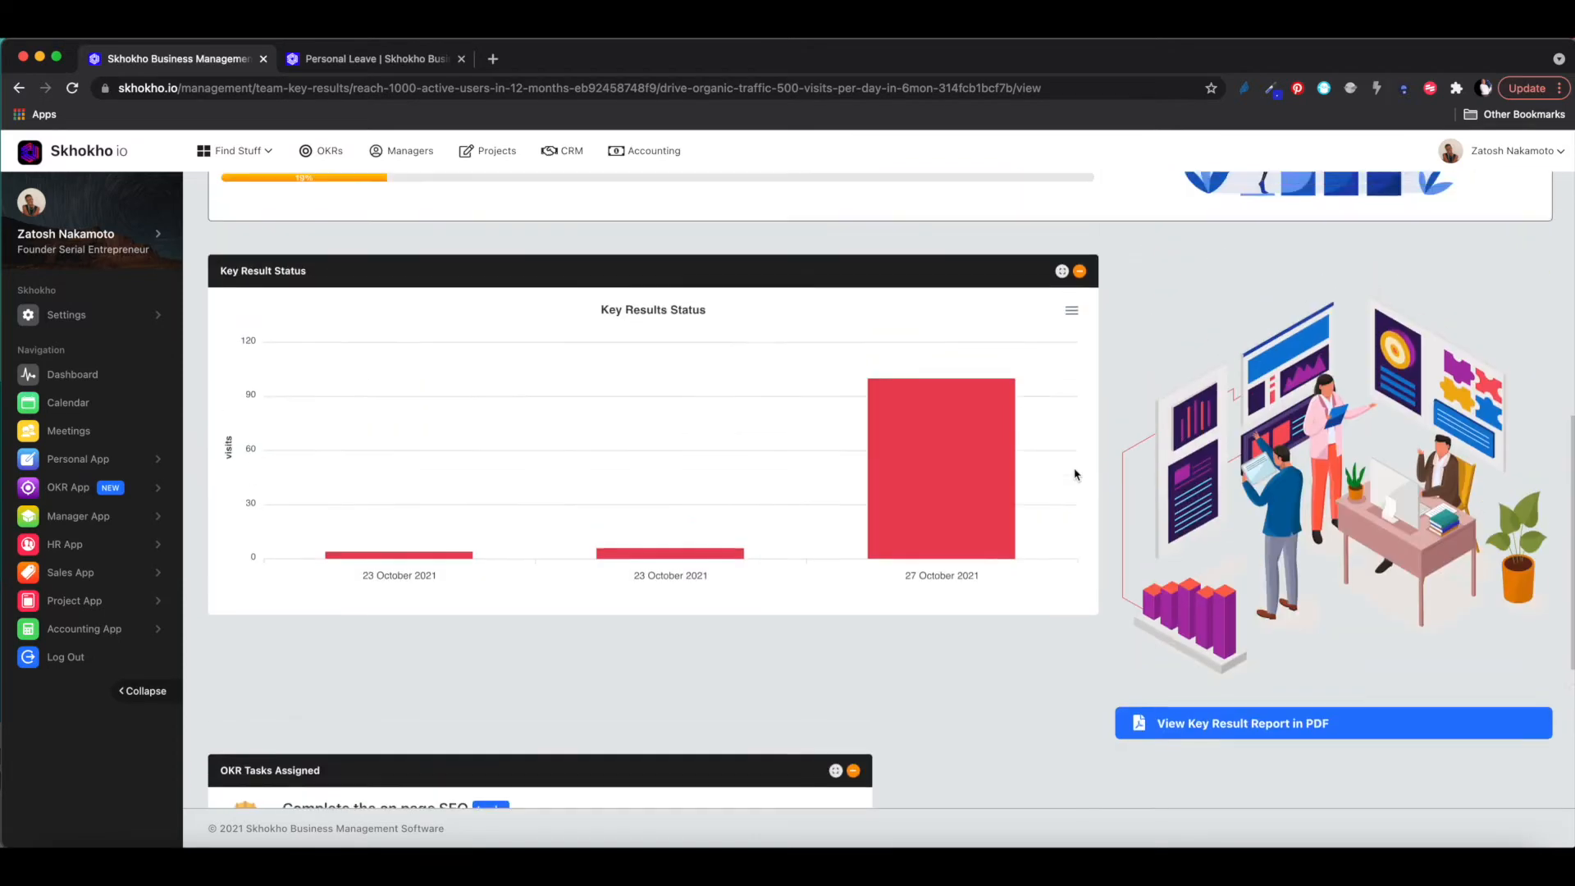
{"action": "scroll", "coordinate": [1076, 475], "scroll_direction": "up", "scroll_amount": 2}
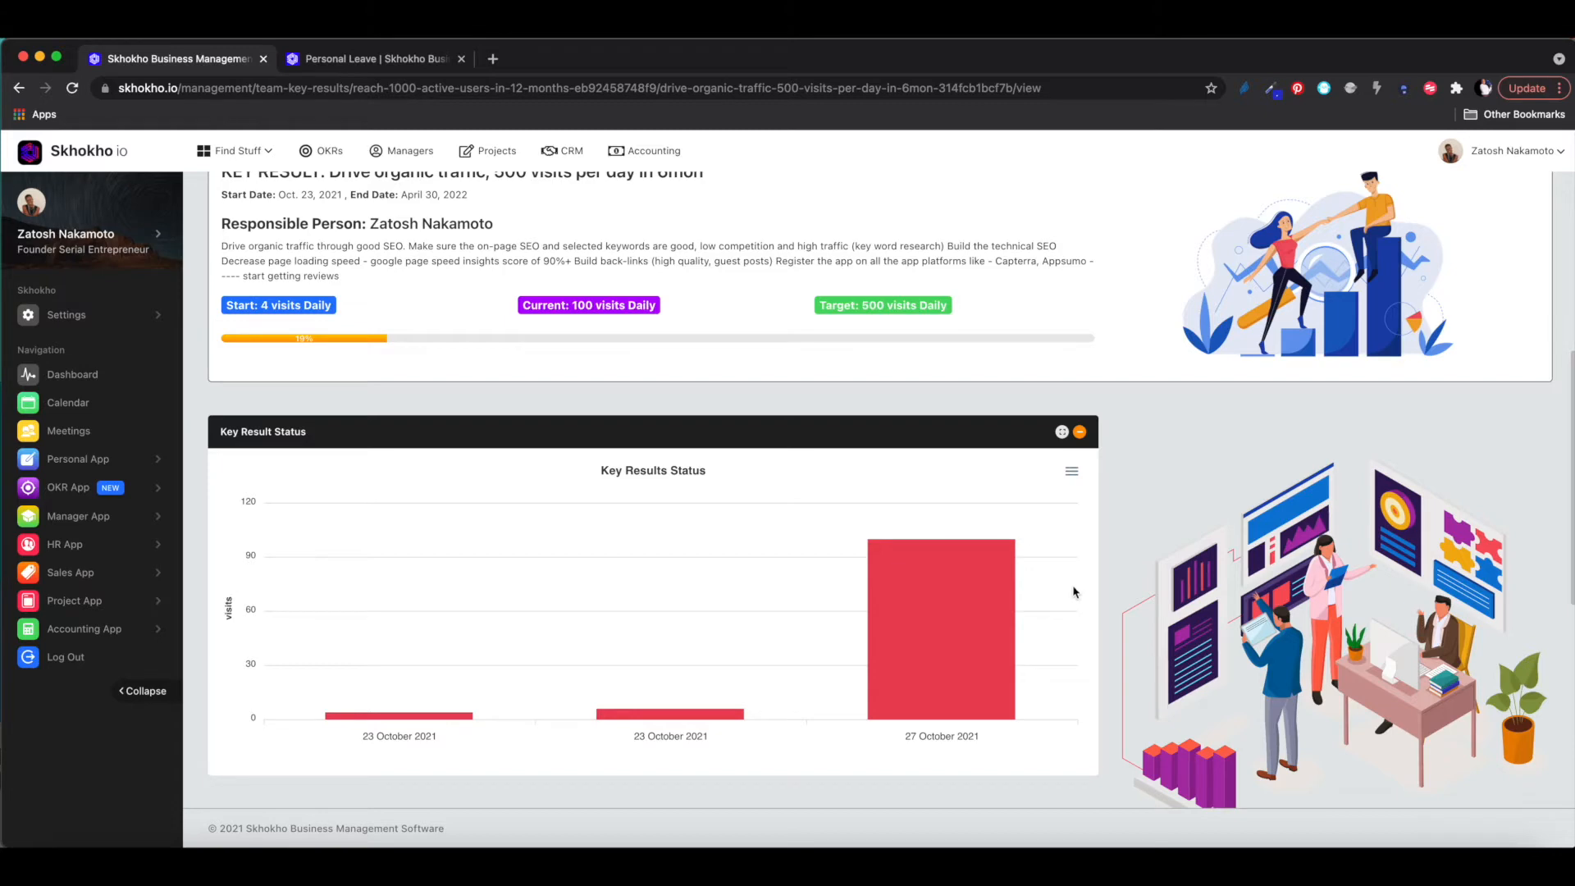
{"action": "scroll", "coordinate": [1031, 565], "scroll_direction": "up", "scroll_amount": 1}
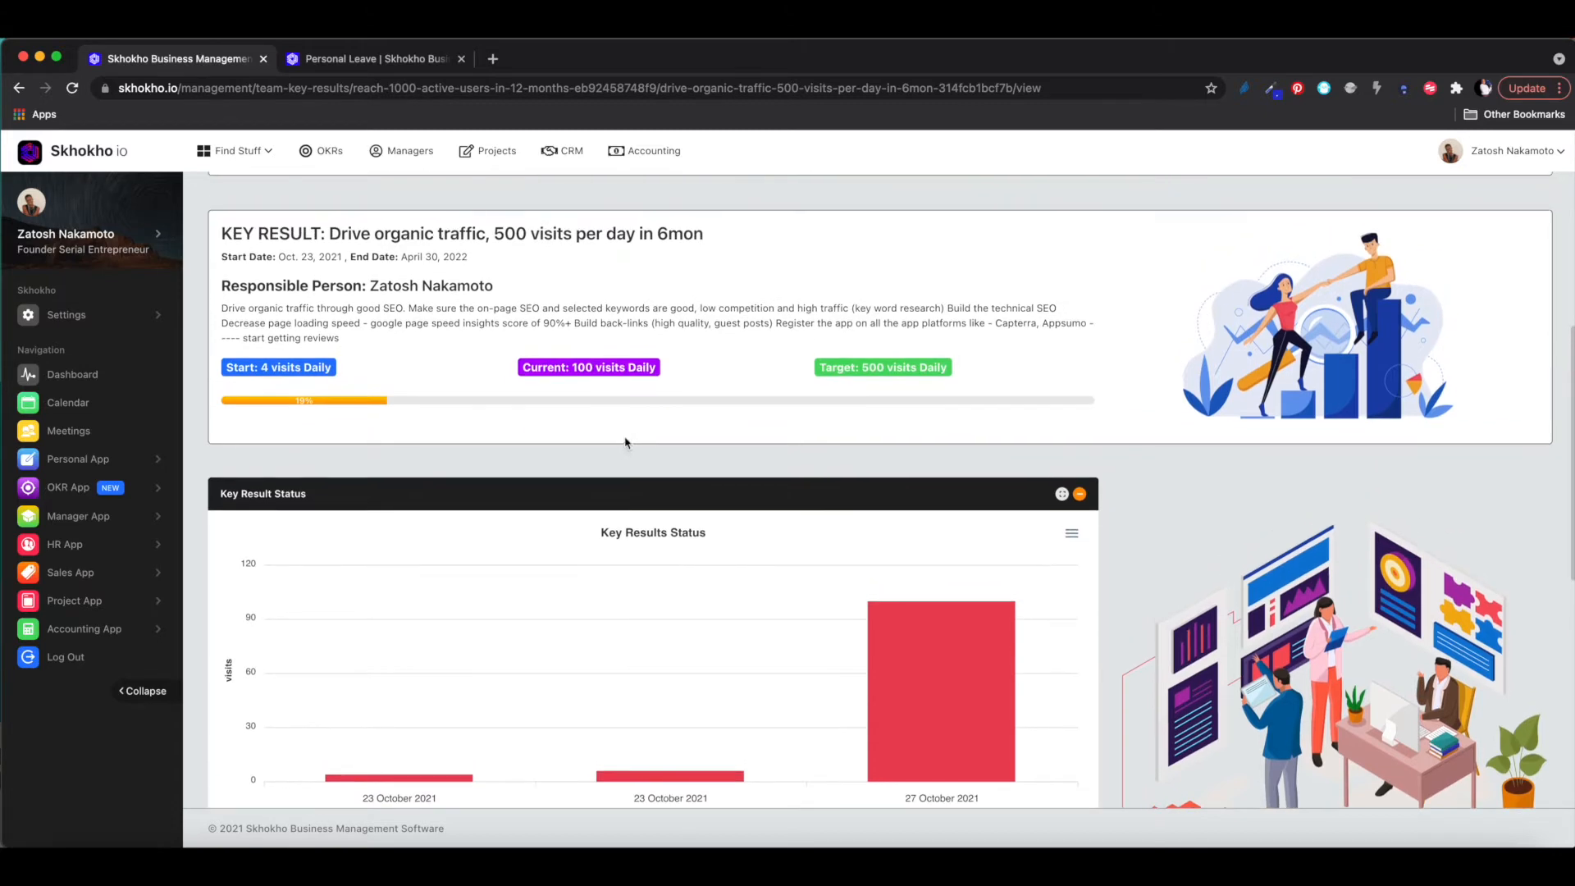
{"action": "scroll", "coordinate": [582, 365], "scroll_direction": "up", "scroll_amount": 1}
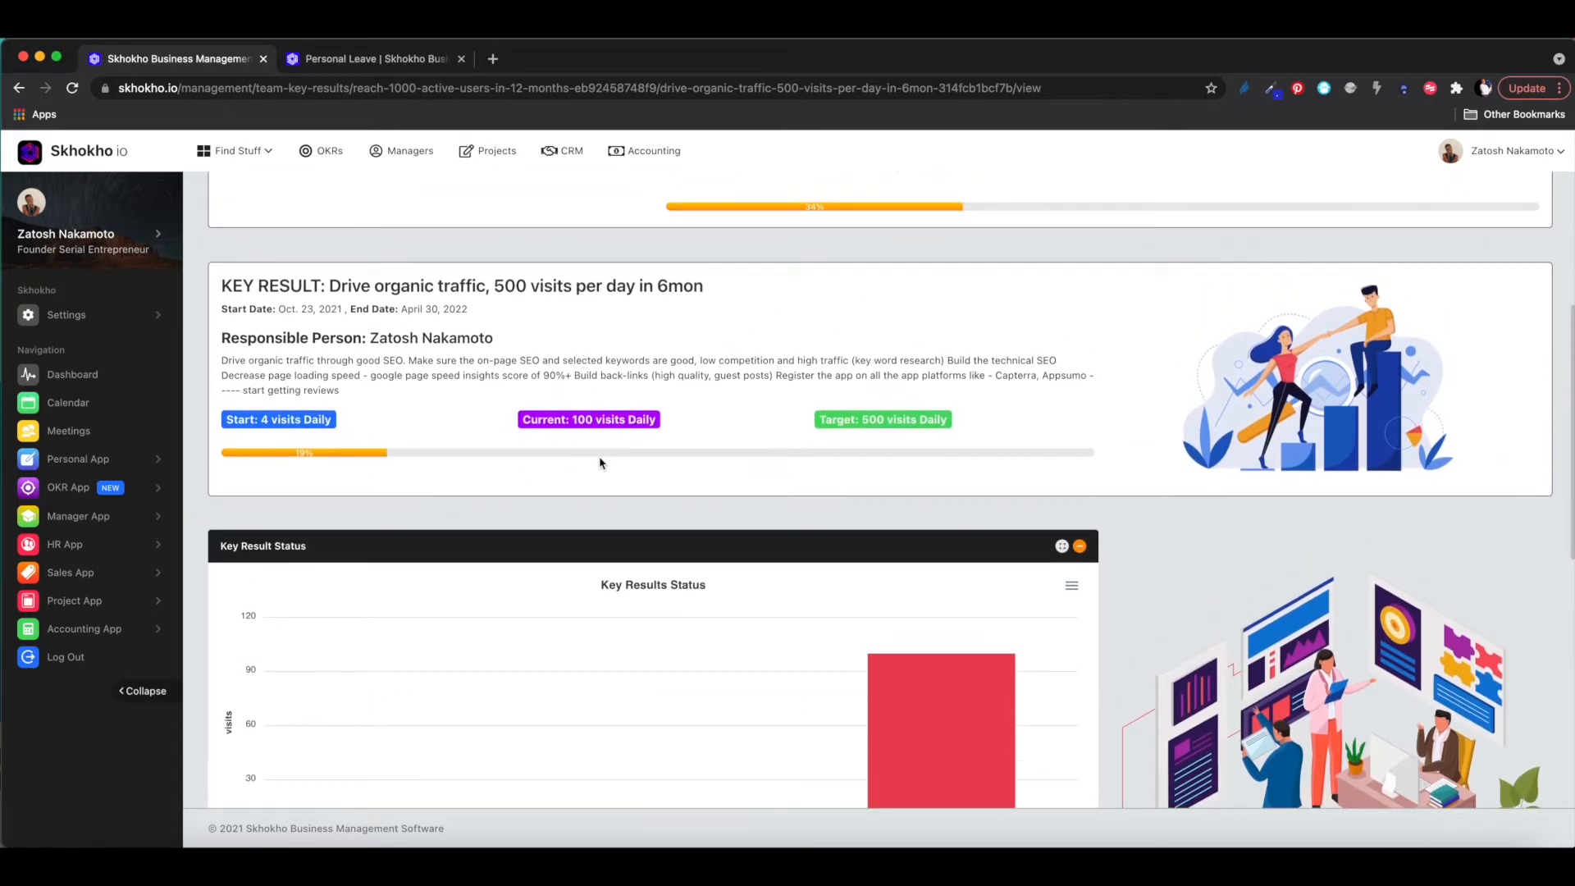
{"action": "scroll", "coordinate": [603, 450], "scroll_direction": "up", "scroll_amount": 5}
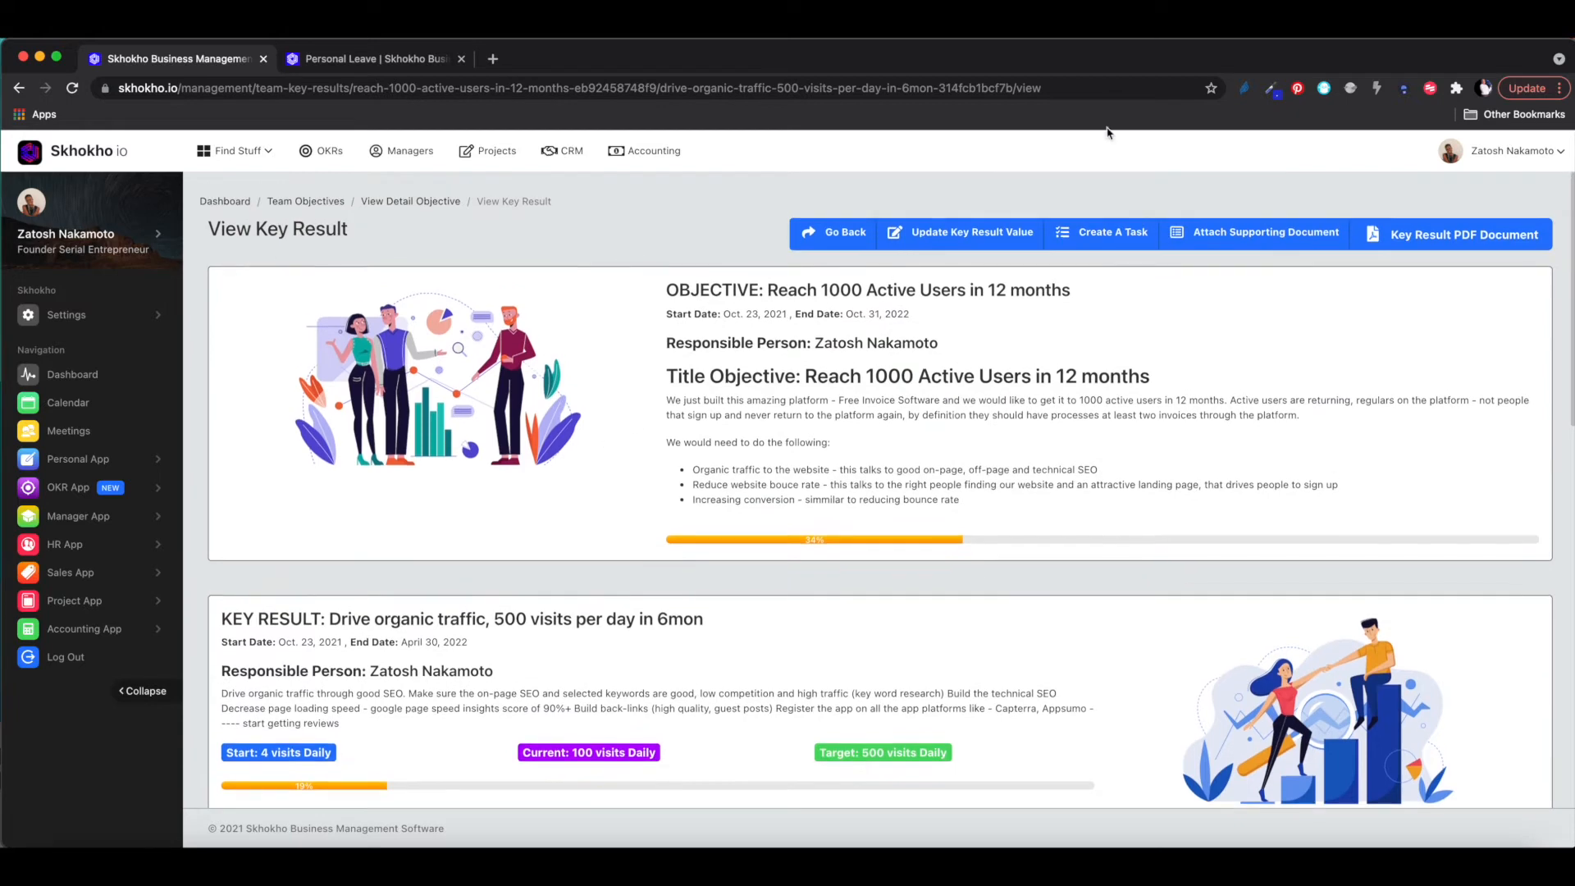
- Update the organic traffic key result to 150 with the comment 'Cold calling 2000 people'
{"action": "left_click", "coordinate": [957, 233]}
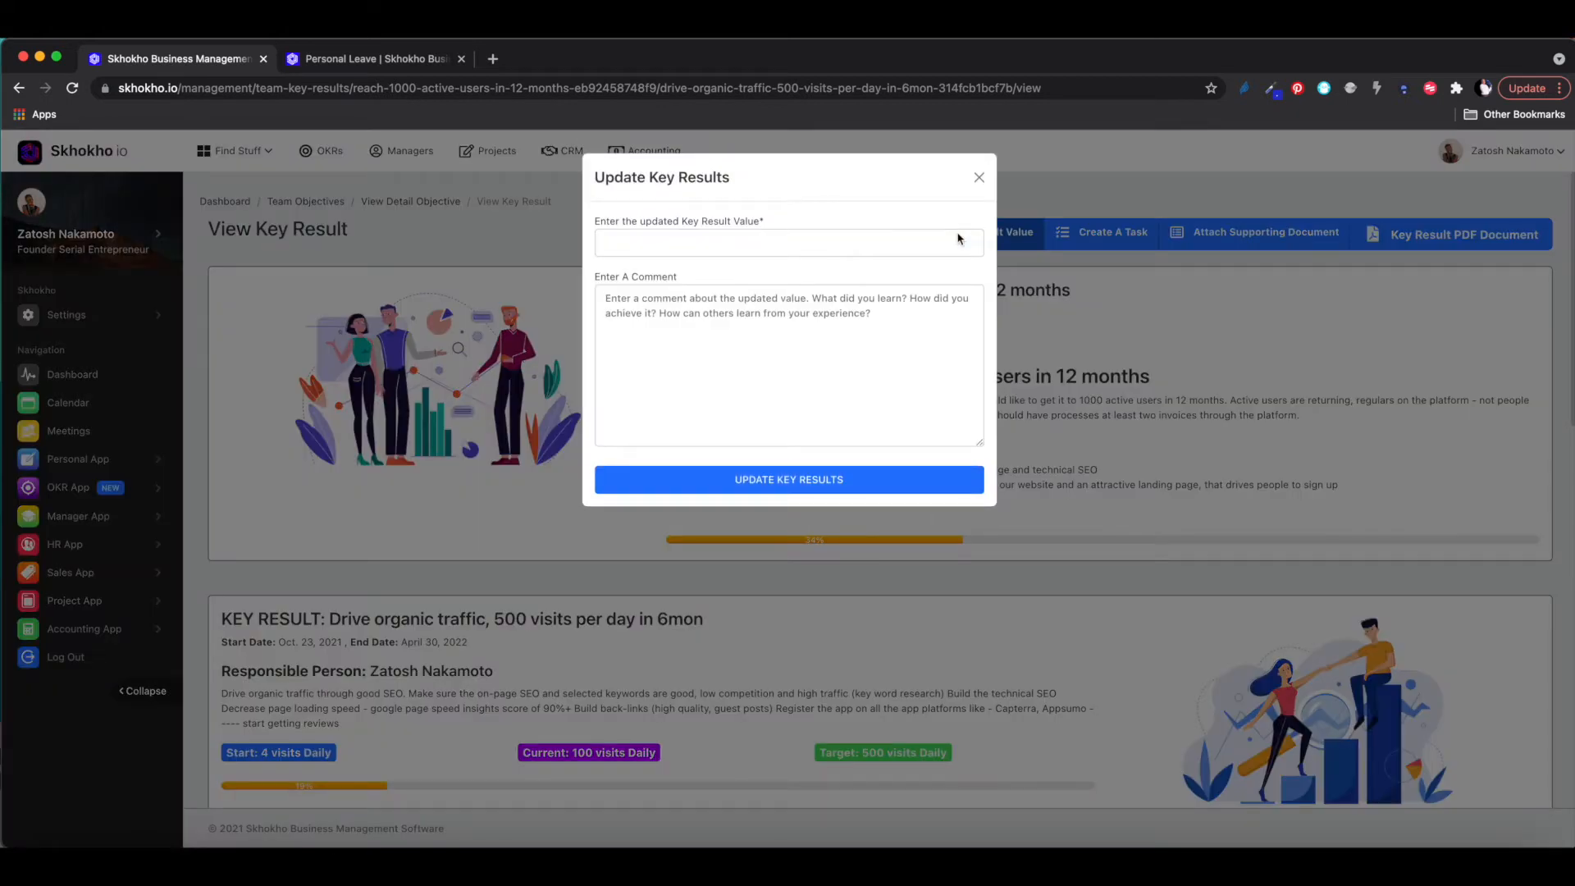
{"action": "left_click", "coordinate": [833, 243]}
{"action": "type", "text": "1"}
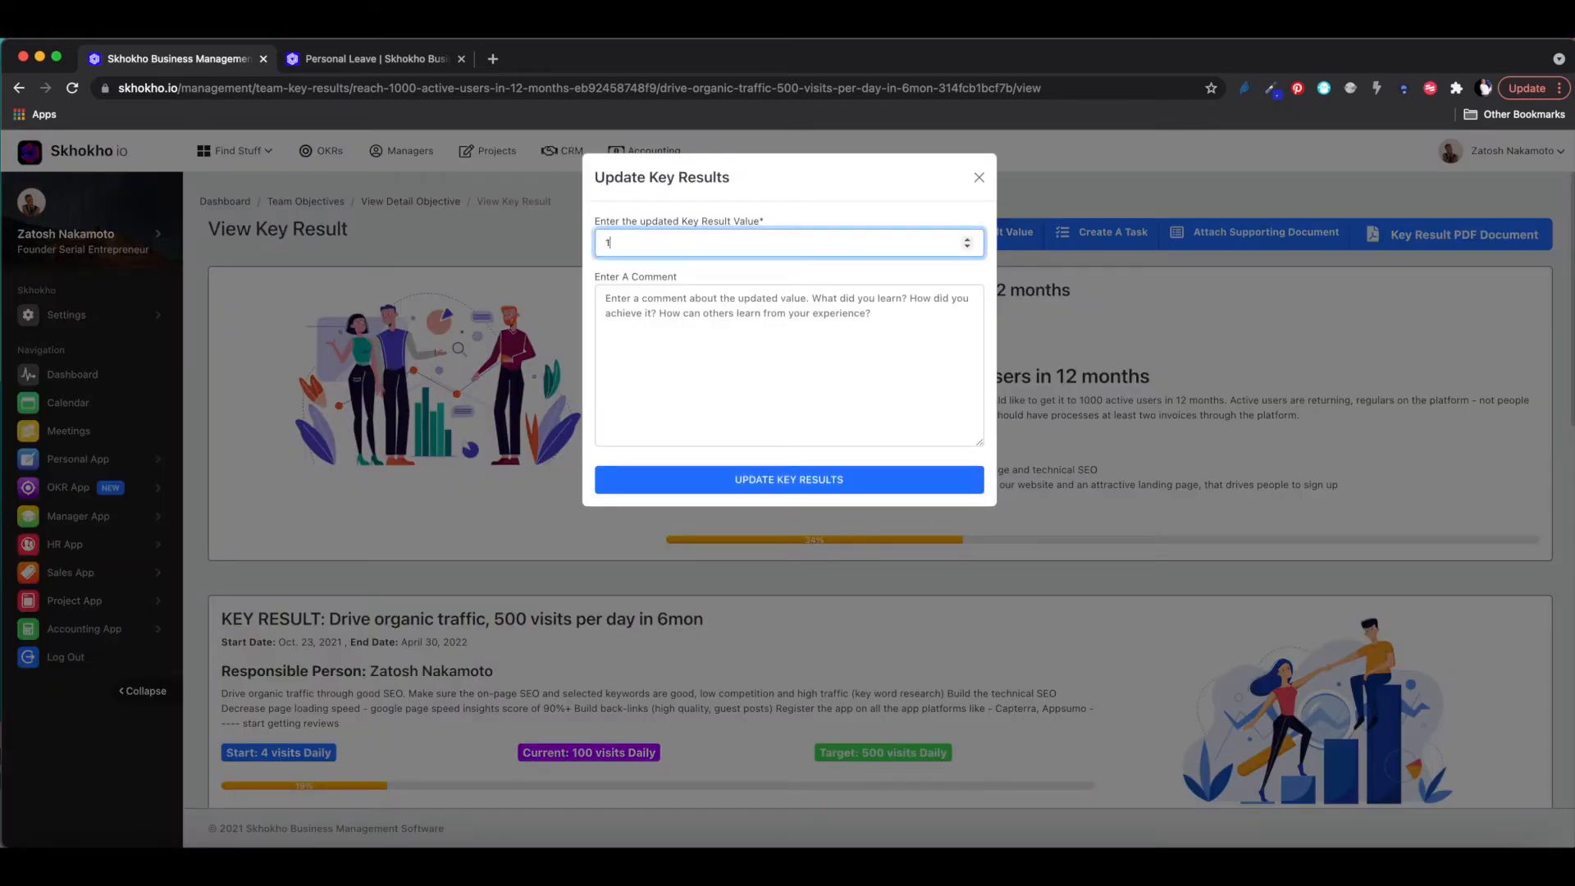
{"action": "type", "text": "50"}
{"action": "left_click", "coordinate": [786, 348]}
{"action": "type", "text": "Col"}
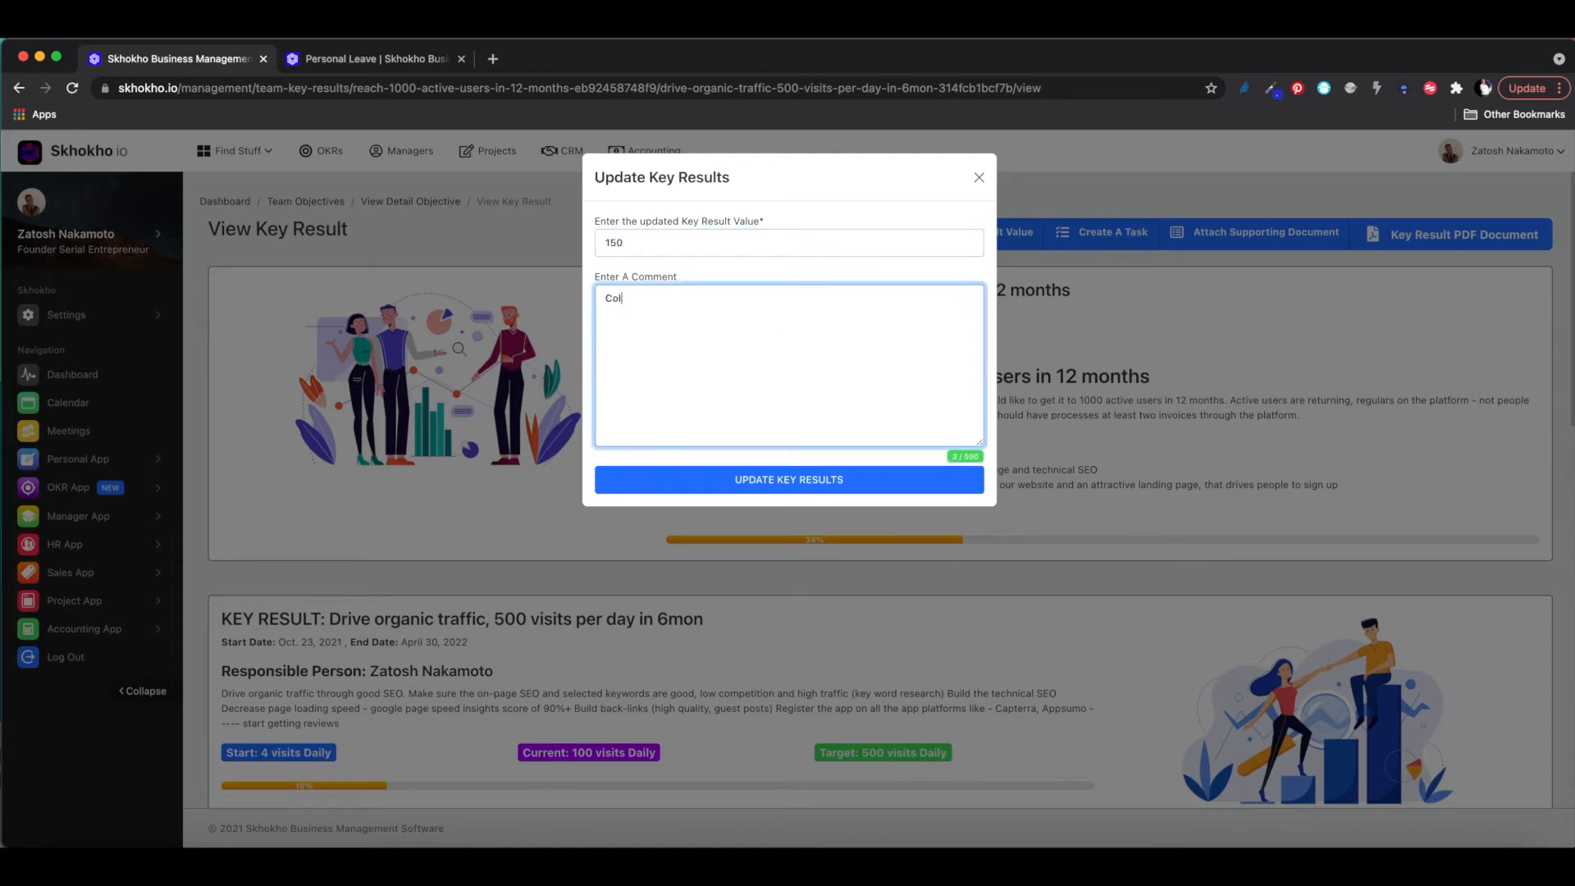
{"action": "type", "text": "d cal"}
{"action": "type", "text": "l"}
{"action": "type", "text": "ing ee"}
{"action": "type", "text": "2000"}
{"action": "type", "text": " people"}
{"action": "left_click", "coordinate": [771, 490]}
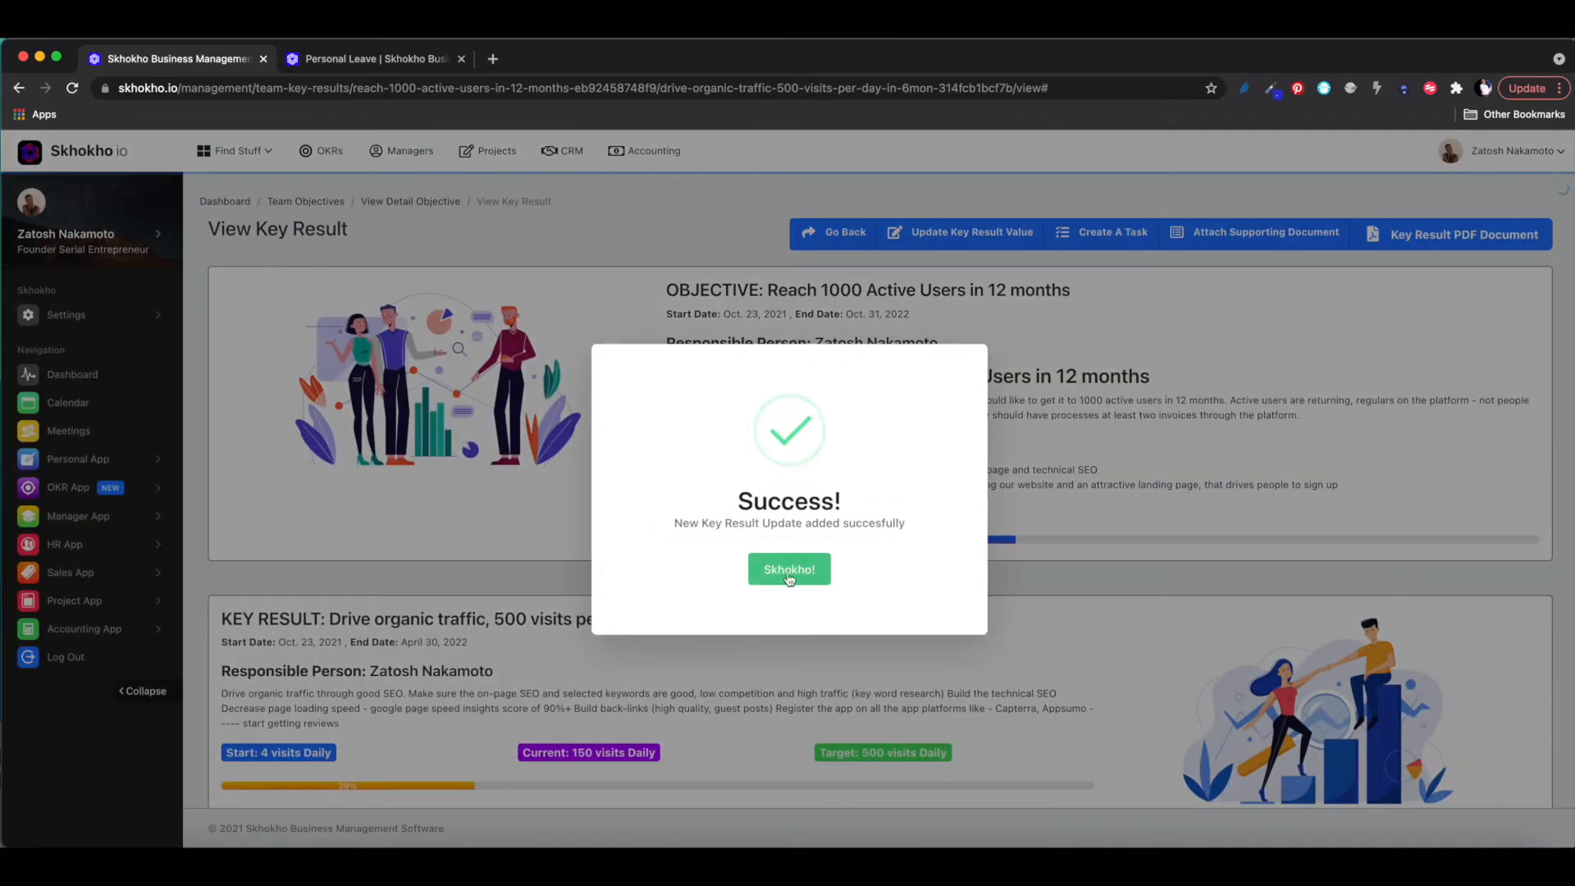
- Dismiss the success notice, check the 150-visit bar for 19 November, and return to the objective
{"action": "left_click", "coordinate": [789, 568]}
{"action": "scroll", "coordinate": [786, 582], "scroll_direction": "down", "scroll_amount": 6}
{"action": "mouse_move", "coordinate": [977, 568]}
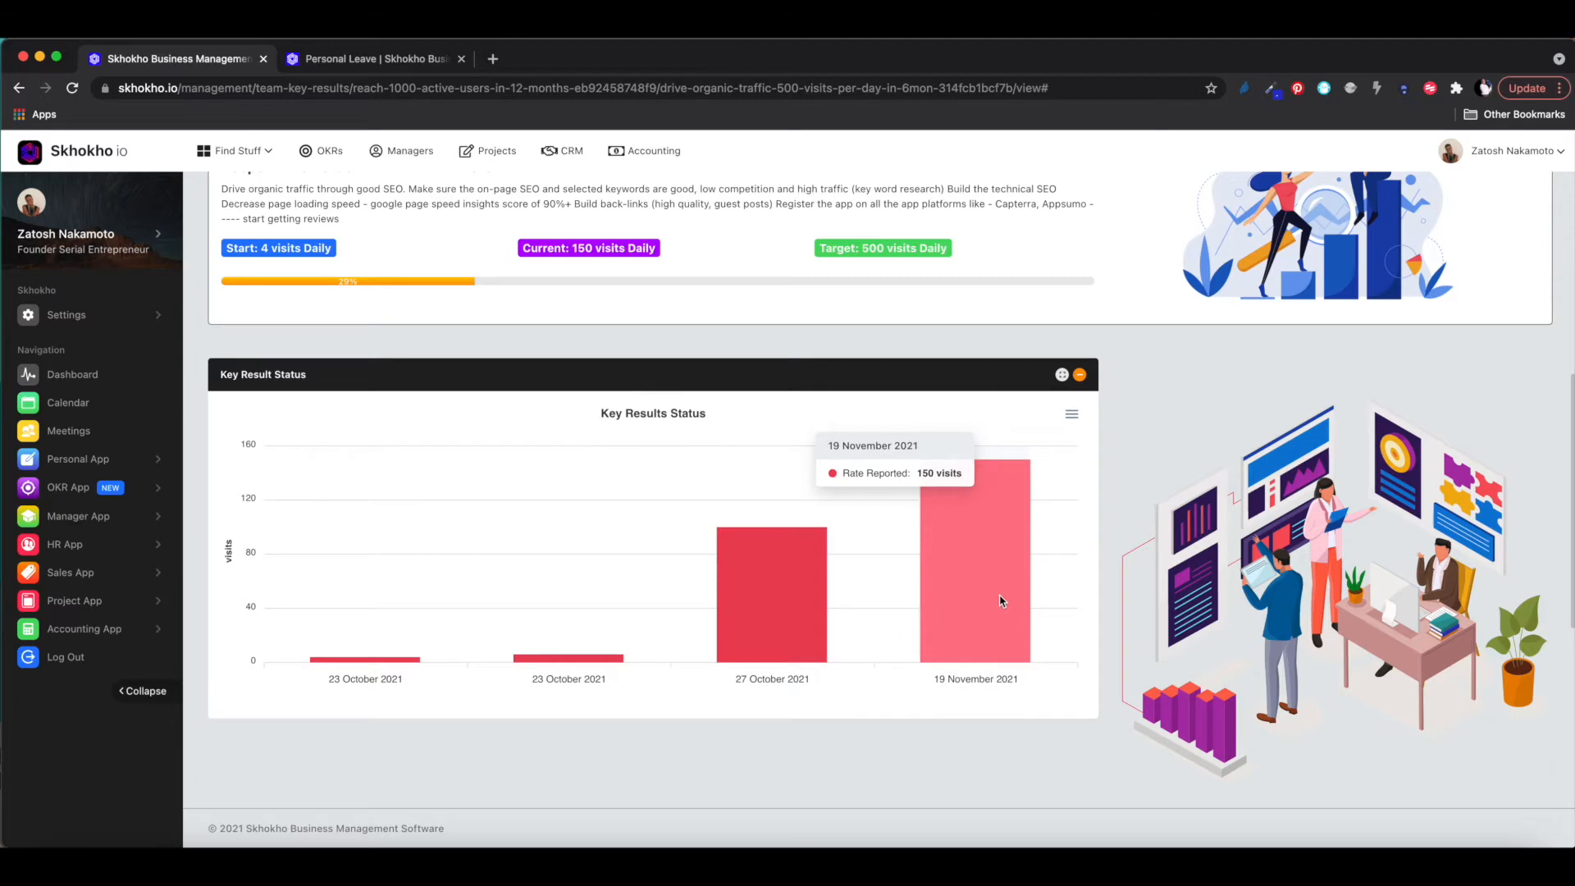
{"action": "scroll", "coordinate": [1000, 602], "scroll_direction": "up", "scroll_amount": 3}
{"action": "scroll", "coordinate": [1001, 602], "scroll_direction": "up", "scroll_amount": 1}
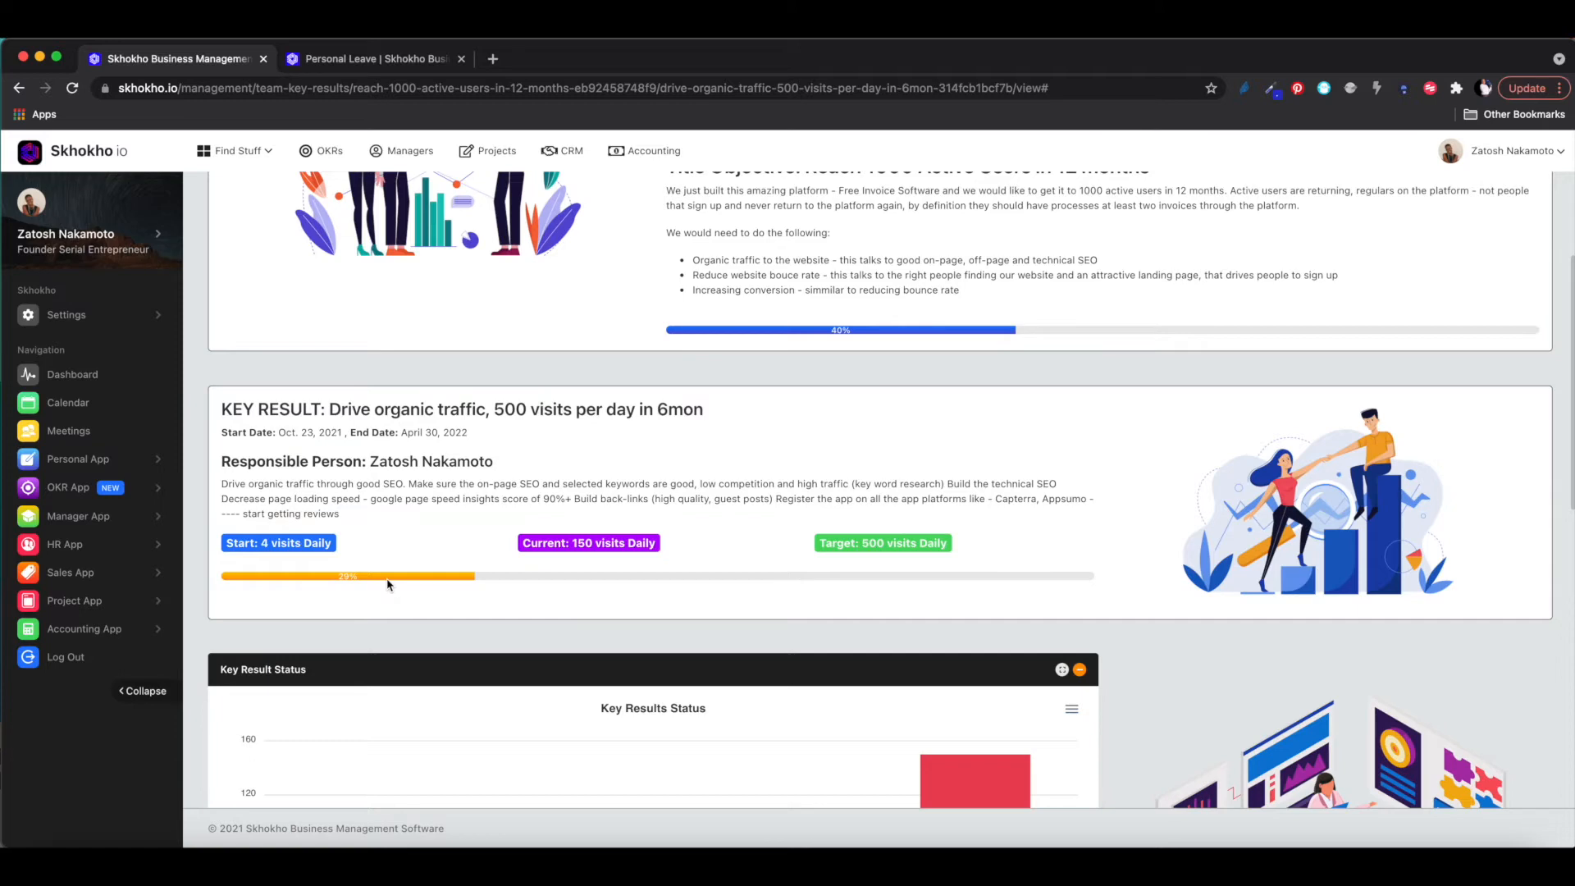
{"action": "scroll", "coordinate": [387, 584], "scroll_direction": "up", "scroll_amount": 5}
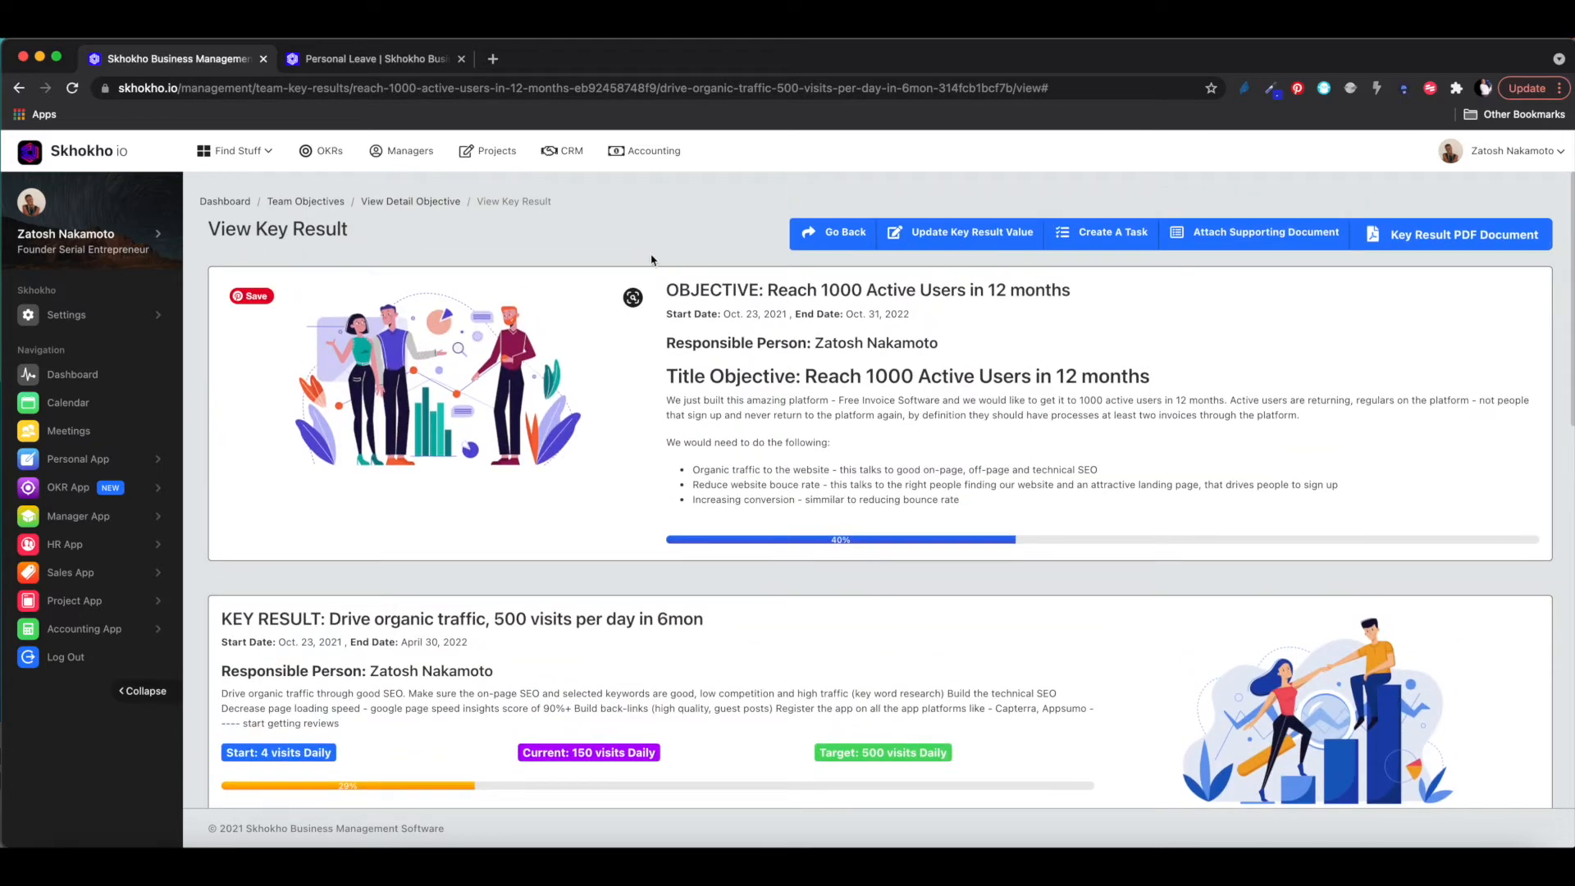
{"action": "left_click", "coordinate": [845, 229]}
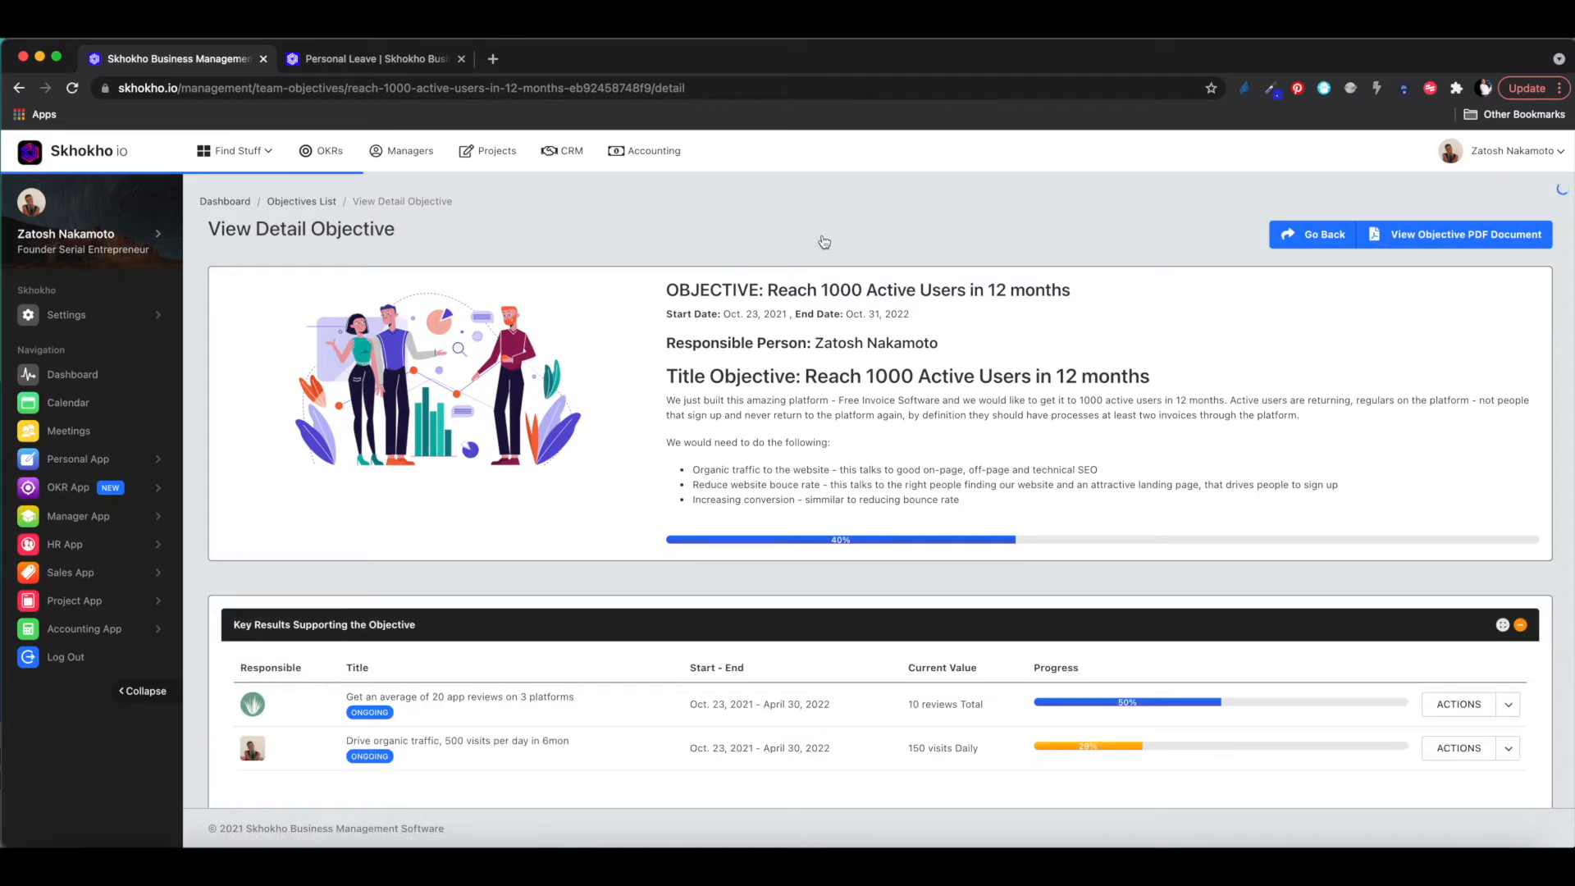
{"action": "scroll", "coordinate": [793, 499], "scroll_direction": "down", "scroll_amount": 2}
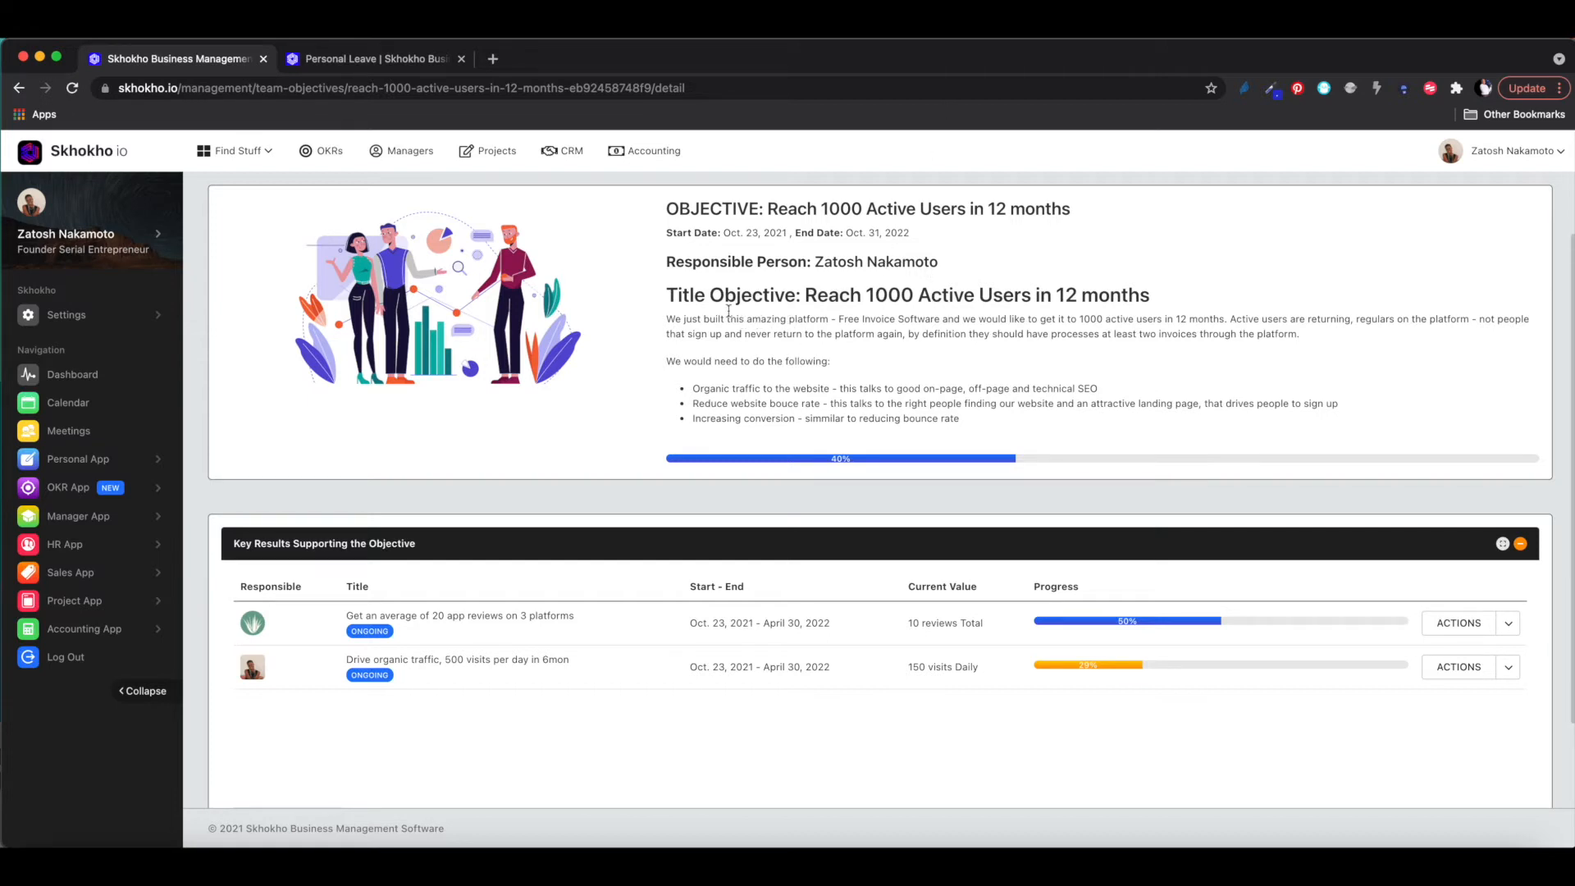
- Highlight the objective's title, then review both key results running Oct. 23, 2021 to April 30, 2022
{"action": "left_click_drag", "start_coordinate": [669, 293], "coordinate": [1170, 307]}
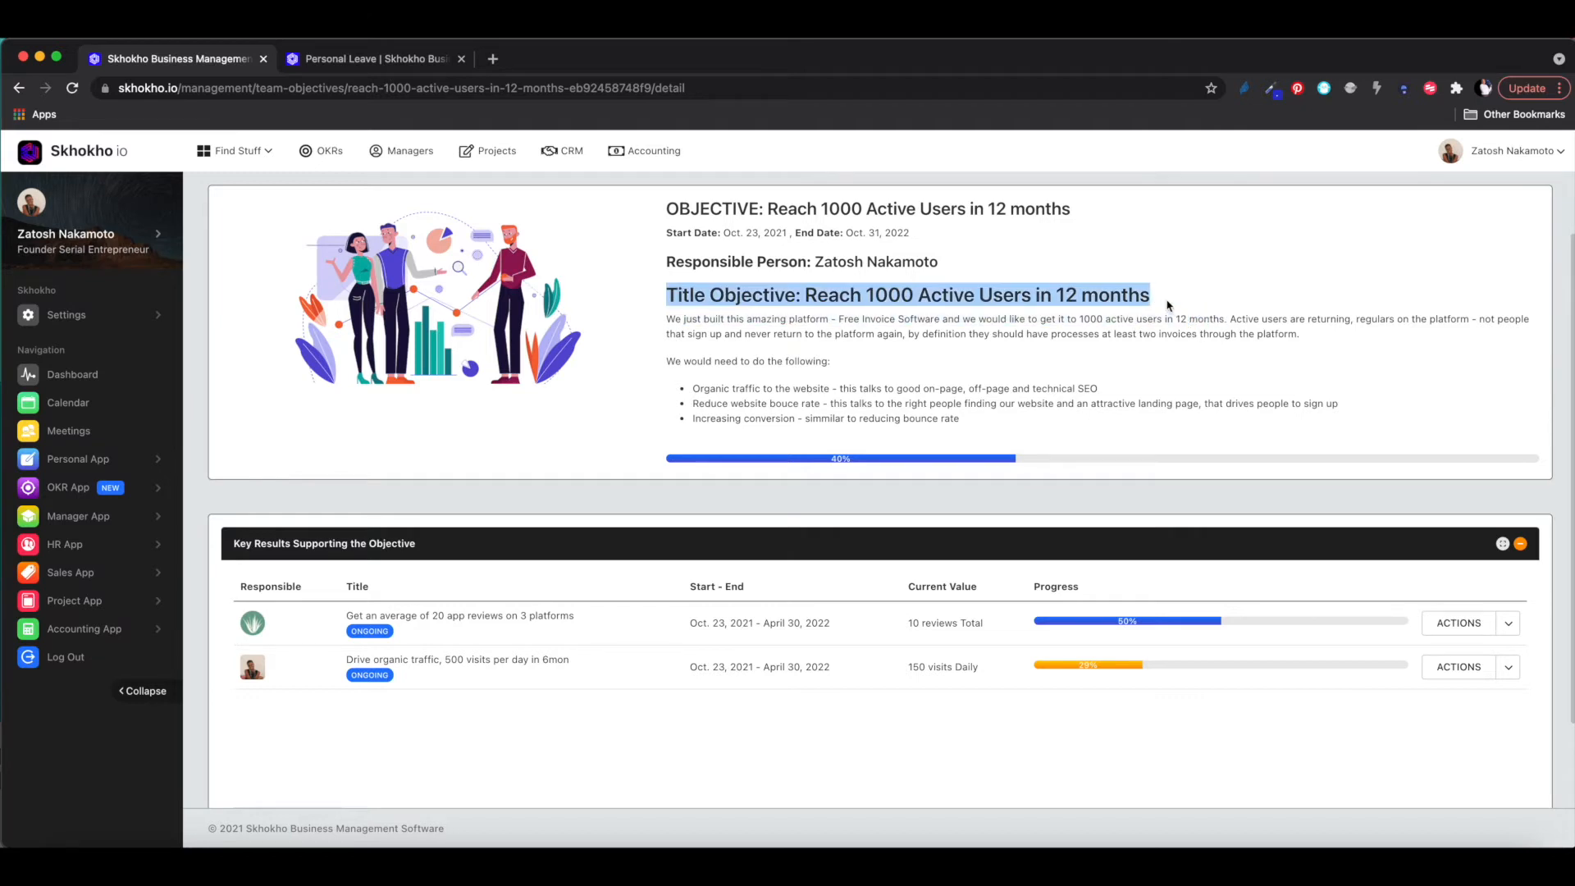
{"action": "scroll", "coordinate": [1071, 490], "scroll_direction": "down", "scroll_amount": 2}
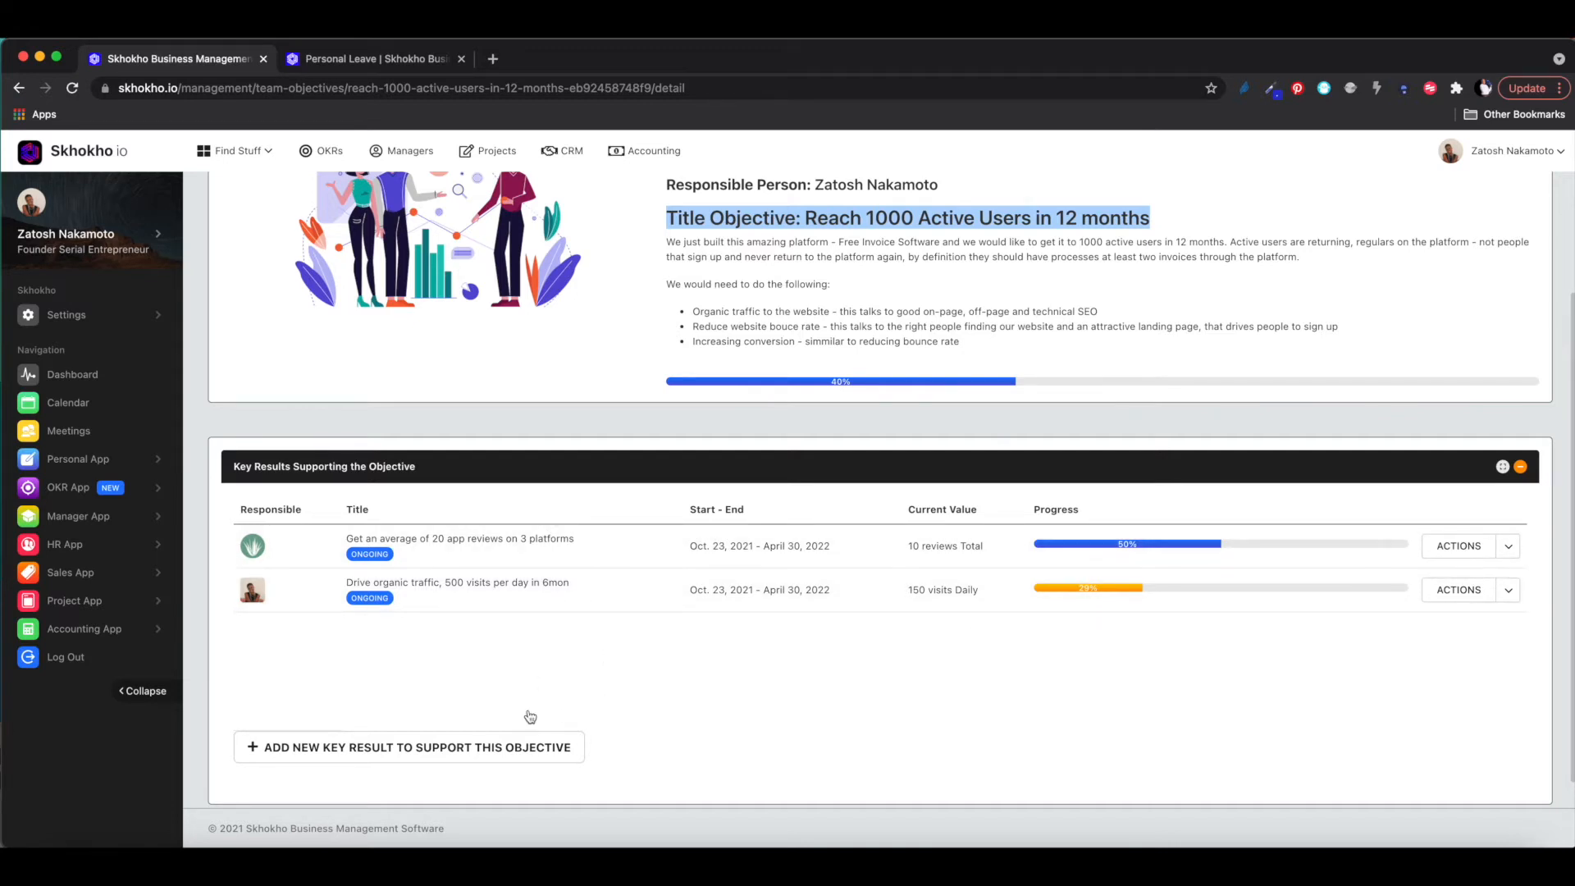
{"action": "scroll", "coordinate": [713, 397], "scroll_direction": "up", "scroll_amount": 3}
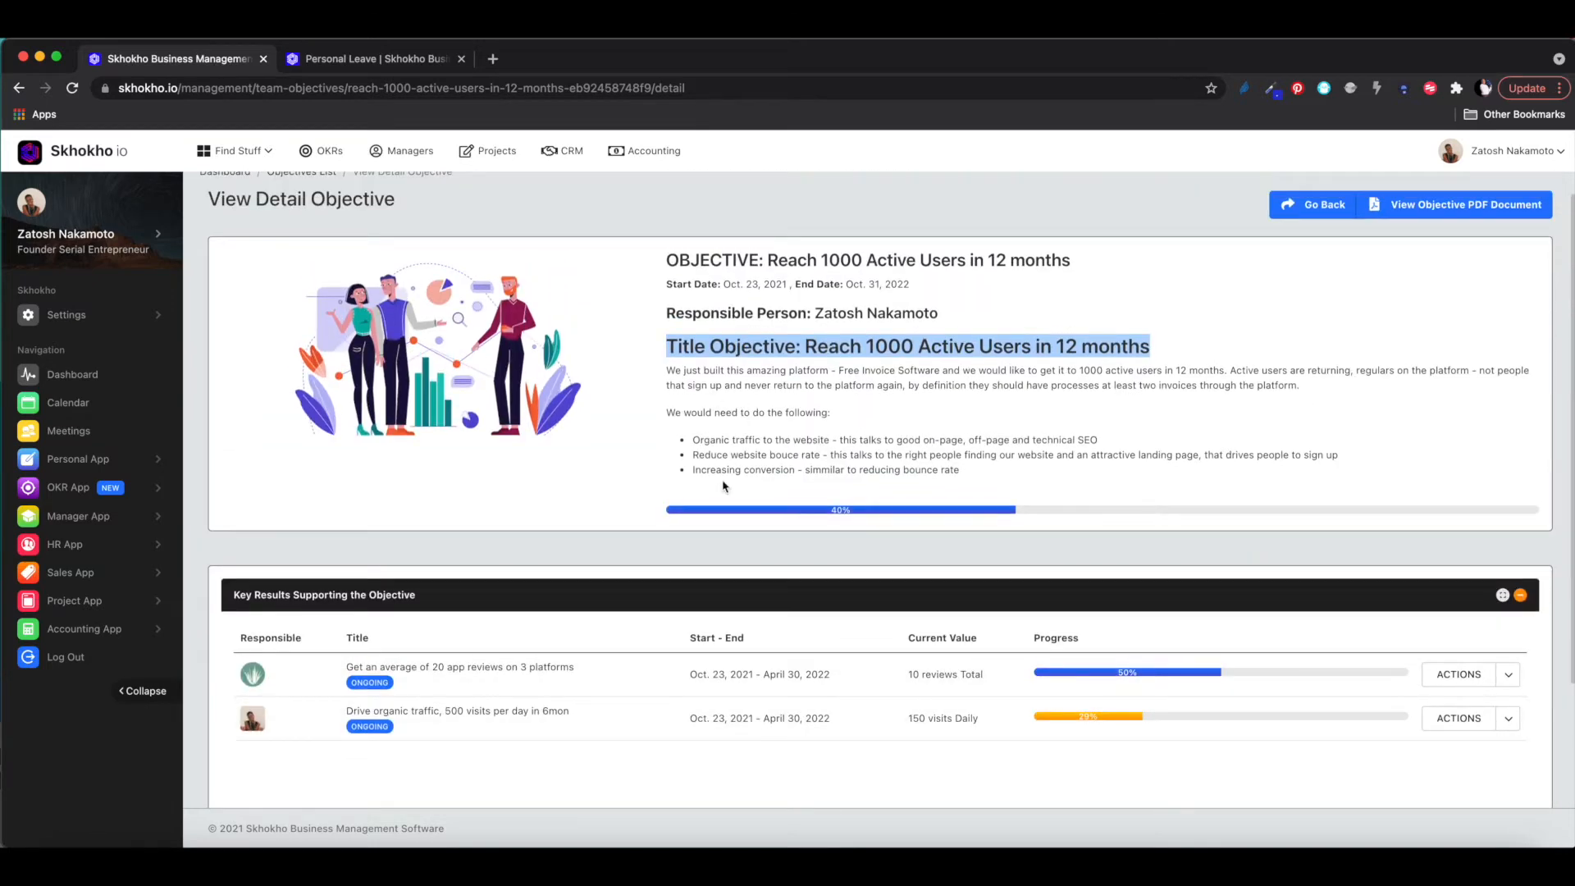
{"action": "scroll", "coordinate": [704, 625], "scroll_direction": "down", "scroll_amount": 3}
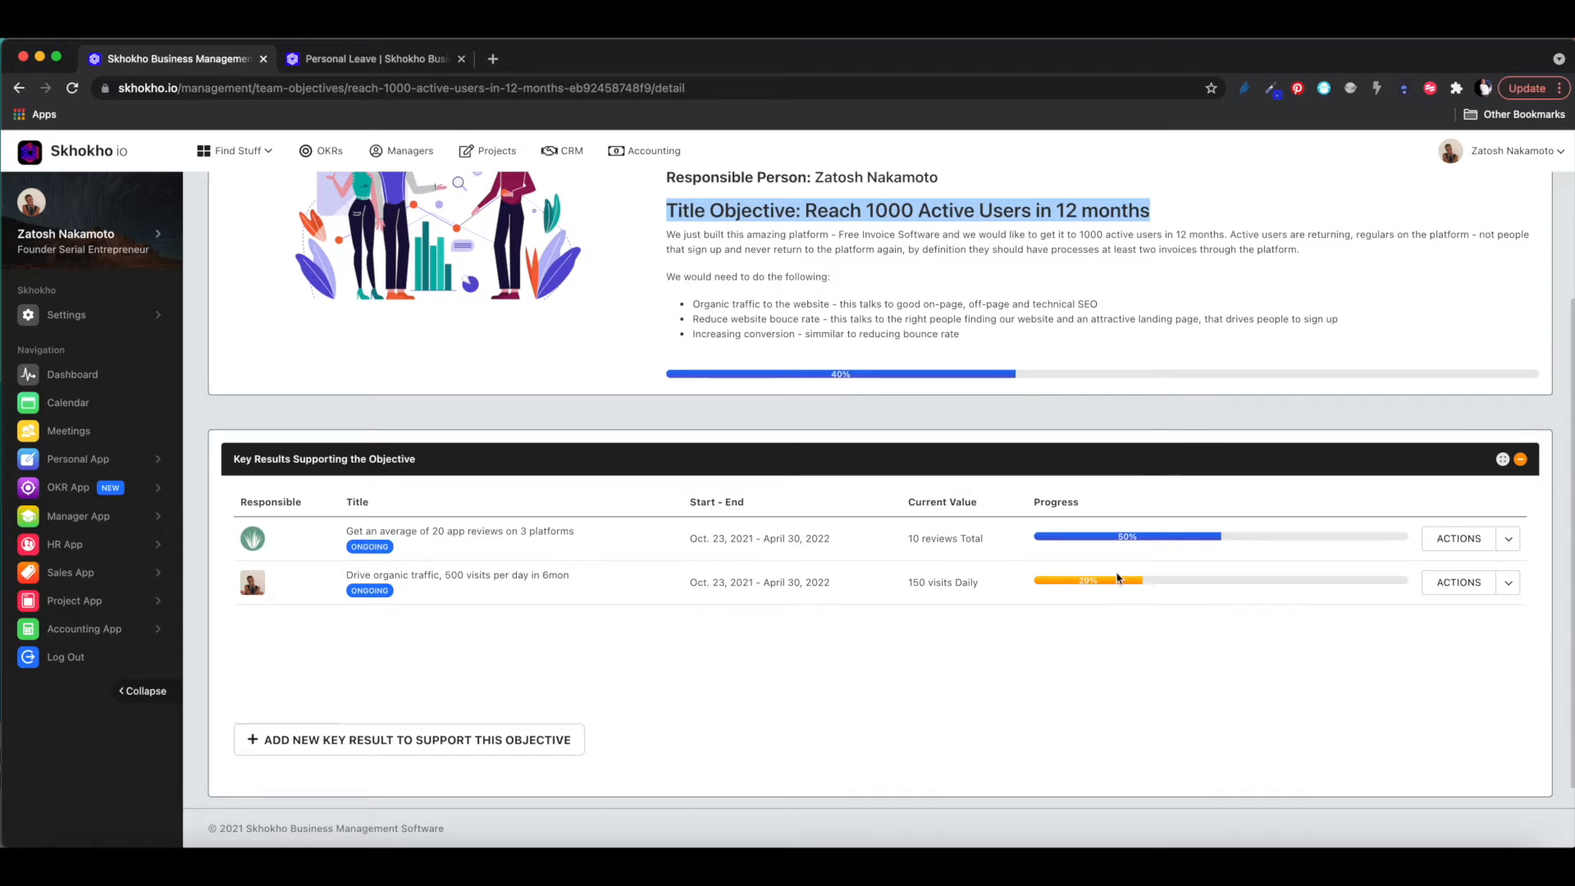
{"action": "scroll", "coordinate": [1147, 642], "scroll_direction": "up", "scroll_amount": 1}
{"action": "scroll", "coordinate": [1146, 642], "scroll_direction": "up", "scroll_amount": 3}
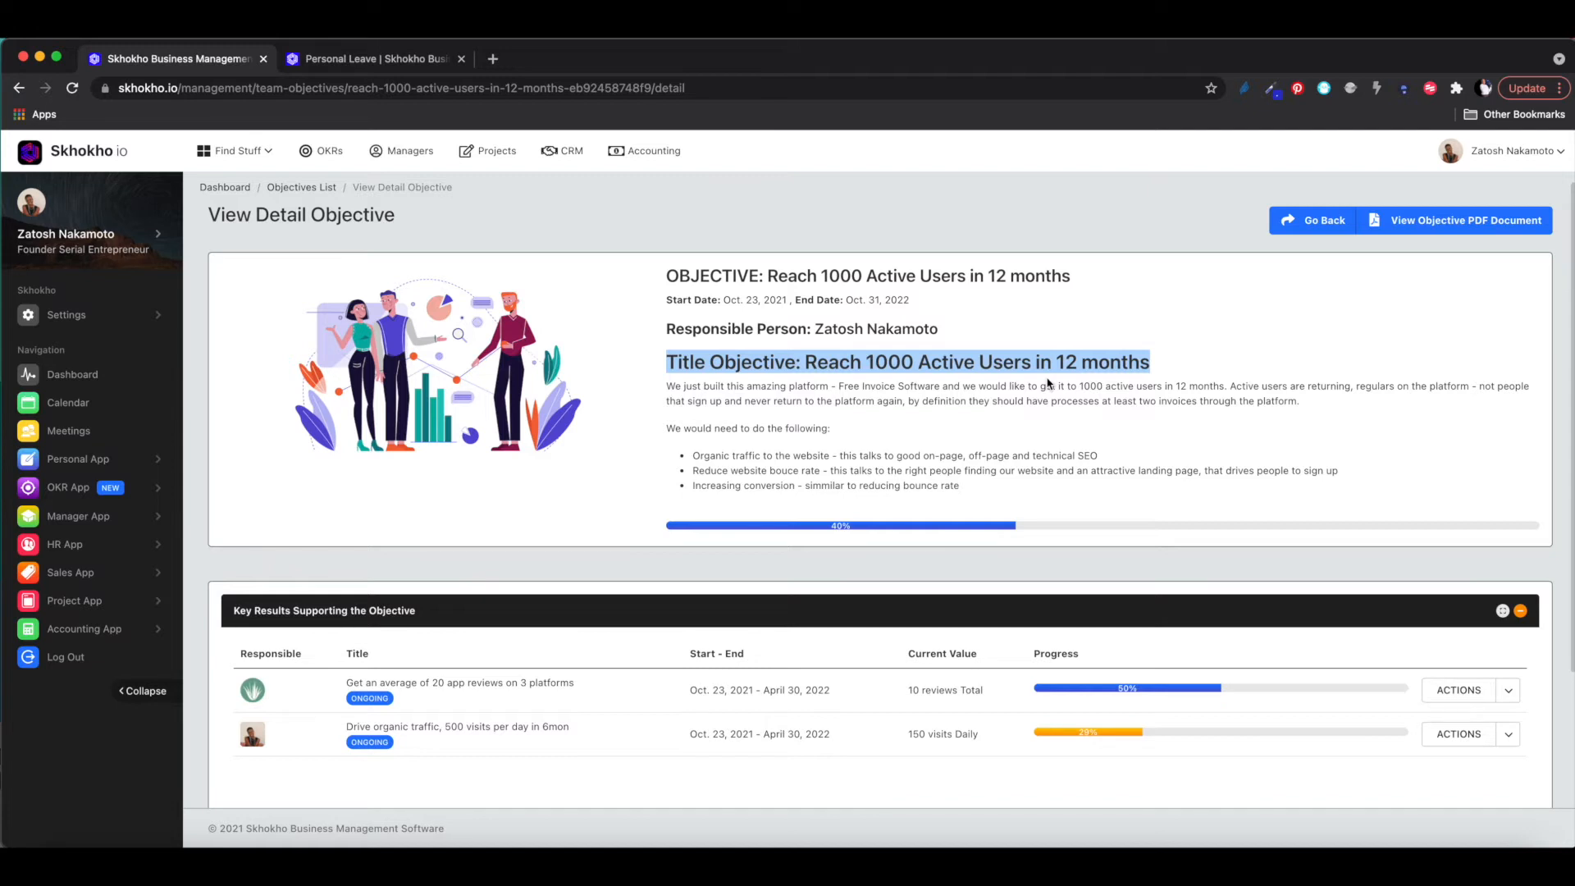
{"action": "scroll", "coordinate": [1050, 393], "scroll_direction": "down", "scroll_amount": 3}
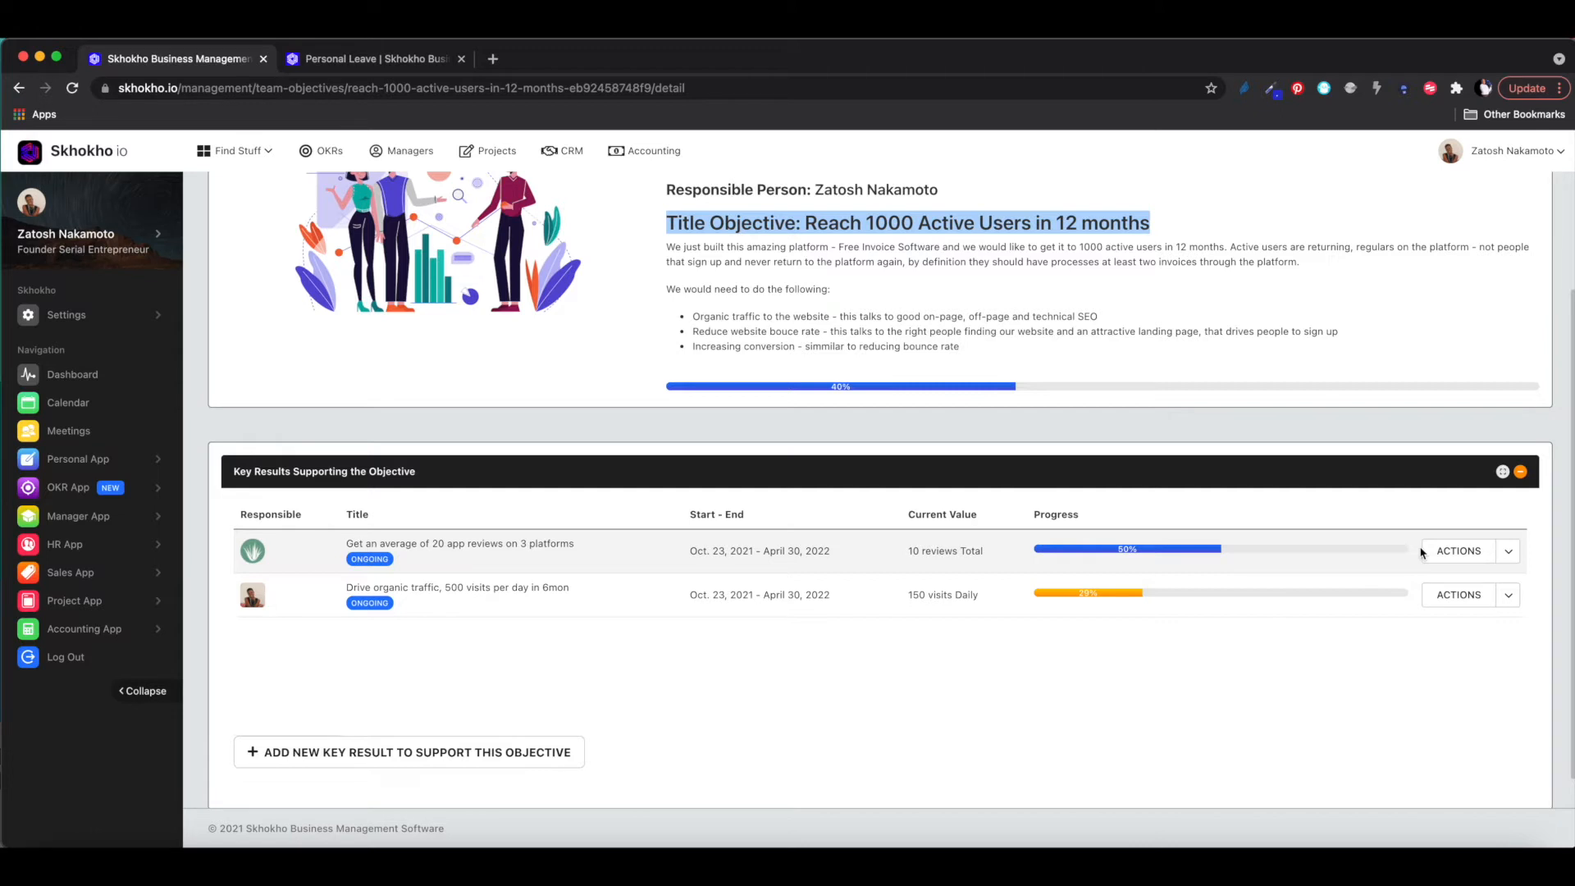
{"action": "scroll", "coordinate": [1422, 552], "scroll_direction": "up", "scroll_amount": 2}
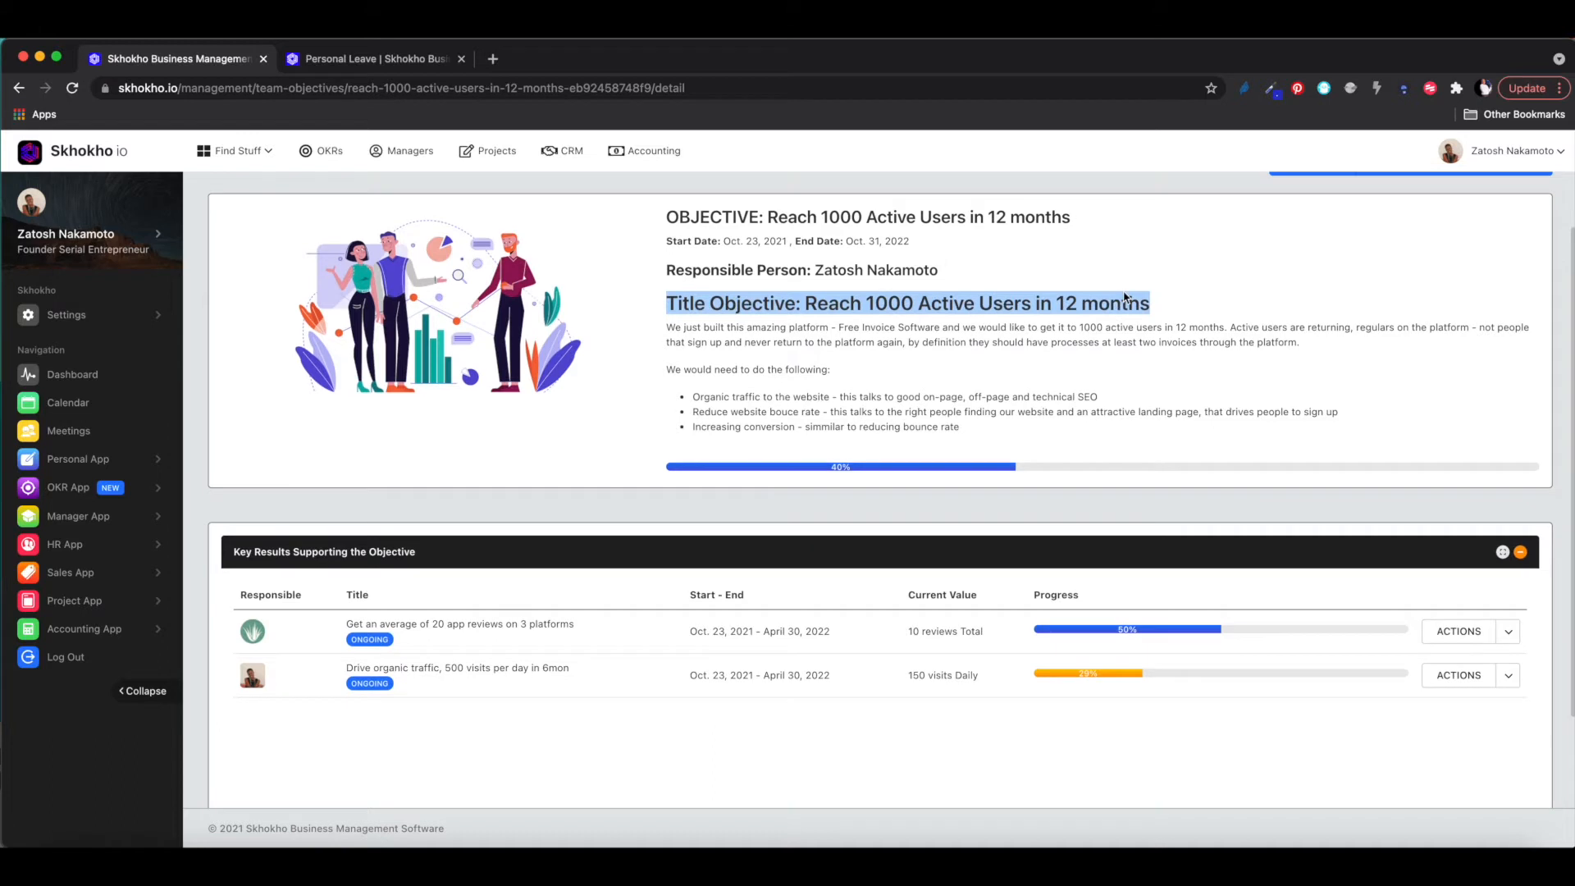
{"action": "scroll", "coordinate": [1104, 333], "scroll_direction": "down", "scroll_amount": 2}
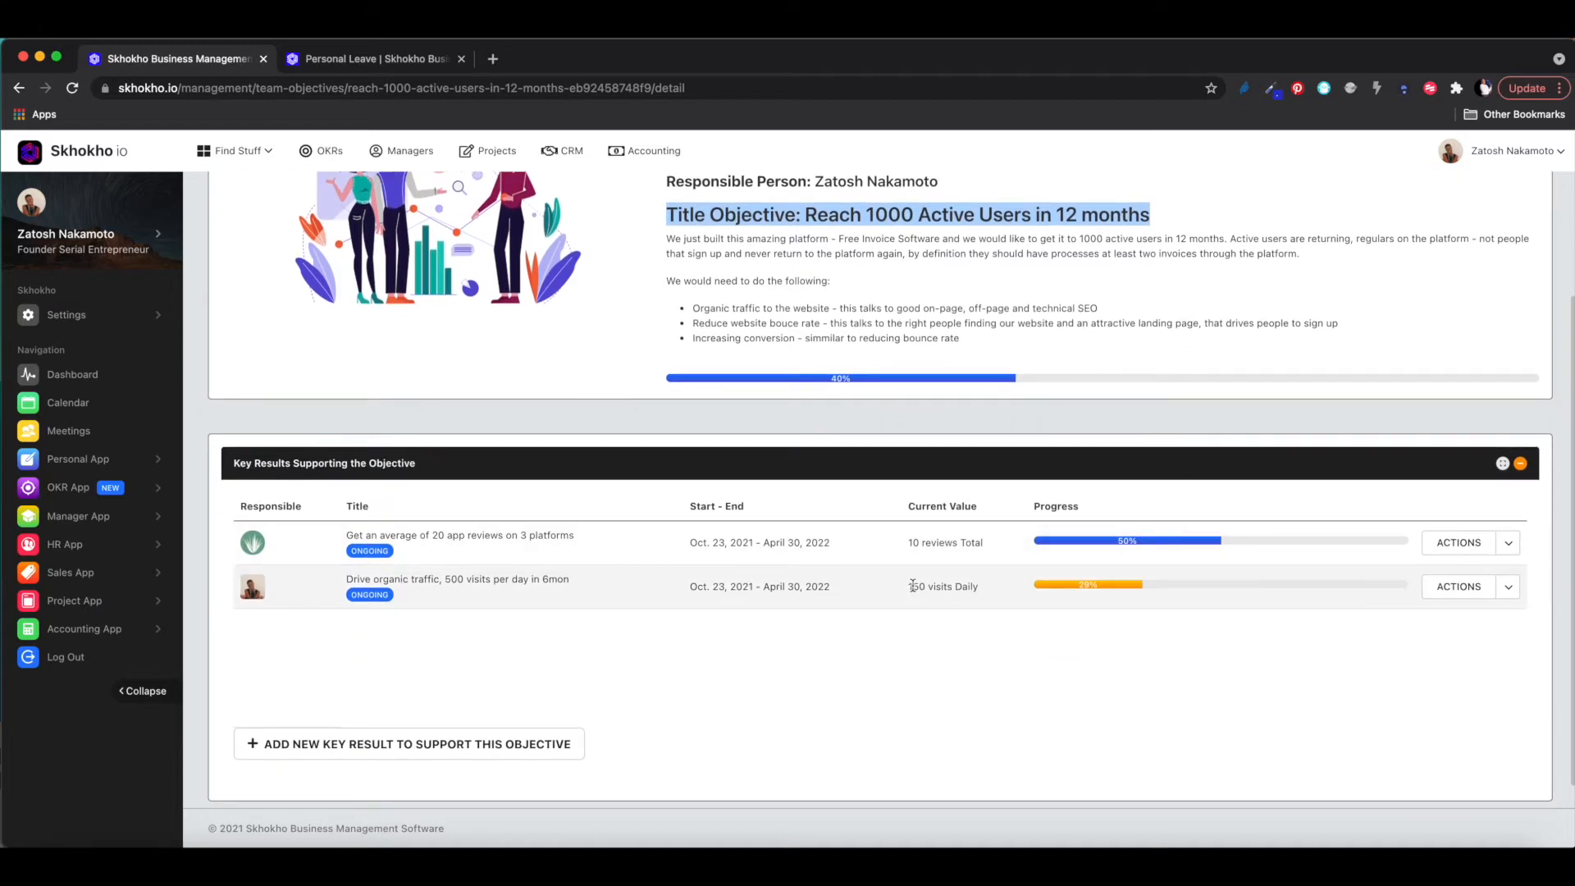
{"action": "scroll", "coordinate": [913, 586], "scroll_direction": "up", "scroll_amount": 4}
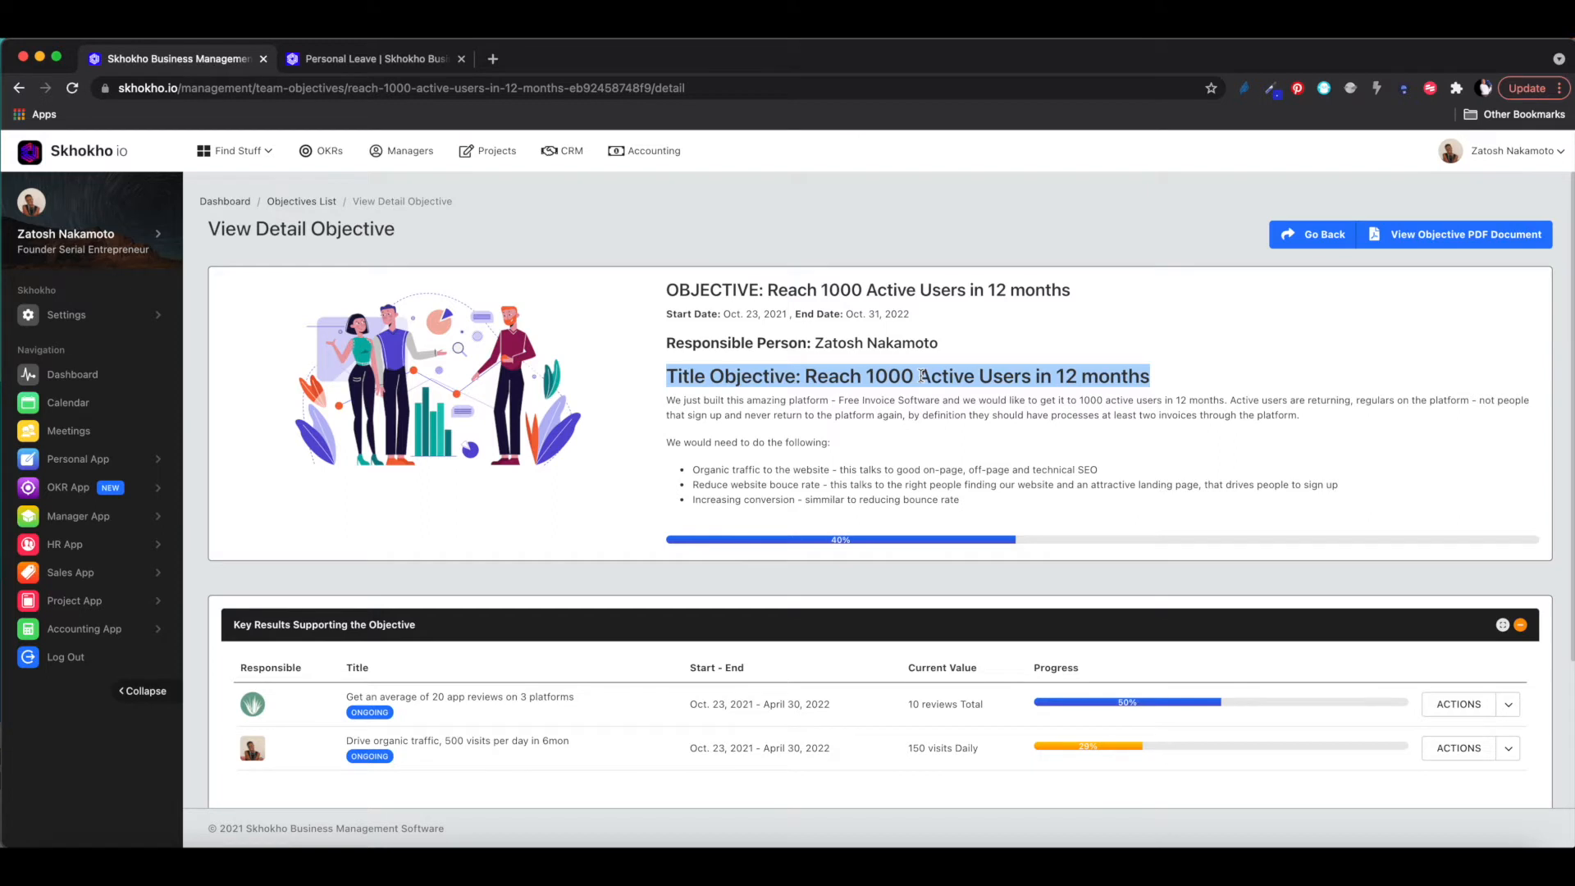
{"action": "scroll", "coordinate": [923, 376], "scroll_direction": "down", "scroll_amount": 2}
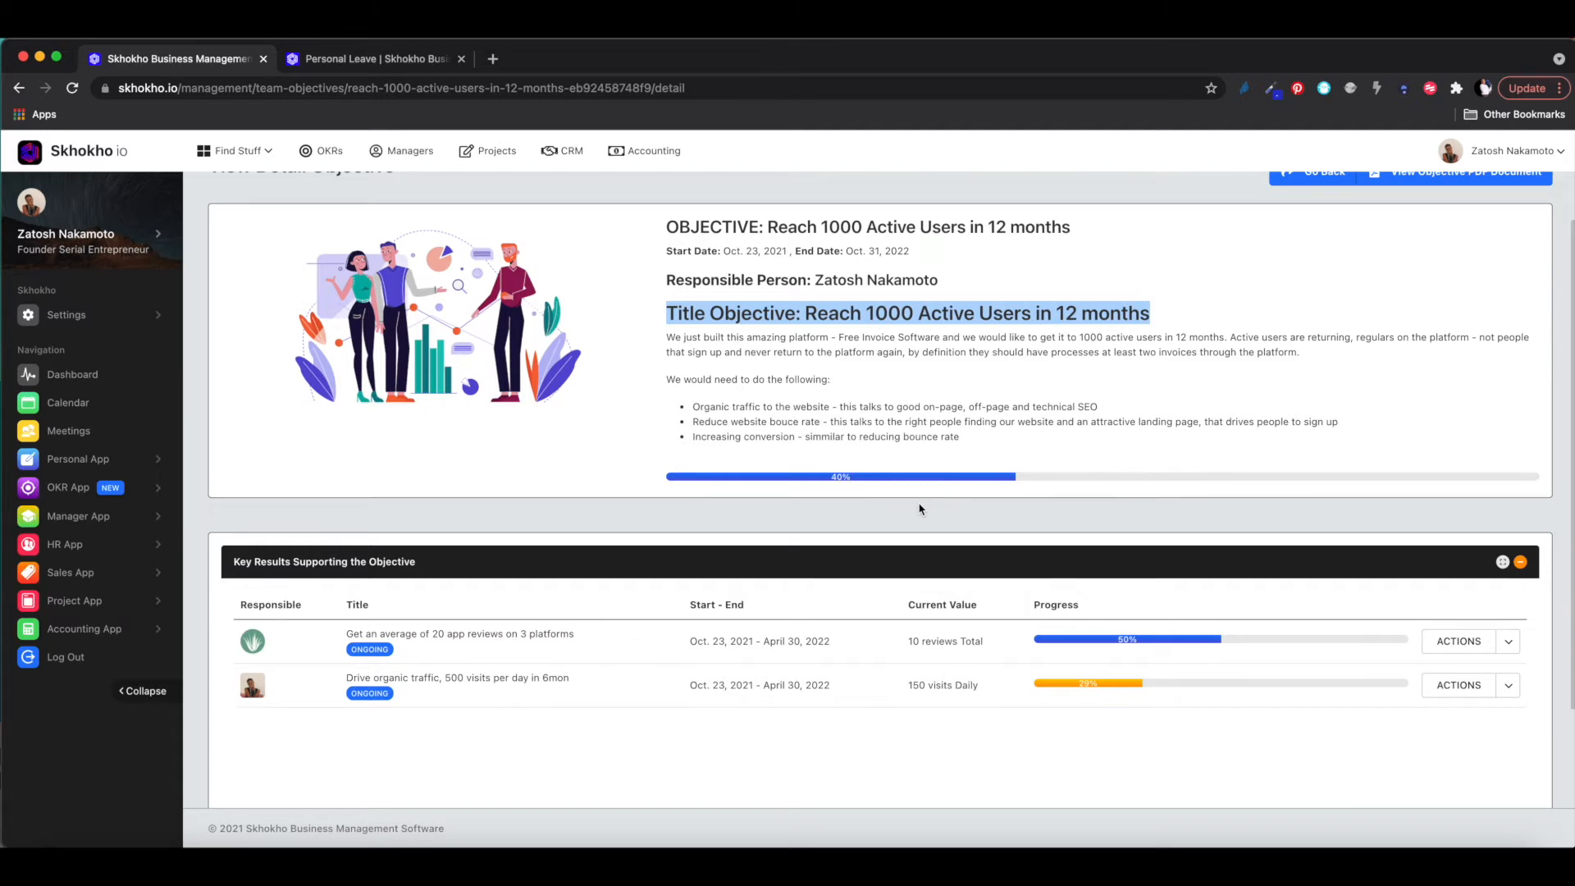
- Scroll the objective page to read the active-users definition and the Key Results table
{"action": "scroll", "coordinate": [919, 509], "scroll_direction": "down", "scroll_amount": 3}
{"action": "scroll", "coordinate": [919, 507], "scroll_direction": "up", "scroll_amount": 5}
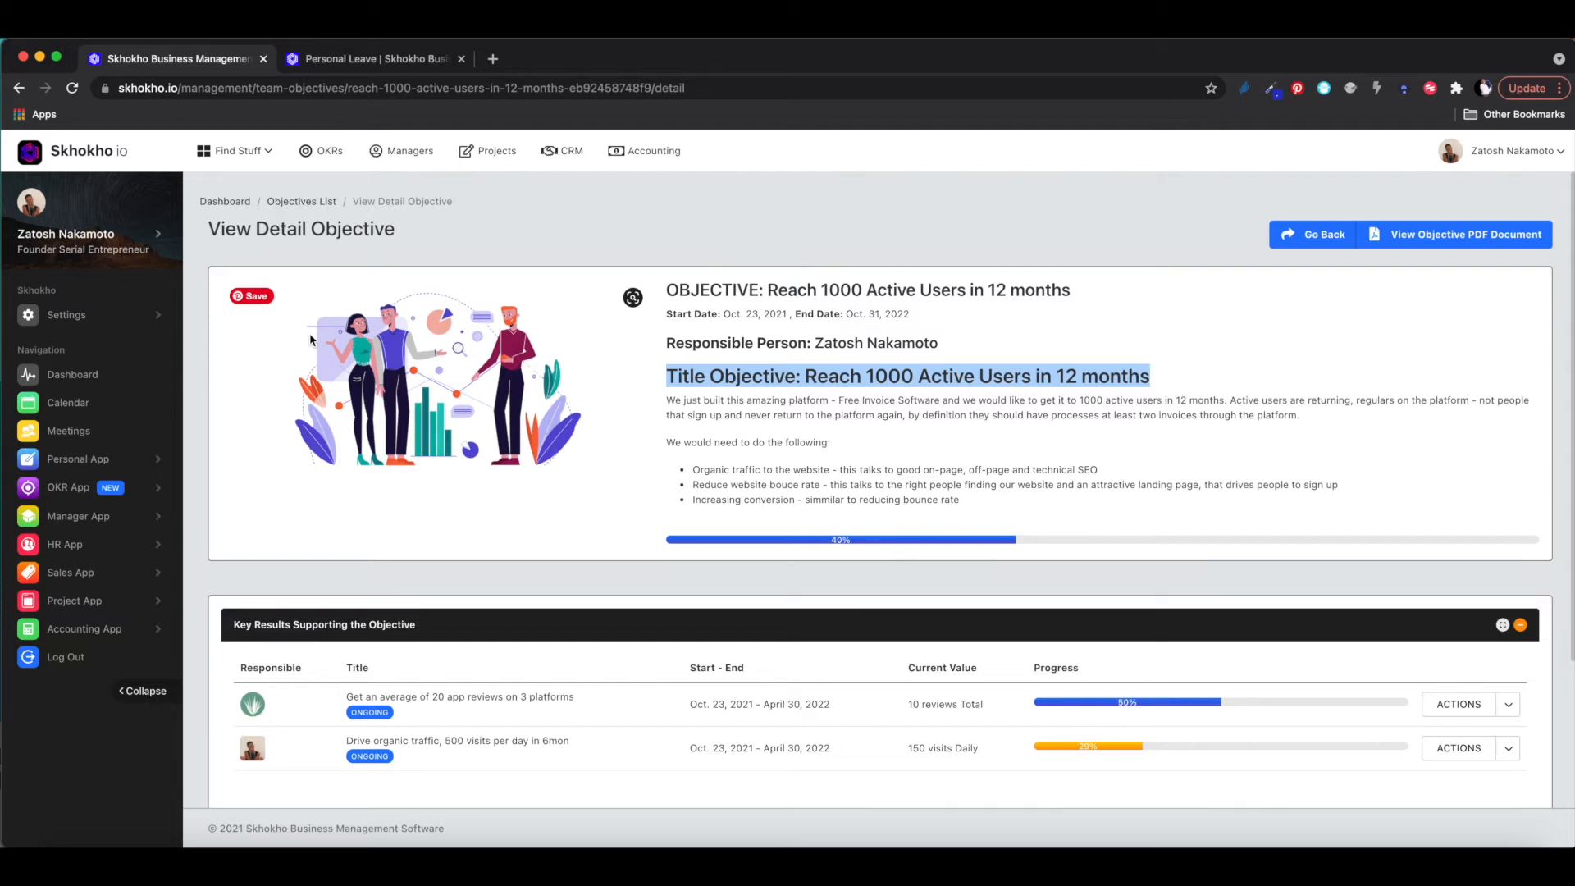
{"action": "scroll", "coordinate": [310, 339], "scroll_direction": "down", "scroll_amount": 1}
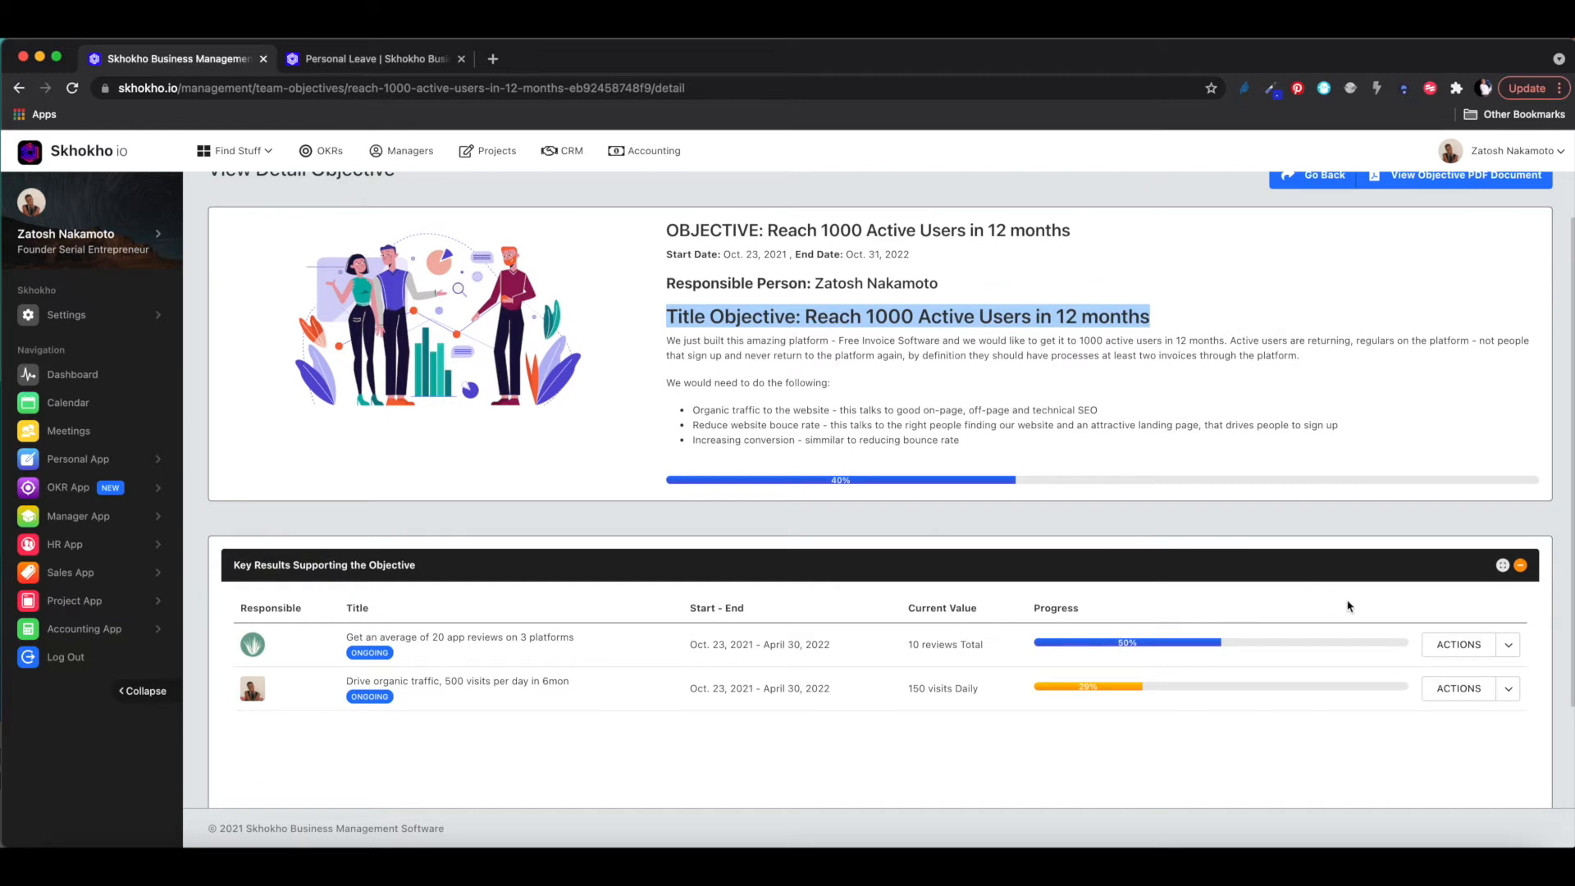
- Open the '20 app reviews on 3 platforms' key result and bring up its PDF document's link options
{"action": "left_click", "coordinate": [1510, 646]}
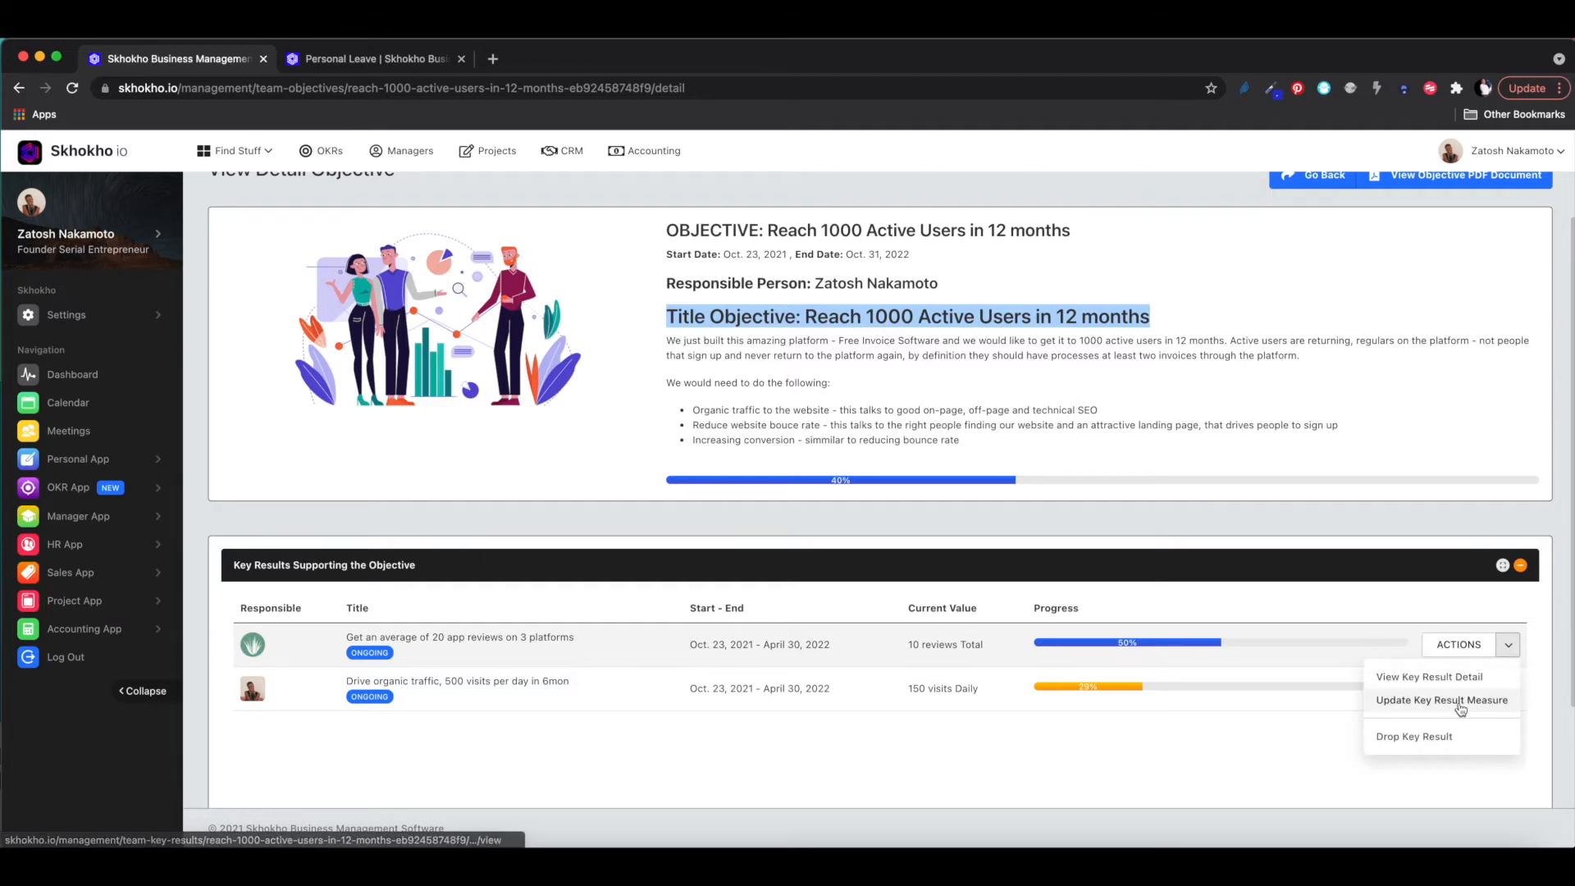
{"action": "left_click", "coordinate": [1459, 703]}
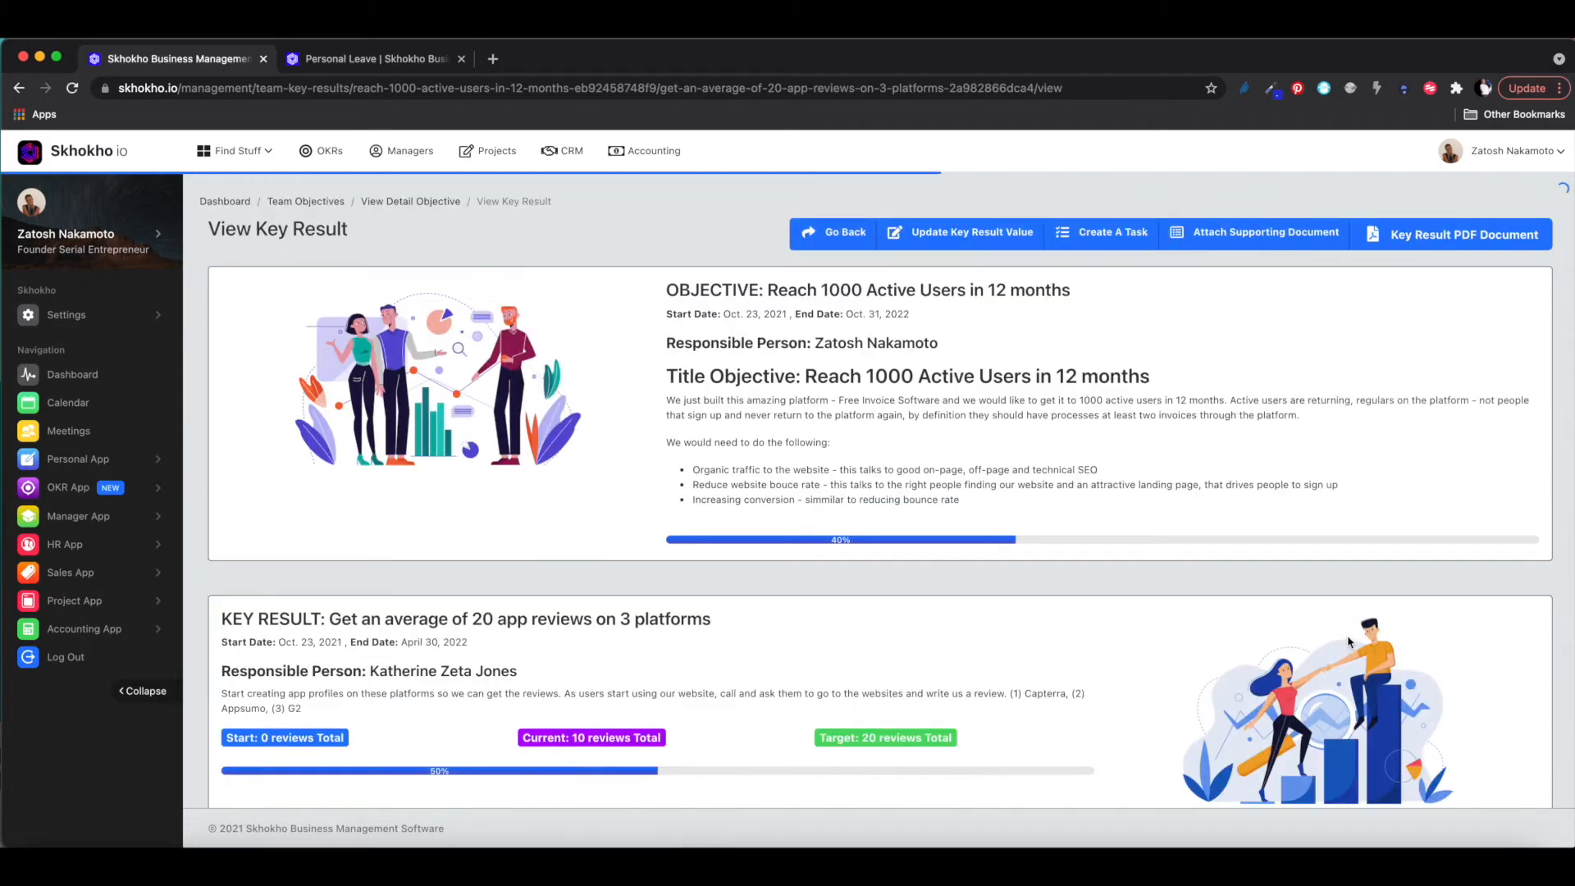
{"action": "scroll", "coordinate": [1349, 643], "scroll_direction": "down", "scroll_amount": 3}
{"action": "scroll", "coordinate": [1230, 482], "scroll_direction": "up", "scroll_amount": 3}
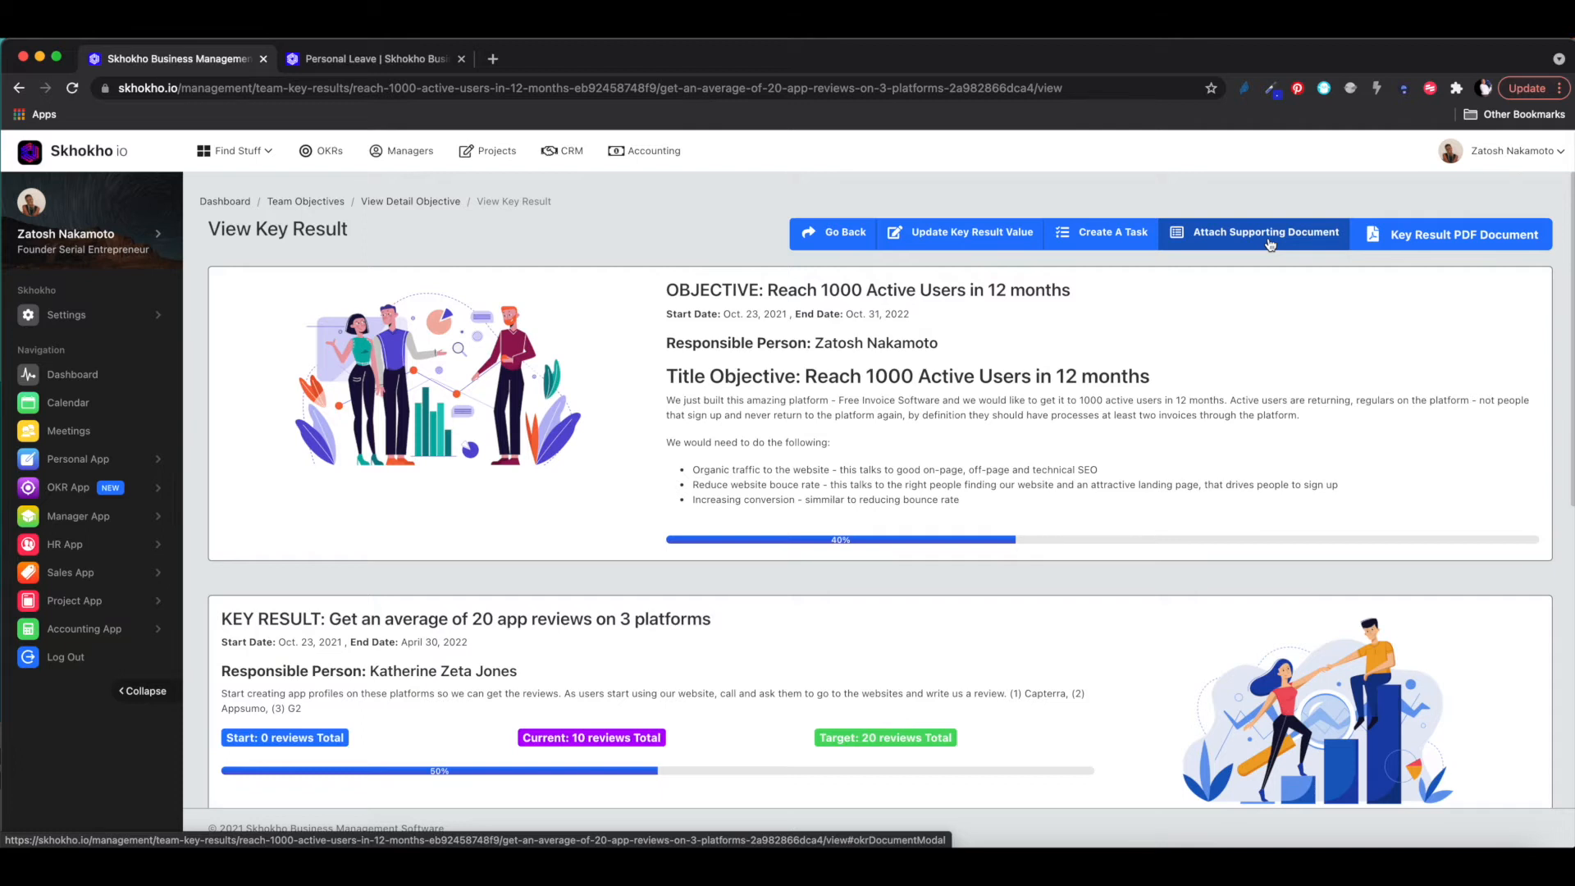
{"action": "scroll", "coordinate": [1270, 243], "scroll_direction": "down", "scroll_amount": 5}
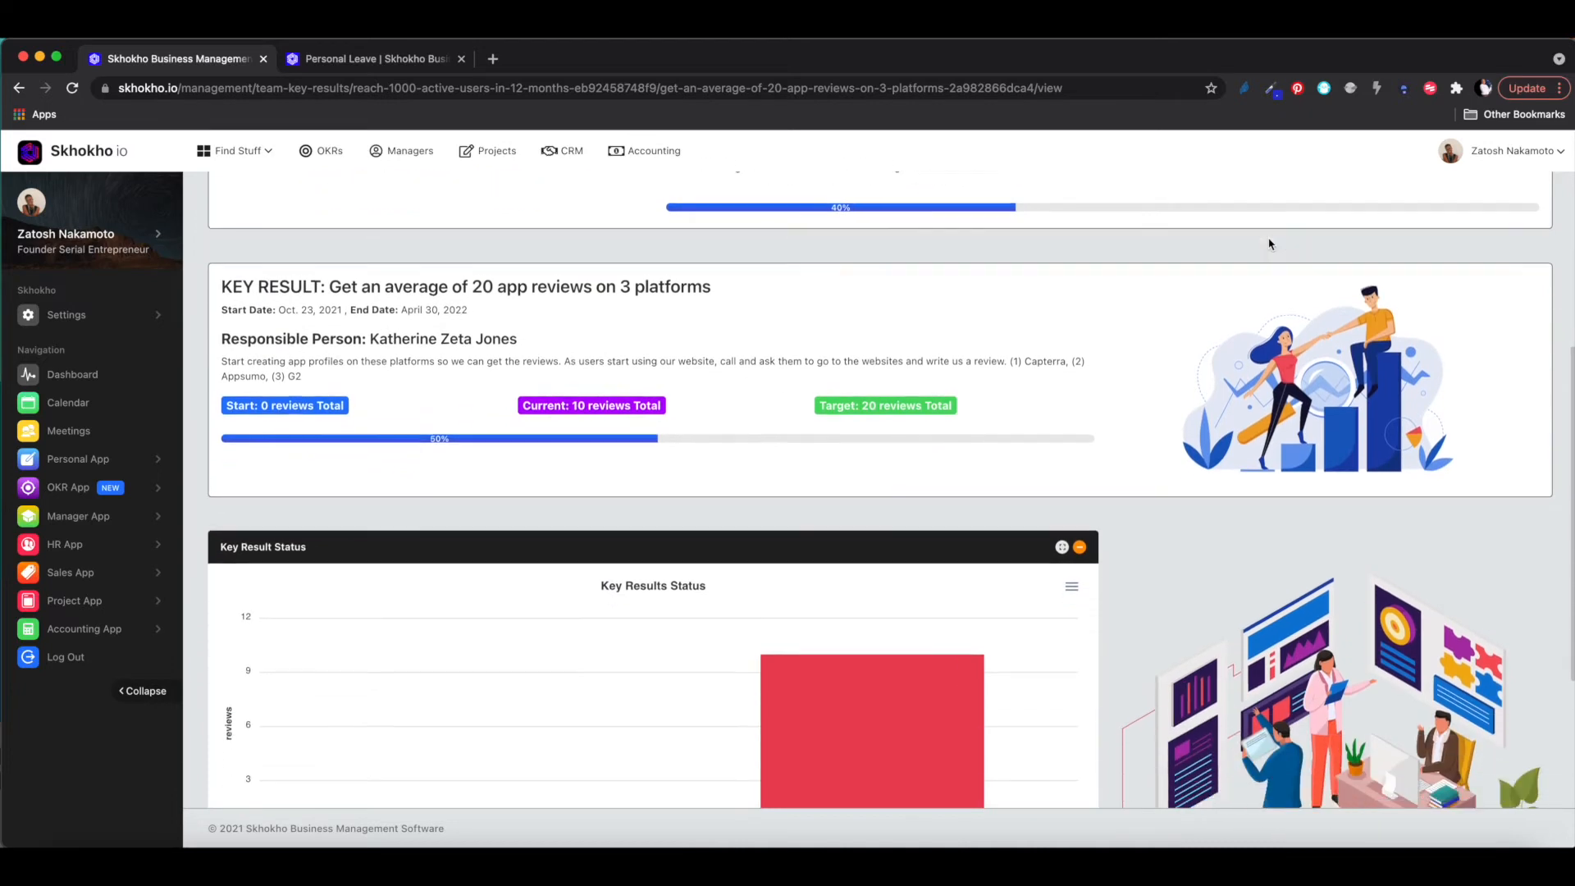
{"action": "scroll", "coordinate": [1269, 244], "scroll_direction": "up", "scroll_amount": 5}
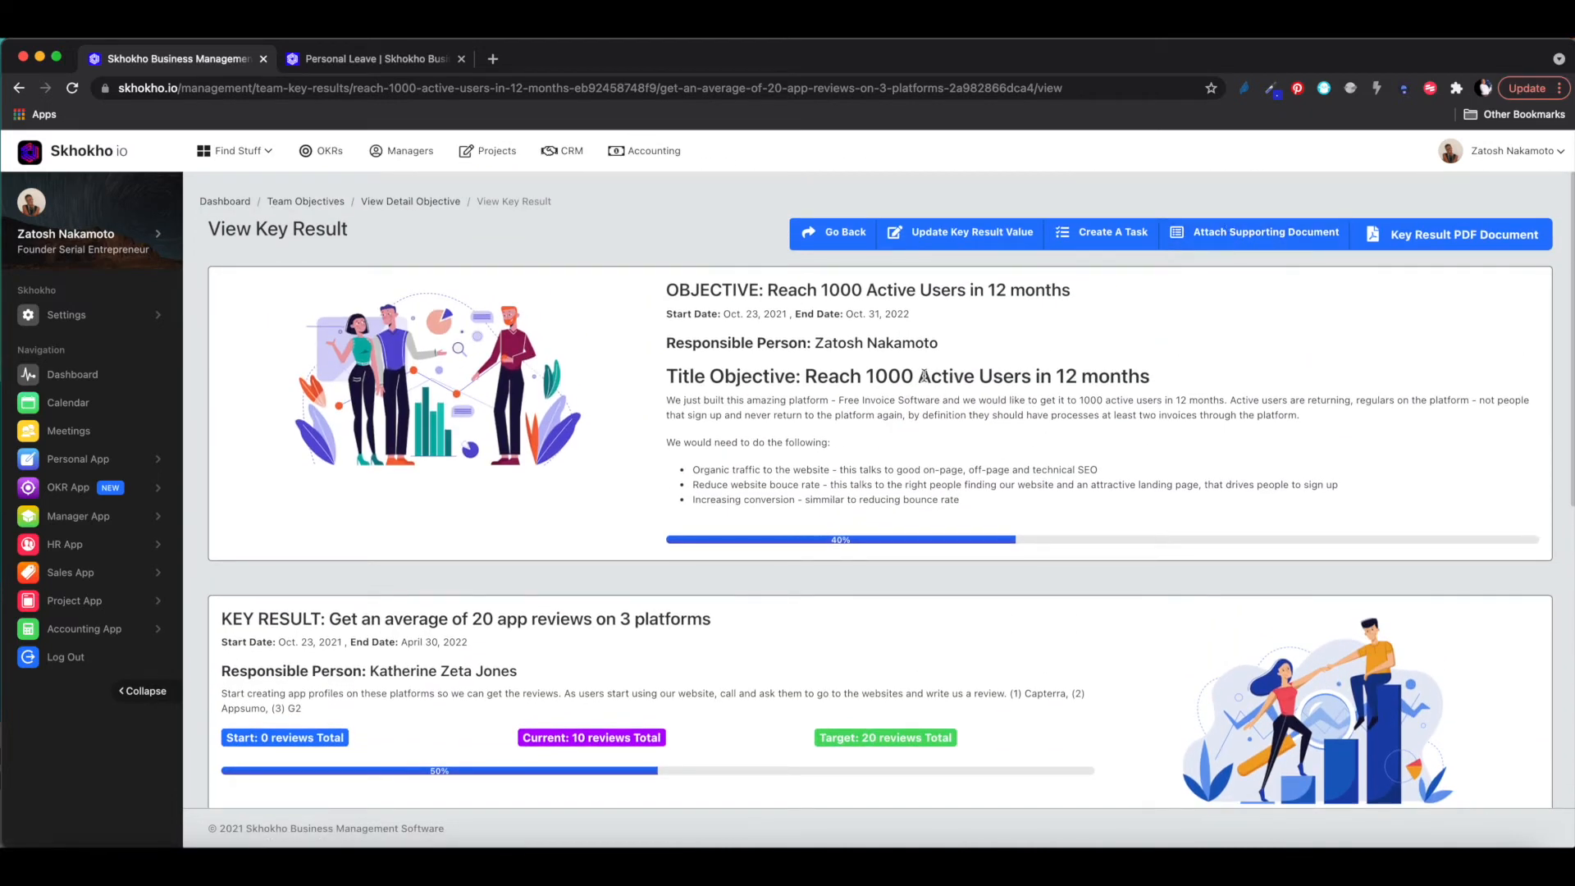
{"action": "scroll", "coordinate": [916, 448], "scroll_direction": "down", "scroll_amount": 2}
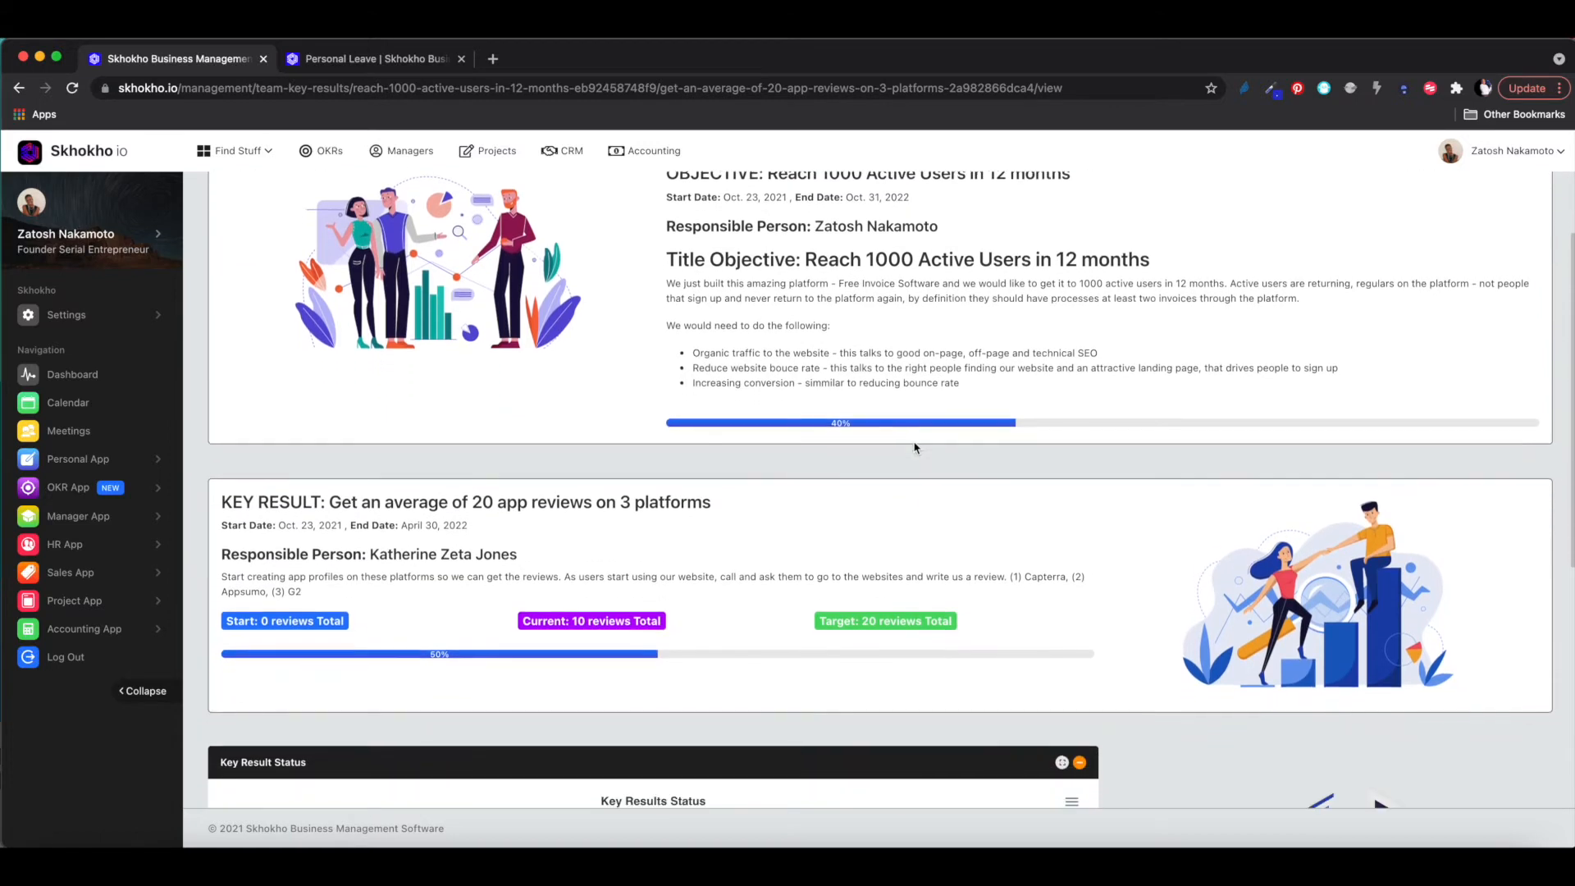
{"action": "scroll", "coordinate": [916, 448], "scroll_direction": "up", "scroll_amount": 2}
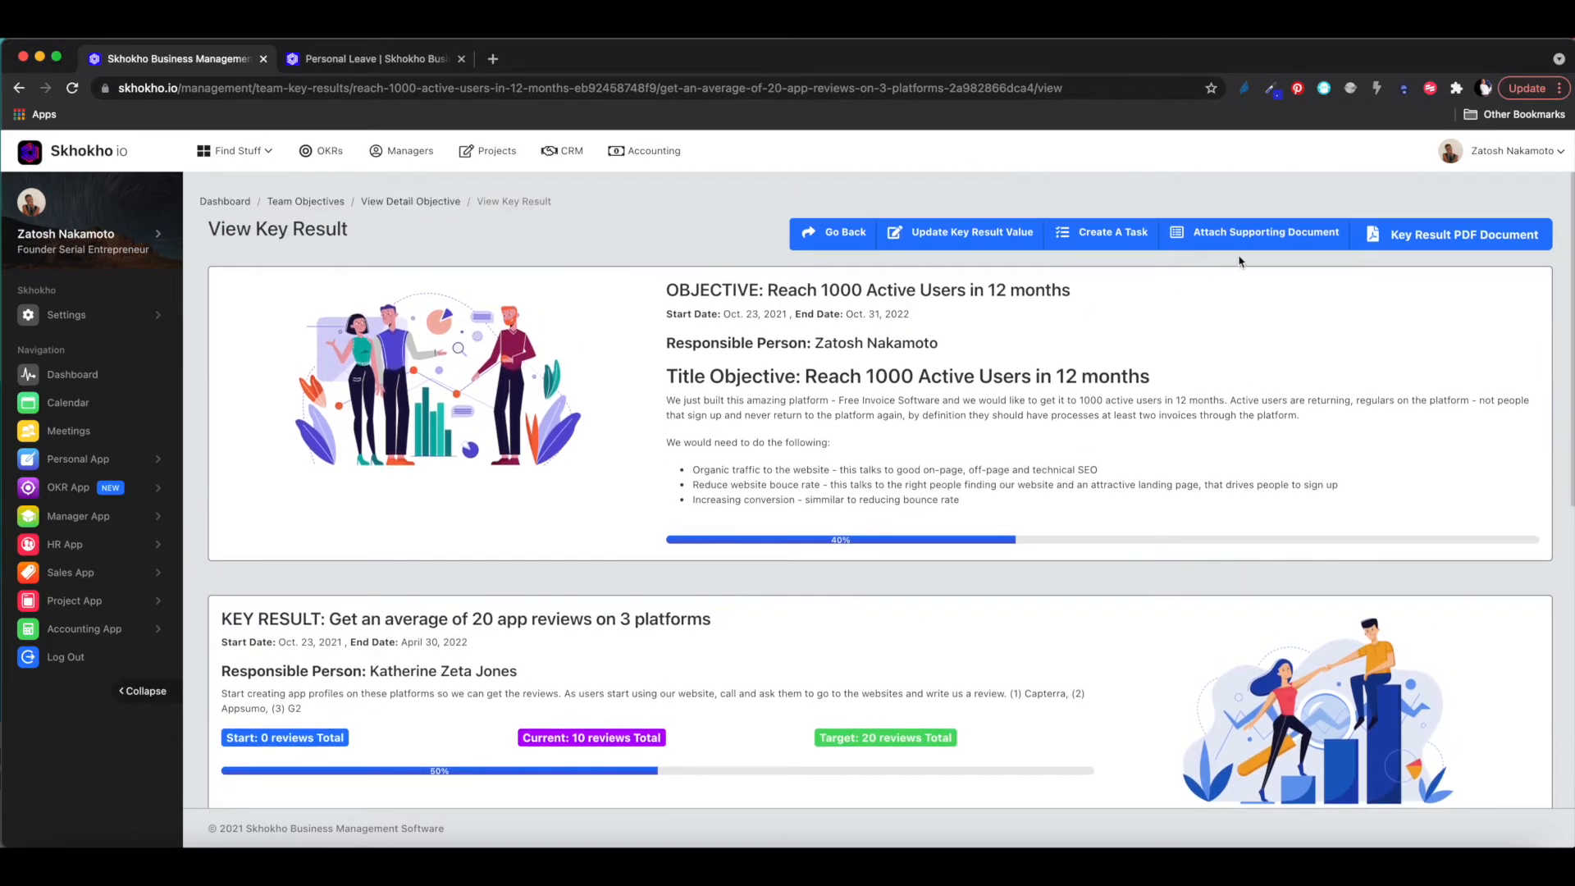
{"action": "right_click", "coordinate": [1427, 239]}
- Open the key result PDF in a new tab, scroll through the report, then close it
{"action": "left_click", "coordinate": [1386, 251]}
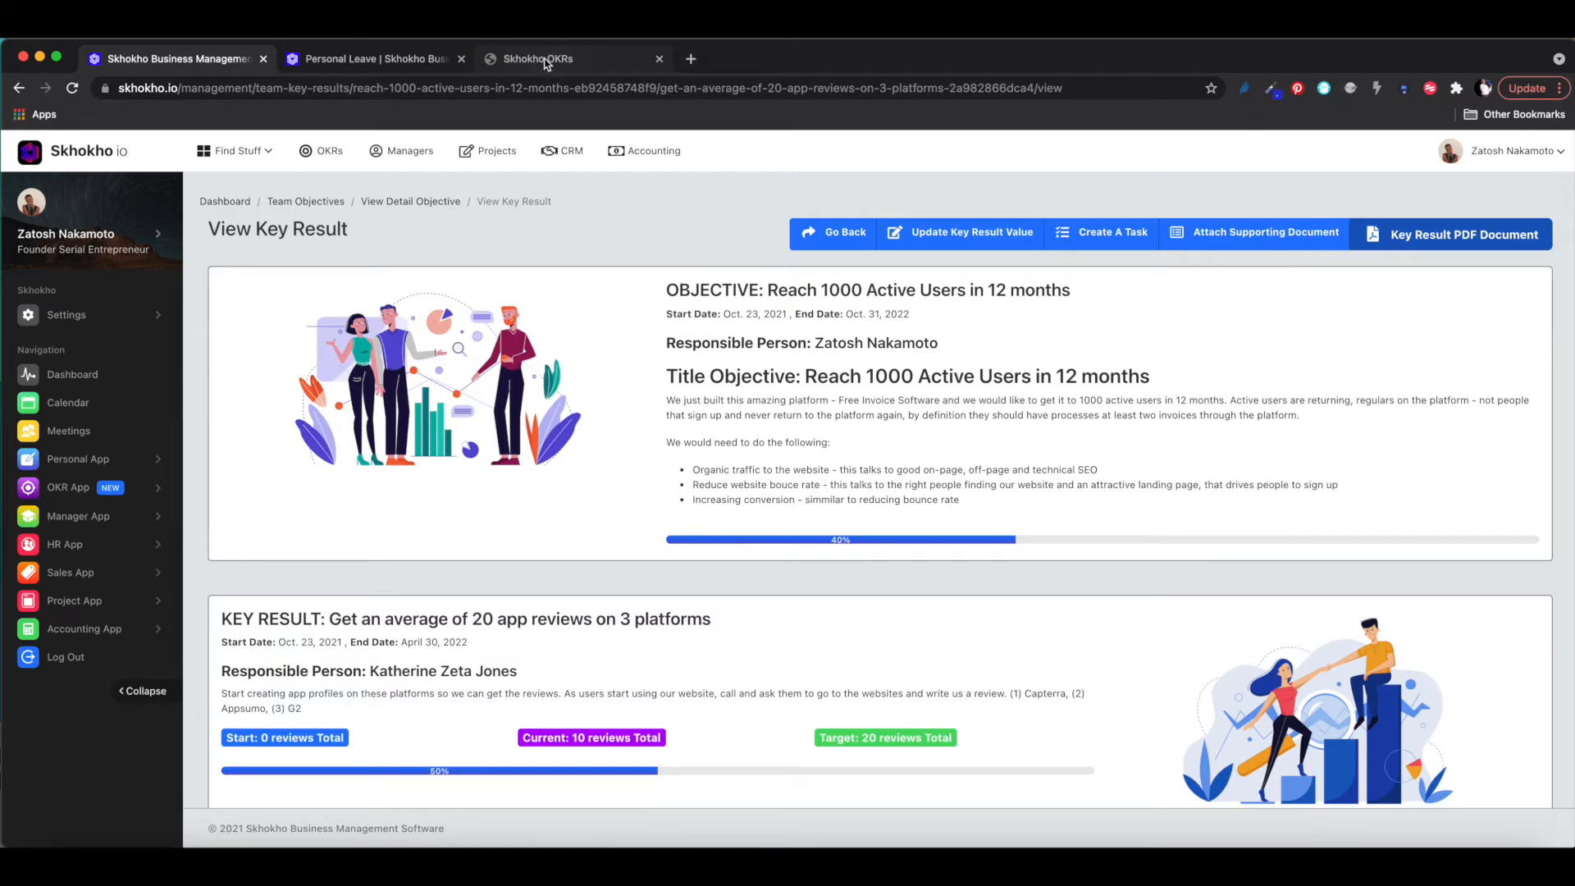
{"action": "left_click", "coordinate": [548, 62]}
{"action": "scroll", "coordinate": [958, 470], "scroll_direction": "down", "scroll_amount": 5}
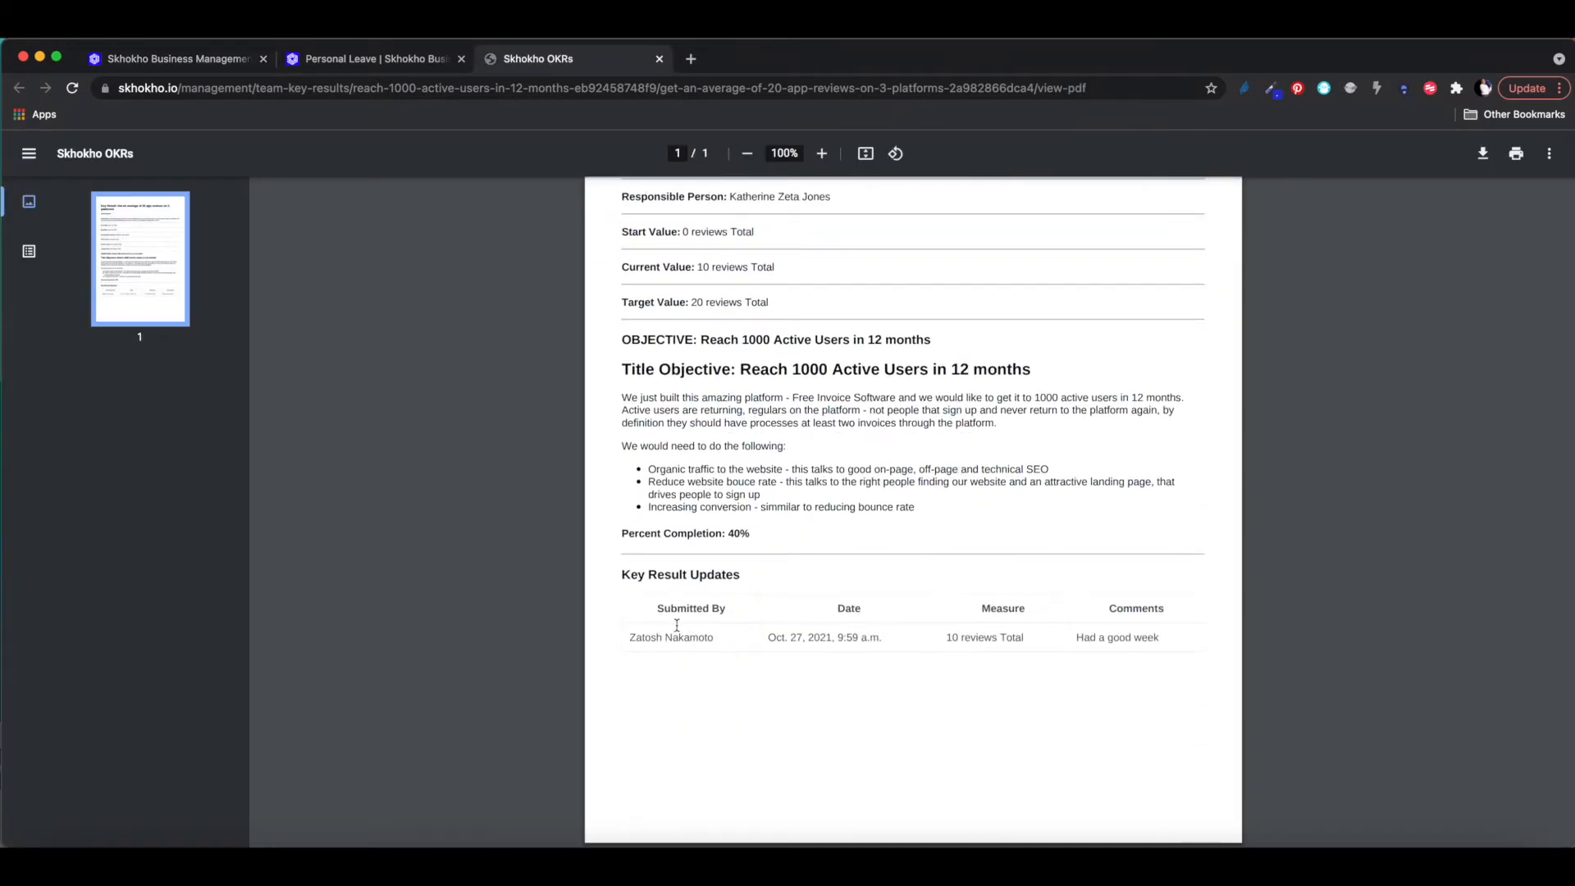
{"action": "scroll", "coordinate": [1024, 690], "scroll_direction": "up", "scroll_amount": 5}
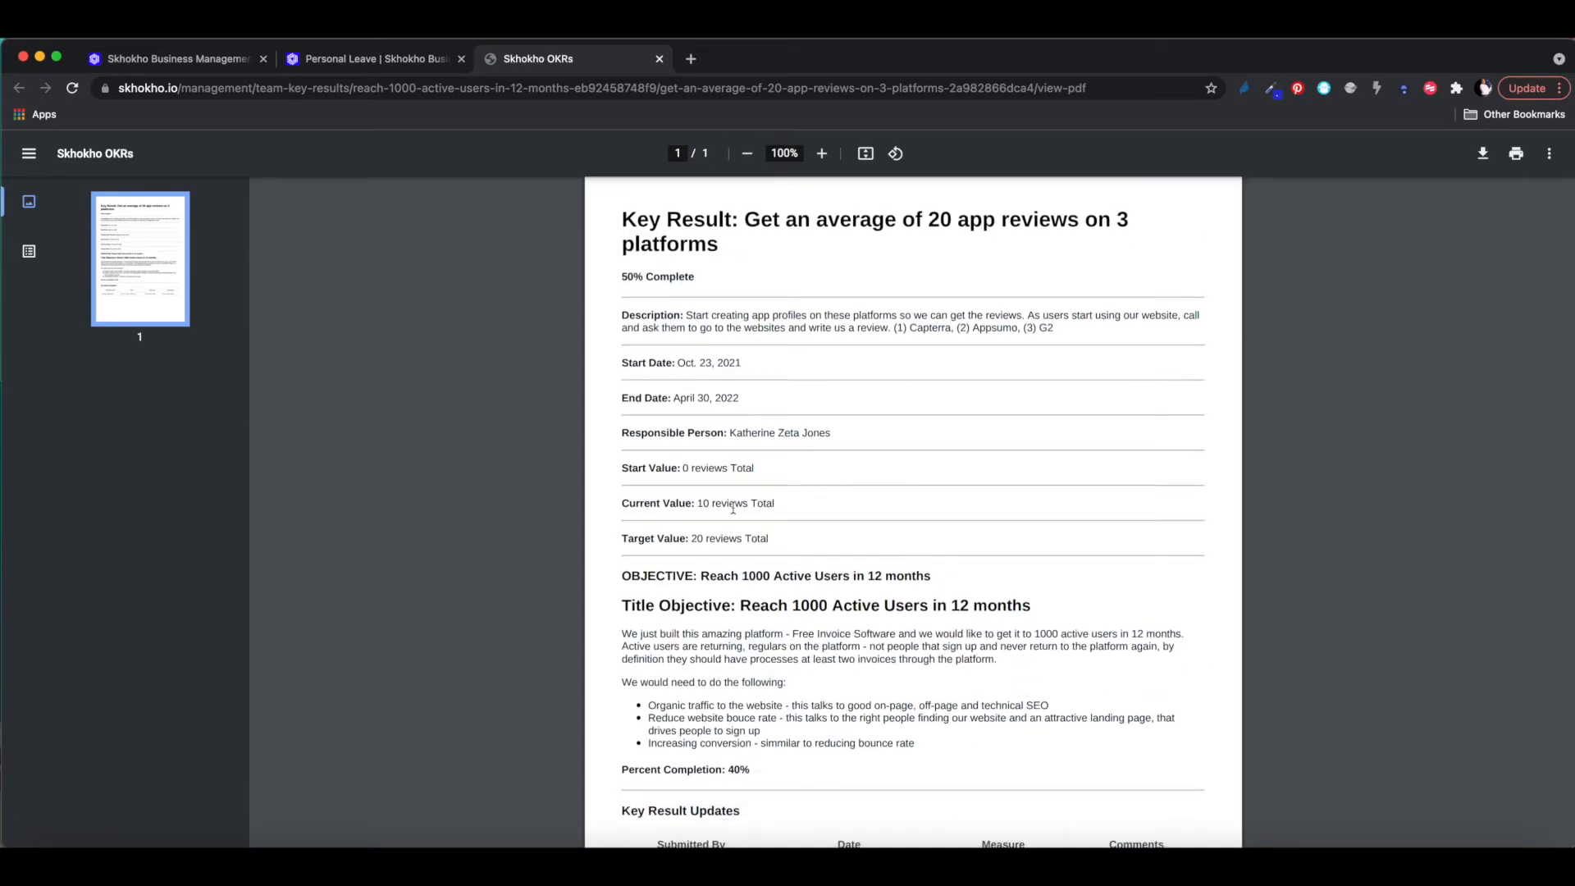
{"action": "left_click", "coordinate": [661, 60]}
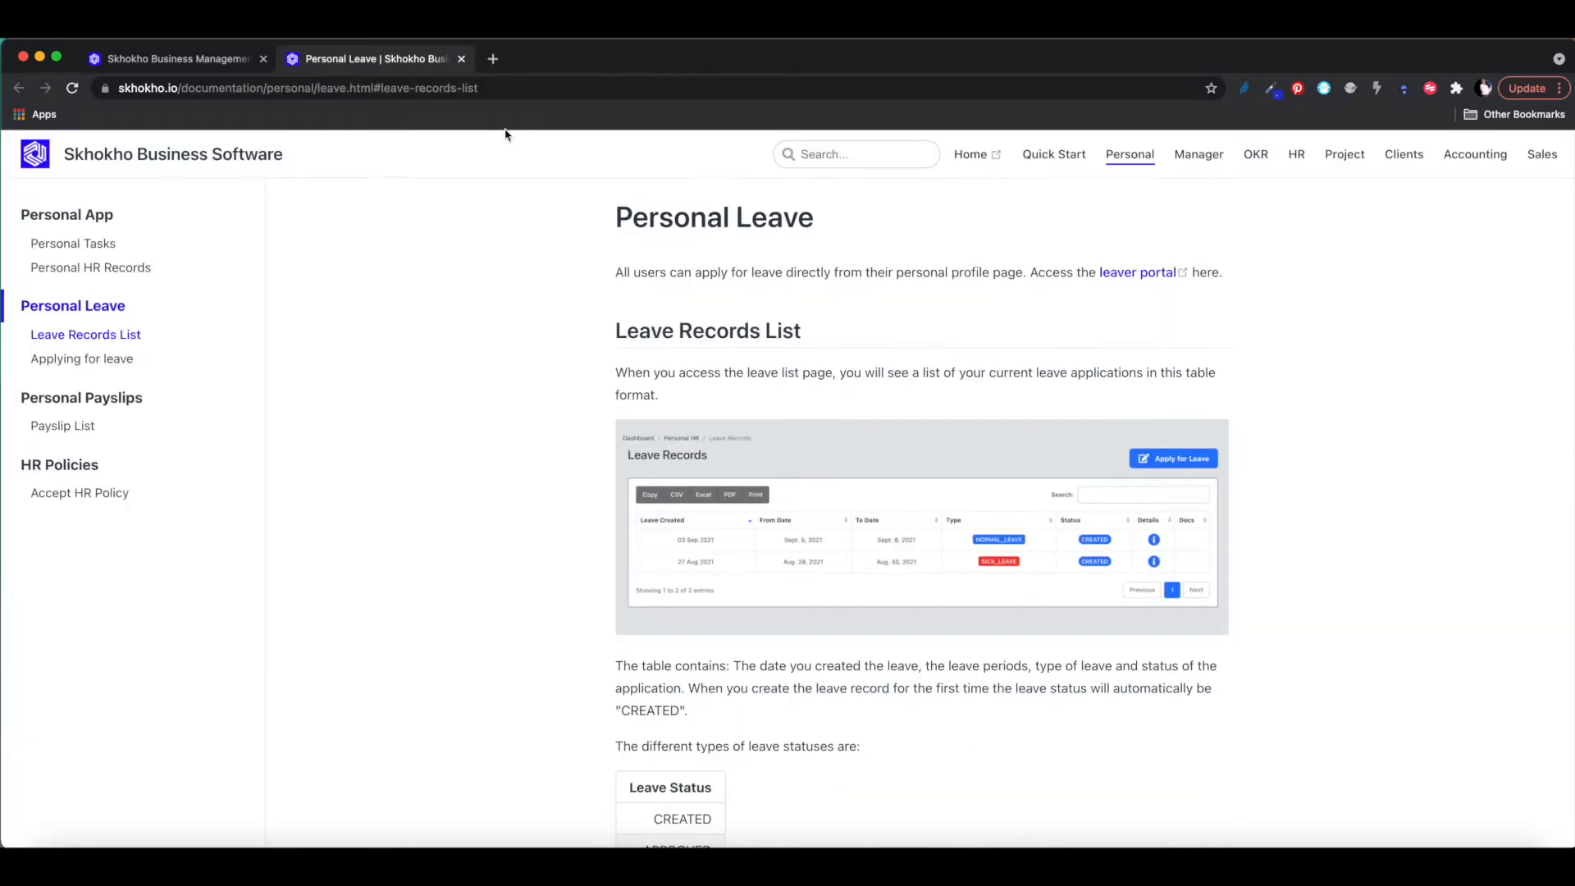
- Switch back to the Skhokho Business Management tab showing the app-reviews key result at 50%
{"action": "left_click", "coordinate": [168, 59]}
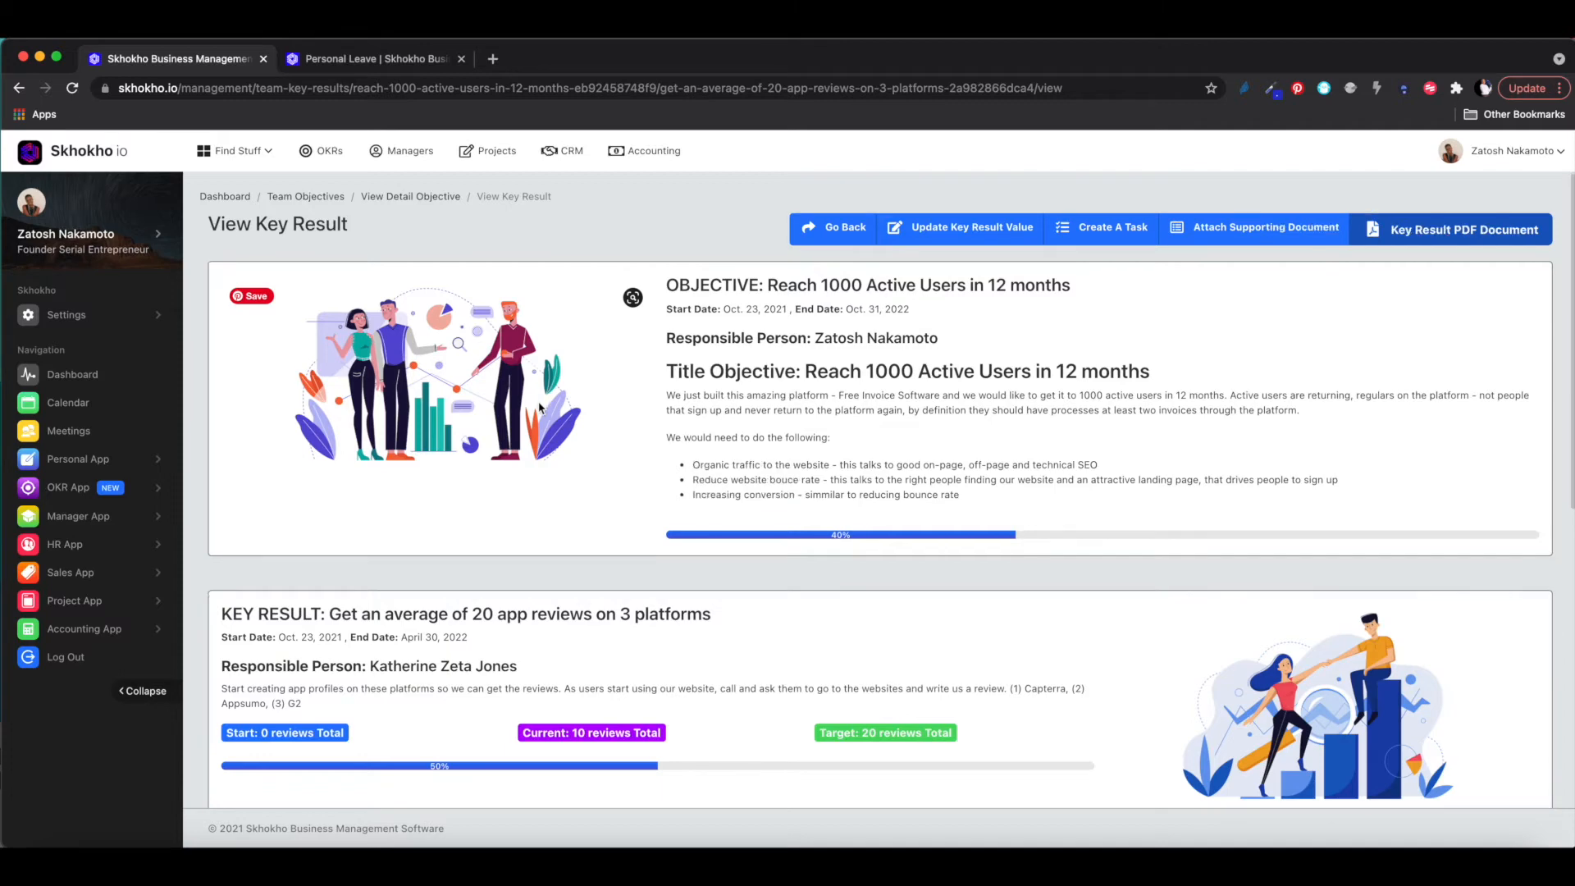
{"action": "scroll", "coordinate": [539, 408], "scroll_direction": "down", "scroll_amount": 6}
{"action": "scroll", "coordinate": [539, 408], "scroll_direction": "up", "scroll_amount": 4}
{"action": "scroll", "coordinate": [539, 408], "scroll_direction": "up", "scroll_amount": 3}
{"action": "scroll", "coordinate": [539, 407], "scroll_direction": "down", "scroll_amount": 5}
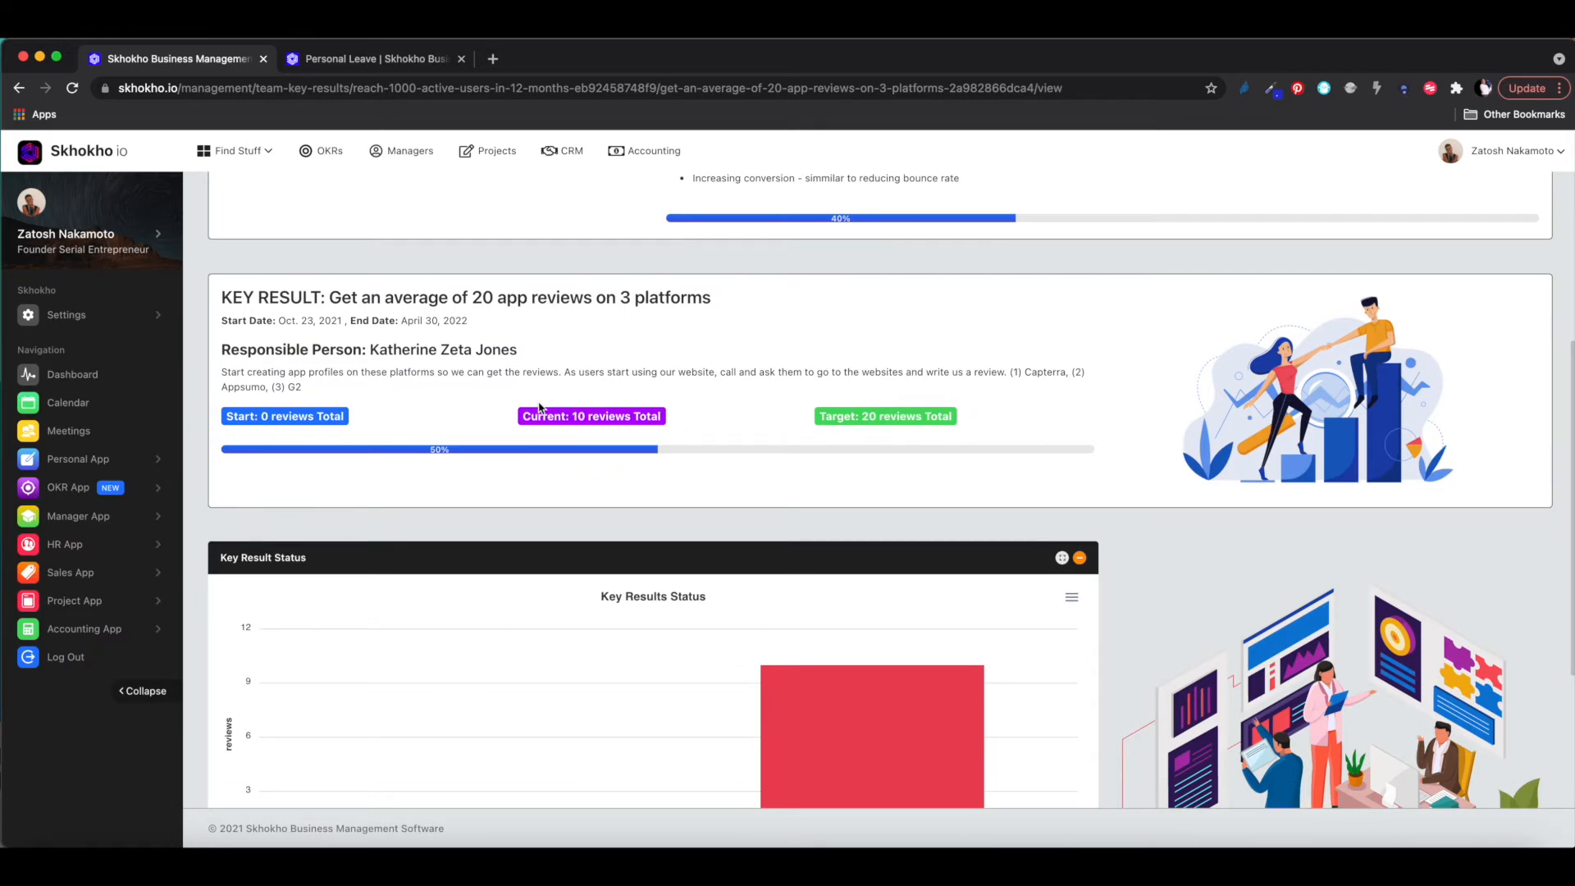
{"action": "scroll", "coordinate": [539, 408], "scroll_direction": "up", "scroll_amount": 4}
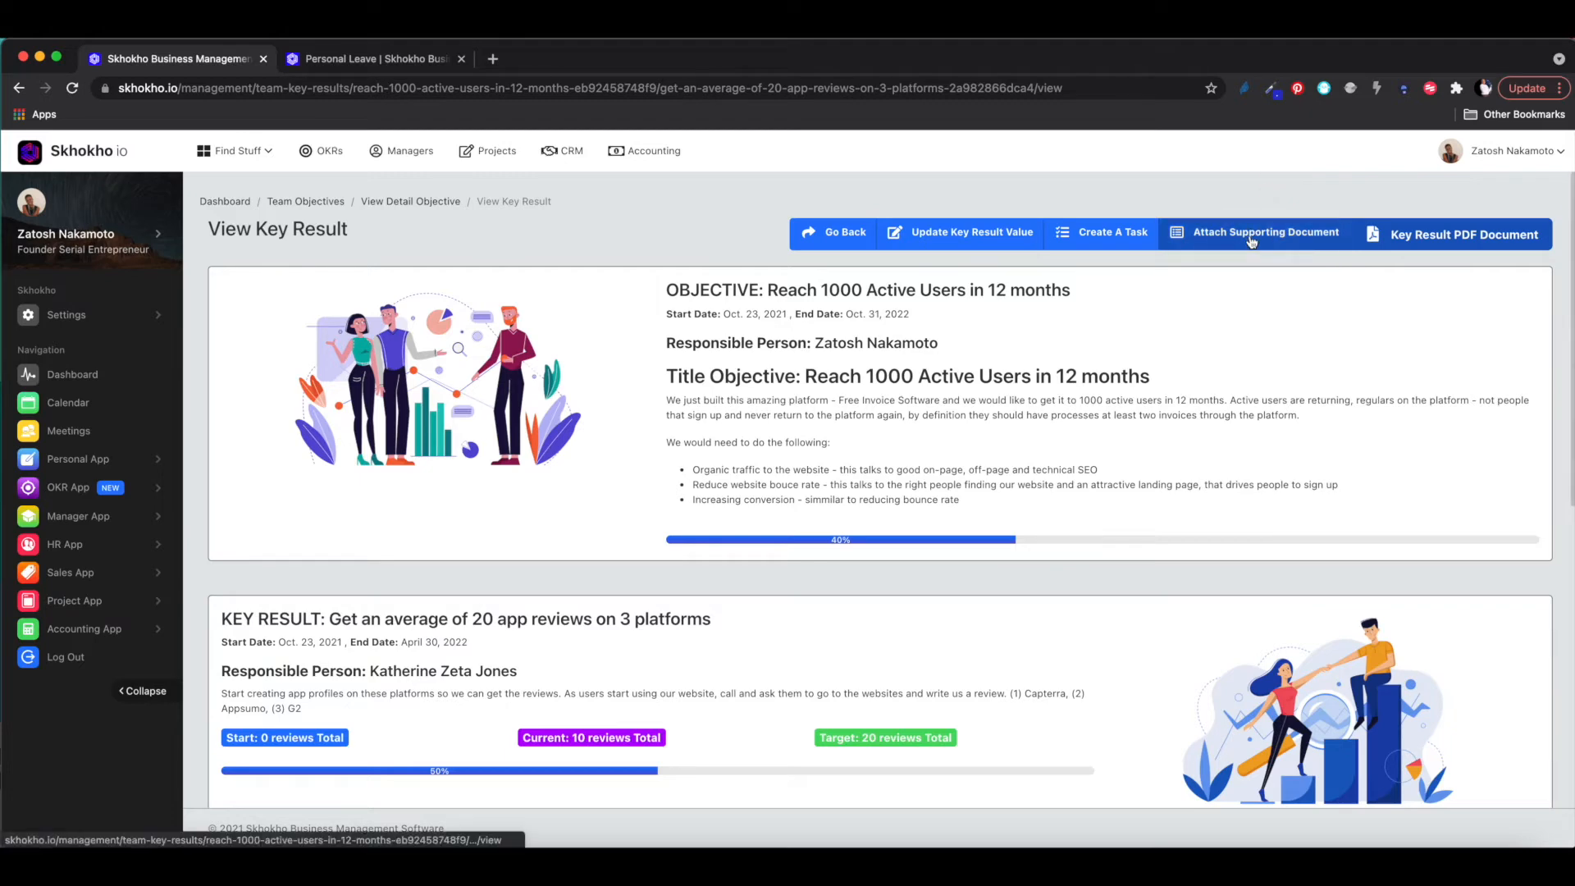
{"action": "scroll", "coordinate": [1192, 539], "scroll_direction": "down", "scroll_amount": 10}
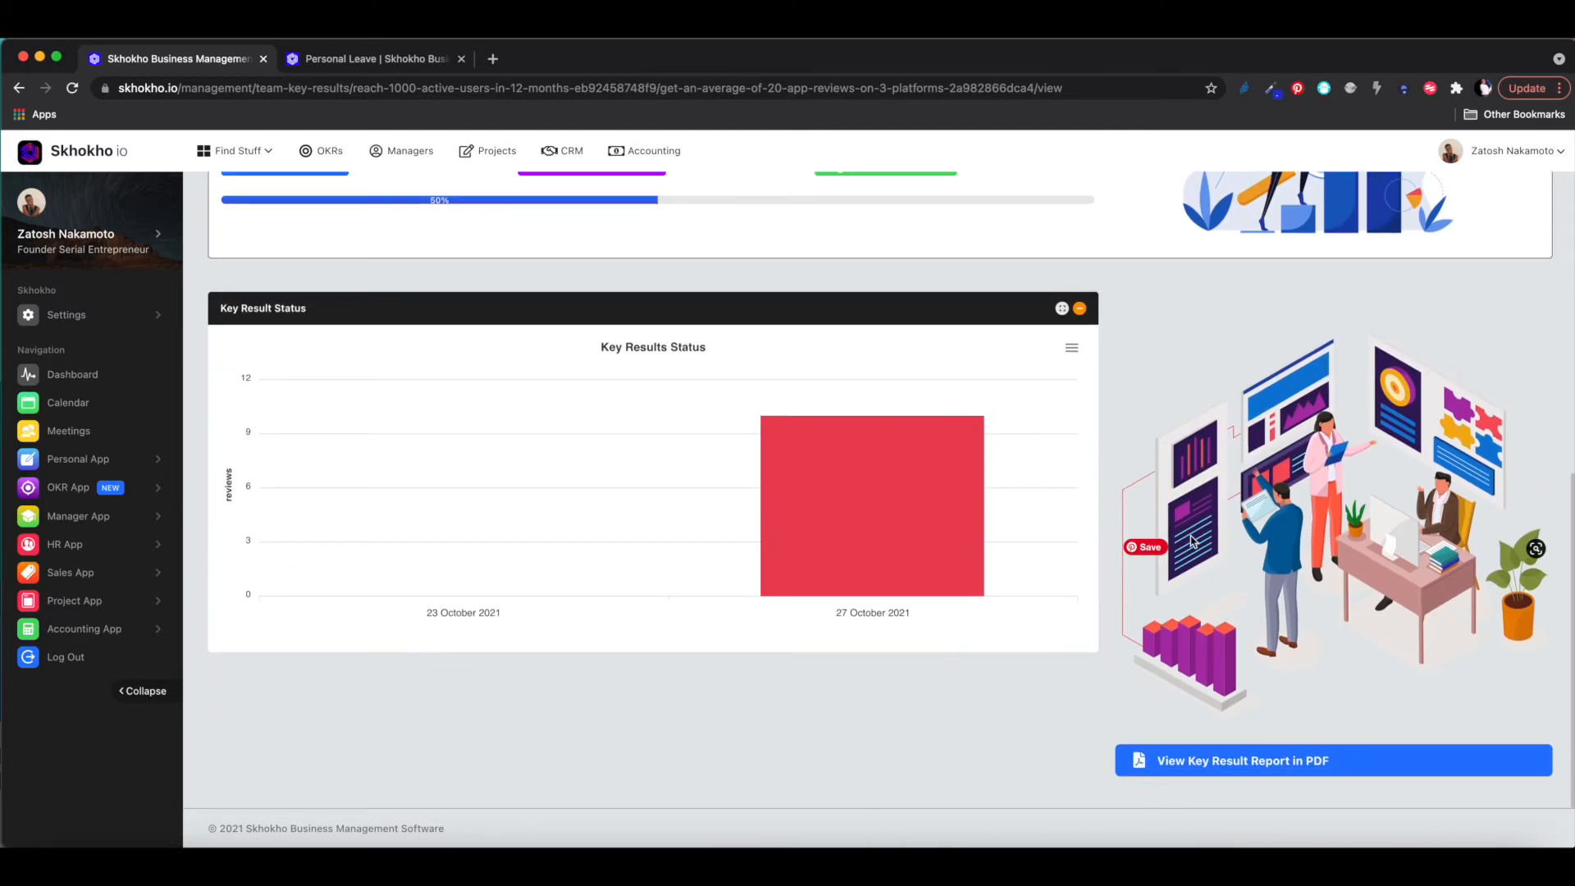
{"action": "scroll", "coordinate": [1192, 539], "scroll_direction": "up", "scroll_amount": 8}
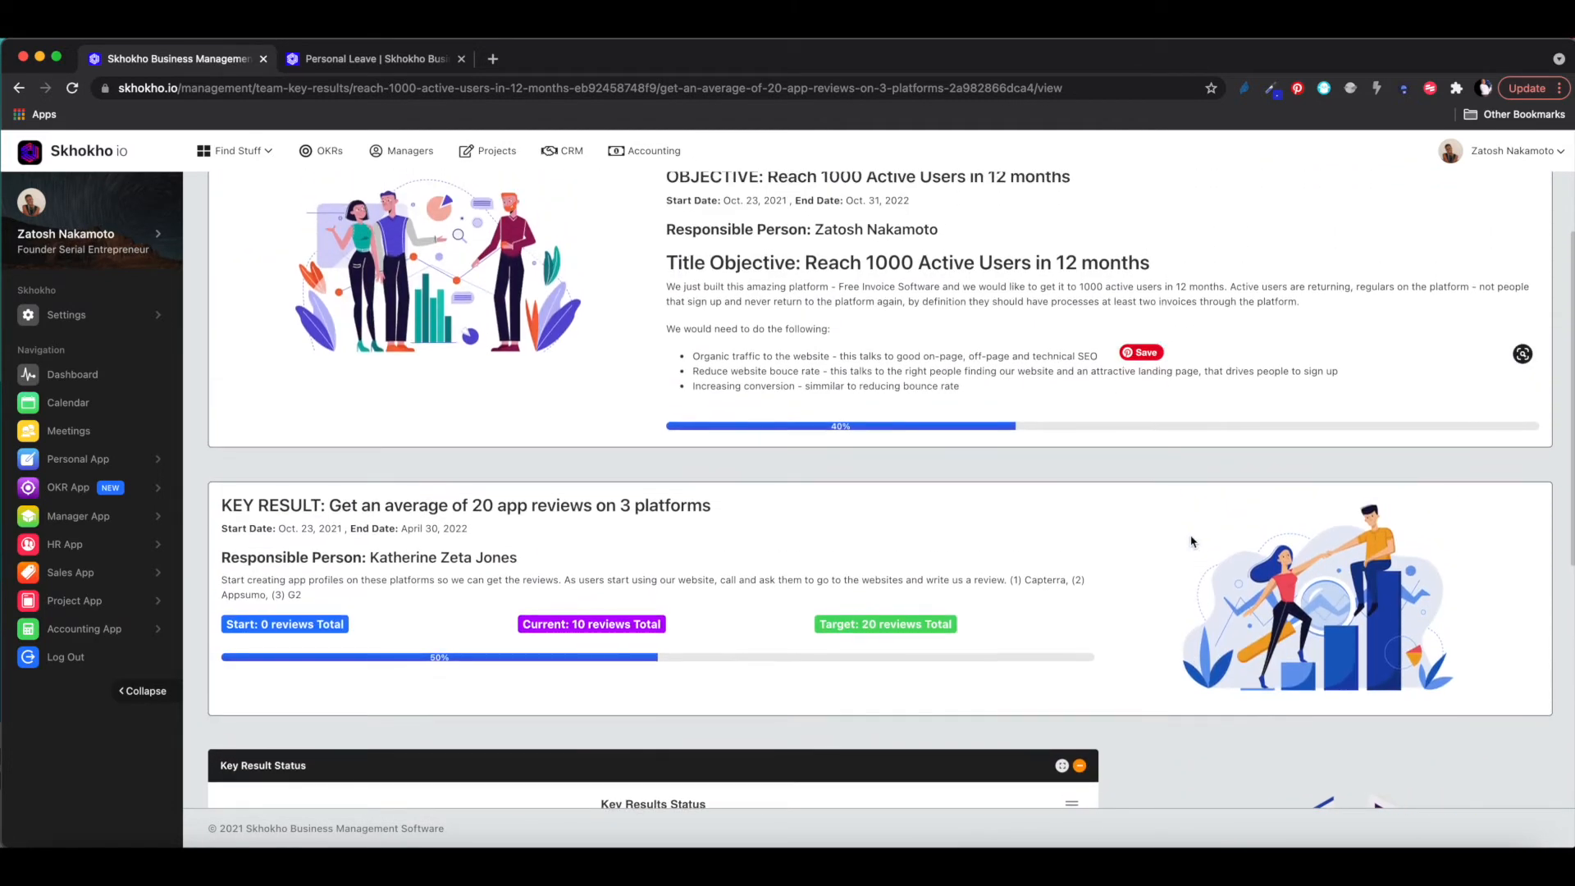
{"action": "scroll", "coordinate": [1193, 542], "scroll_direction": "down", "scroll_amount": 8}
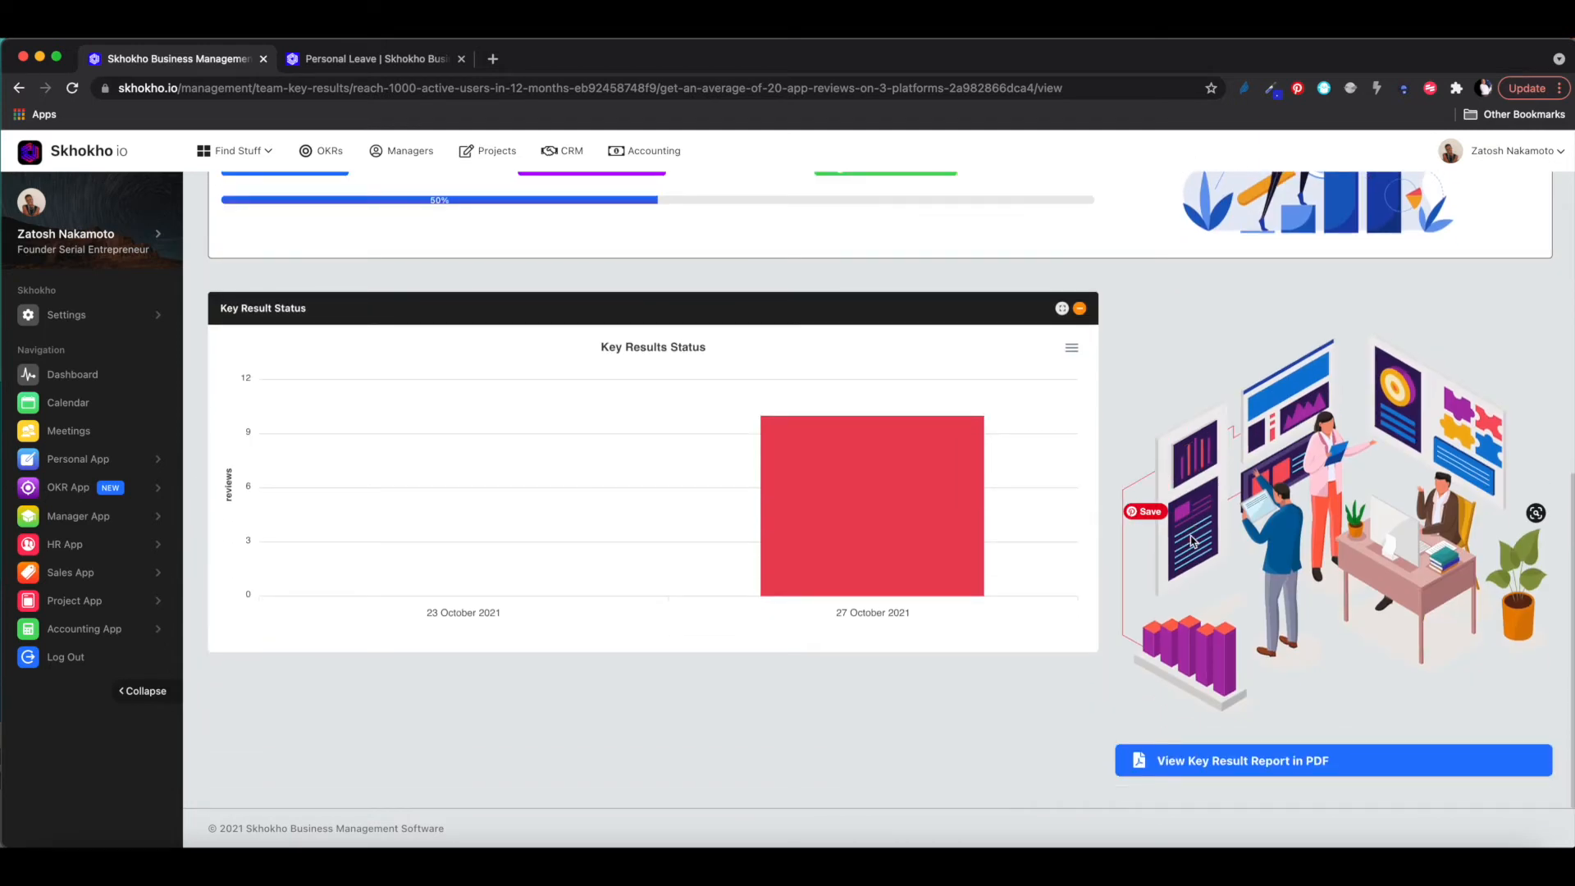
{"action": "scroll", "coordinate": [1192, 539], "scroll_direction": "up", "scroll_amount": 10}
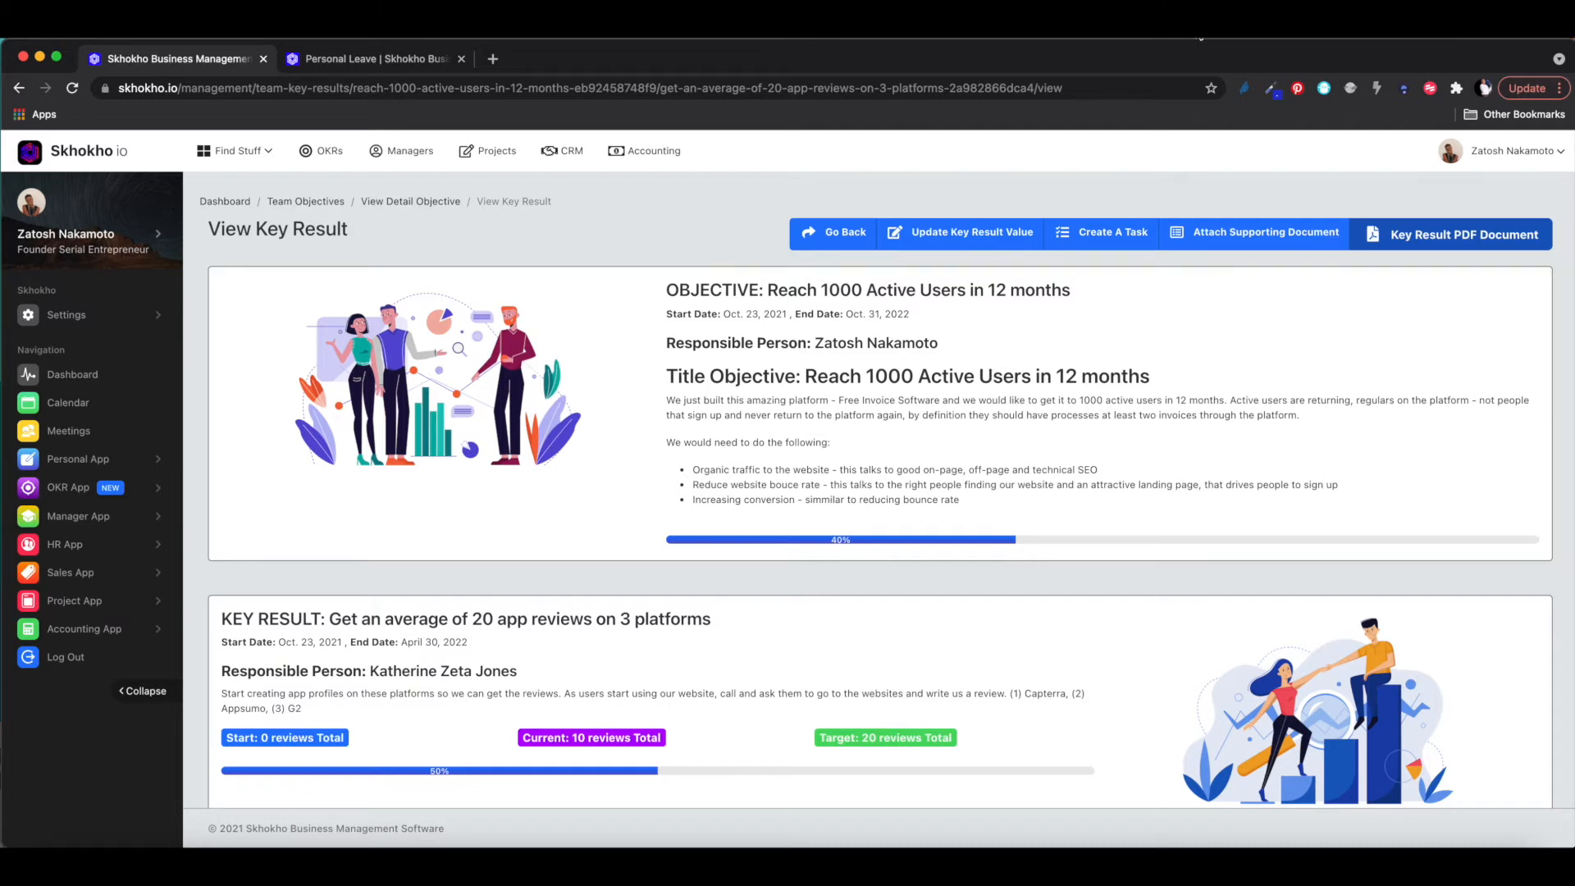
- Move through the personal, OKR, manager and project dashboards to the Sales dashboard
{"action": "left_click", "coordinate": [90, 154]}
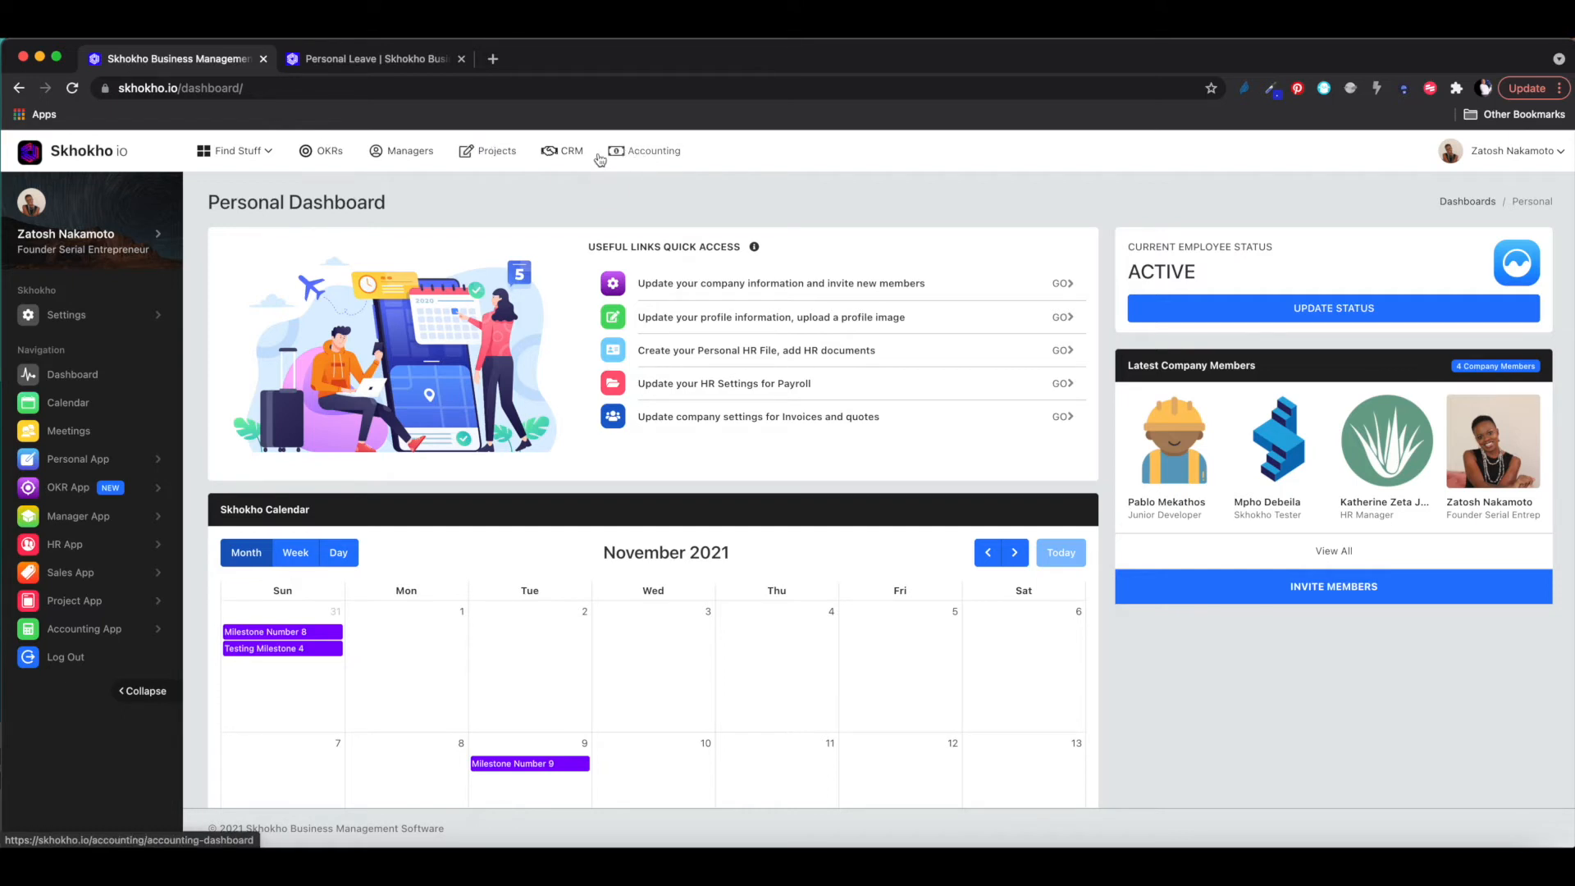
{"action": "left_click", "coordinate": [324, 156]}
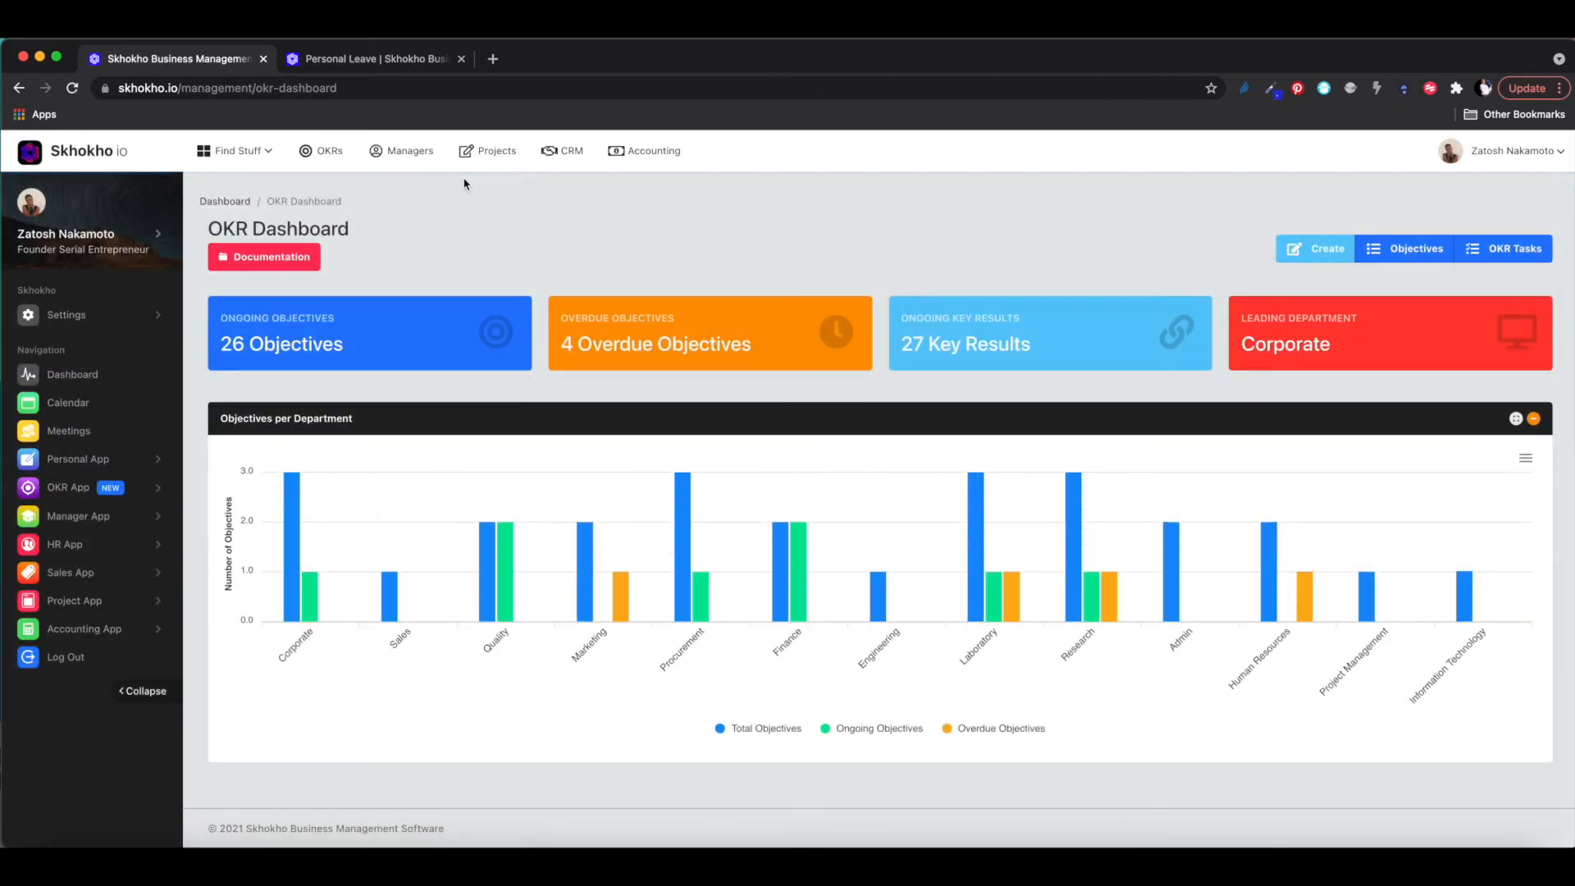
{"action": "left_click", "coordinate": [410, 153]}
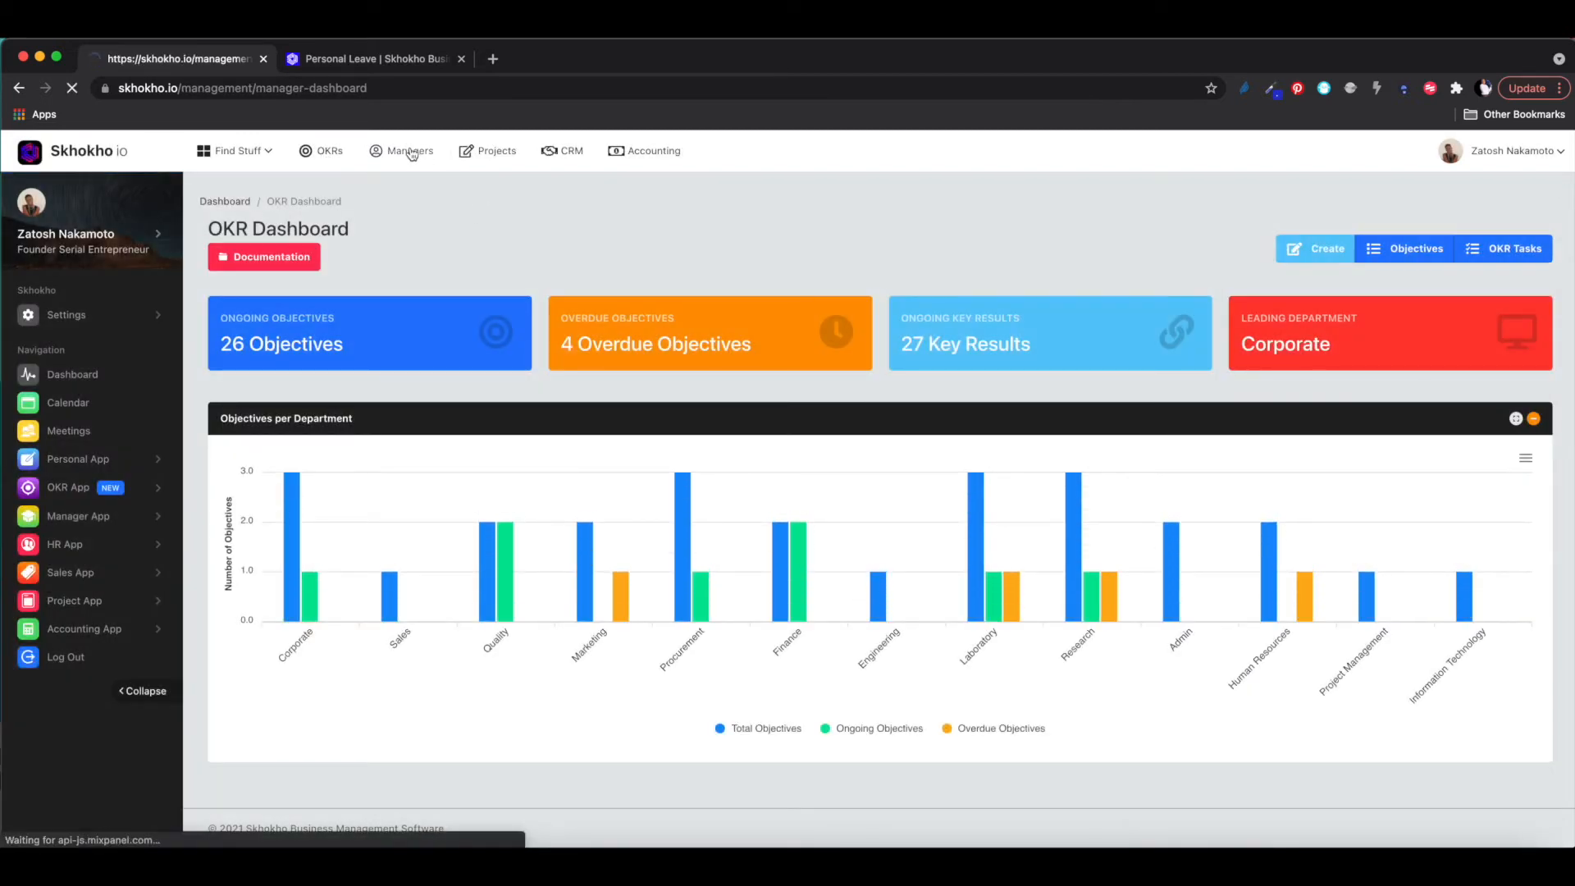
{"action": "left_click", "coordinate": [493, 160]}
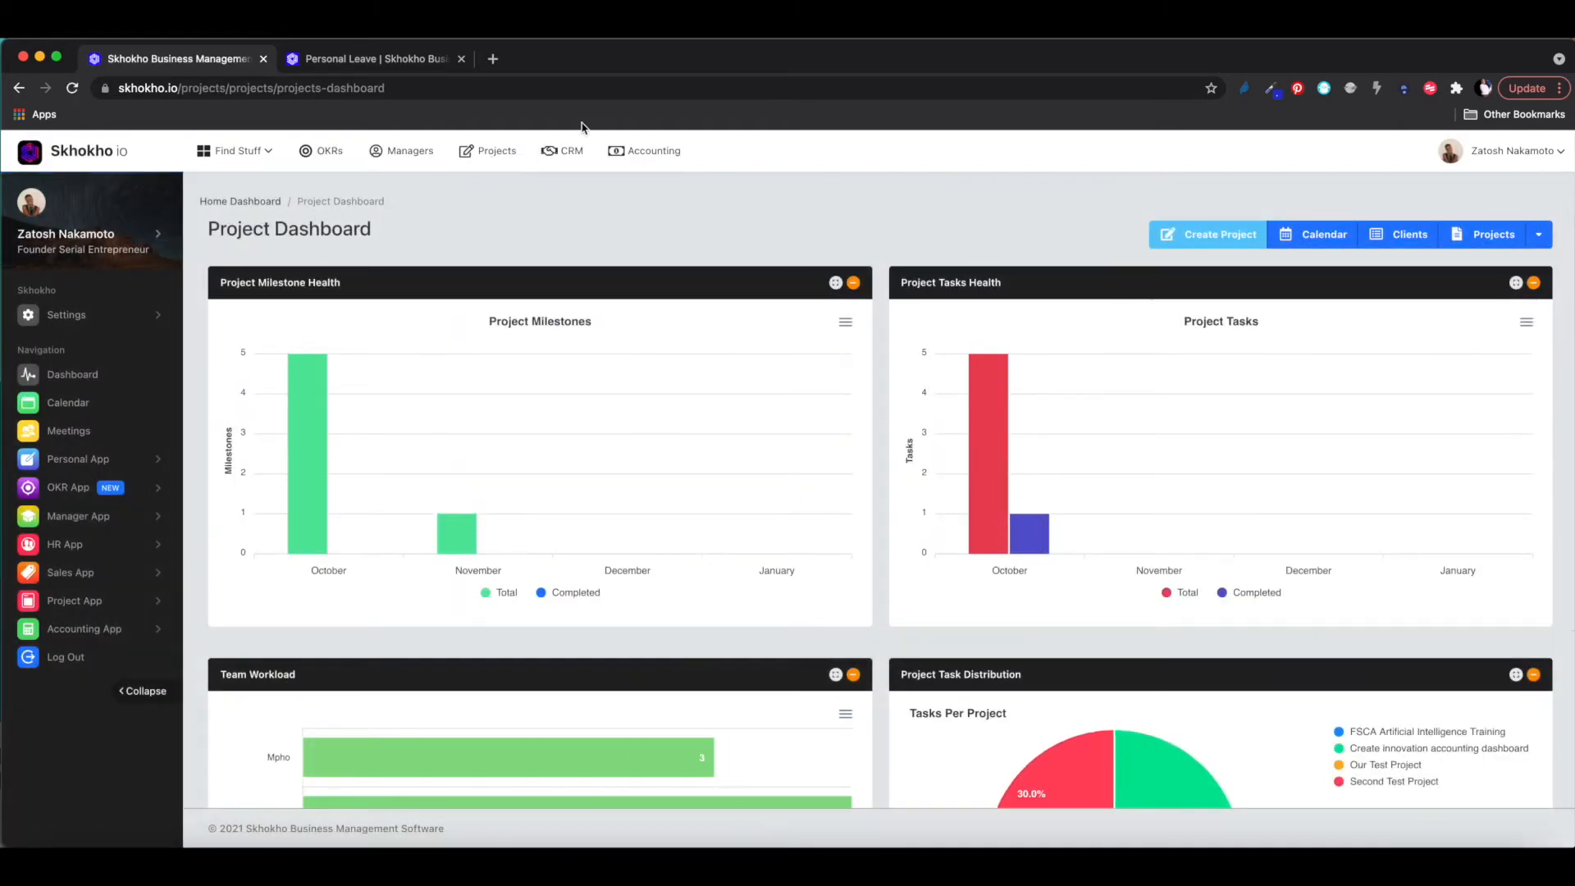
{"action": "left_click", "coordinate": [569, 156]}
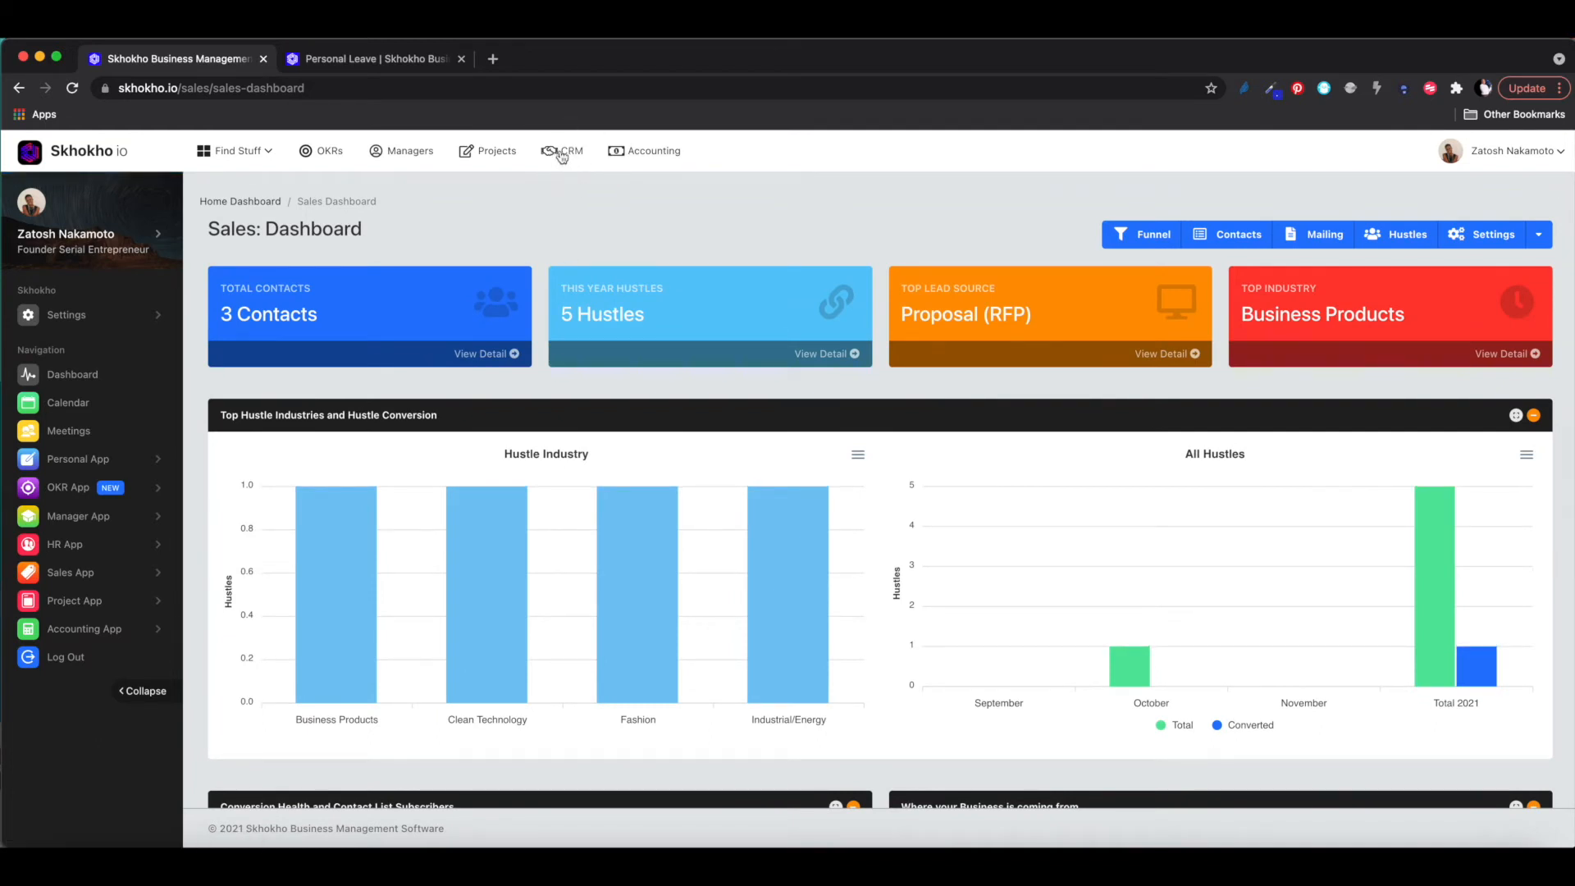
{"action": "left_click", "coordinate": [84, 579]}
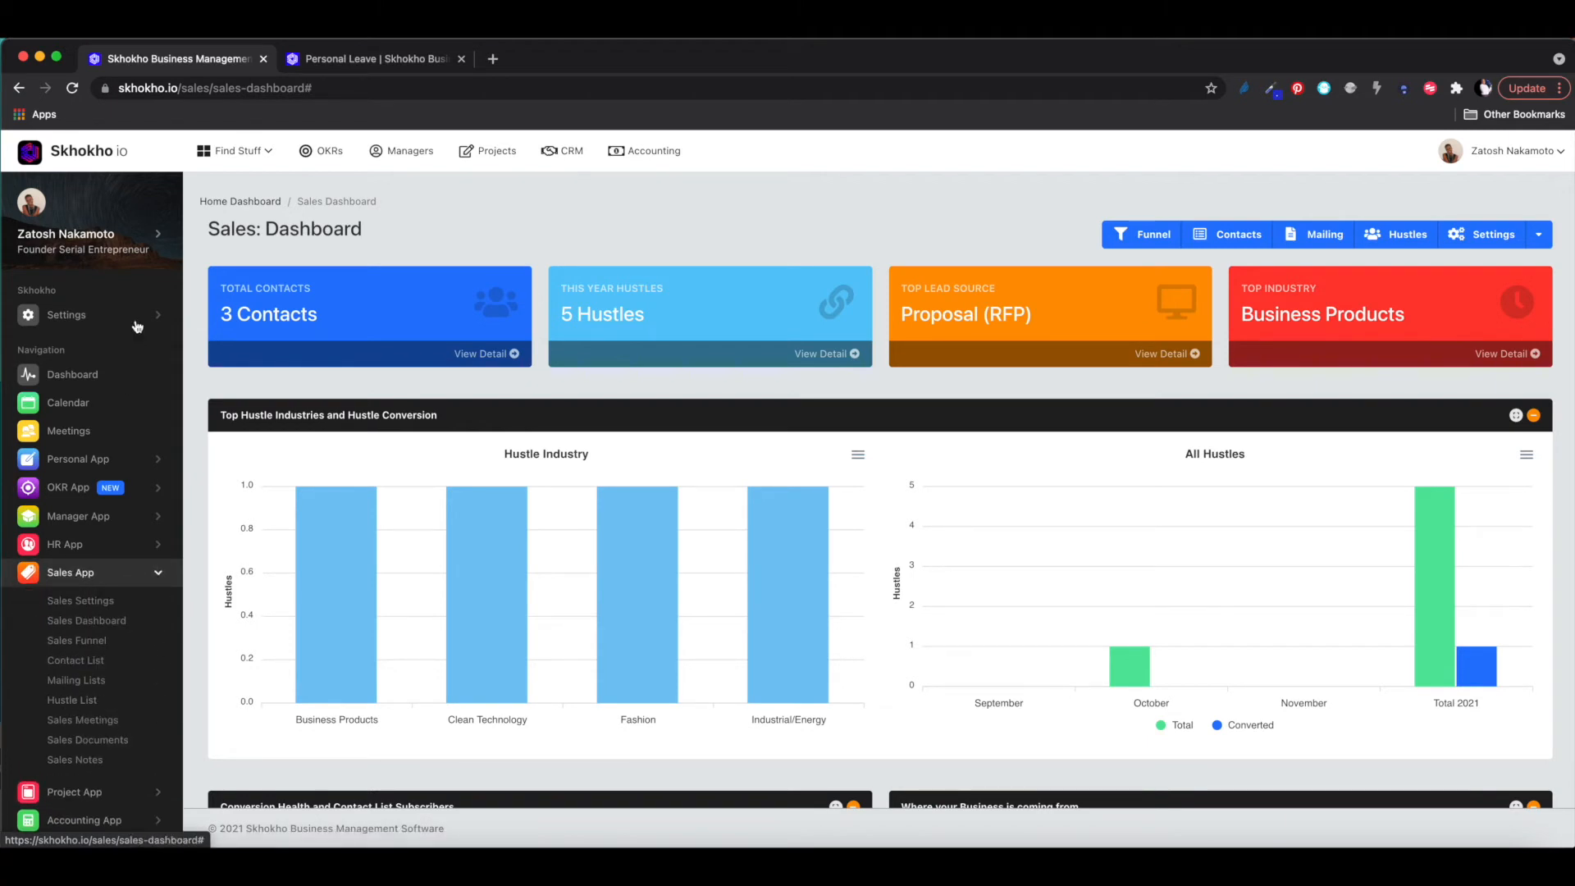
{"action": "left_click", "coordinate": [240, 154]}
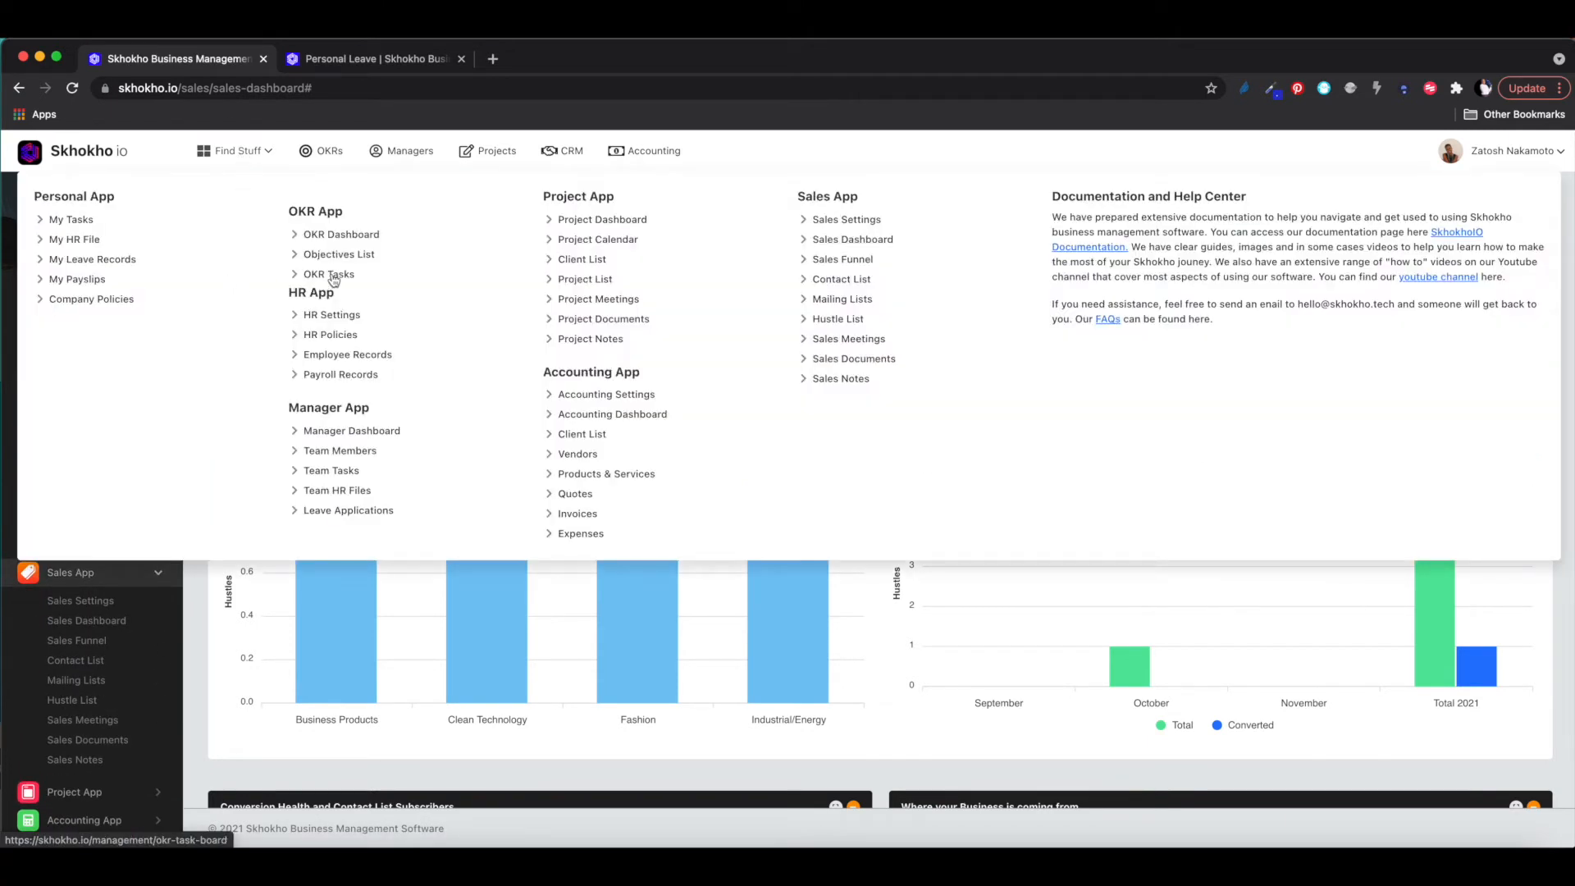
{"action": "left_click", "coordinate": [240, 154]}
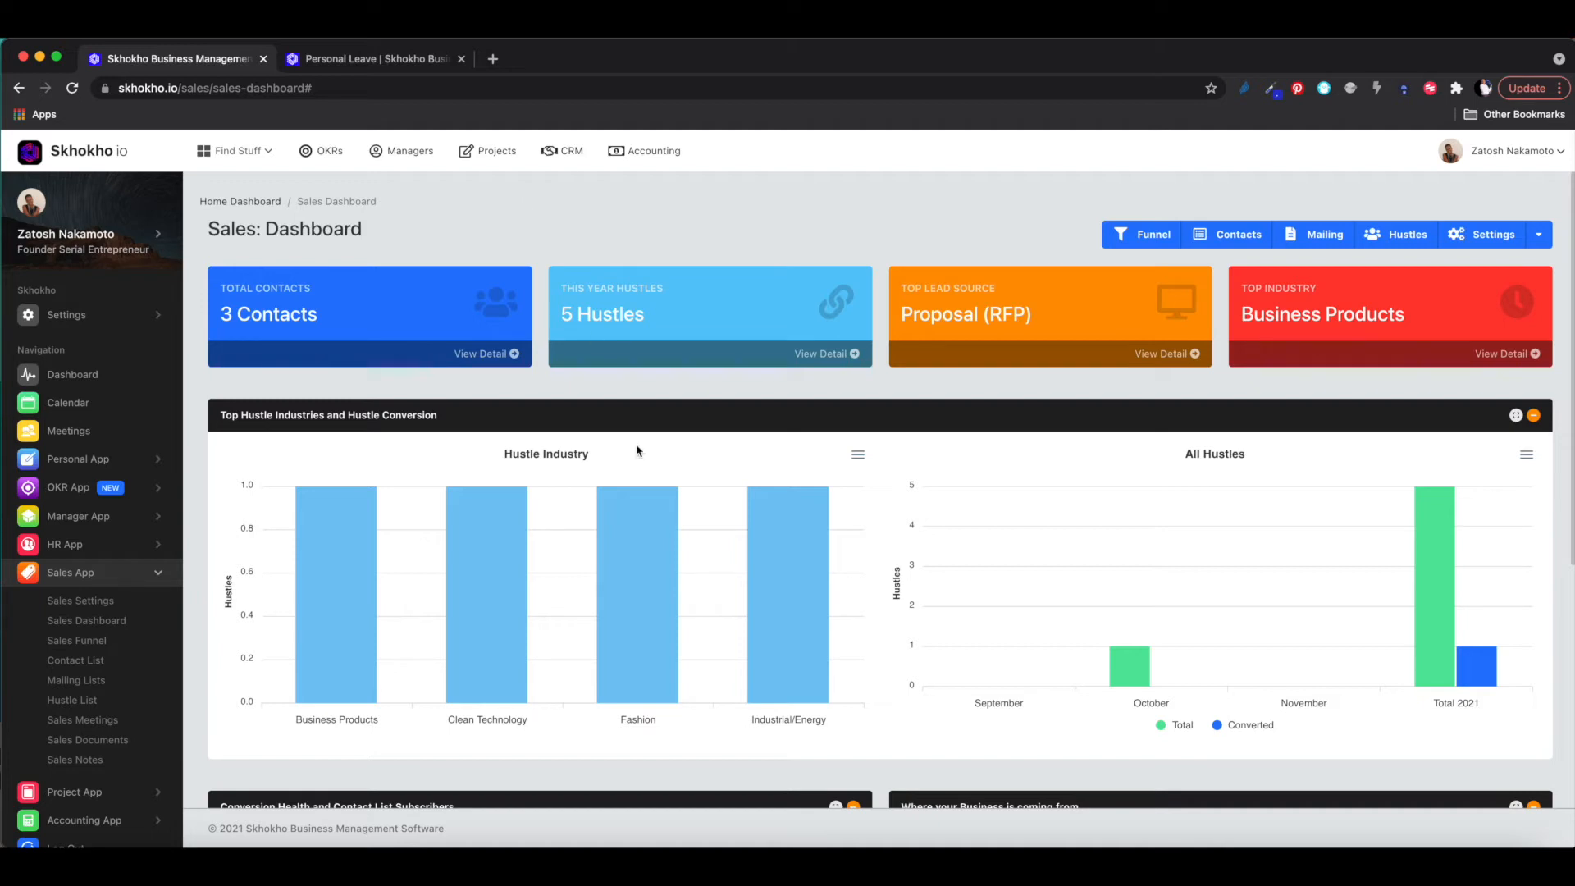
{"action": "scroll", "coordinate": [863, 470], "scroll_direction": "down", "scroll_amount": 2}
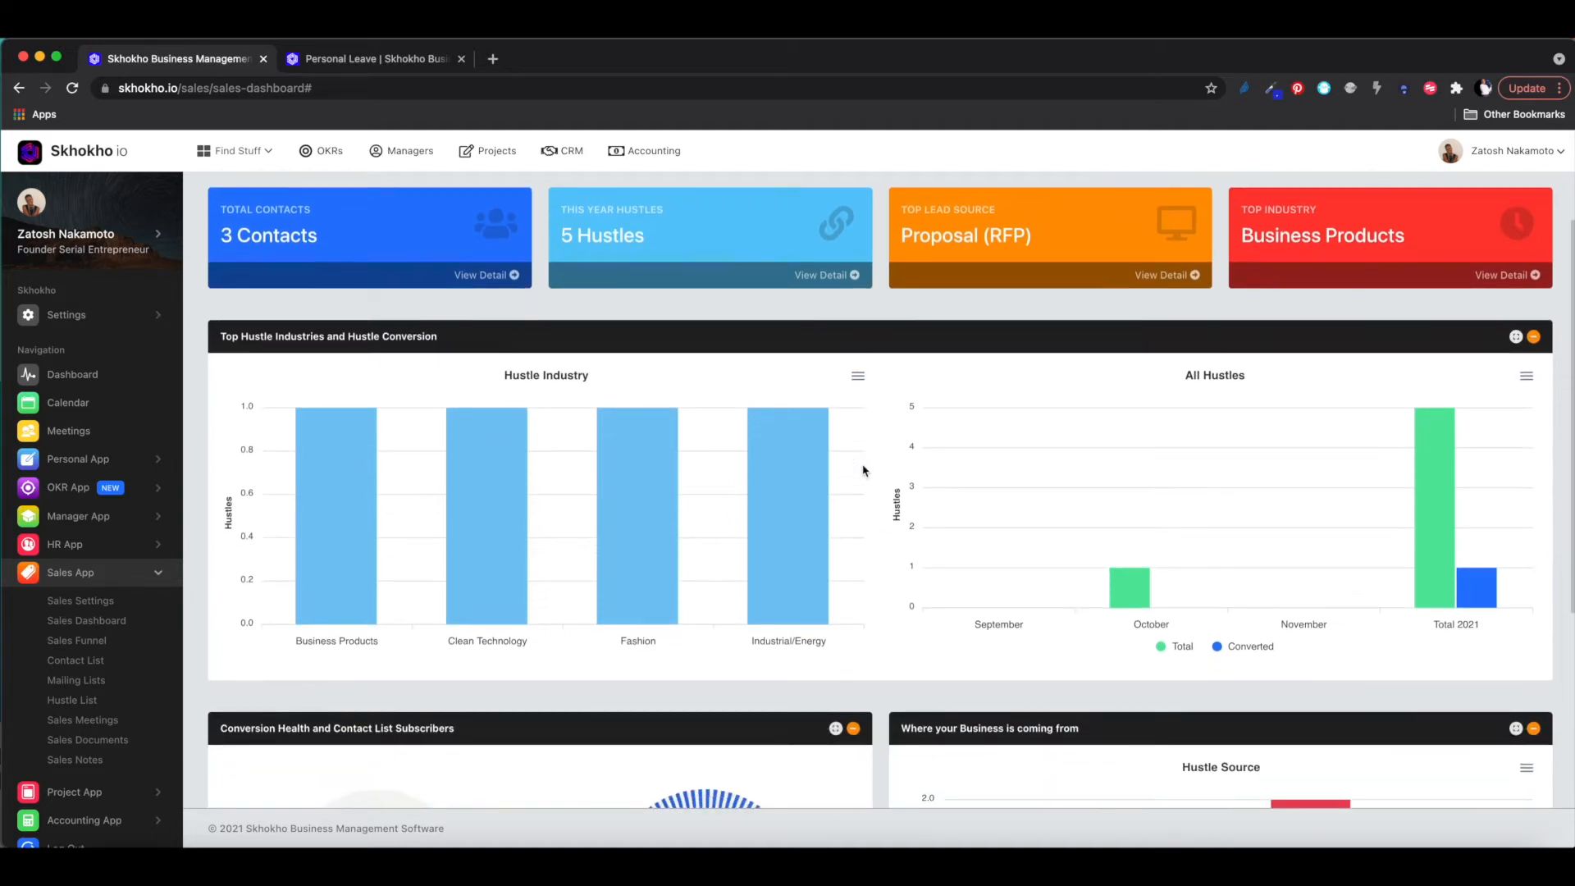
{"action": "scroll", "coordinate": [864, 470], "scroll_direction": "up", "scroll_amount": 3}
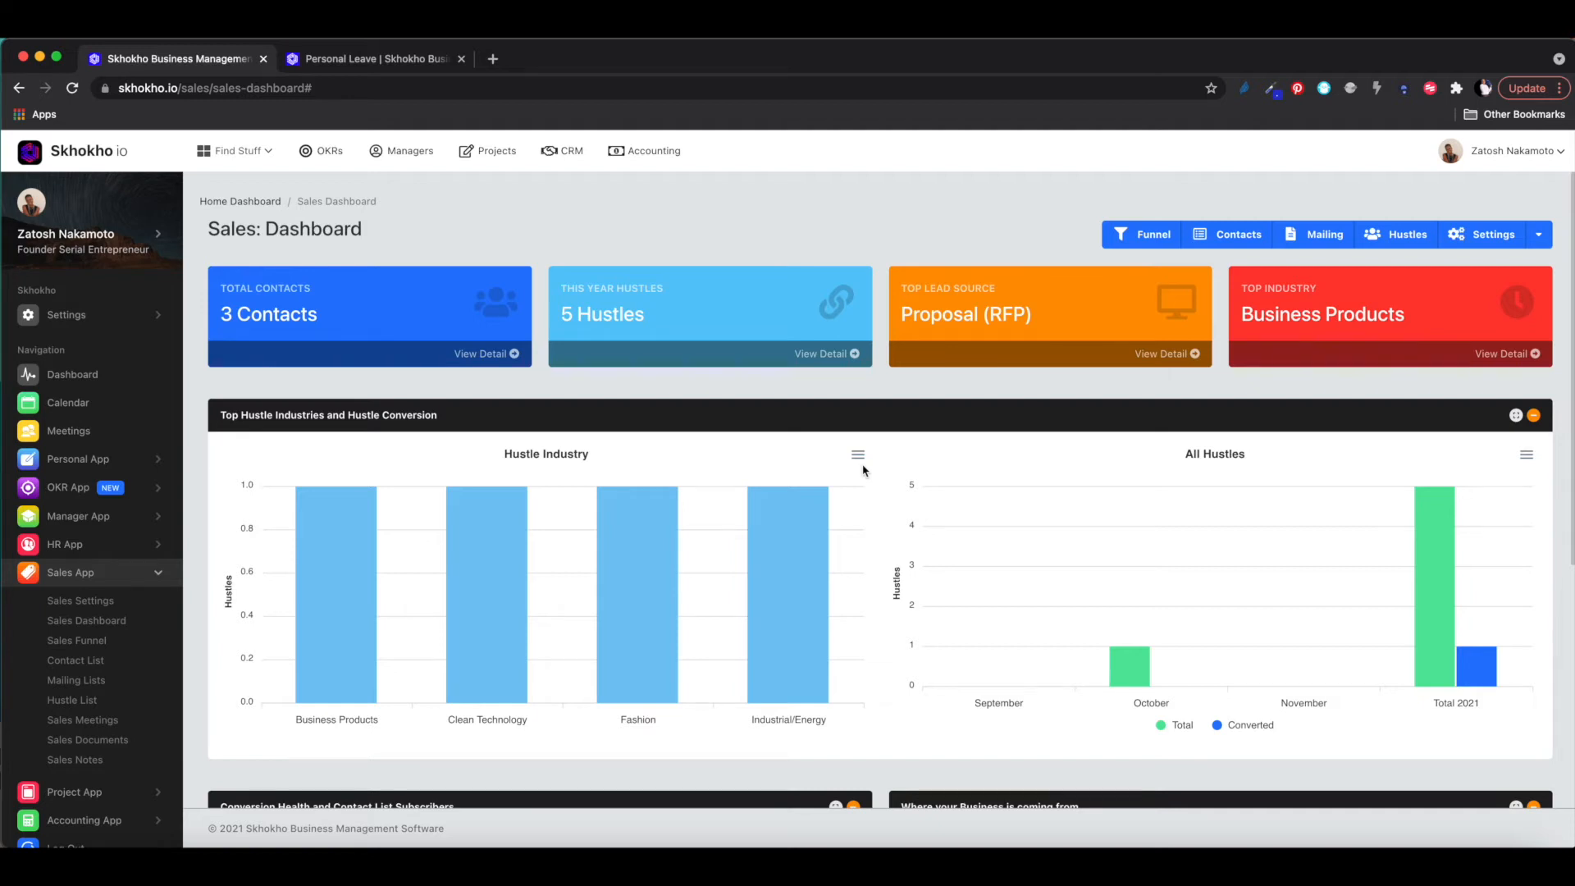
{"action": "scroll", "coordinate": [863, 471], "scroll_direction": "down", "scroll_amount": 1}
{"action": "scroll", "coordinate": [863, 470], "scroll_direction": "down", "scroll_amount": 1}
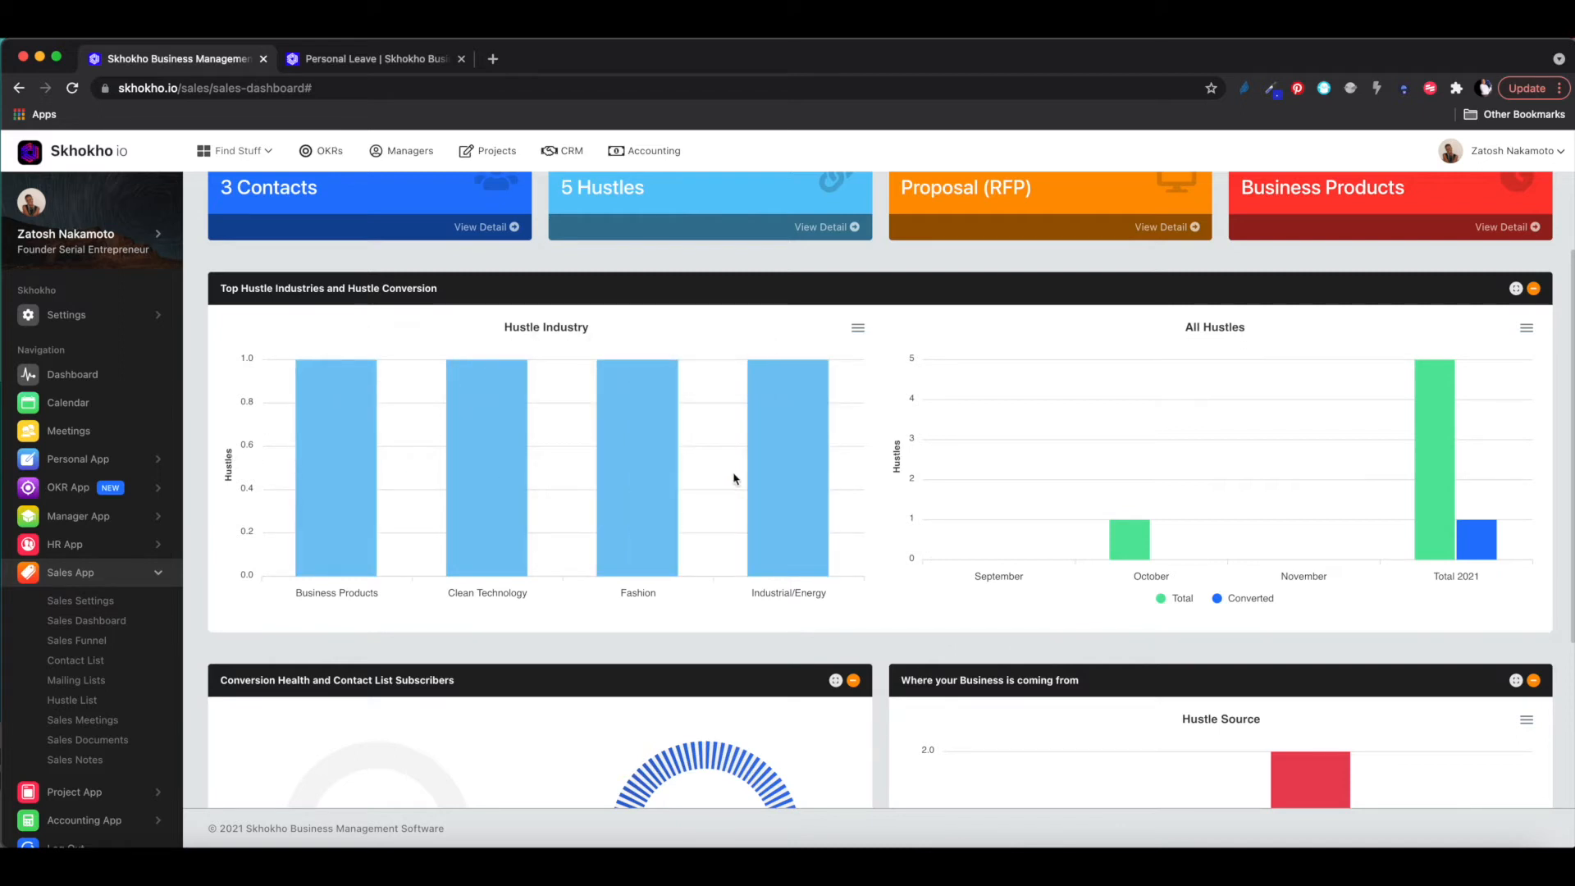
{"action": "scroll", "coordinate": [953, 492], "scroll_direction": "up", "scroll_amount": 1}
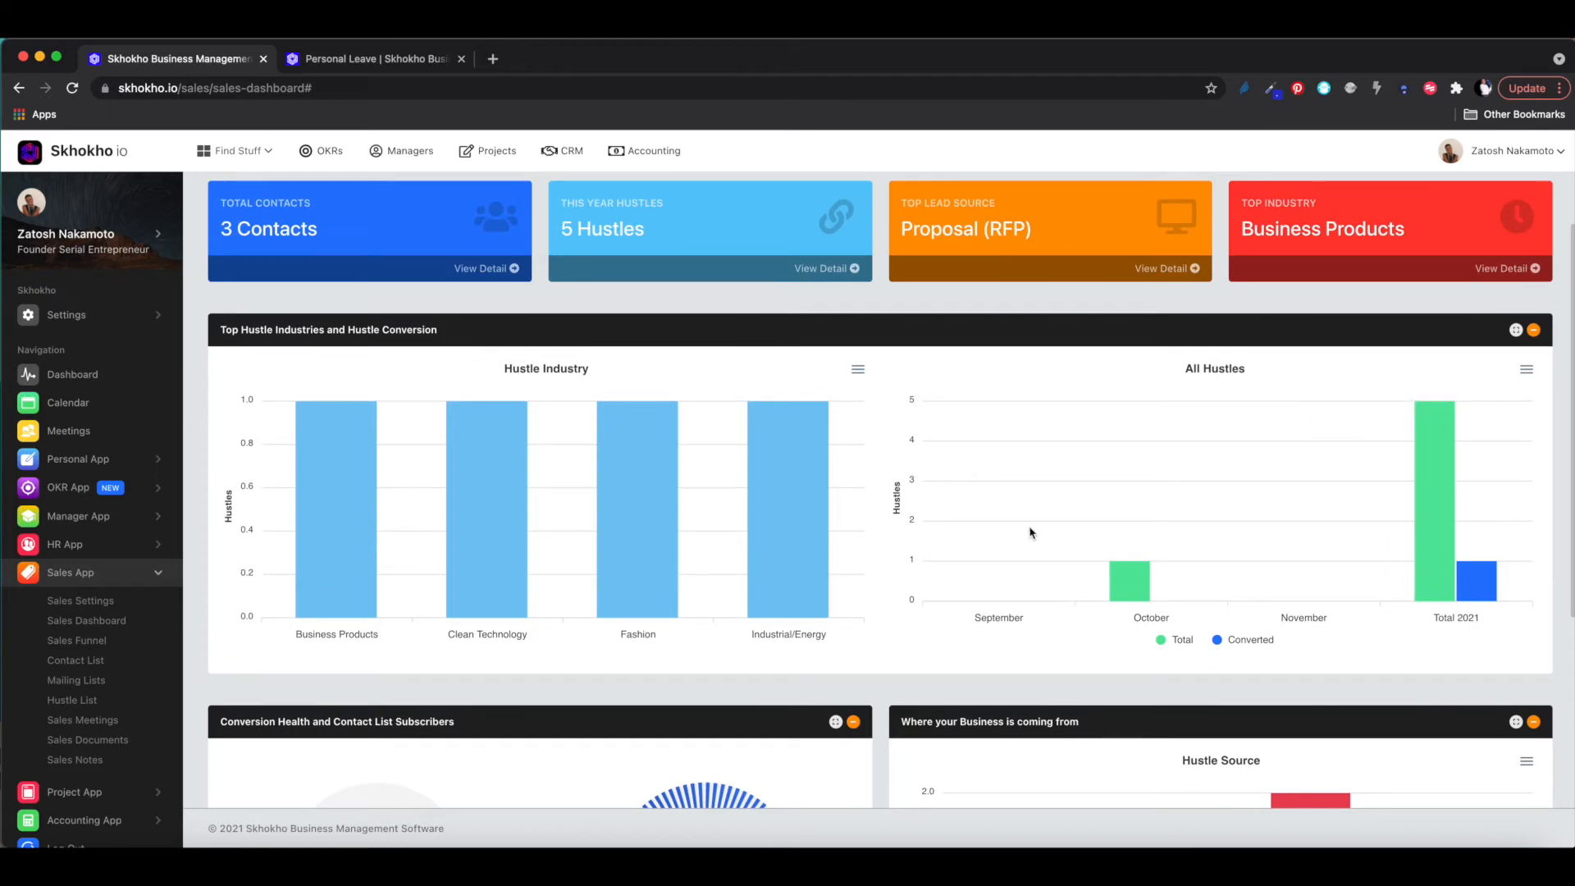
{"action": "mouse_move", "coordinate": [1433, 501]}
{"action": "mouse_move", "coordinate": [1473, 583]}
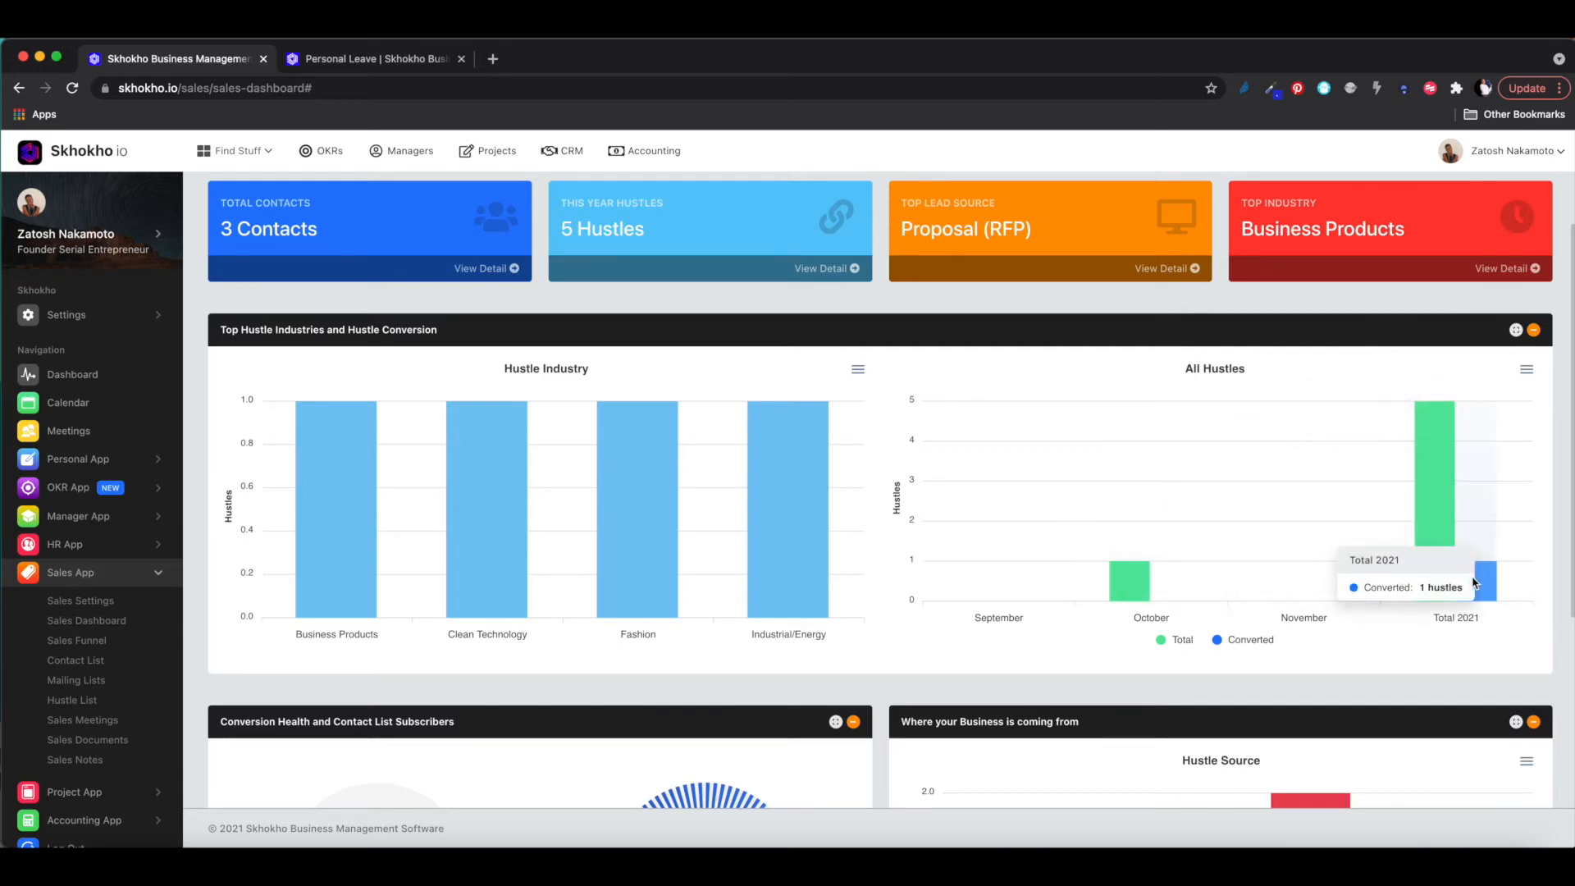
{"action": "mouse_move", "coordinate": [1435, 453]}
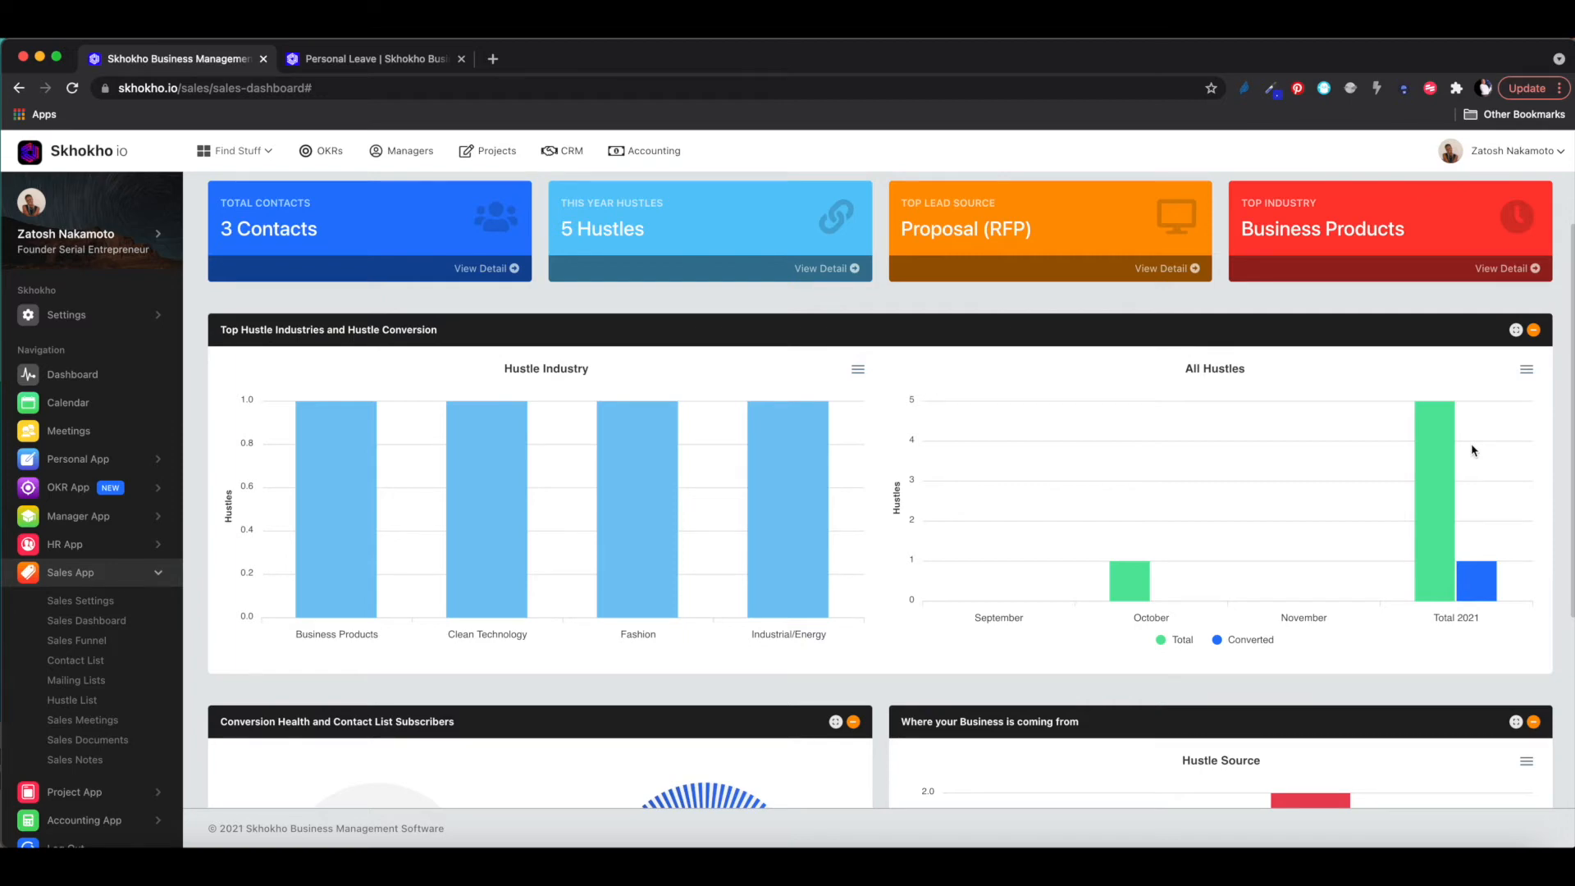
{"action": "scroll", "coordinate": [1473, 450], "scroll_direction": "down", "scroll_amount": 5}
{"action": "mouse_move", "coordinate": [1482, 663]}
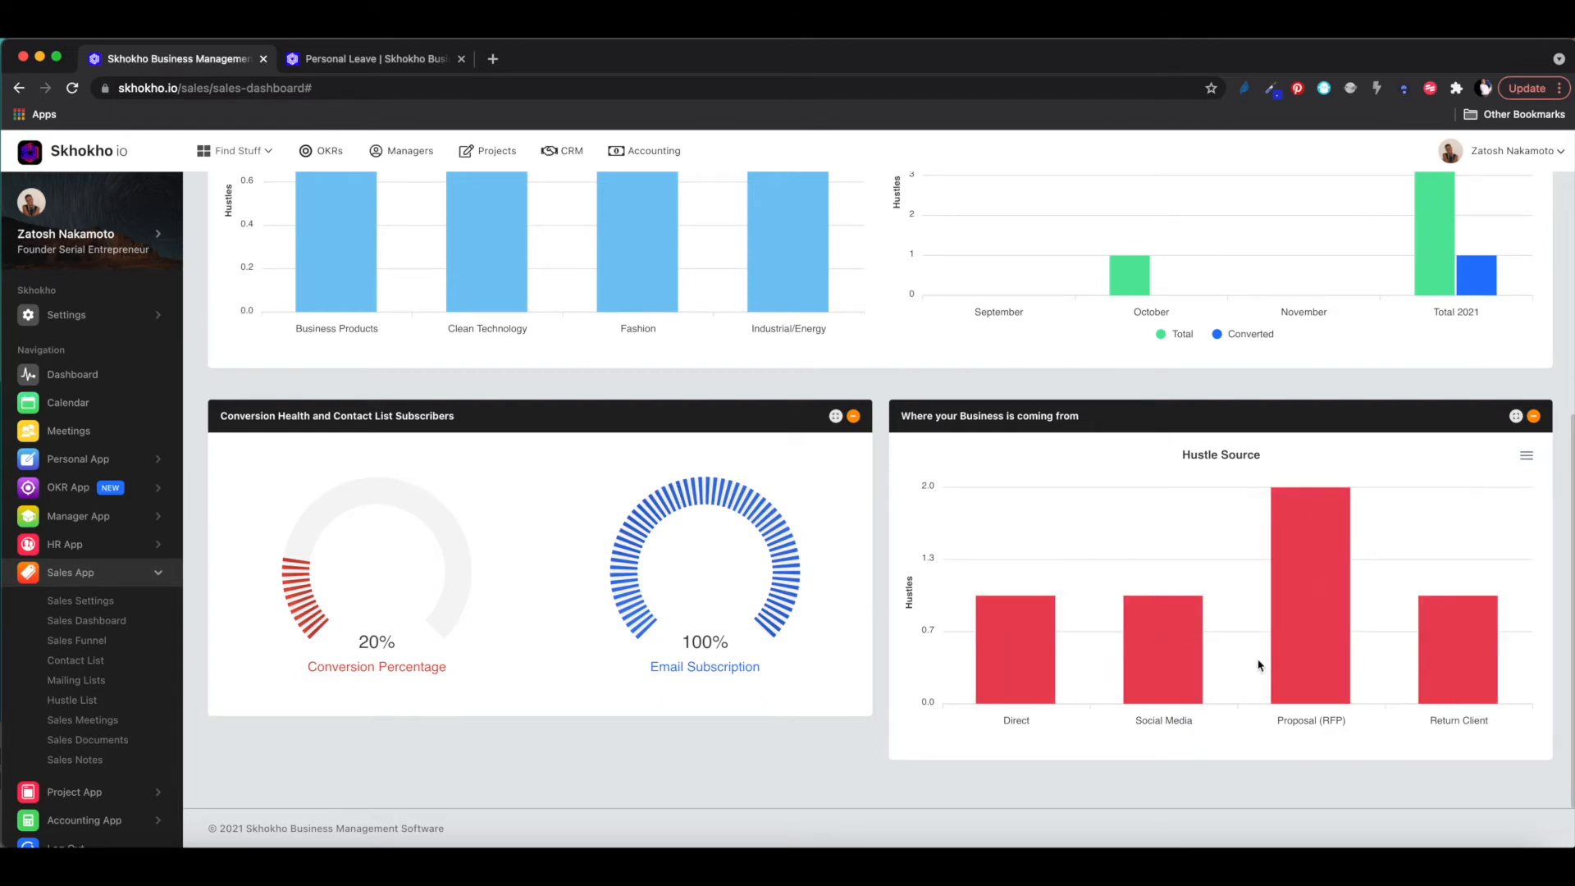
{"action": "scroll", "coordinate": [1259, 663], "scroll_direction": "up", "scroll_amount": 1}
{"action": "scroll", "coordinate": [1259, 665], "scroll_direction": "down", "scroll_amount": 2}
{"action": "scroll", "coordinate": [1260, 665], "scroll_direction": "up", "scroll_amount": 1}
{"action": "scroll", "coordinate": [1260, 665], "scroll_direction": "down", "scroll_amount": 1}
{"action": "scroll", "coordinate": [1260, 665], "scroll_direction": "up", "scroll_amount": 1}
{"action": "scroll", "coordinate": [1261, 666], "scroll_direction": "up", "scroll_amount": 1}
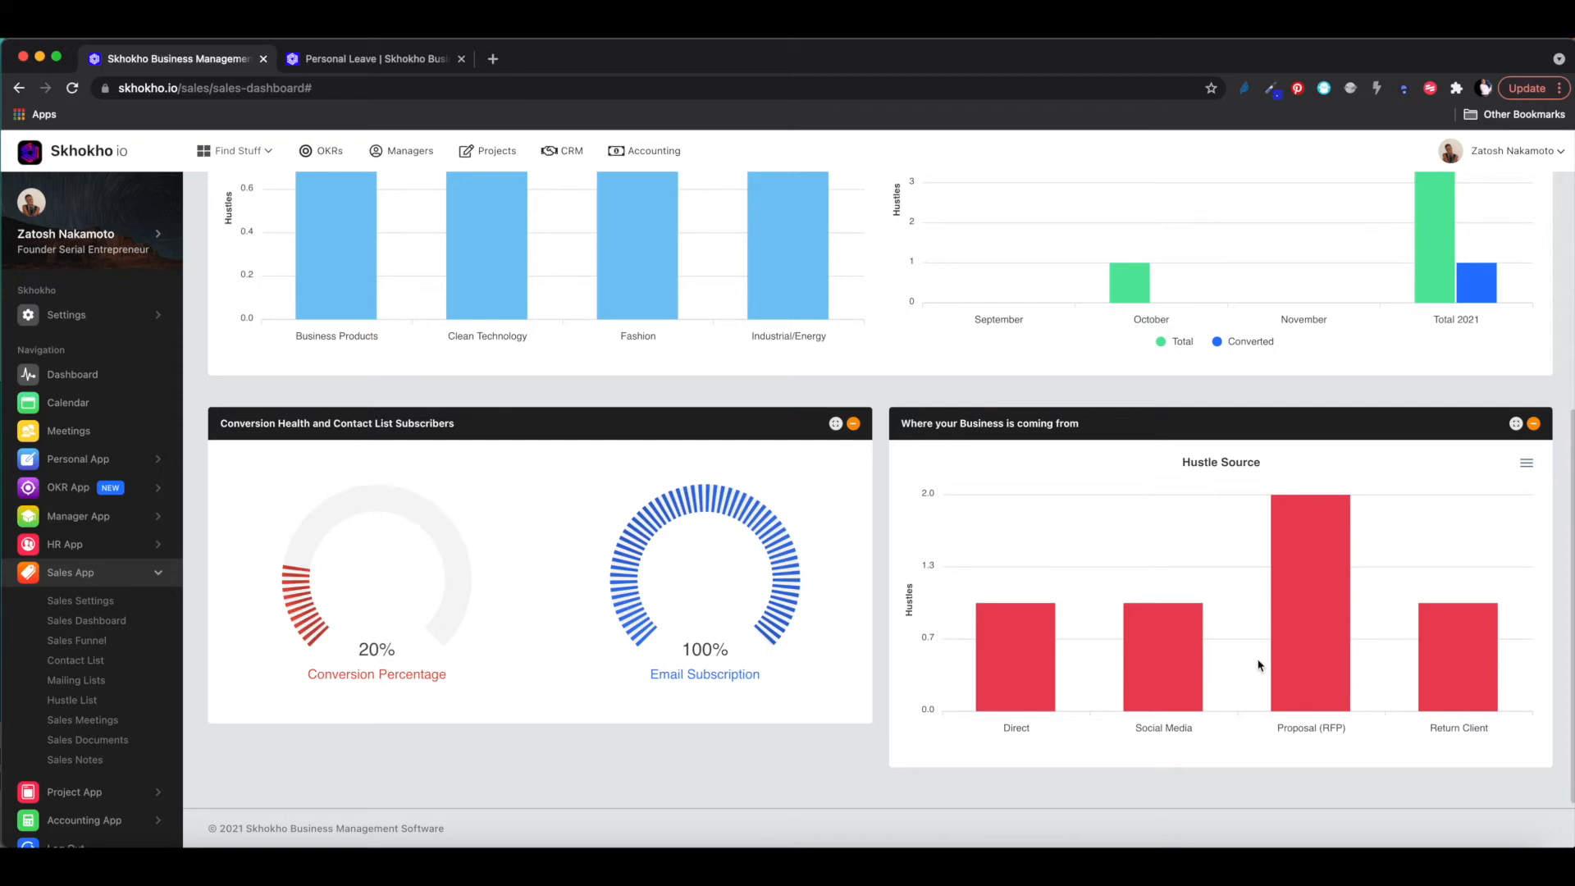
{"action": "scroll", "coordinate": [1260, 665], "scroll_direction": "up", "scroll_amount": 5}
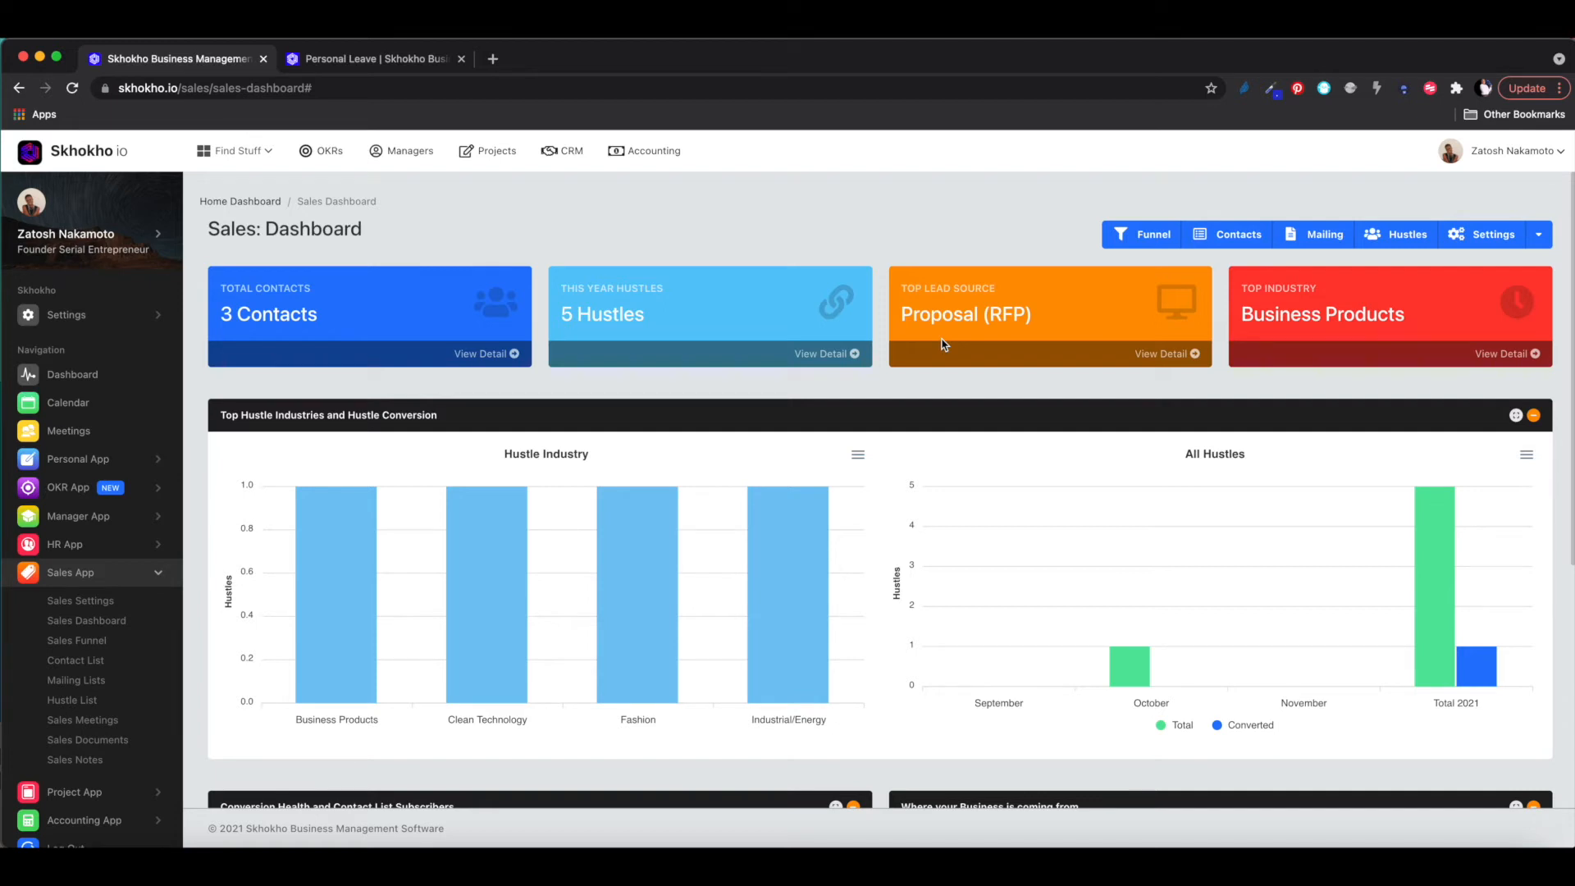
{"action": "scroll", "coordinate": [942, 345], "scroll_direction": "down", "scroll_amount": 2}
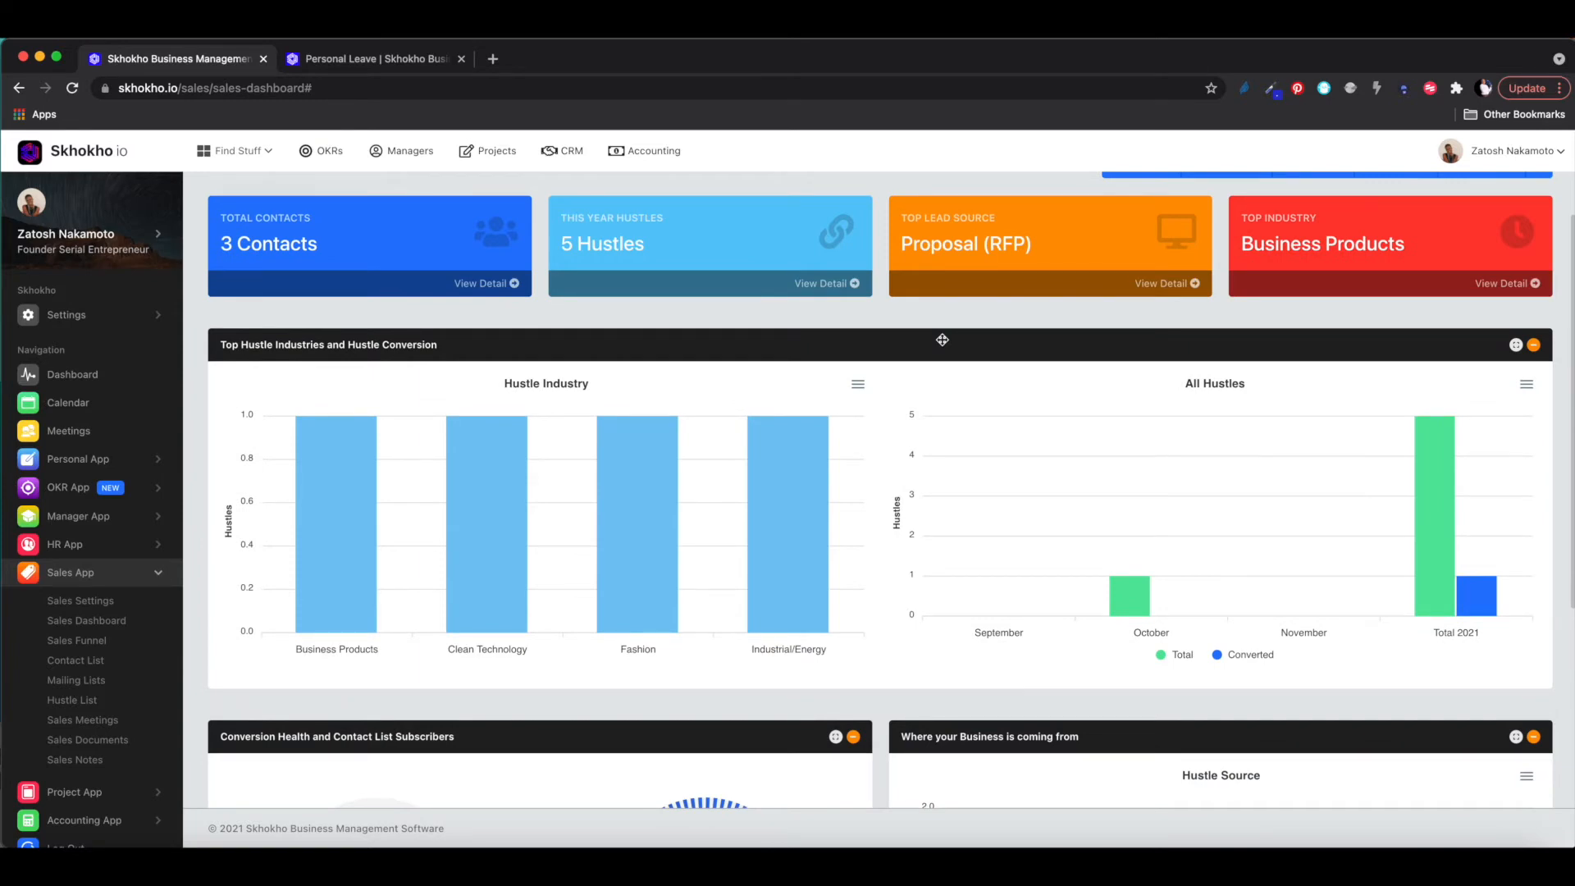
{"action": "scroll", "coordinate": [943, 341], "scroll_direction": "up", "scroll_amount": 2}
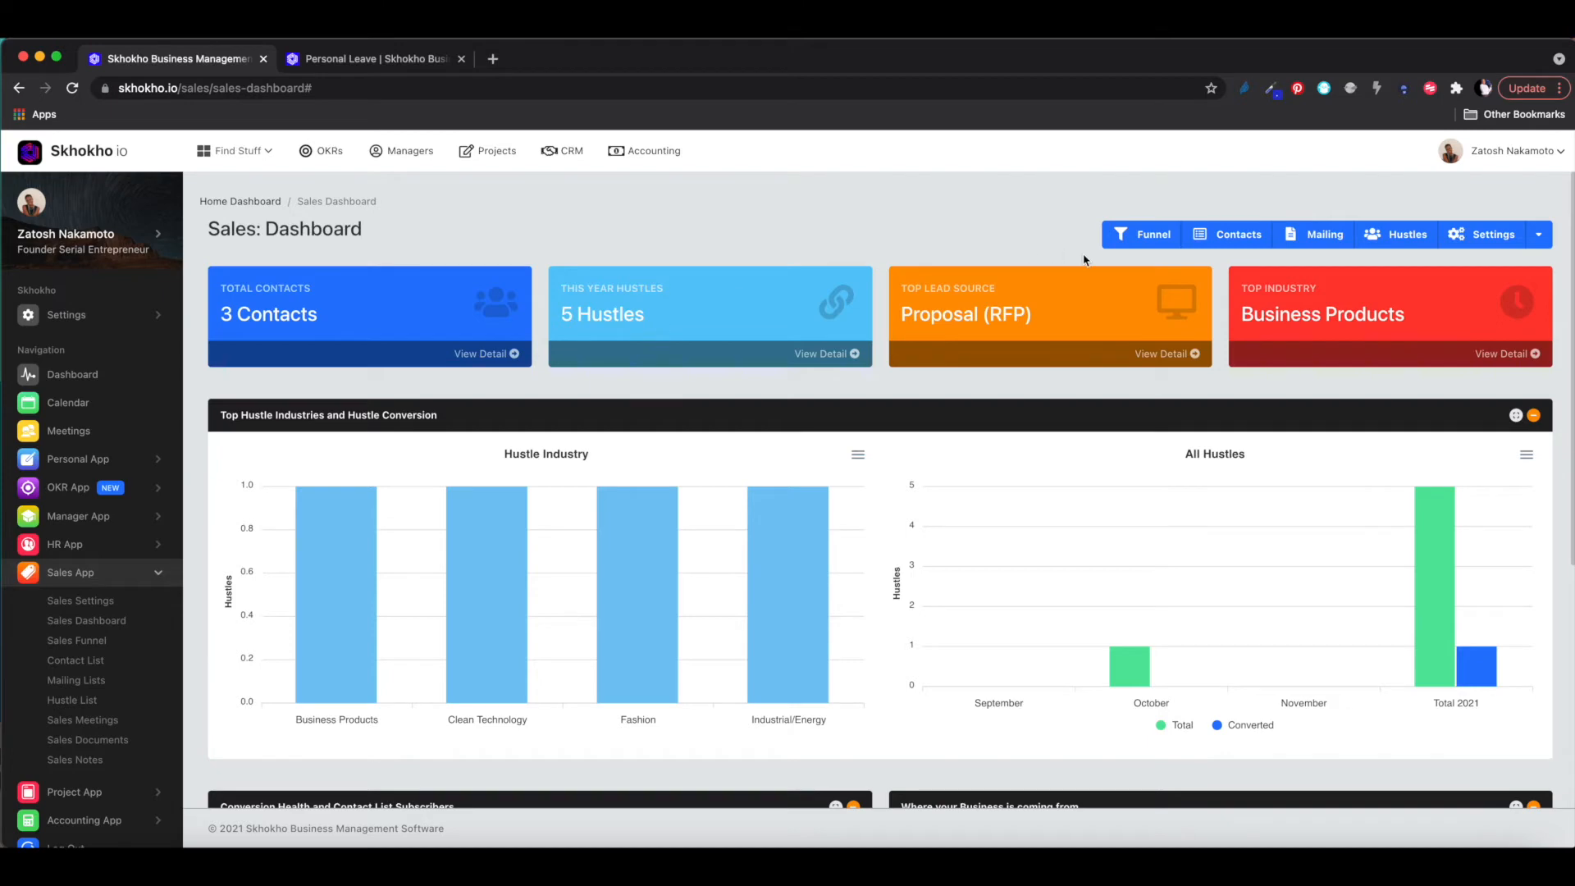
- Open the three-entry Contact List, preview the Add New Contact form without saving, and leave search unused
{"action": "left_click", "coordinate": [1222, 245]}
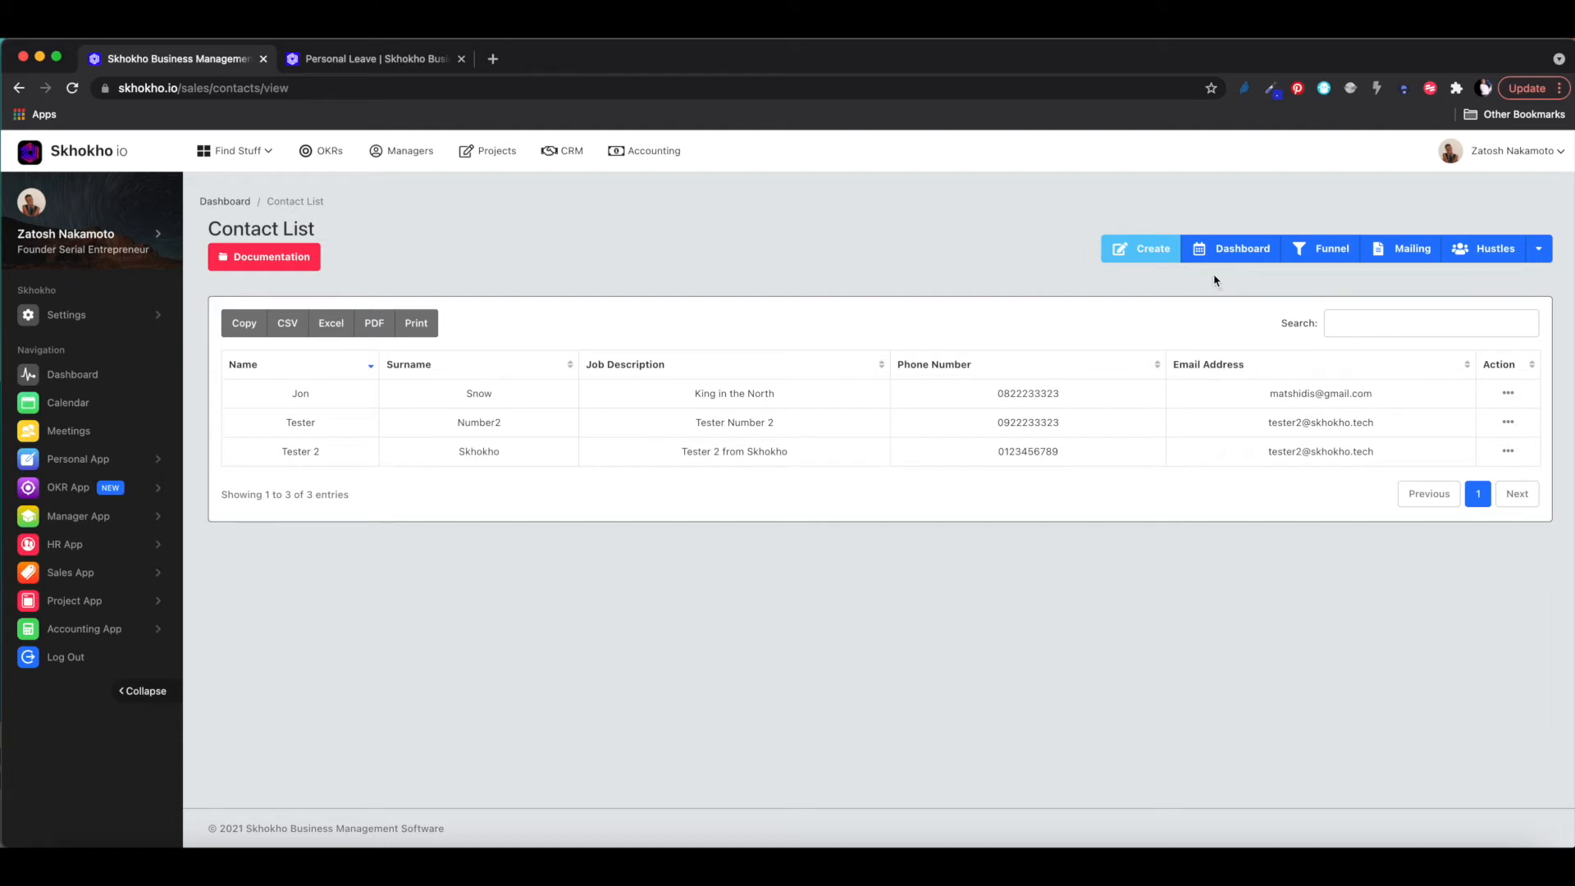
{"action": "left_click", "coordinate": [1137, 248]}
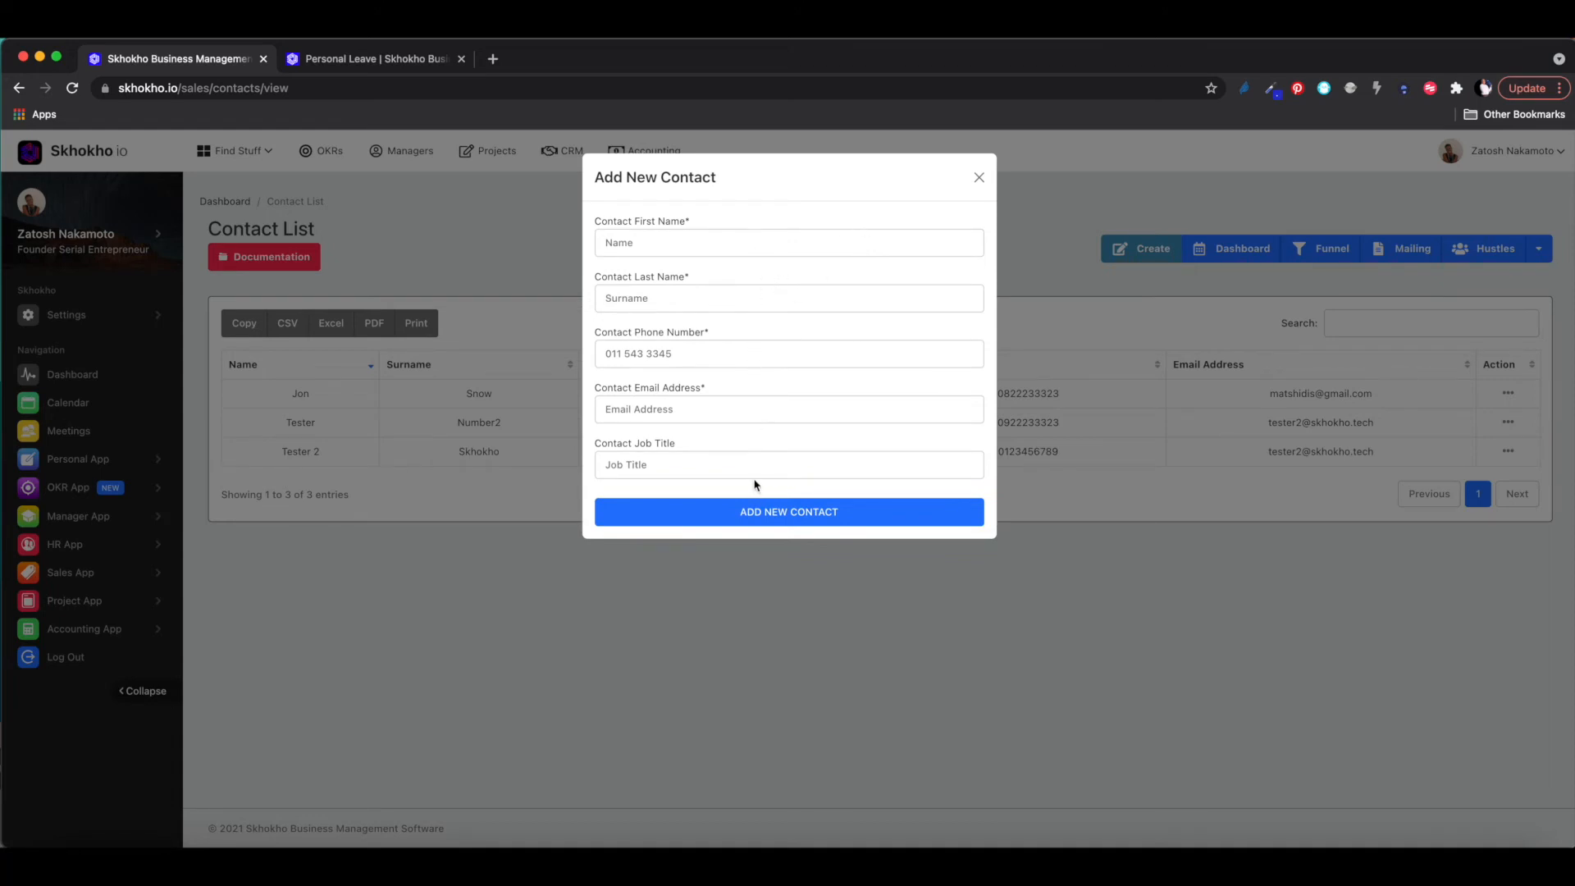
{"action": "left_click", "coordinate": [978, 177]}
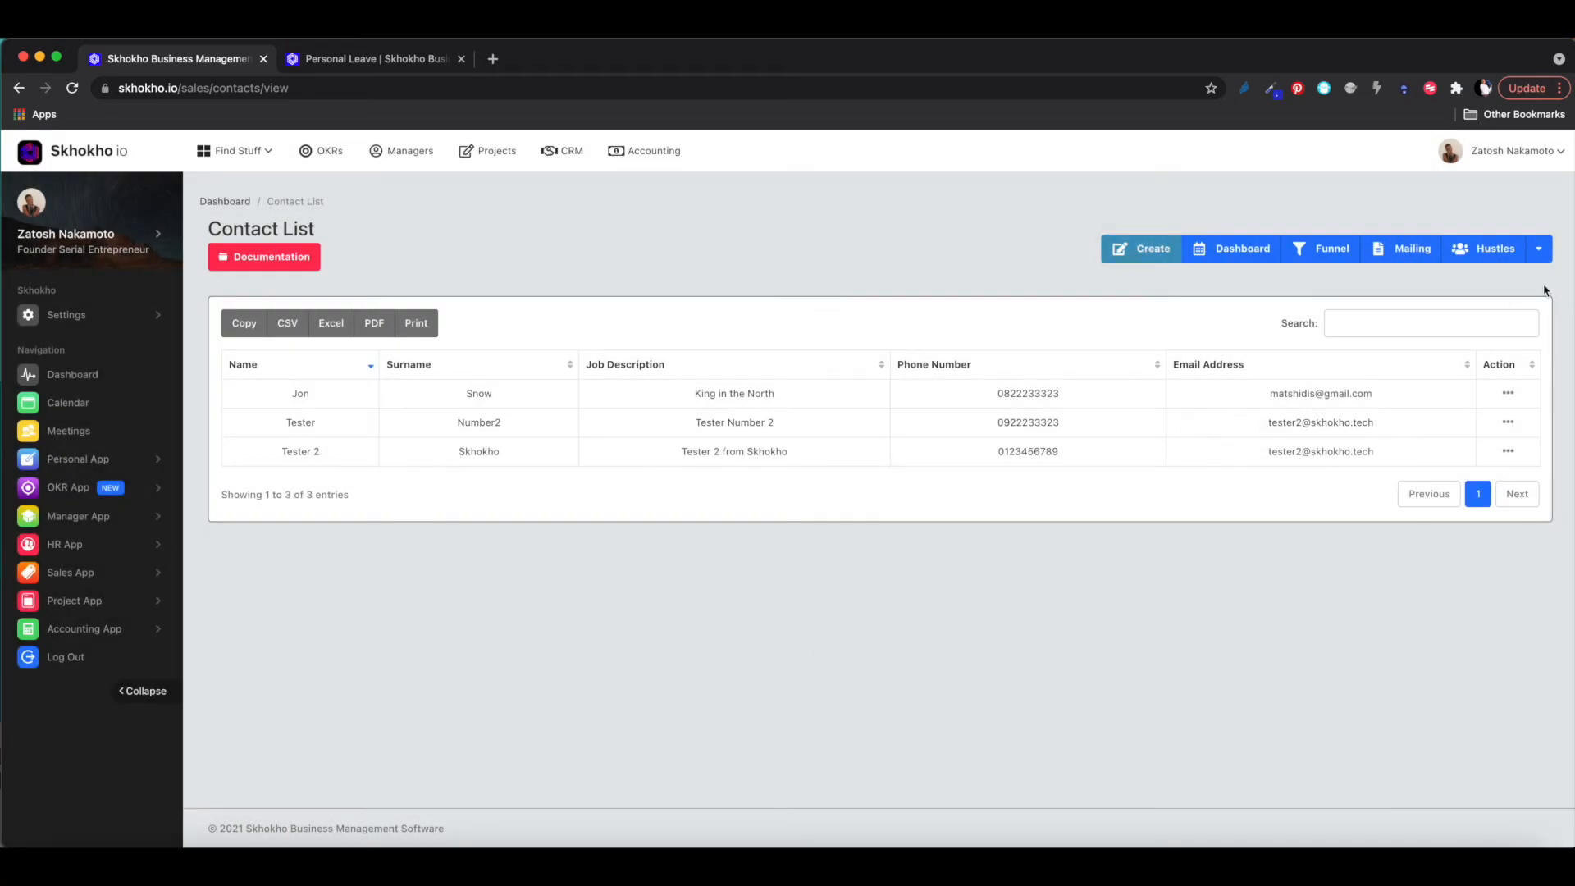
{"action": "left_click", "coordinate": [1395, 327]}
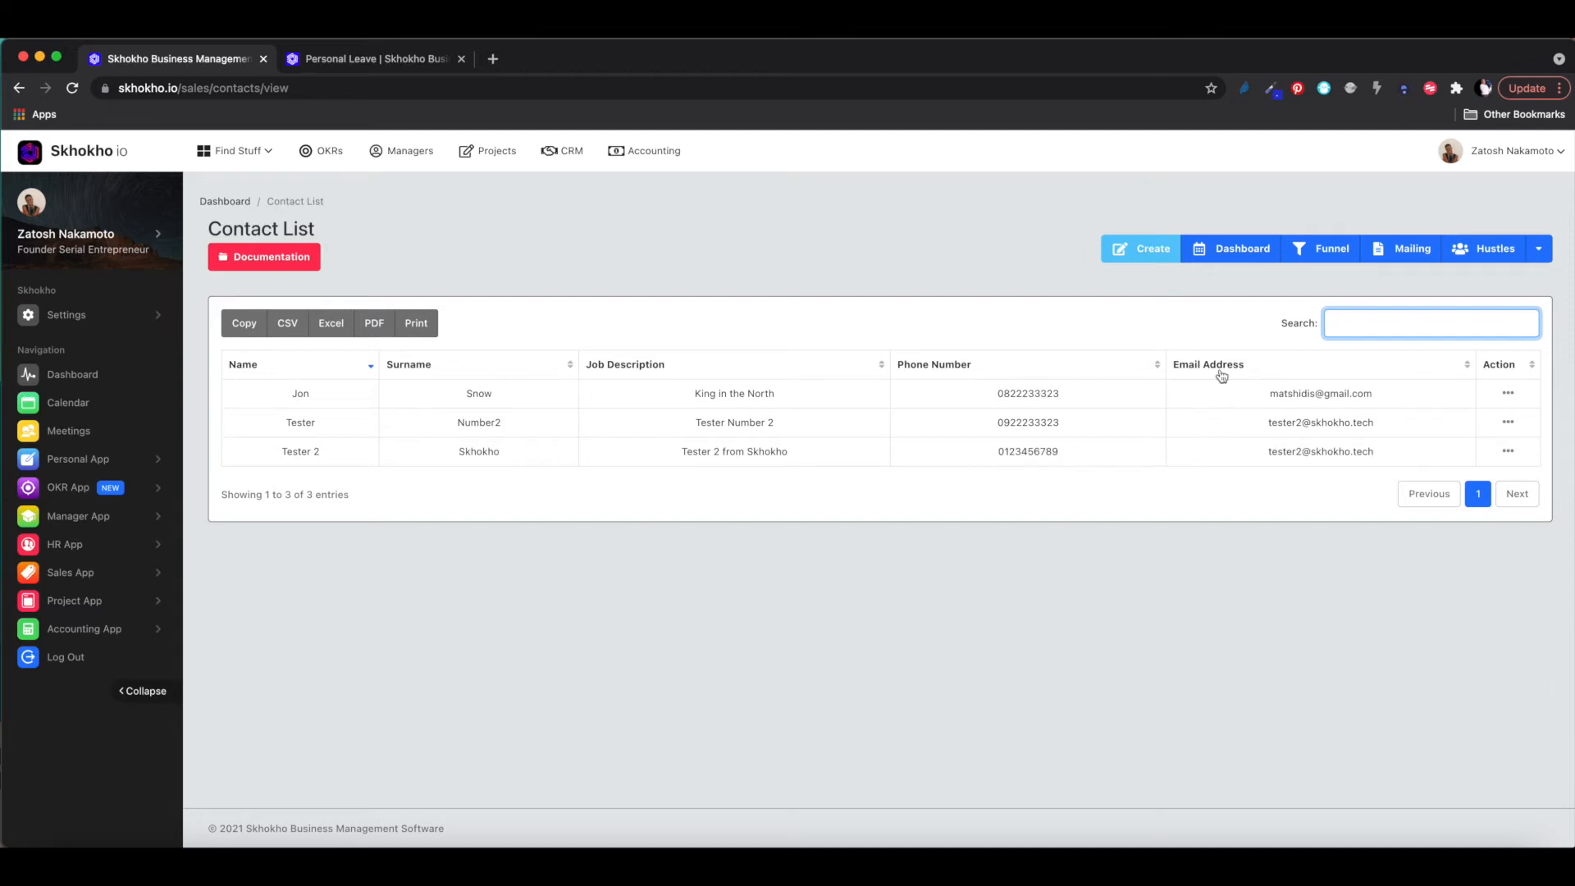
{"action": "left_click", "coordinate": [1226, 287]}
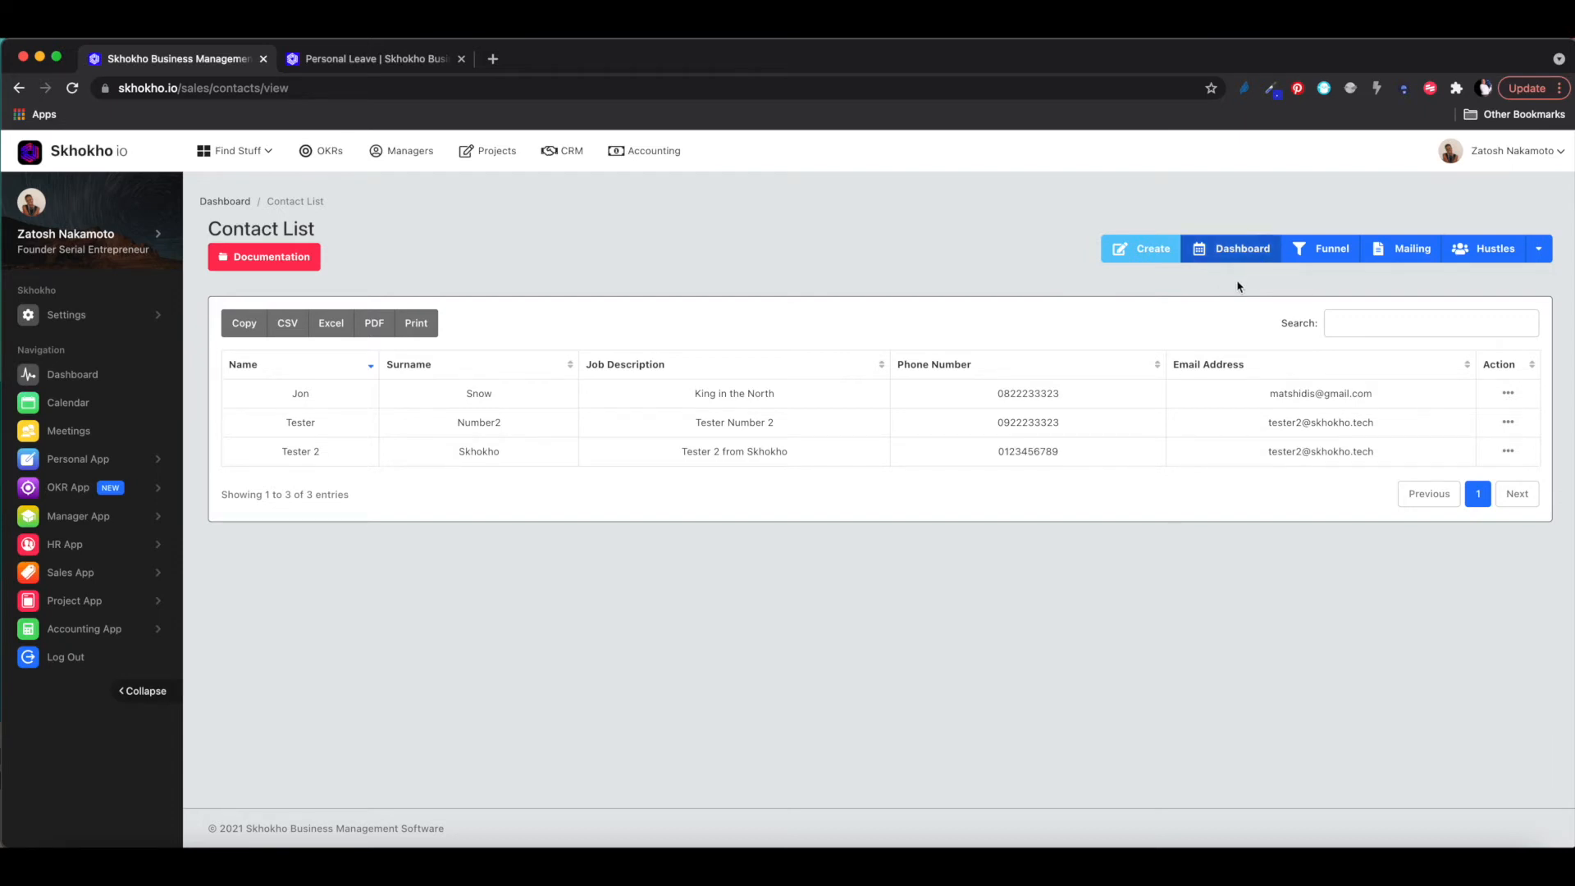
- Go from the Contact List header to Mailing Lists, showing only Weekly Mail Group
{"action": "left_click", "coordinate": [1405, 256]}
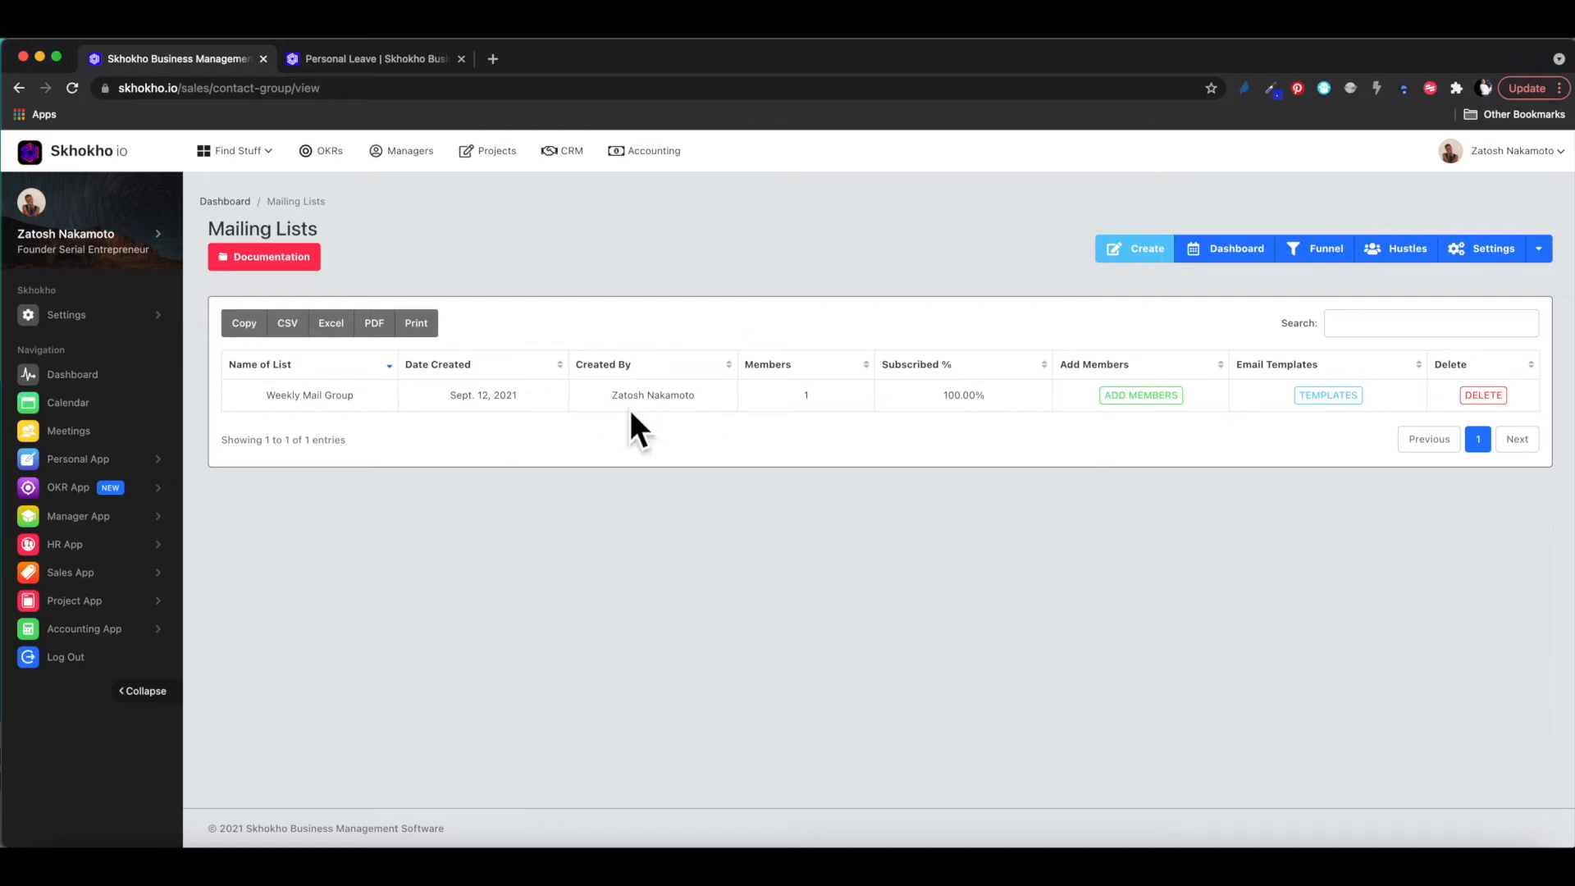
- Create the mailing list 'Accounting Contacts' described as 'Accounting clients' and acknowledge the confirmation
{"action": "left_click", "coordinate": [1140, 249]}
{"action": "left_click", "coordinate": [625, 242]}
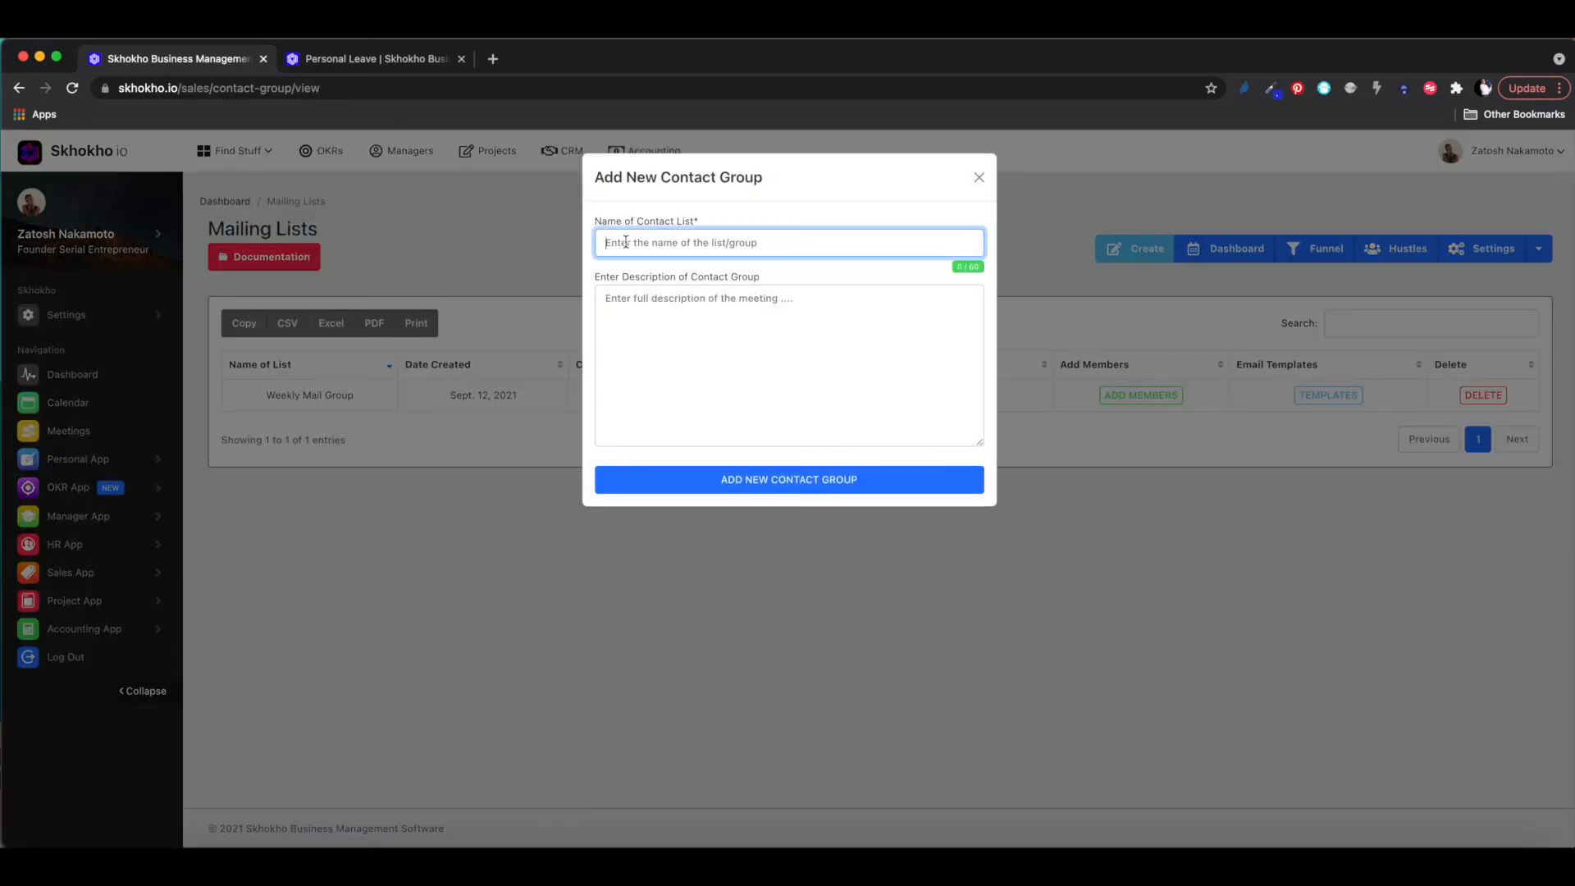
{"action": "type", "text": "Accounting Contacts"}
{"action": "left_click", "coordinate": [678, 331]}
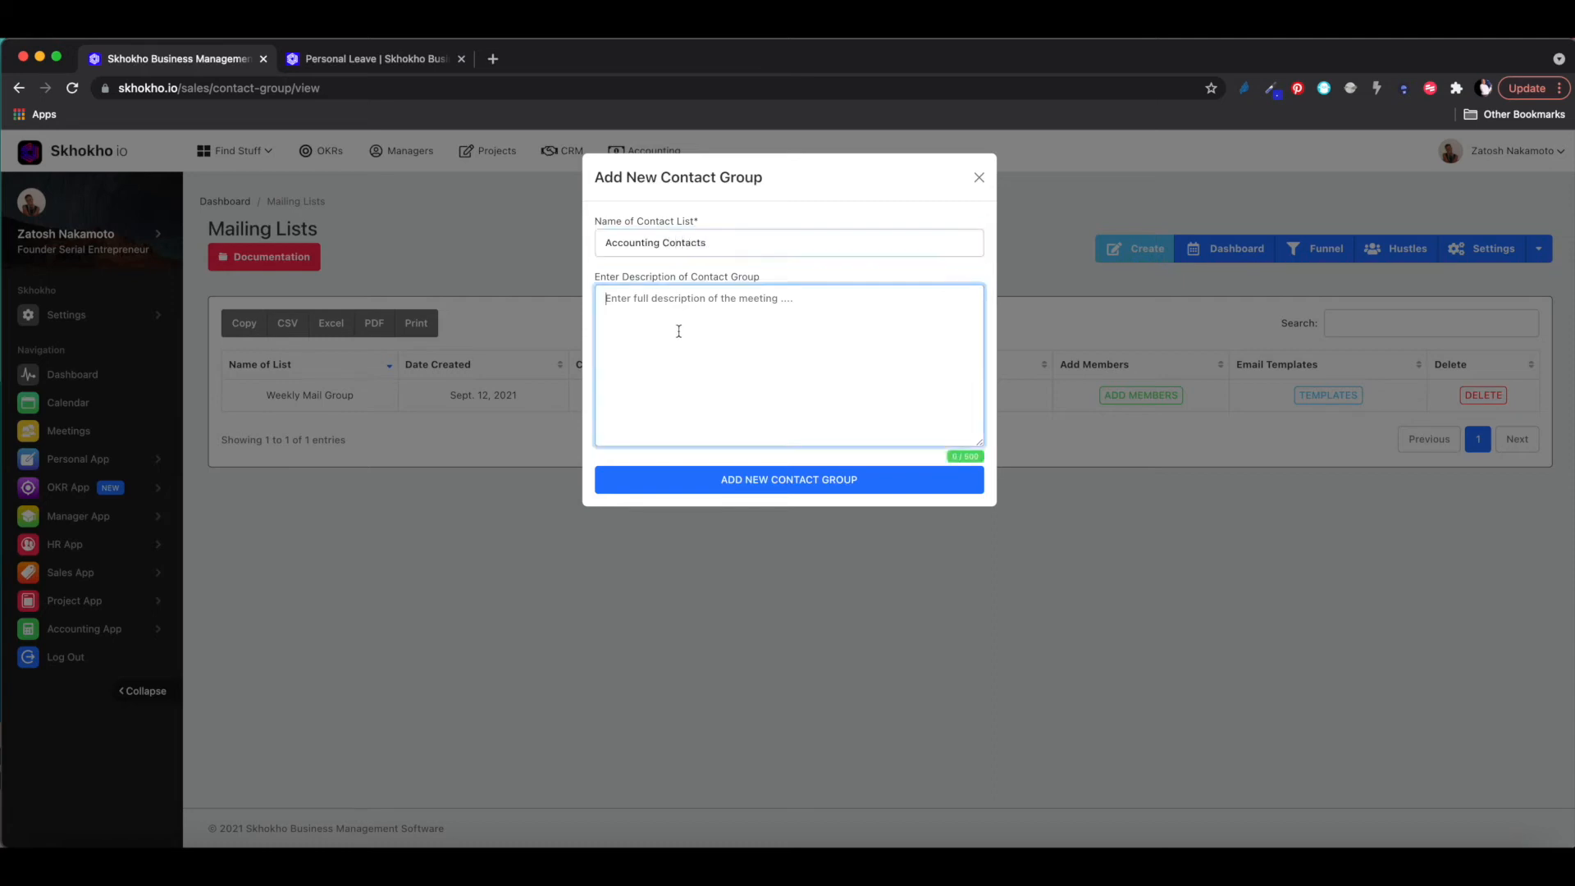
{"action": "type", "text": "Accounting clients"}
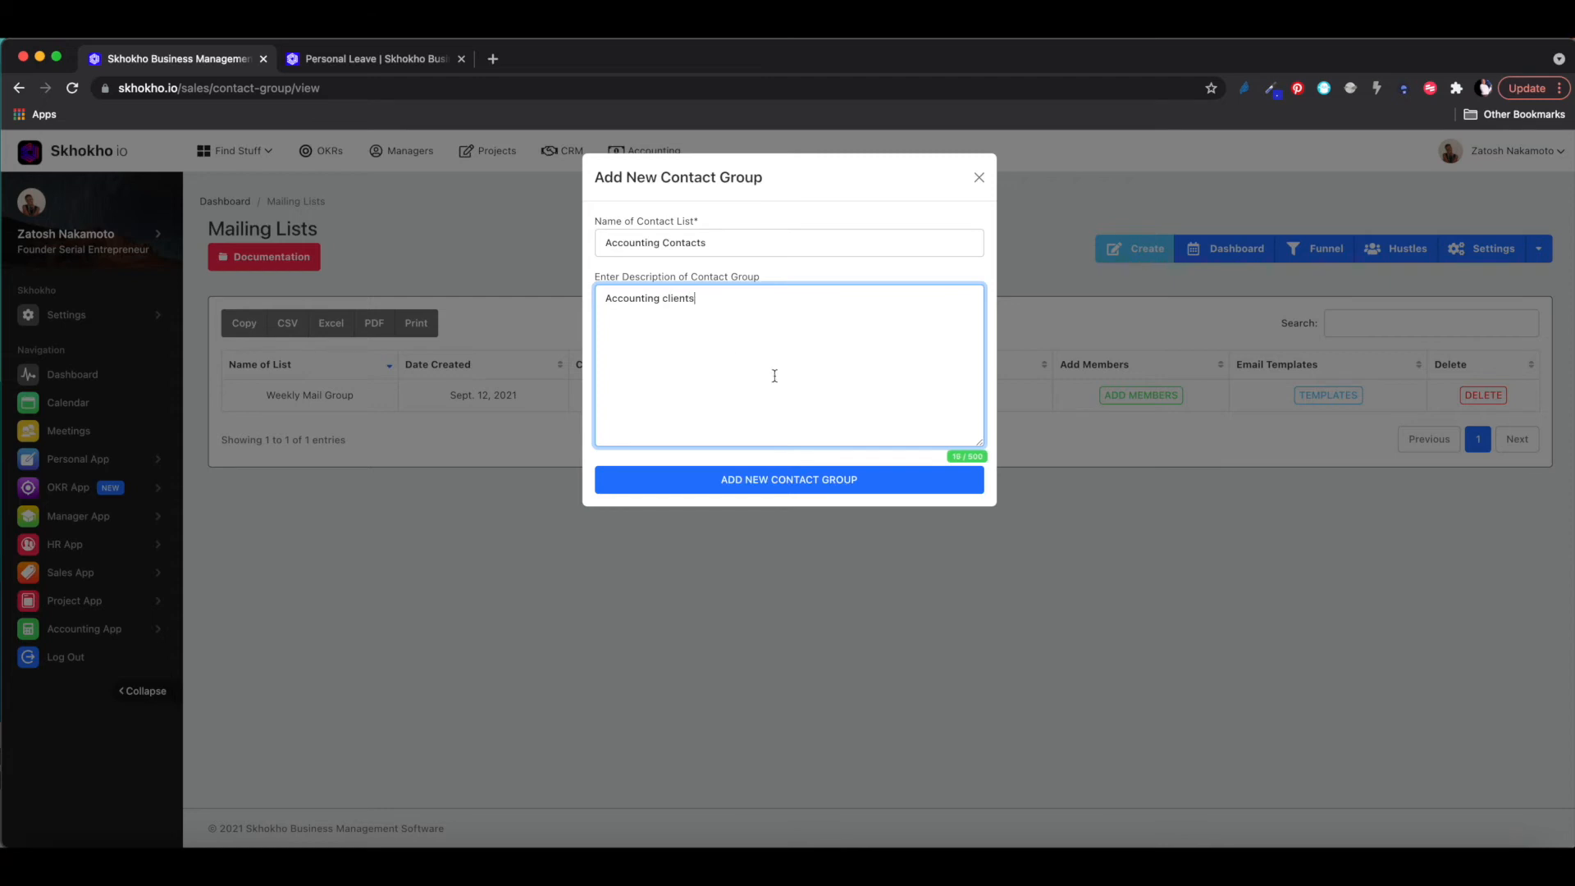
{"action": "left_click", "coordinate": [835, 480]}
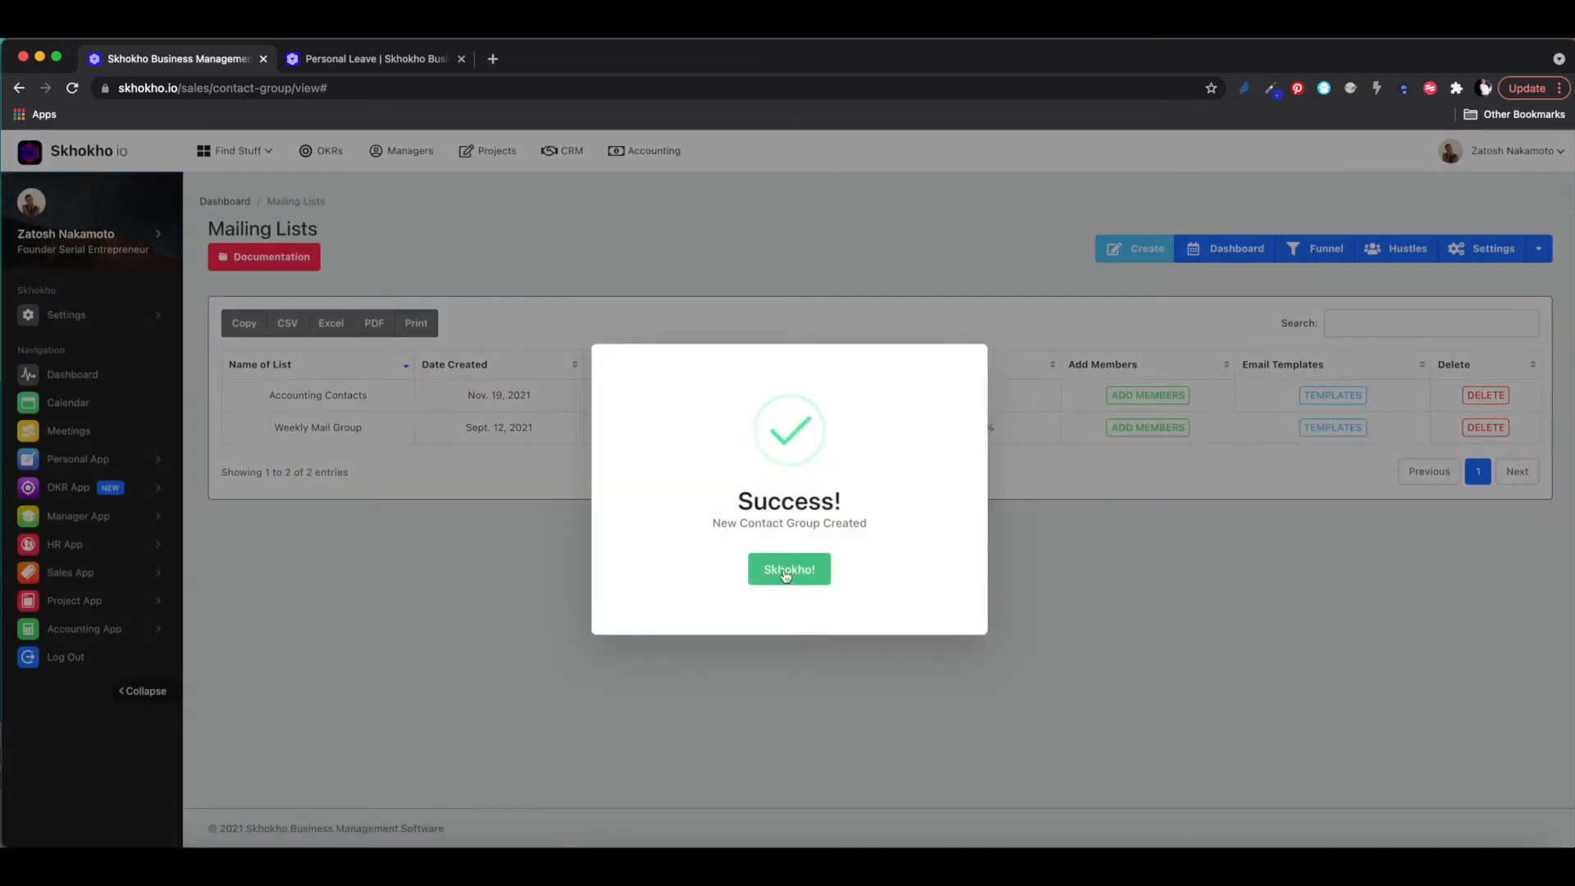
{"action": "left_click", "coordinate": [786, 573]}
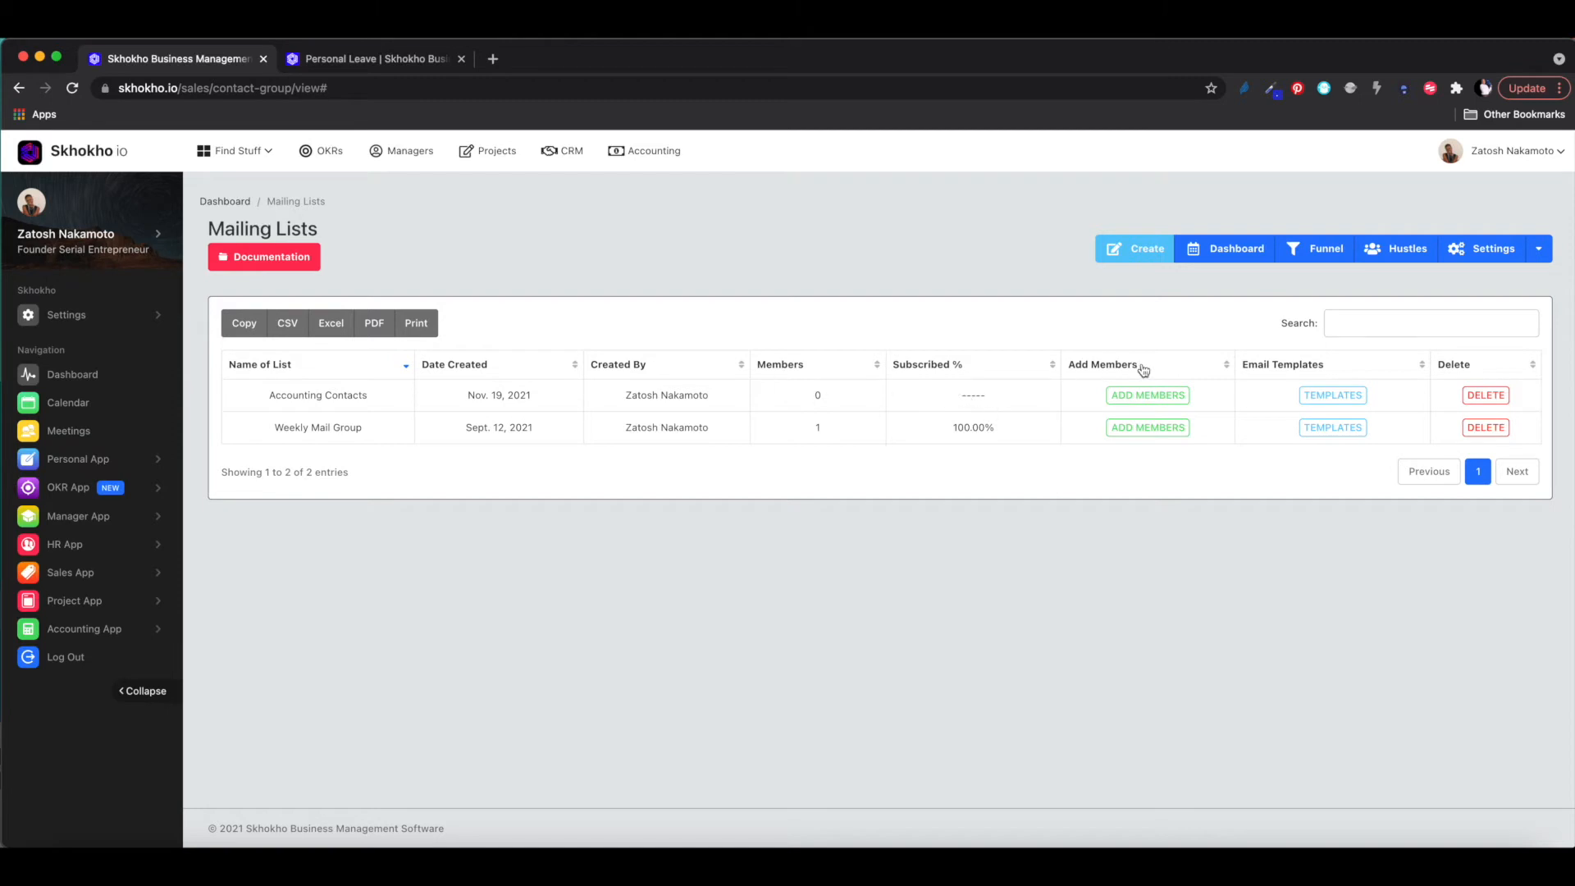
- Open the empty Accounting Contacts list details and dismiss the manual add-contact form
{"action": "left_click", "coordinate": [1133, 399]}
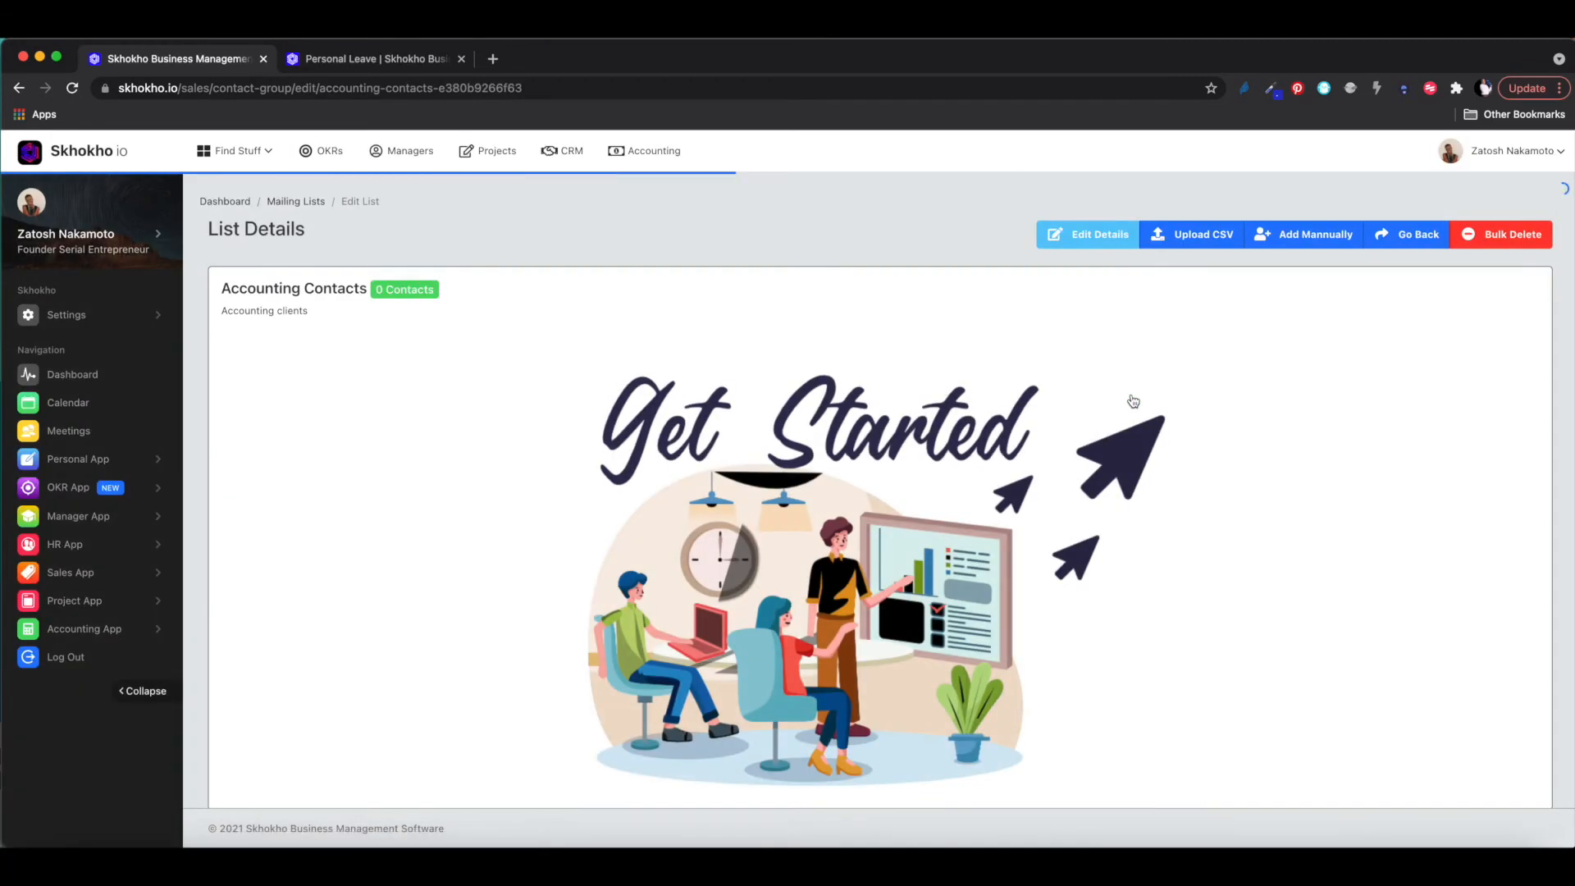
{"action": "scroll", "coordinate": [921, 700], "scroll_direction": "down", "scroll_amount": 1}
{"action": "scroll", "coordinate": [921, 700], "scroll_direction": "down", "scroll_amount": 1}
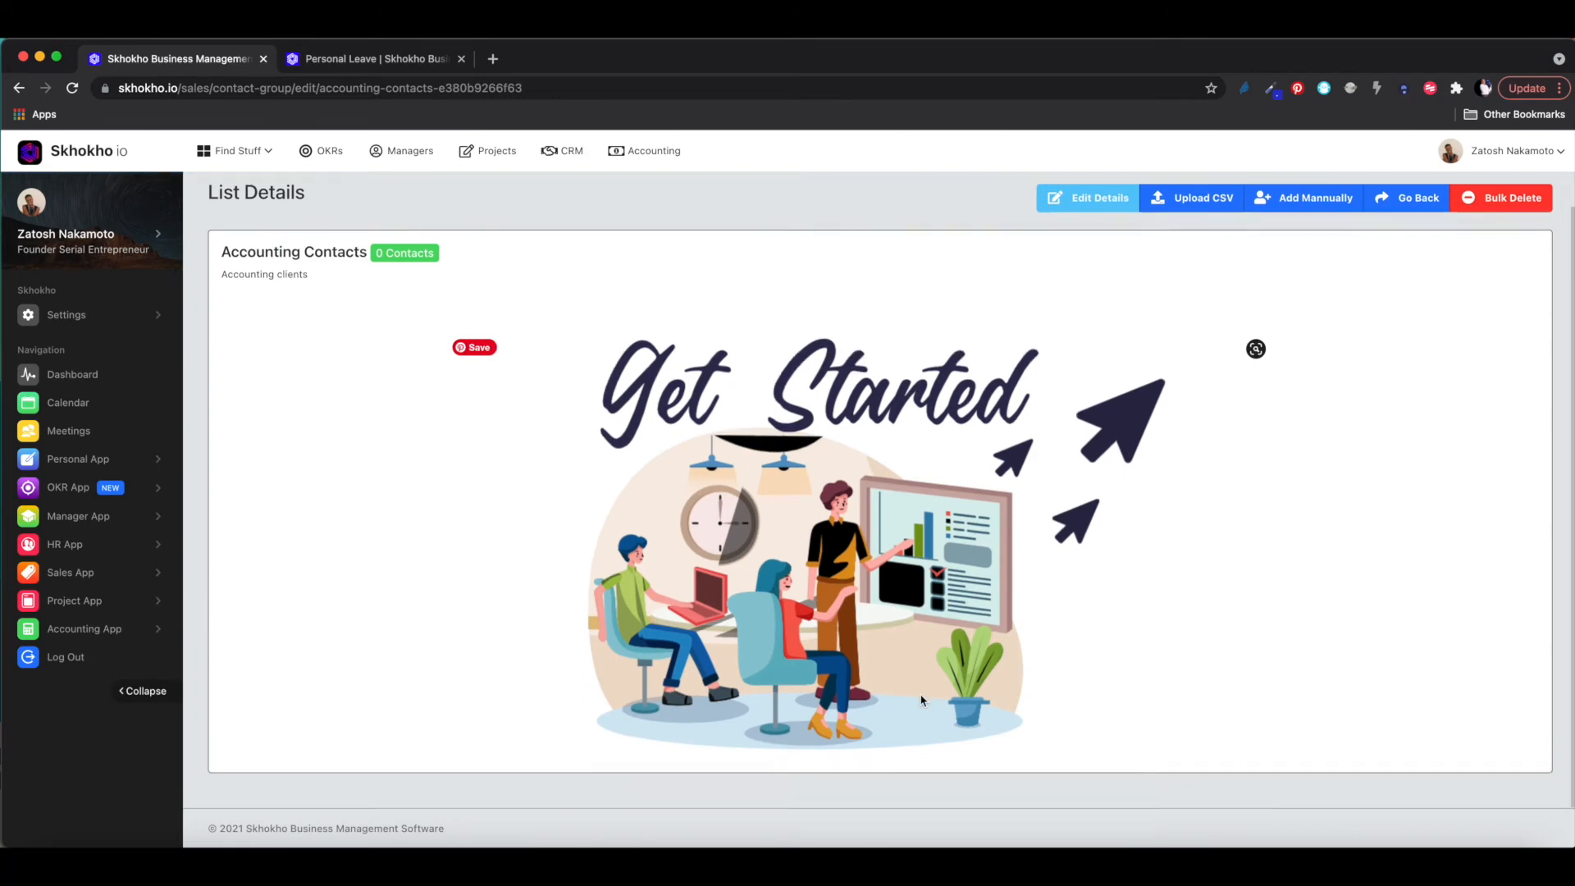
{"action": "scroll", "coordinate": [922, 700], "scroll_direction": "up", "scroll_amount": 2}
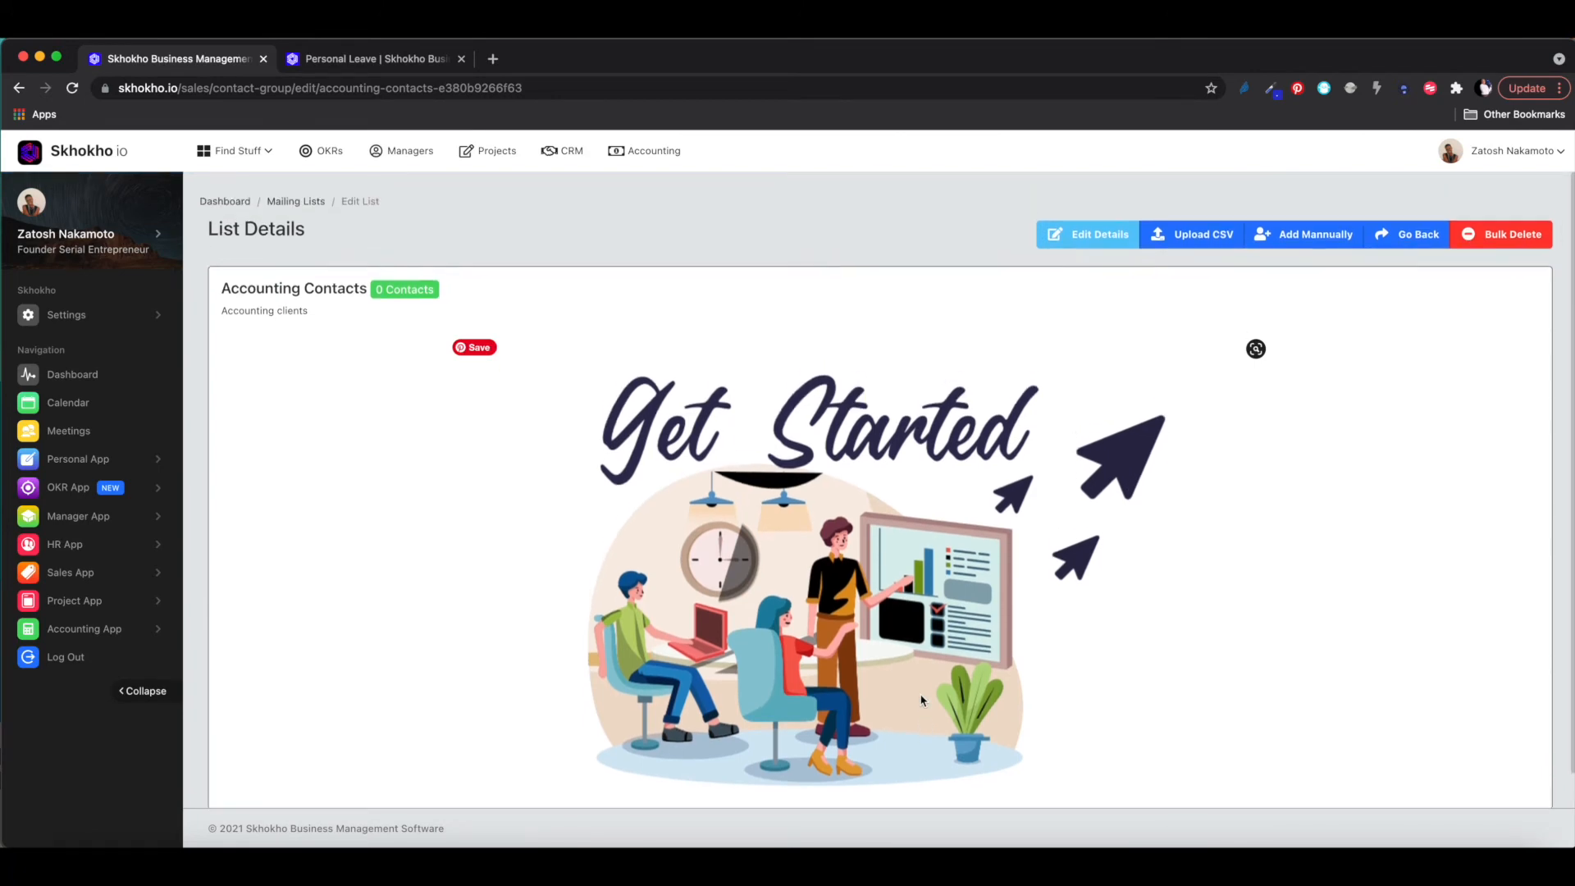
{"action": "left_click", "coordinate": [1308, 242]}
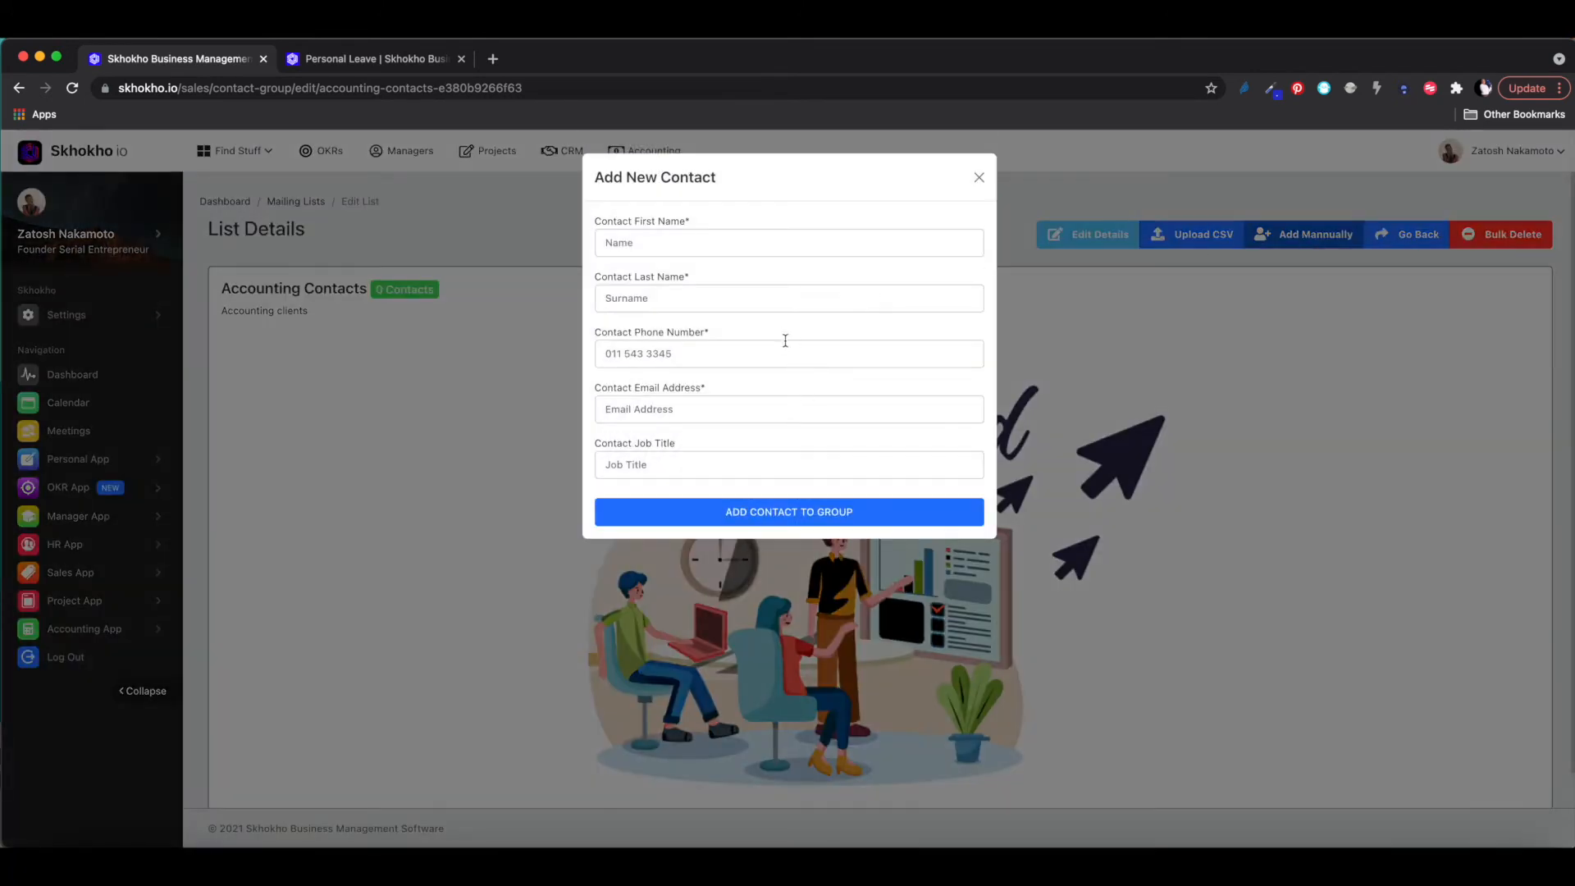
{"action": "left_click", "coordinate": [979, 177]}
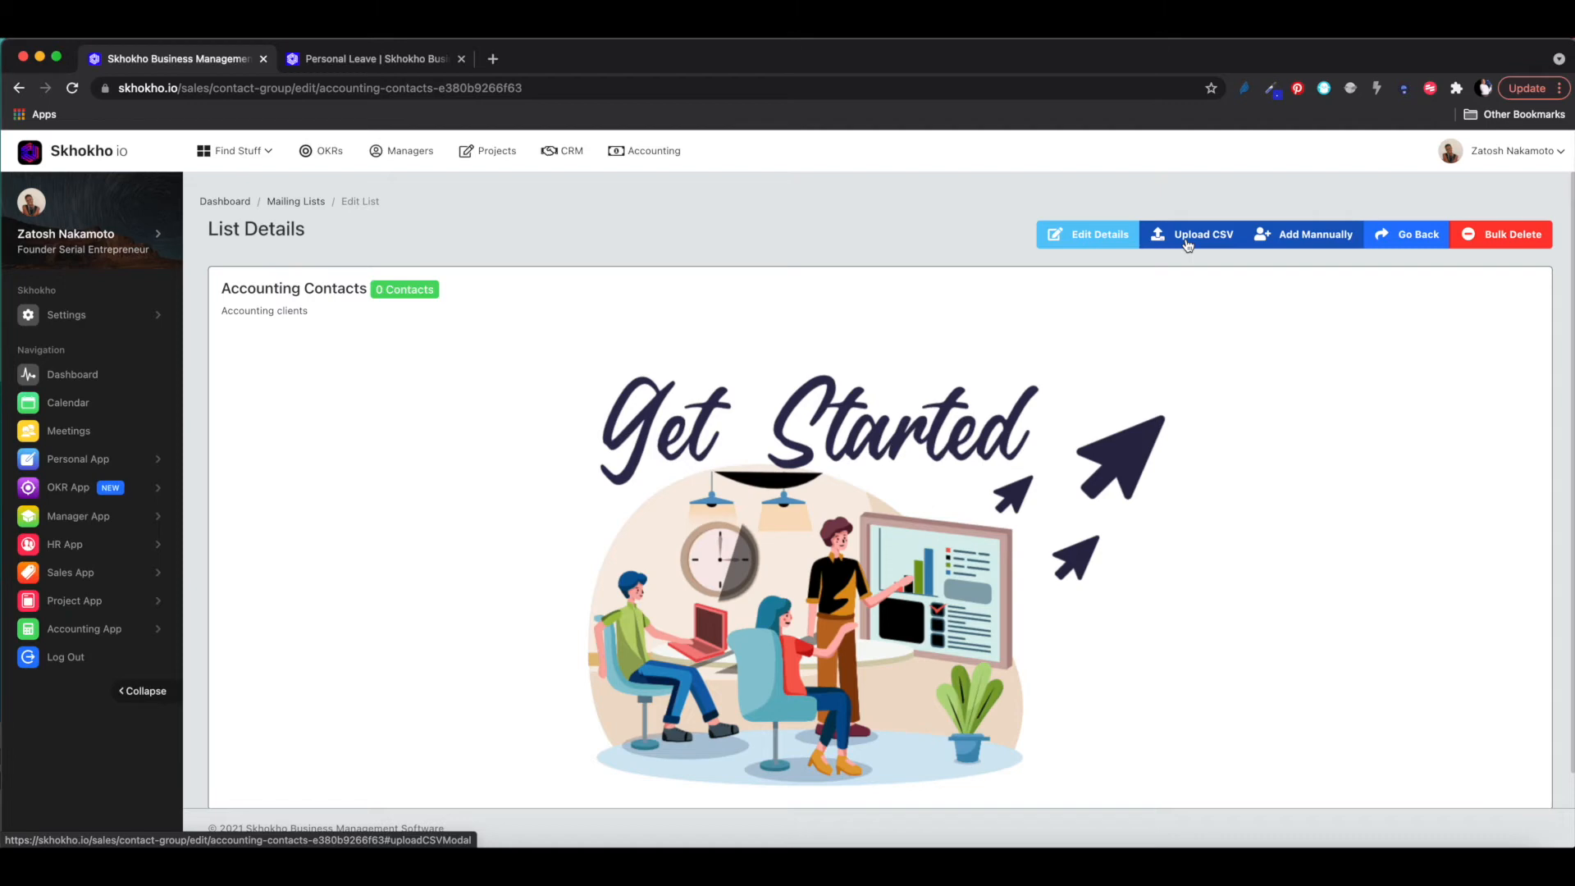
- Upload company_set_5x from Documents > skhokho > emailLists as the list's CSV
{"action": "left_click", "coordinate": [1186, 243]}
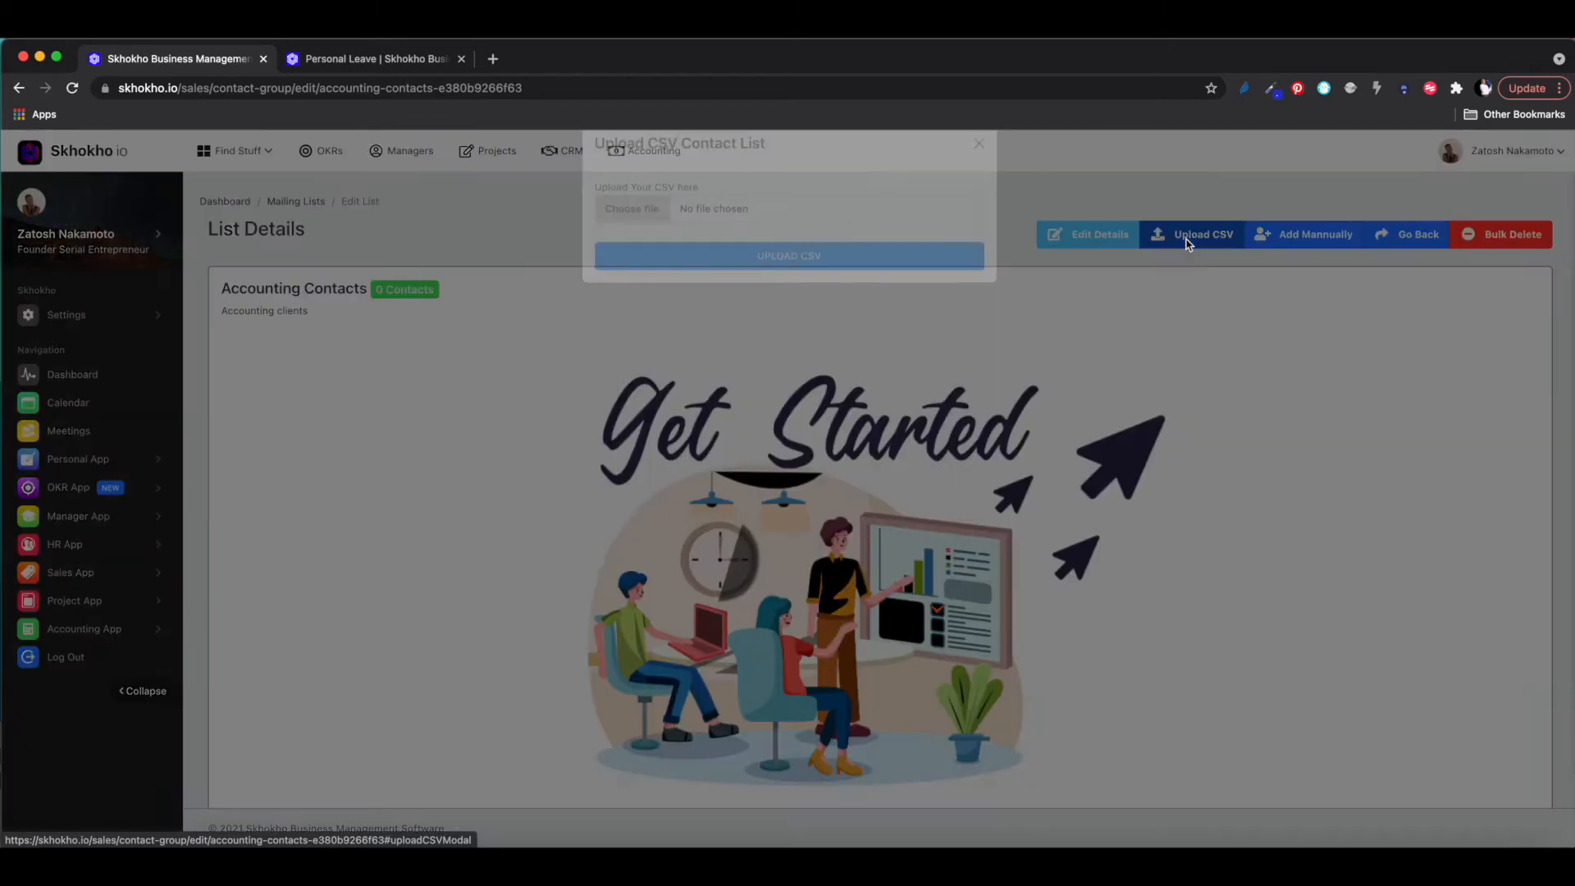
{"action": "left_click", "coordinate": [631, 246]}
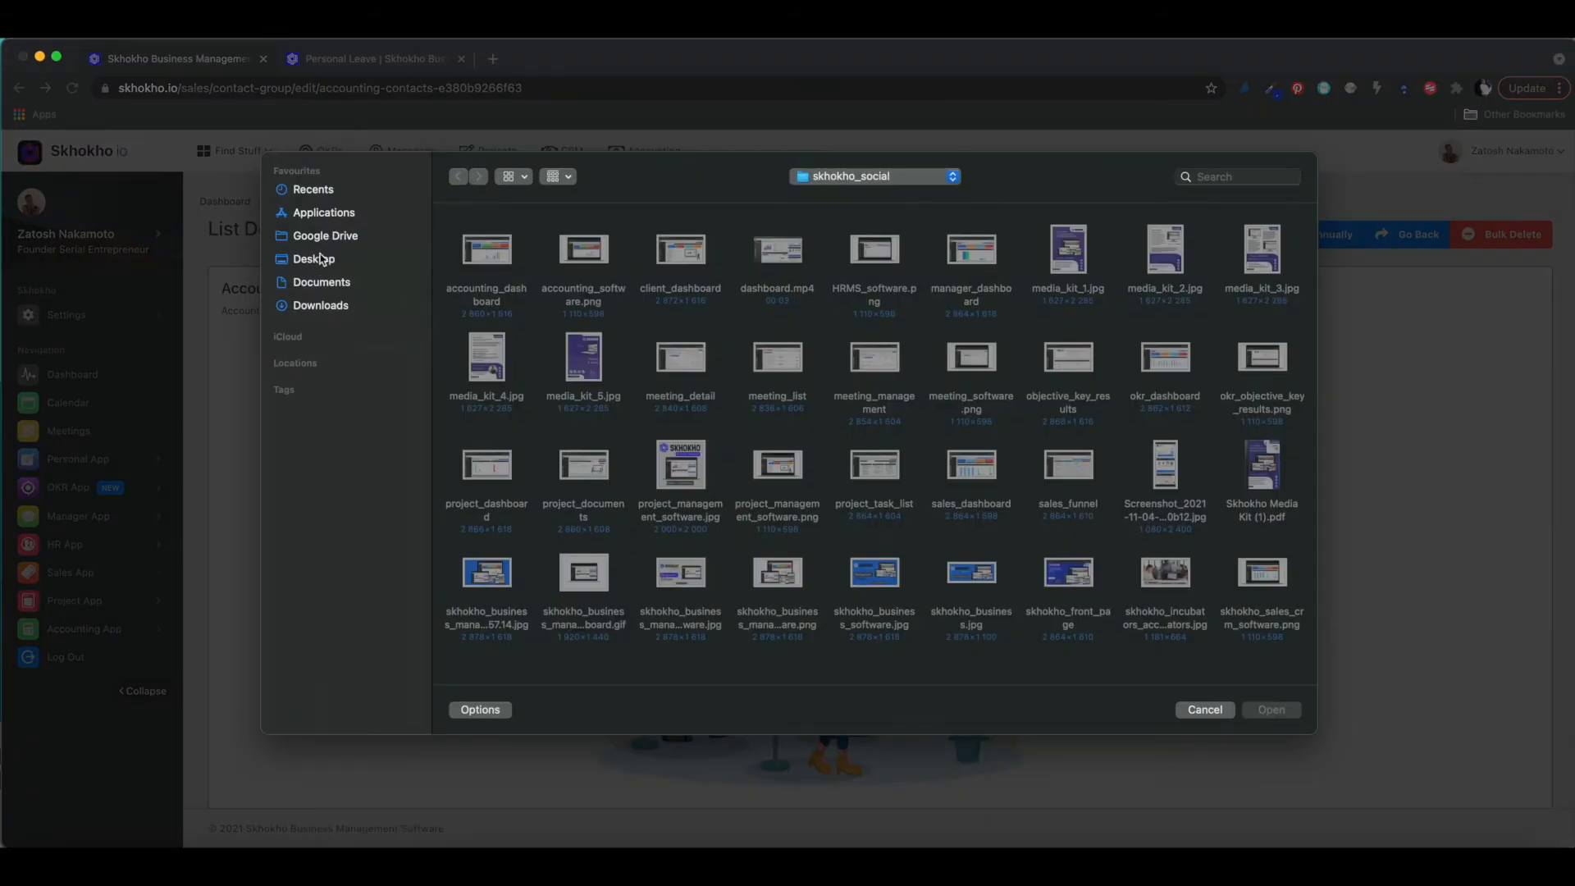
{"action": "left_click", "coordinate": [315, 291]}
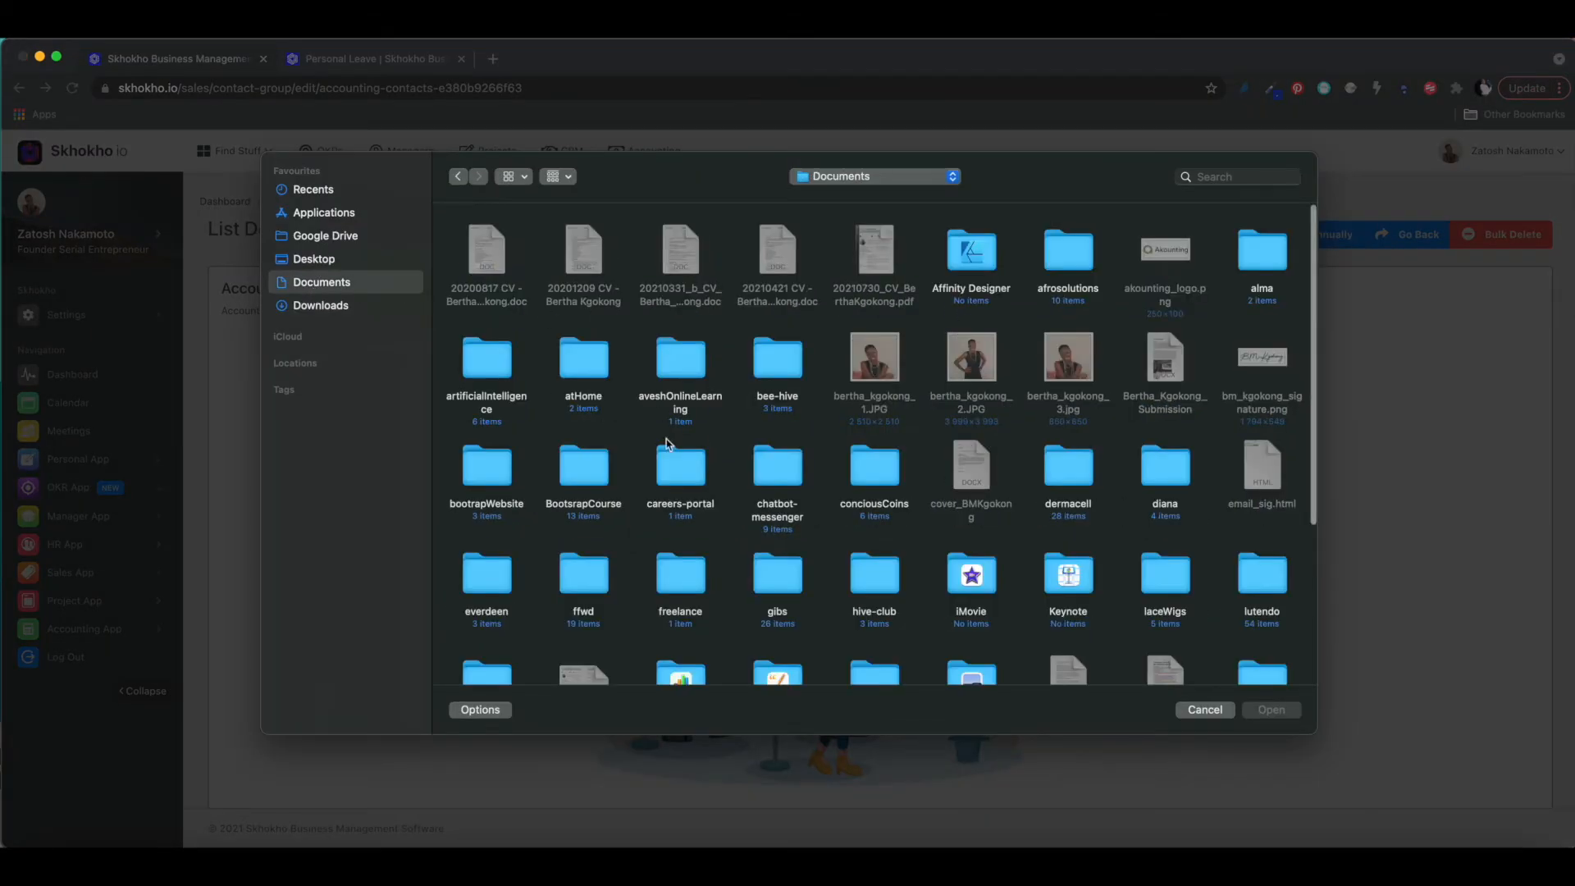
{"action": "scroll", "coordinate": [780, 345], "scroll_direction": "down", "scroll_amount": 2}
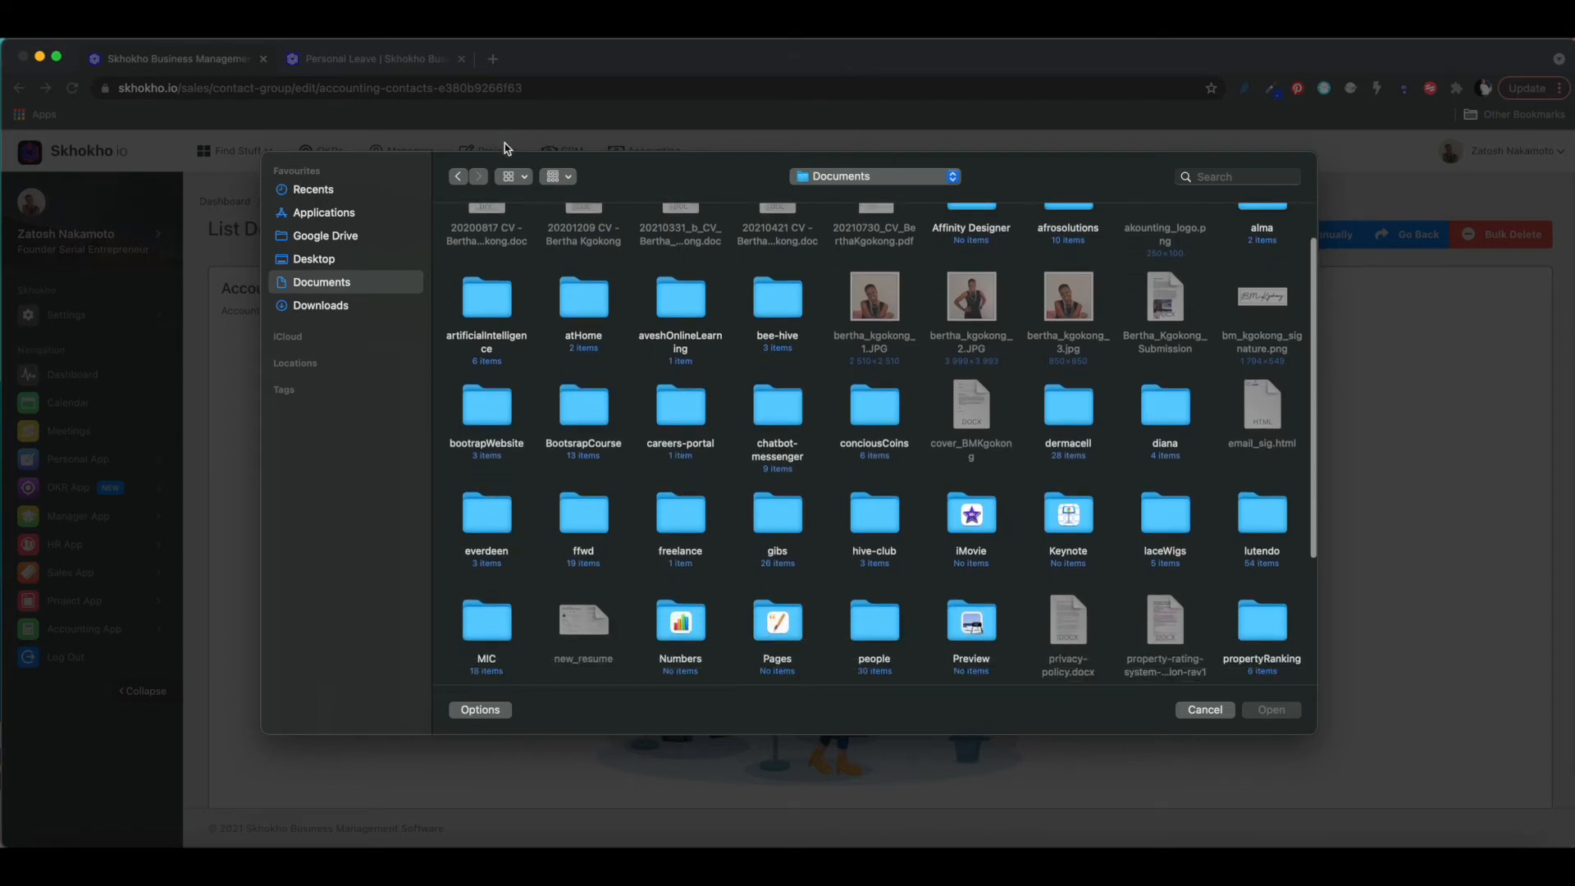
{"action": "left_click", "coordinate": [513, 176]}
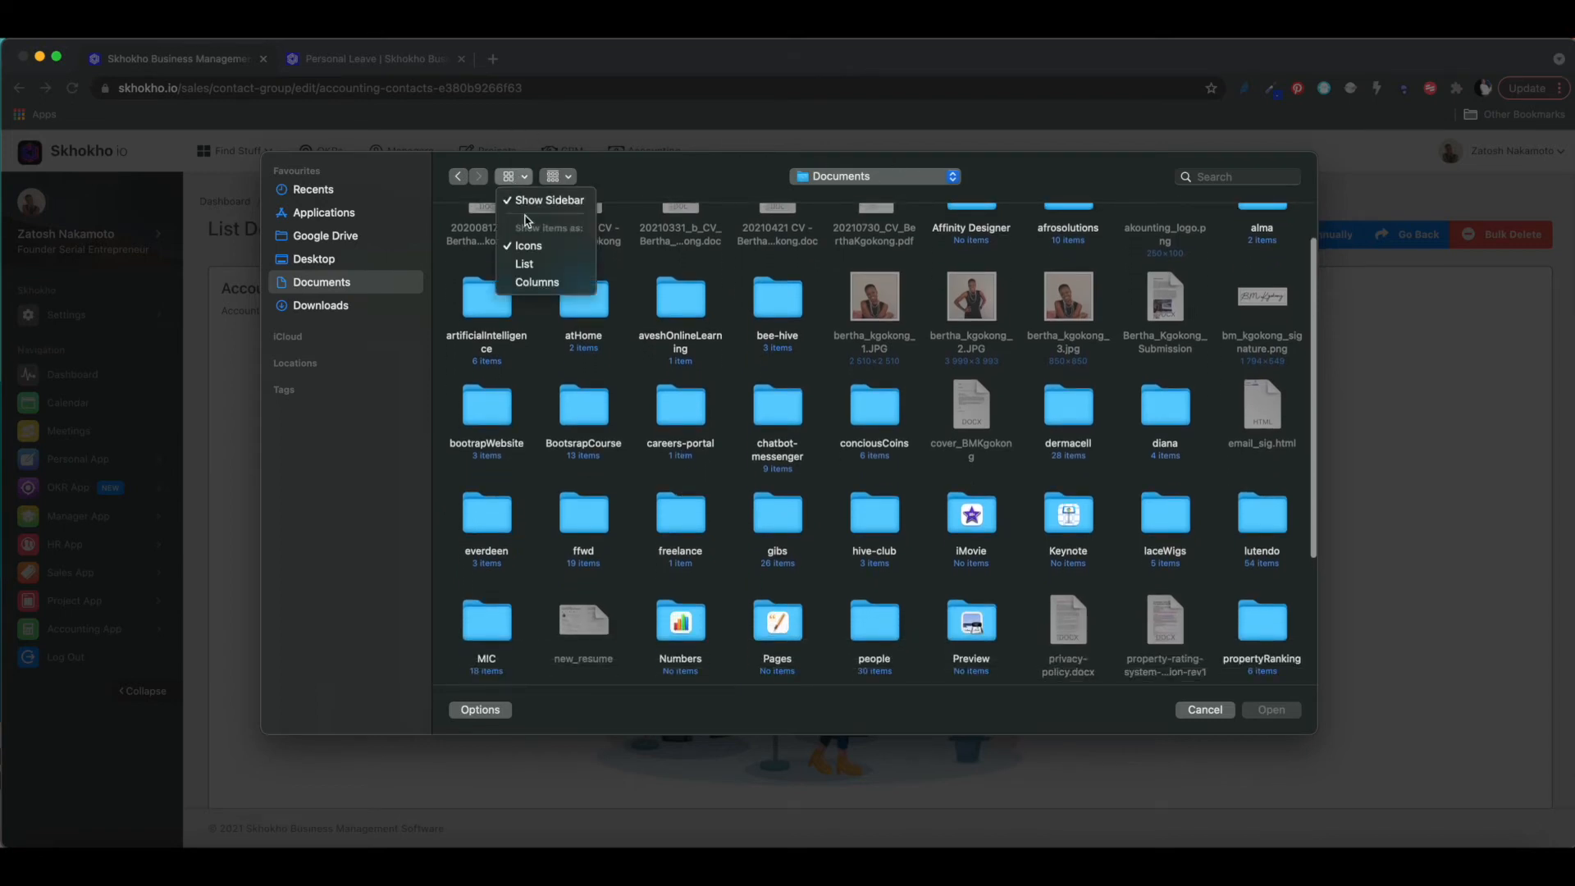
{"action": "left_click", "coordinate": [529, 265]}
{"action": "double_click", "coordinate": [487, 256]}
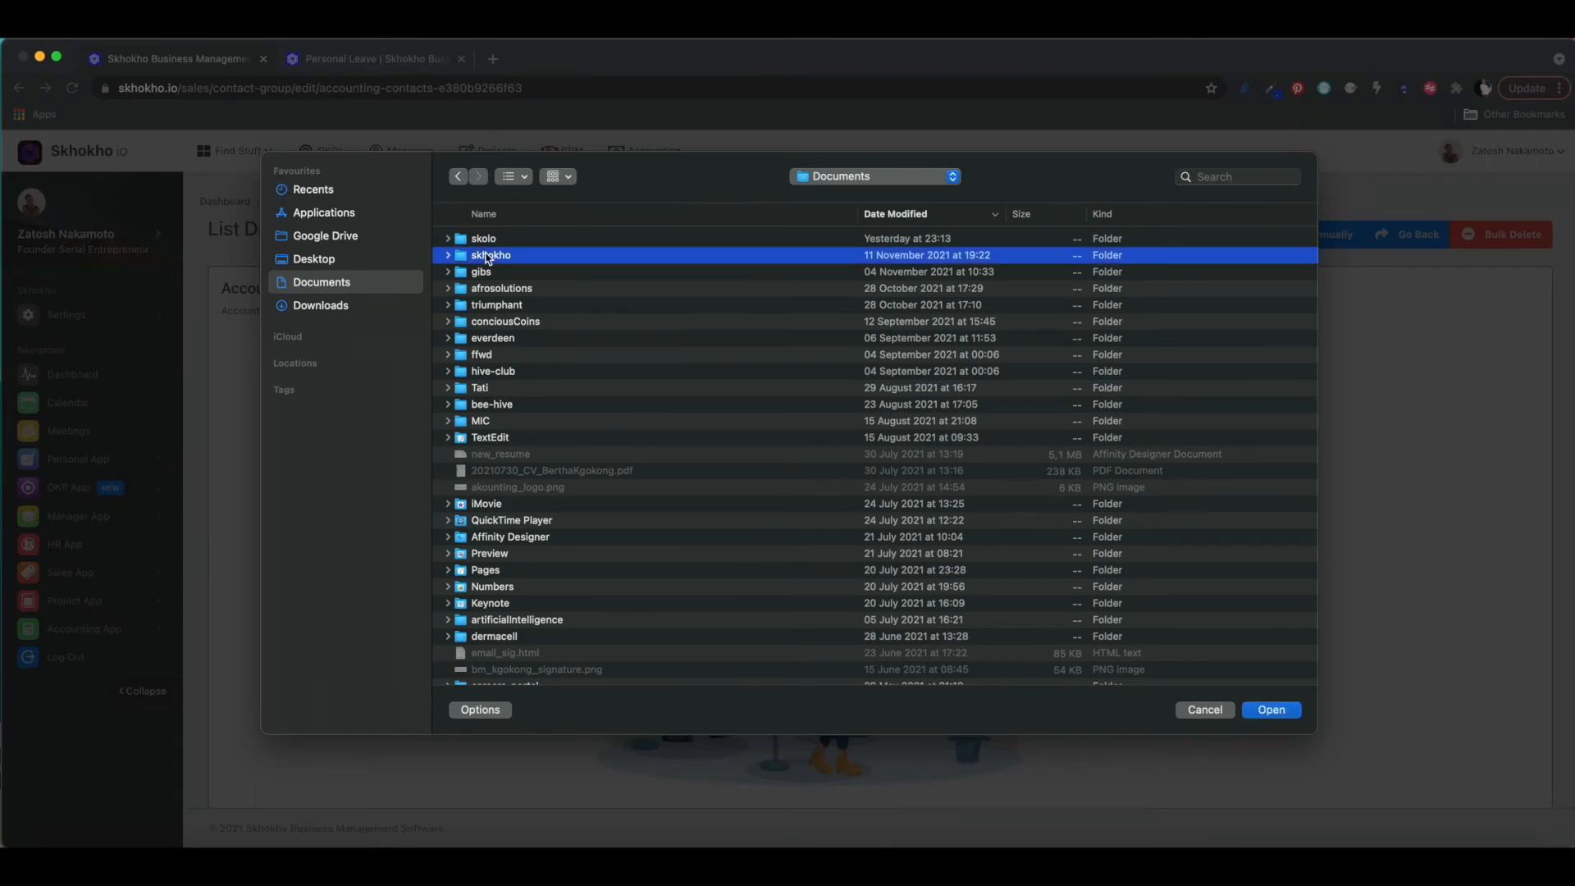
{"action": "double_click", "coordinate": [492, 306]}
{"action": "double_click", "coordinate": [529, 272]}
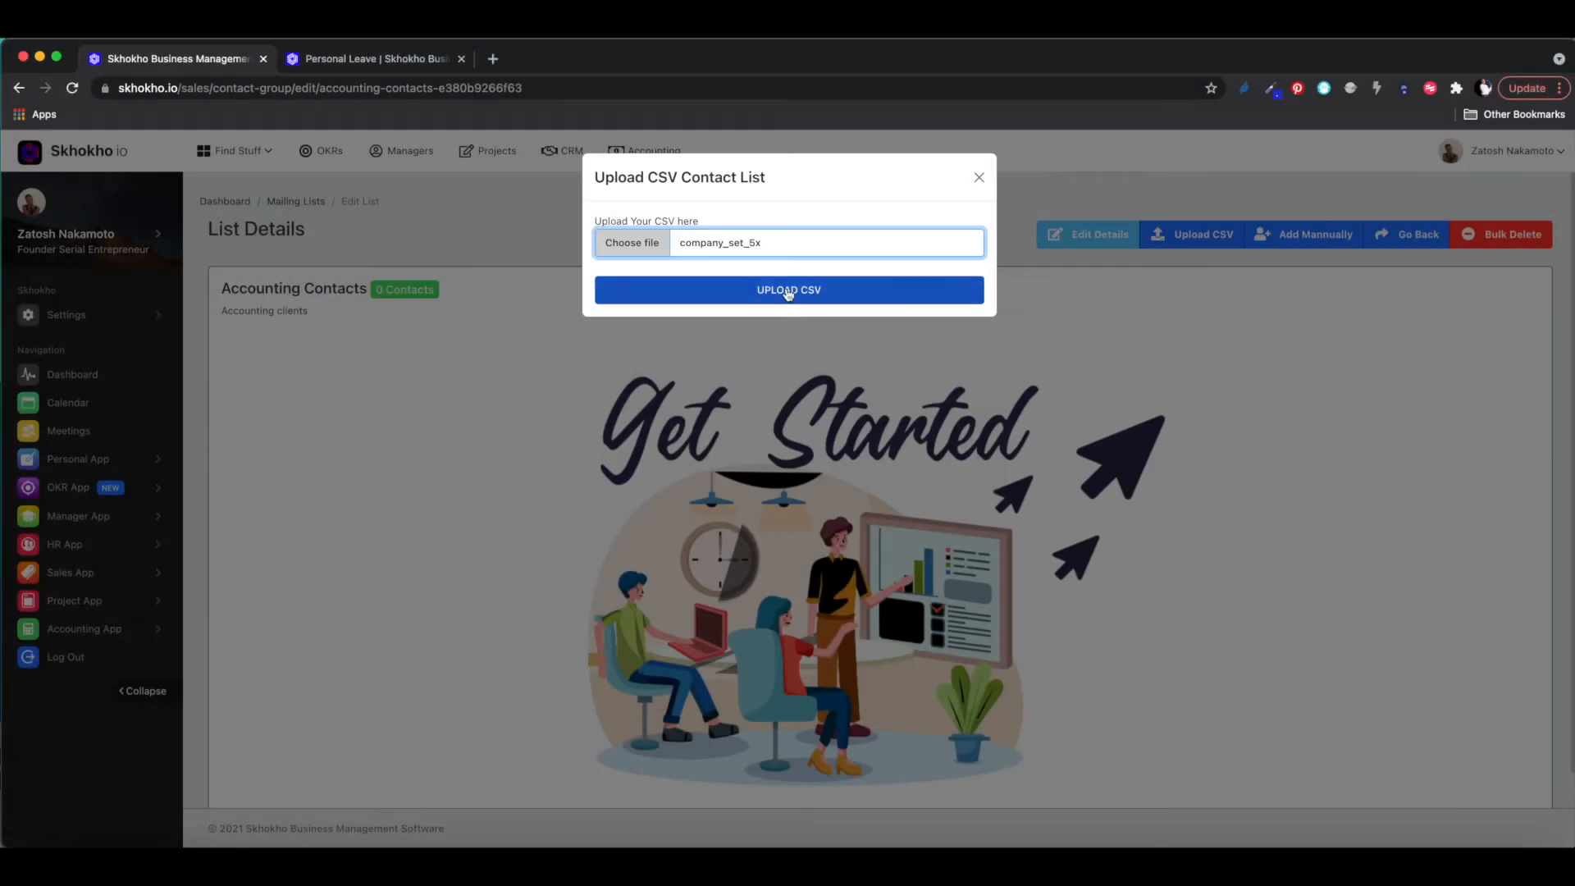
{"action": "left_click", "coordinate": [789, 297]}
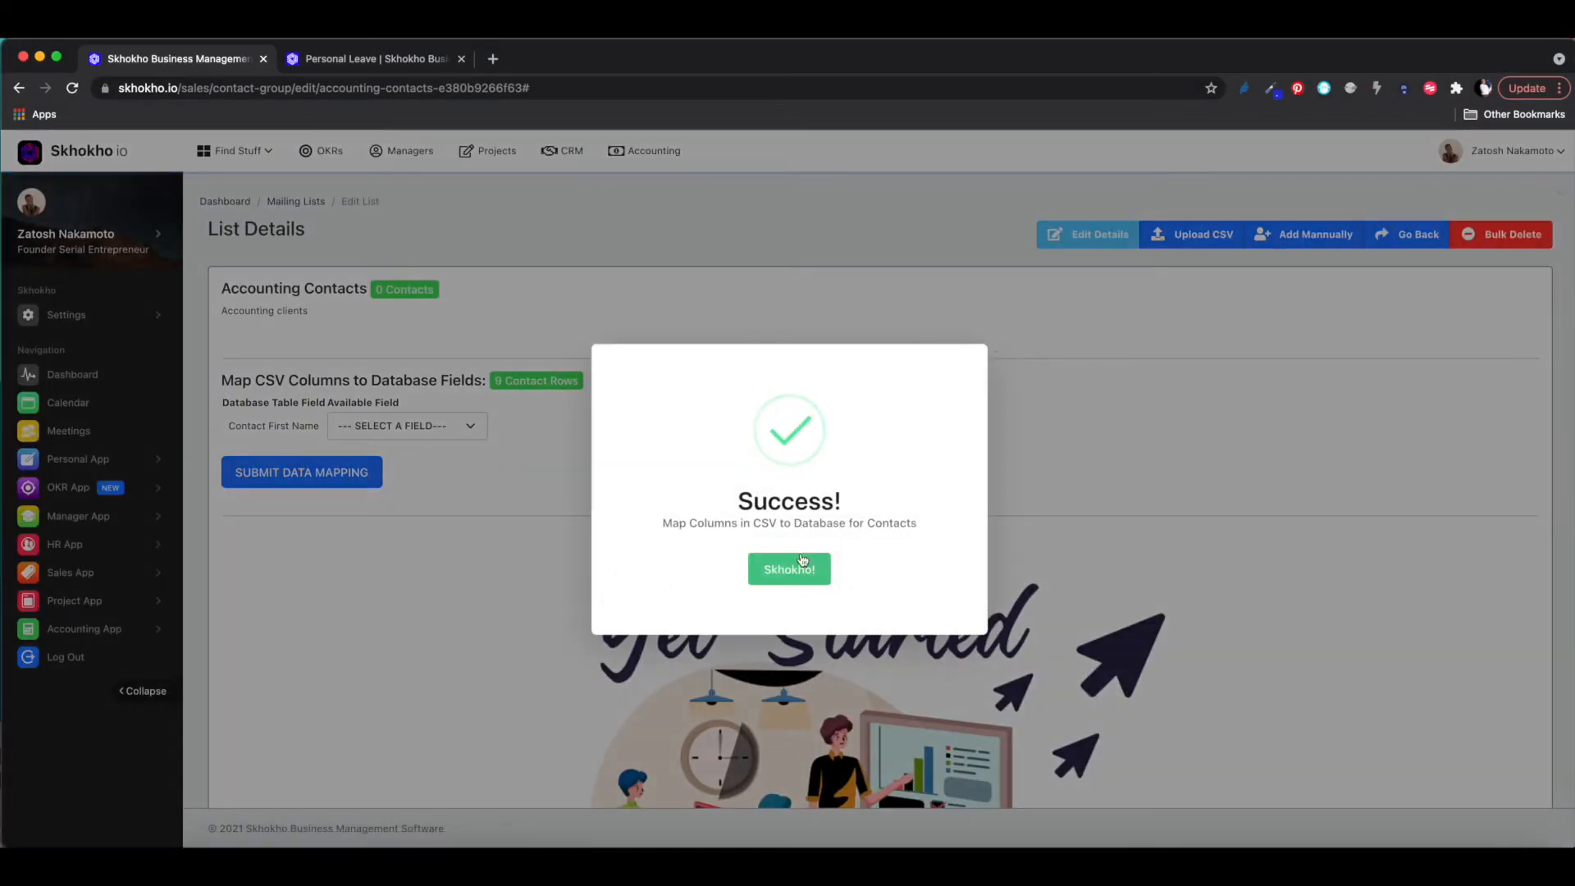
- Map columns to first_name, last_name, NOT APPLICABLE for phone, and email, then submit the mapping
{"action": "left_click", "coordinate": [800, 569]}
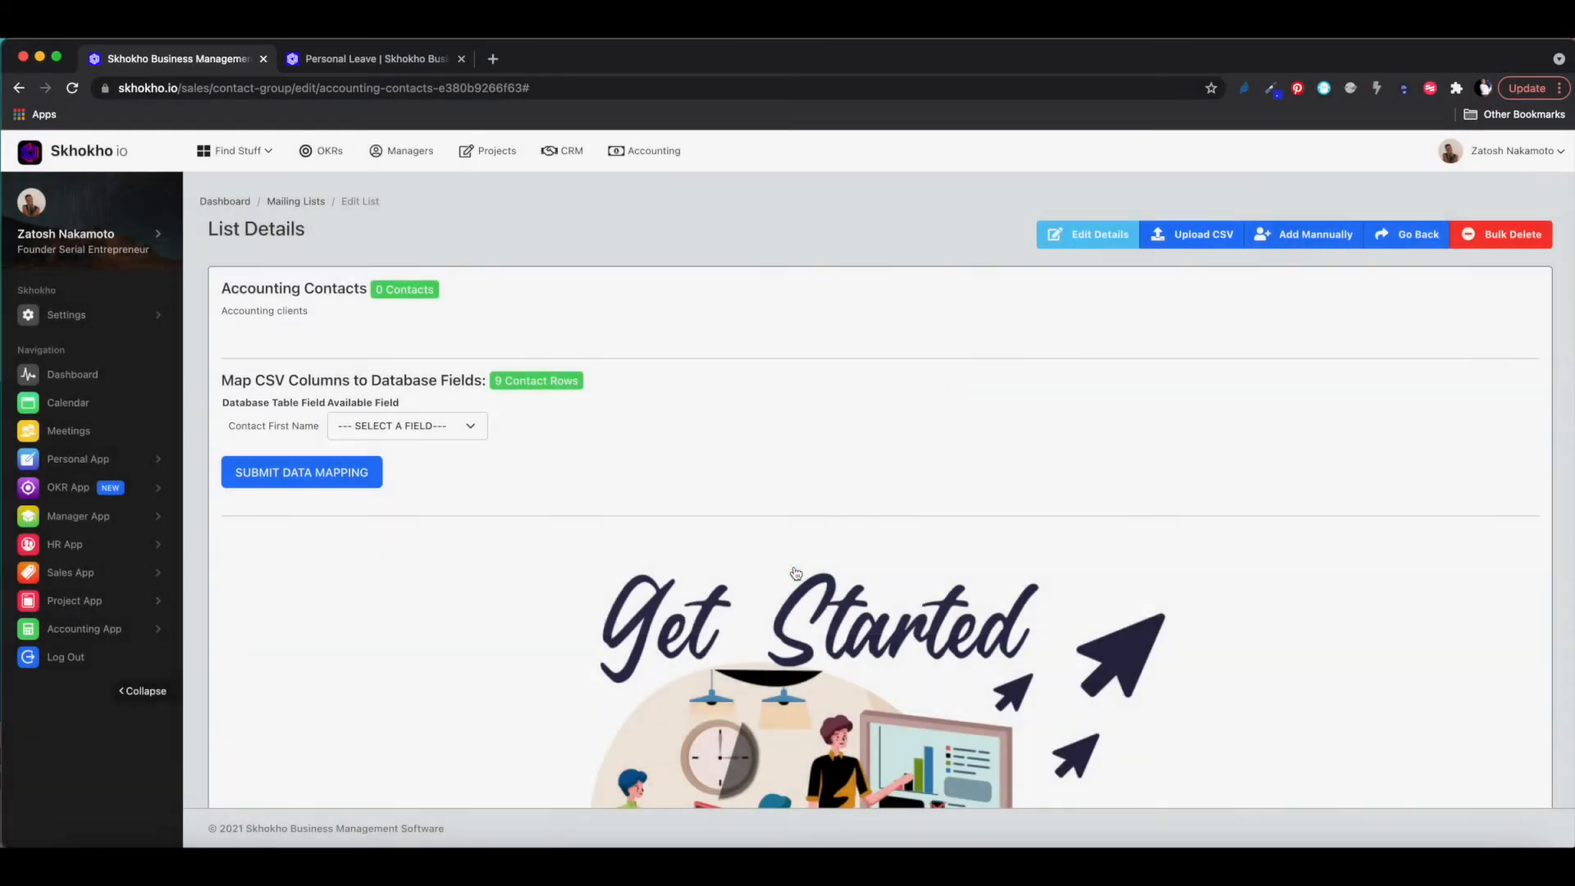
{"action": "left_click", "coordinate": [381, 430]}
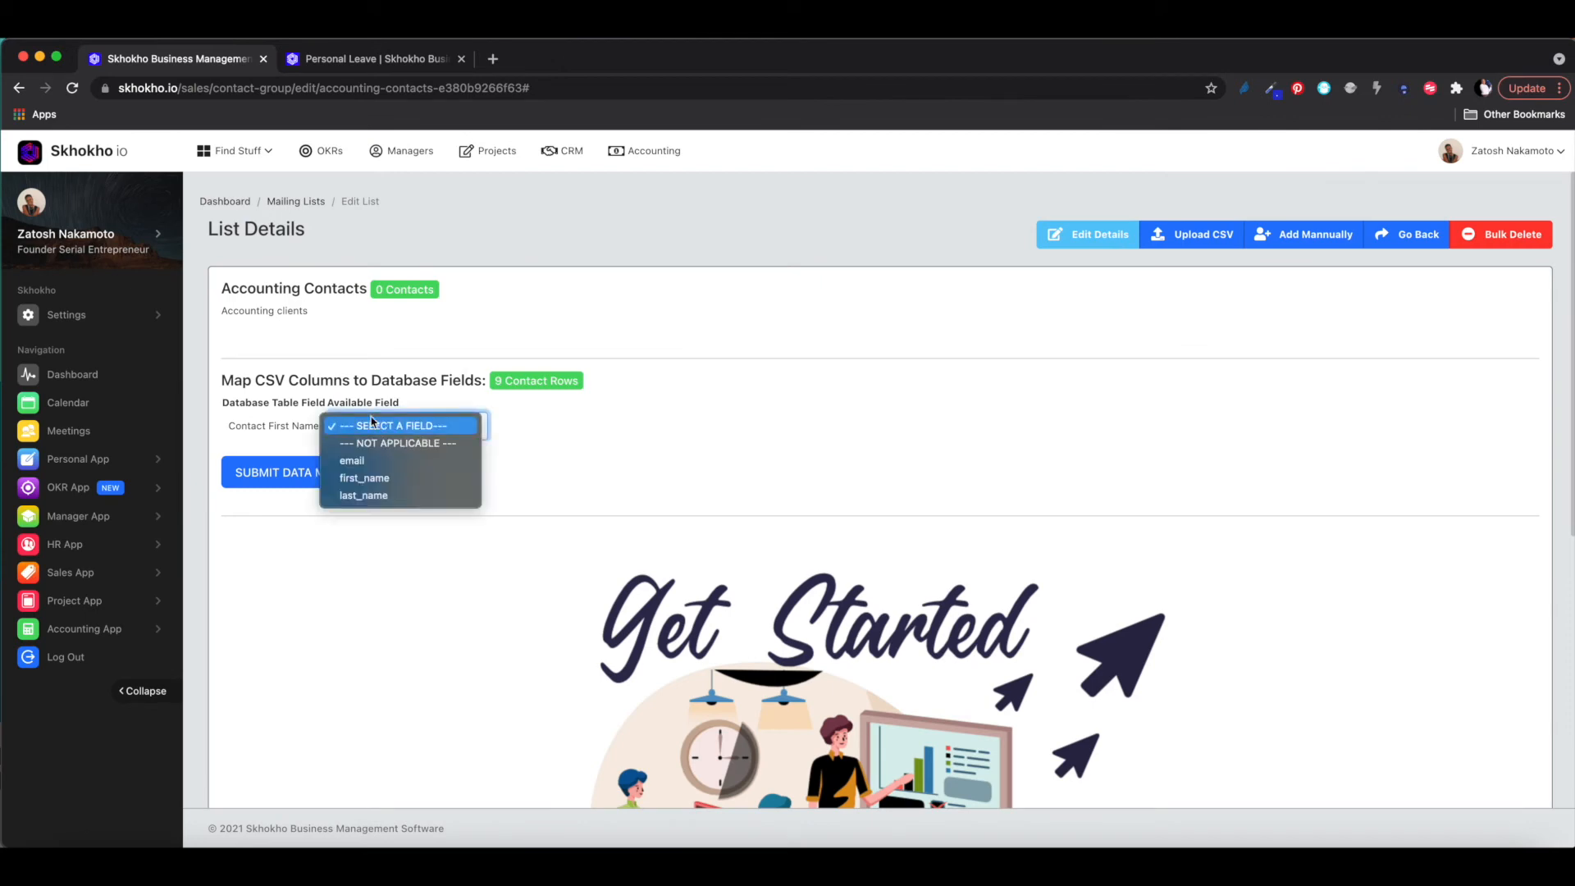
{"action": "left_click", "coordinate": [282, 427]}
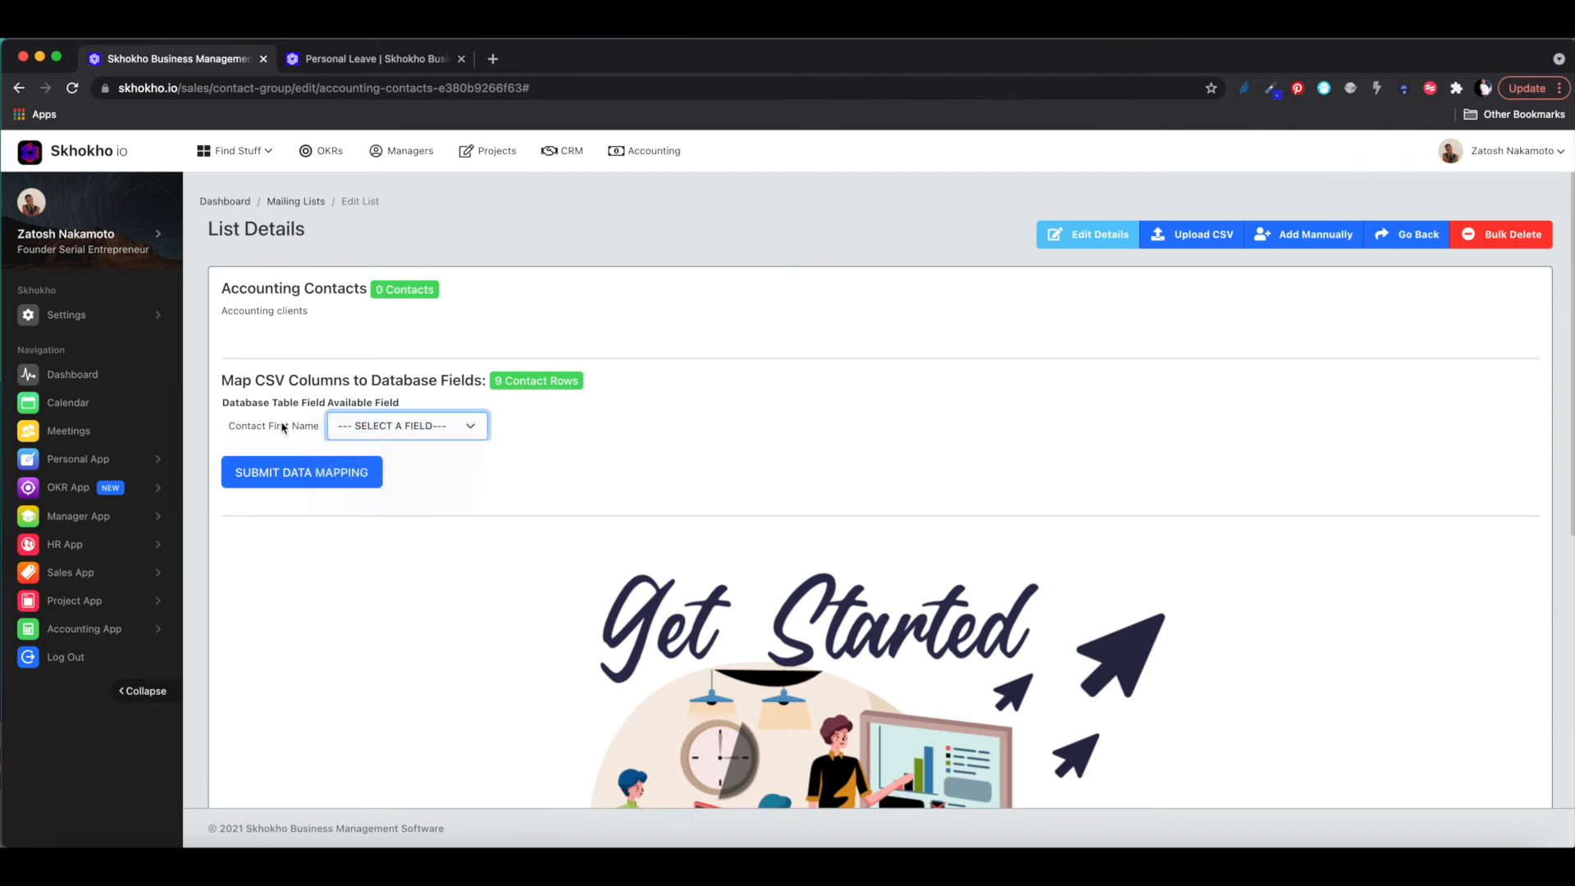
{"action": "left_click", "coordinate": [384, 430]}
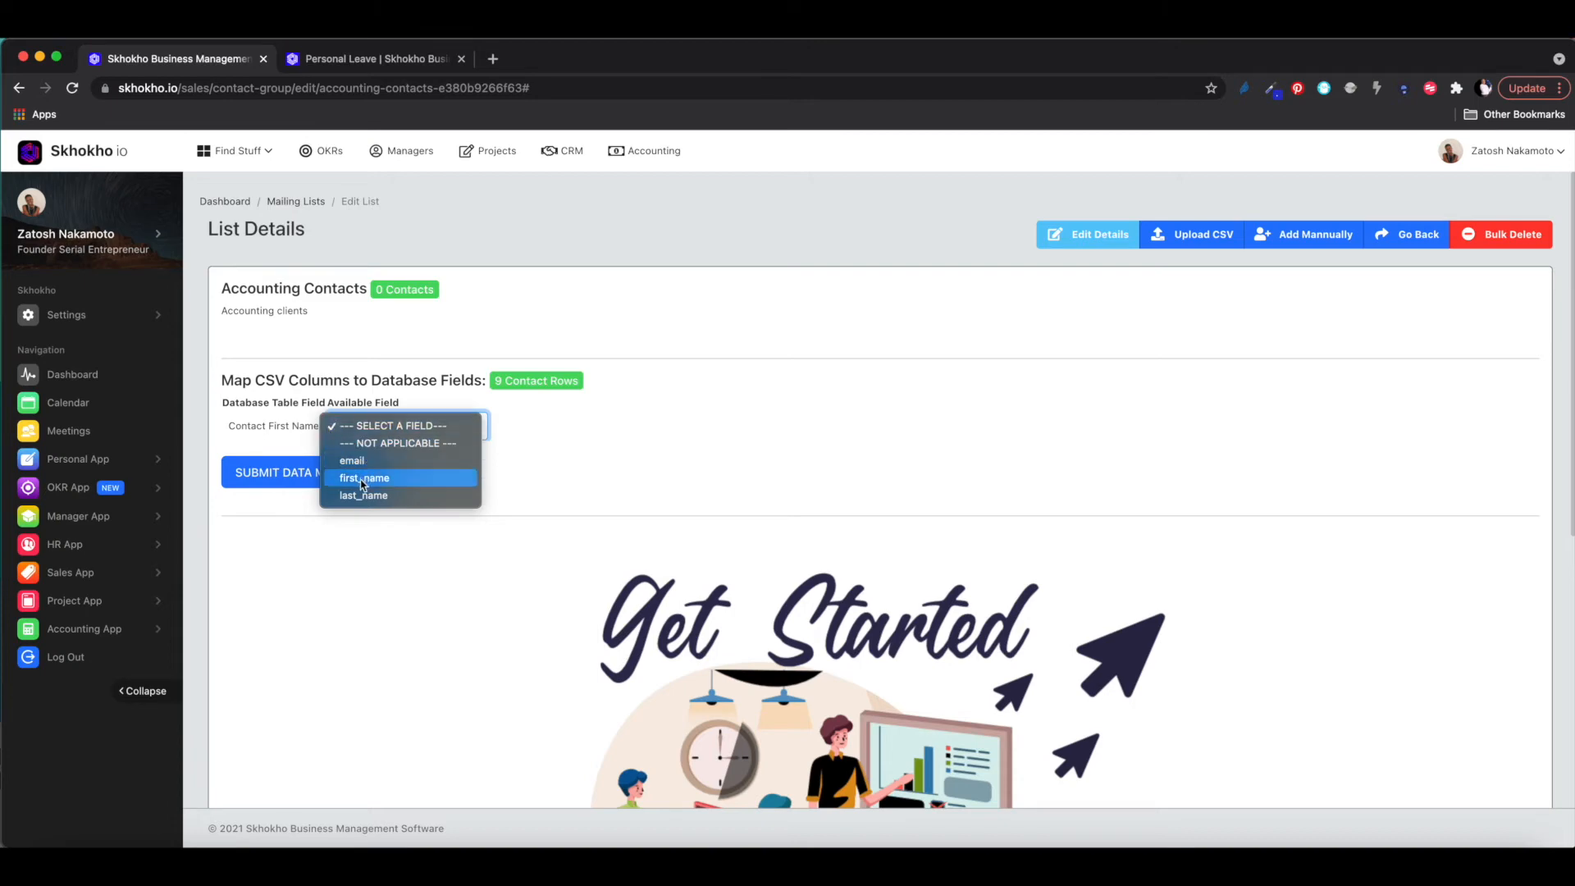
{"action": "left_click", "coordinate": [361, 481]}
{"action": "left_click", "coordinate": [361, 457]}
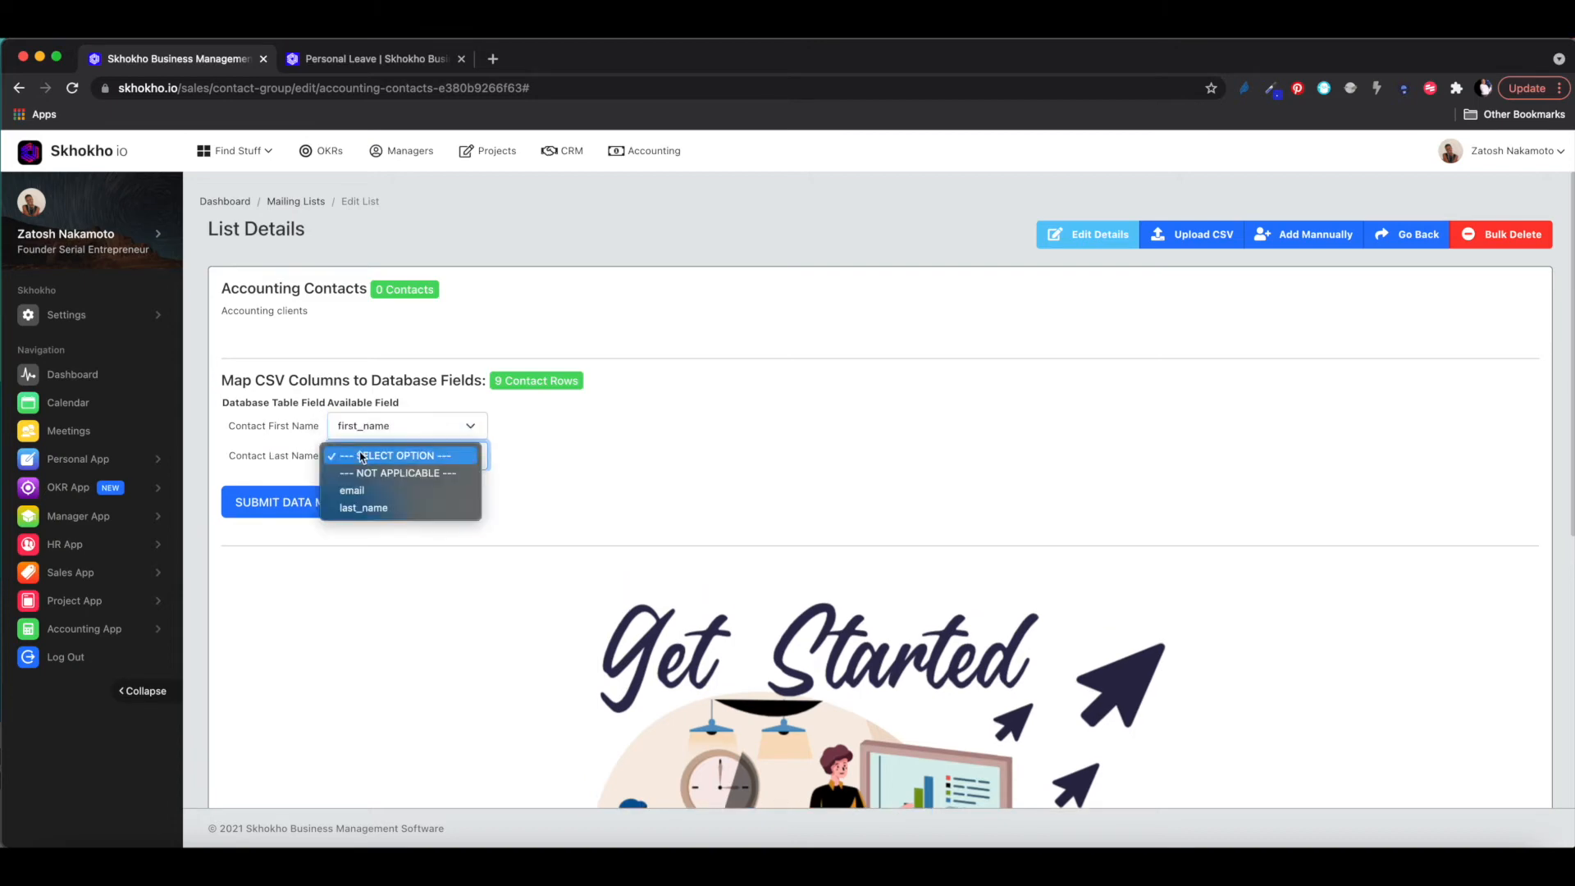
{"action": "left_click", "coordinate": [362, 508]}
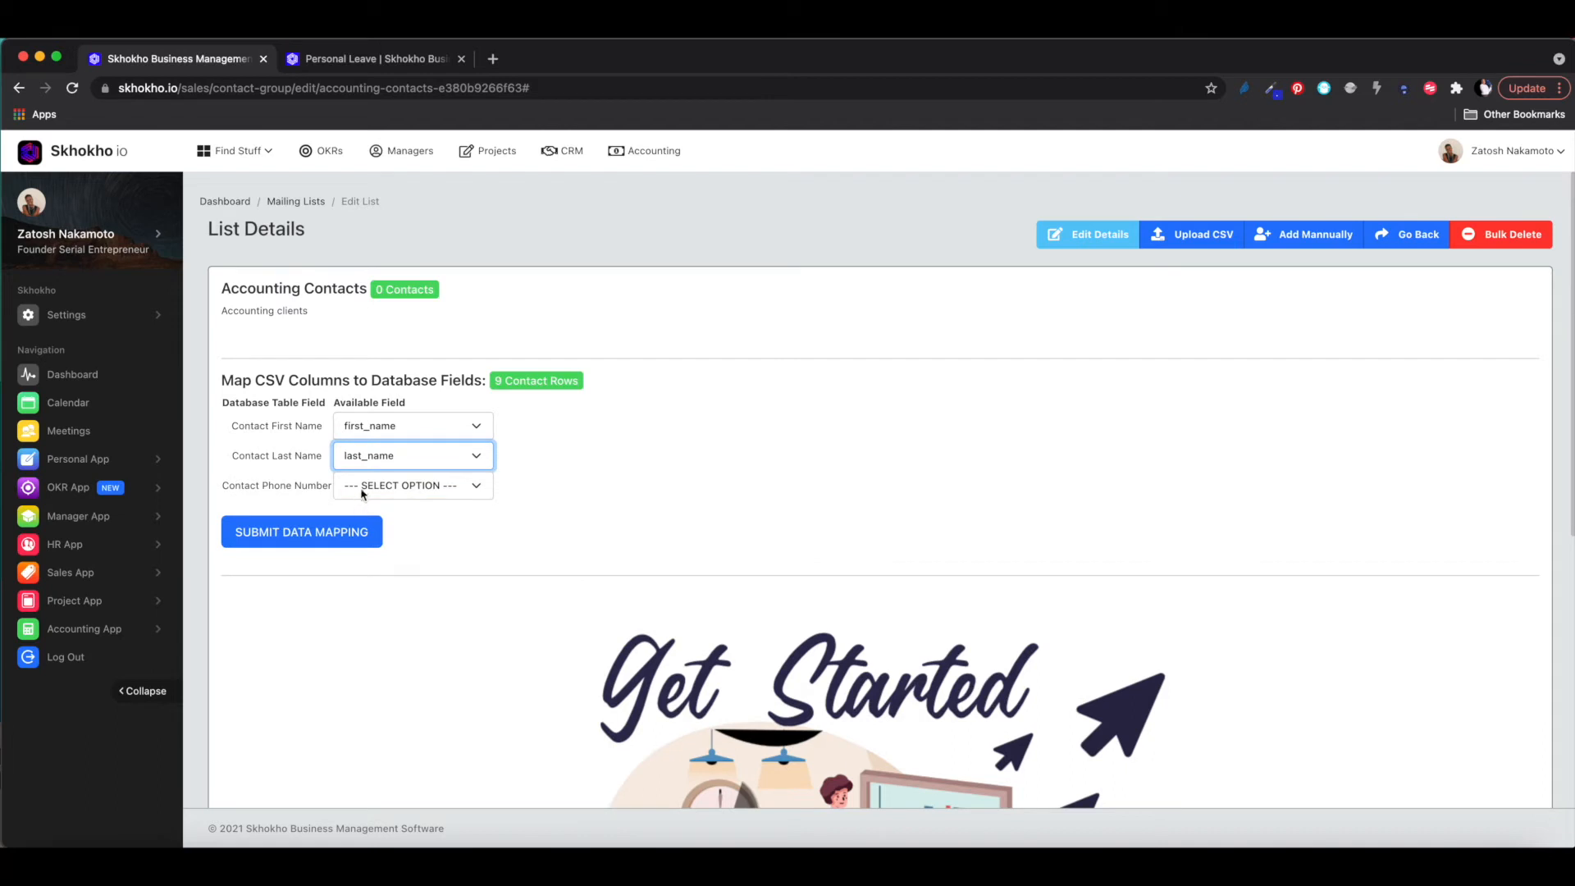
{"action": "left_click", "coordinate": [361, 490]}
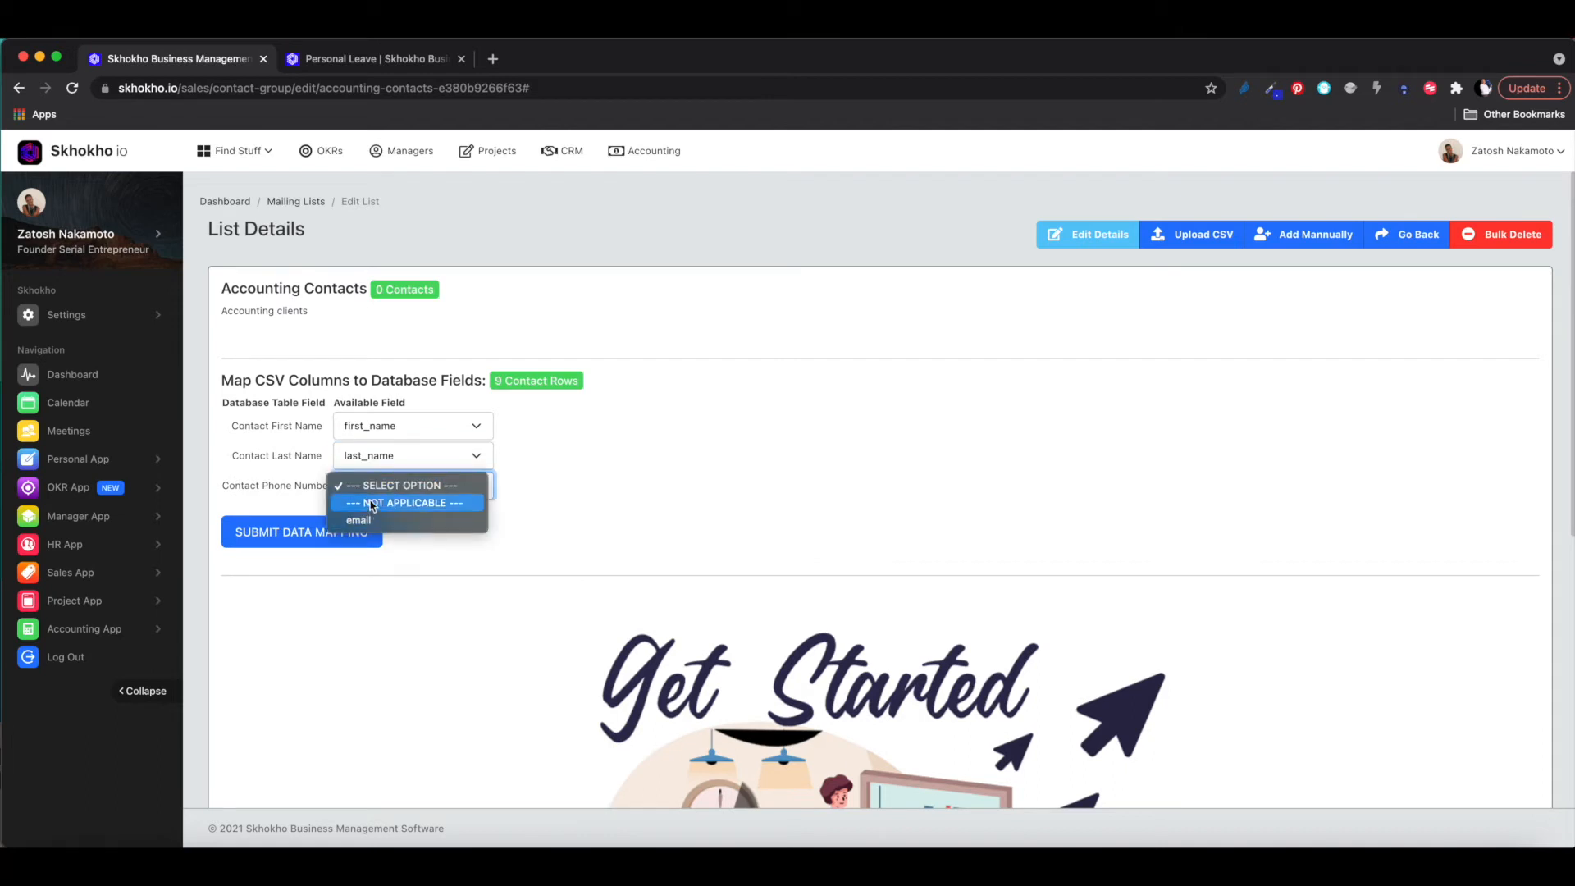
{"action": "left_click", "coordinate": [371, 502]}
{"action": "left_click", "coordinate": [371, 516]}
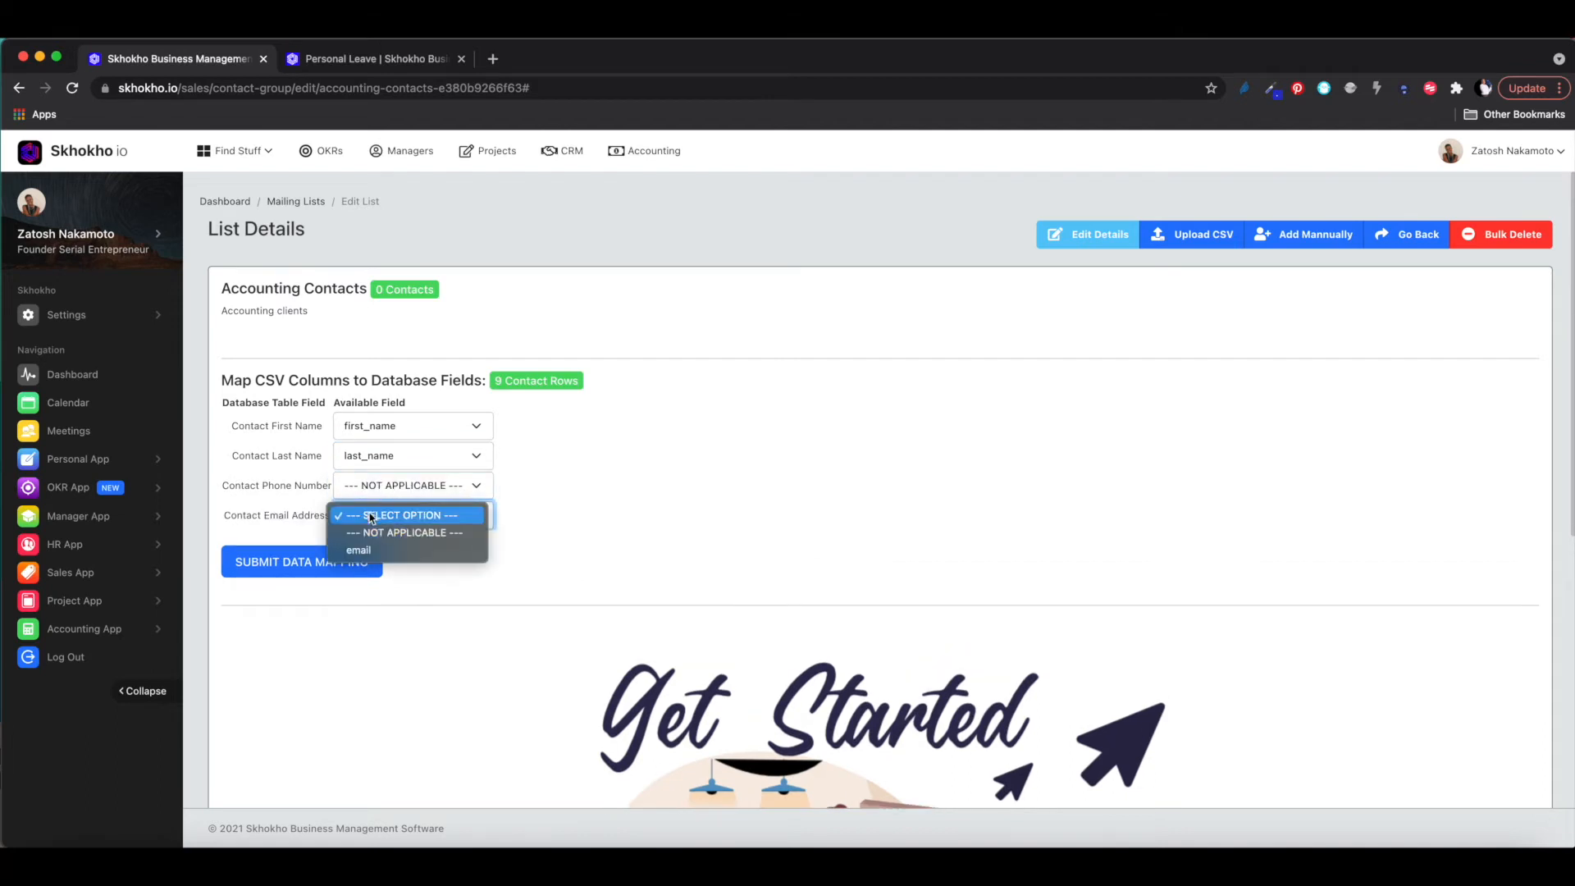
{"action": "left_click", "coordinate": [370, 552]}
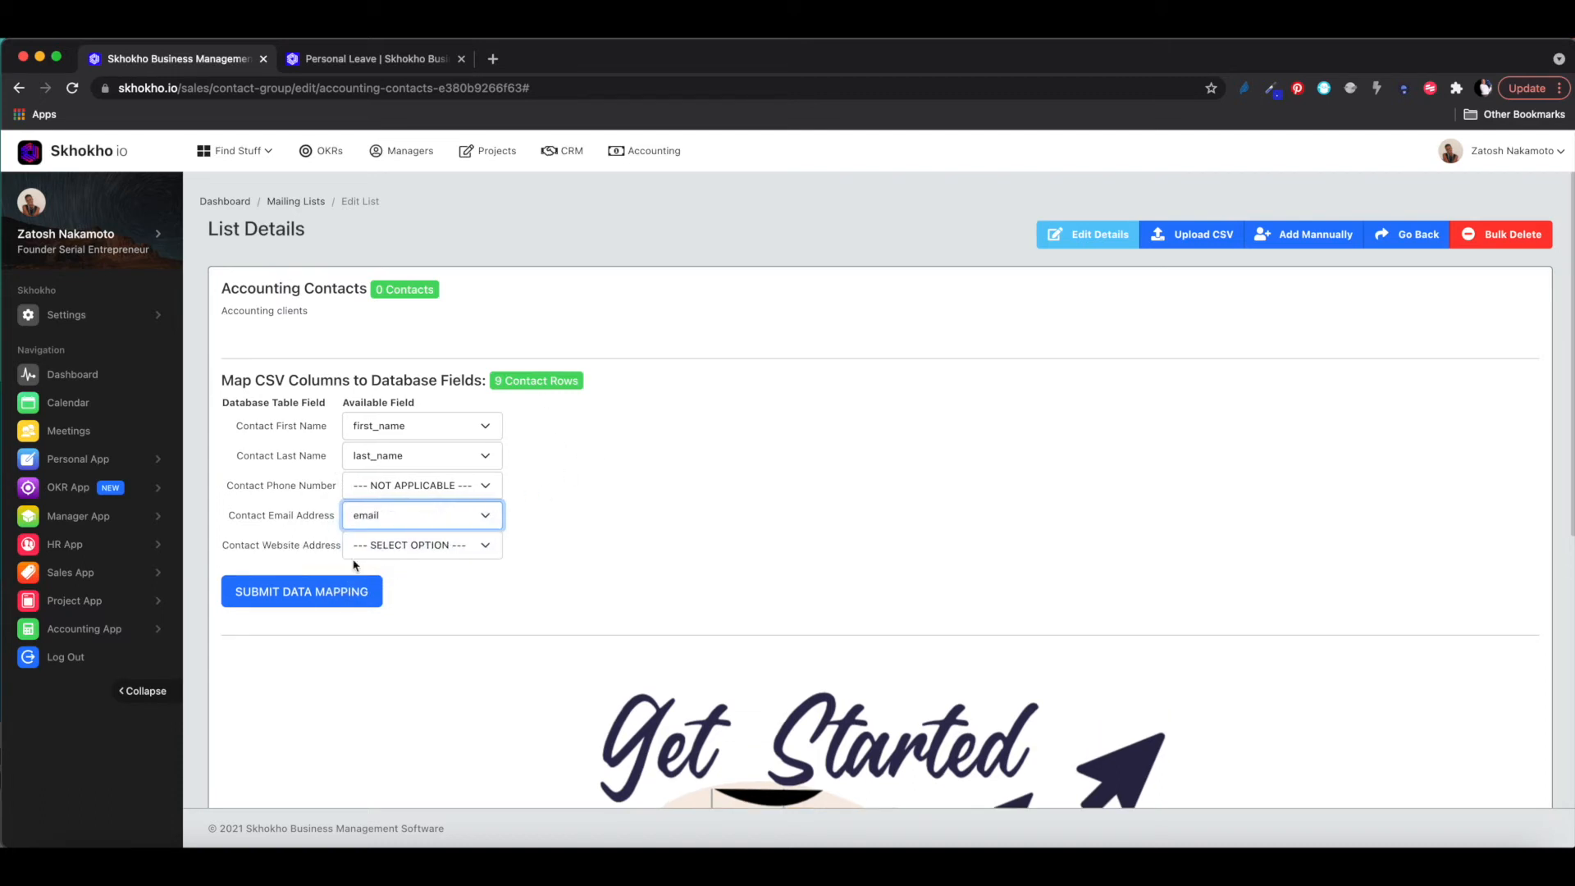
{"action": "left_click", "coordinate": [297, 592]}
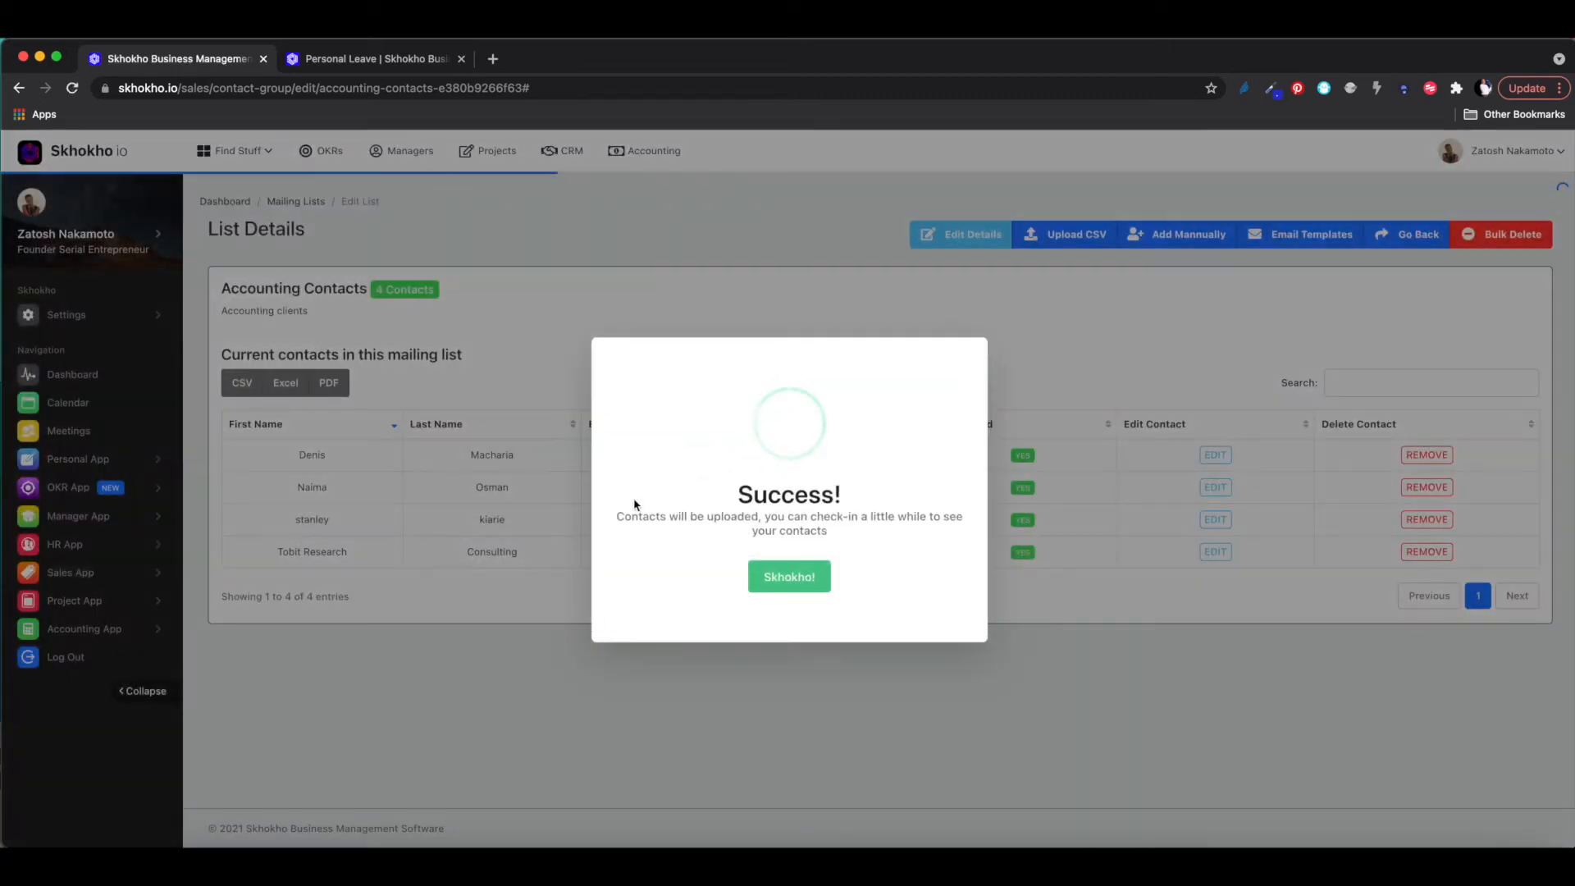
- Dismiss the import message and reload to show all 9 subscribed contacts
{"action": "left_click", "coordinate": [789, 586]}
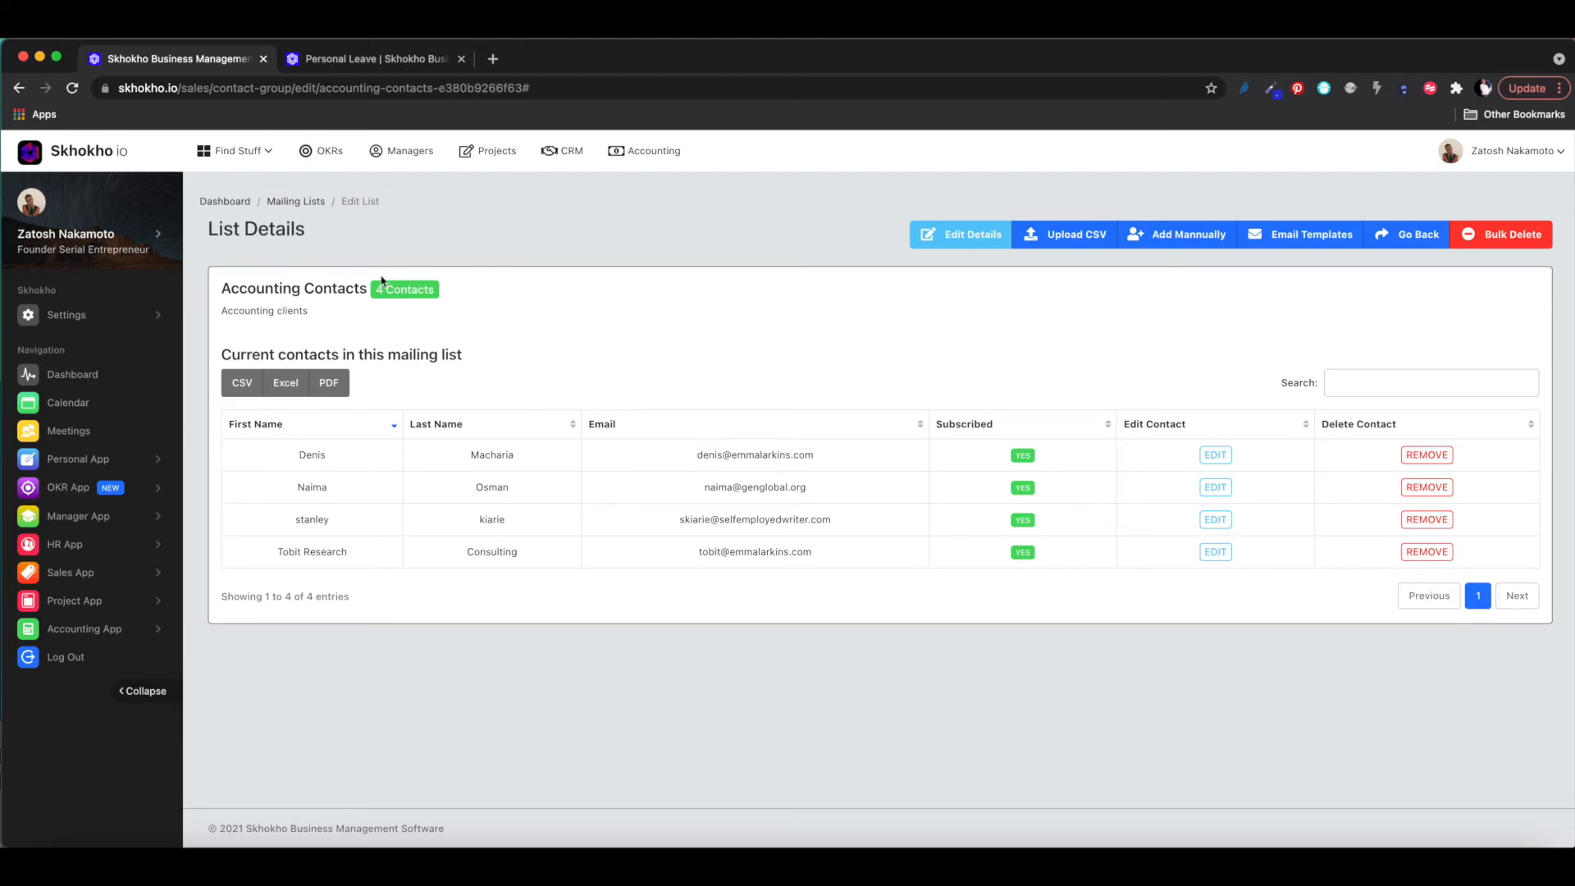
{"action": "left_click", "coordinate": [72, 88]}
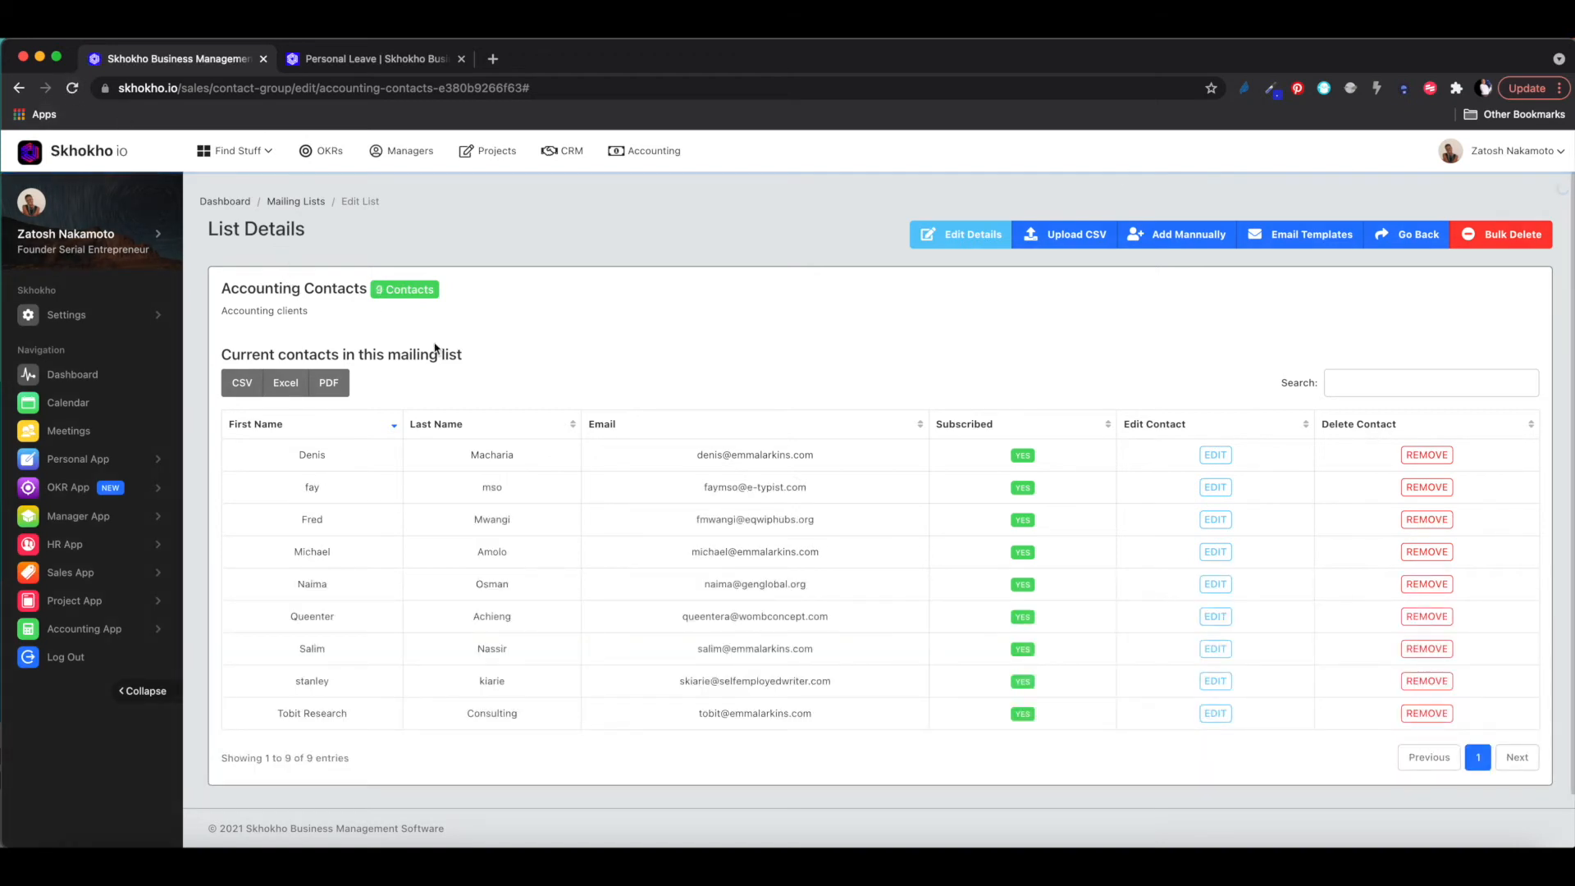
{"action": "scroll", "coordinate": [431, 450], "scroll_direction": "down", "scroll_amount": 1}
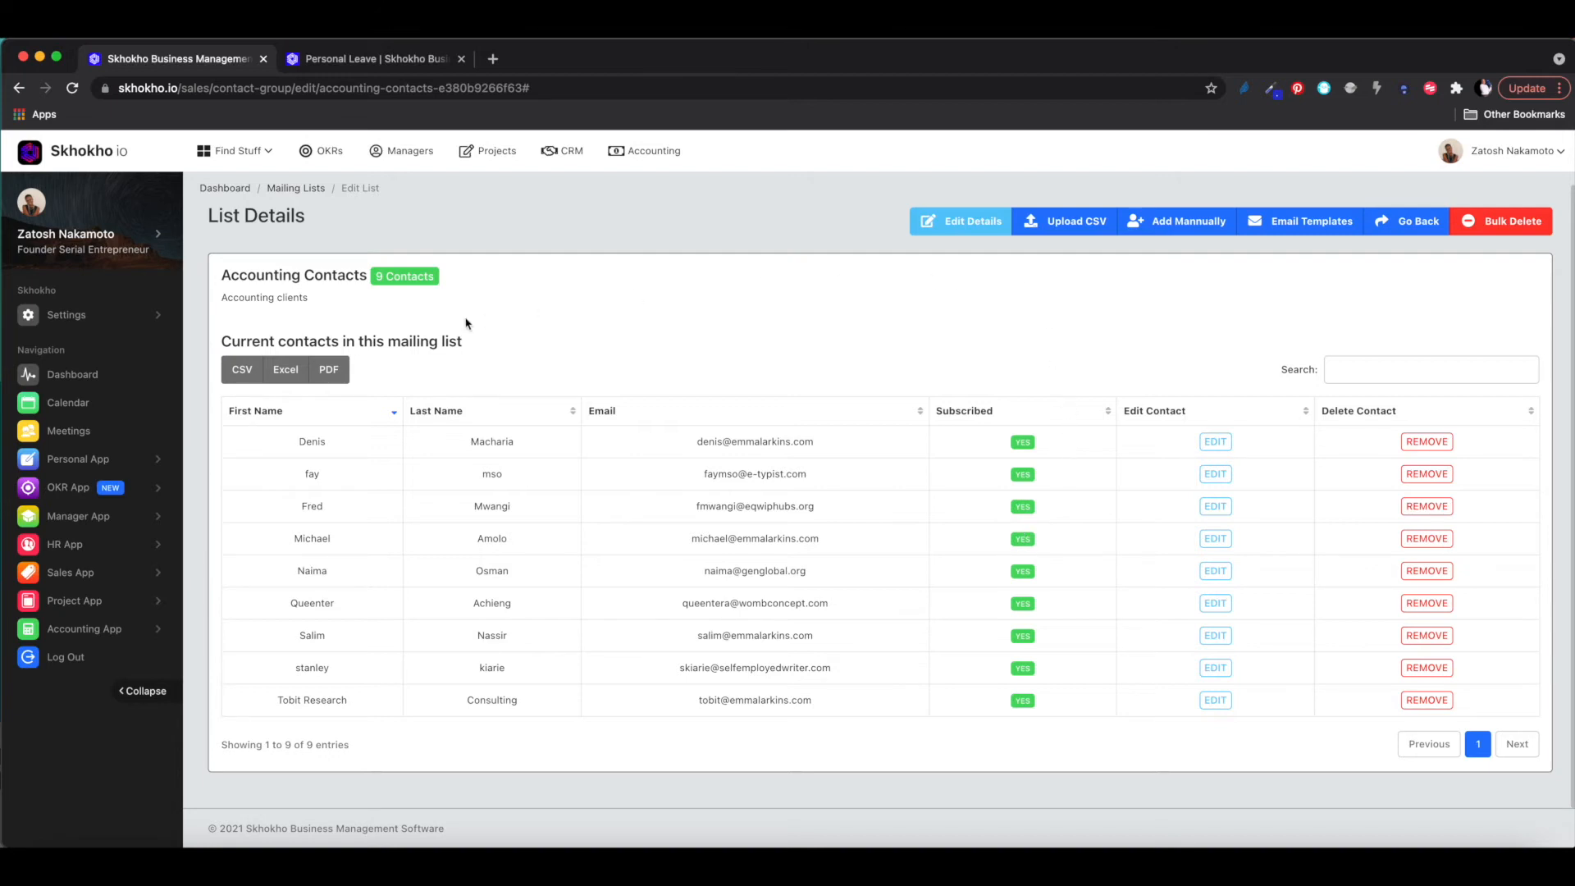
- Start a new email template from the Accounting Contacts list's Email Templates page
{"action": "left_click", "coordinate": [1300, 227]}
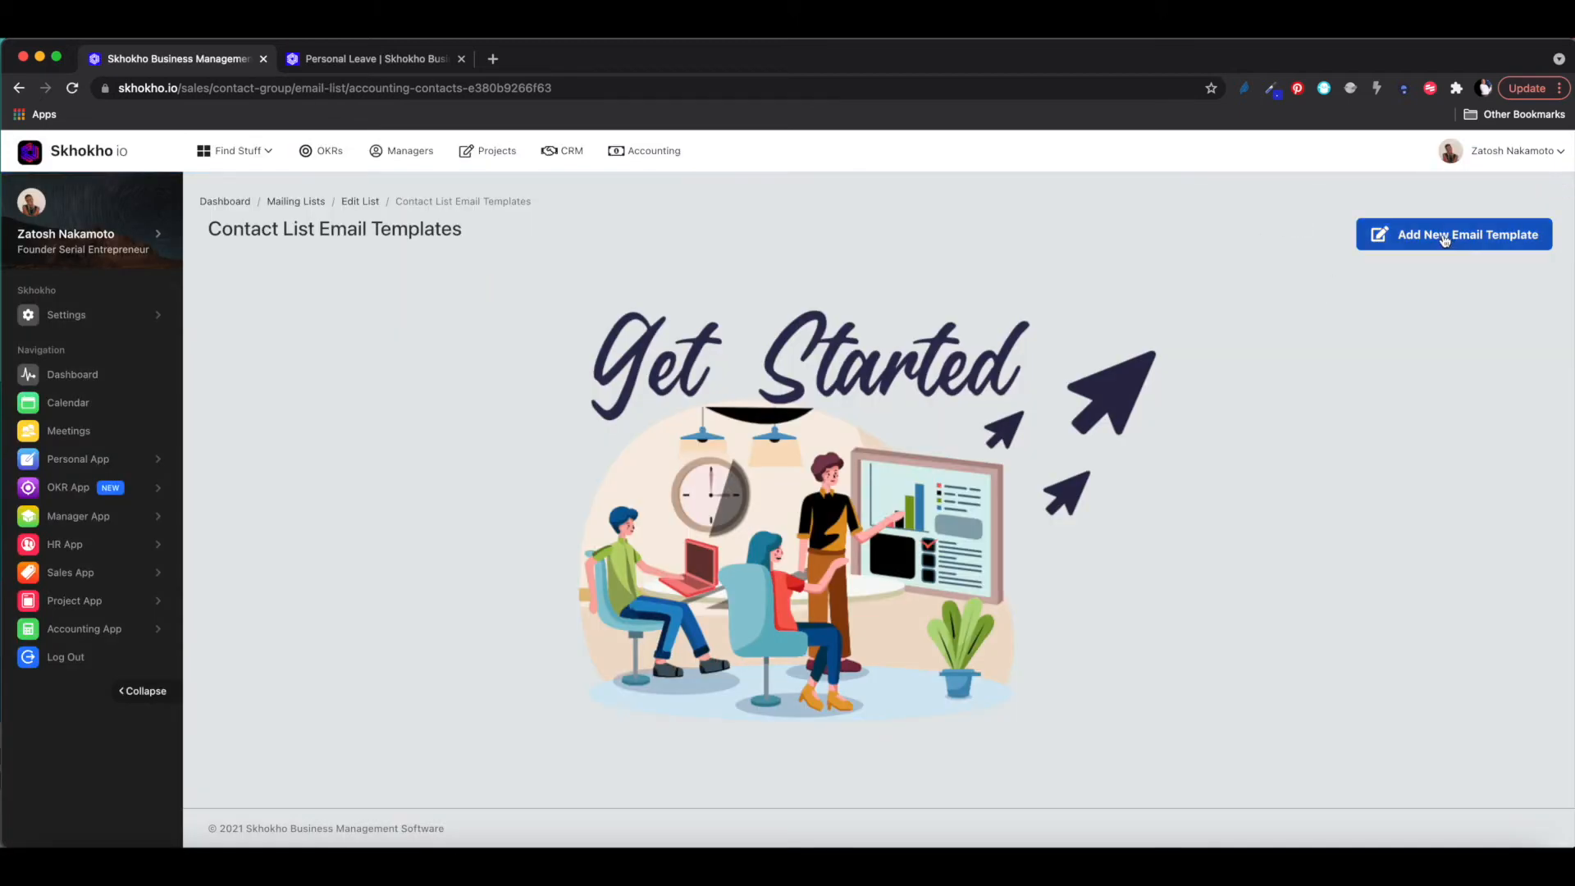
{"action": "left_click", "coordinate": [1443, 238]}
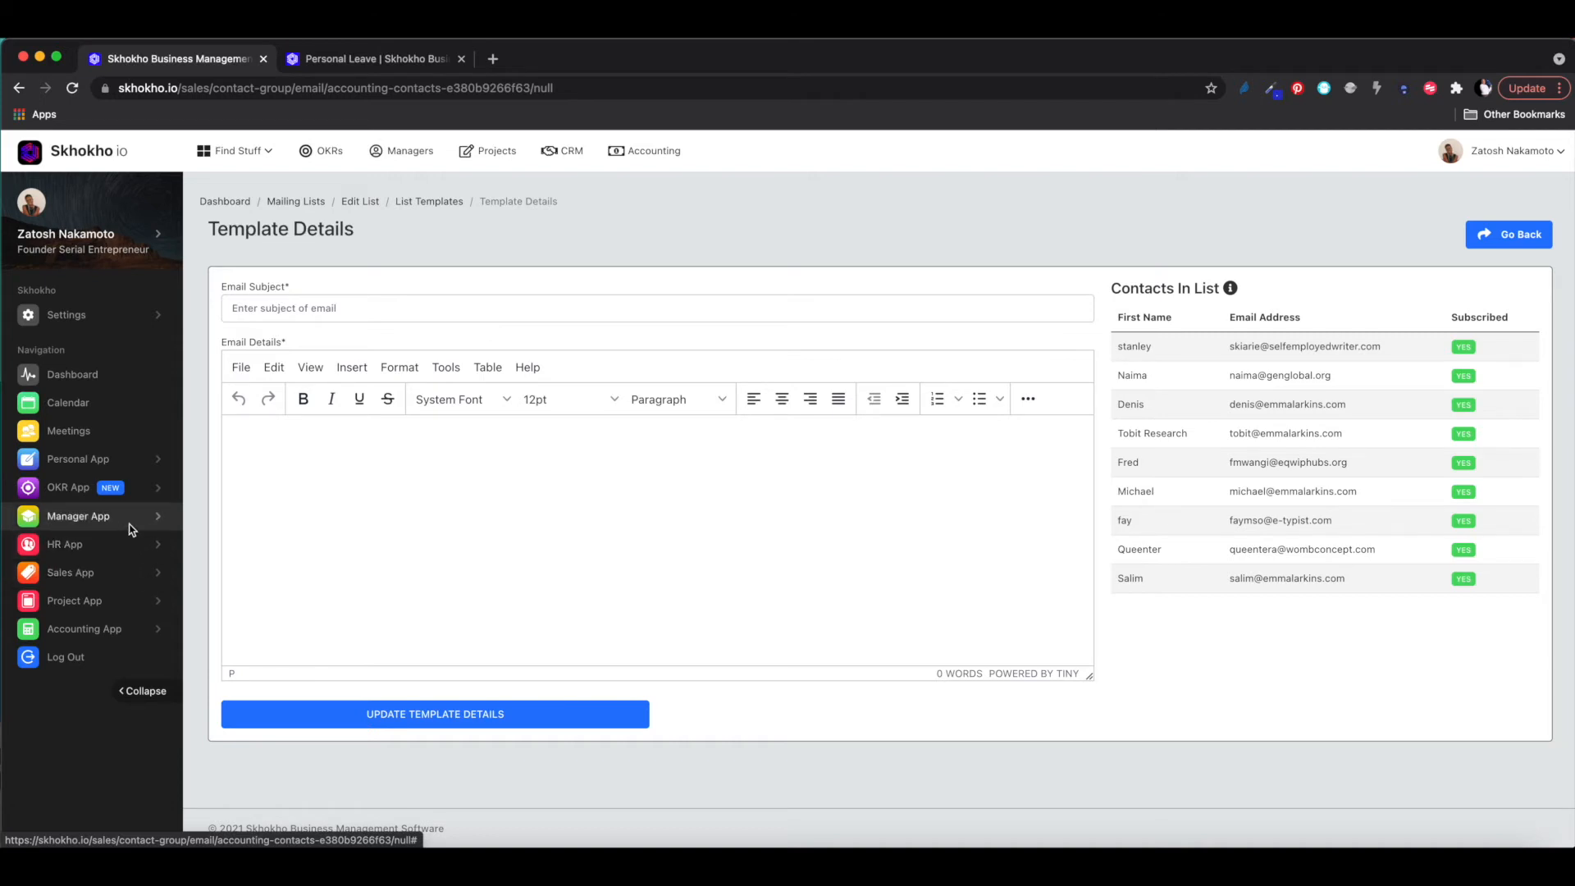
{"action": "left_click", "coordinate": [105, 579]}
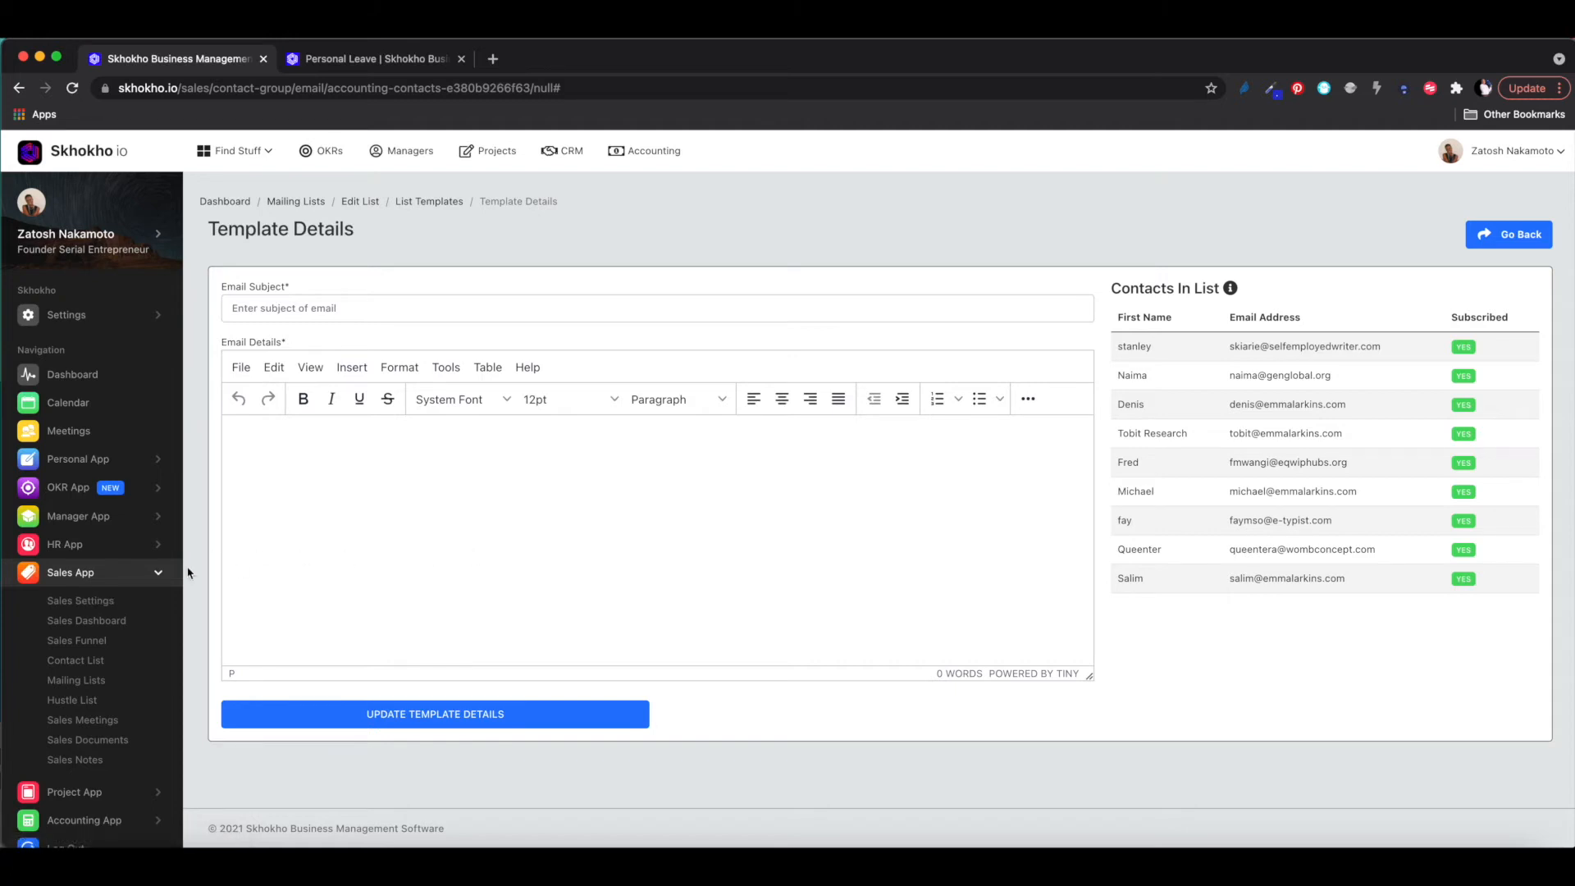
{"action": "left_click", "coordinate": [99, 602]}
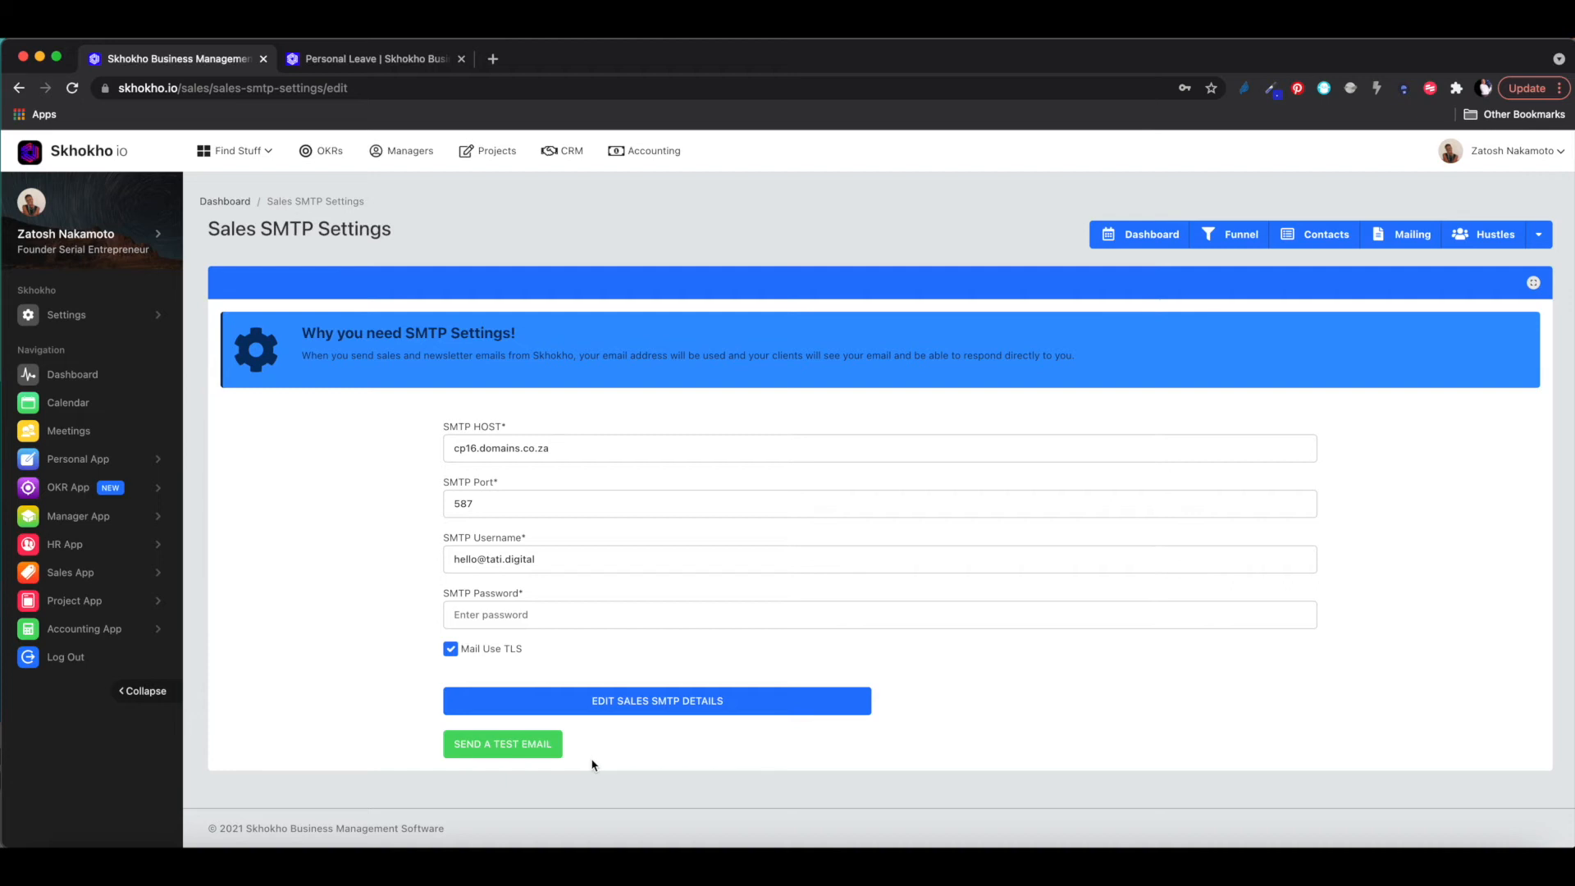
{"action": "left_click", "coordinate": [19, 89]}
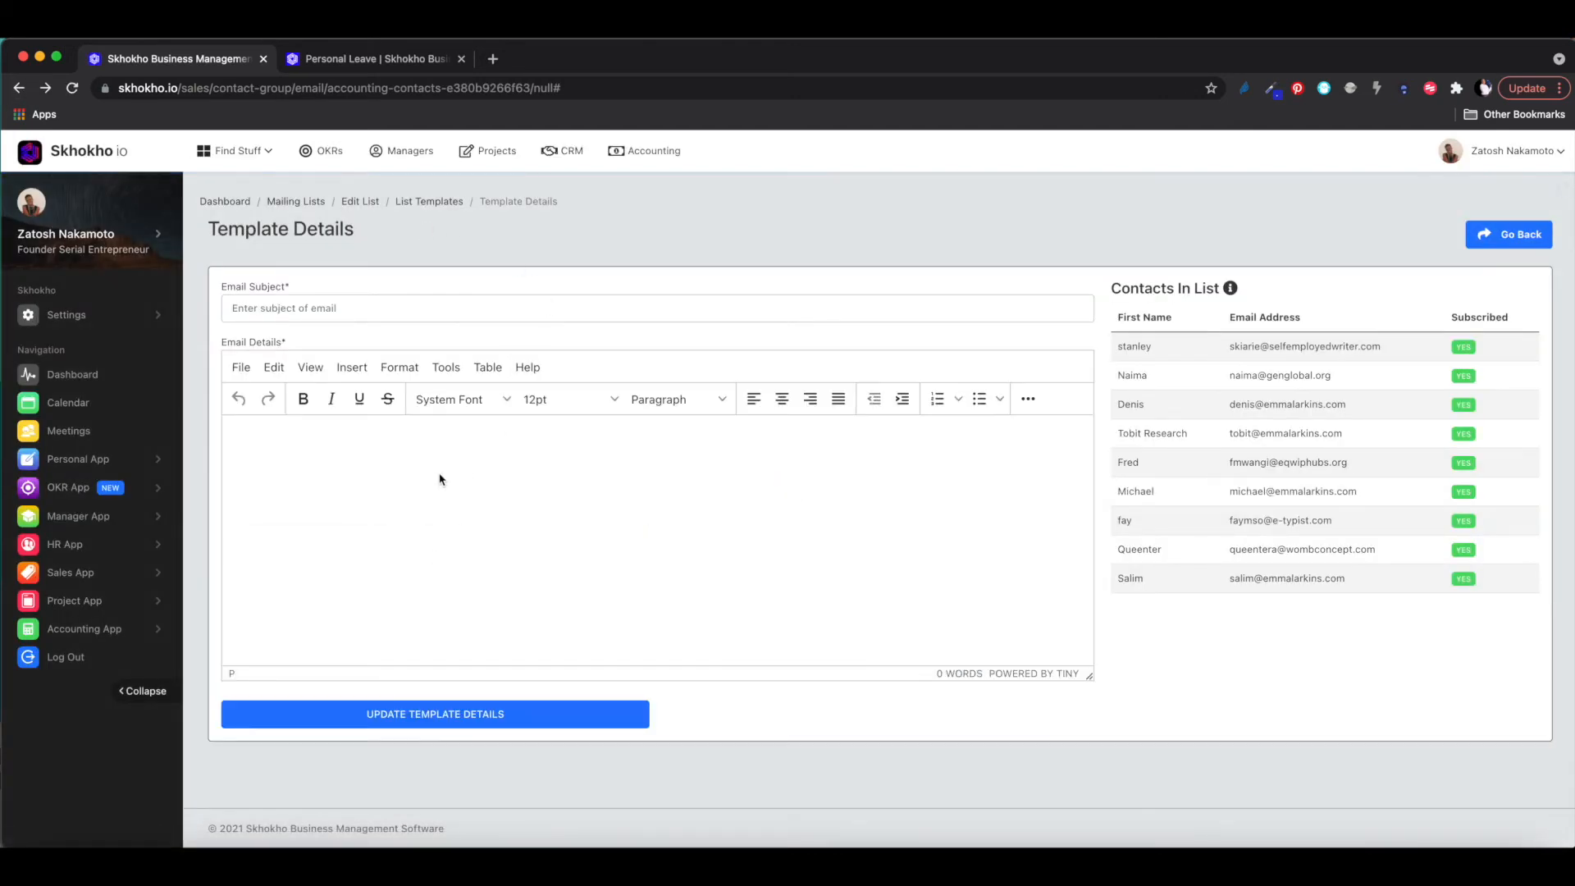
- Give the template the subject 'Test Email' and a first body line of text
{"action": "left_click", "coordinate": [334, 311]}
{"action": "type", "text": "Tes"}
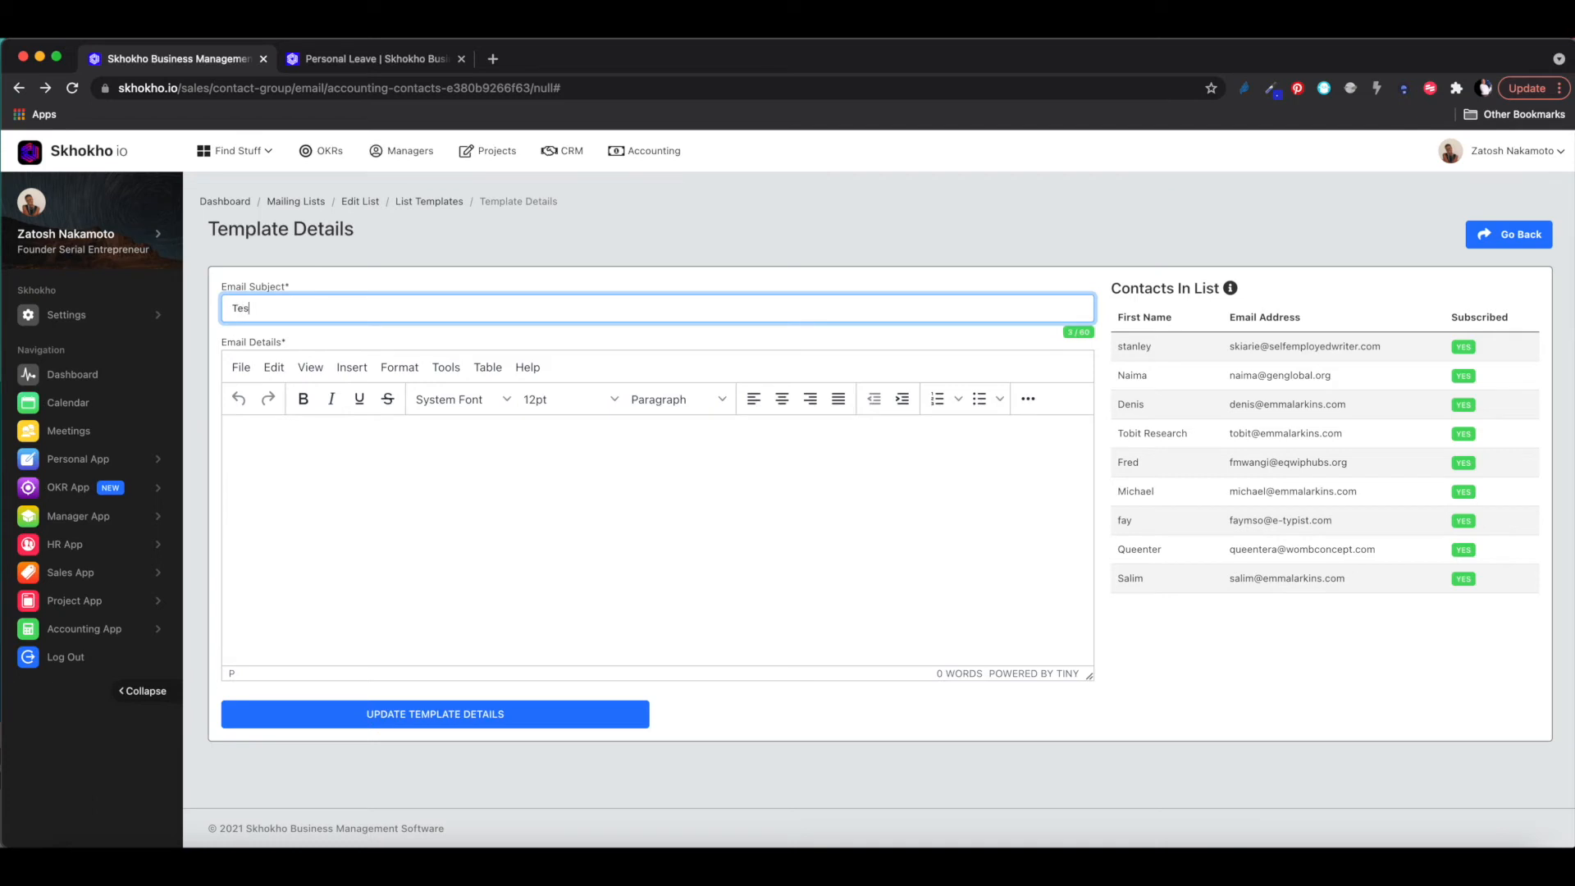
{"action": "type", "text": "t Email"}
{"action": "left_click", "coordinate": [330, 494]}
{"action": "type", "text": "fad b adi fdf dl fd f du flds"}
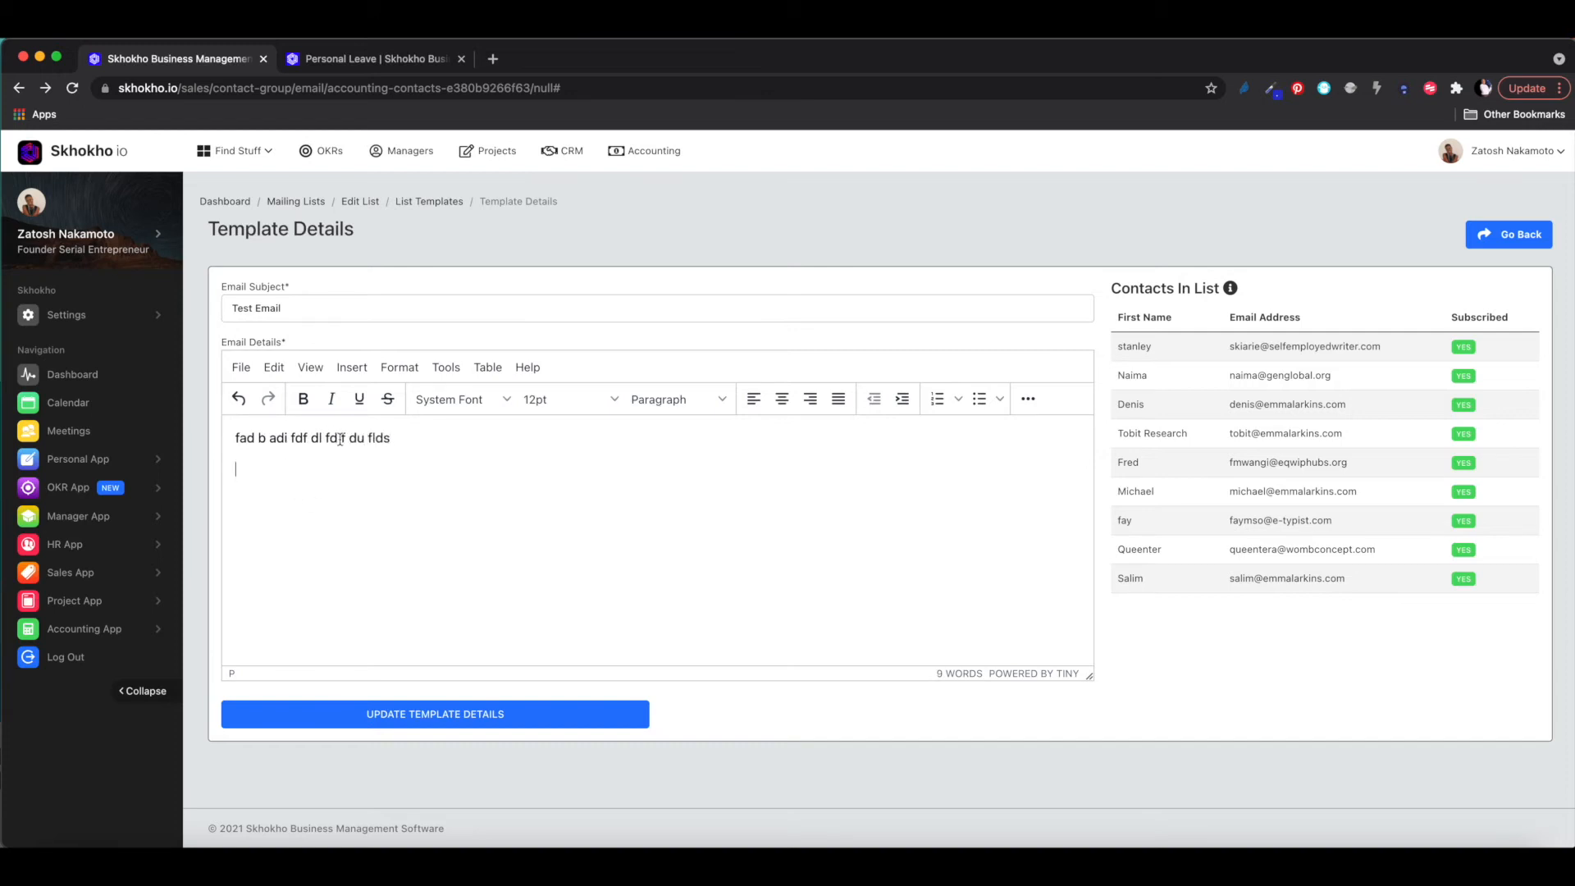
- Format the first body line as Heading 1 and add a plain paragraph below it
{"action": "left_click_drag", "start_coordinate": [403, 446], "coordinate": [224, 443]}
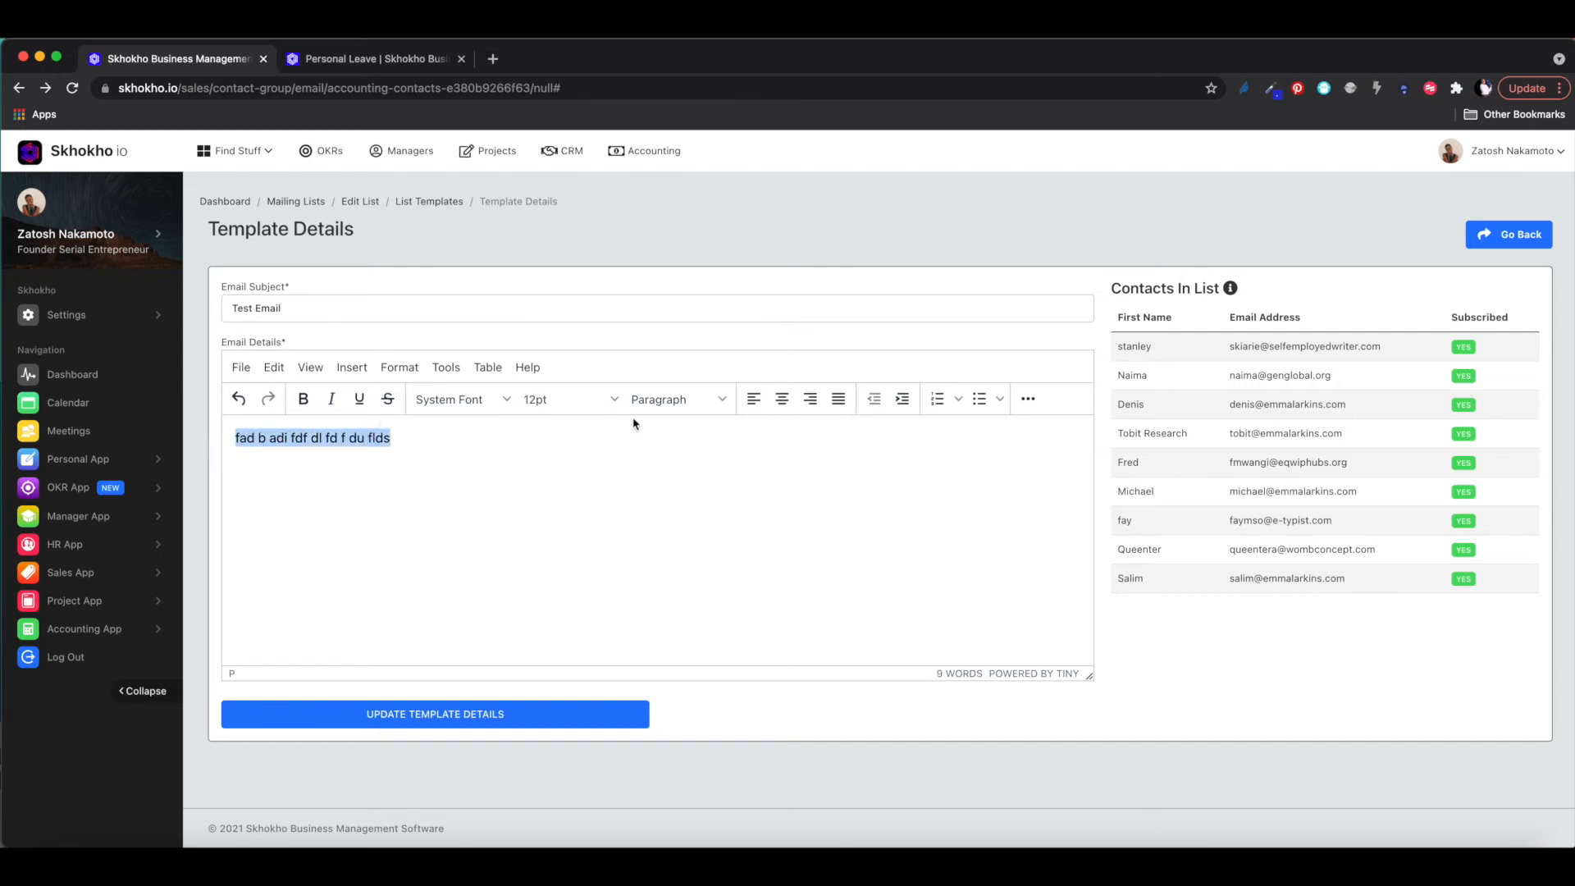
{"action": "left_click", "coordinate": [667, 399]}
{"action": "left_click", "coordinate": [663, 460]}
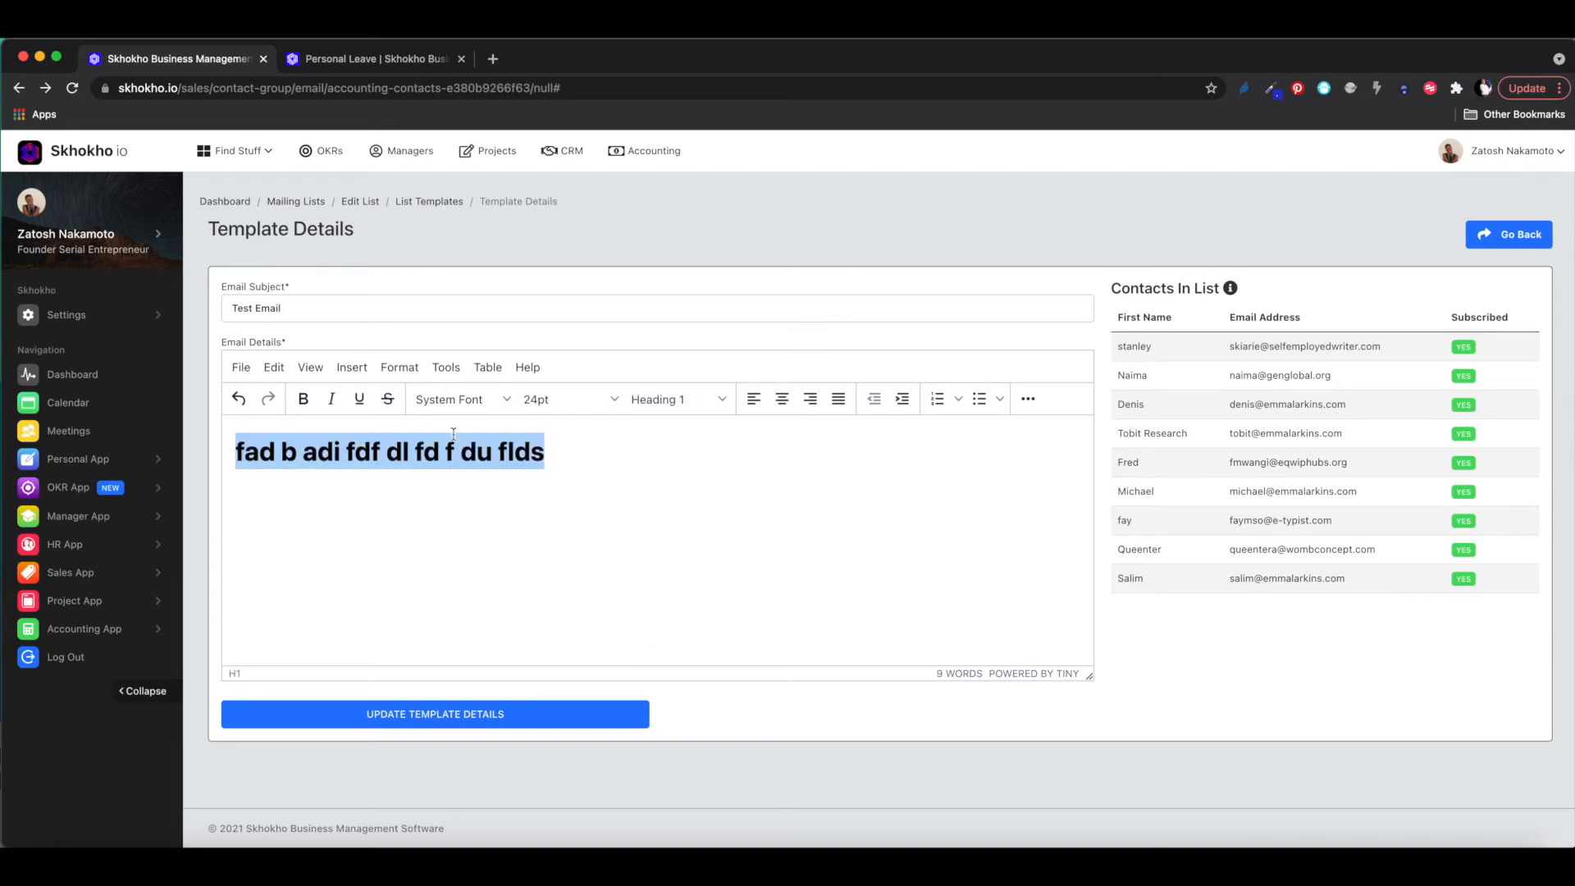
{"action": "left_click", "coordinate": [566, 464]}
{"action": "key", "text": "Return"}
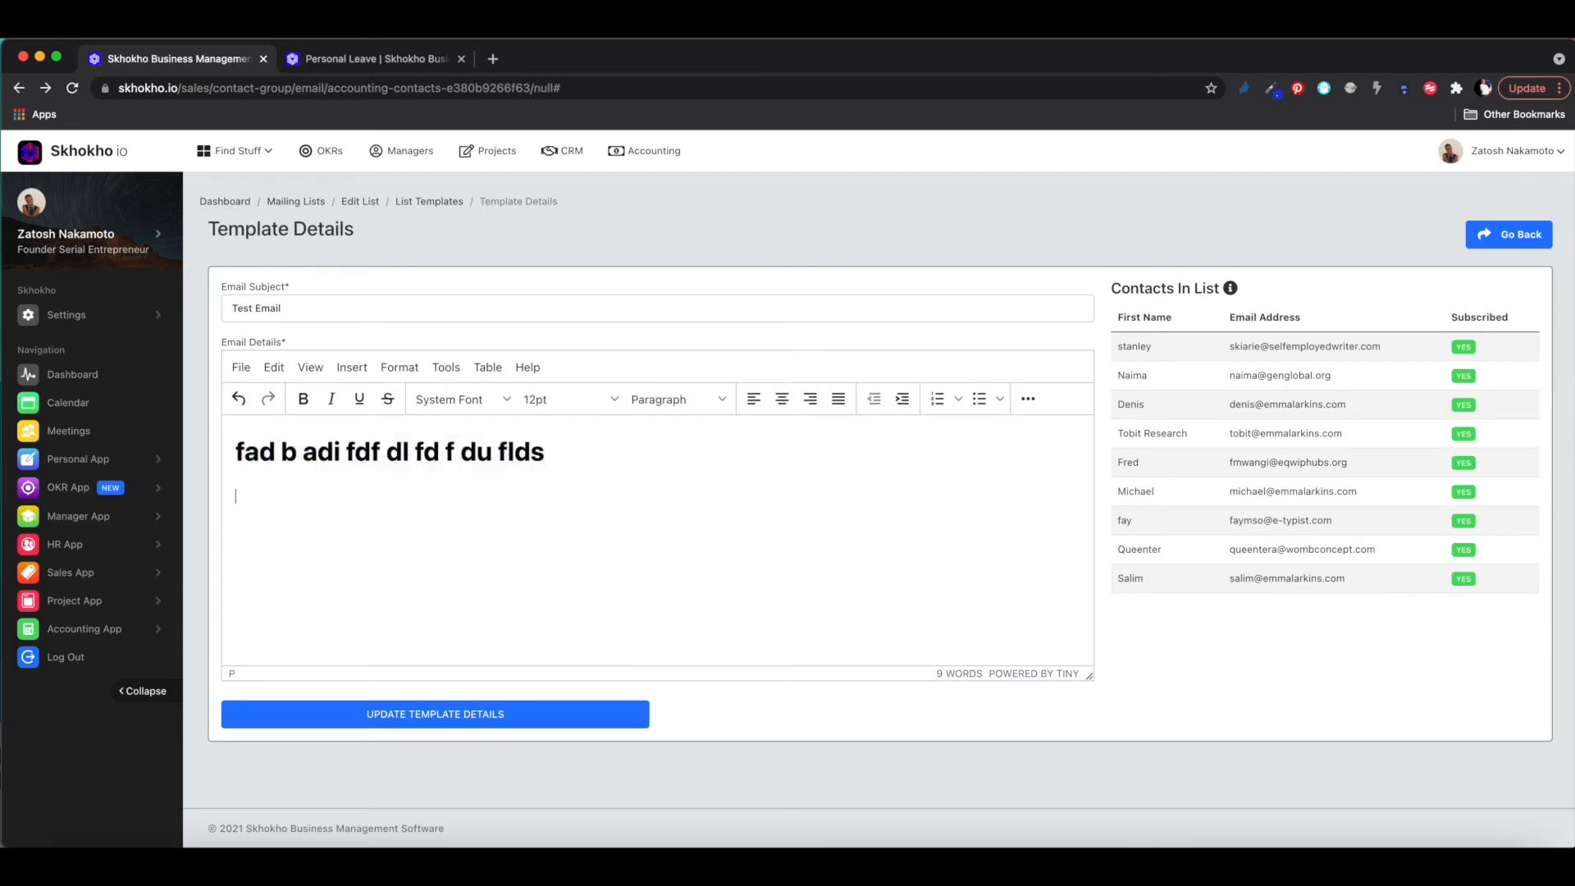
{"action": "type", "text": ";jfhdy ifid if d fyd flyd l s"}
{"action": "left_click", "coordinate": [492, 58]}
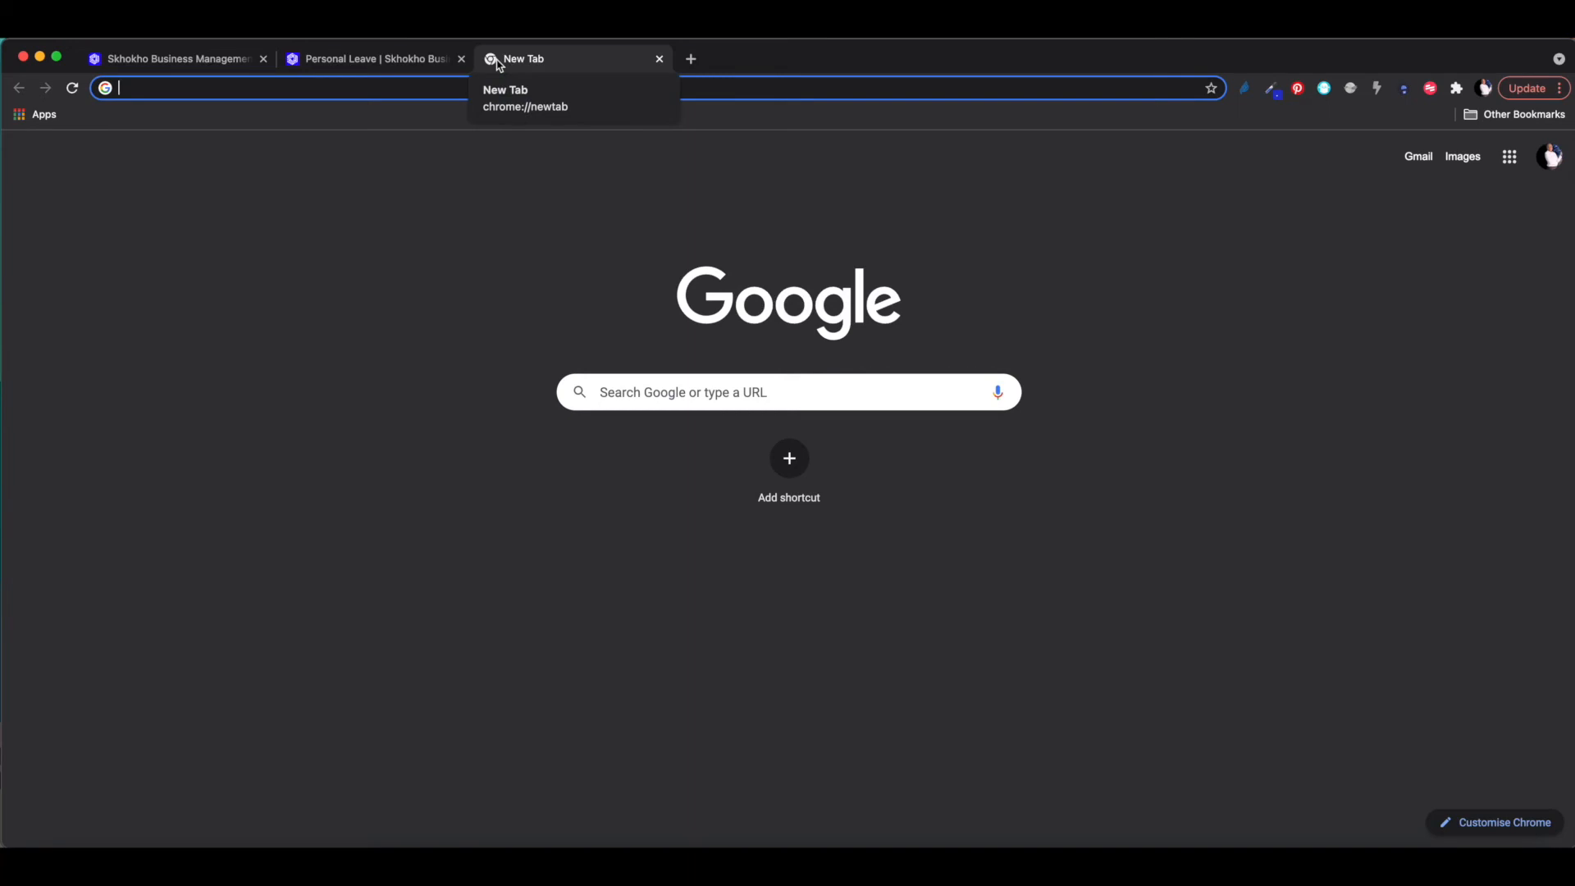
- Search Google for 'soccer player' and open the Lionel Messi result
{"action": "type", "text": "socc"}
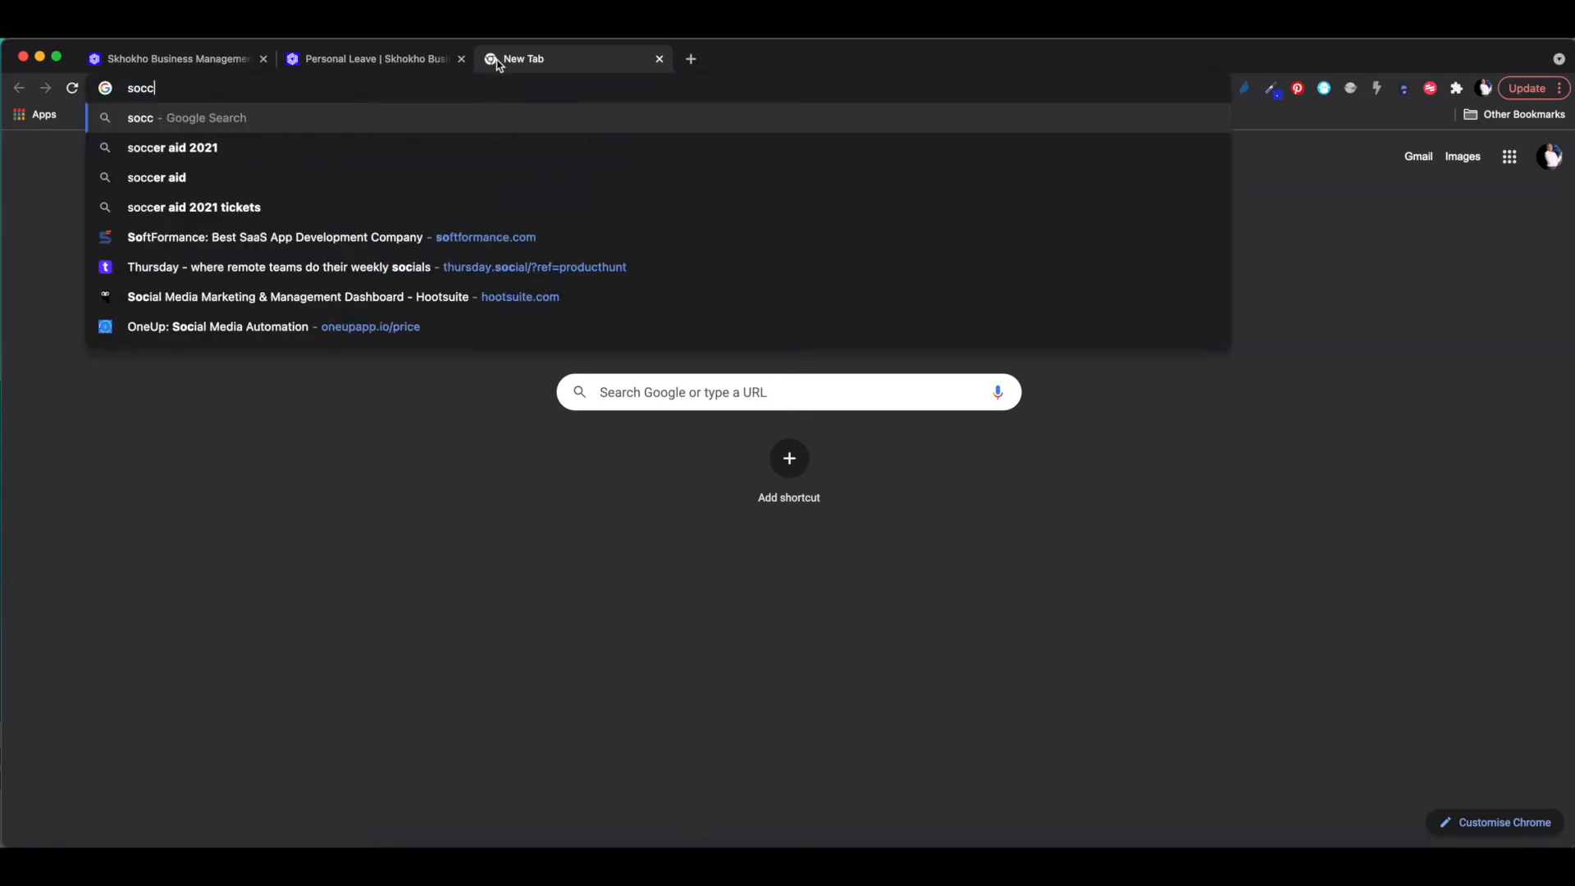
{"action": "type", "text": "er plac"}
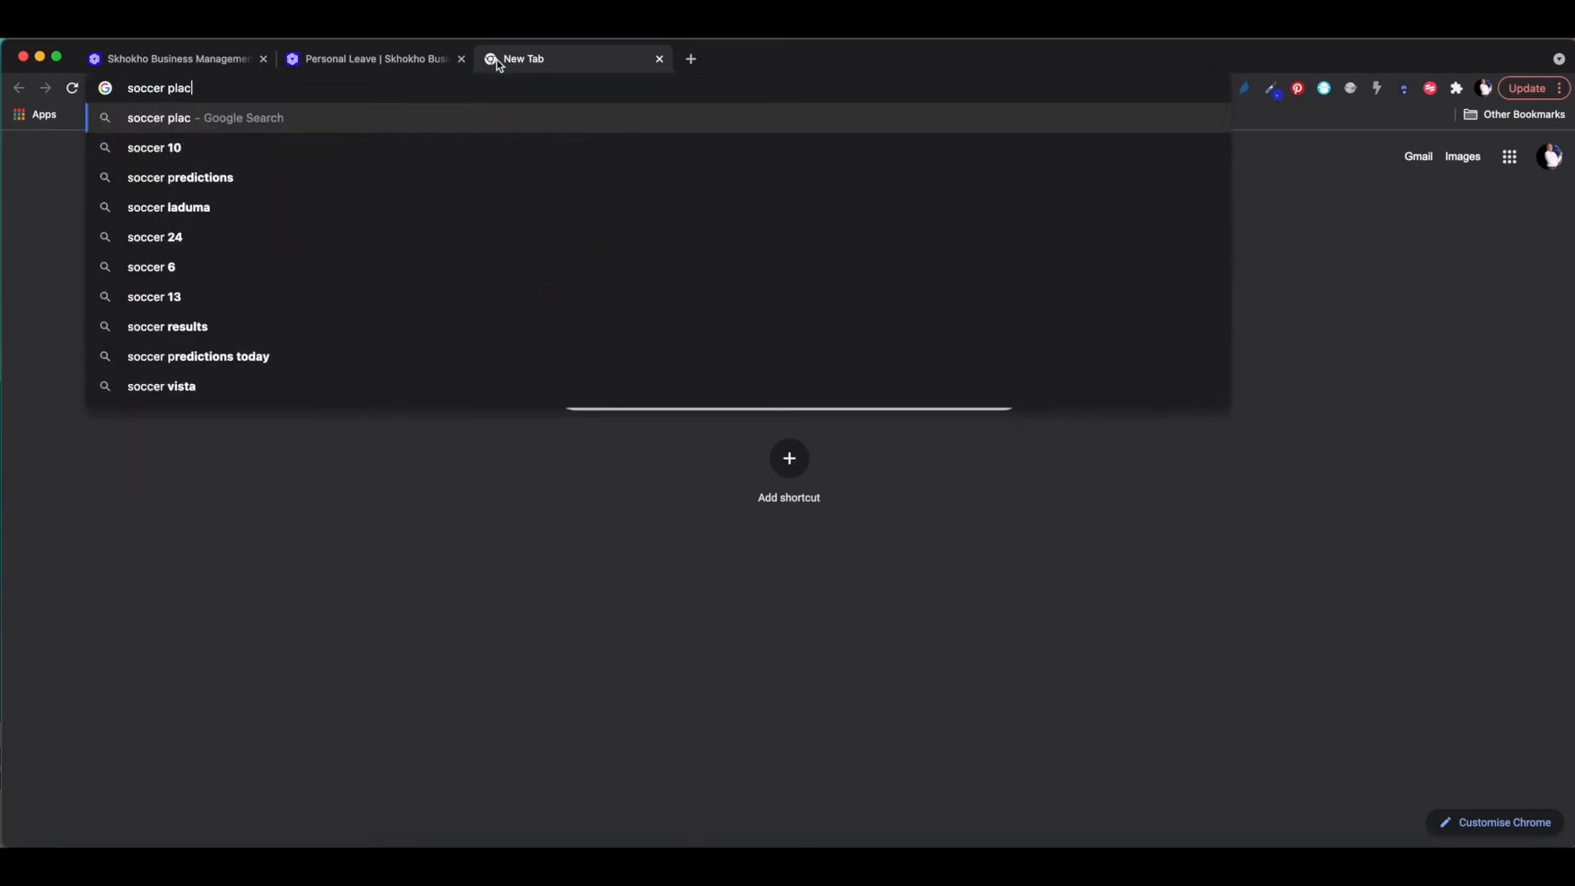
{"action": "key", "text": "BackSpace"}
{"action": "type", "text": "yer"}
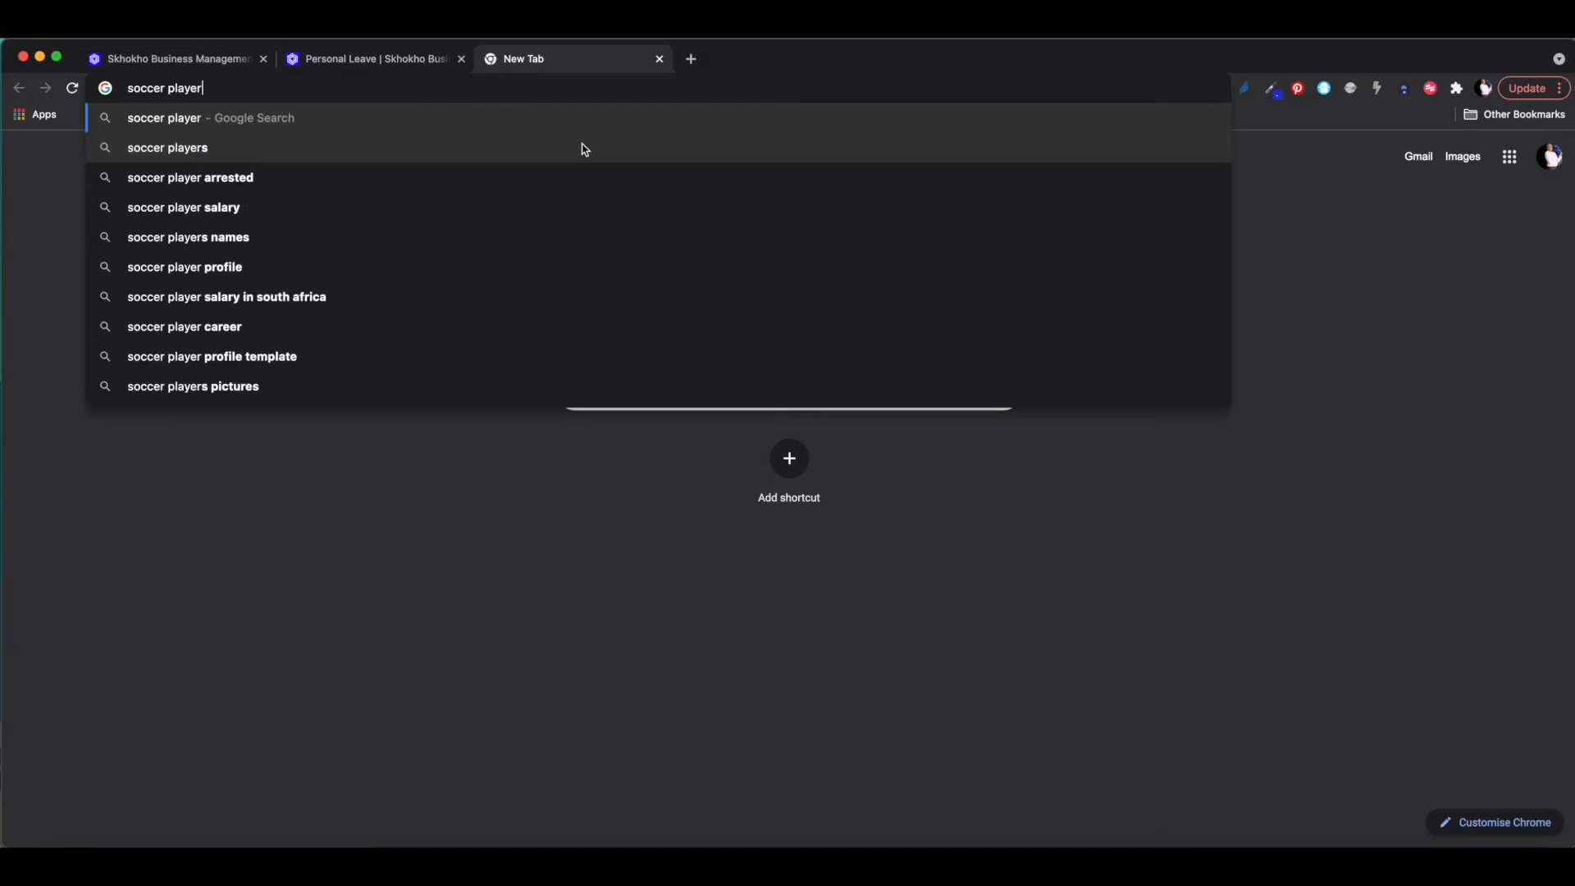
{"action": "key", "text": "Return"}
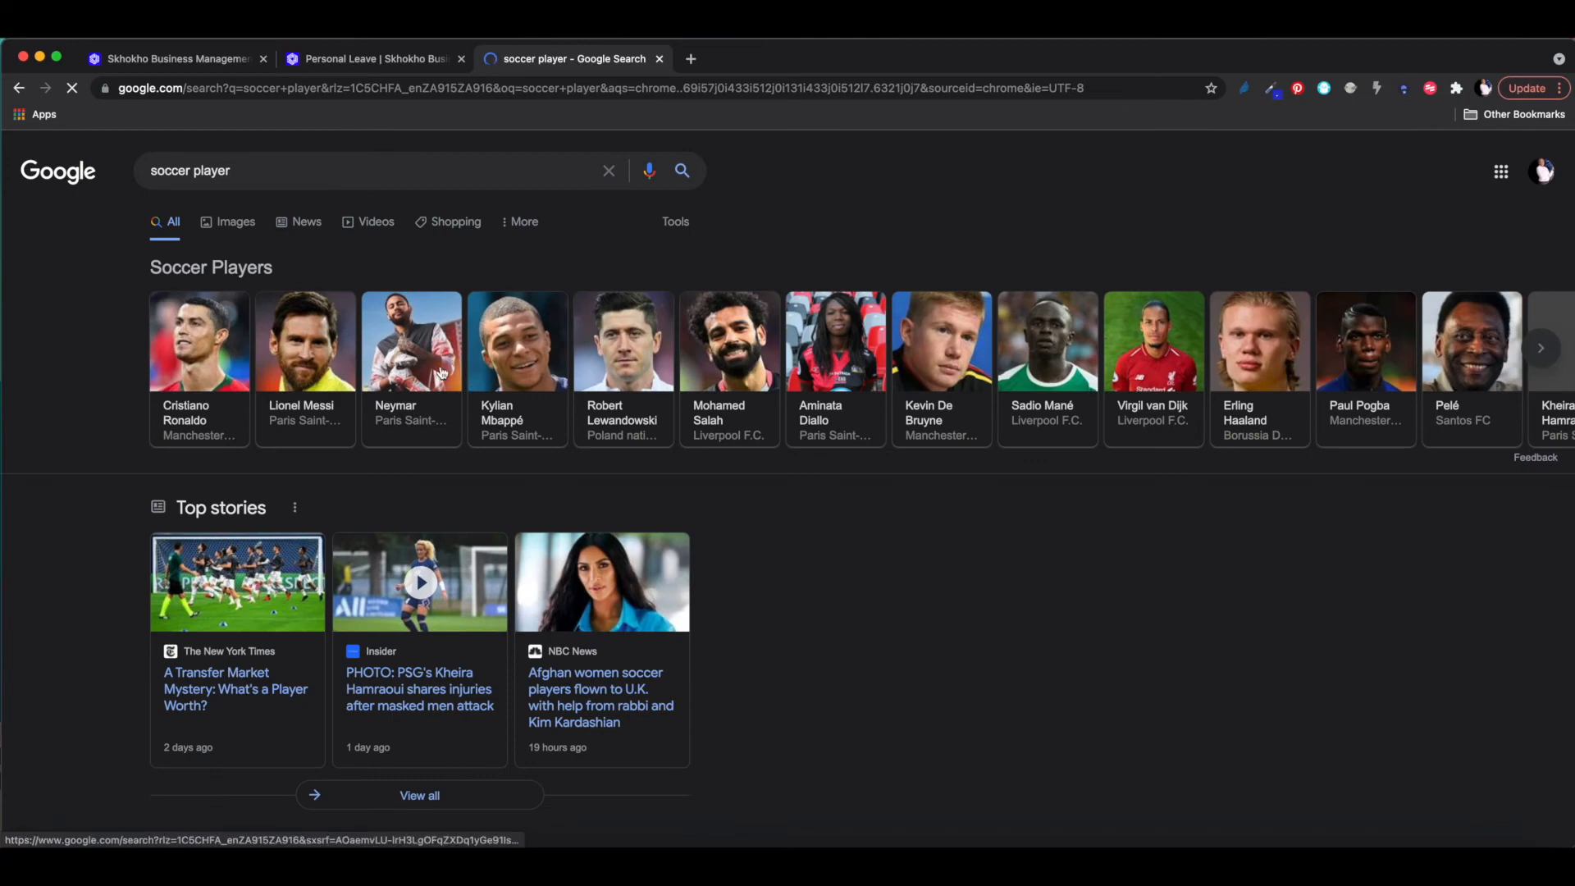
{"action": "left_click", "coordinate": [312, 353]}
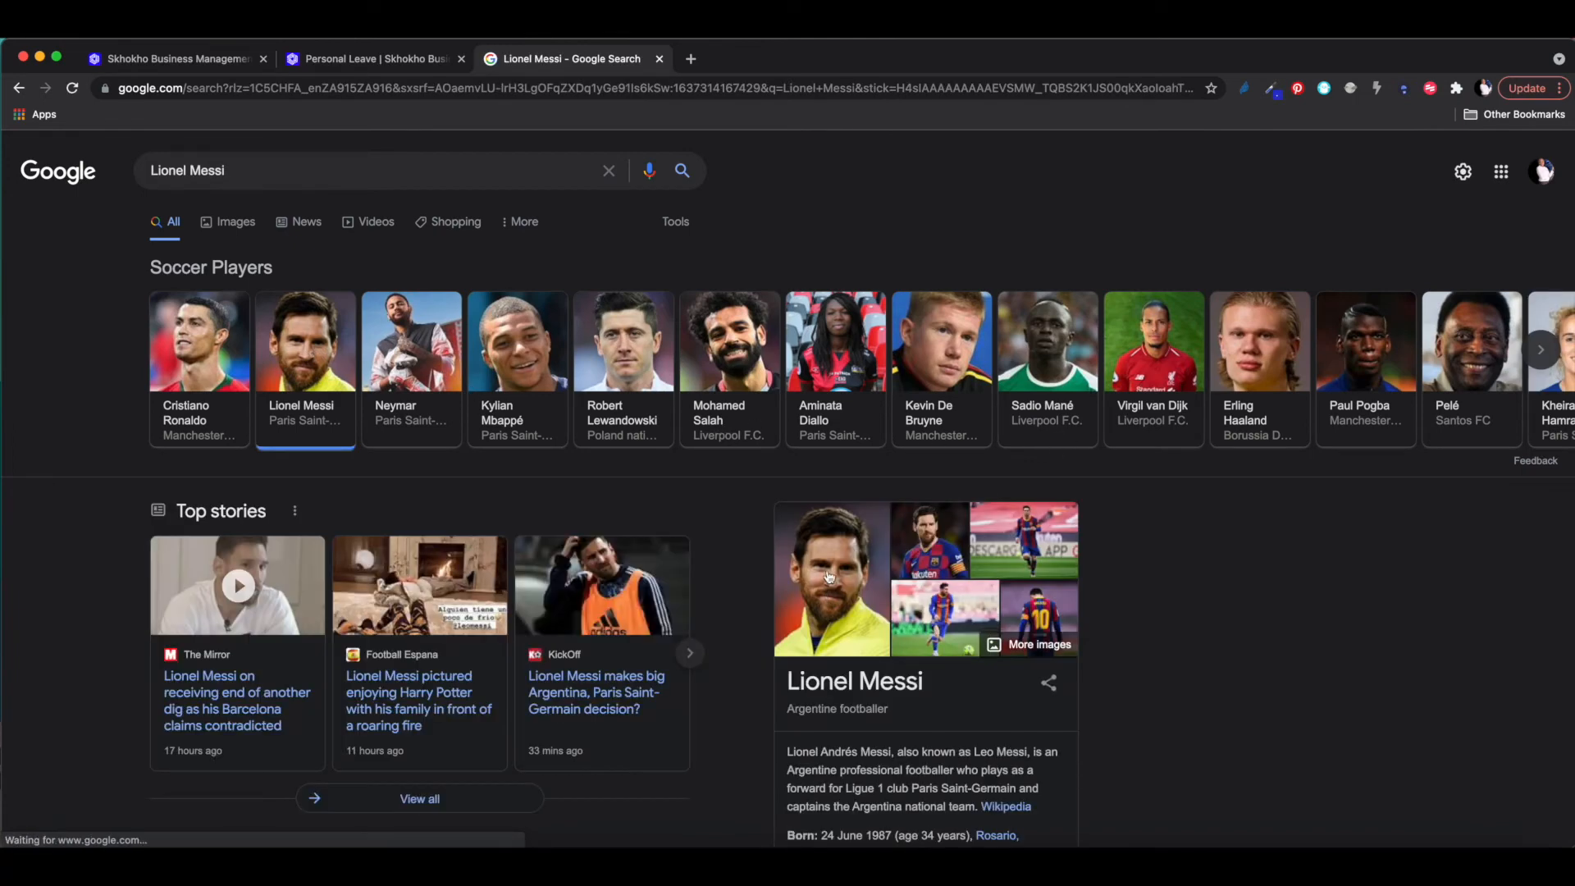
- Copy a Lionel Messi photo's image address from Google Images, then return to Skhokho
{"action": "left_click", "coordinate": [843, 568]}
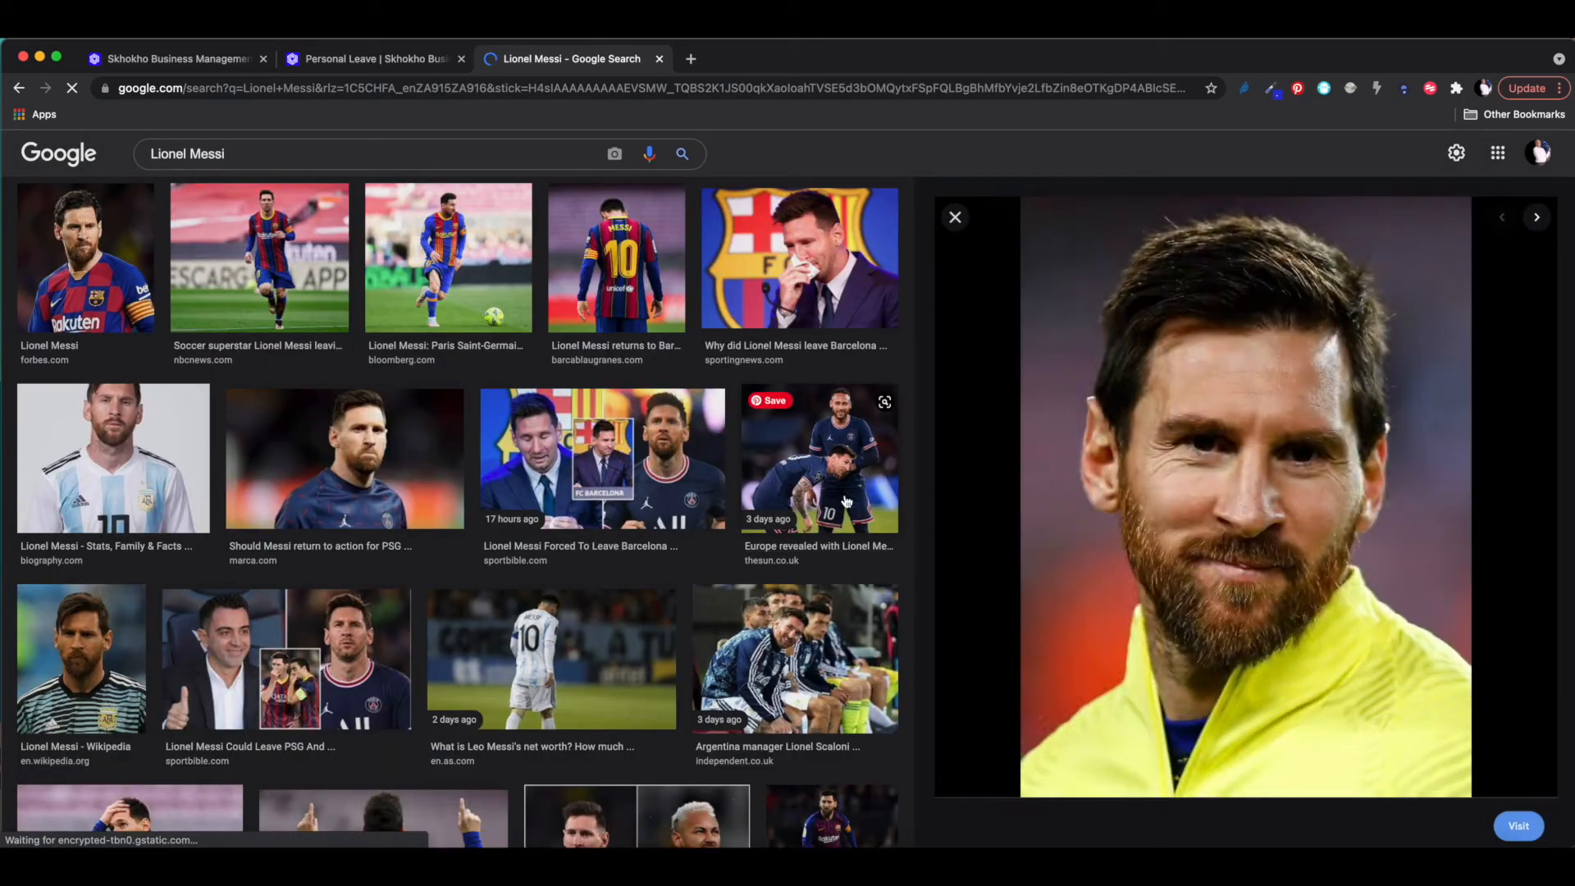
{"action": "right_click", "coordinate": [1313, 393]}
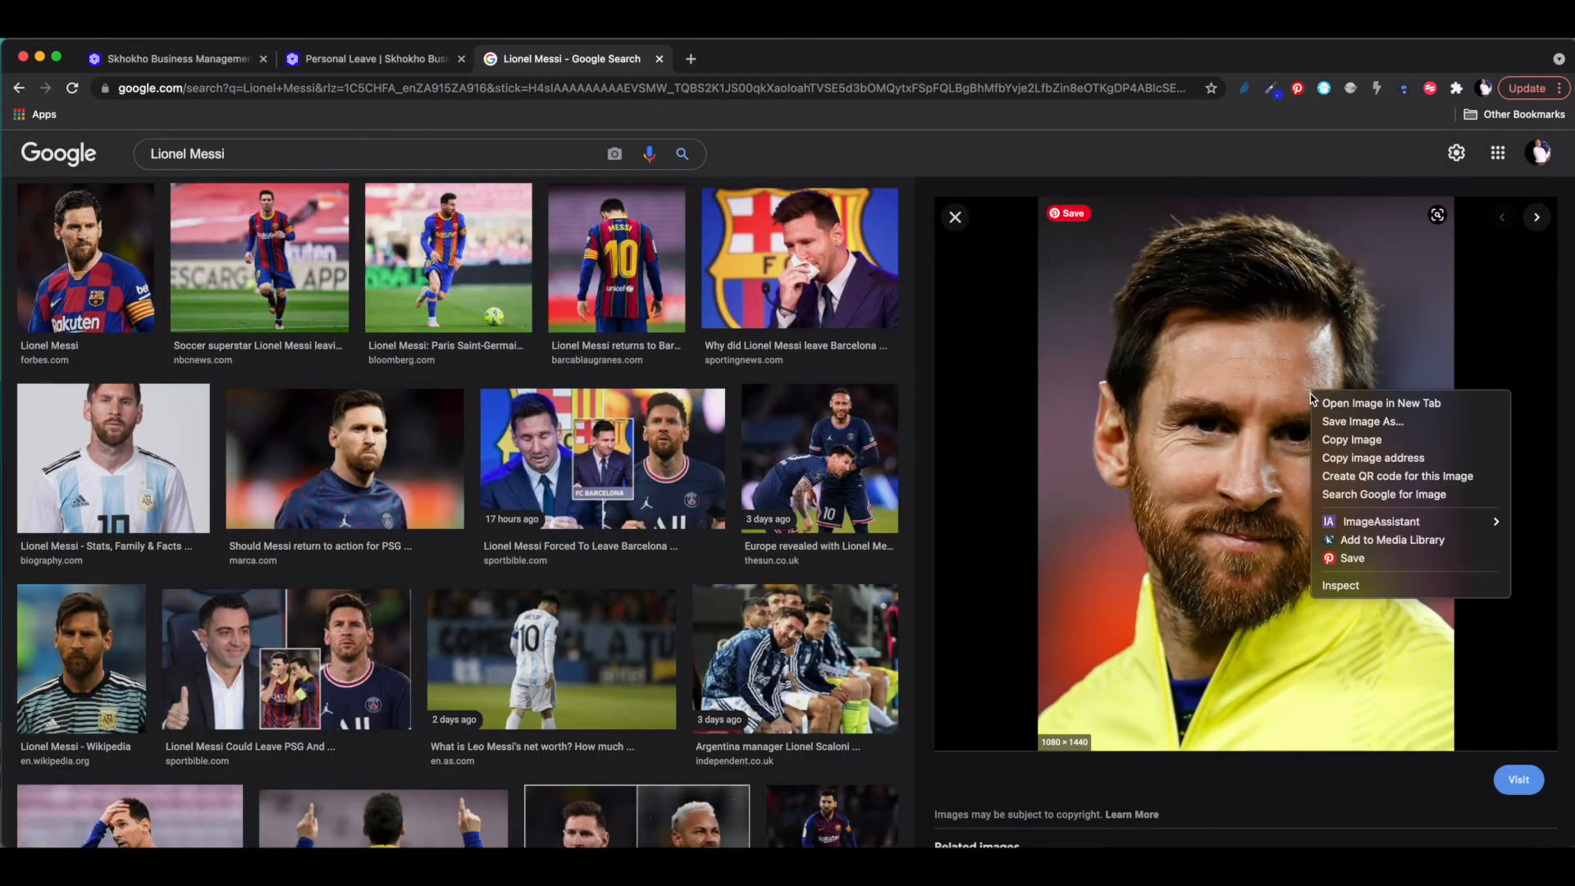
{"action": "left_click", "coordinate": [1350, 466]}
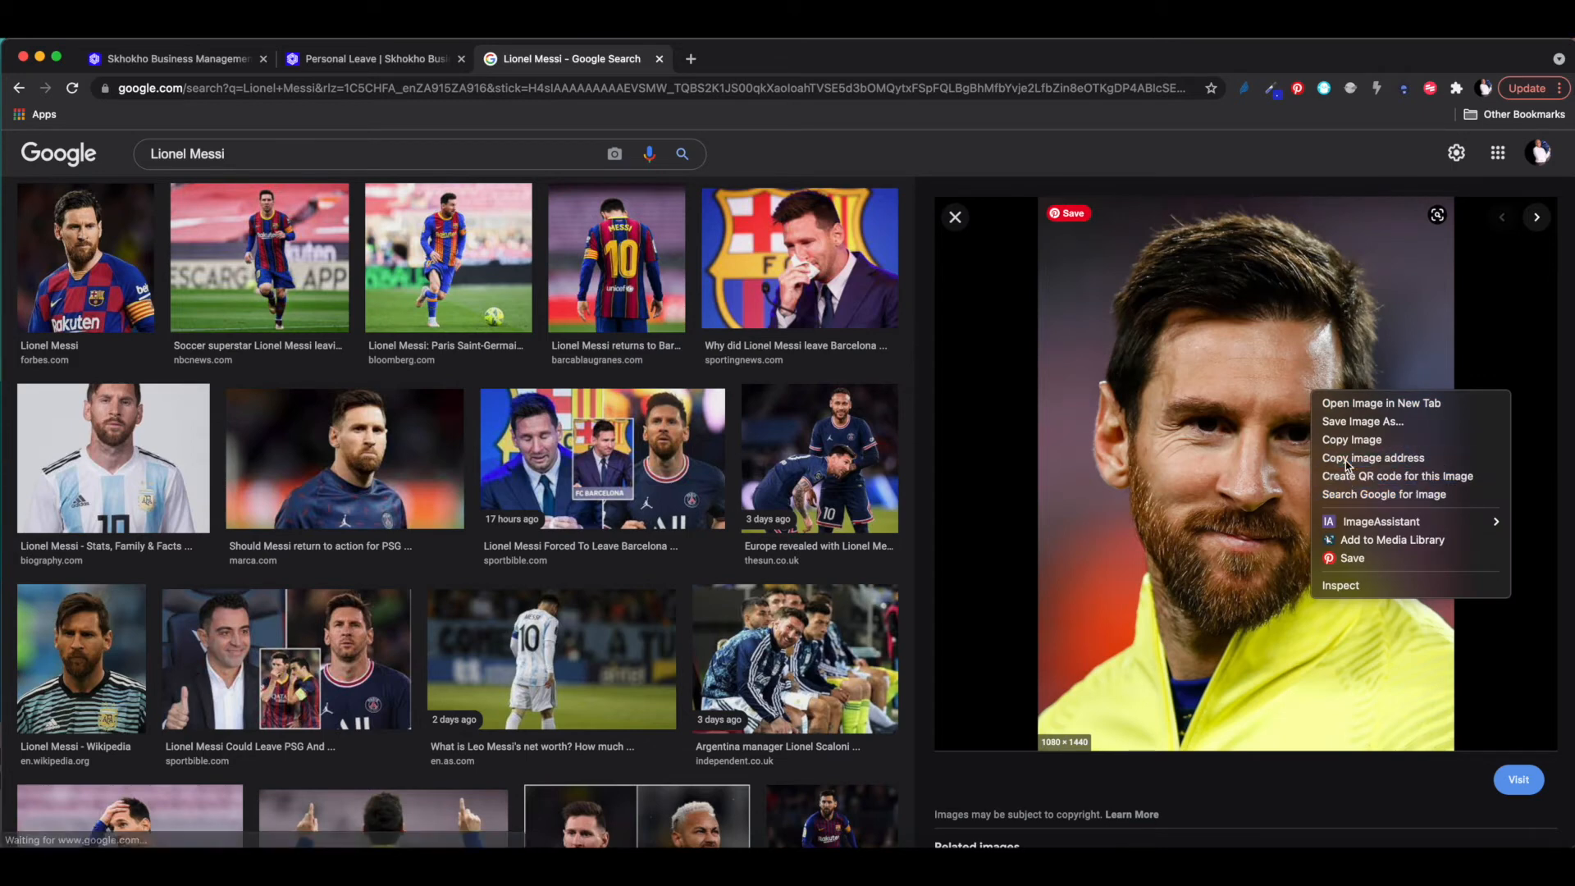
{"action": "left_click", "coordinate": [185, 60]}
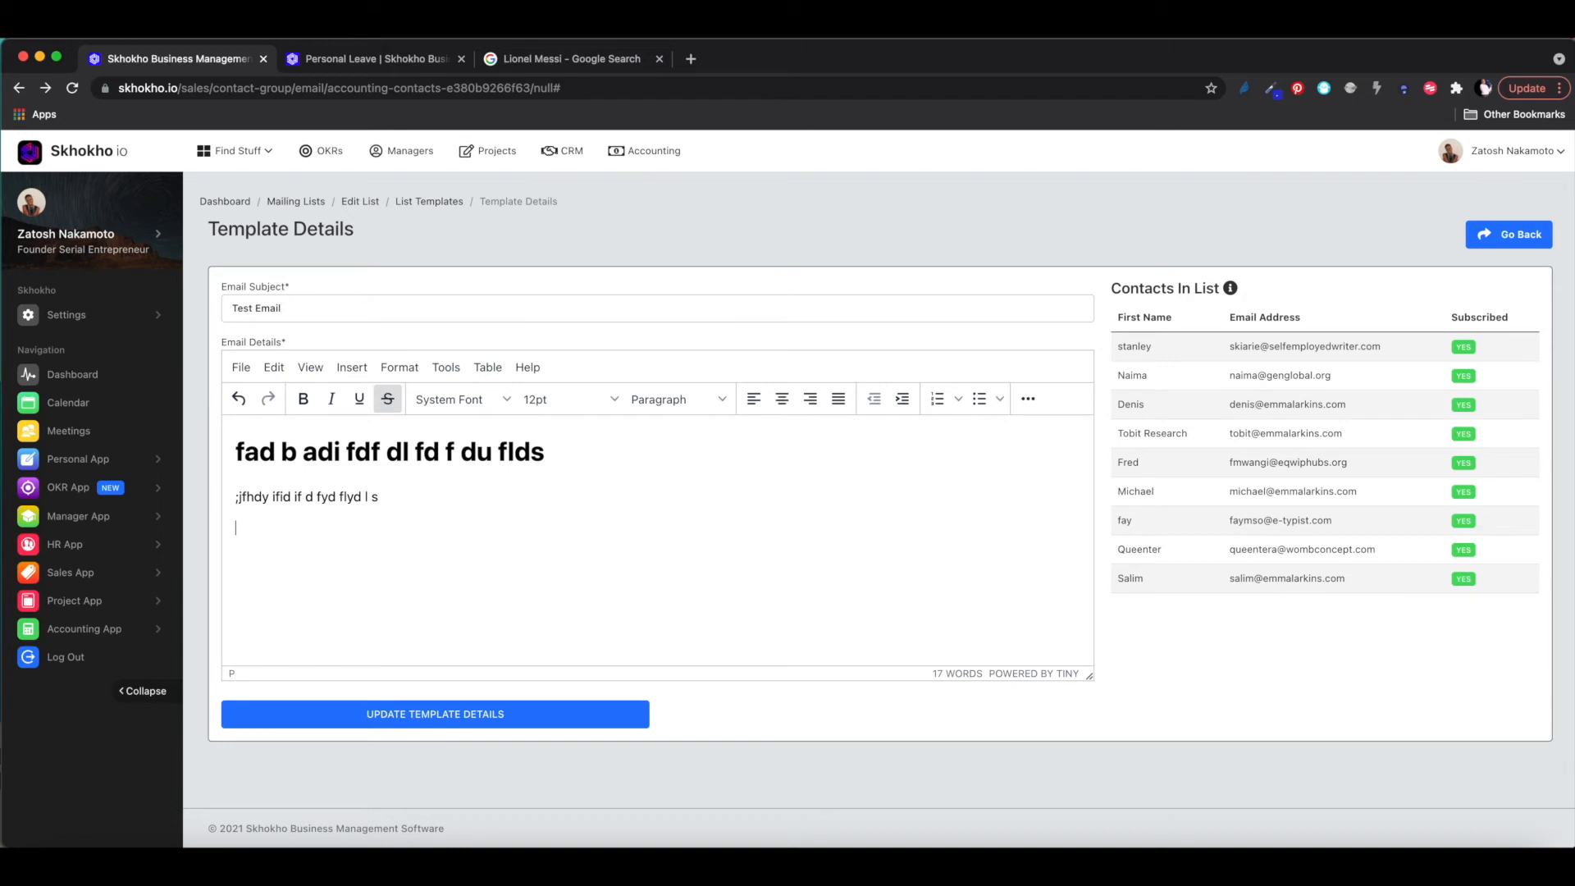
{"action": "key", "text": "super+v"}
{"action": "key", "text": "Return"}
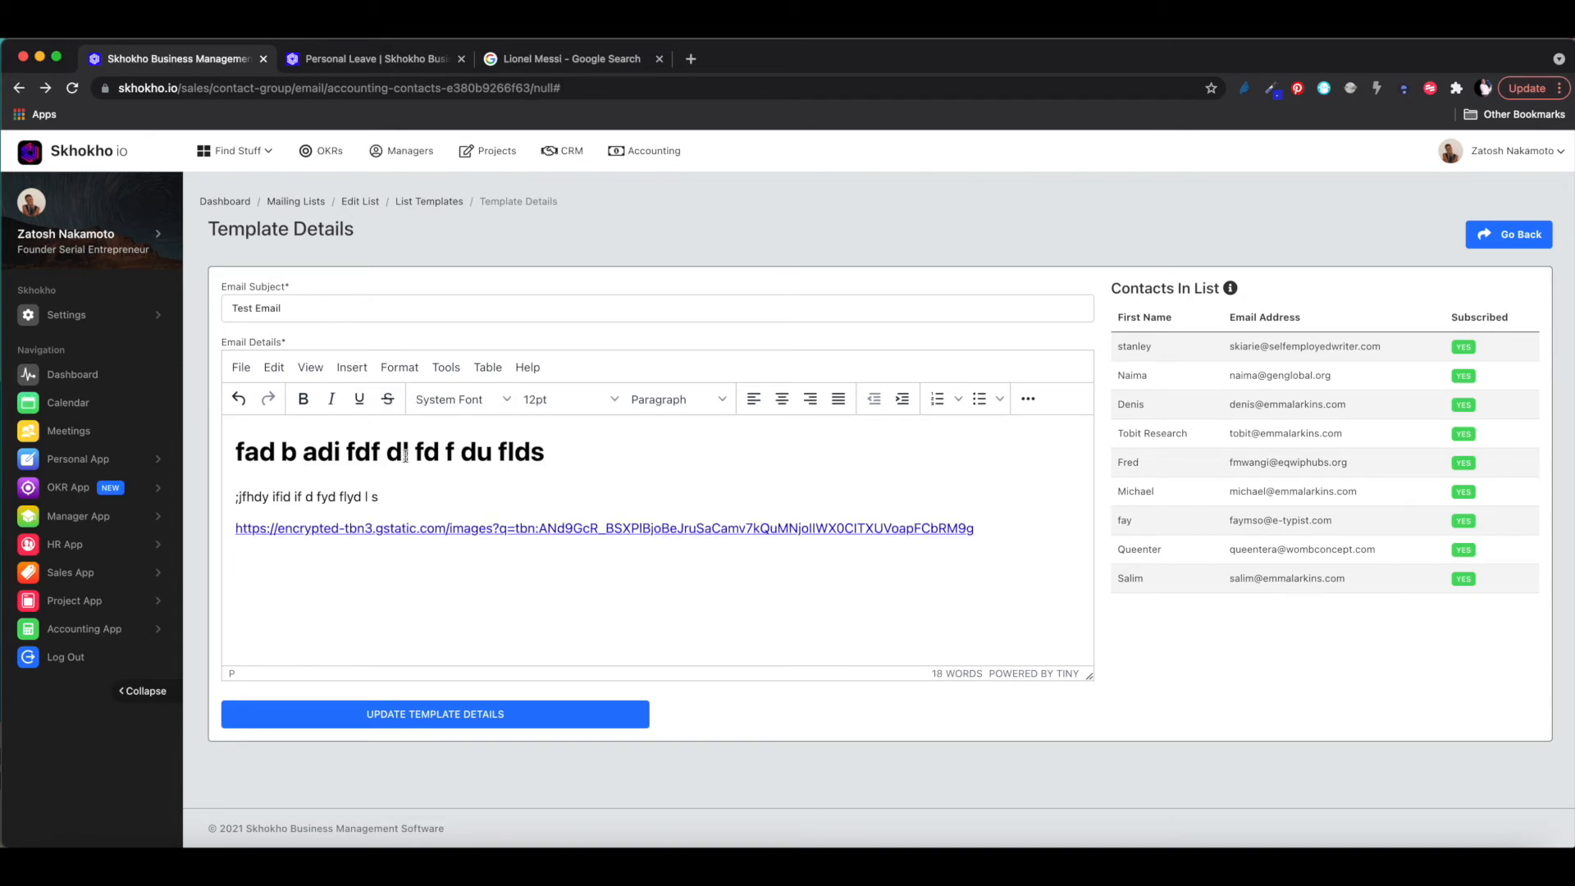
{"action": "left_click_drag", "start_coordinate": [978, 529], "coordinate": [234, 537]}
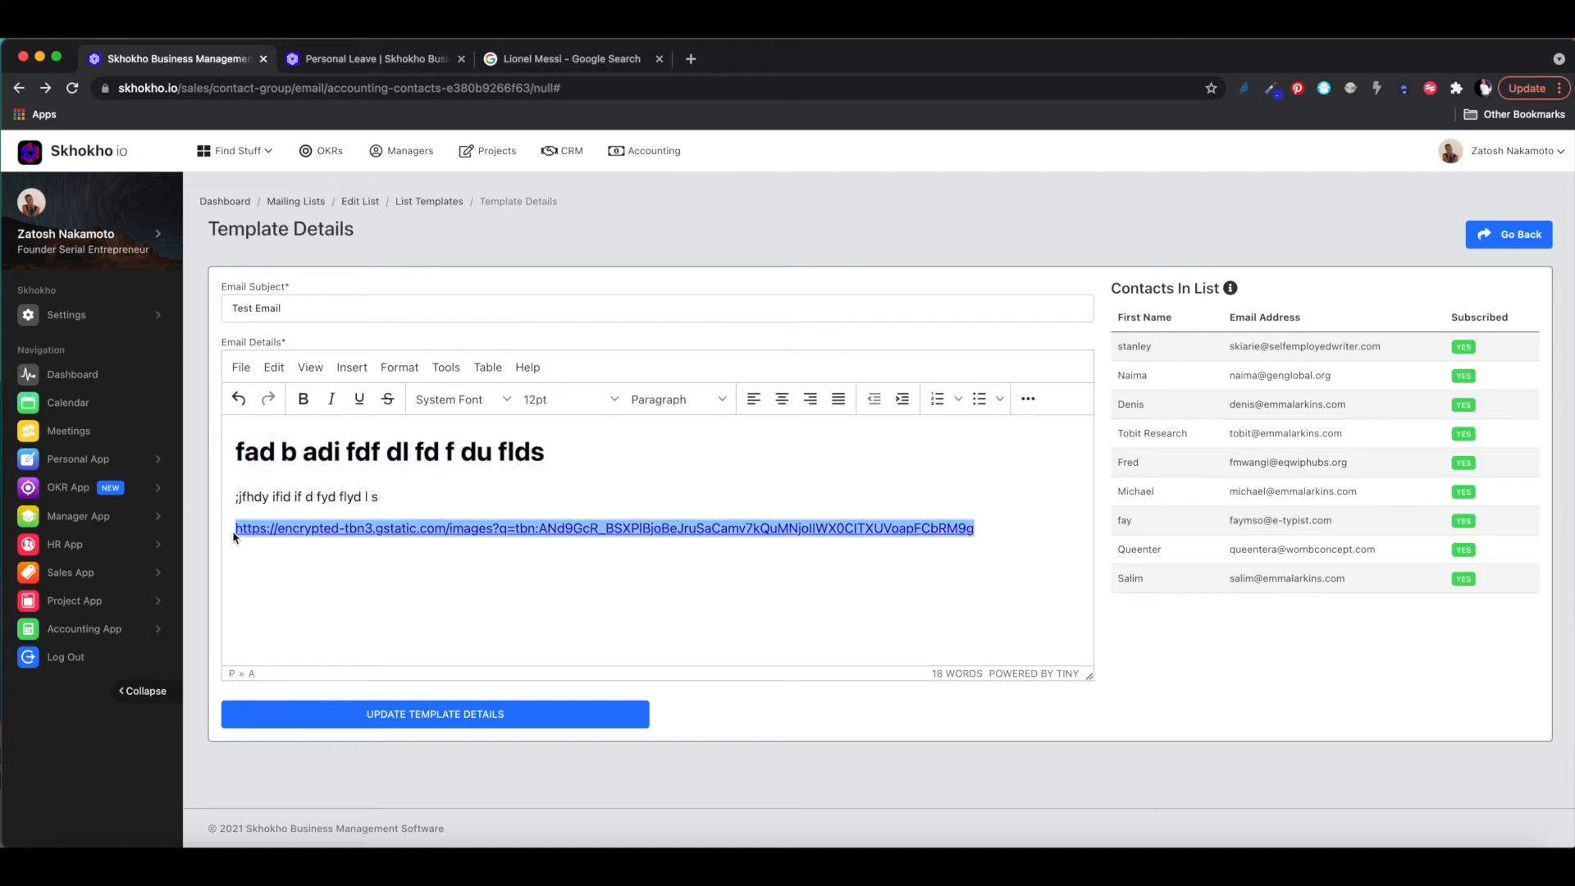
{"action": "key", "text": "BackSpace"}
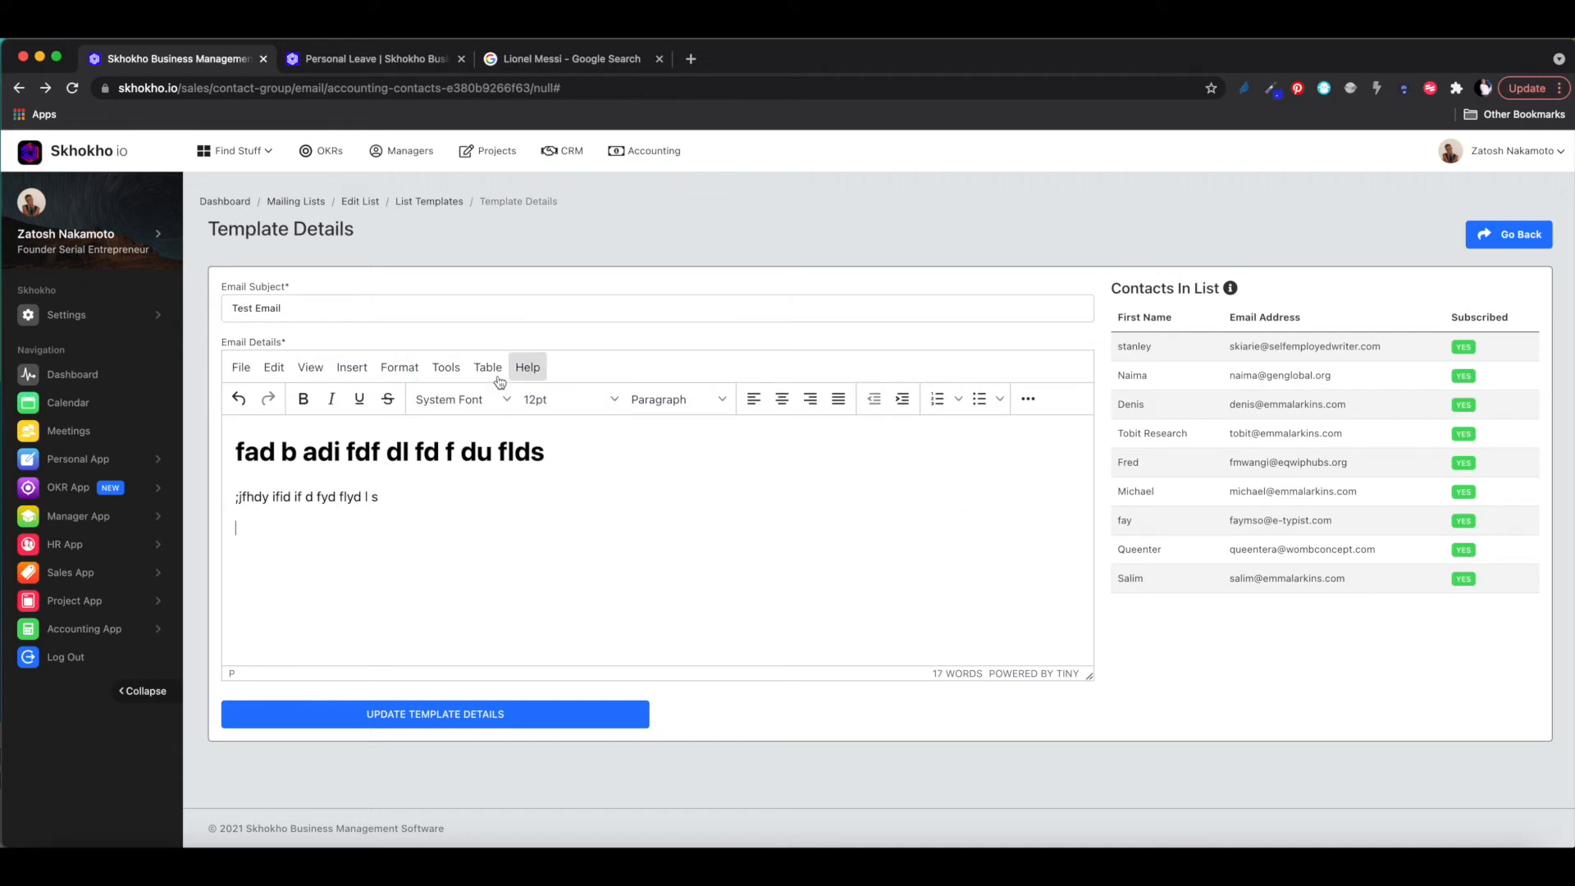
{"action": "left_click", "coordinate": [1028, 400]}
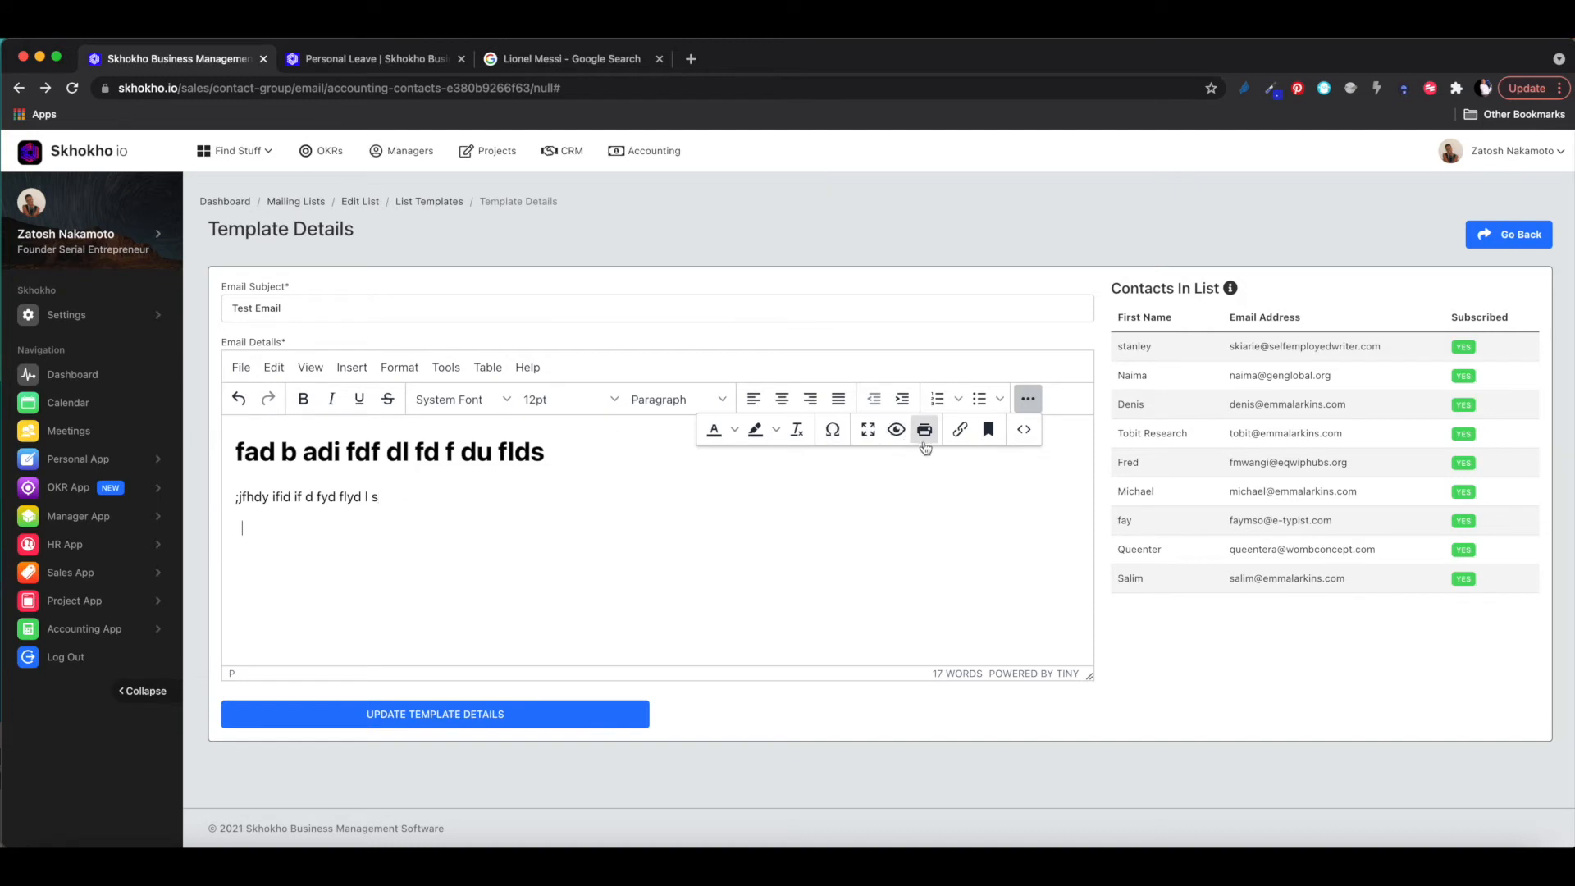
{"action": "left_click", "coordinate": [1024, 431]}
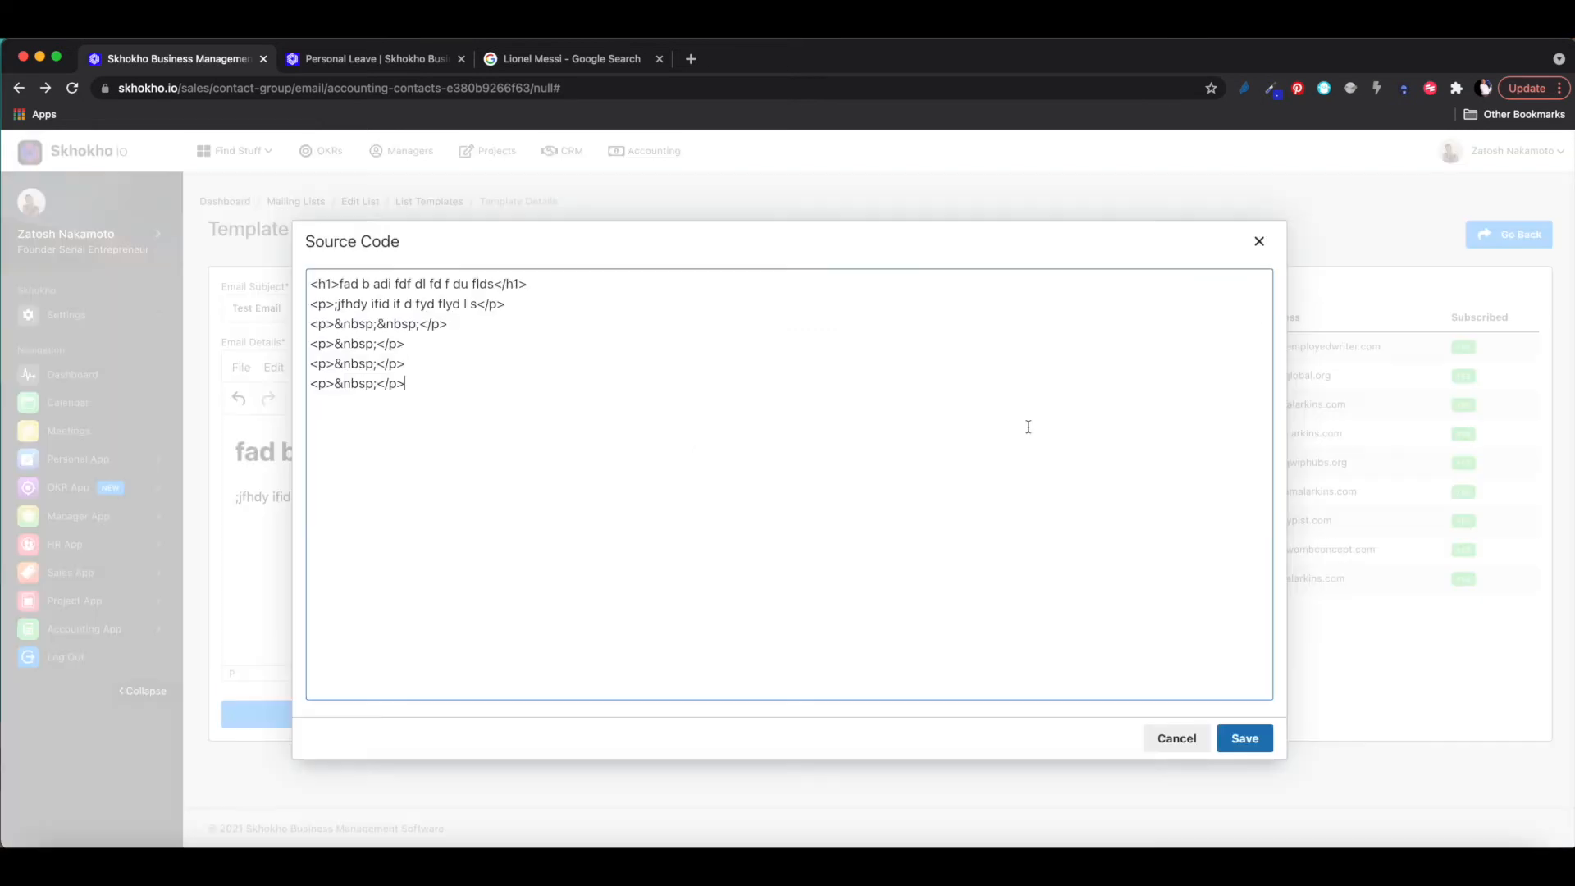
{"action": "left_click", "coordinate": [1177, 739]}
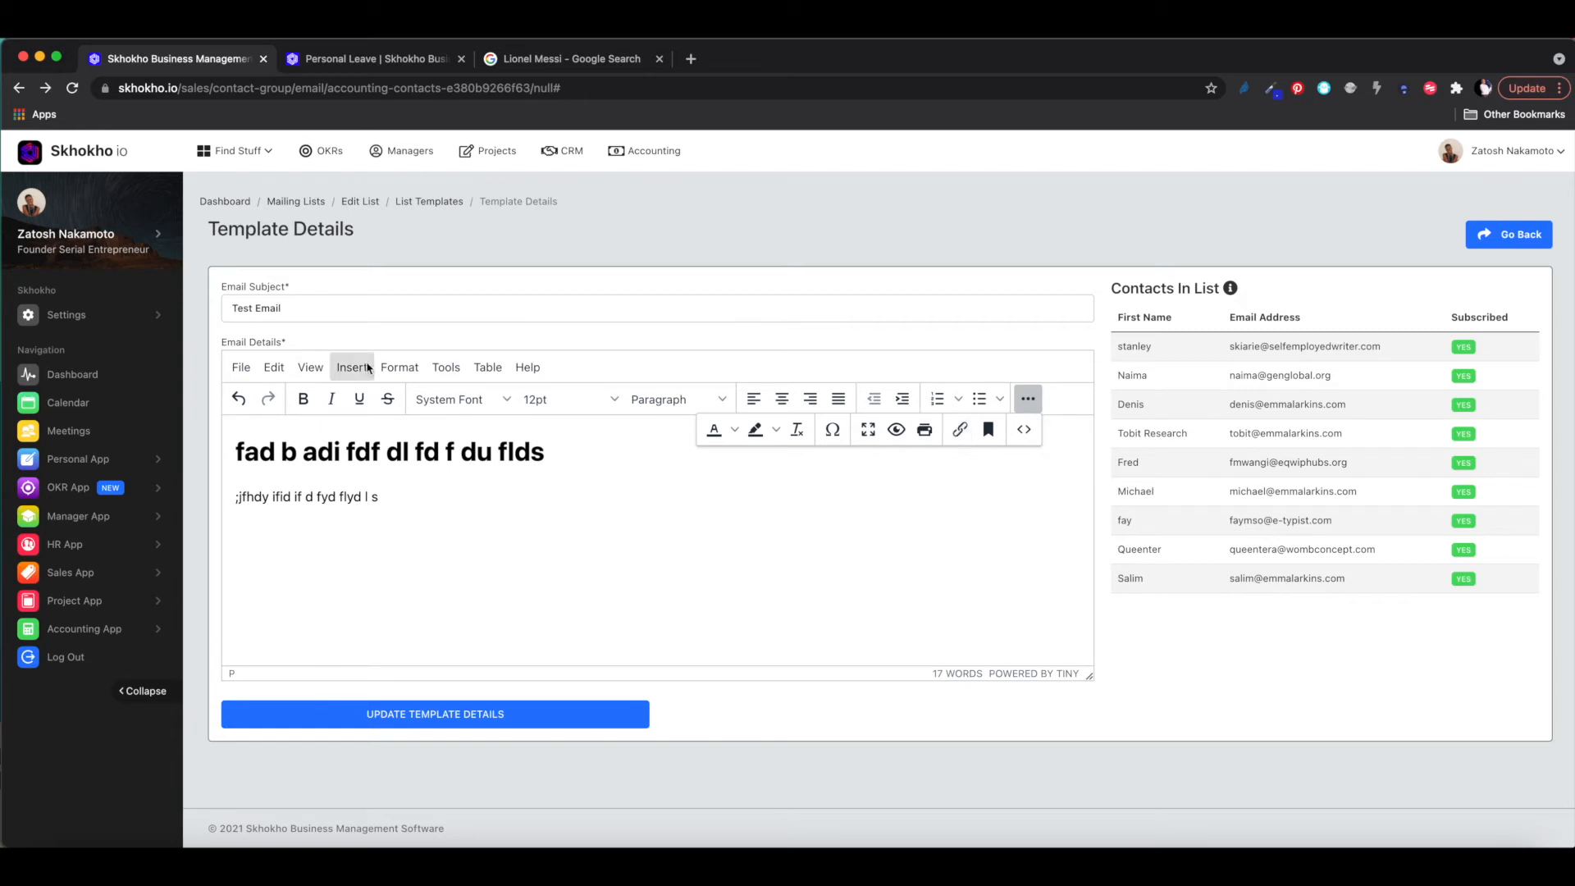
- Insert the Messi photo into the template body using the copied image URL as source
{"action": "left_click", "coordinate": [361, 370]}
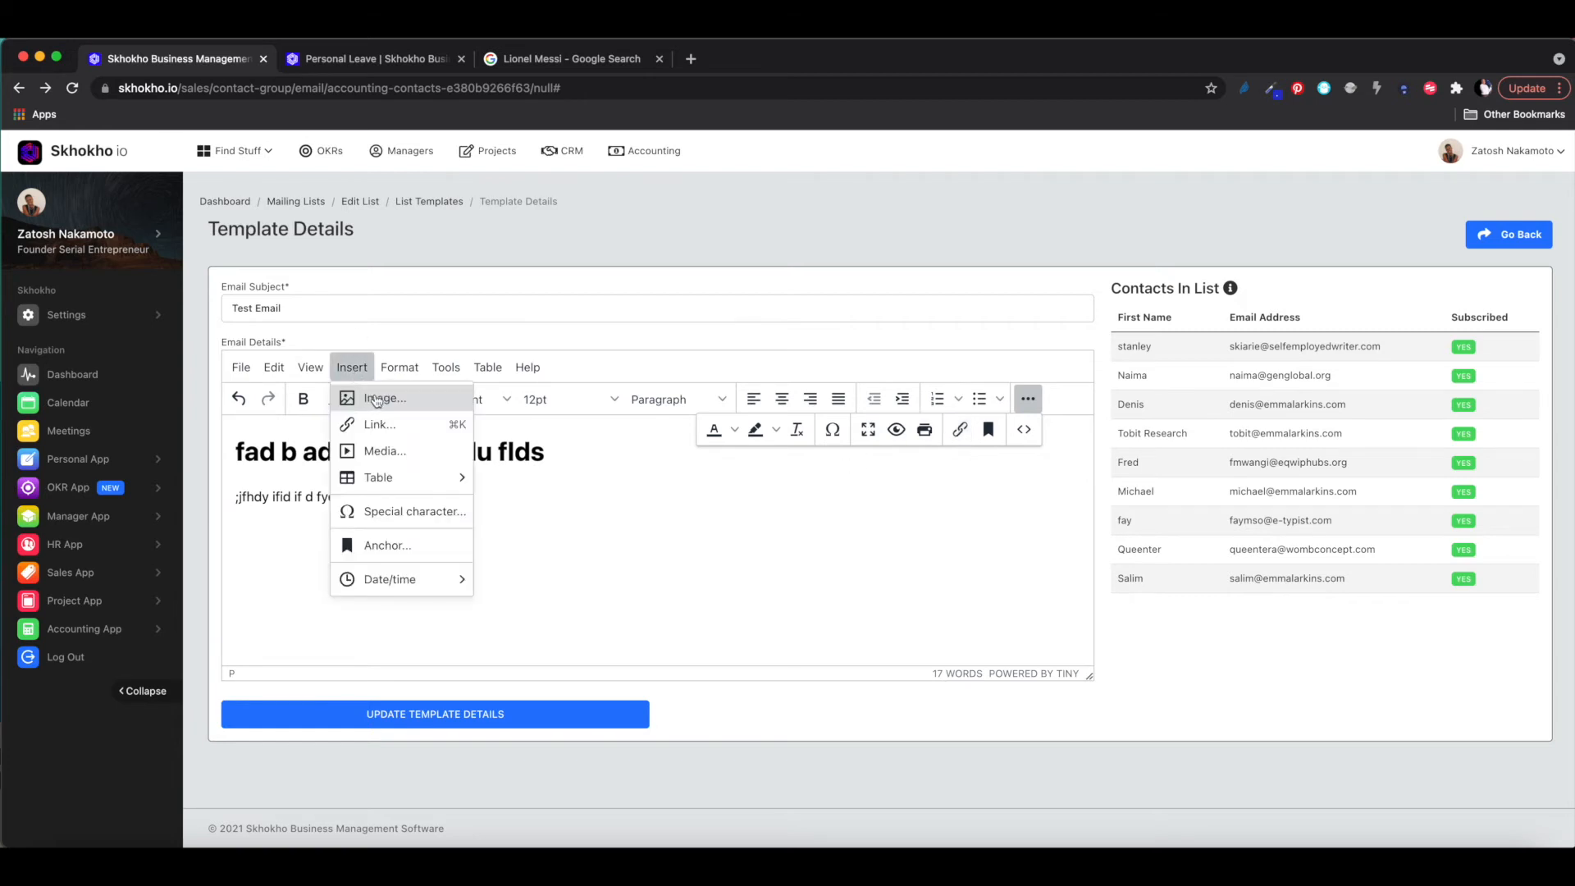
{"action": "left_click", "coordinate": [377, 400]}
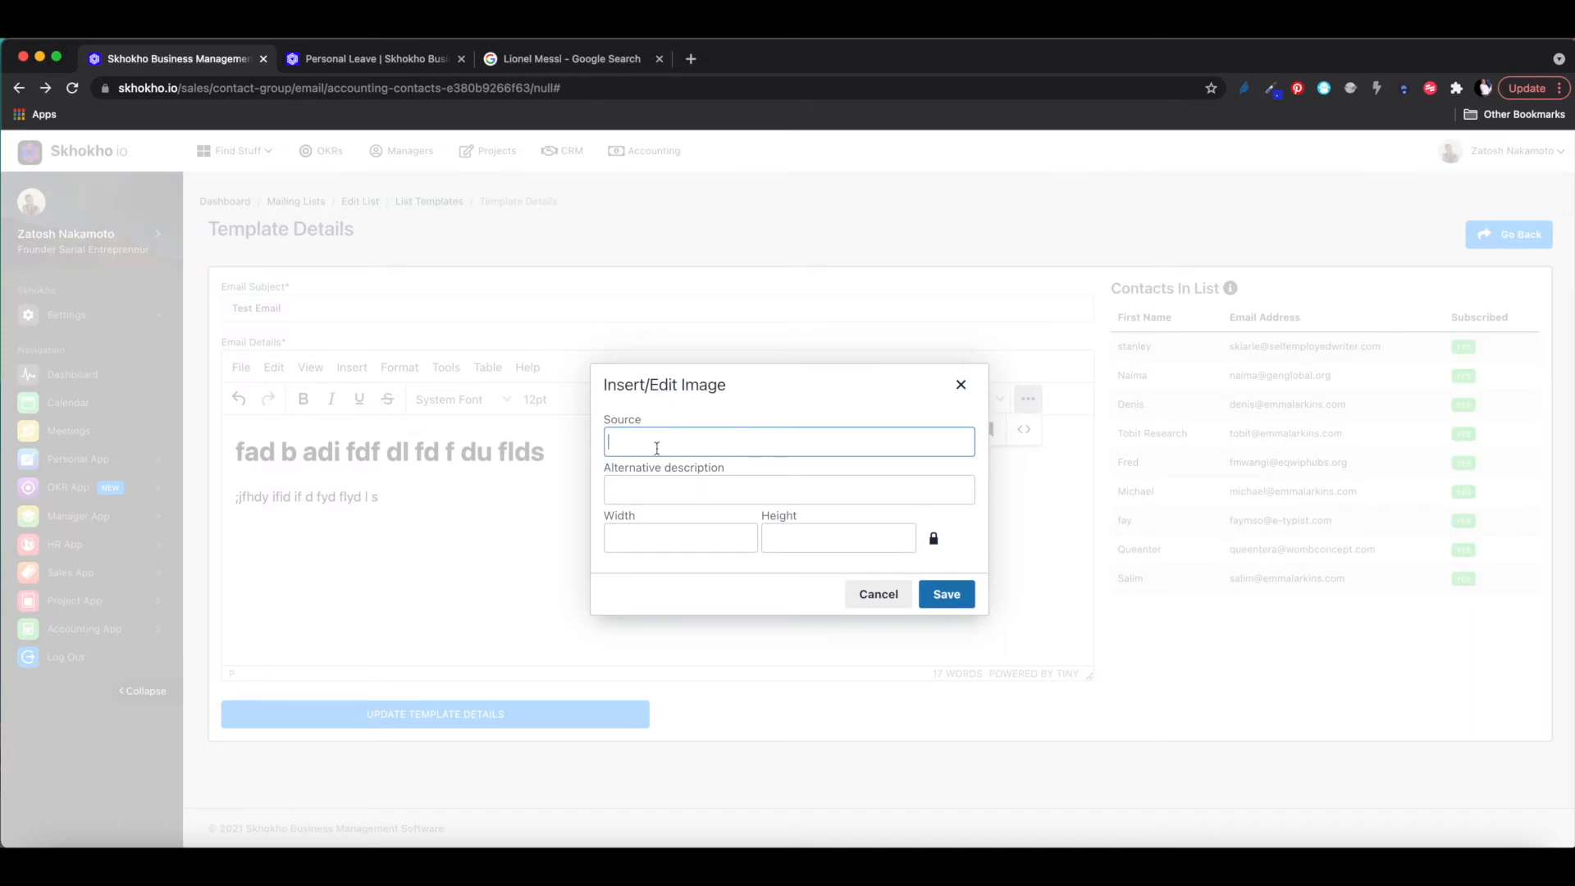
{"action": "key", "text": "super+v"}
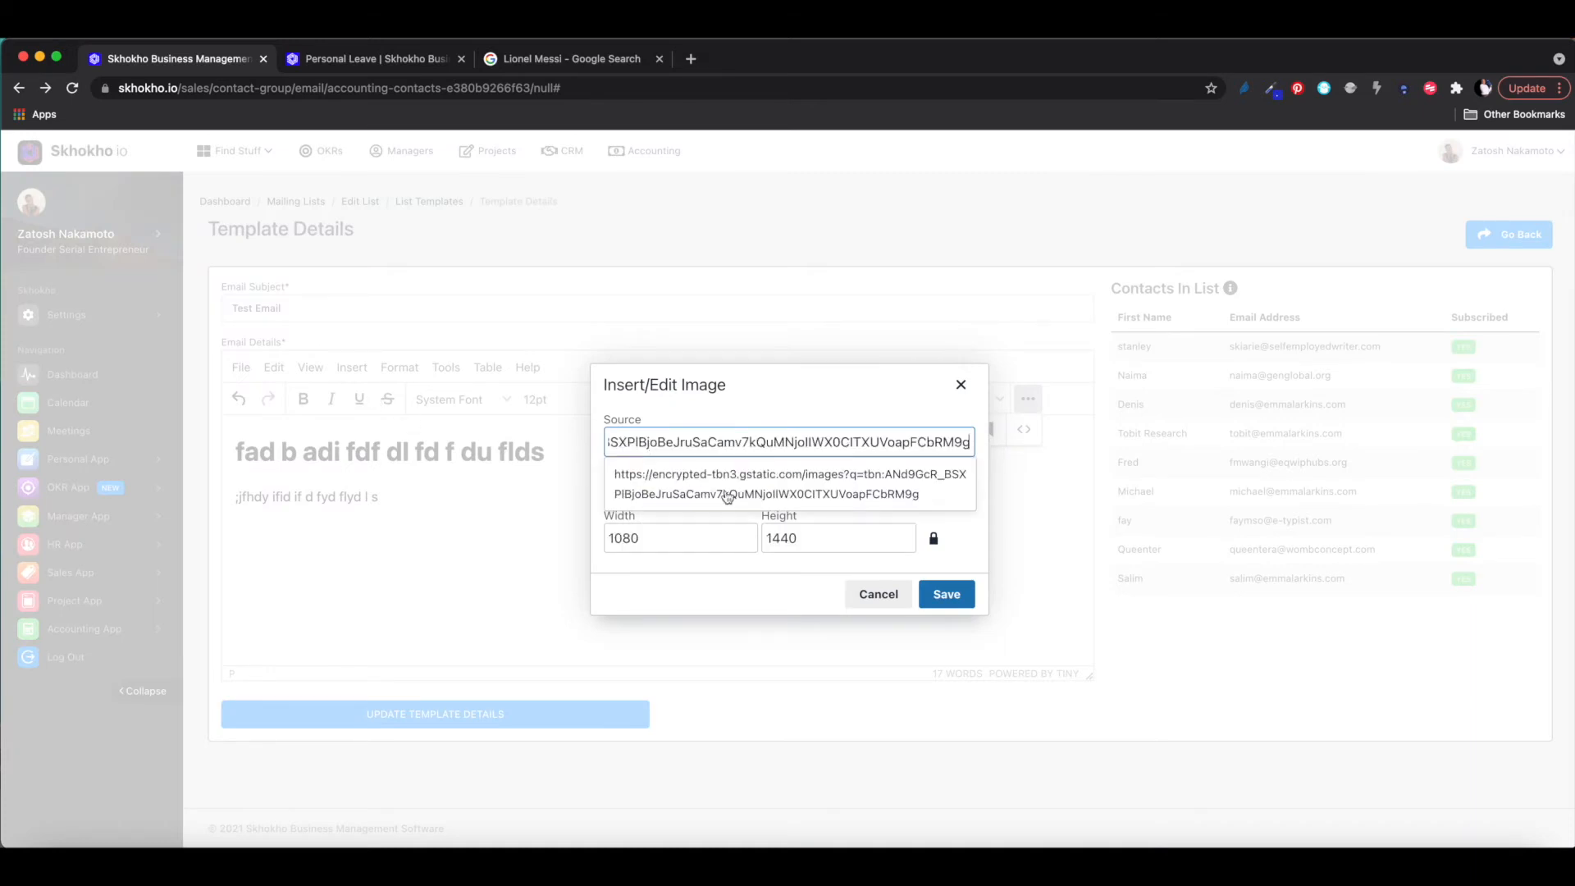
{"action": "left_click", "coordinate": [947, 594]}
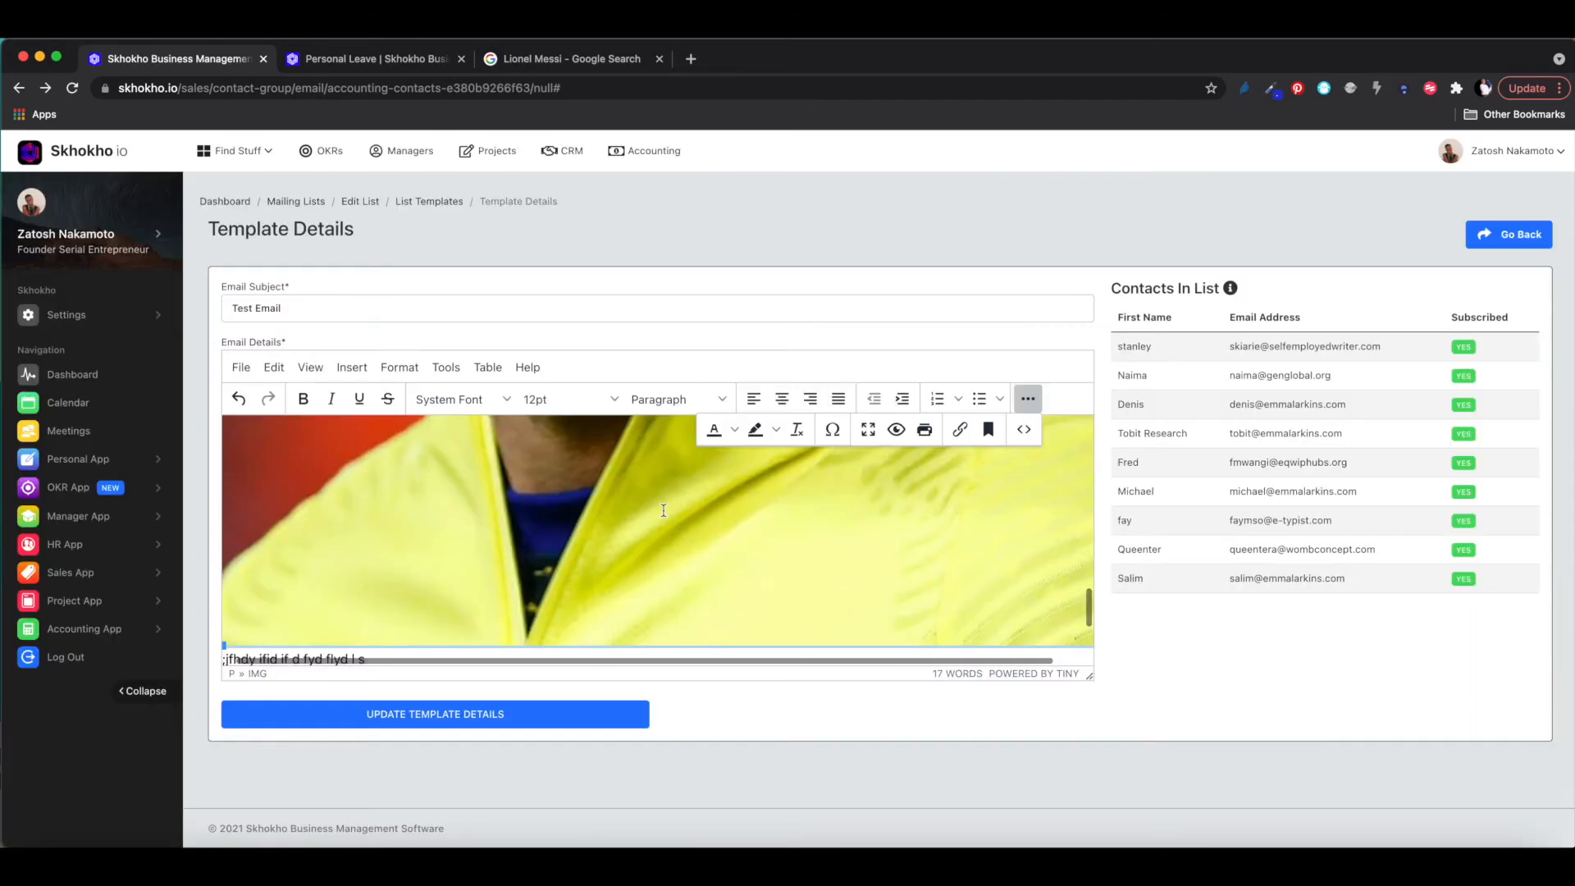
- Shrink the photo, move the text line below it, and save the template
{"action": "scroll", "coordinate": [430, 542], "scroll_direction": "down", "scroll_amount": 3}
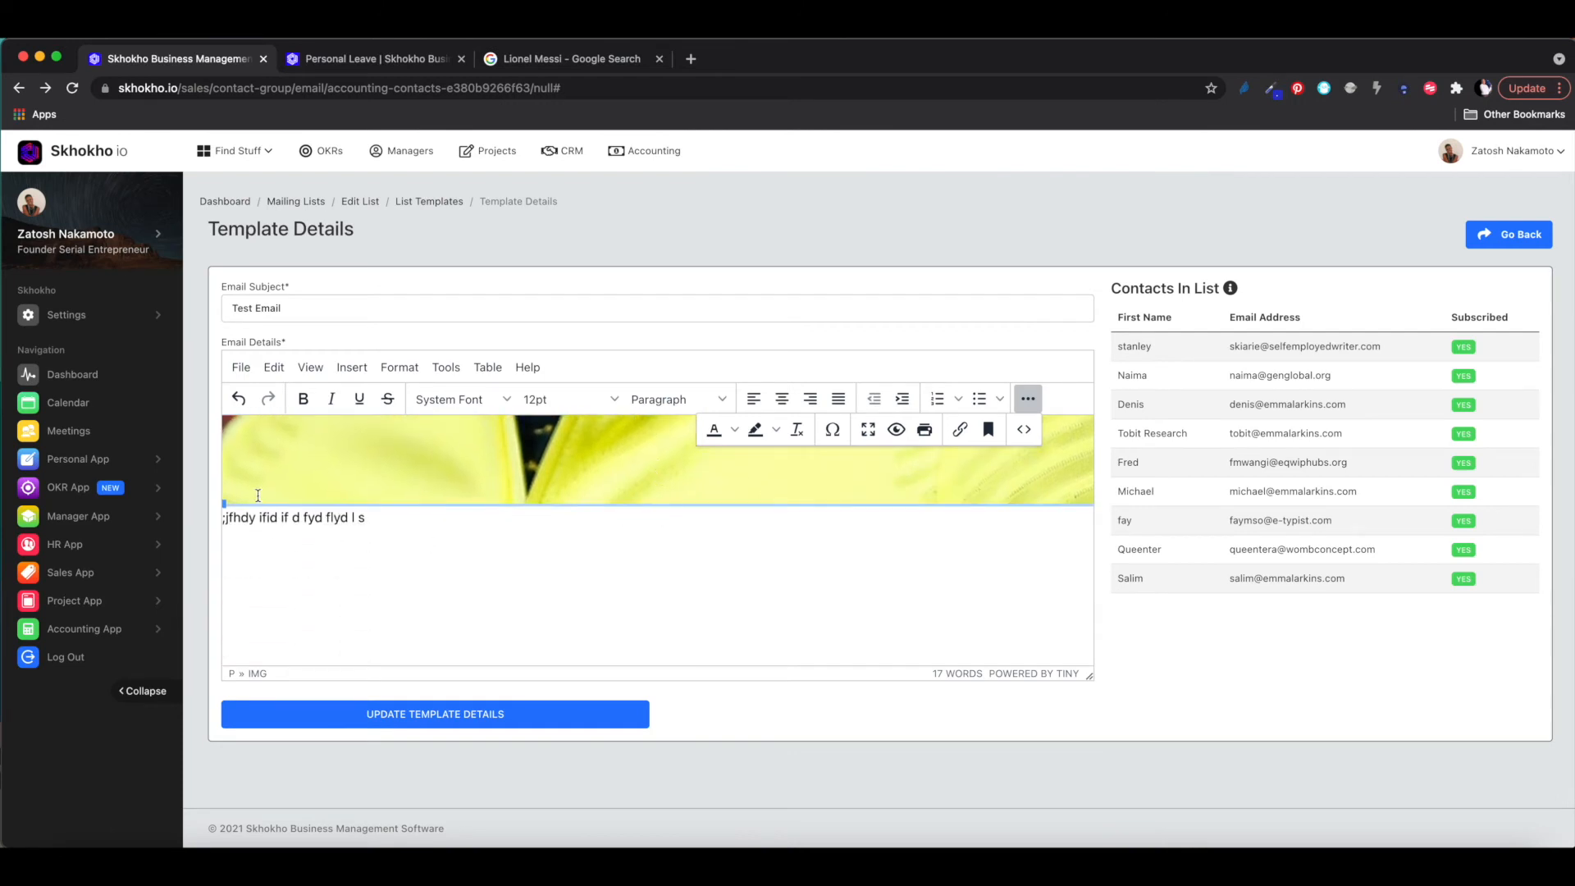
{"action": "left_click_drag", "start_coordinate": [222, 503], "coordinate": [455, 443]}
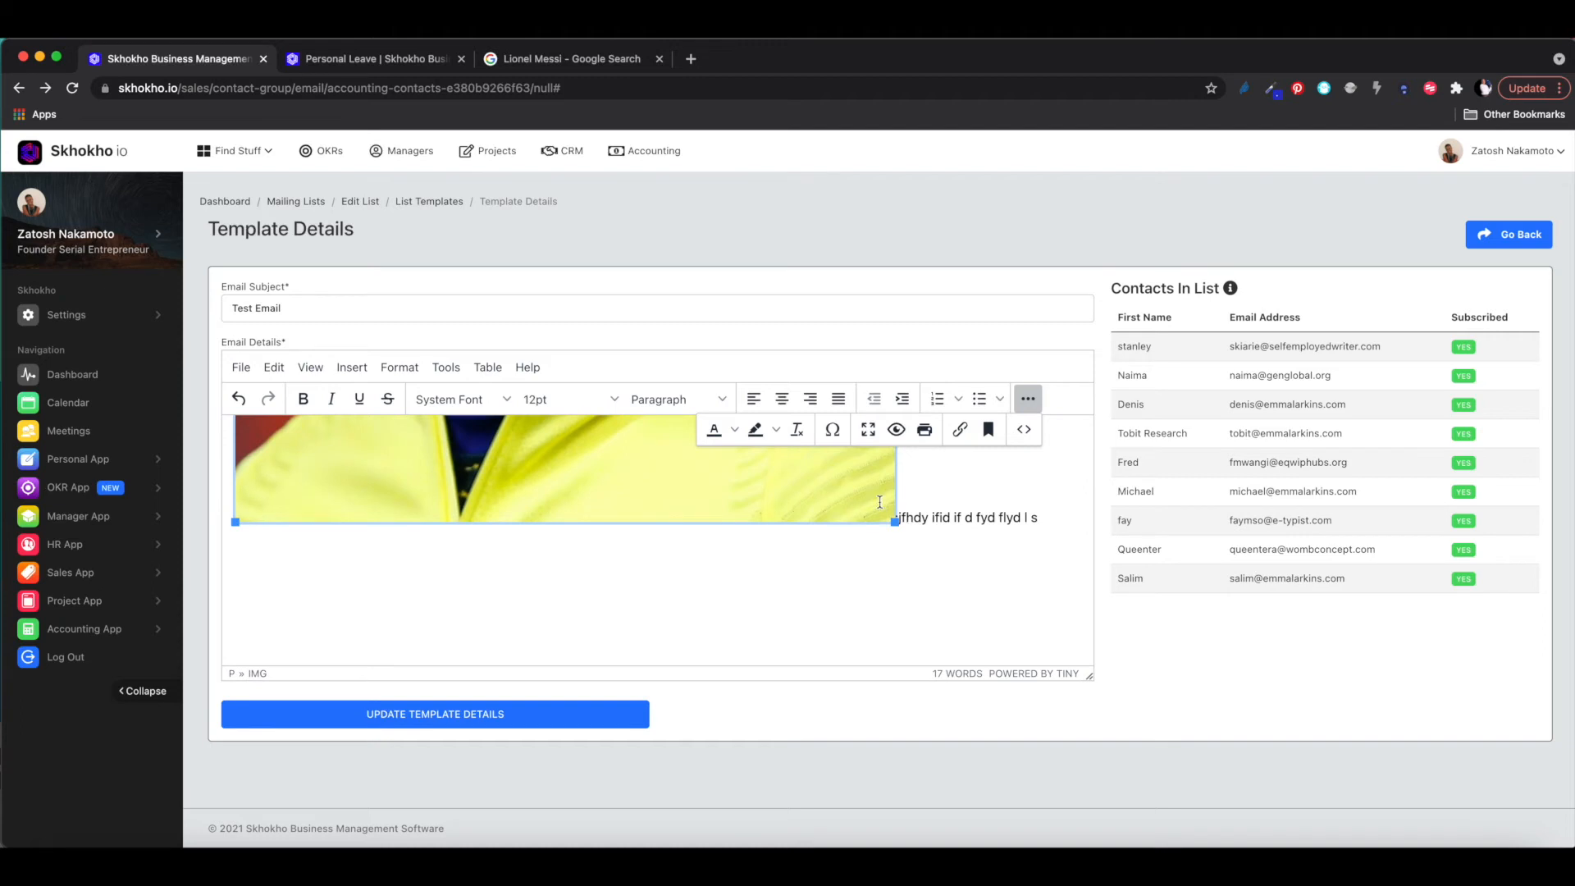
{"action": "left_click_drag", "start_coordinate": [895, 523], "coordinate": [669, 451]}
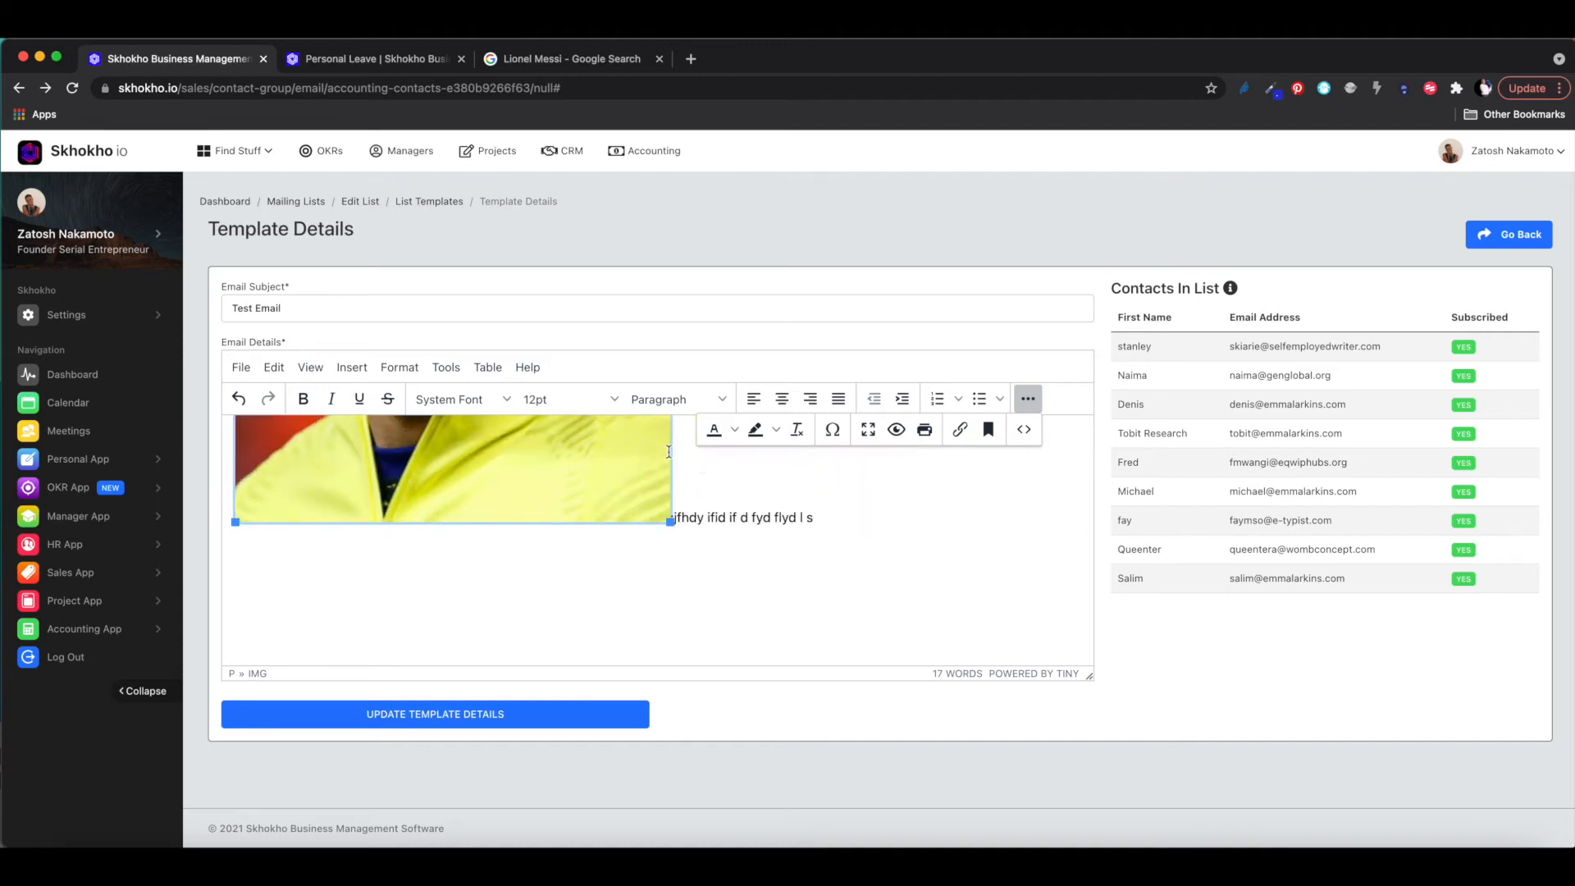
{"action": "left_click", "coordinate": [683, 517]}
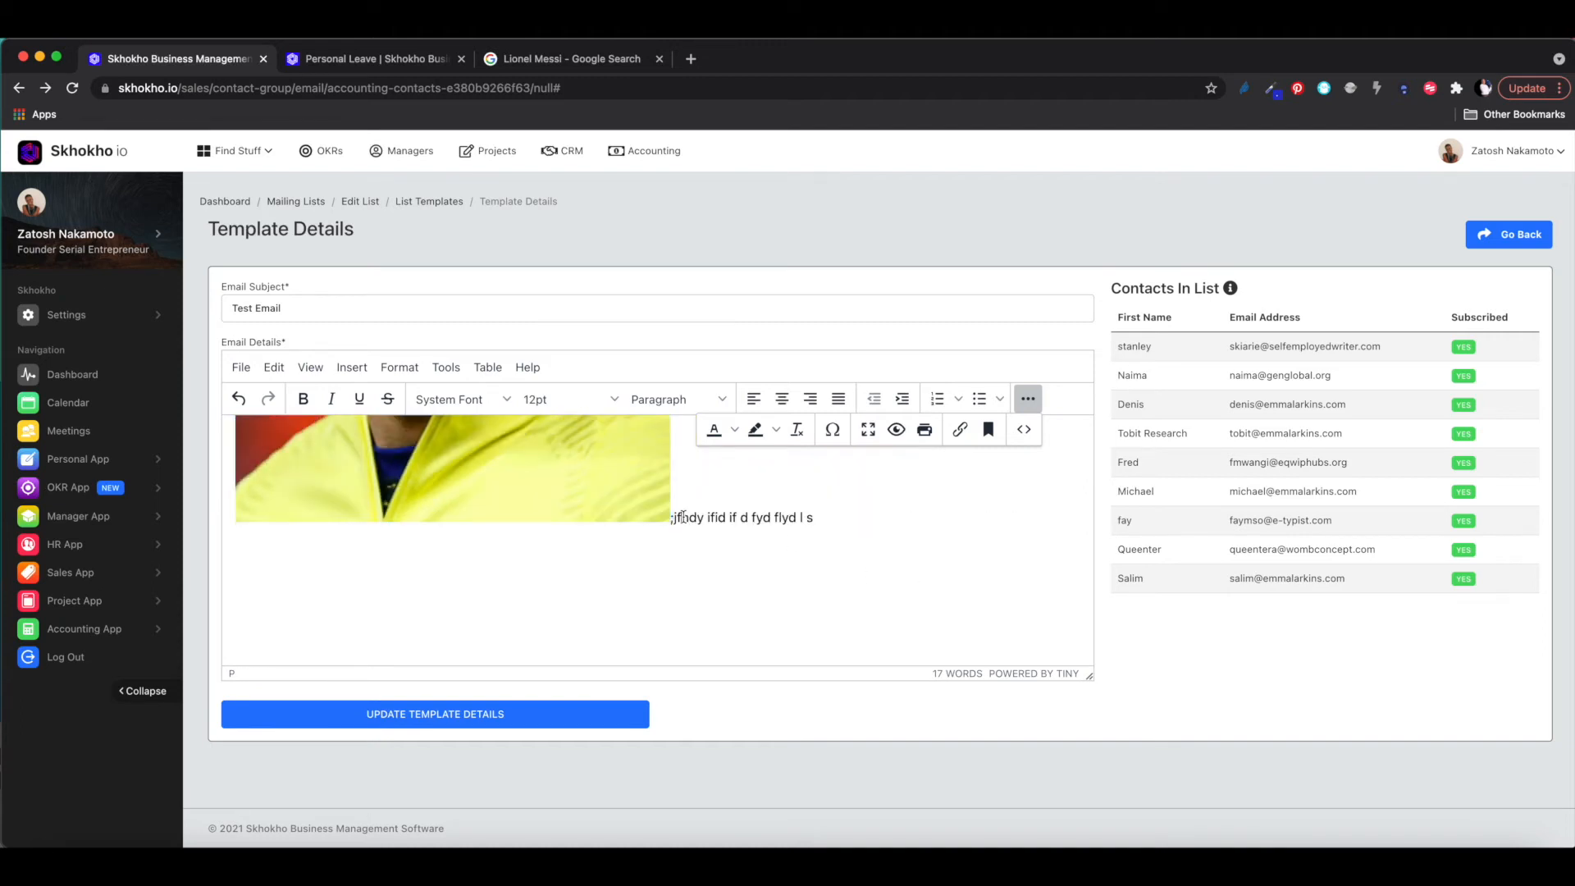
{"action": "key", "text": "Return"}
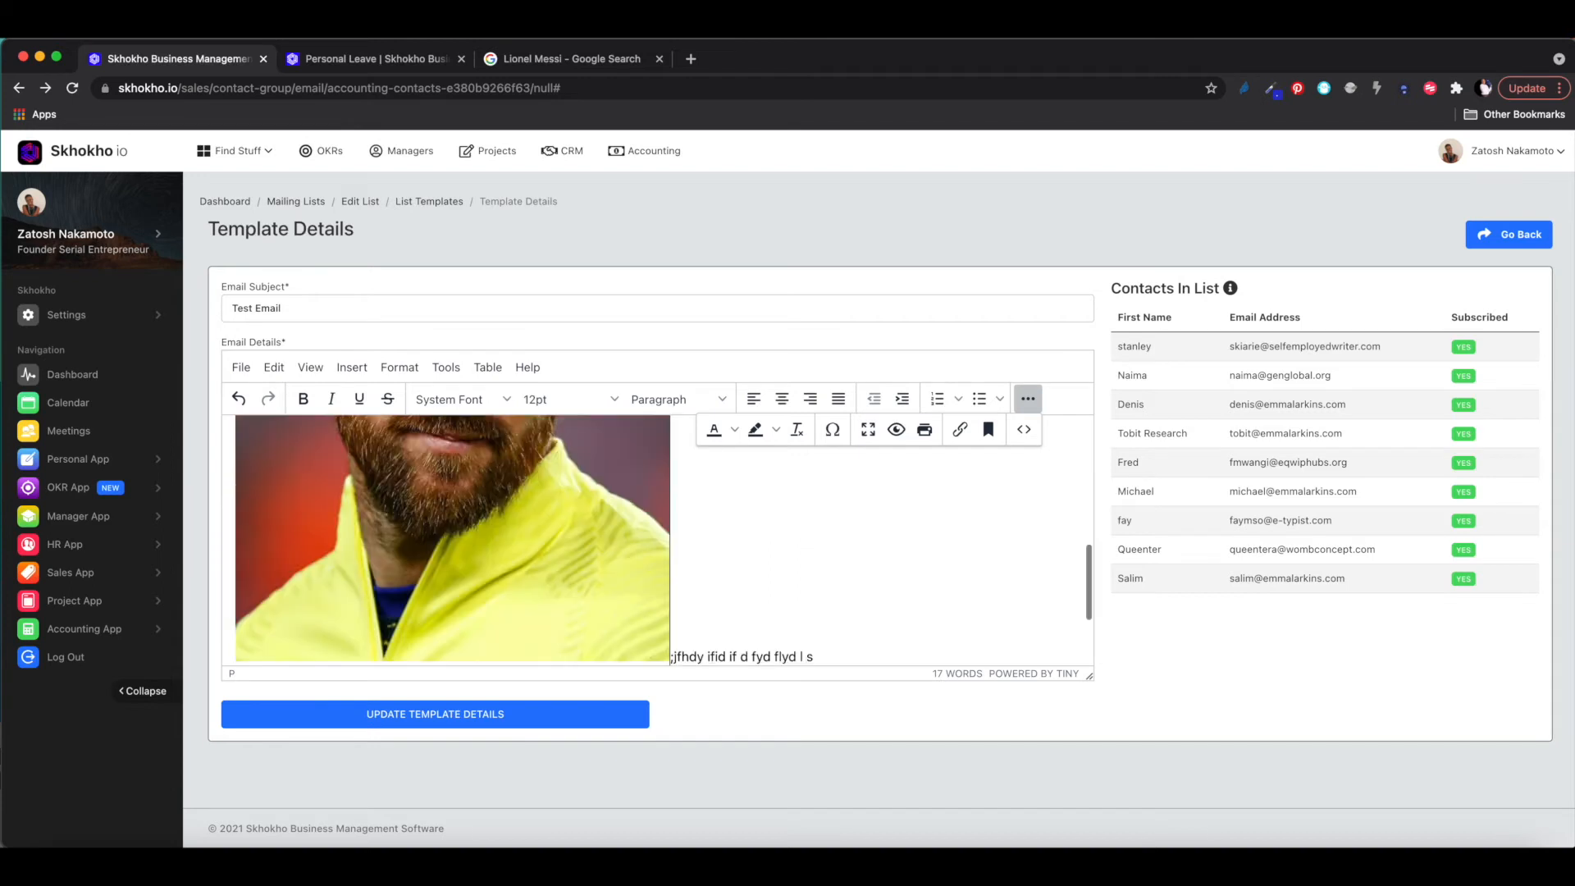
{"action": "key", "text": "Return"}
{"action": "key", "text": "Return"}
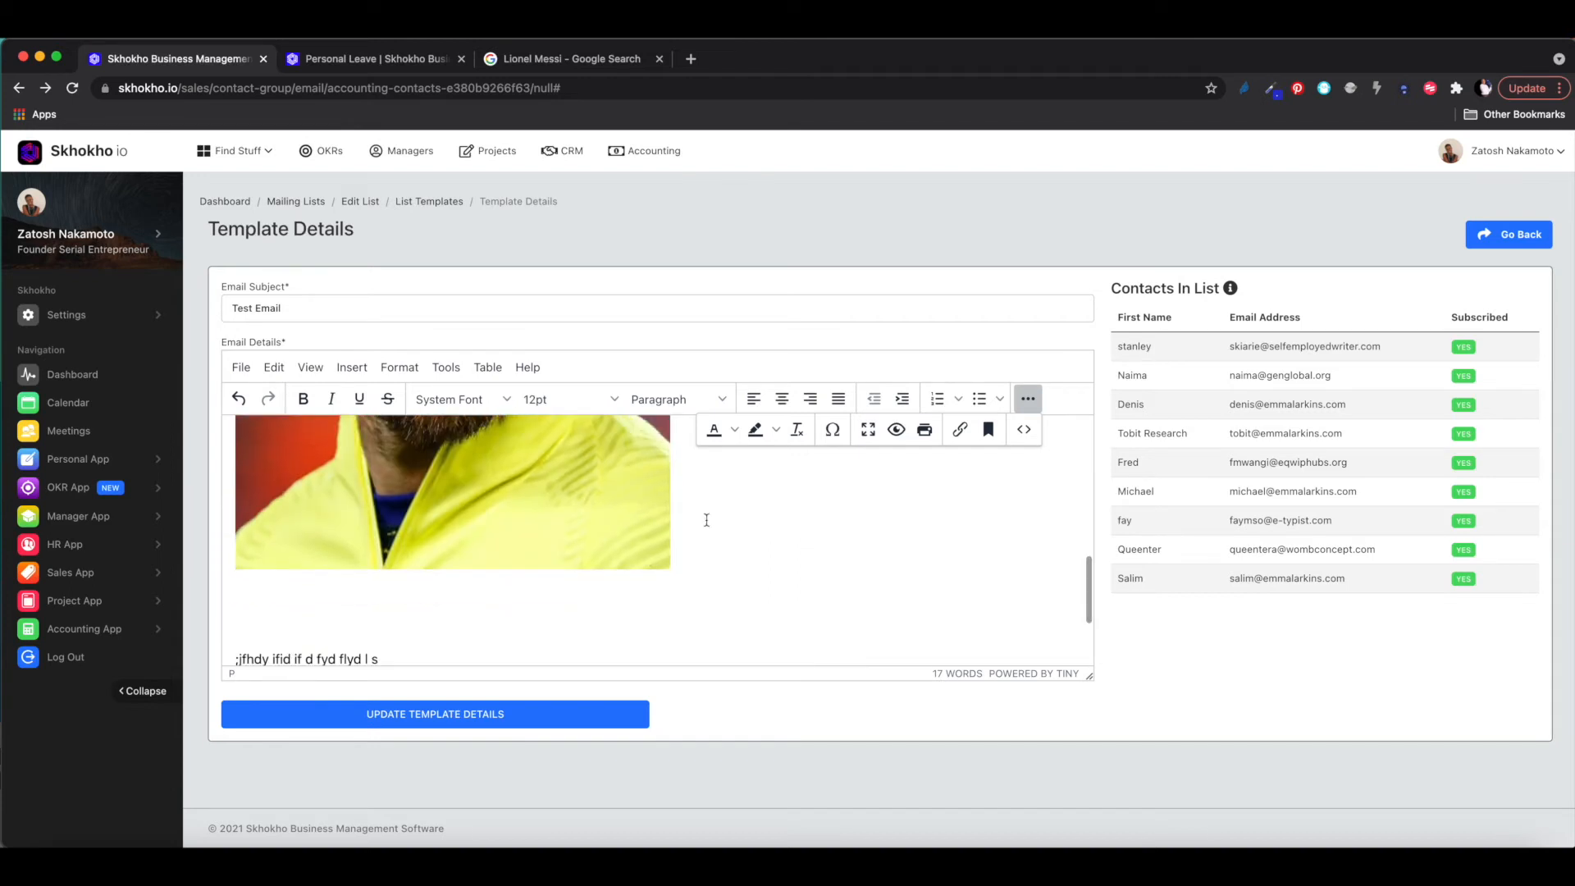
{"action": "left_click", "coordinate": [510, 713]}
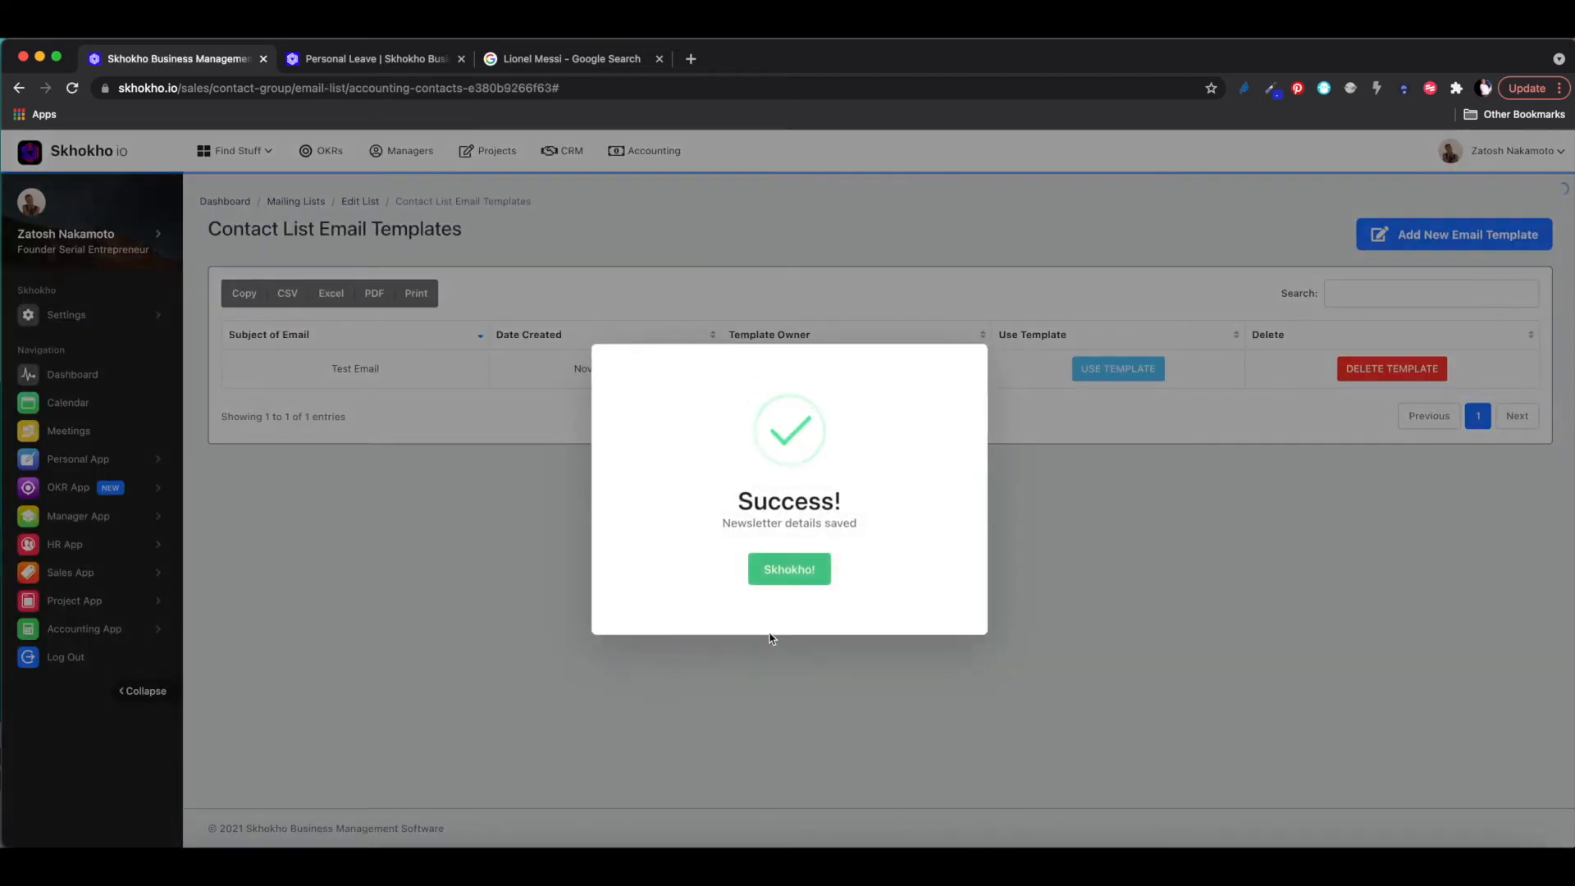
- Send a test email of the Test Email template and close the success message
{"action": "left_click", "coordinate": [788, 569]}
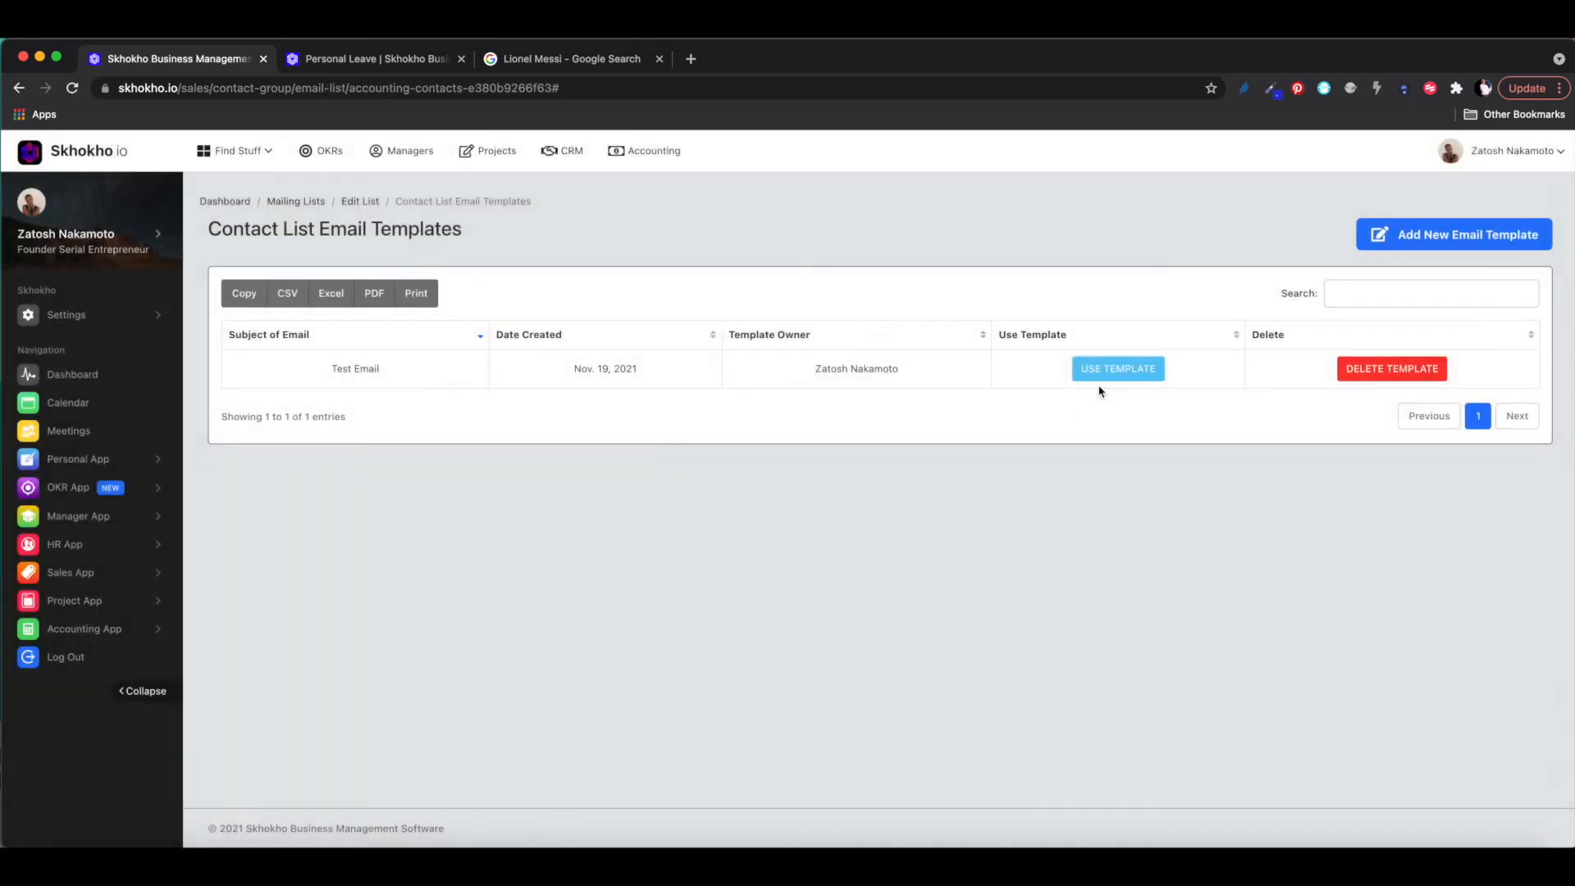
{"action": "left_click", "coordinate": [1130, 366]}
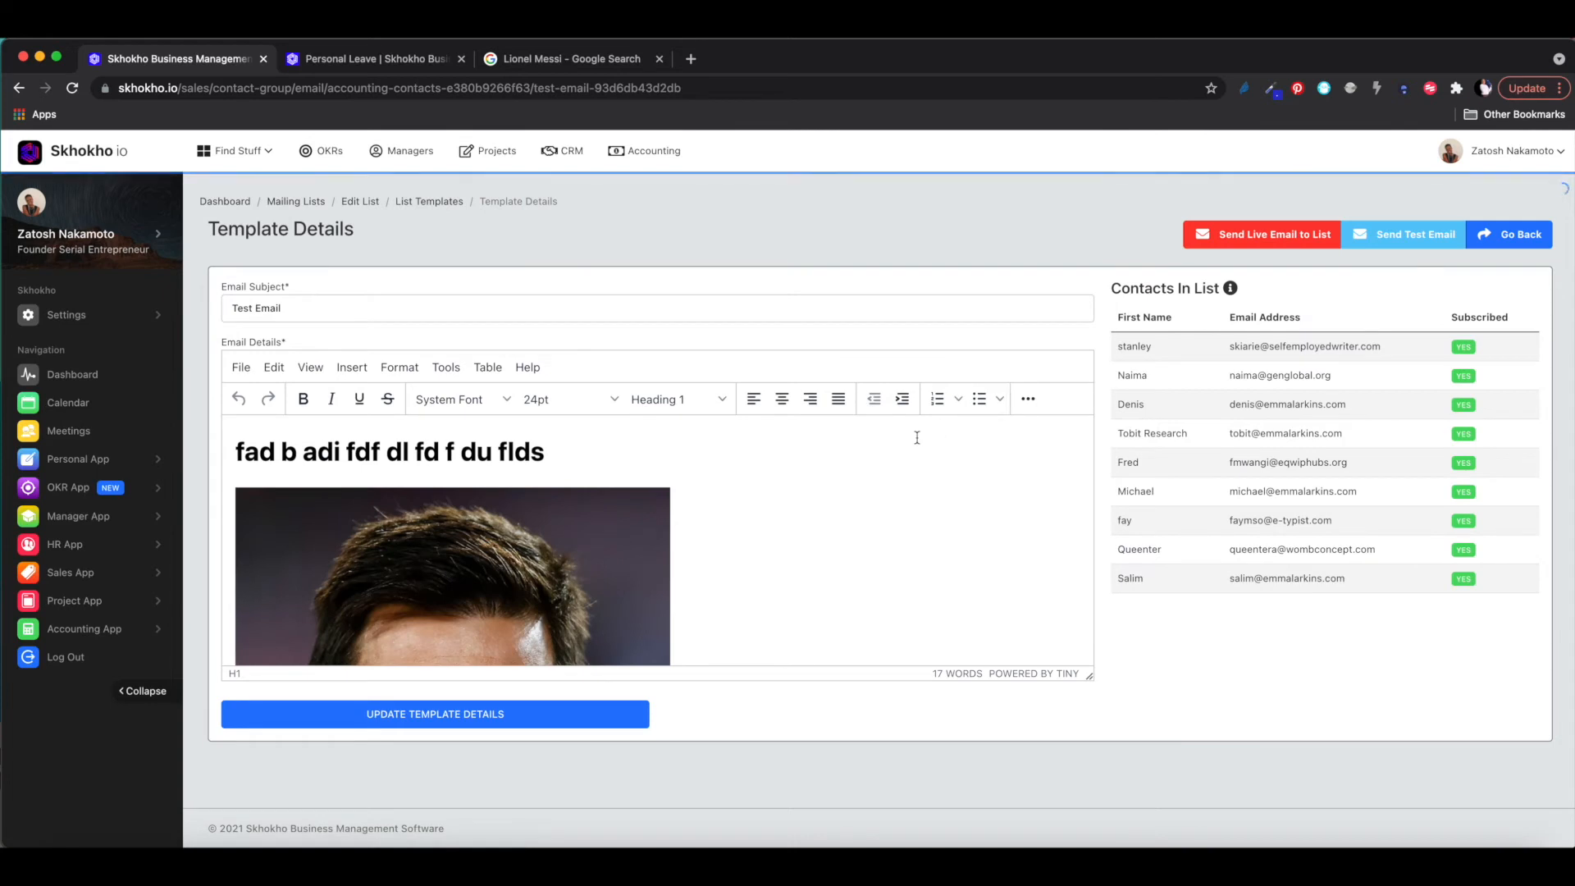
{"action": "scroll", "coordinate": [918, 438], "scroll_direction": "down", "scroll_amount": 3}
{"action": "scroll", "coordinate": [917, 437], "scroll_direction": "down", "scroll_amount": 3}
{"action": "scroll", "coordinate": [917, 437], "scroll_direction": "up", "scroll_amount": 10}
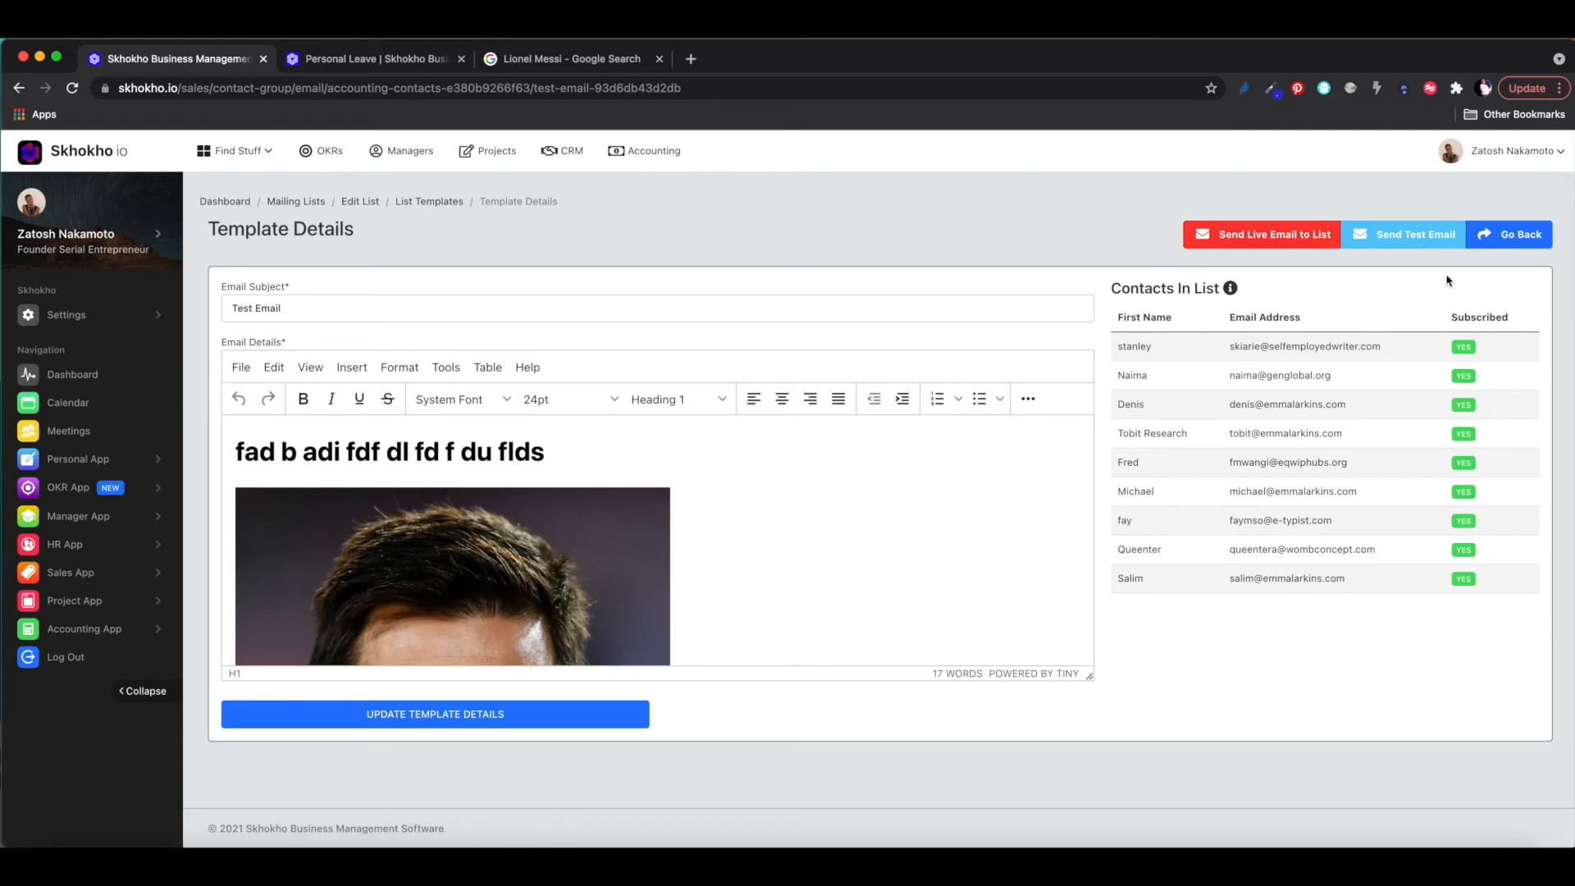
{"action": "left_click", "coordinate": [1409, 236]}
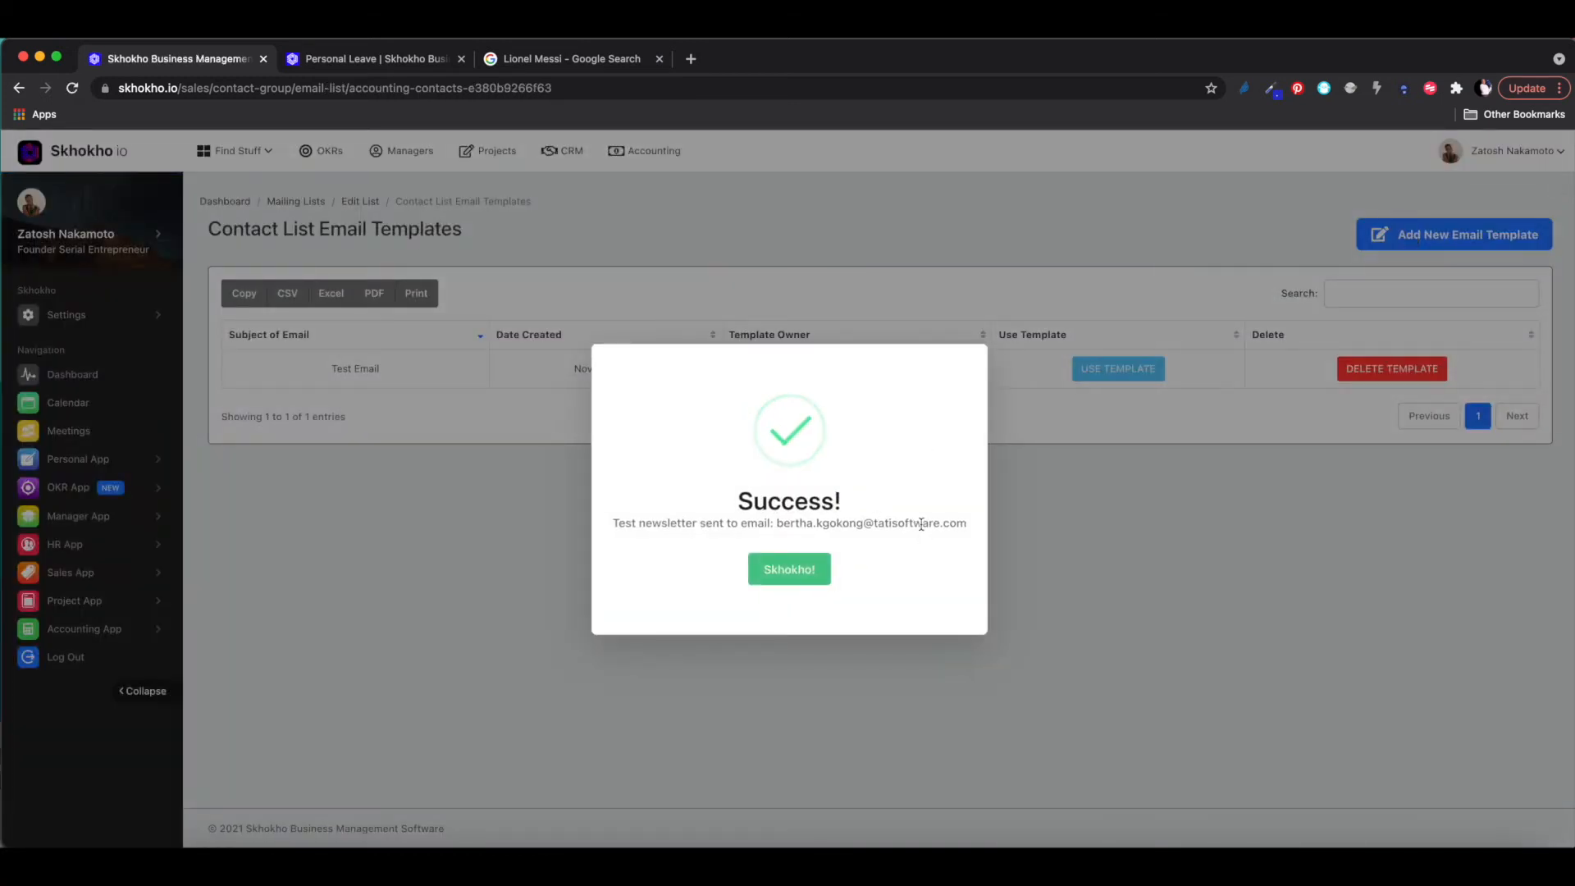
{"action": "left_click", "coordinate": [790, 570]}
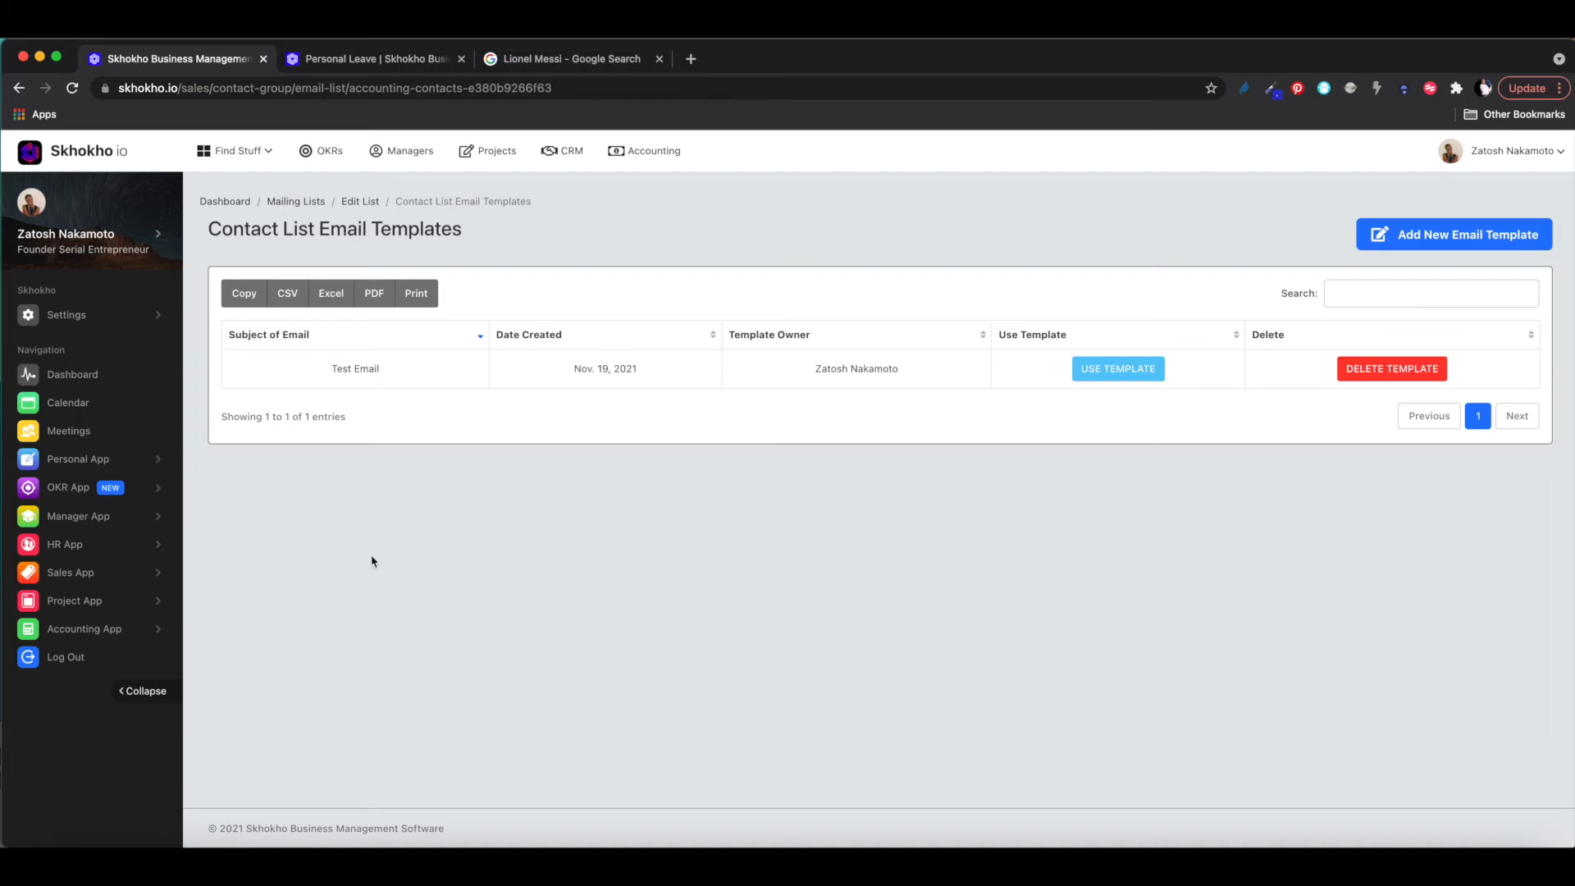
- Switch to the Thunderbird desktop and open the received Test Email in the inbox
{"action": "key", "text": "ctrl+Up"}
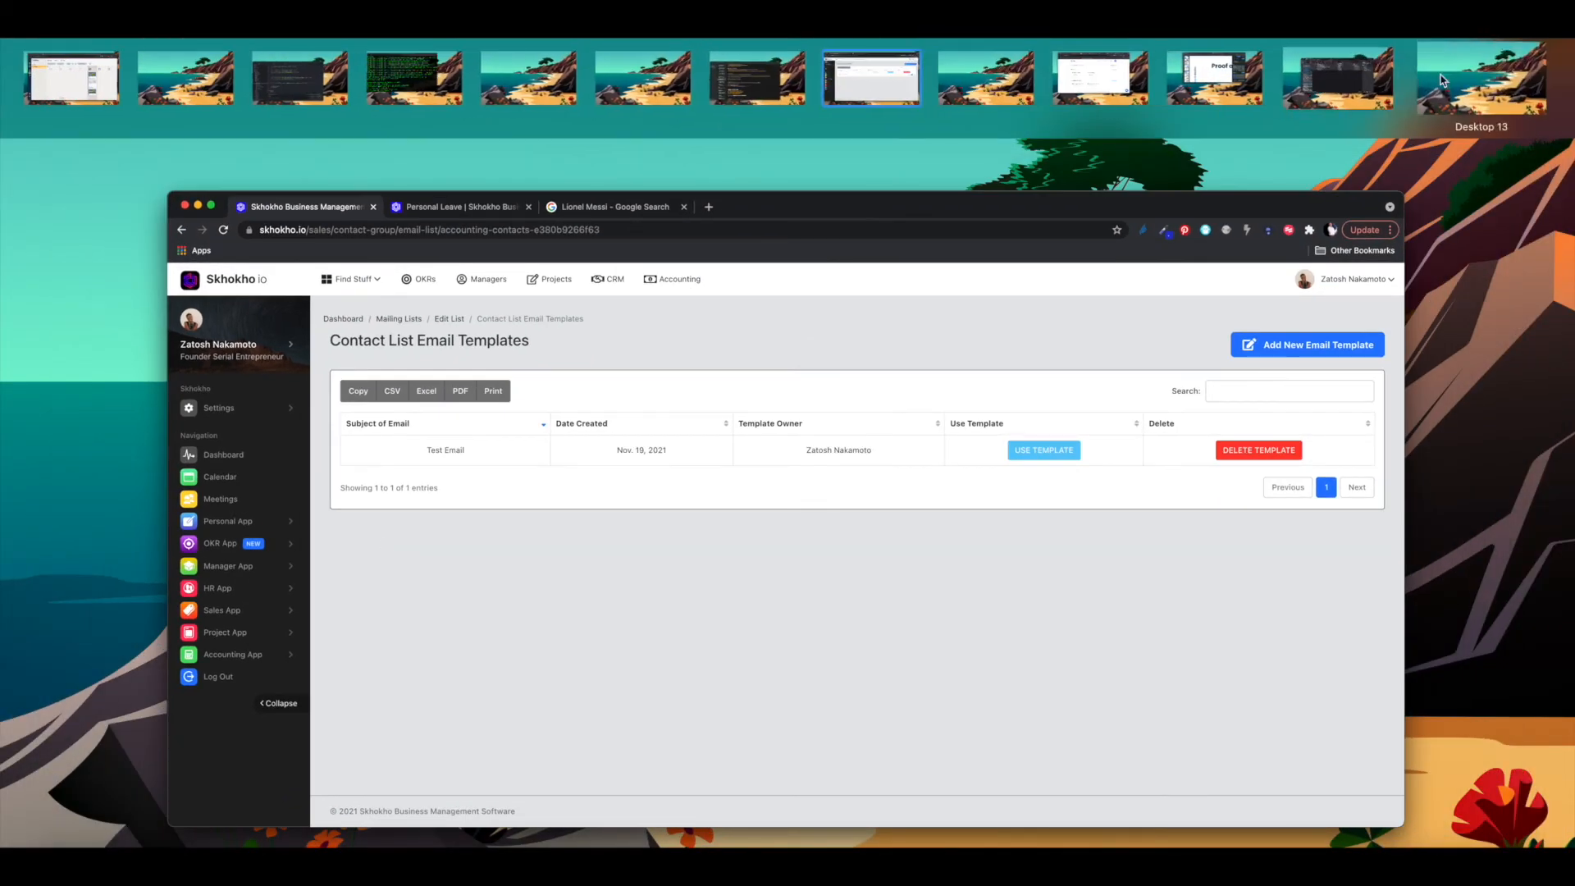
{"action": "left_click", "coordinate": [1347, 73]}
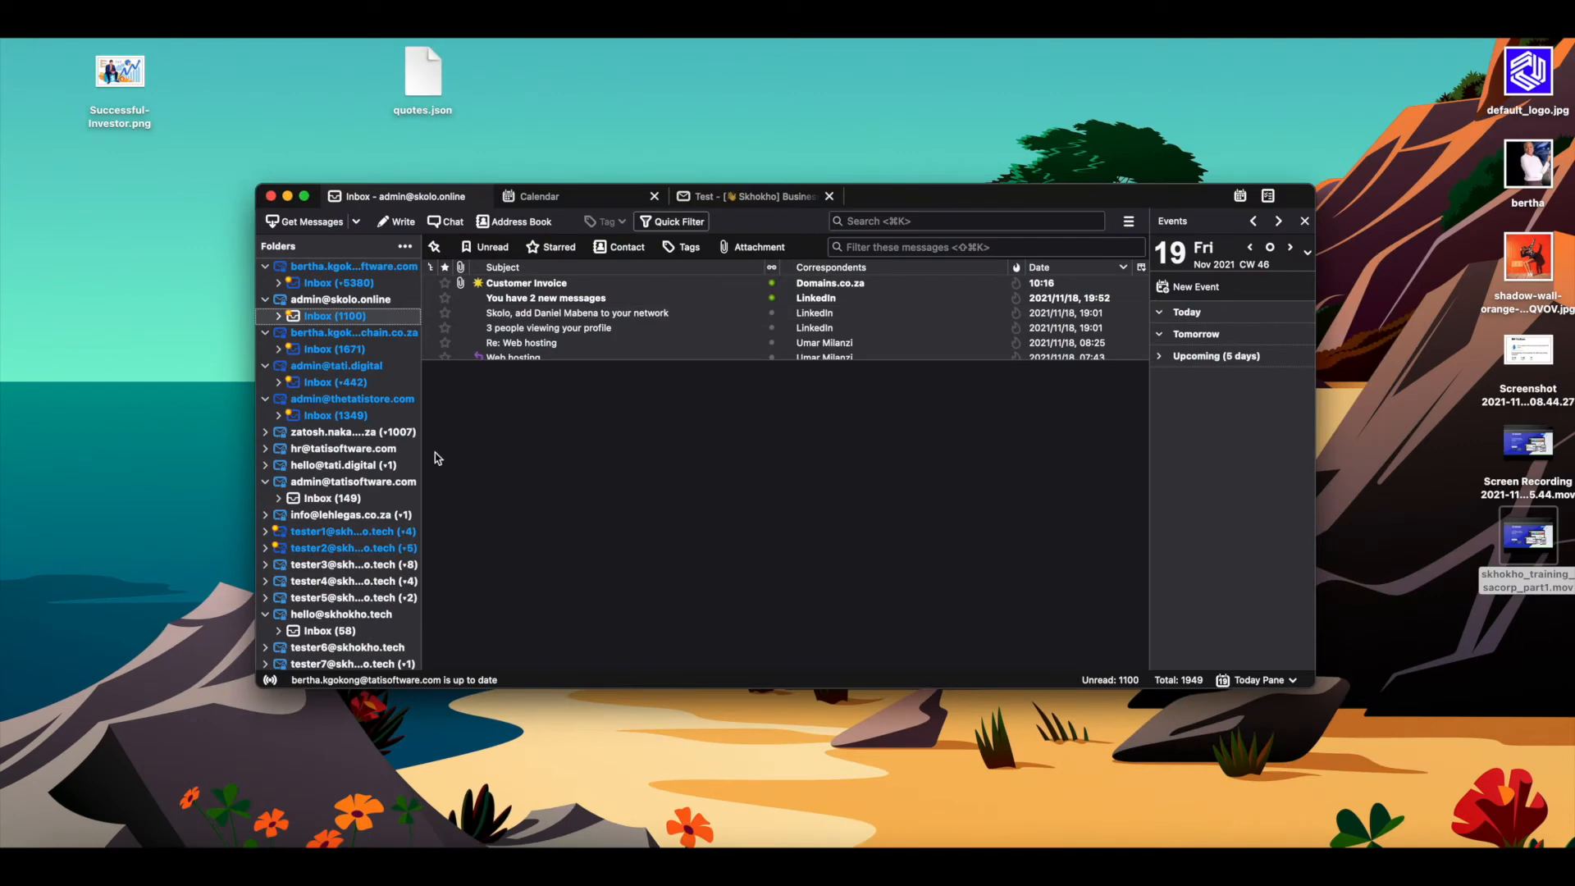
{"action": "left_click", "coordinate": [339, 283]}
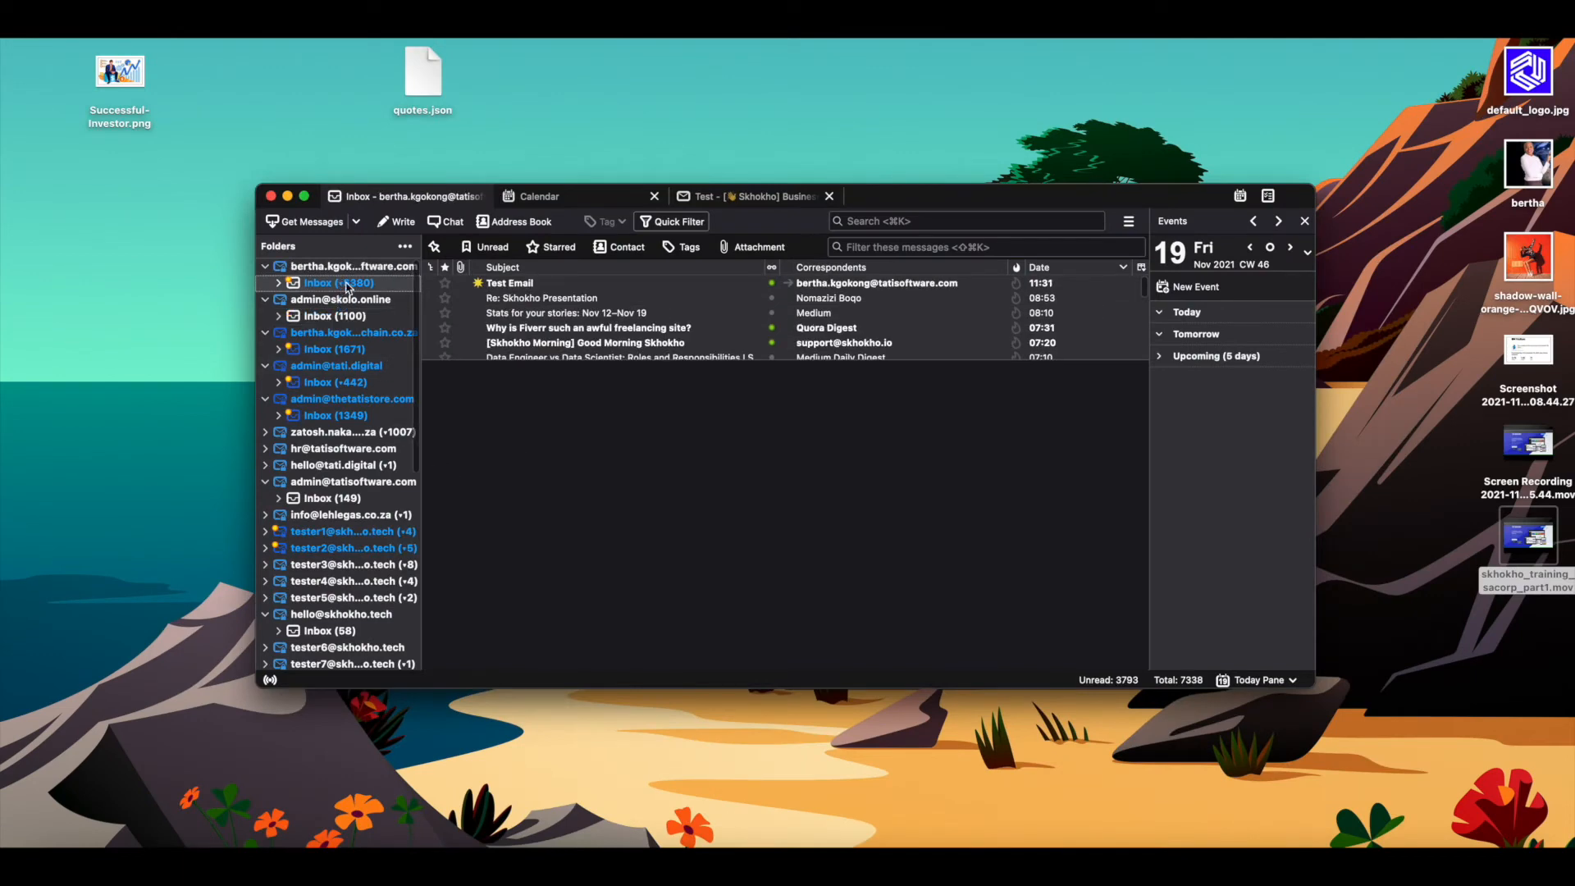
{"action": "left_click", "coordinate": [603, 284]}
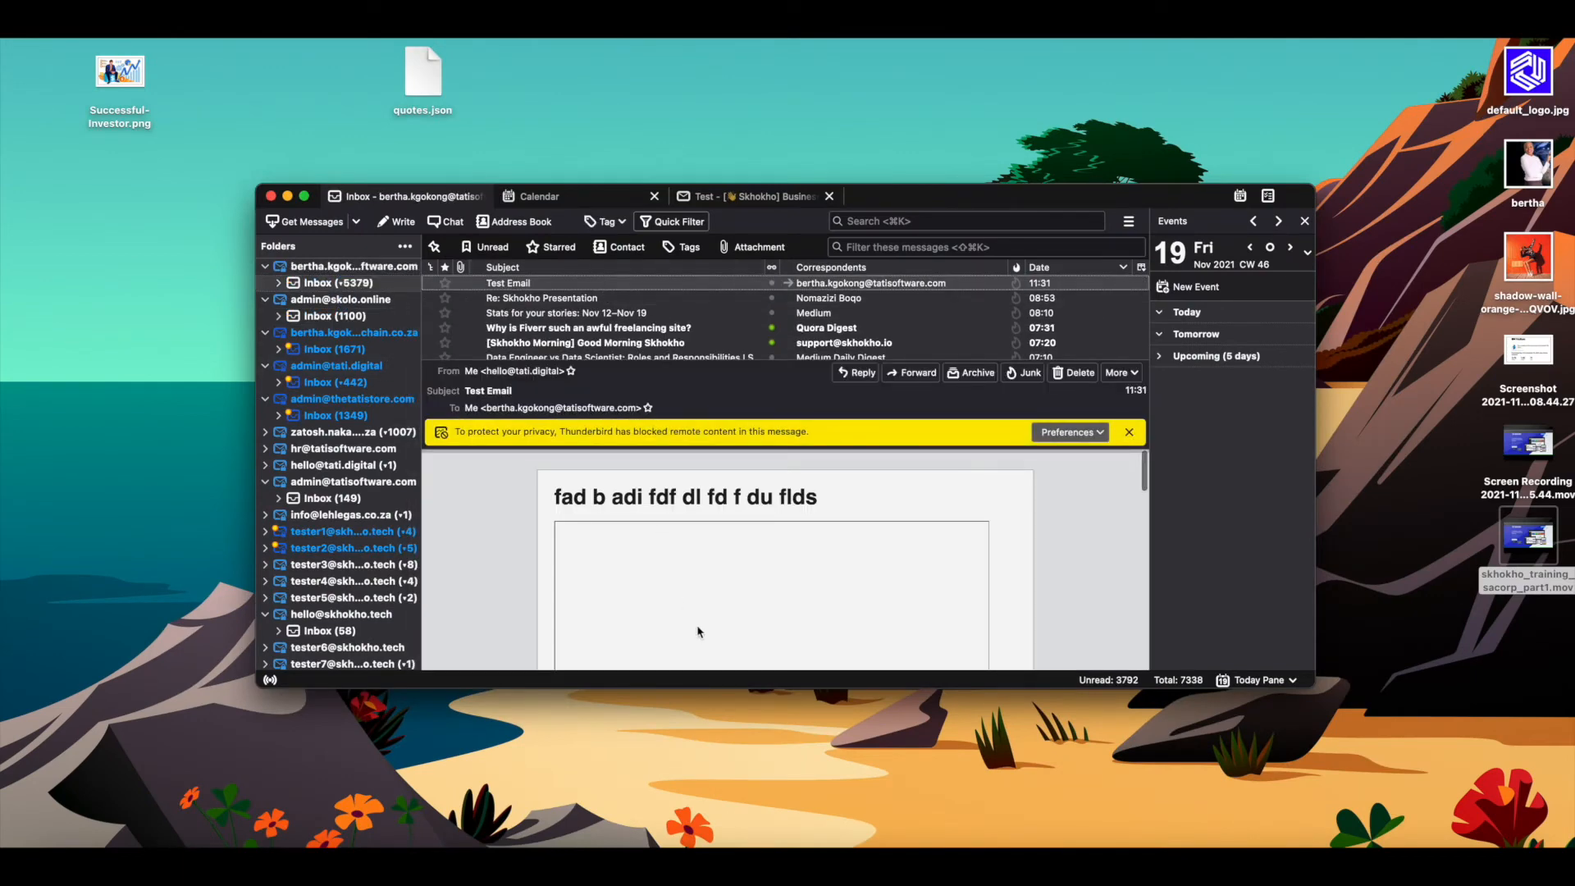
- Show the blocked remote image in the Test Email and review the whole message
{"action": "scroll", "coordinate": [698, 632], "scroll_direction": "down", "scroll_amount": 5}
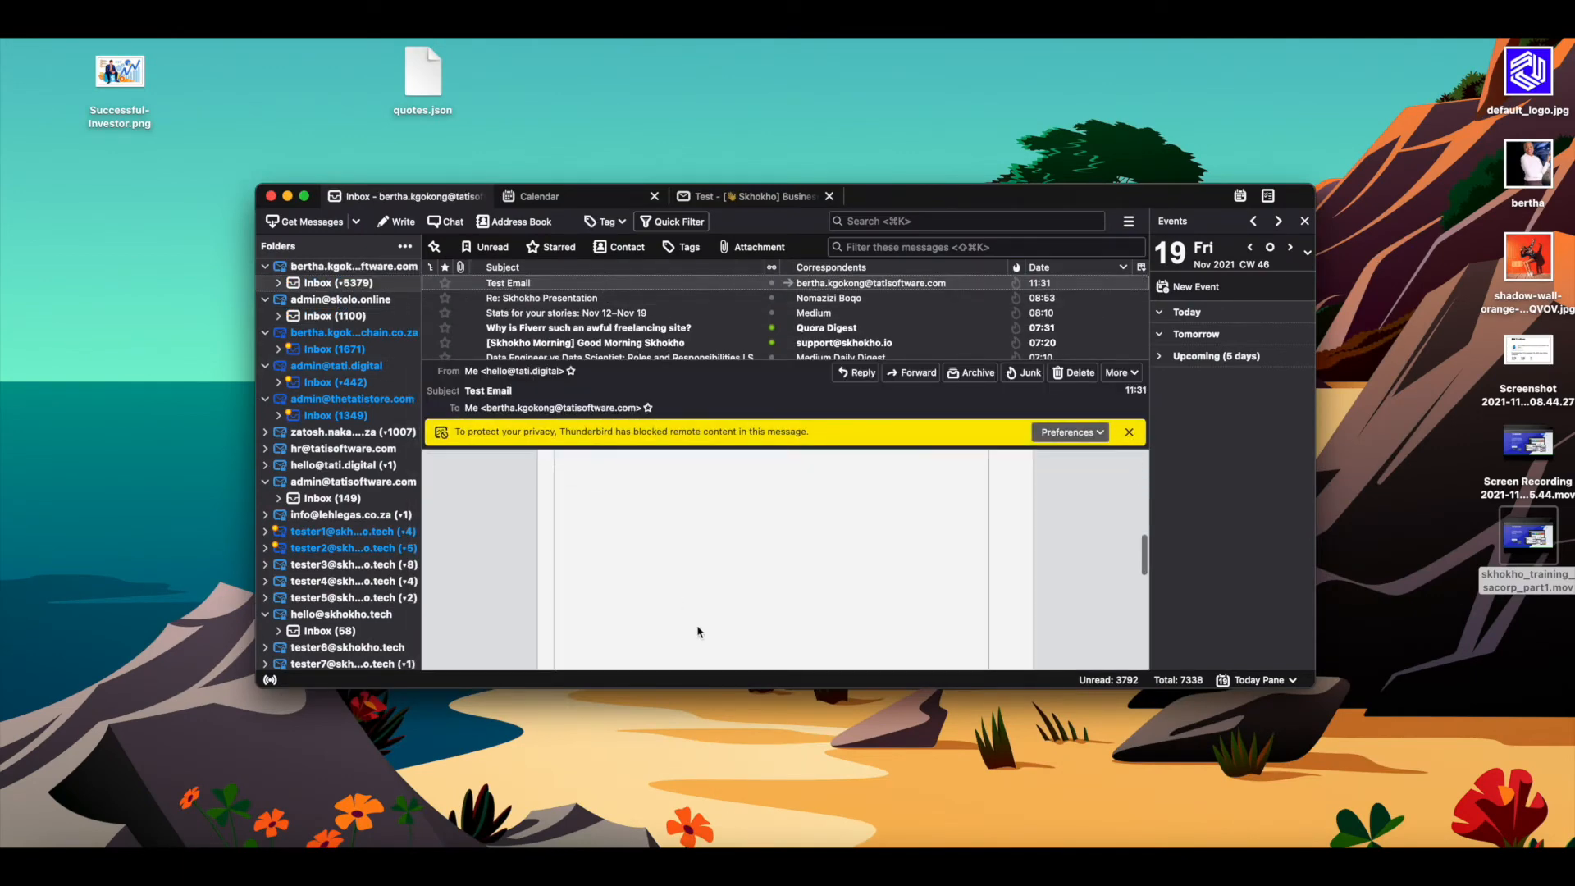
{"action": "left_click", "coordinate": [1073, 435]}
{"action": "left_click", "coordinate": [1077, 455]}
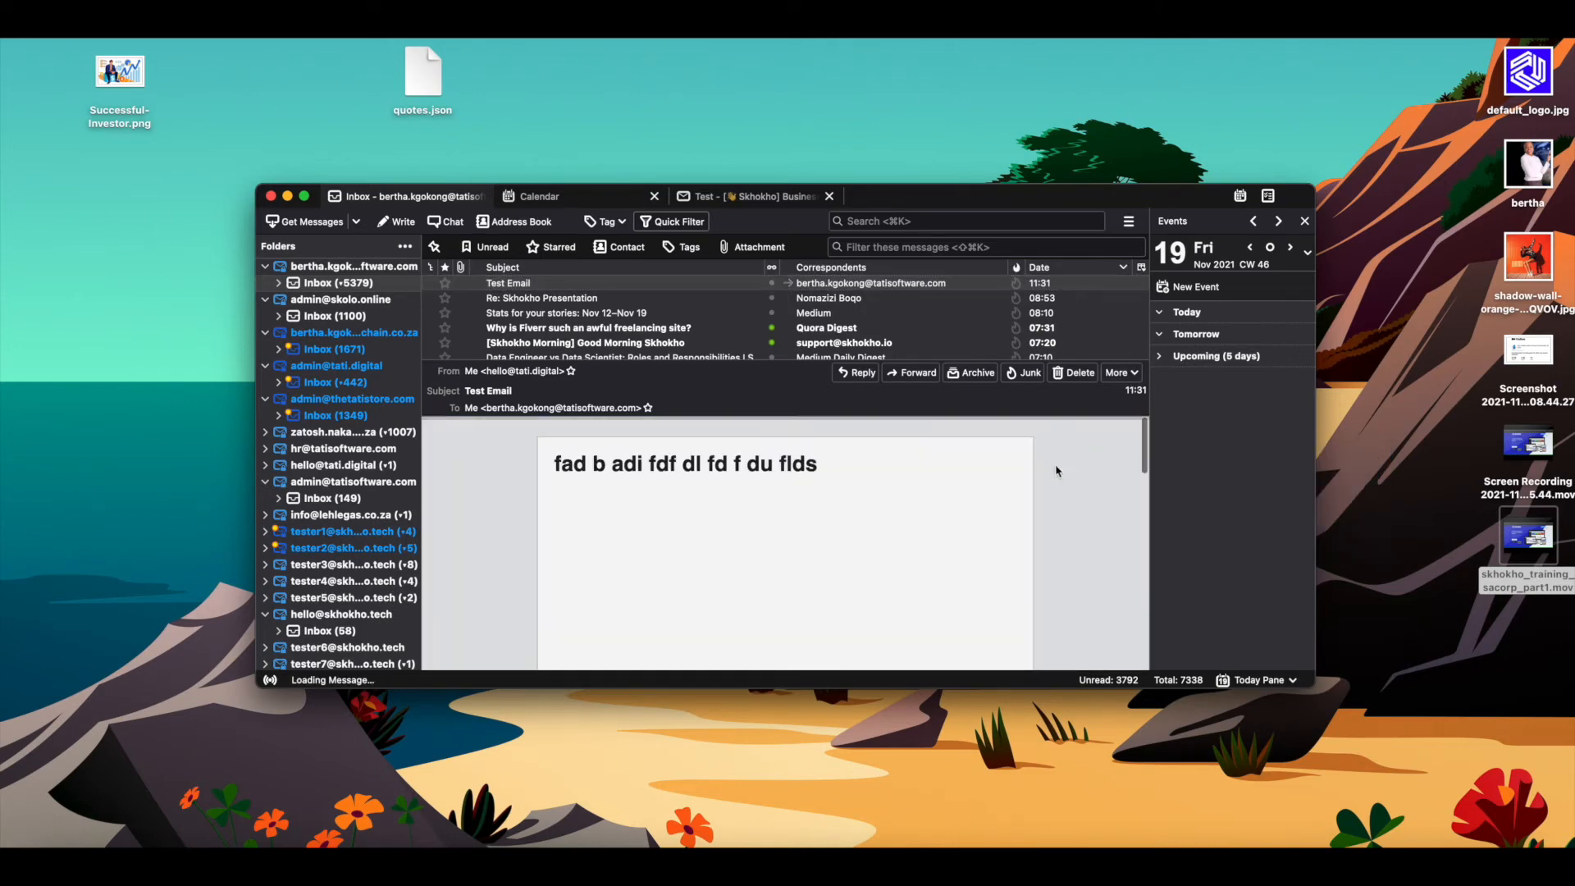
{"action": "scroll", "coordinate": [898, 544], "scroll_direction": "down", "scroll_amount": 10}
{"action": "scroll", "coordinate": [899, 543], "scroll_direction": "up", "scroll_amount": 10}
{"action": "scroll", "coordinate": [900, 545], "scroll_direction": "down", "scroll_amount": 1}
{"action": "scroll", "coordinate": [900, 545], "scroll_direction": "down", "scroll_amount": 10}
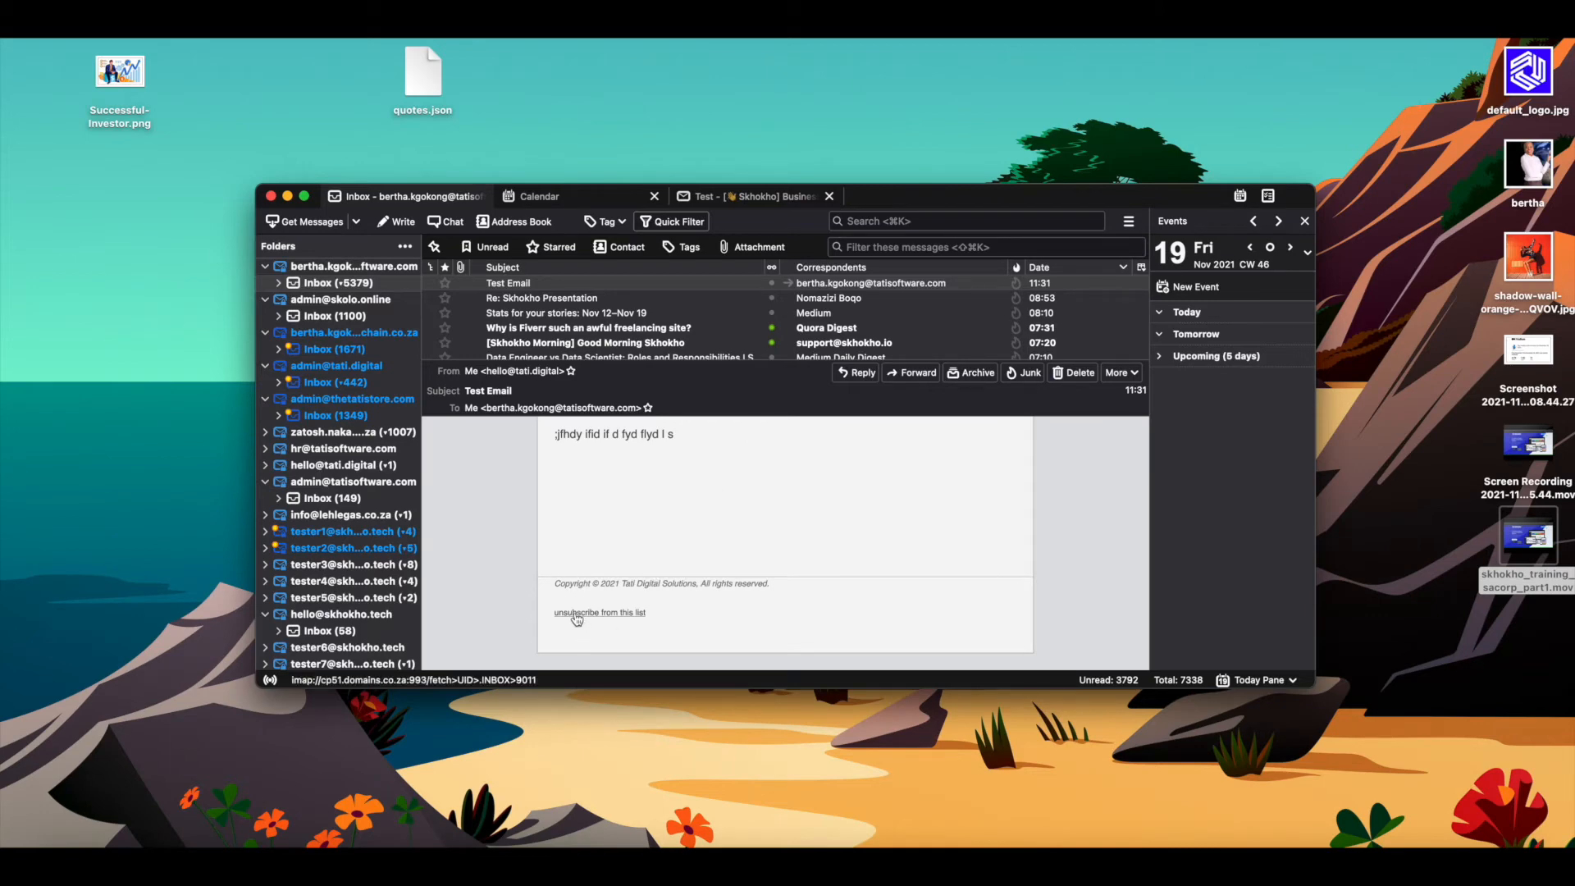
{"action": "key", "text": "ctrl+Up"}
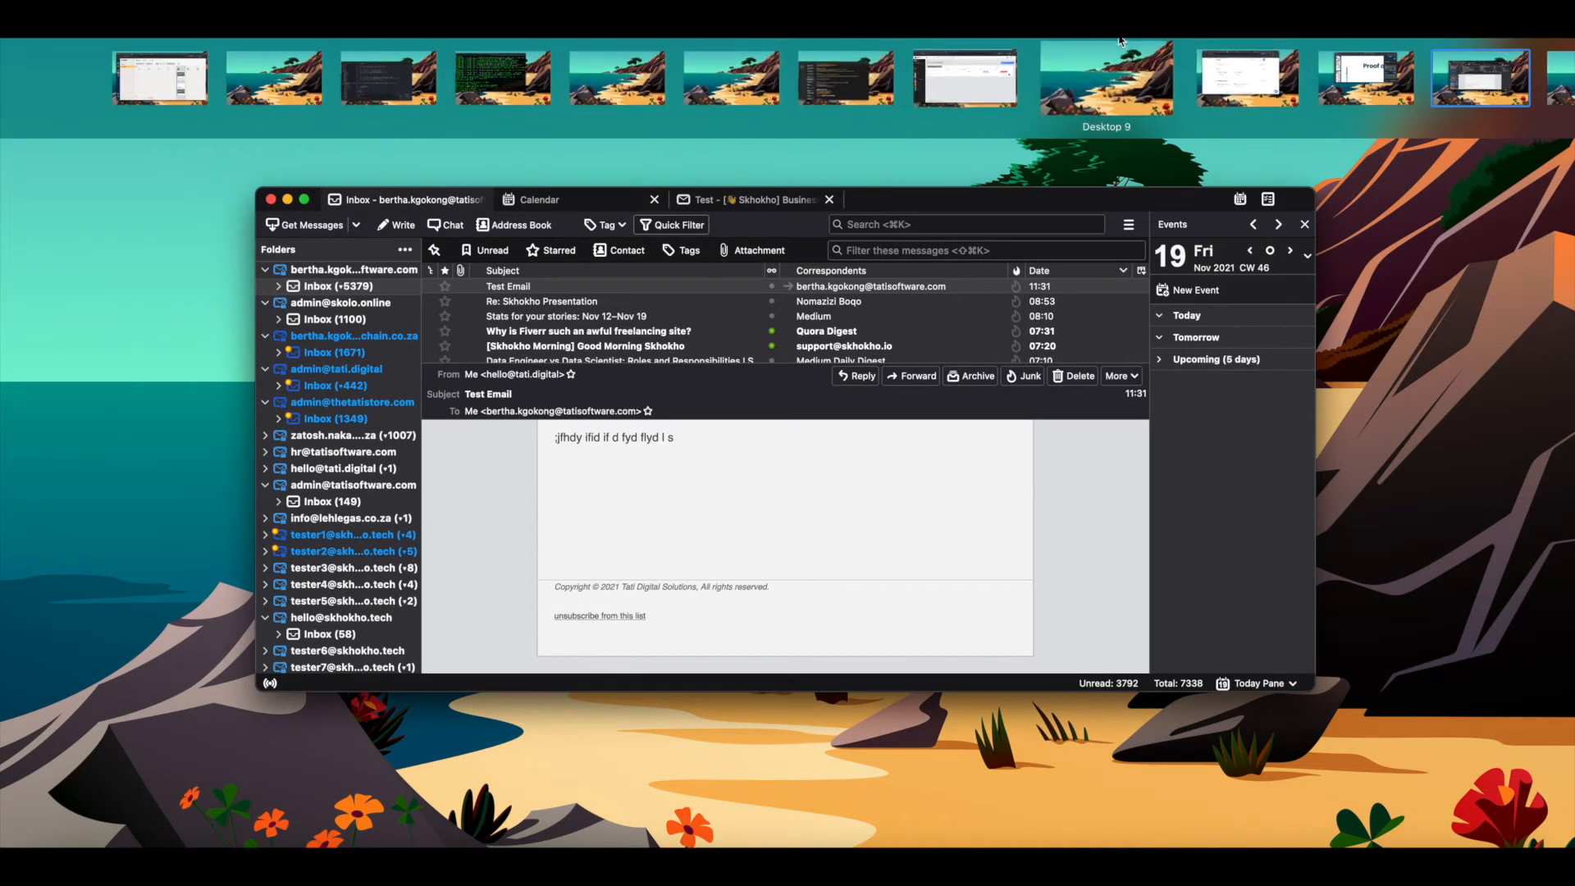
- Return to Skhokho's Accounting Contacts list details and select a contact's email address
{"action": "left_click", "coordinate": [963, 97]}
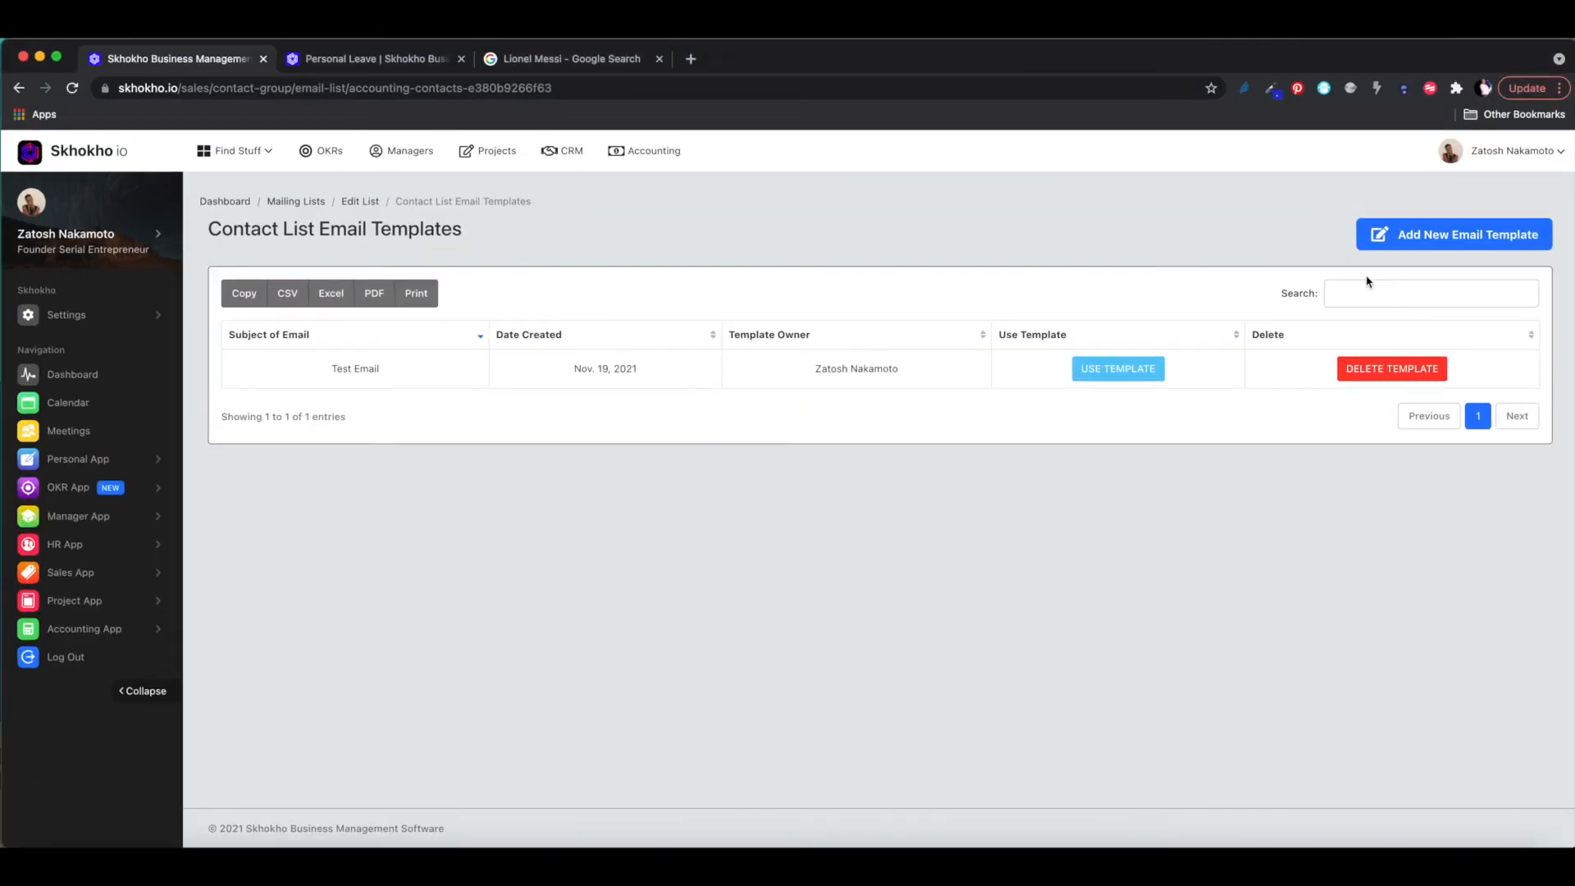
{"action": "left_click", "coordinate": [350, 205]}
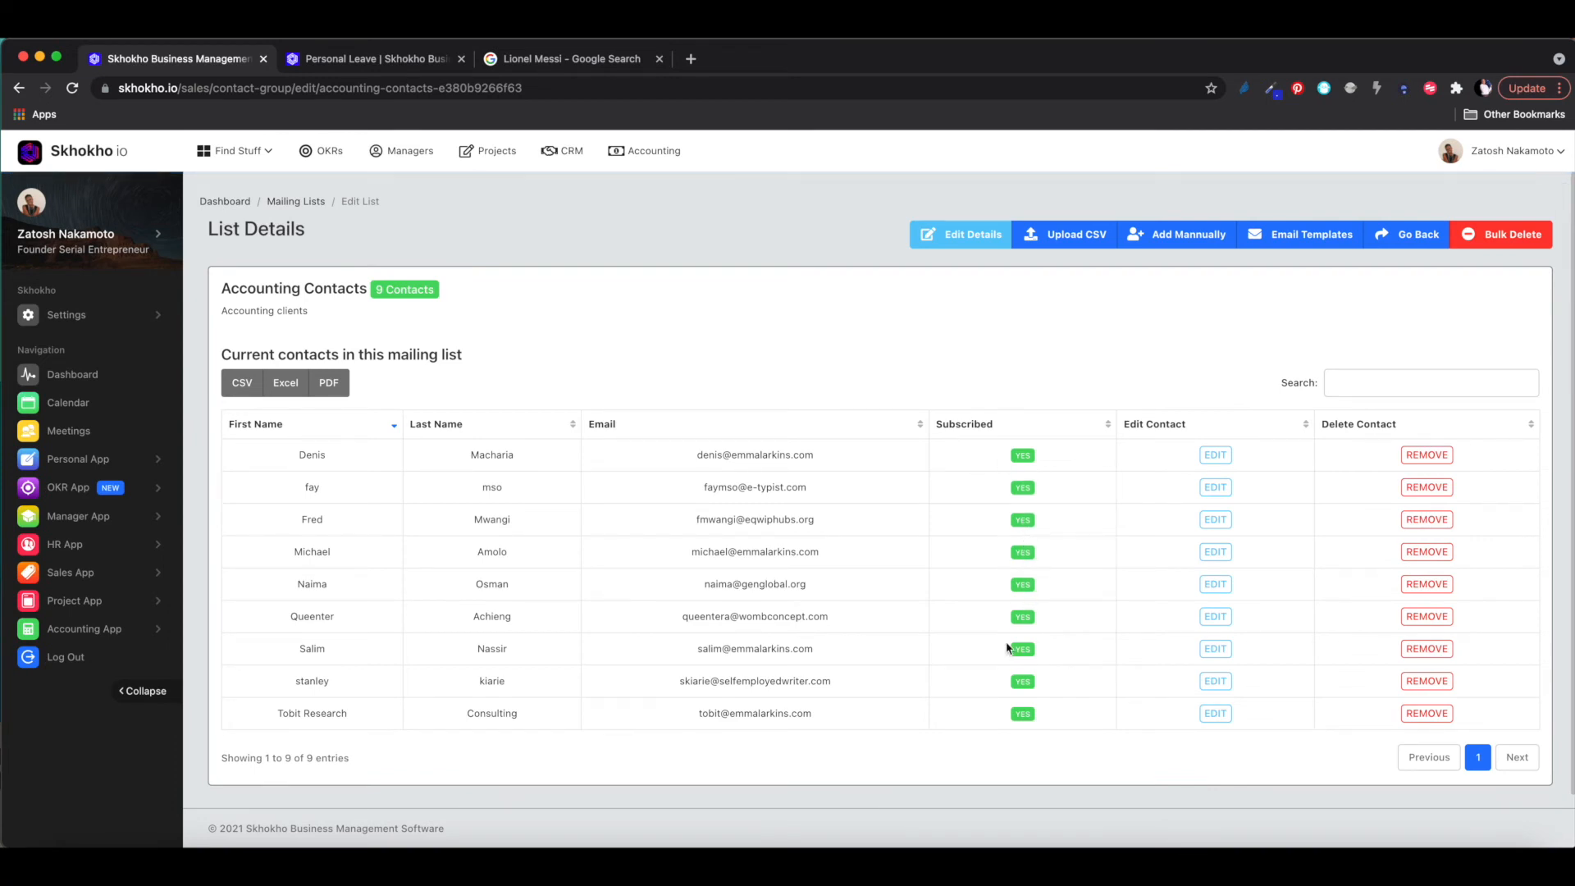
{"action": "scroll", "coordinate": [1008, 648], "scroll_direction": "down", "scroll_amount": 1}
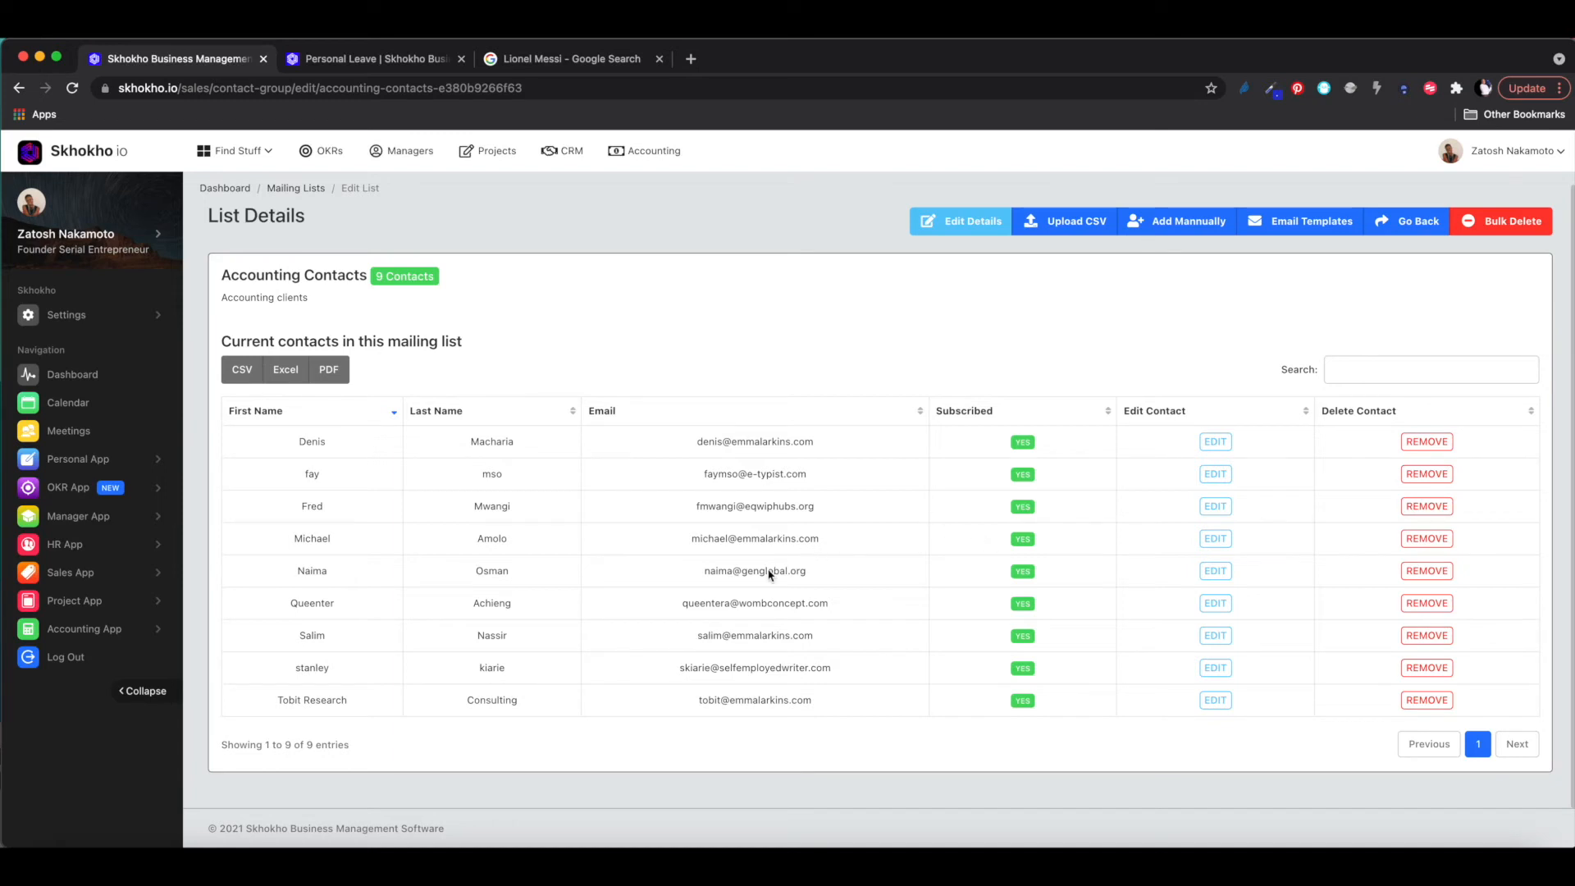
{"action": "left_click_drag", "start_coordinate": [816, 576], "coordinate": [701, 575]}
{"action": "key", "text": "super+c"}
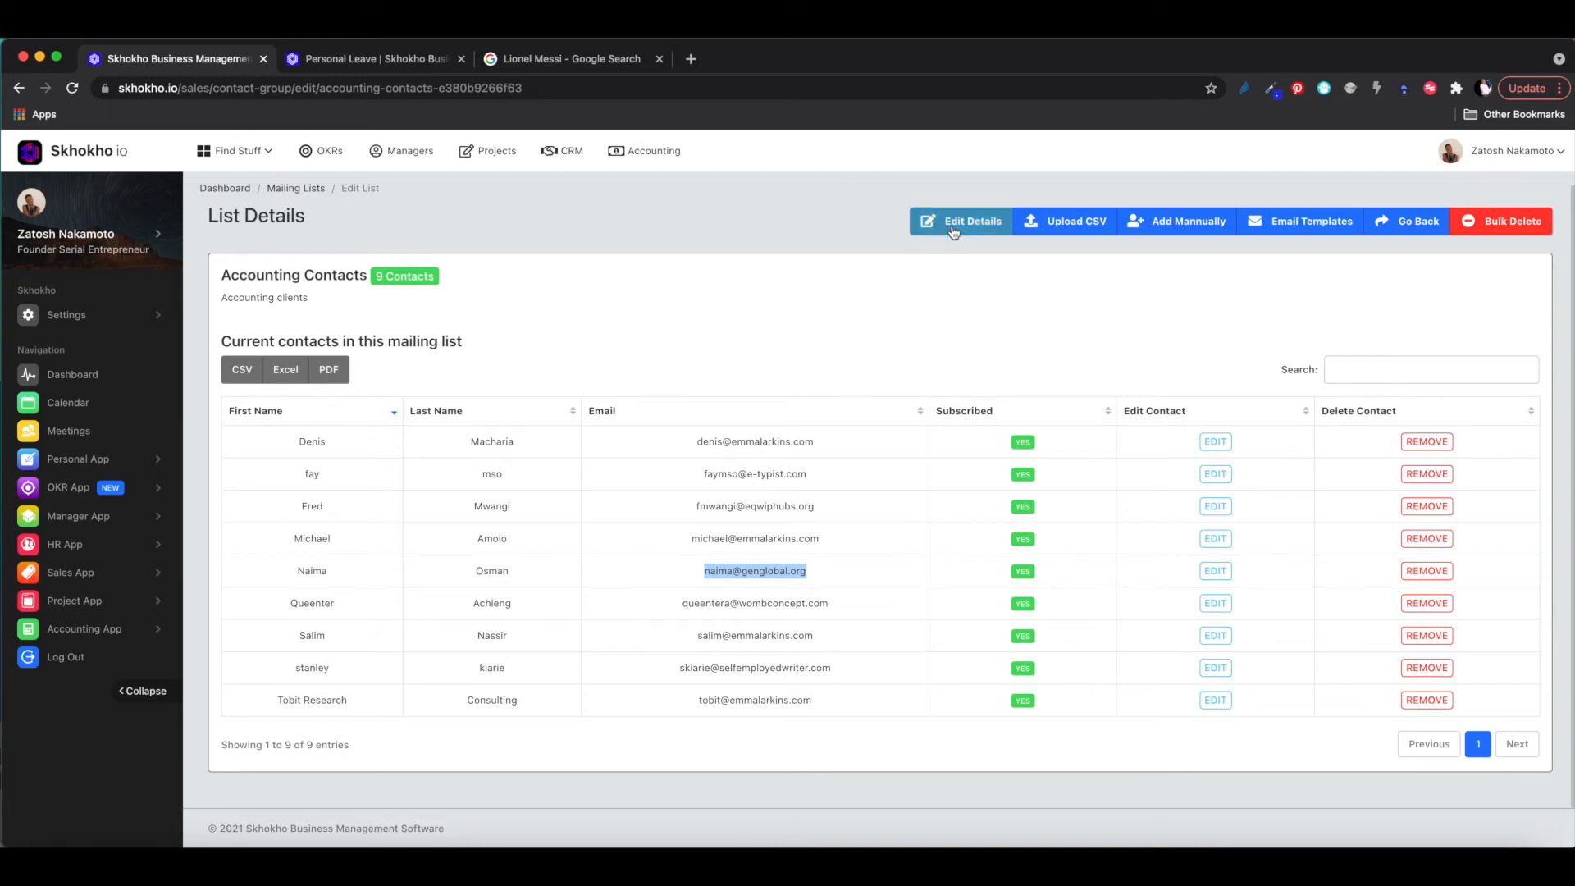
- Open the Add New Contact form and enter the contact's first and last names
{"action": "left_click", "coordinate": [1187, 223]}
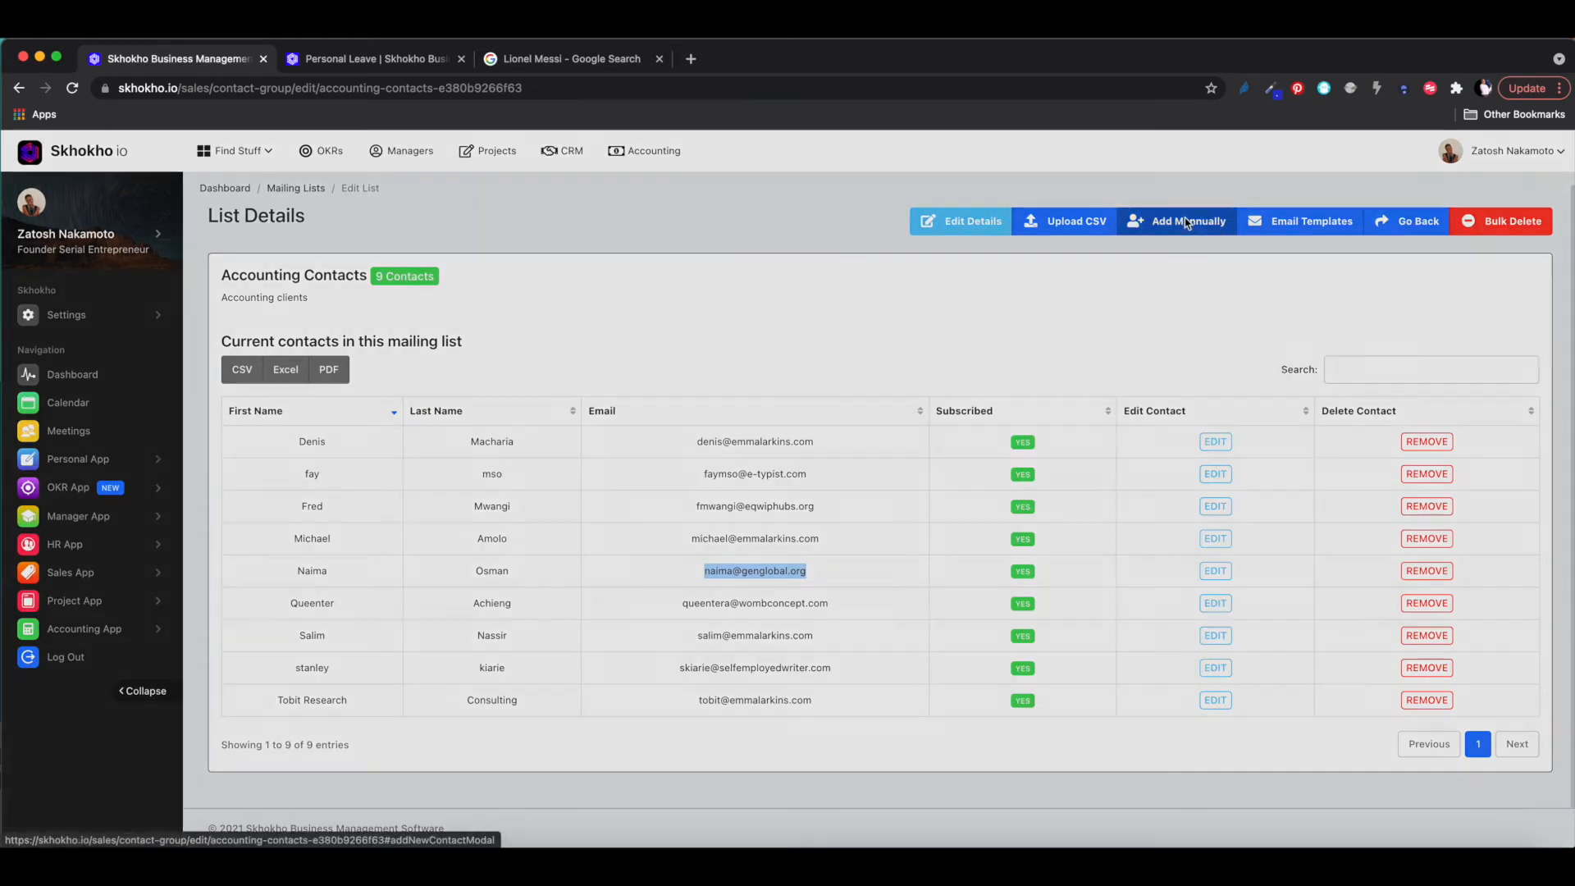
{"action": "left_click", "coordinate": [724, 245]}
{"action": "type", "text": "h aid "}
{"action": "type", "text": " dfd"}
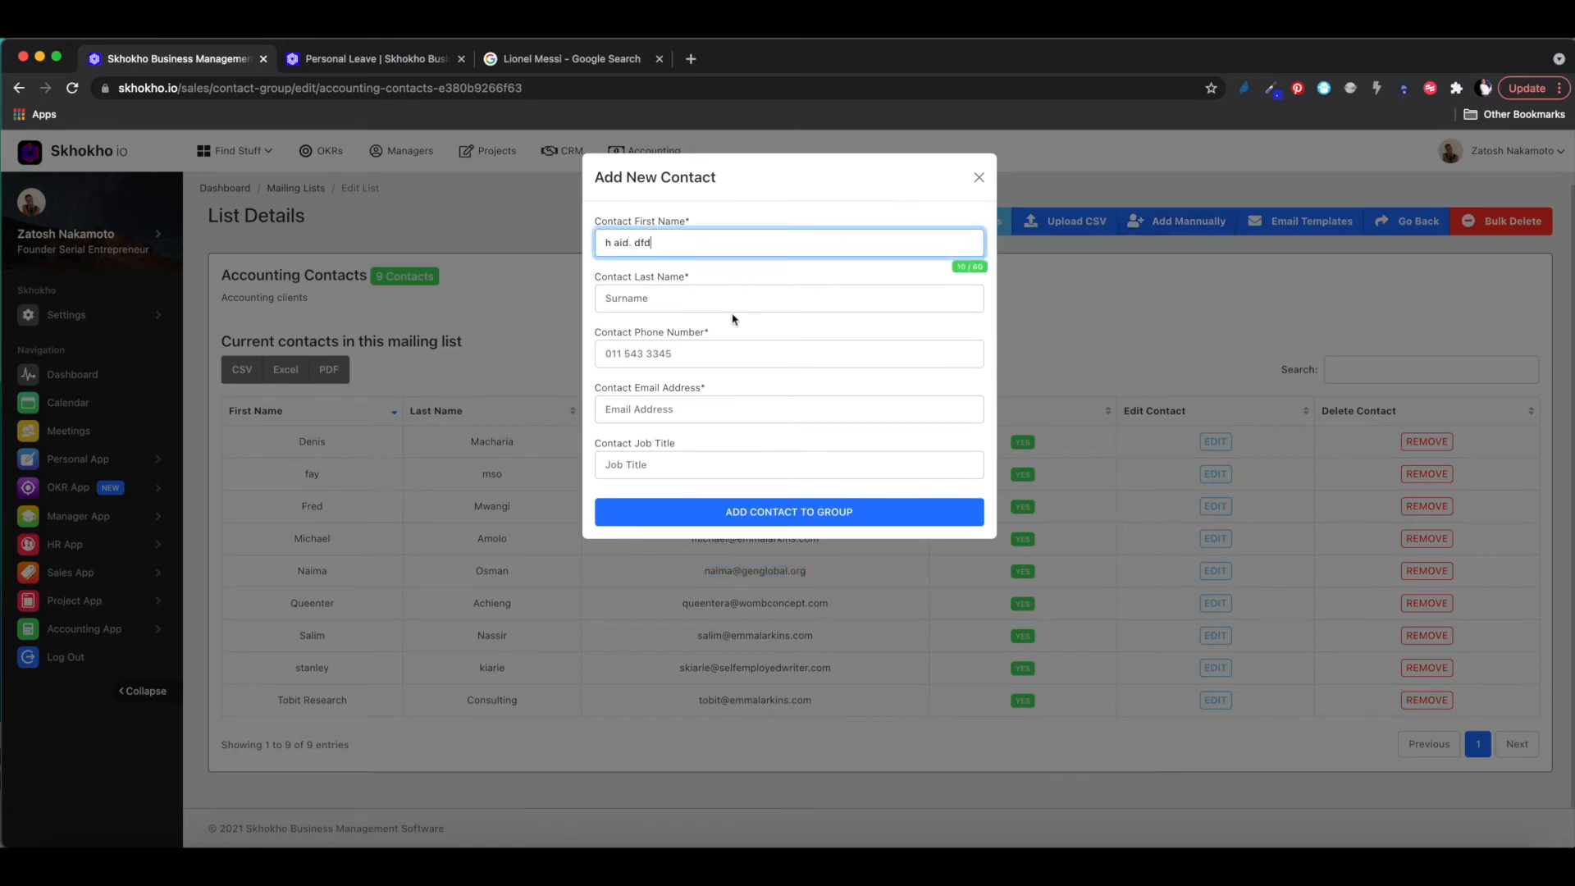
{"action": "left_click", "coordinate": [719, 303]}
{"action": "type", "text": "d"}
{"action": "key", "text": "BackSpace"}
{"action": "key", "text": "BackSpace"}
{"action": "type", "text": "Bd. sd d d"}
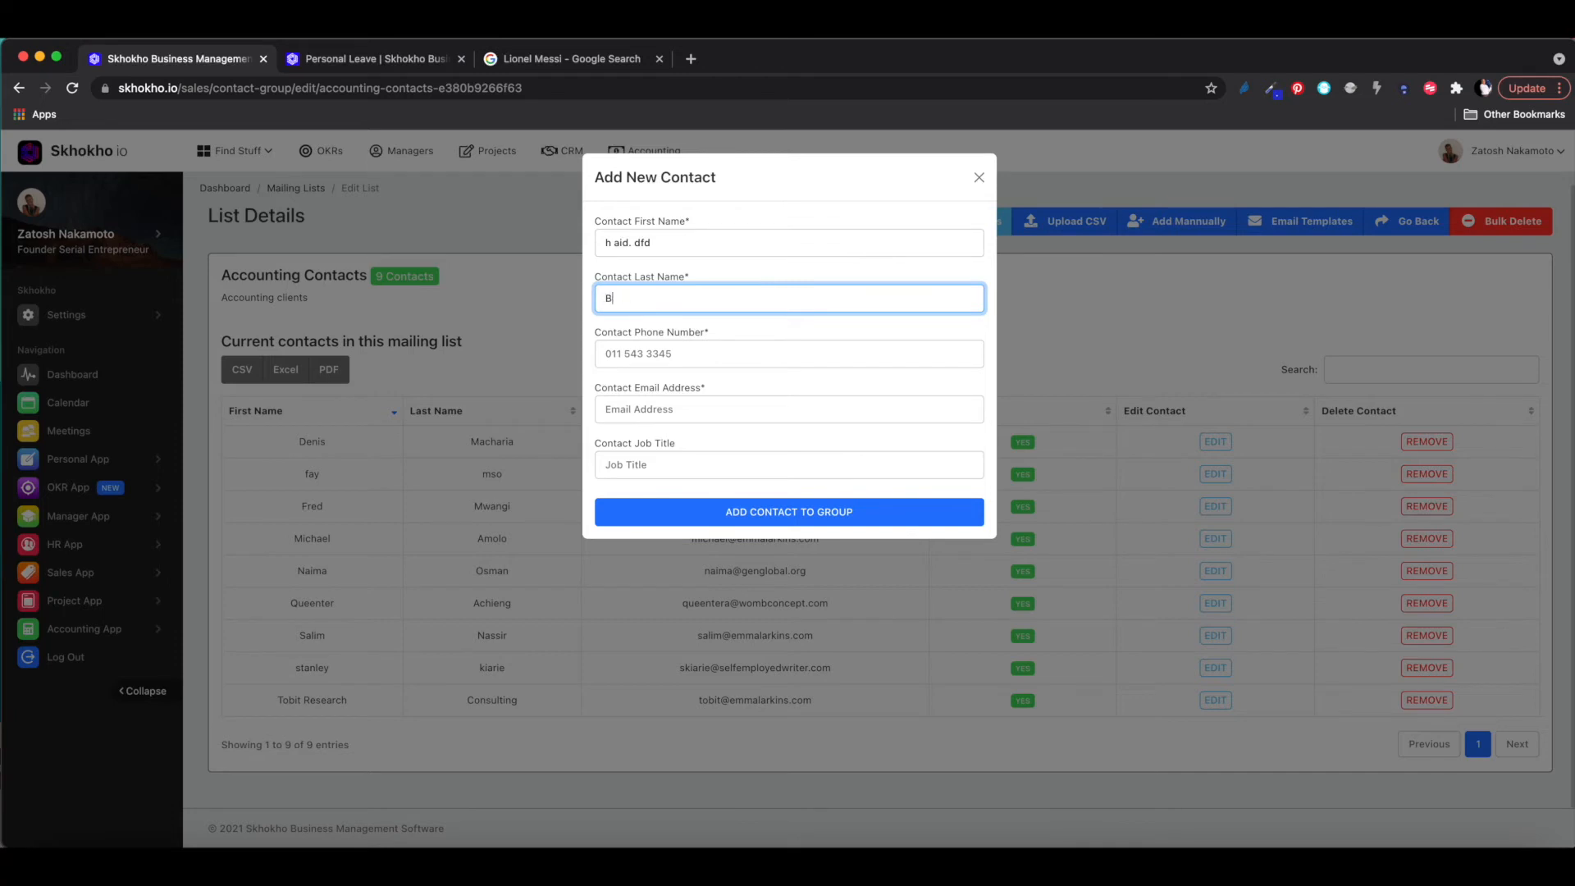
- Enter the phone number, pasted email and job title Founder, then add the contact to the group
{"action": "left_click", "coordinate": [689, 355]}
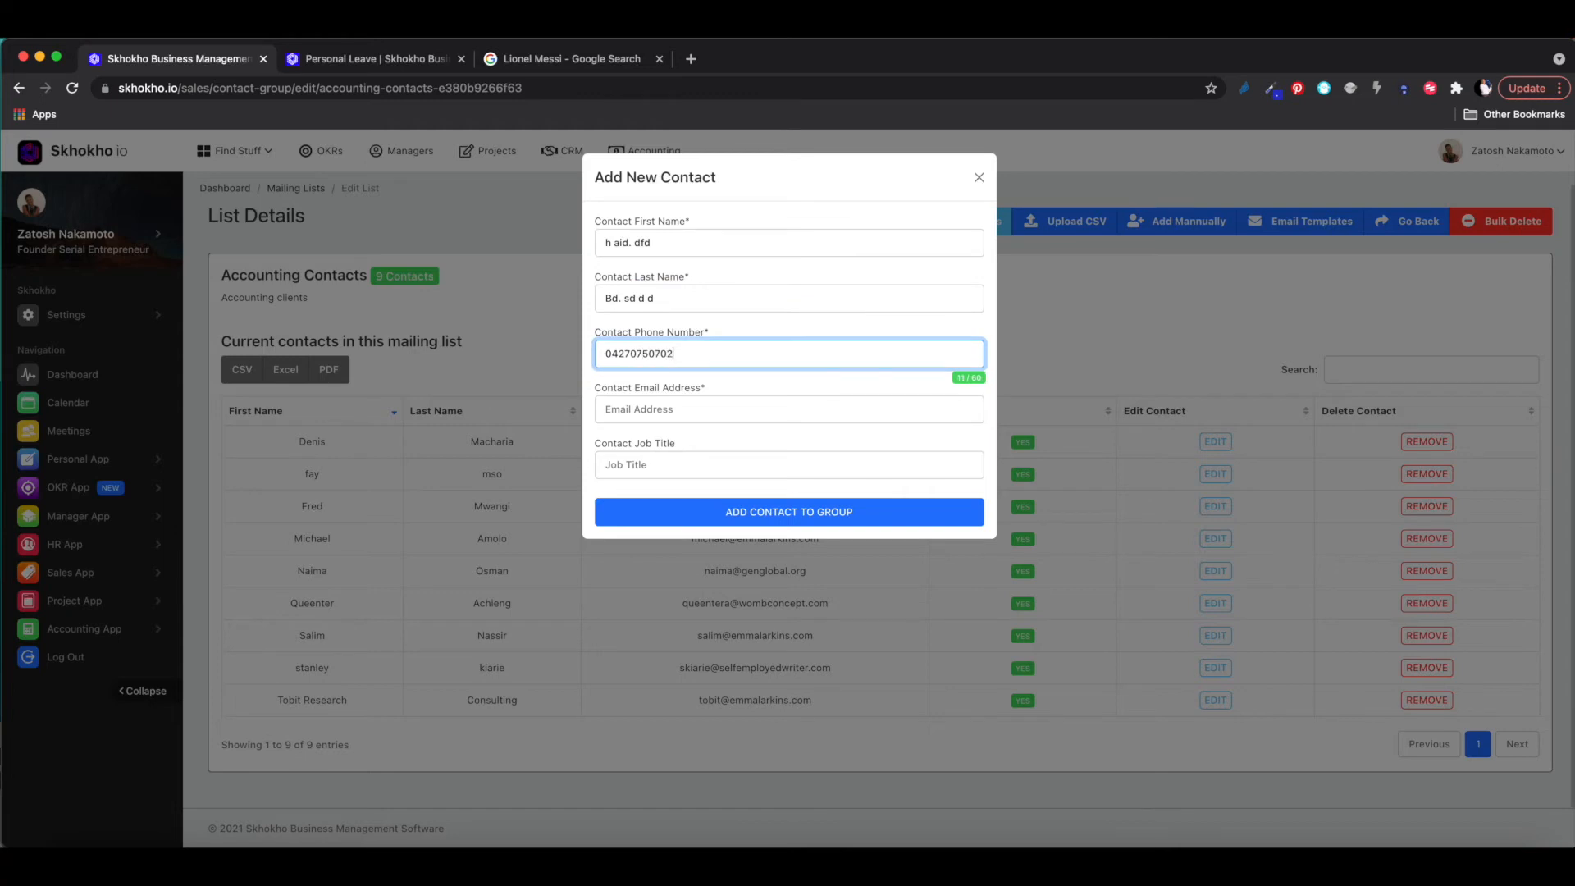
{"action": "left_click", "coordinate": [685, 409]}
{"action": "key", "text": "super+v"}
{"action": "left_click", "coordinate": [671, 466]}
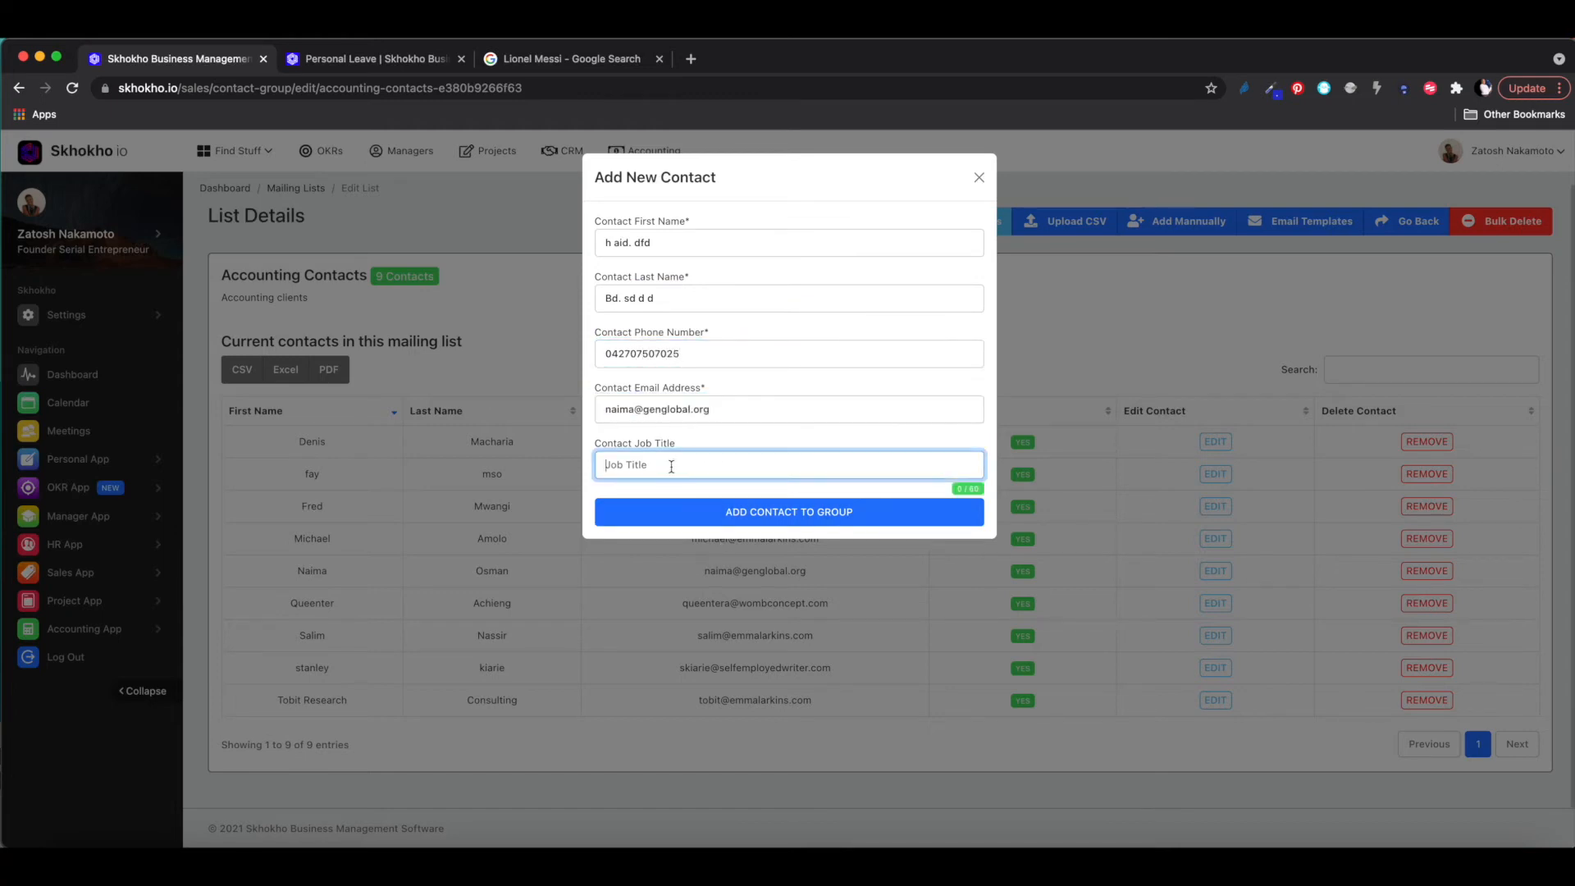
{"action": "type", "text": "Fouder"}
{"action": "key", "text": "BackSpace"}
{"action": "key", "text": "BackSpace"}
{"action": "key", "text": "BackSpace"}
{"action": "type", "text": "under"}
{"action": "left_click", "coordinate": [739, 513]}
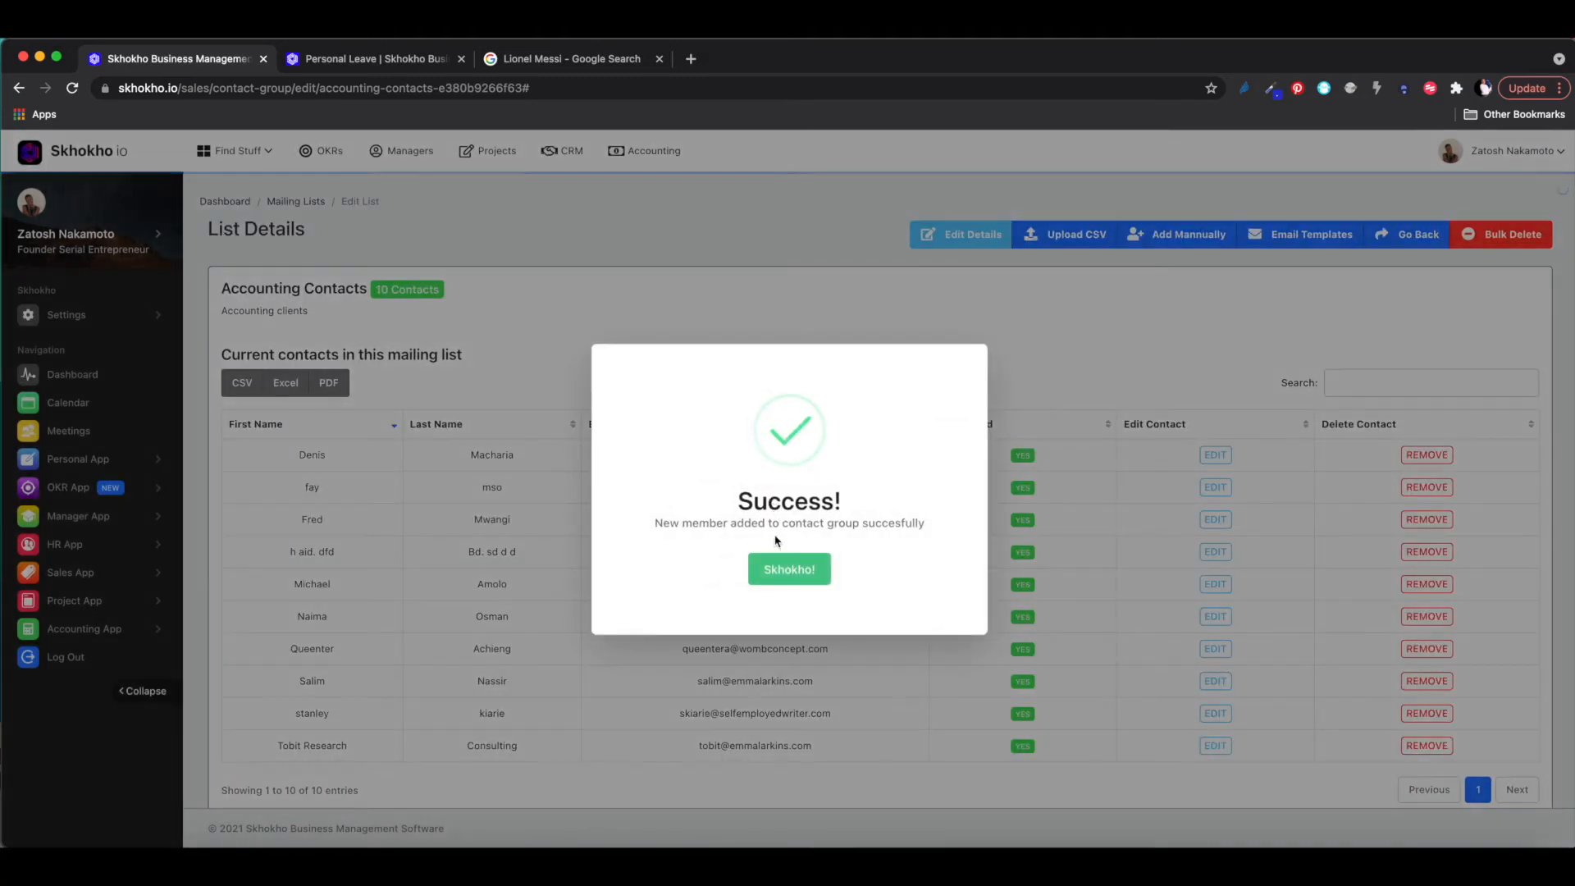
- Dismiss the success message, reload the contact list and select the new contact's email address
{"action": "left_click", "coordinate": [787, 573]}
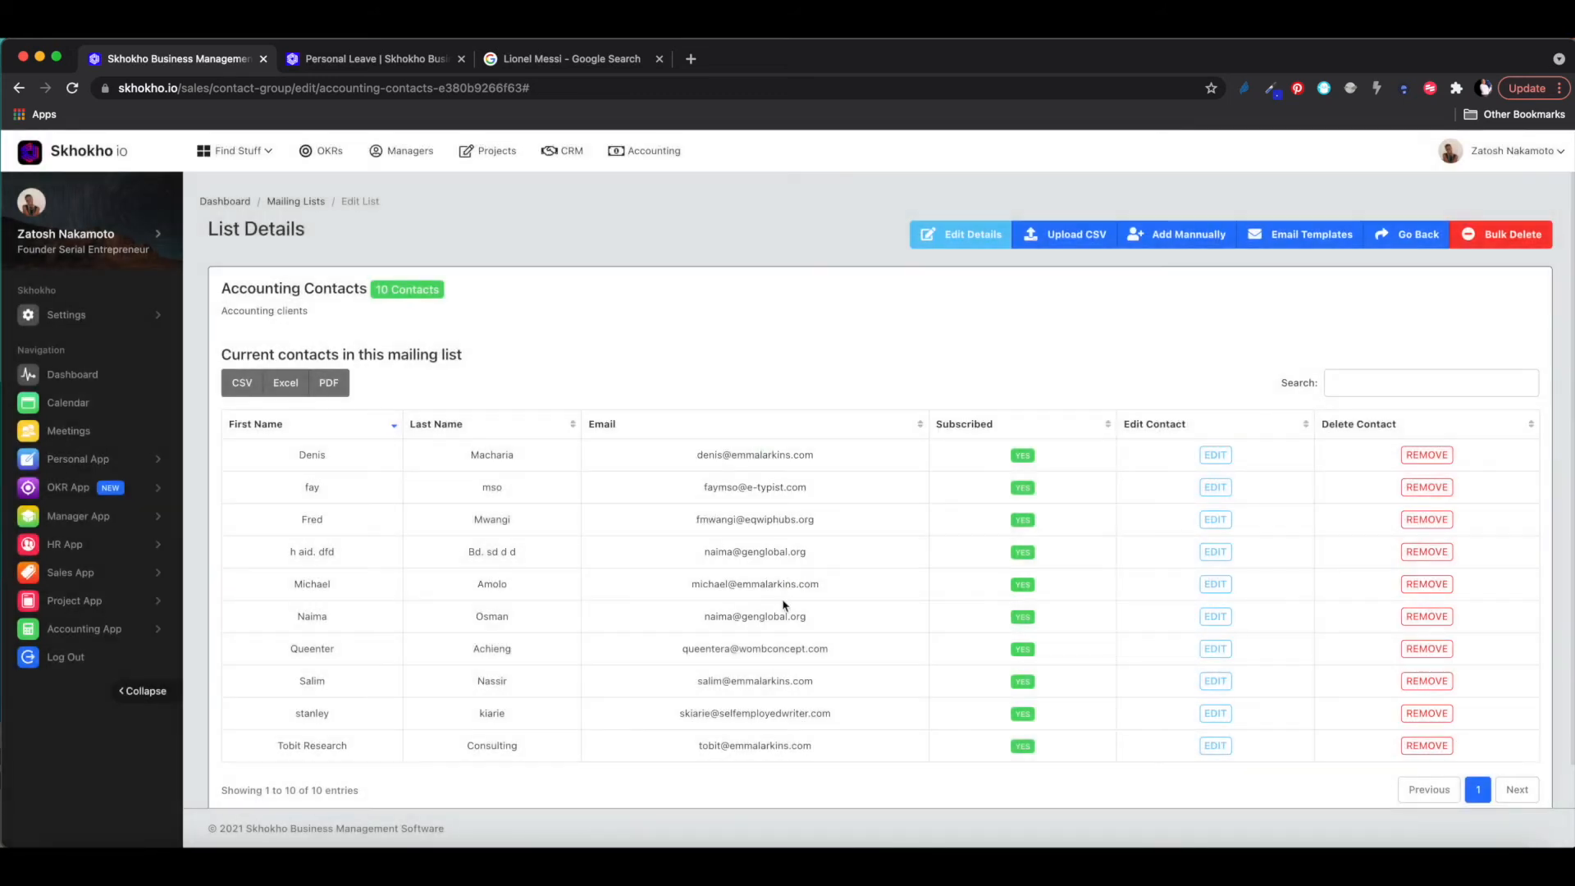
{"action": "scroll", "coordinate": [777, 602], "scroll_direction": "down", "scroll_amount": 2}
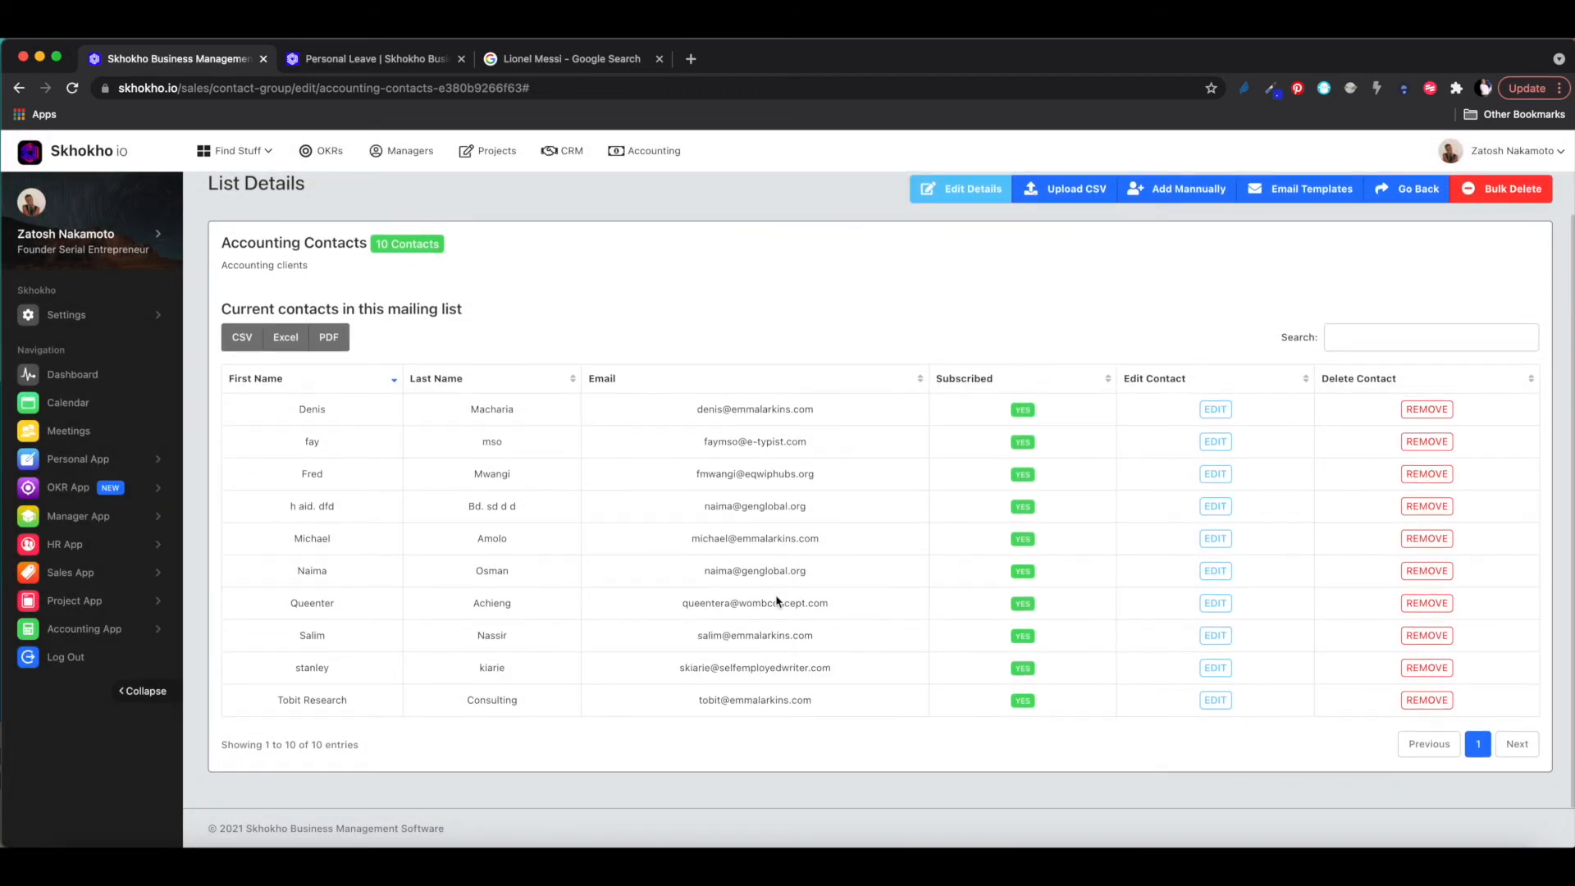
{"action": "scroll", "coordinate": [777, 601], "scroll_direction": "up", "scroll_amount": 2}
{"action": "scroll", "coordinate": [777, 601], "scroll_direction": "down", "scroll_amount": 2}
{"action": "scroll", "coordinate": [745, 696], "scroll_direction": "up", "scroll_amount": 1}
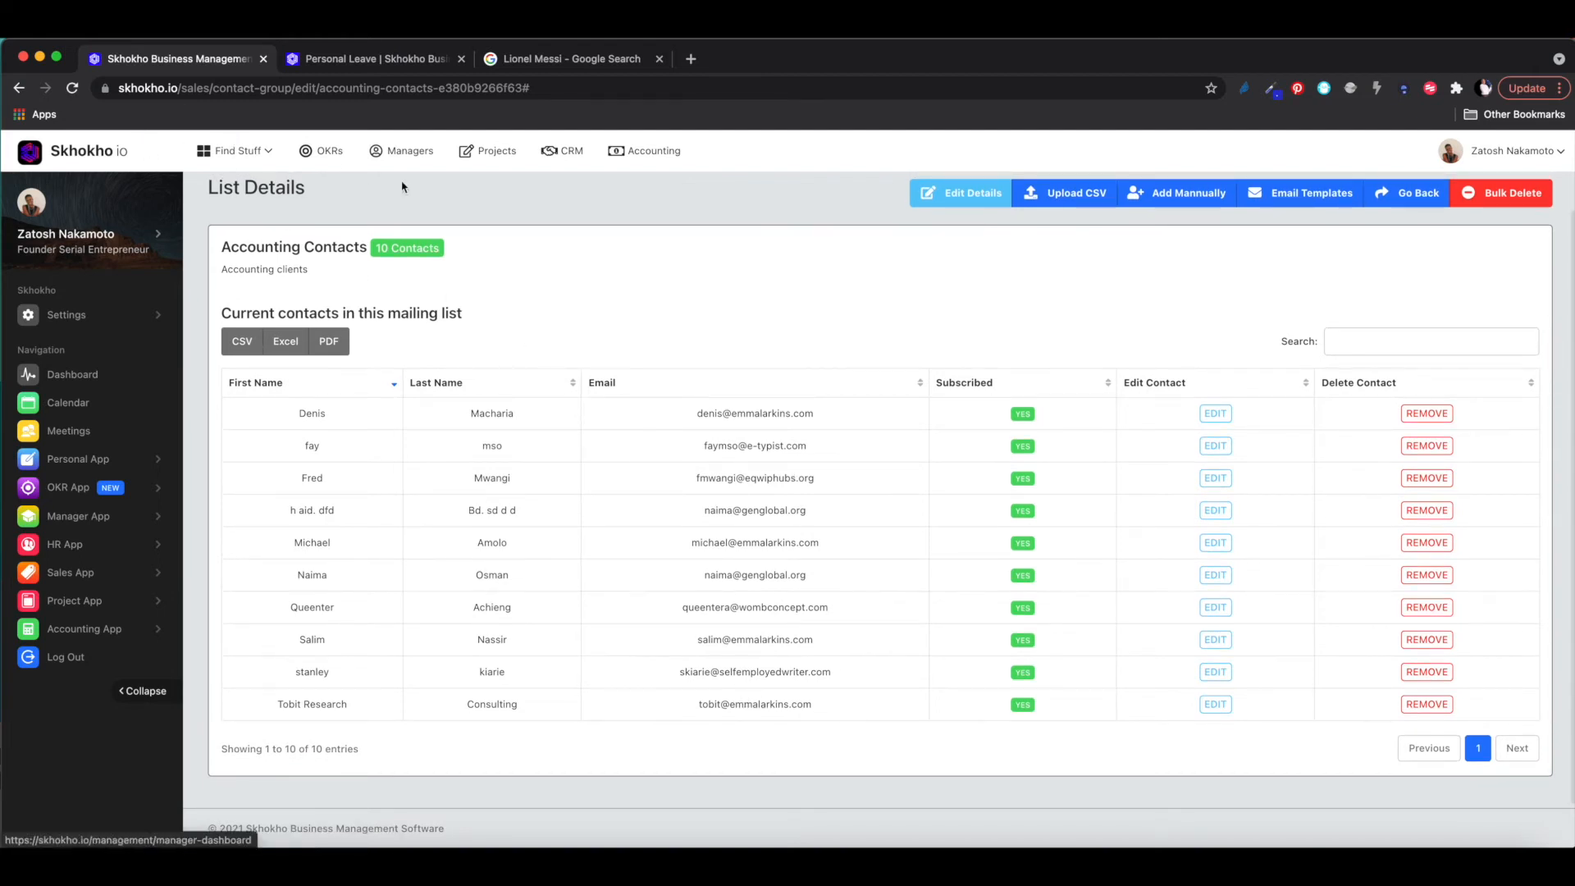
{"action": "left_click", "coordinate": [72, 88]}
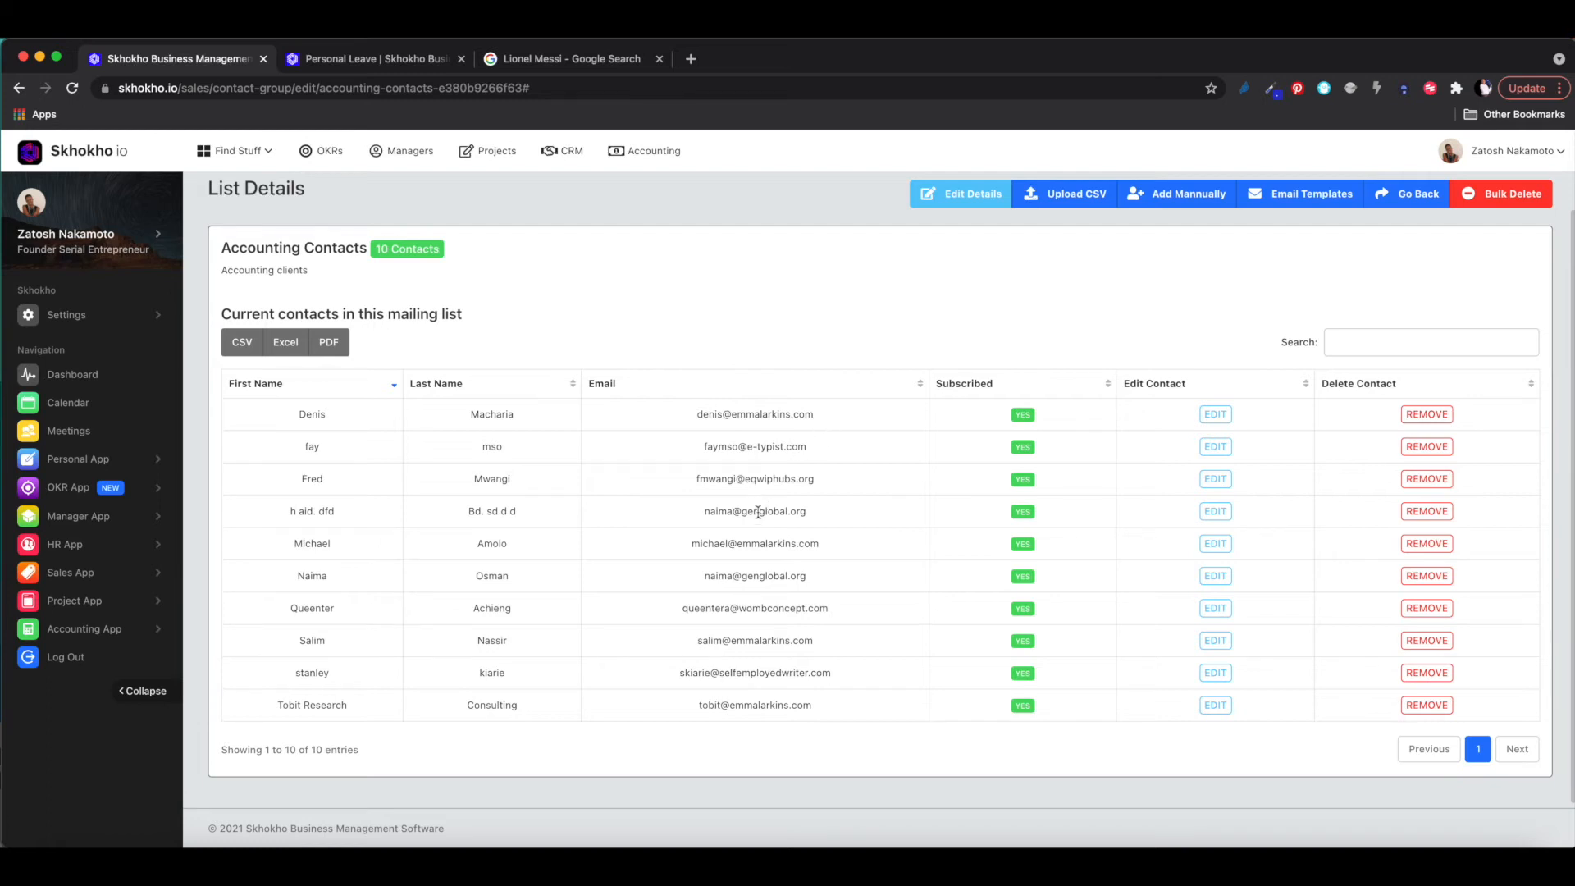
{"action": "left_click_drag", "start_coordinate": [837, 516], "coordinate": [699, 511]}
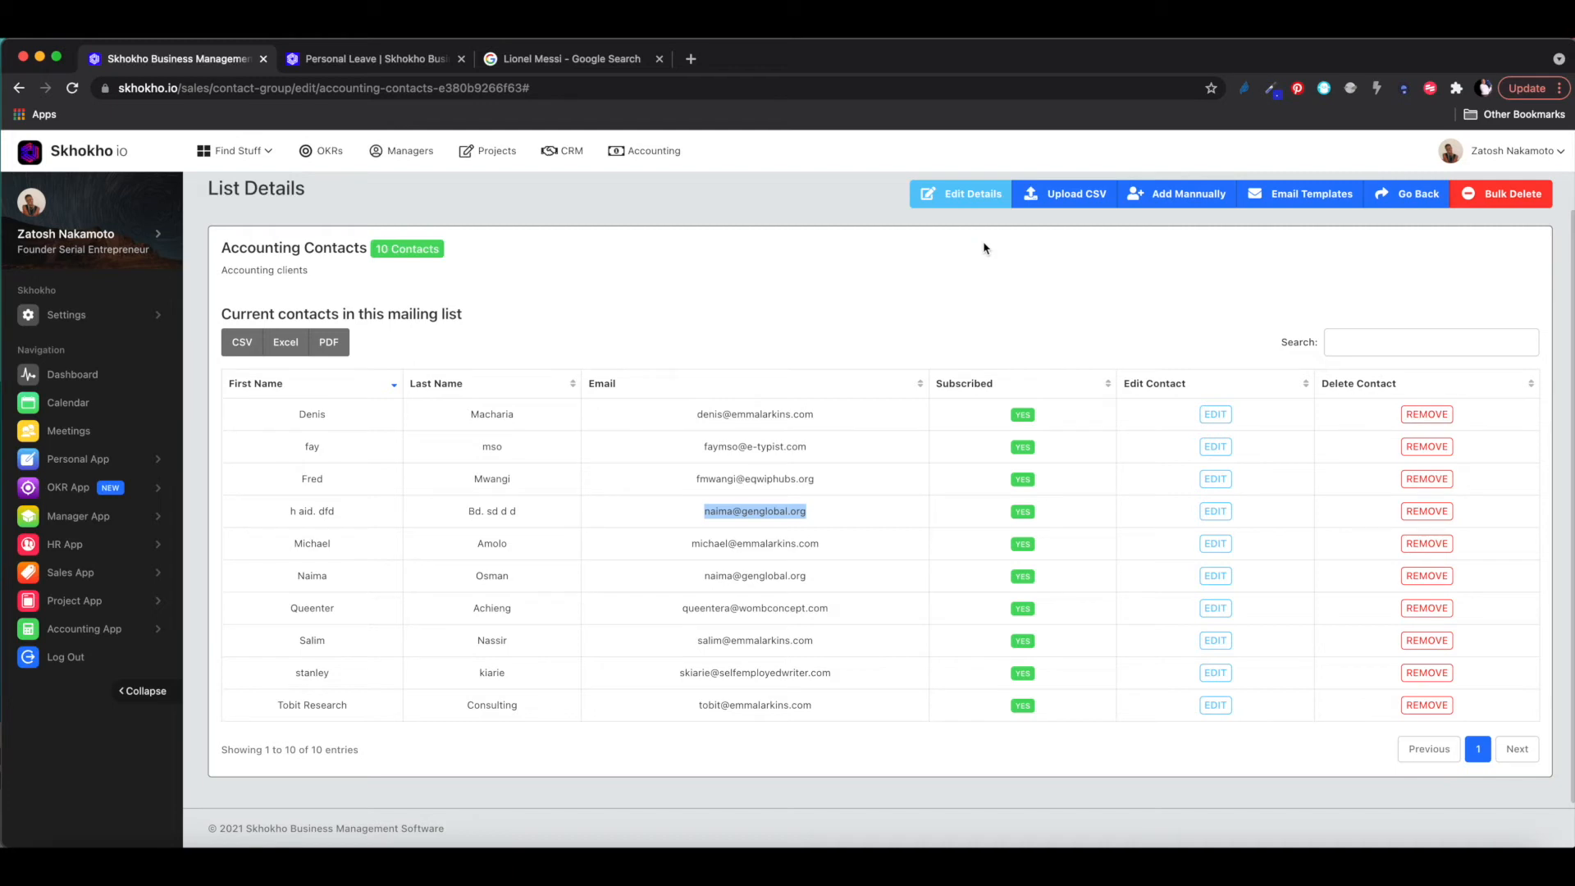
{"action": "scroll", "coordinate": [939, 244], "scroll_direction": "up", "scroll_amount": 1}
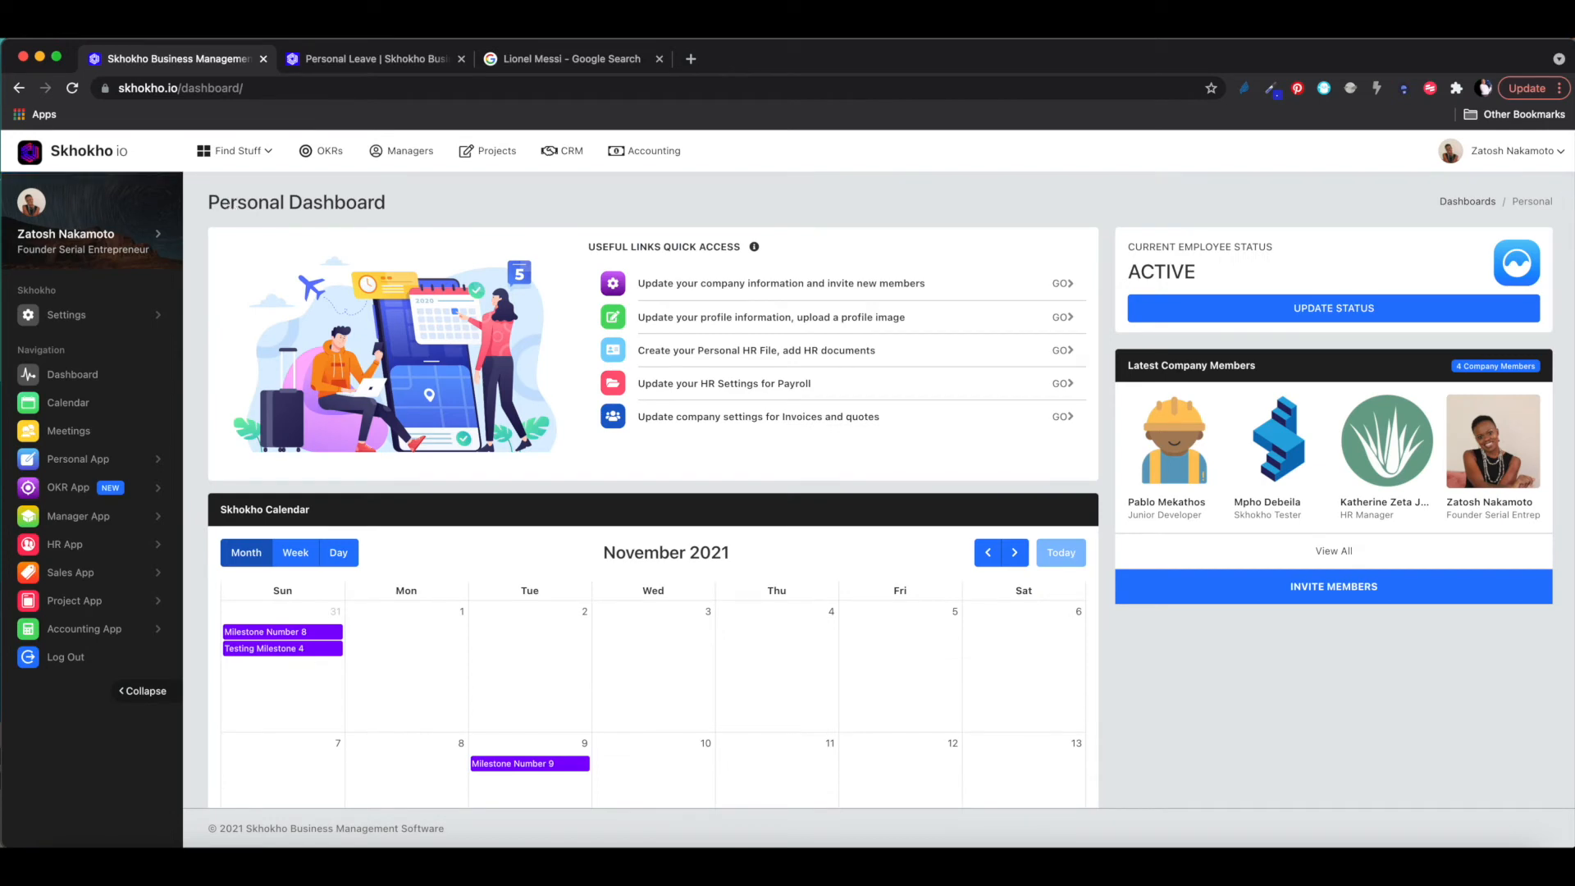
- Move via Email Templates and the Edit List, Mailing Lists, Dashboard breadcrumbs to the CRM Sales Dashboard
{"action": "left_click", "coordinate": [18, 88]}
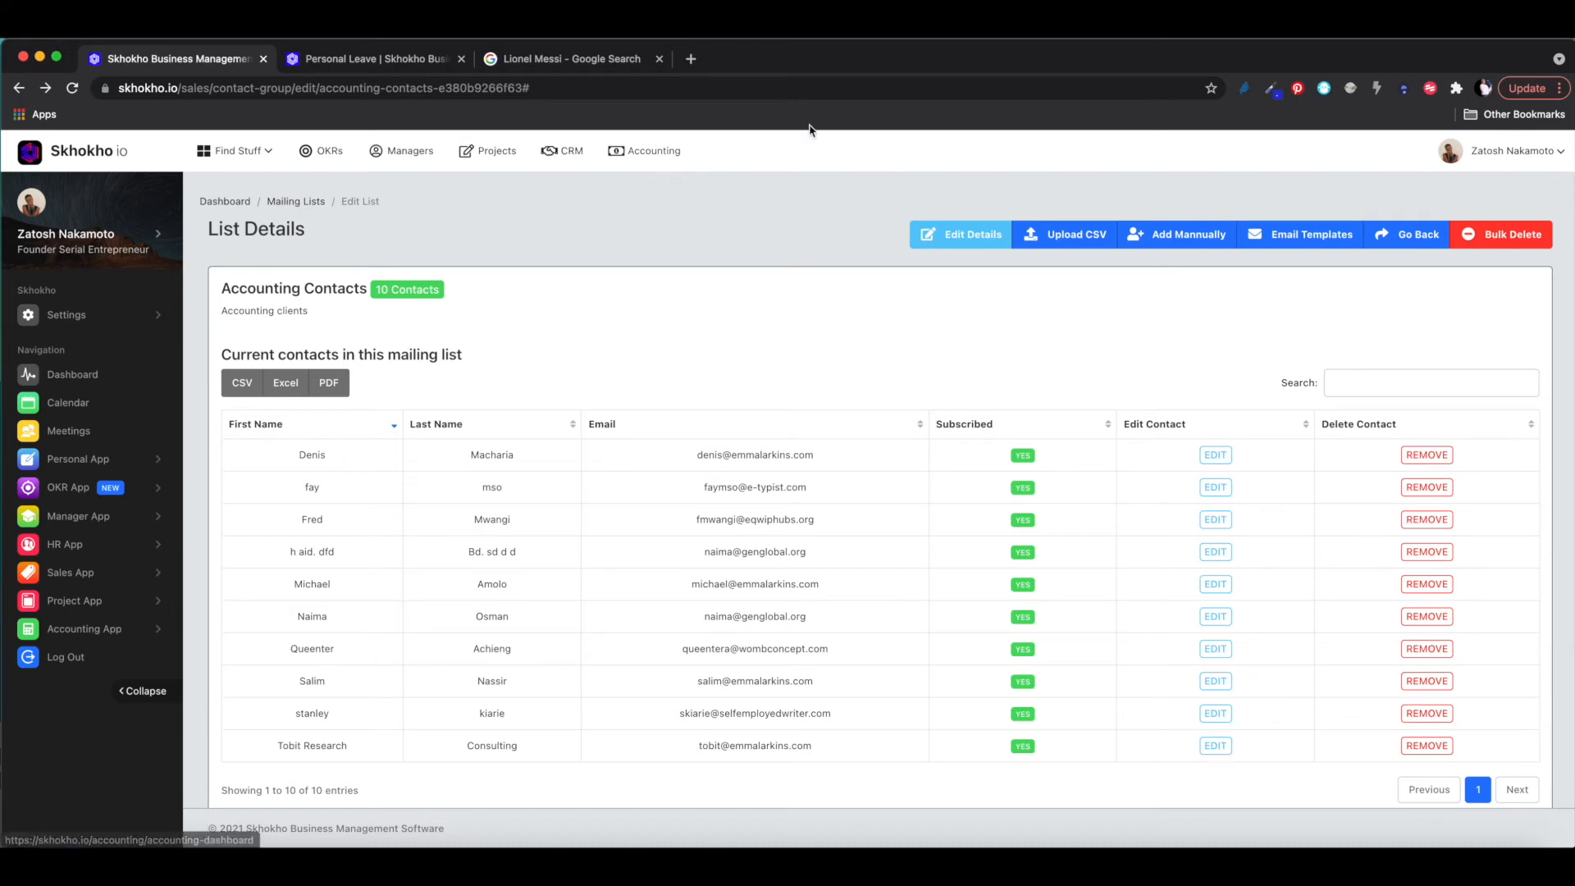
{"action": "left_click", "coordinate": [1282, 236]}
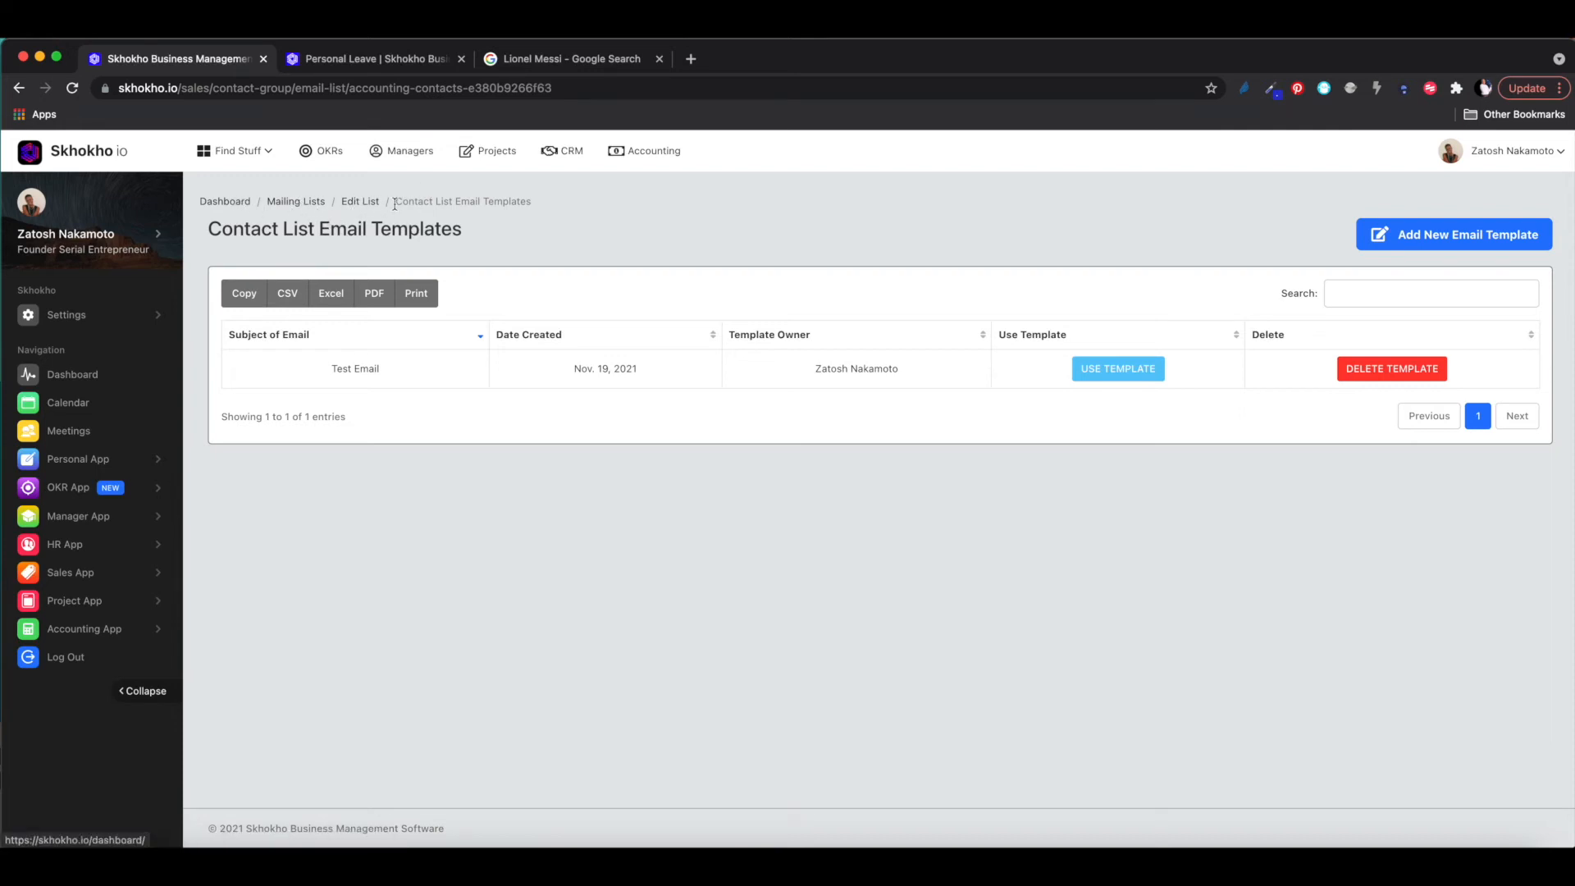
{"action": "left_click", "coordinate": [358, 201]}
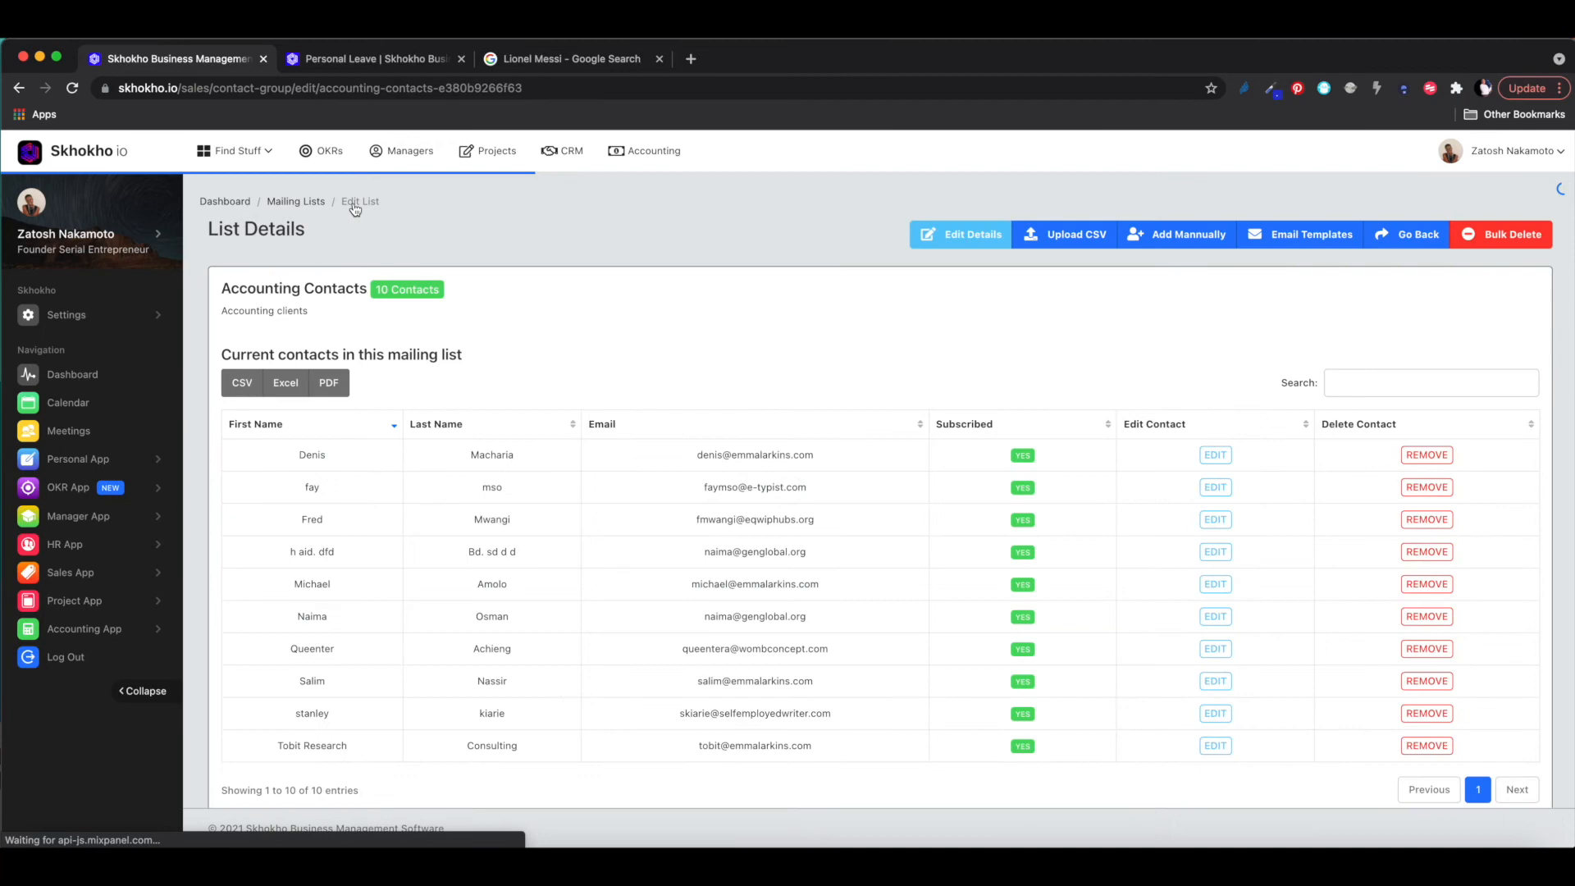
{"action": "left_click", "coordinate": [281, 203]}
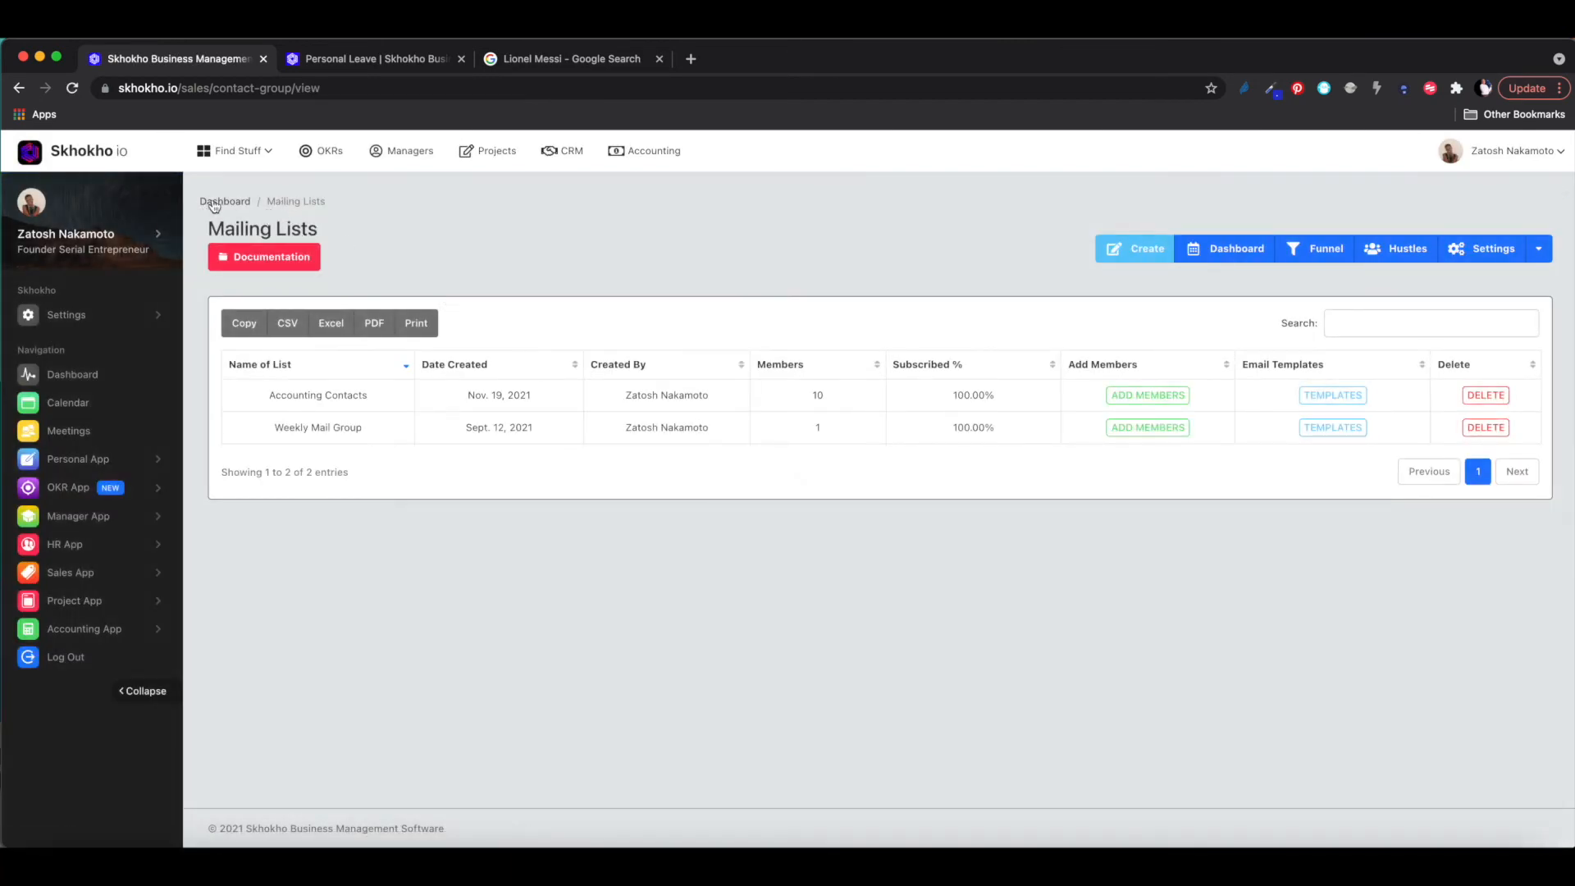
{"action": "left_click", "coordinate": [222, 203]}
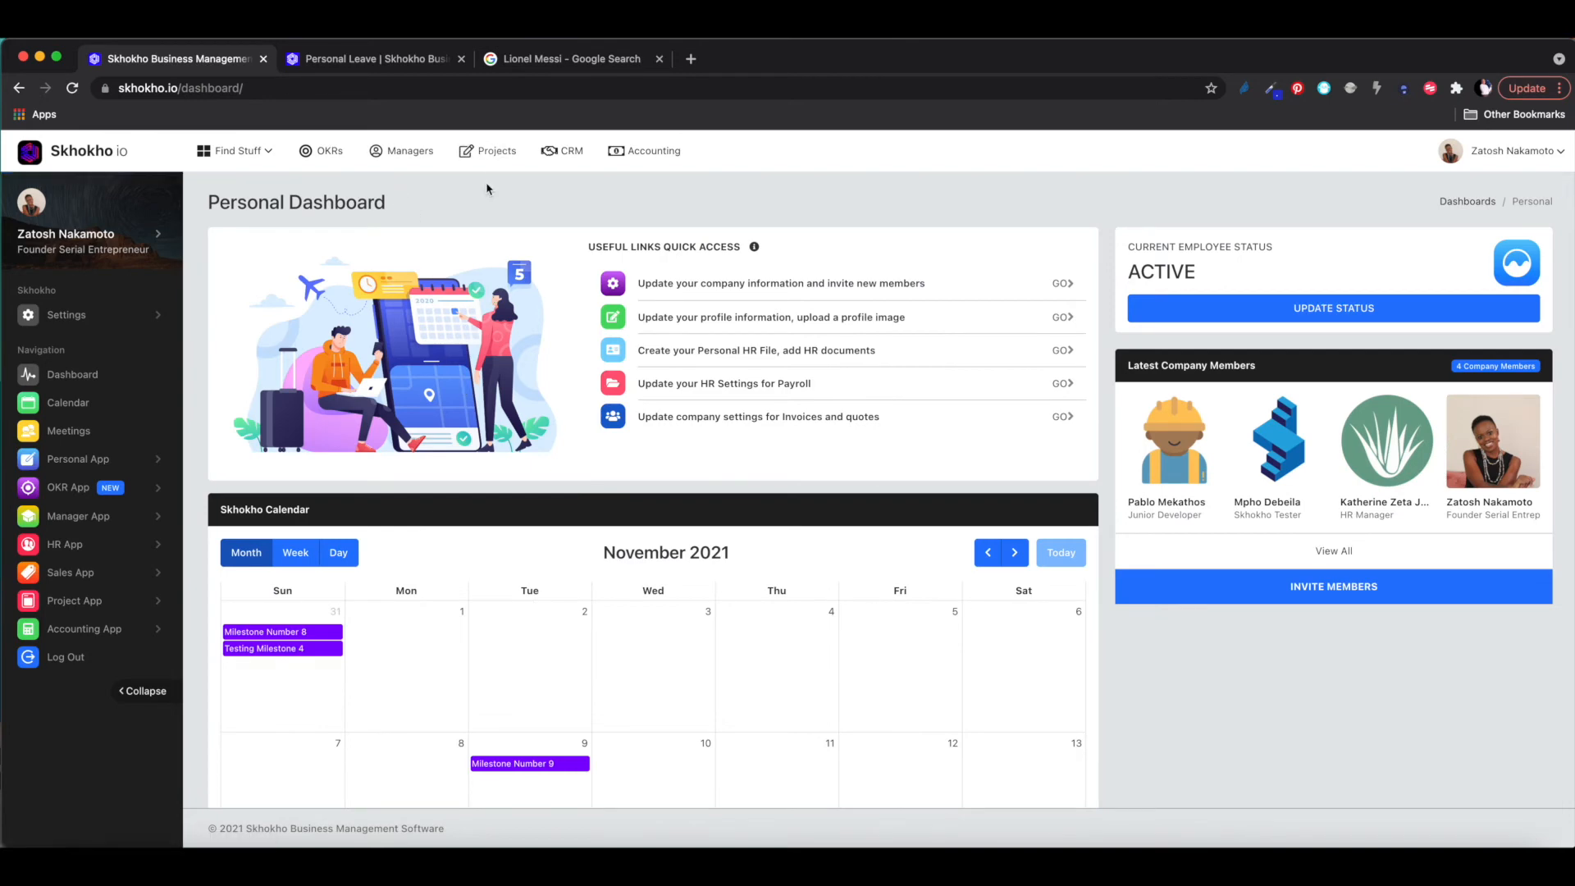
{"action": "left_click", "coordinate": [565, 154]}
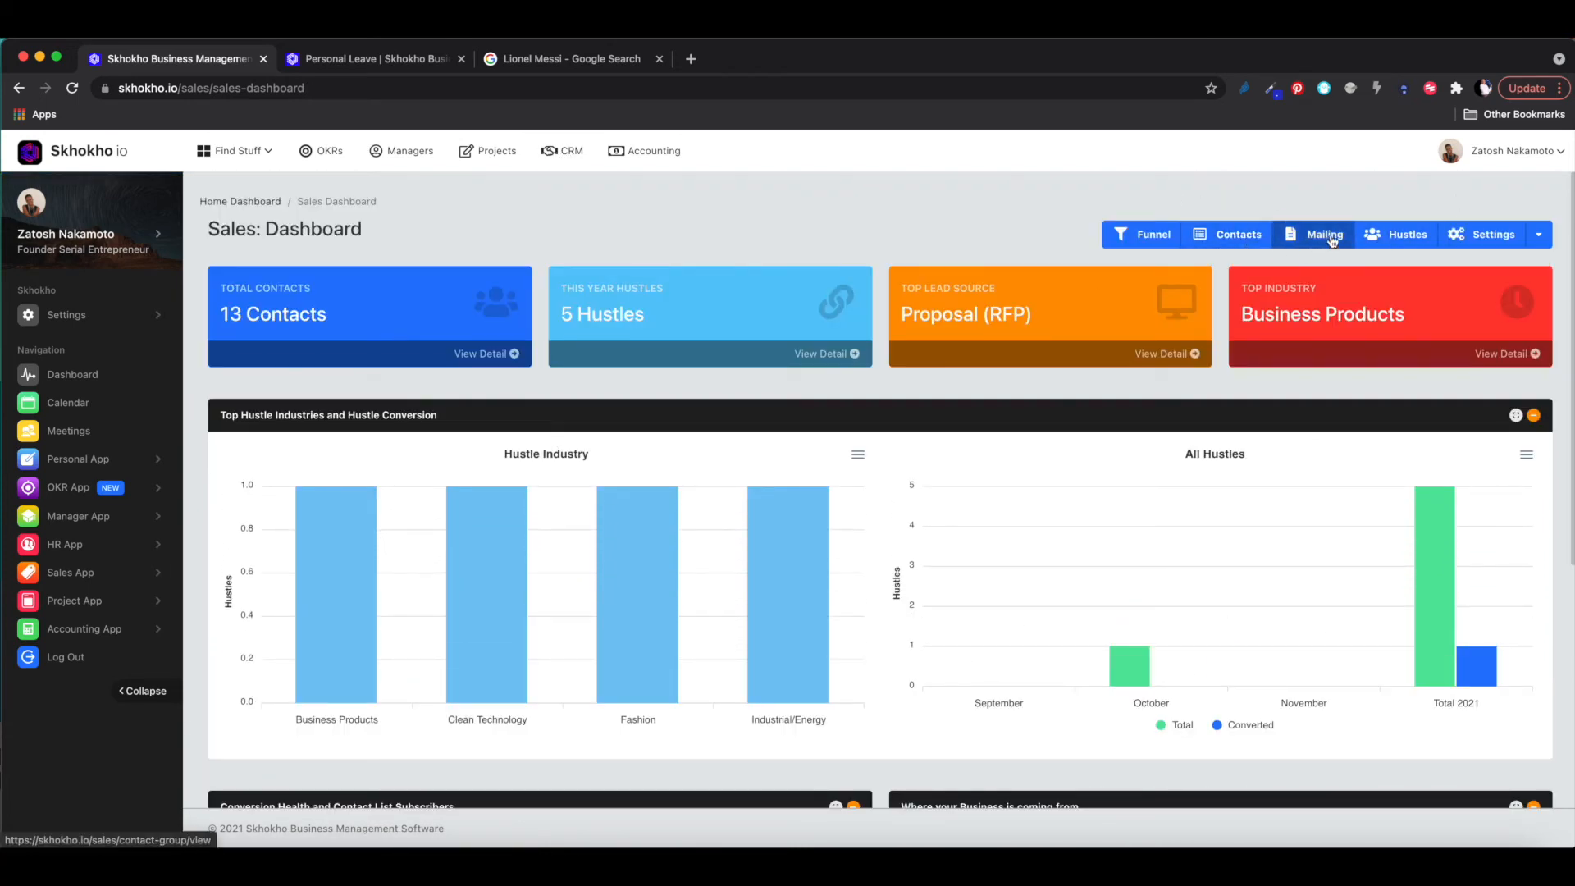
- Open the Hustle List from the Sales Dashboard to see its five hustles
{"action": "left_click", "coordinate": [1397, 237]}
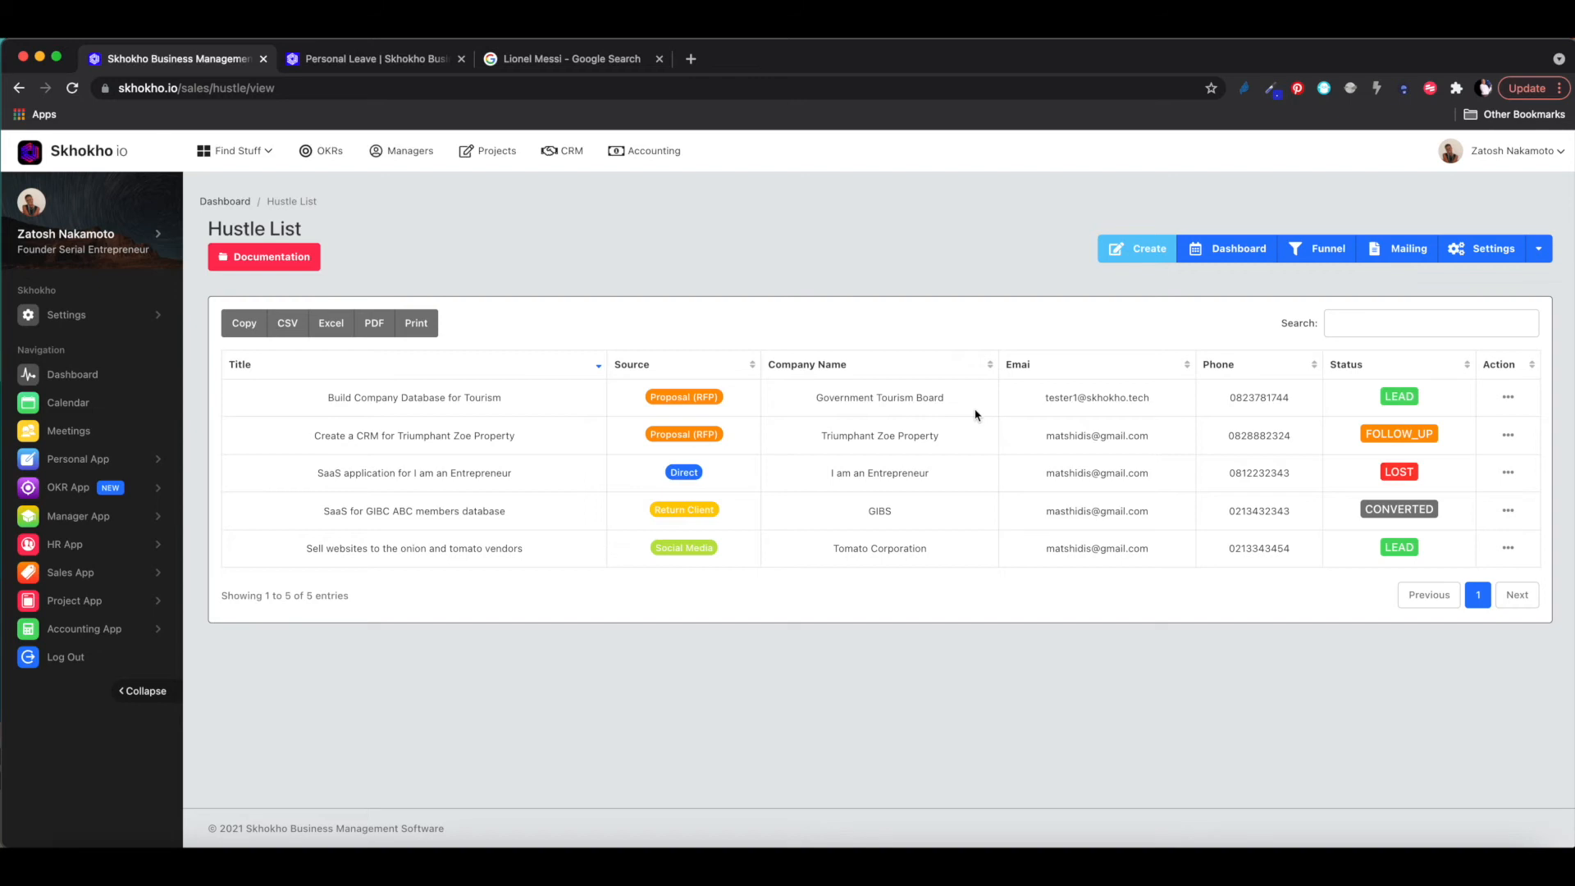
{"action": "left_click", "coordinate": [1137, 254]}
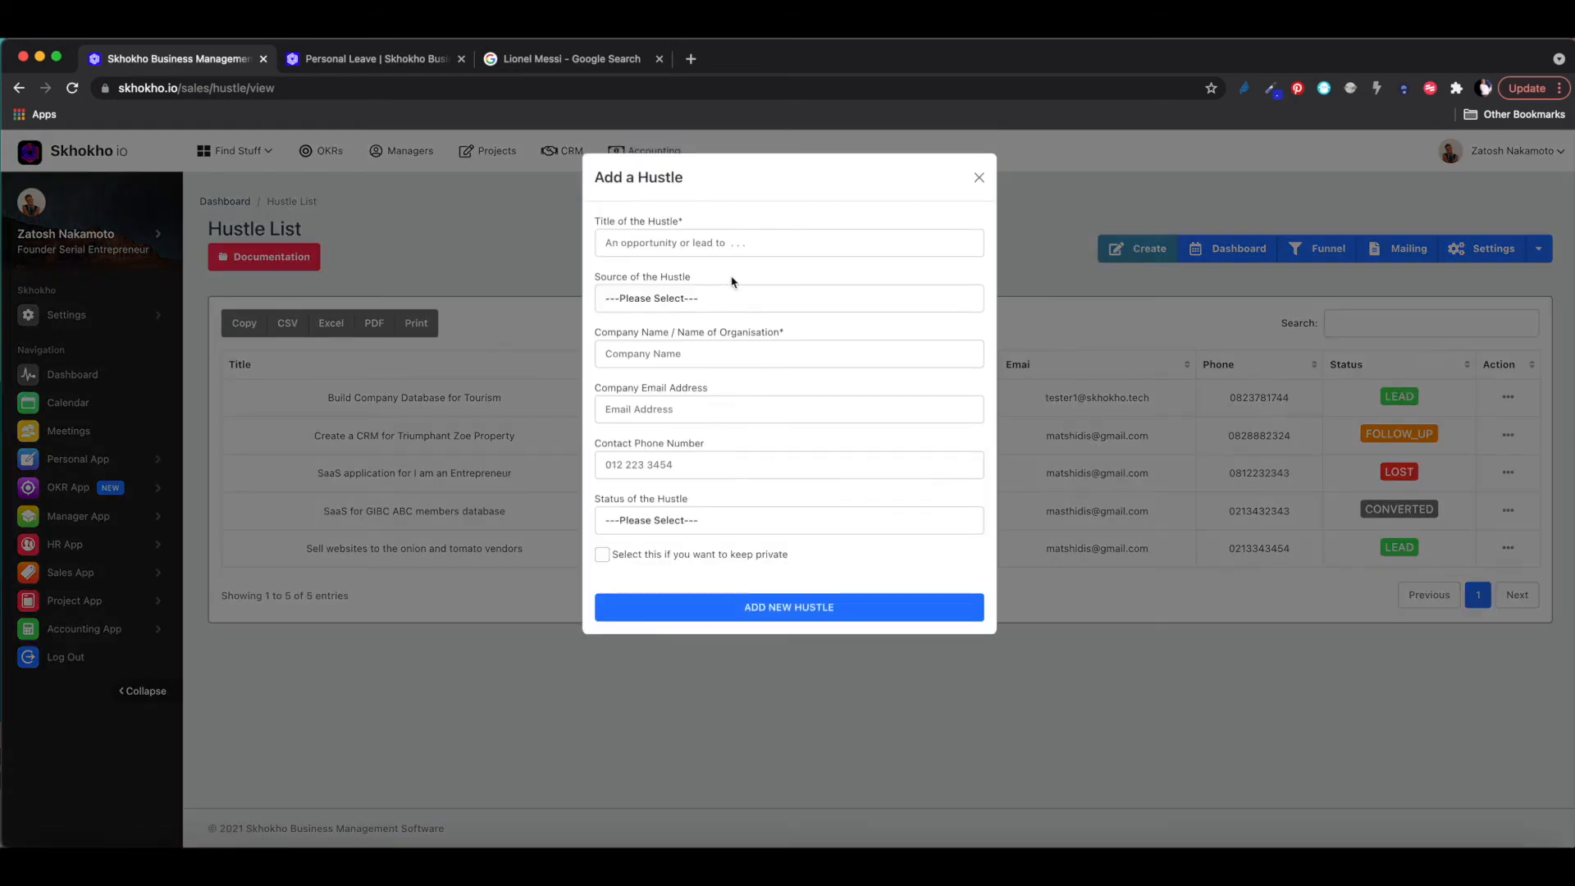
{"action": "left_click", "coordinate": [713, 244]}
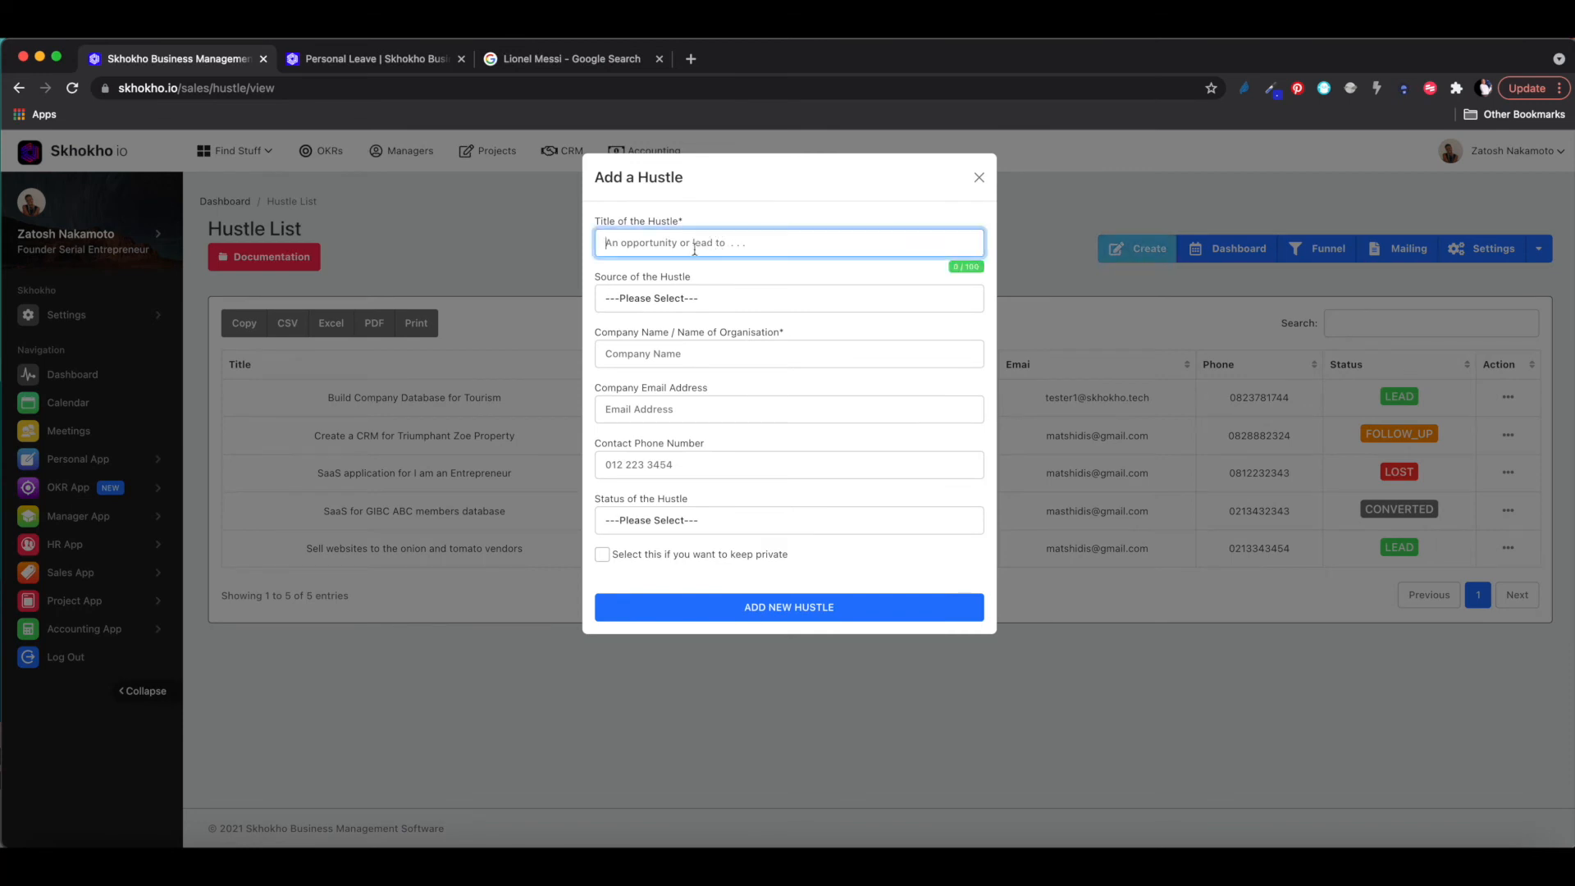
{"action": "left_click", "coordinate": [667, 300]}
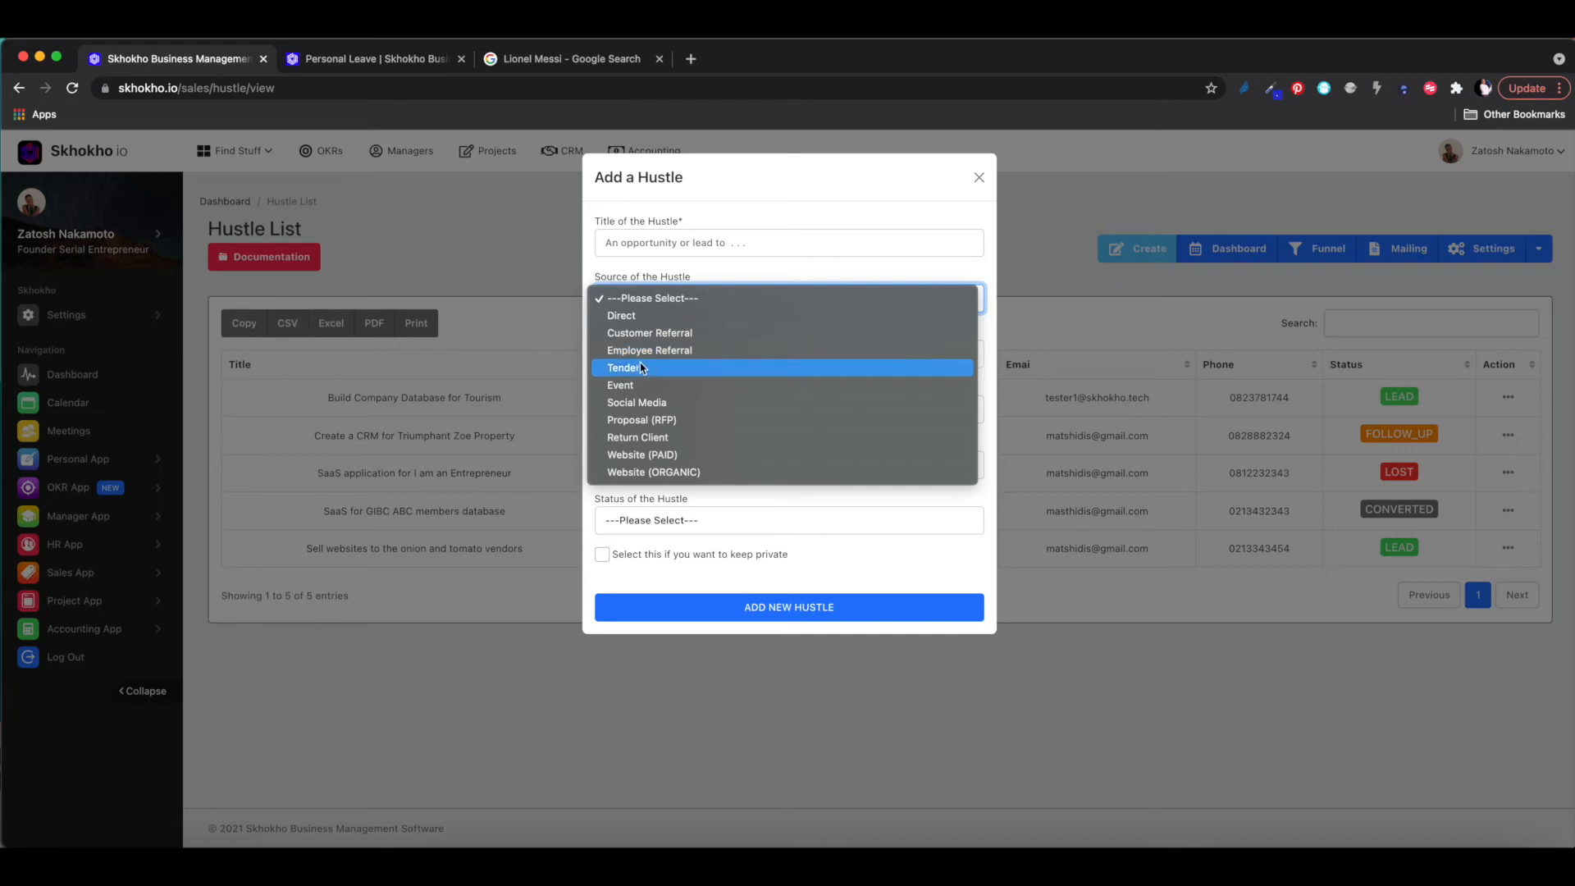
{"action": "left_click", "coordinate": [642, 368]}
{"action": "left_click", "coordinate": [647, 301]}
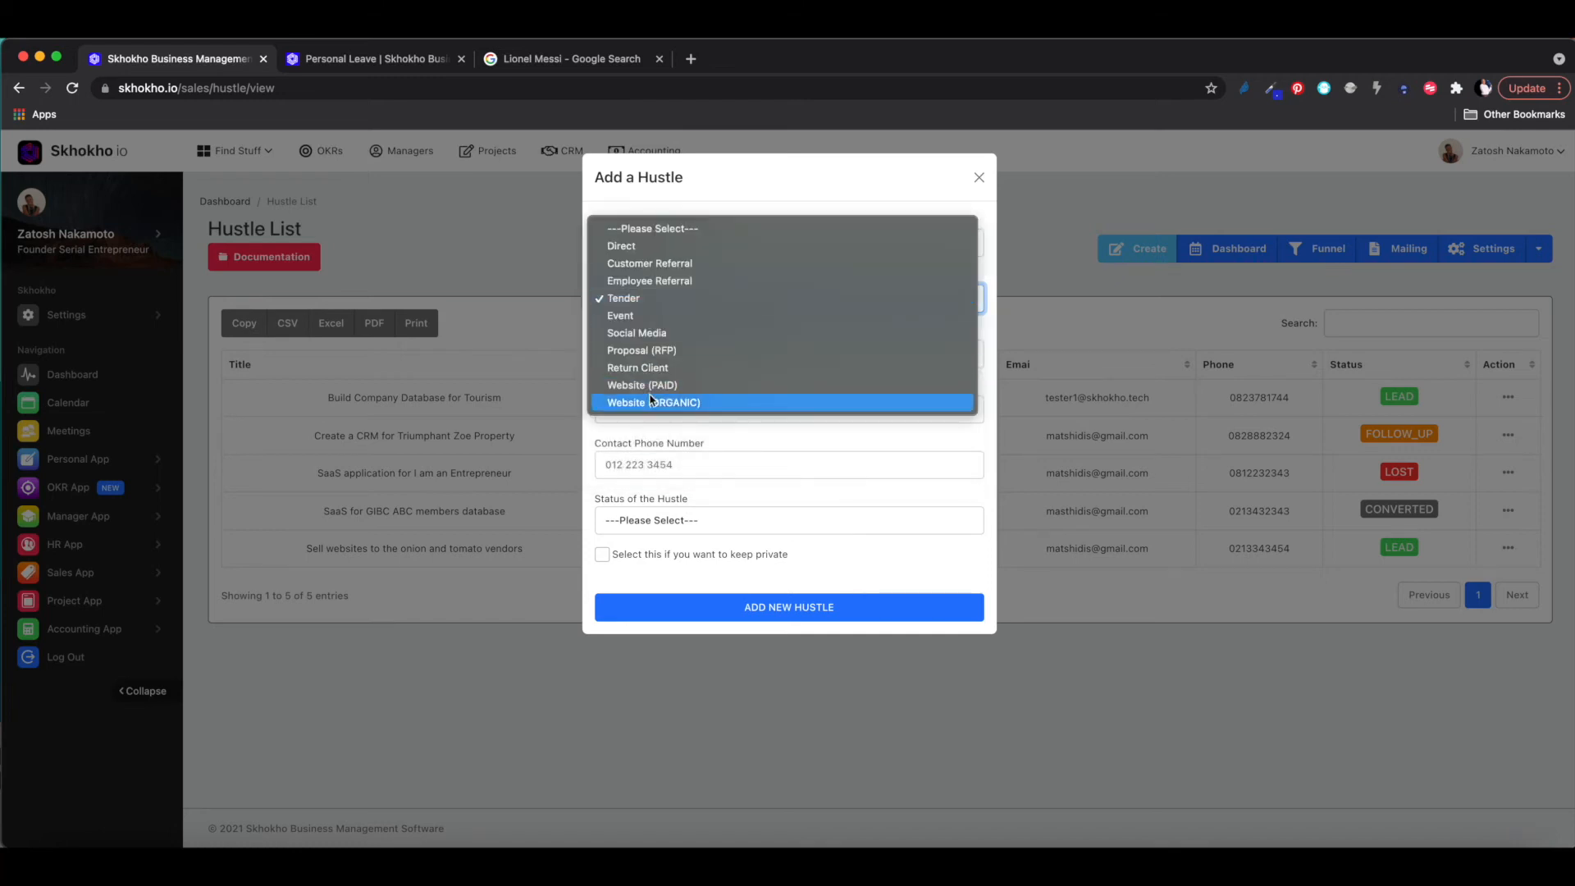
{"action": "left_click", "coordinate": [625, 246]}
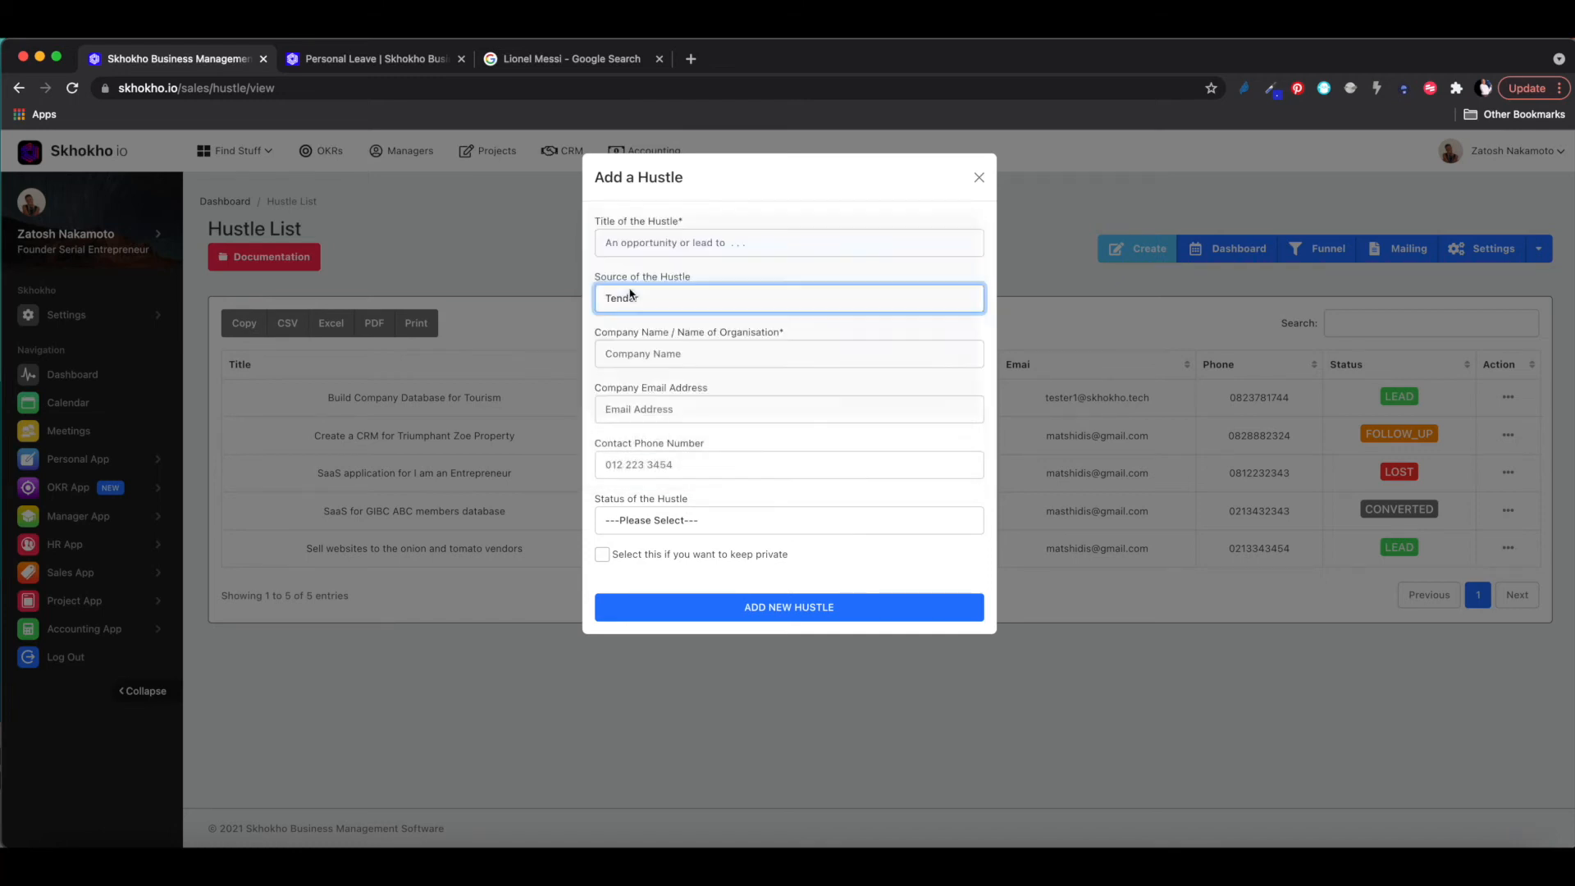
{"action": "left_click", "coordinate": [624, 361]}
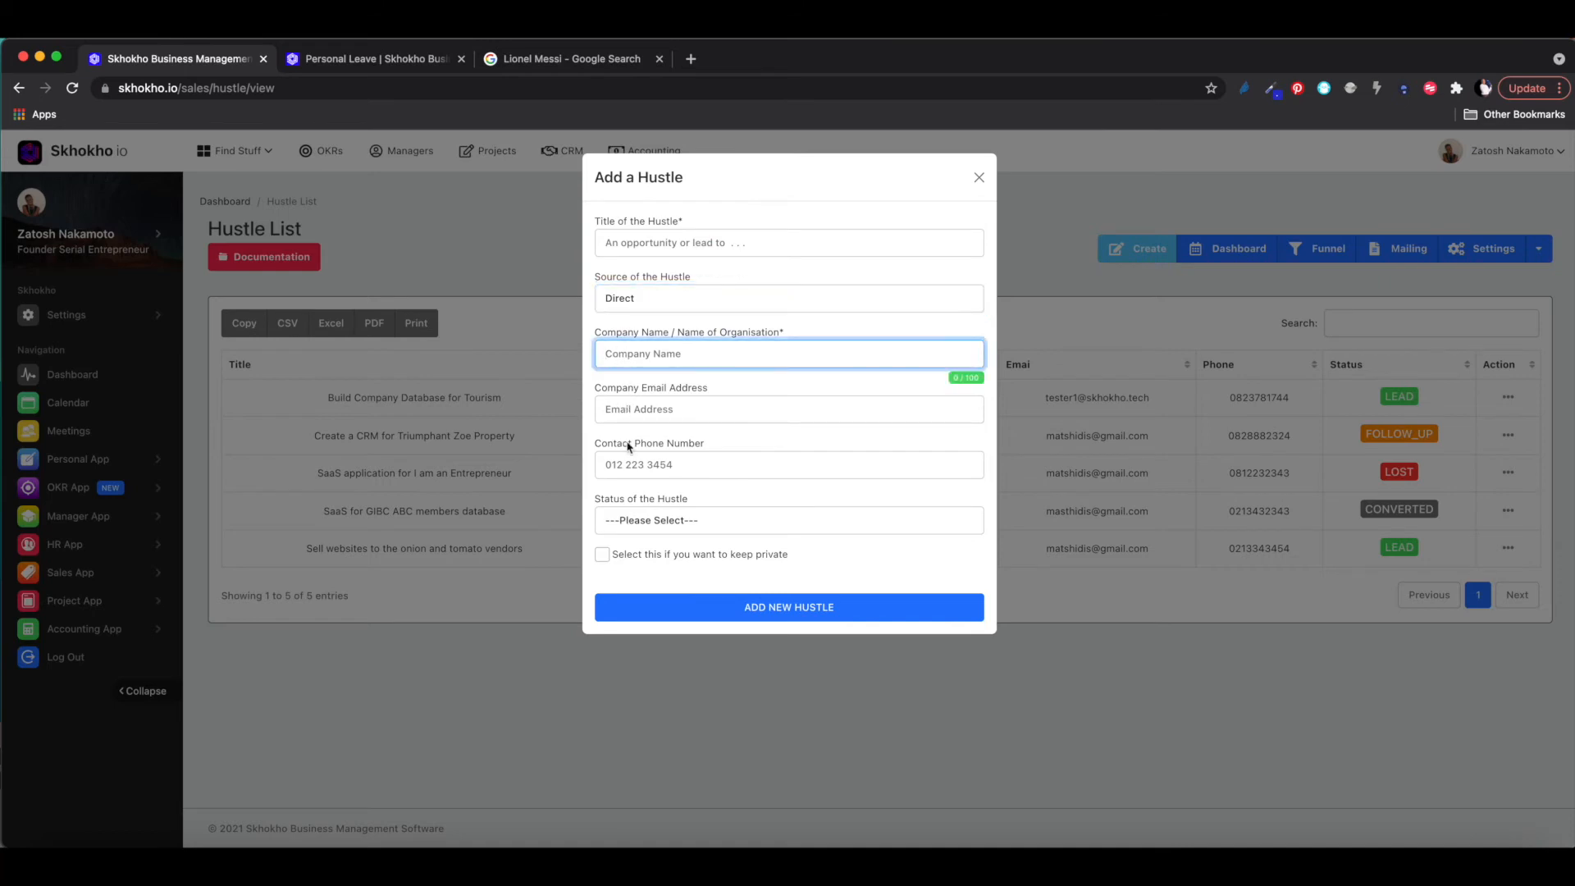
{"action": "left_click", "coordinate": [644, 519]}
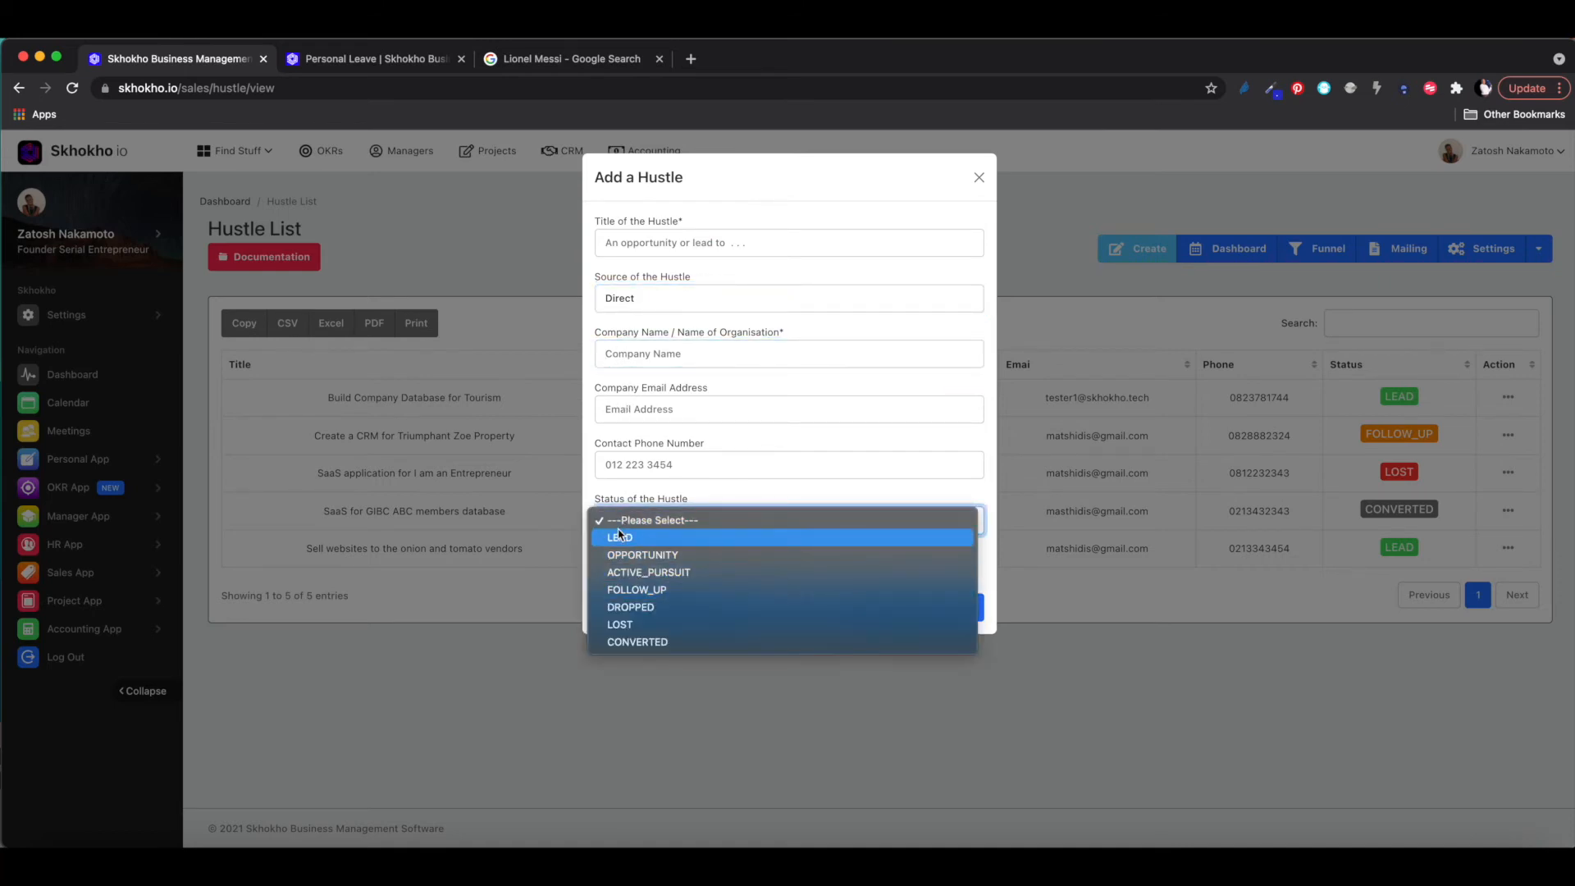
{"action": "left_click", "coordinate": [621, 537]}
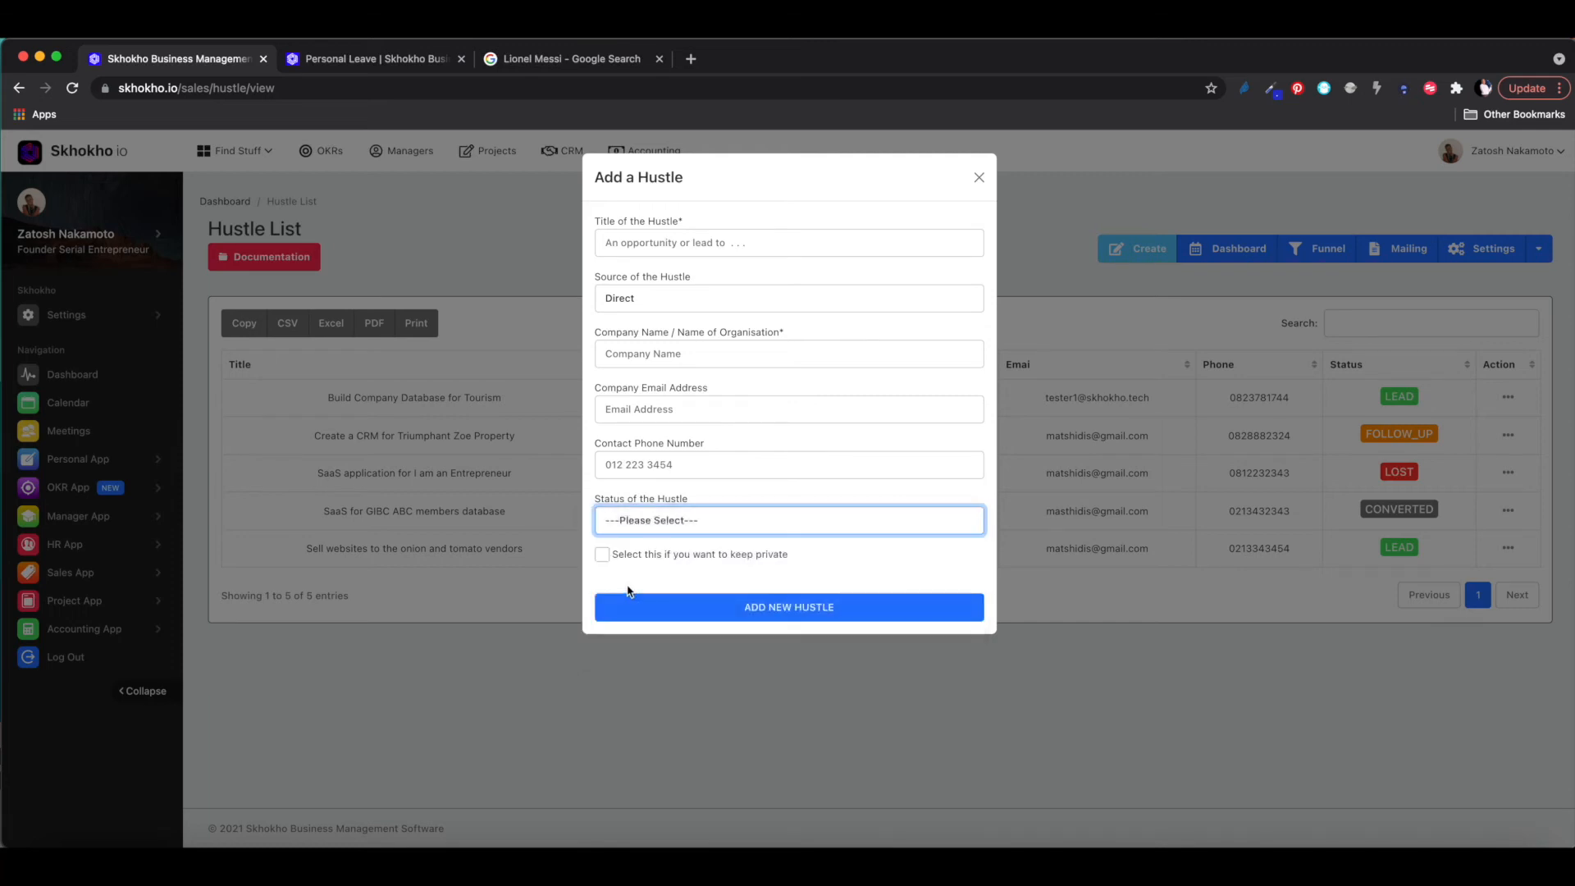
{"action": "left_click", "coordinate": [980, 180]}
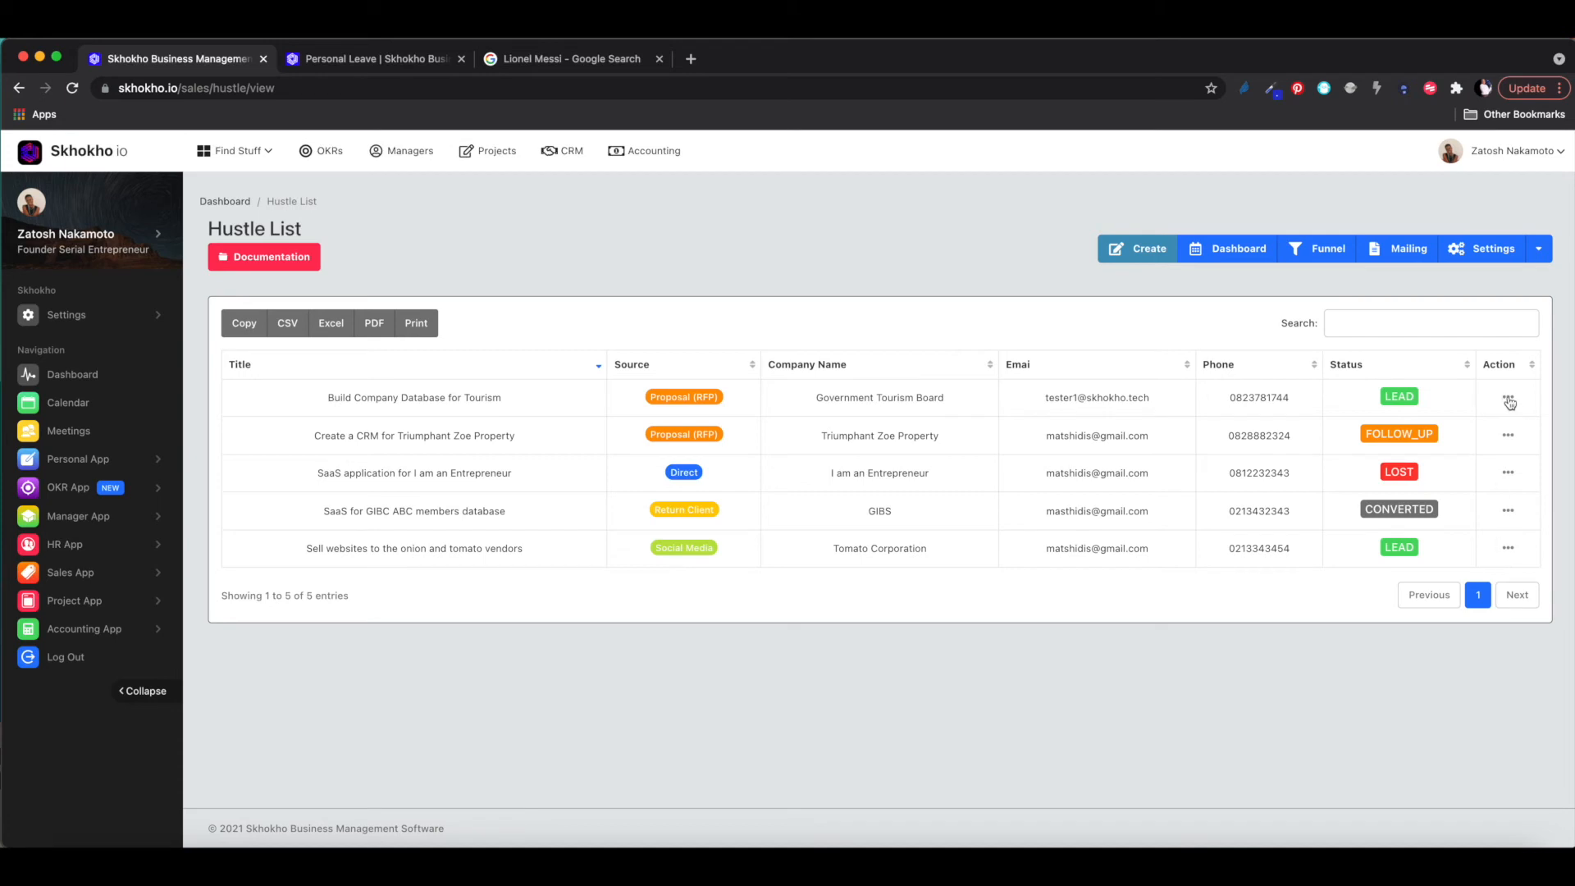
- View the details of the last hustle, 'Sell websites to the onion and tomato vendors'
{"action": "left_click", "coordinate": [1506, 556]}
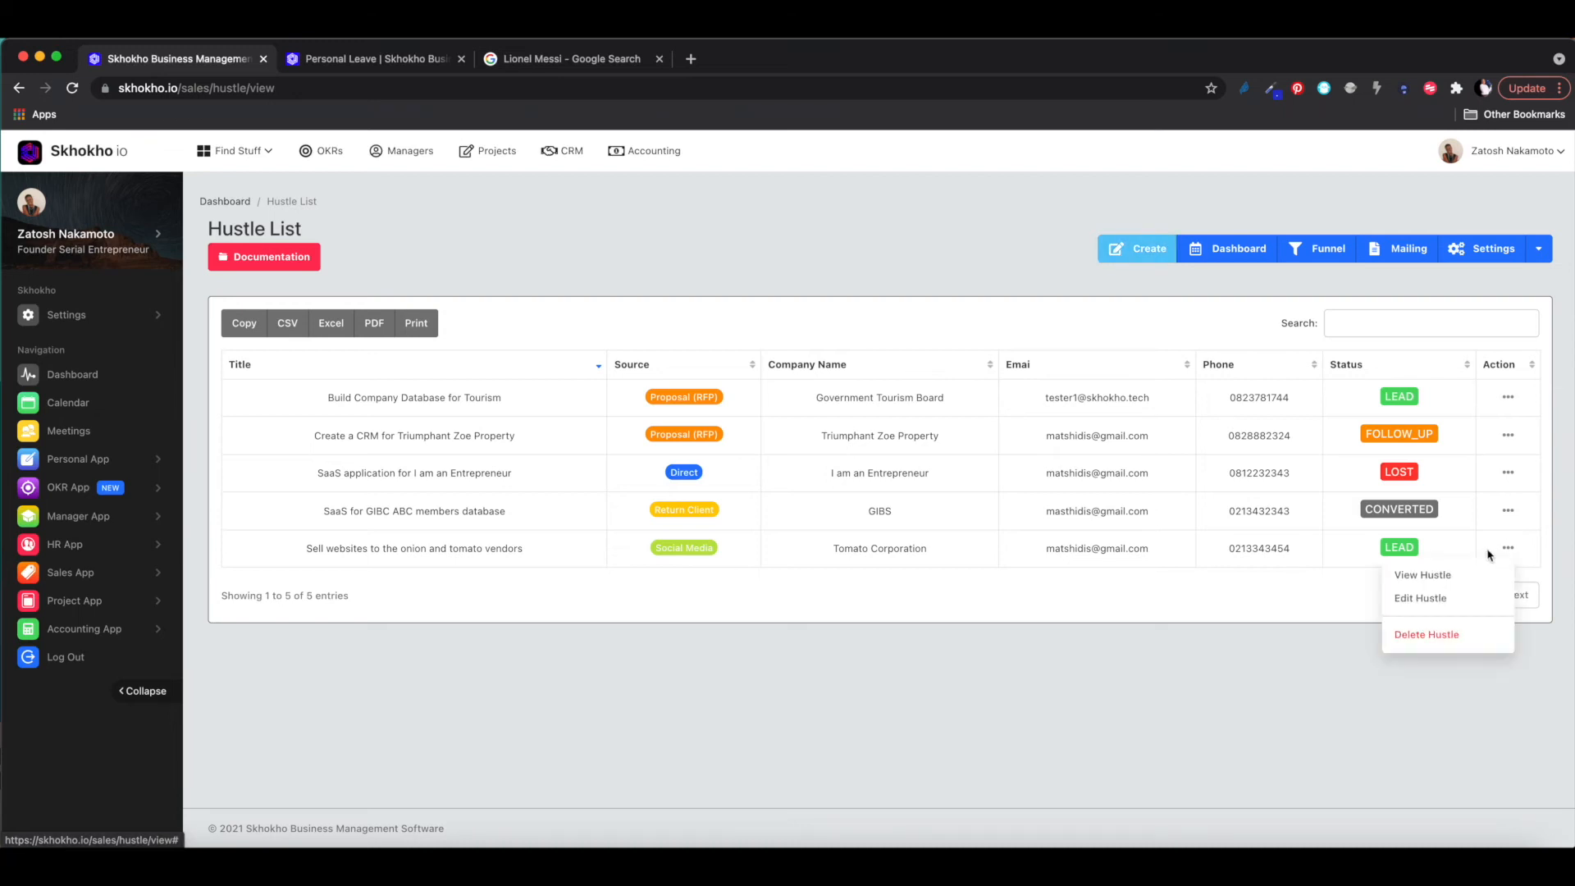
{"action": "left_click", "coordinate": [1408, 577]}
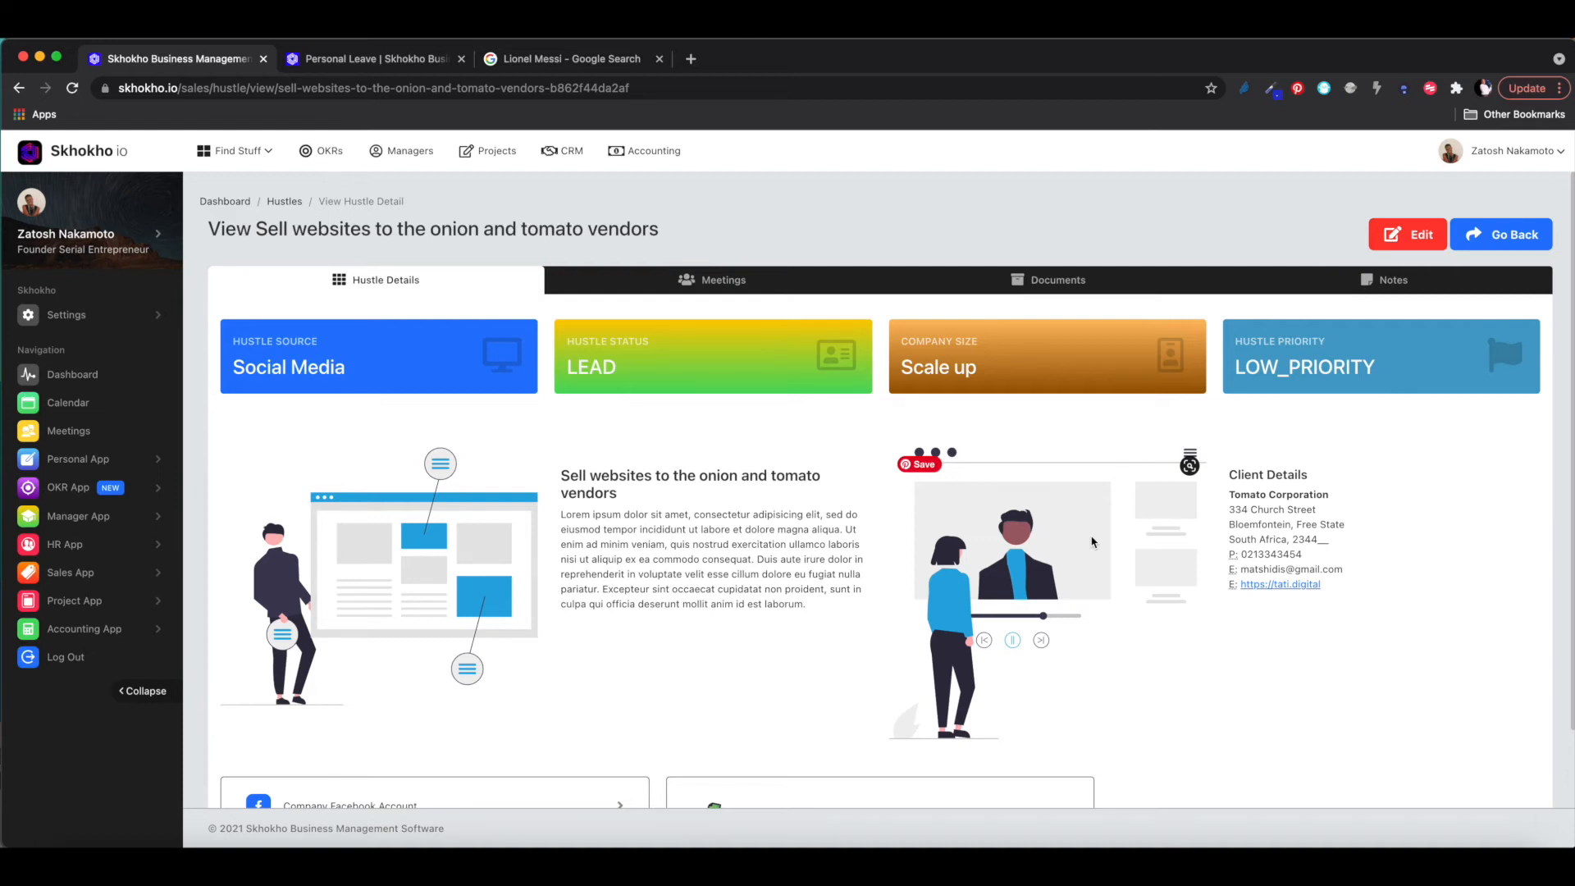
{"action": "scroll", "coordinate": [1092, 542], "scroll_direction": "down", "scroll_amount": 5}
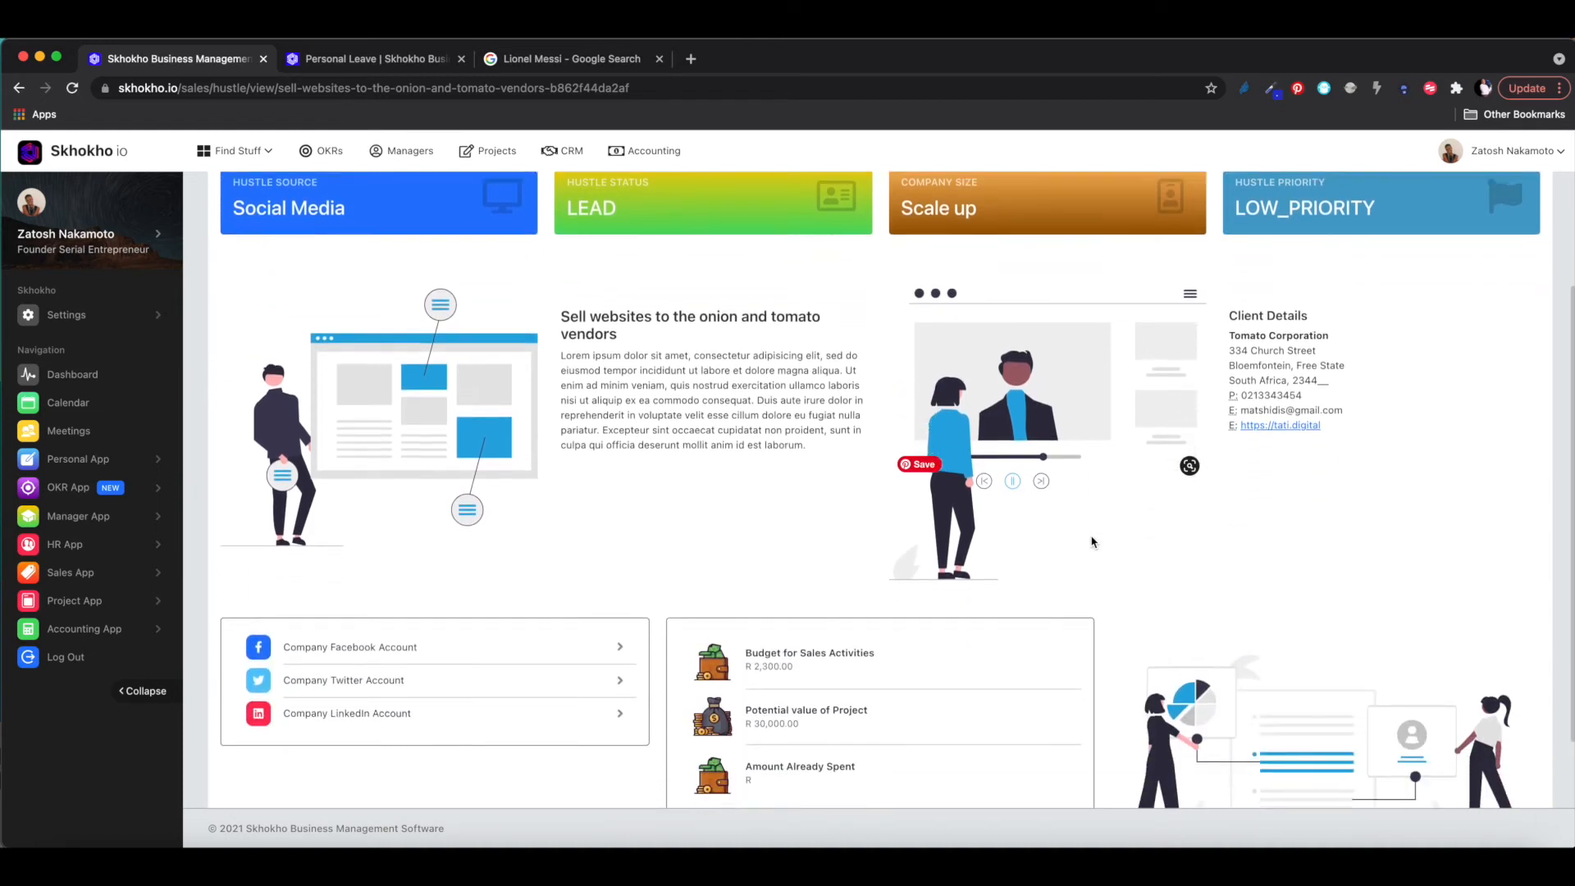
{"action": "scroll", "coordinate": [1092, 541], "scroll_direction": "up", "scroll_amount": 5}
{"action": "scroll", "coordinate": [1092, 541], "scroll_direction": "down", "scroll_amount": 4}
{"action": "scroll", "coordinate": [1090, 538], "scroll_direction": "up", "scroll_amount": 4}
{"action": "scroll", "coordinate": [1317, 504], "scroll_direction": "down", "scroll_amount": 2}
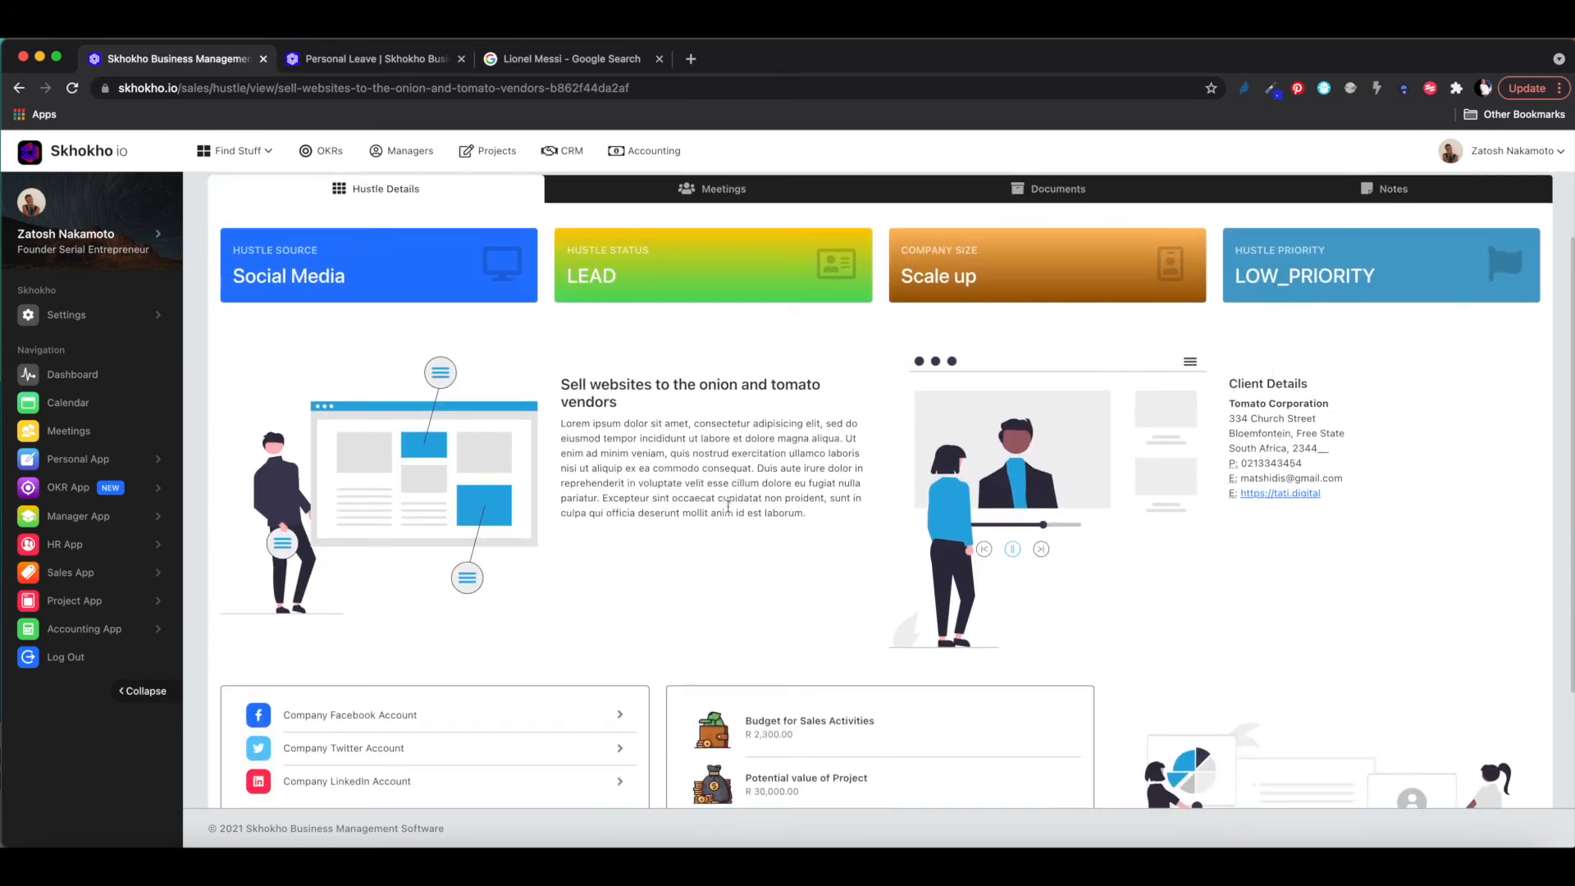
{"action": "scroll", "coordinate": [726, 511], "scroll_direction": "down", "scroll_amount": 1}
{"action": "scroll", "coordinate": [744, 484], "scroll_direction": "down", "scroll_amount": 3}
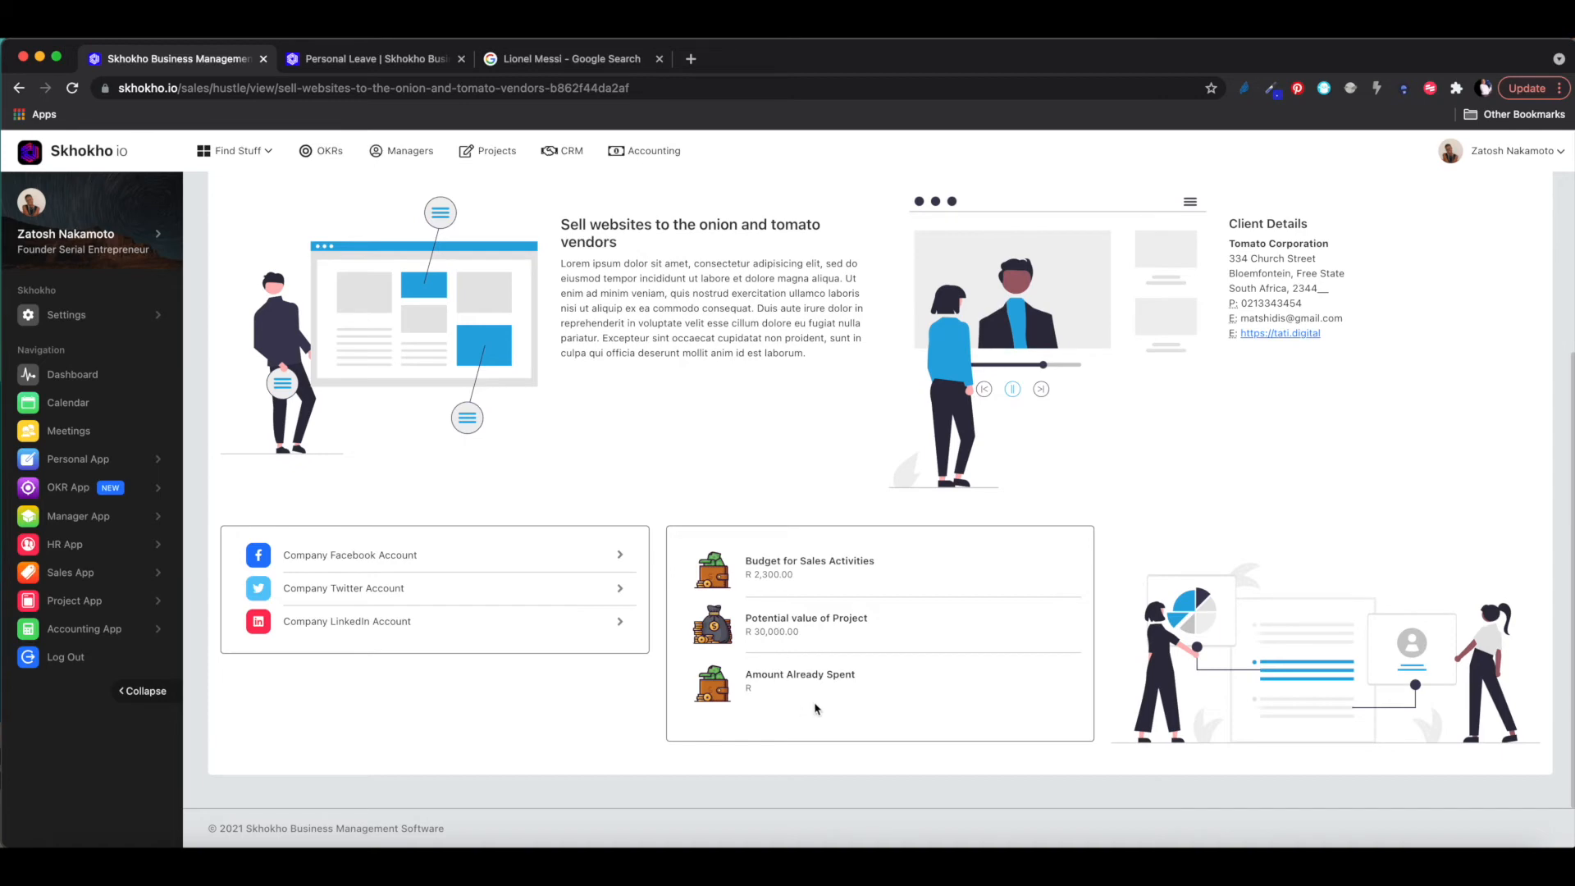
{"action": "scroll", "coordinate": [816, 709], "scroll_direction": "up", "scroll_amount": 5}
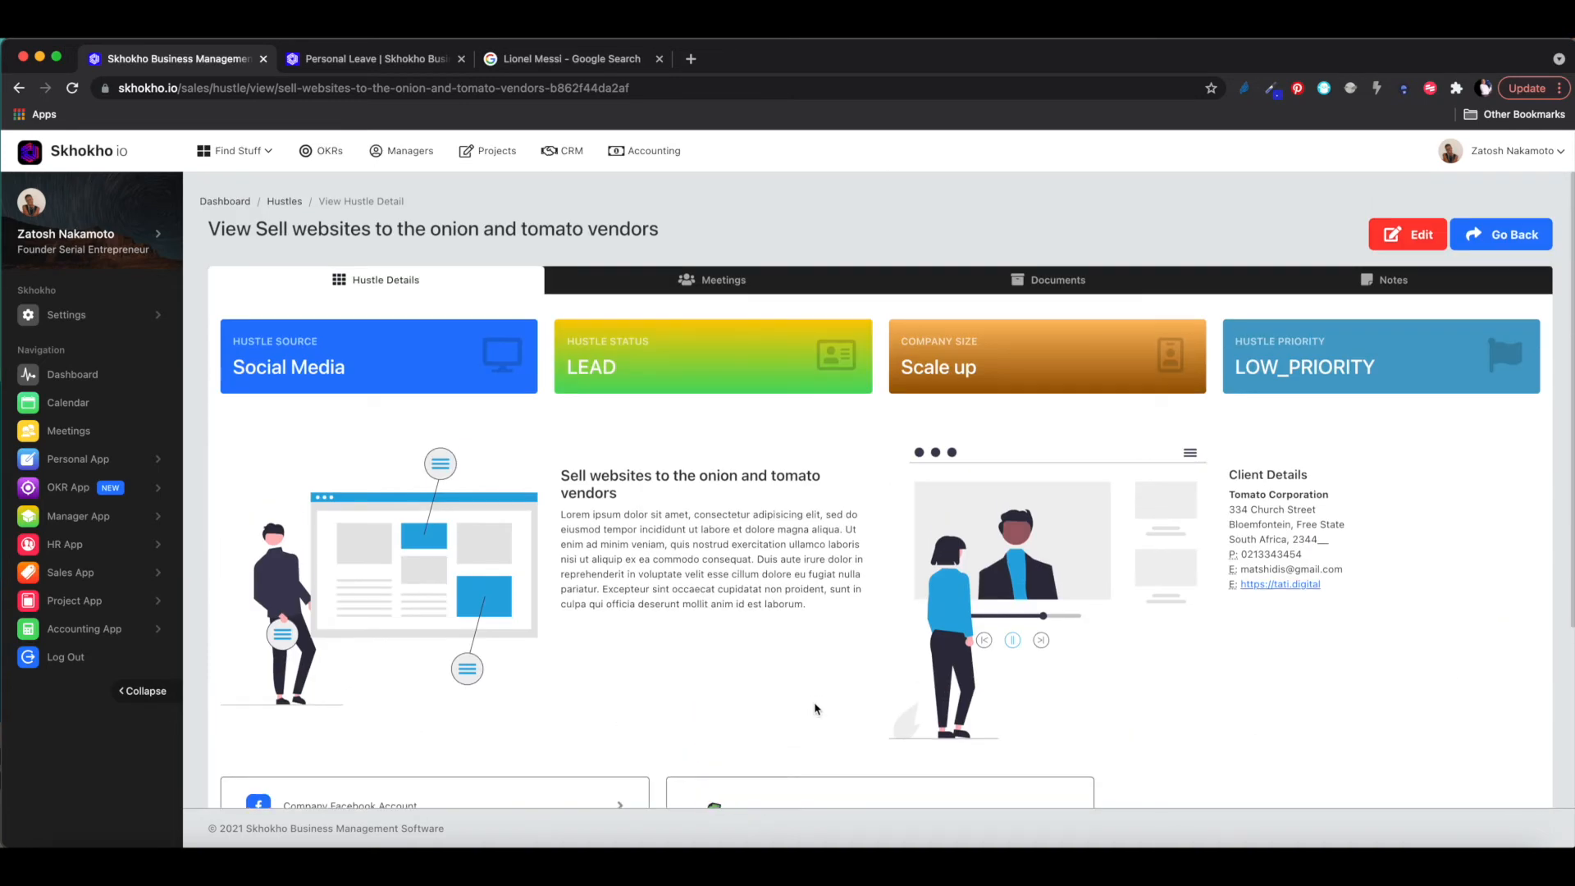
- Open the hustle's edit form and set its priority to MEDIUM_PRIORITY
{"action": "left_click", "coordinate": [1407, 237]}
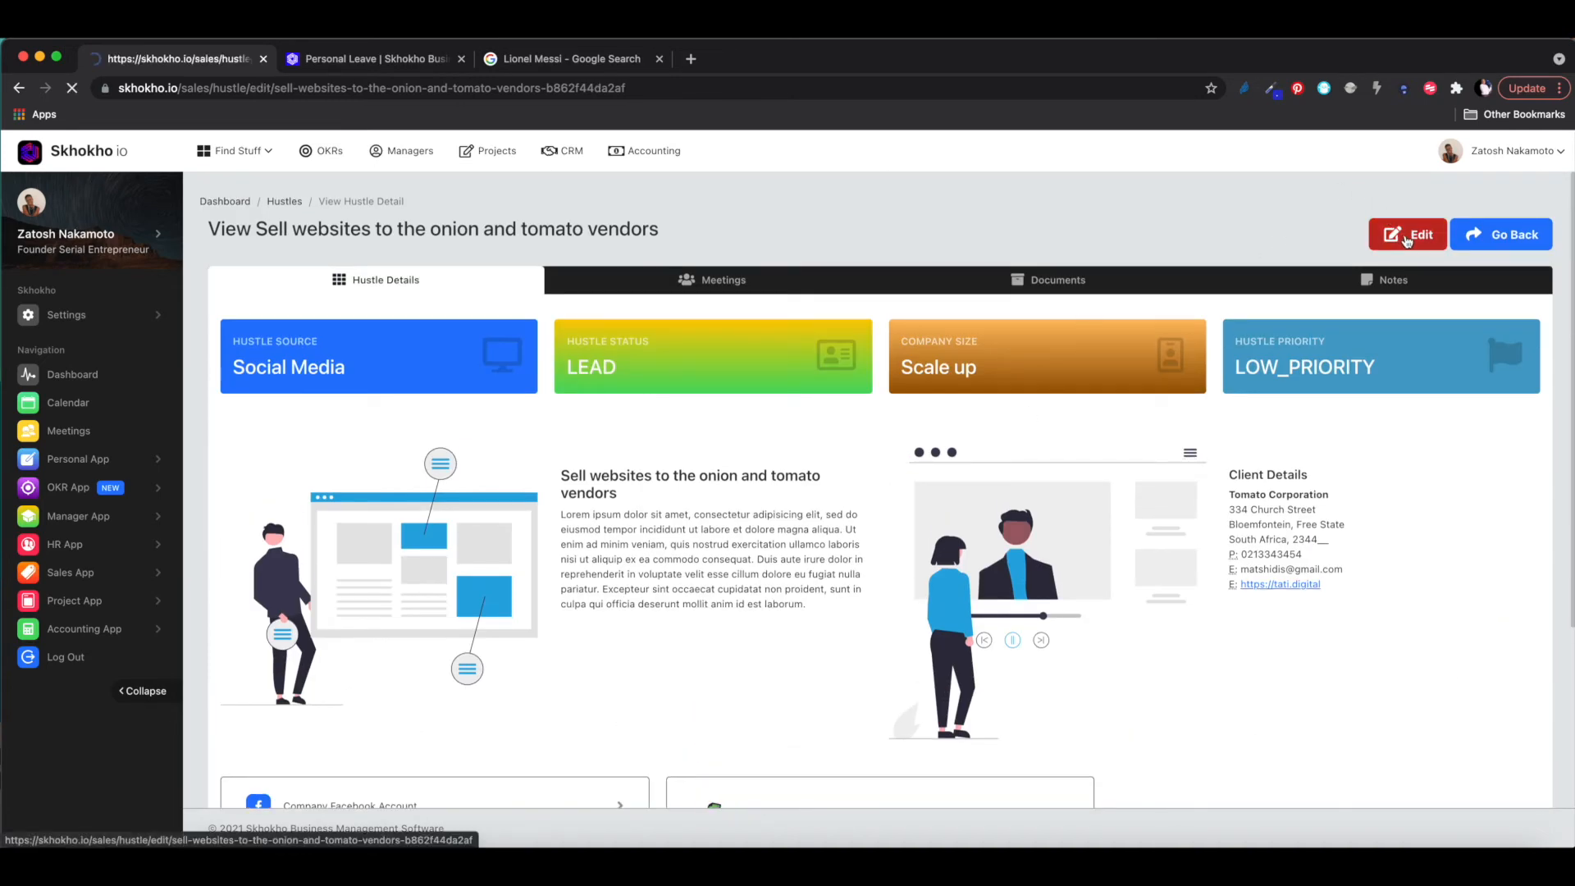
{"action": "scroll", "coordinate": [1027, 486], "scroll_direction": "up", "scroll_amount": 5}
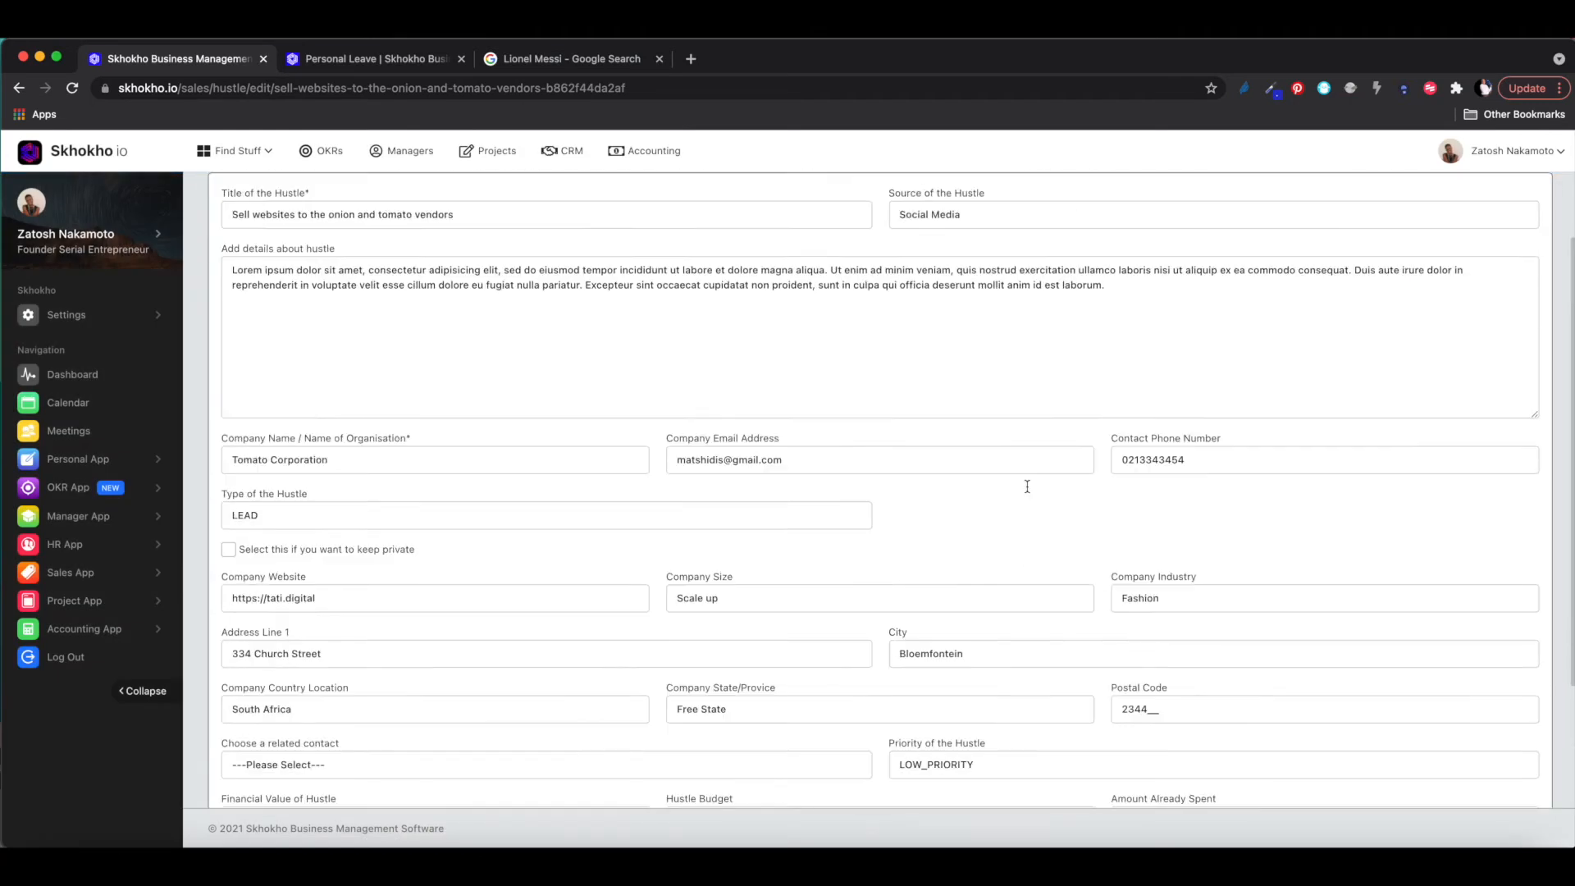
{"action": "scroll", "coordinate": [420, 643], "scroll_direction": "down", "scroll_amount": 5}
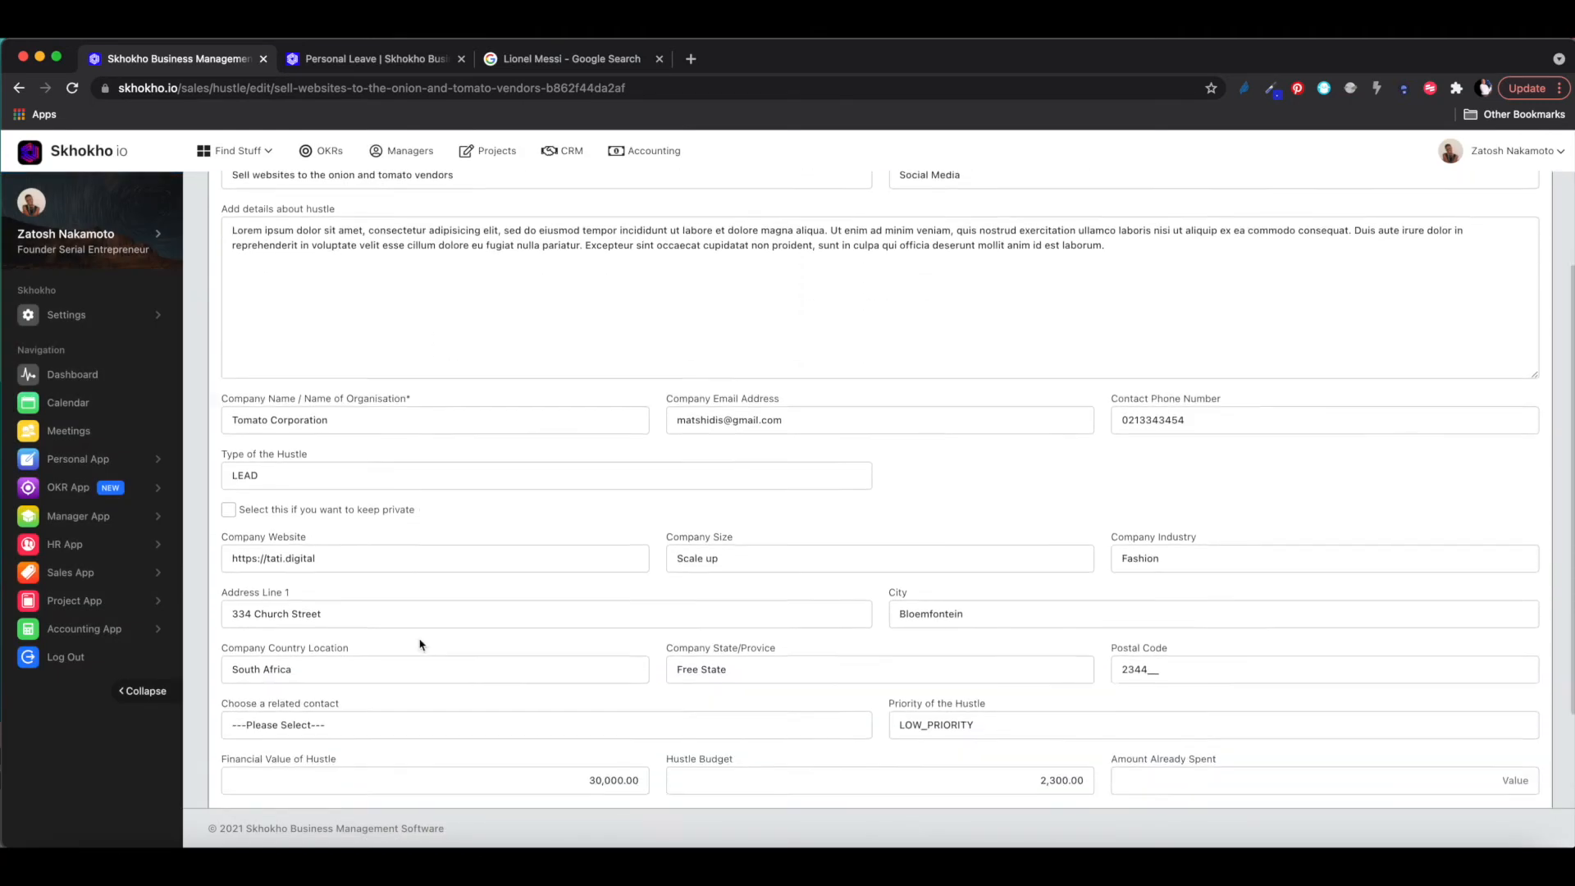
{"action": "scroll", "coordinate": [415, 548], "scroll_direction": "down", "scroll_amount": 1}
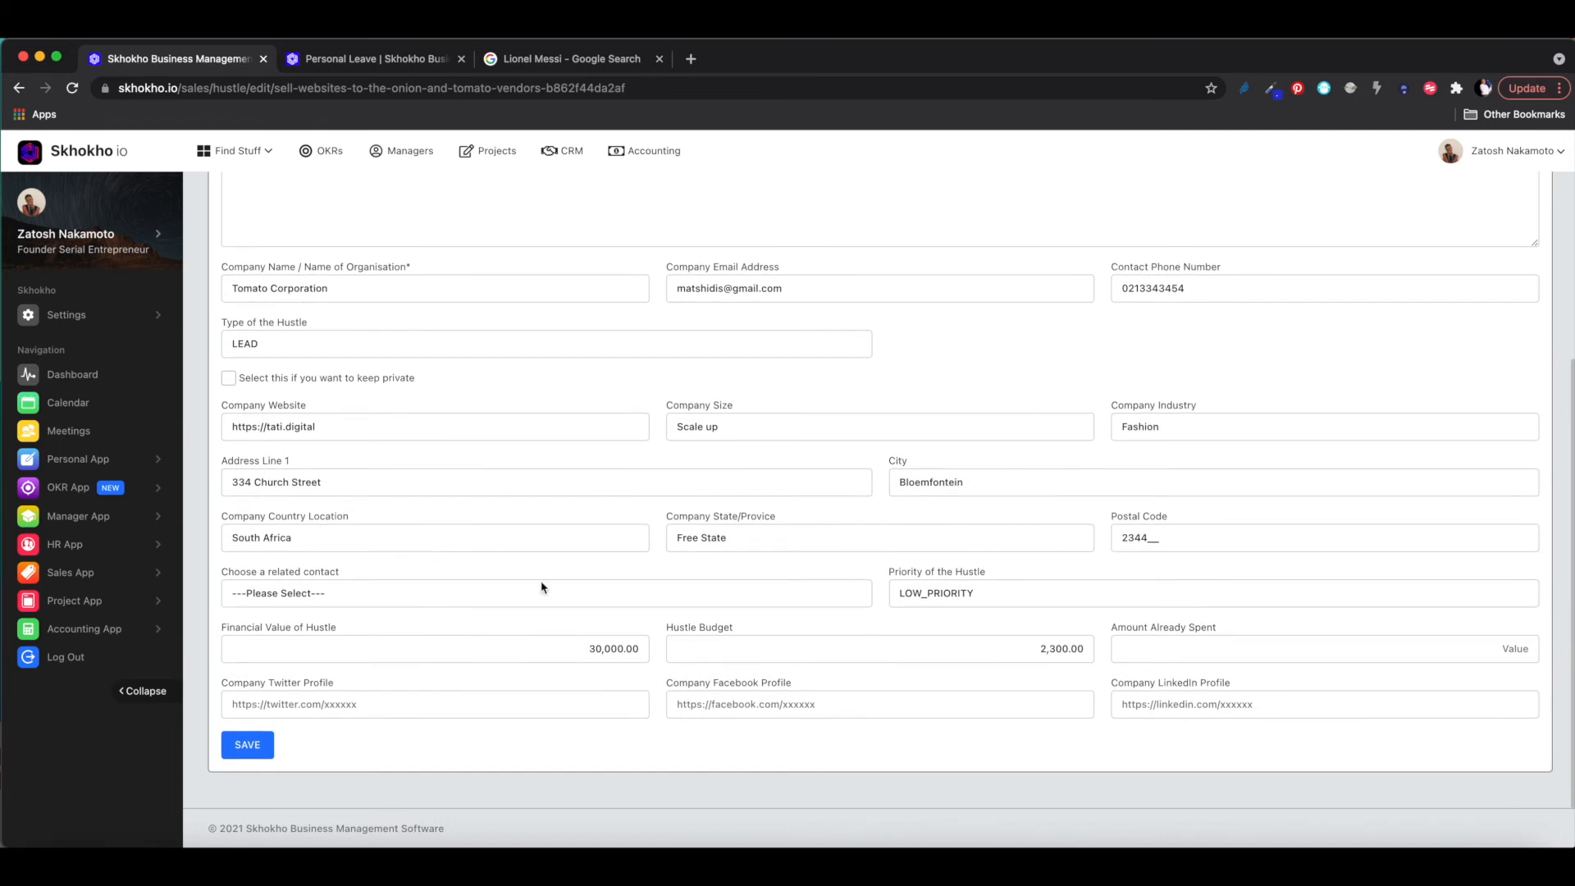
{"action": "left_click", "coordinate": [994, 599]}
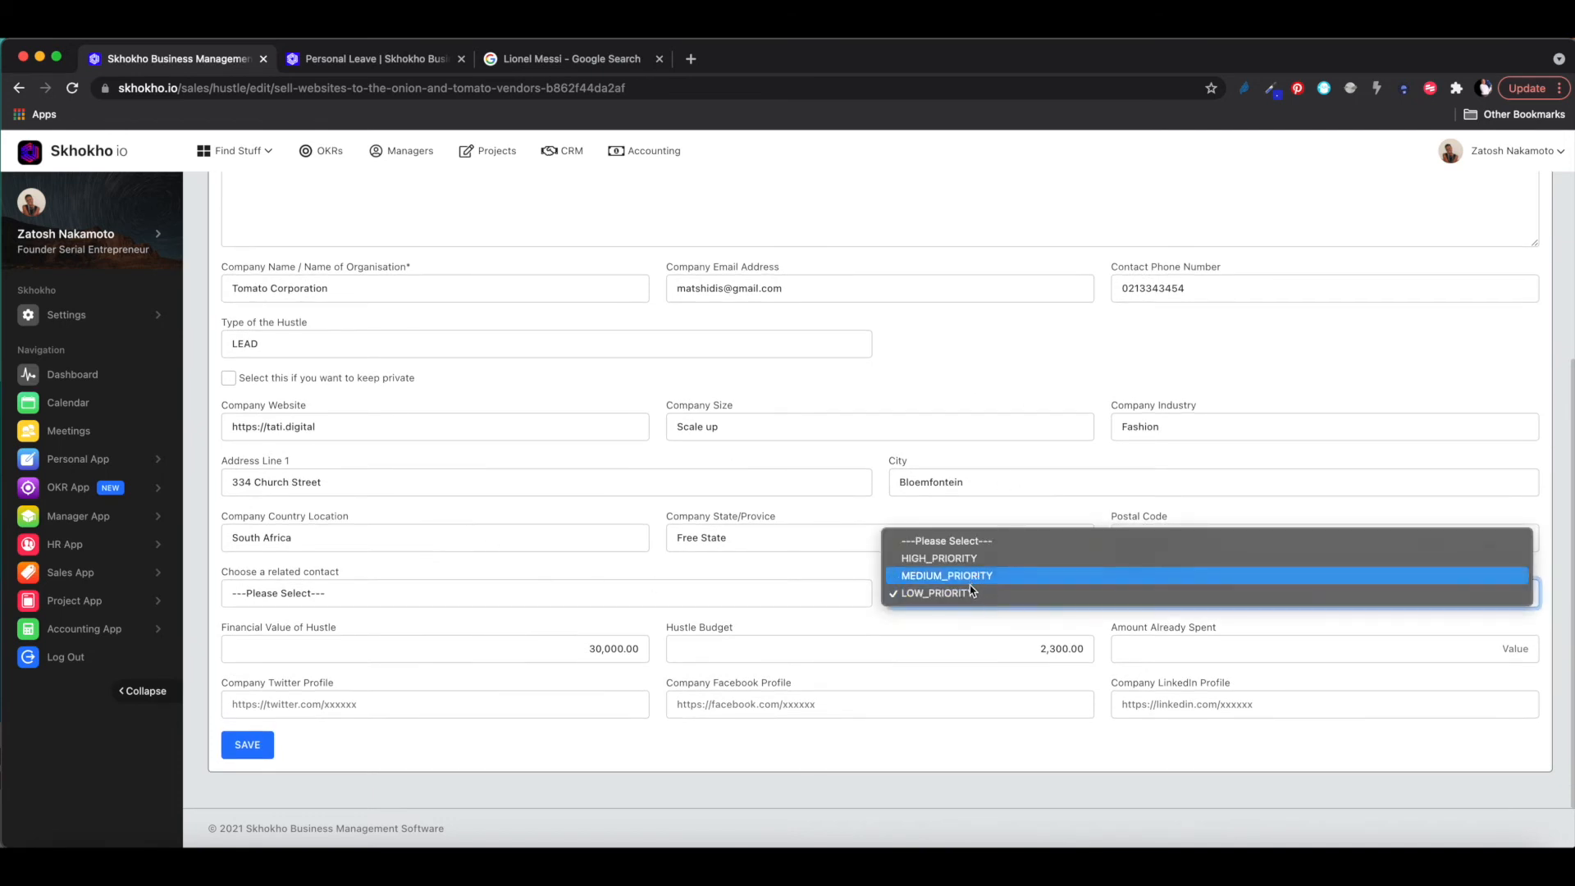
{"action": "left_click", "coordinate": [976, 575]}
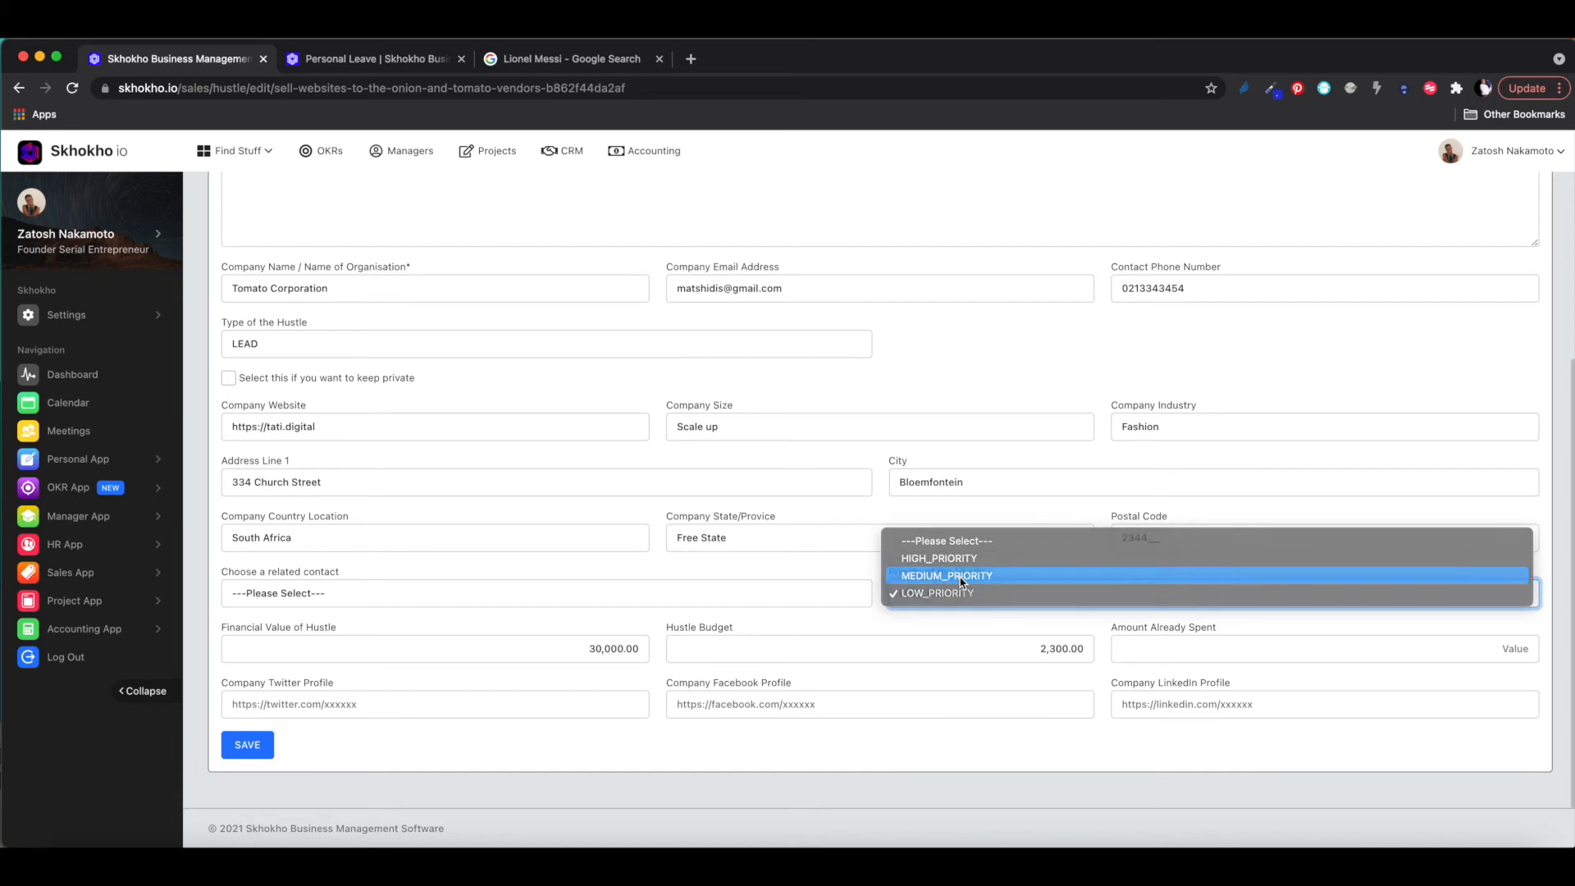
- Choose a related contact for the hustle
{"action": "left_click", "coordinate": [382, 593]}
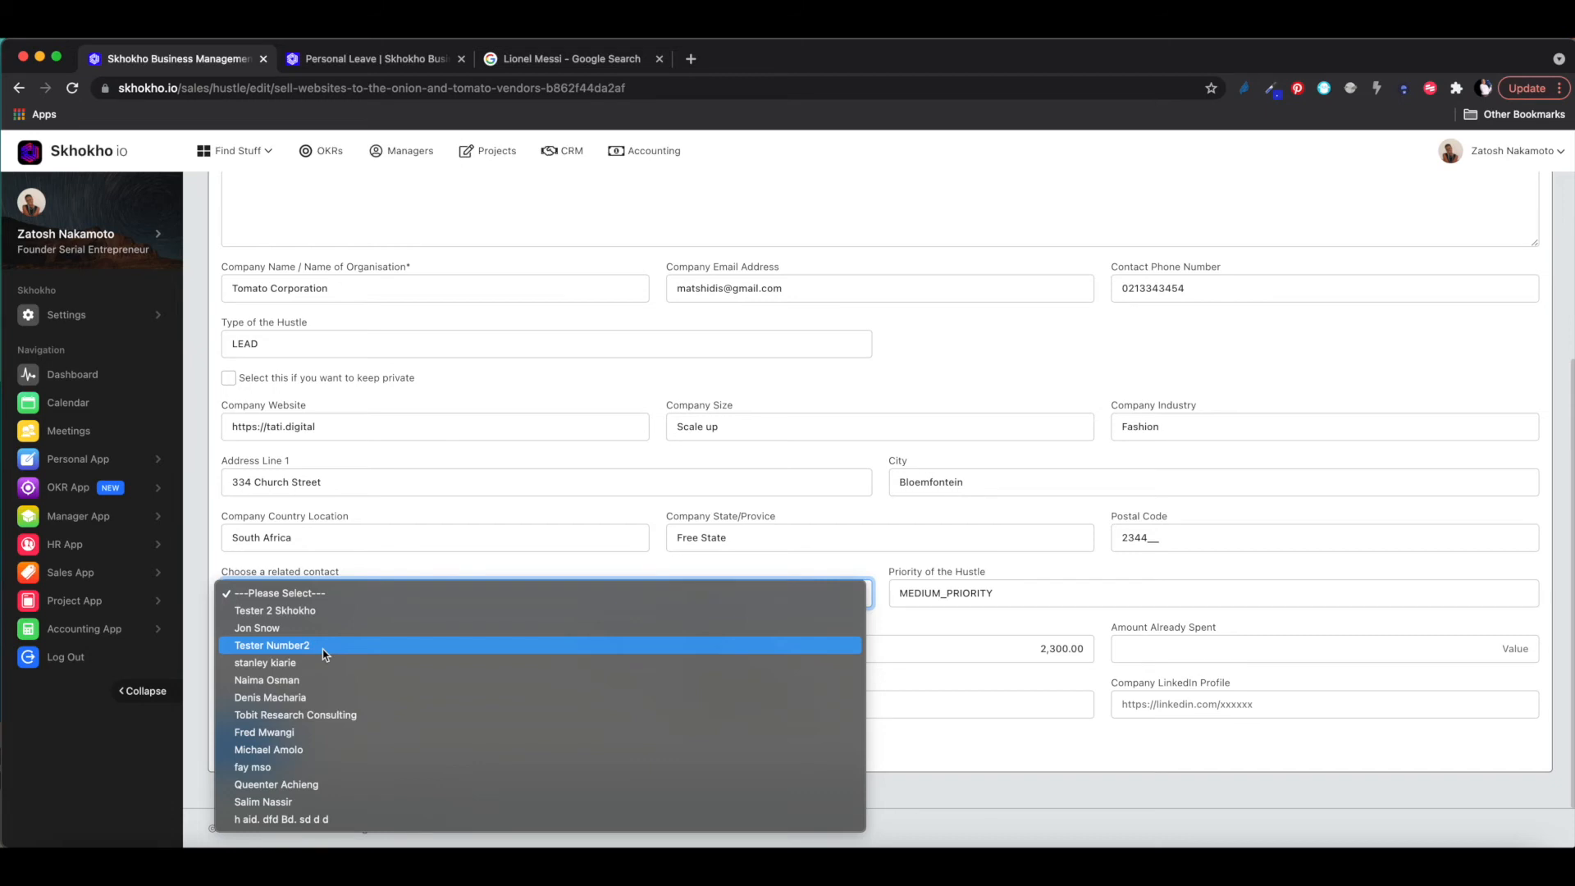
{"action": "left_click", "coordinate": [277, 628]}
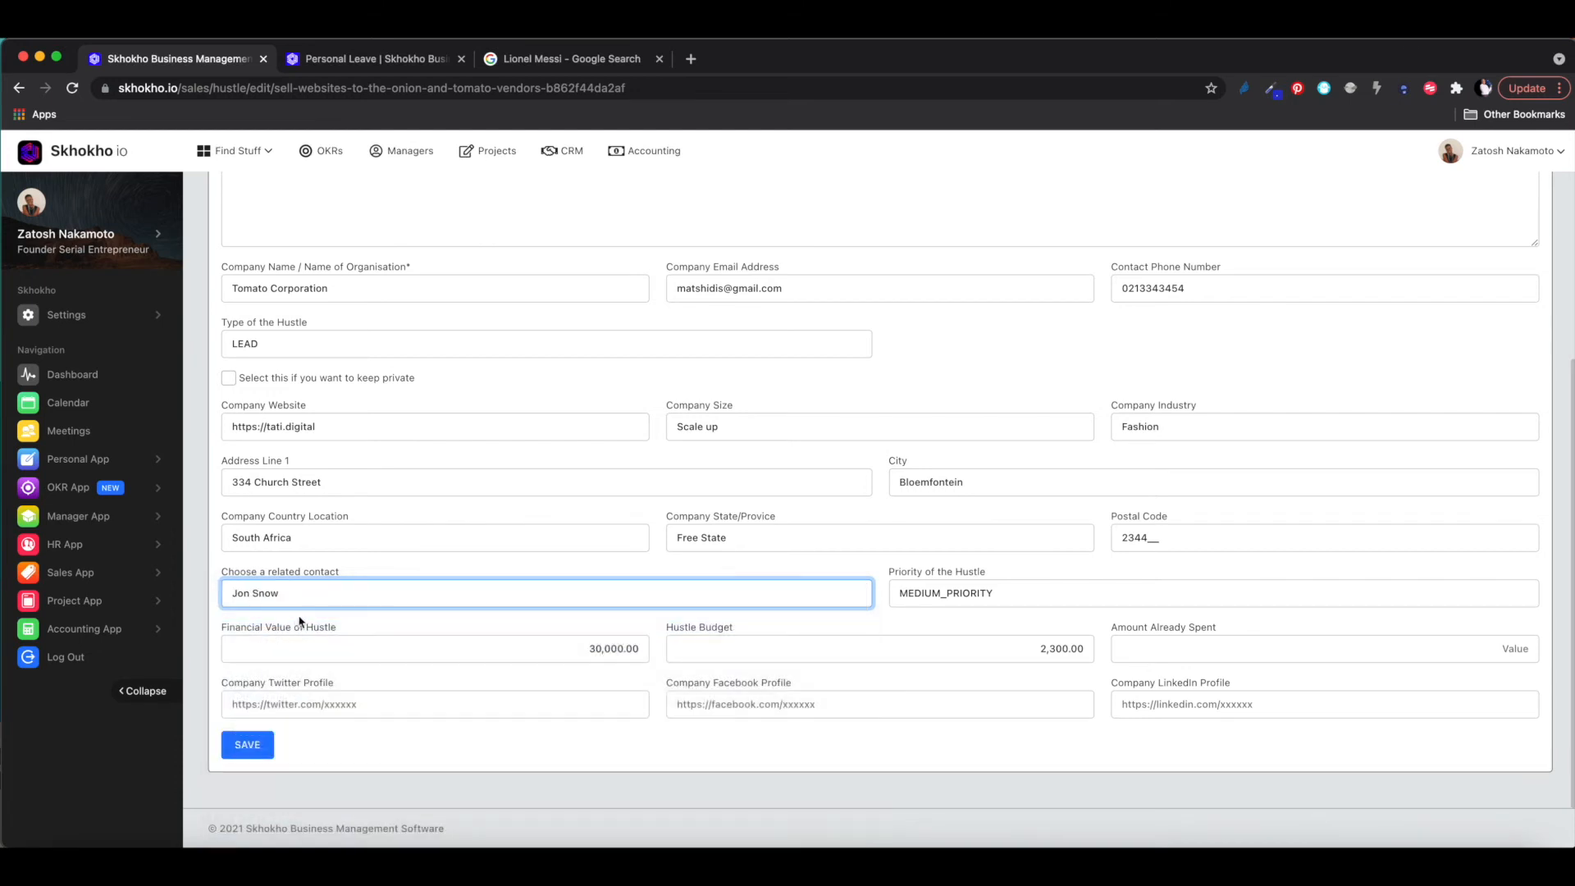
{"action": "left_click", "coordinate": [371, 629]}
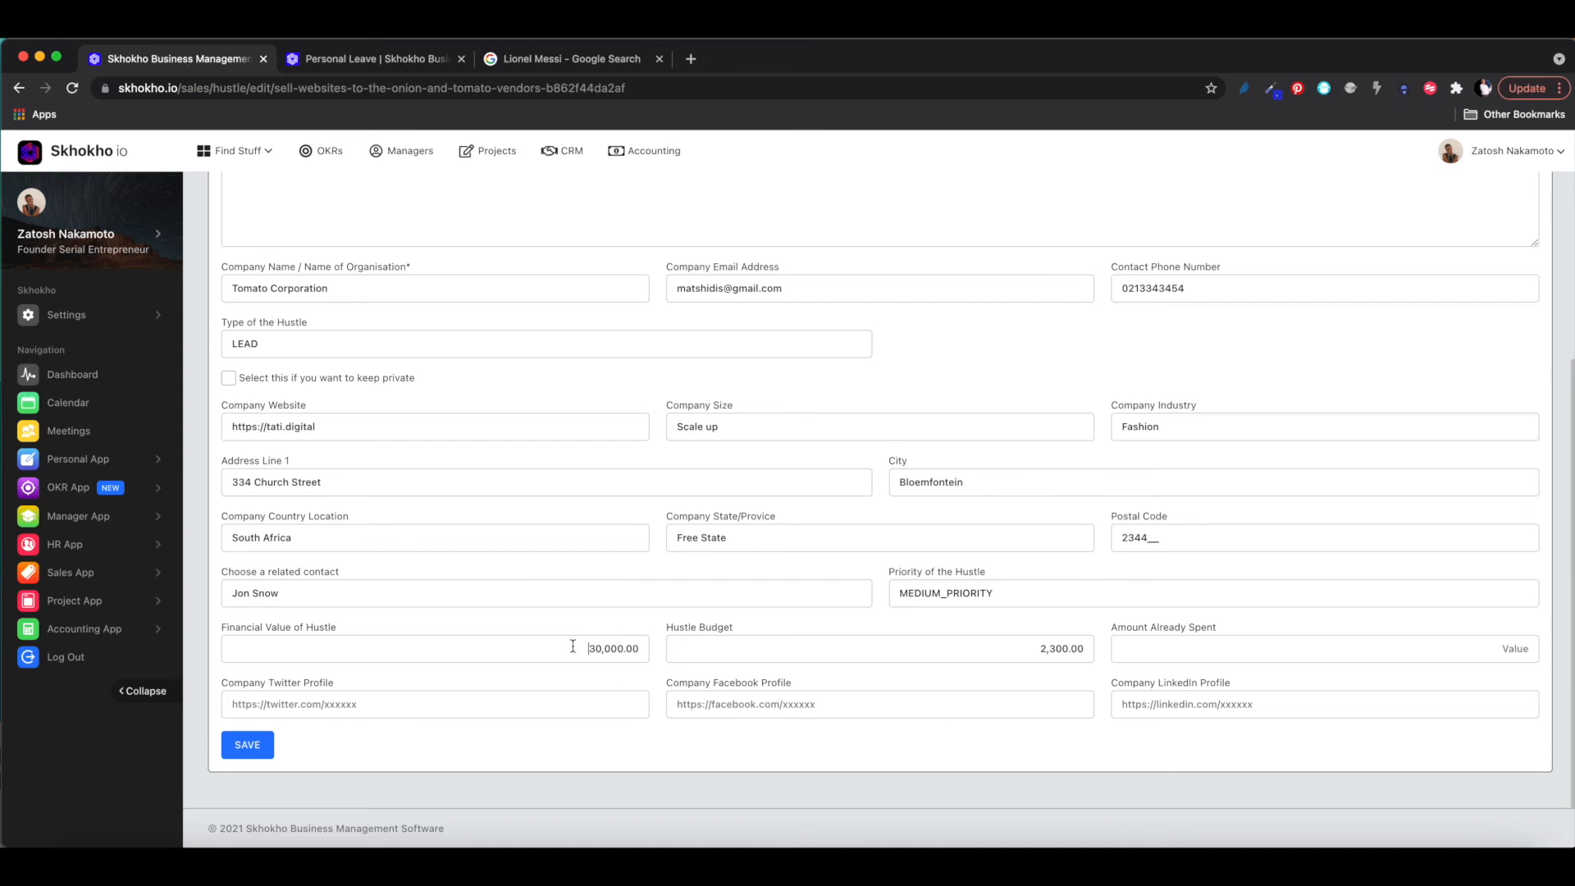
- Check the 30,000.00 financial value and 2,300.00 budget, then fill Amount Already Spent with 0.00
{"action": "left_click_drag", "start_coordinate": [574, 649], "coordinate": [655, 654]}
{"action": "left_click", "coordinate": [889, 653]}
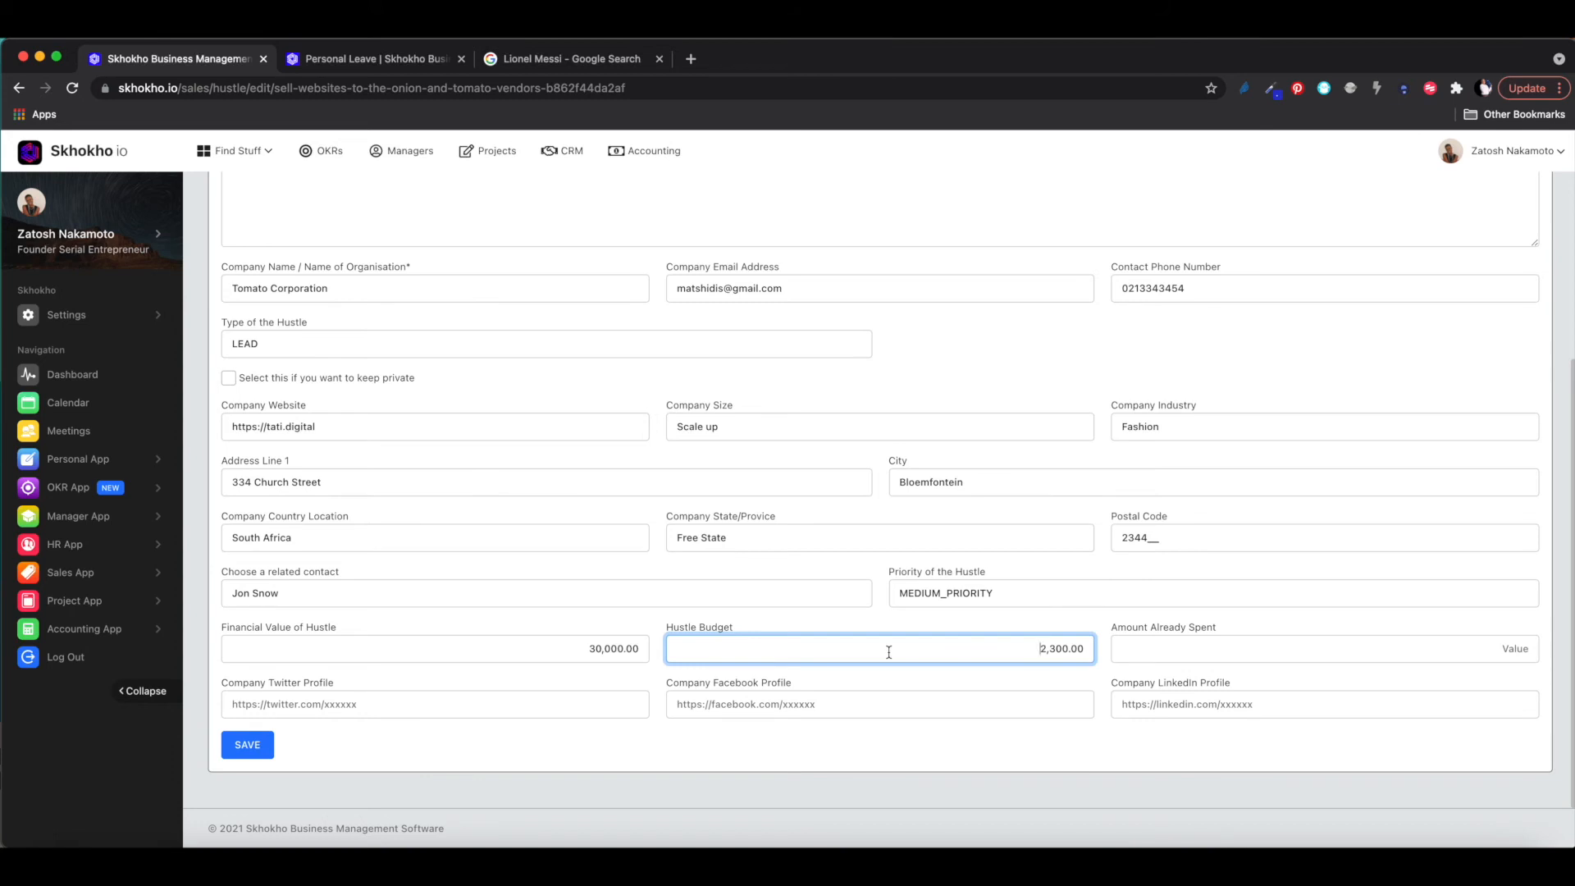
{"action": "left_click", "coordinate": [598, 650]}
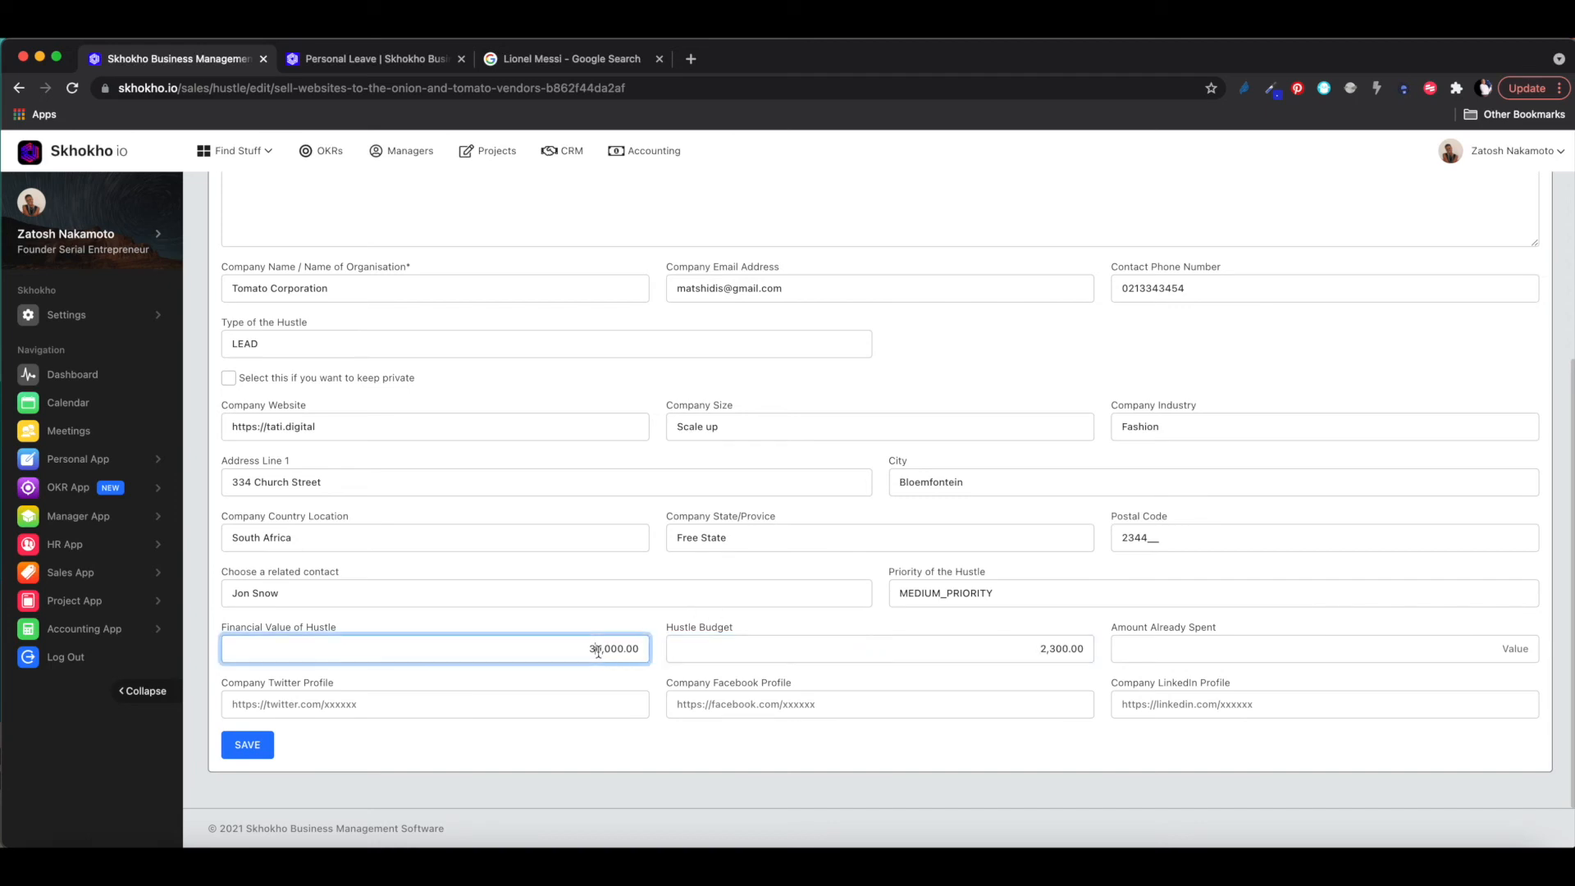
{"action": "left_click", "coordinate": [1063, 649]}
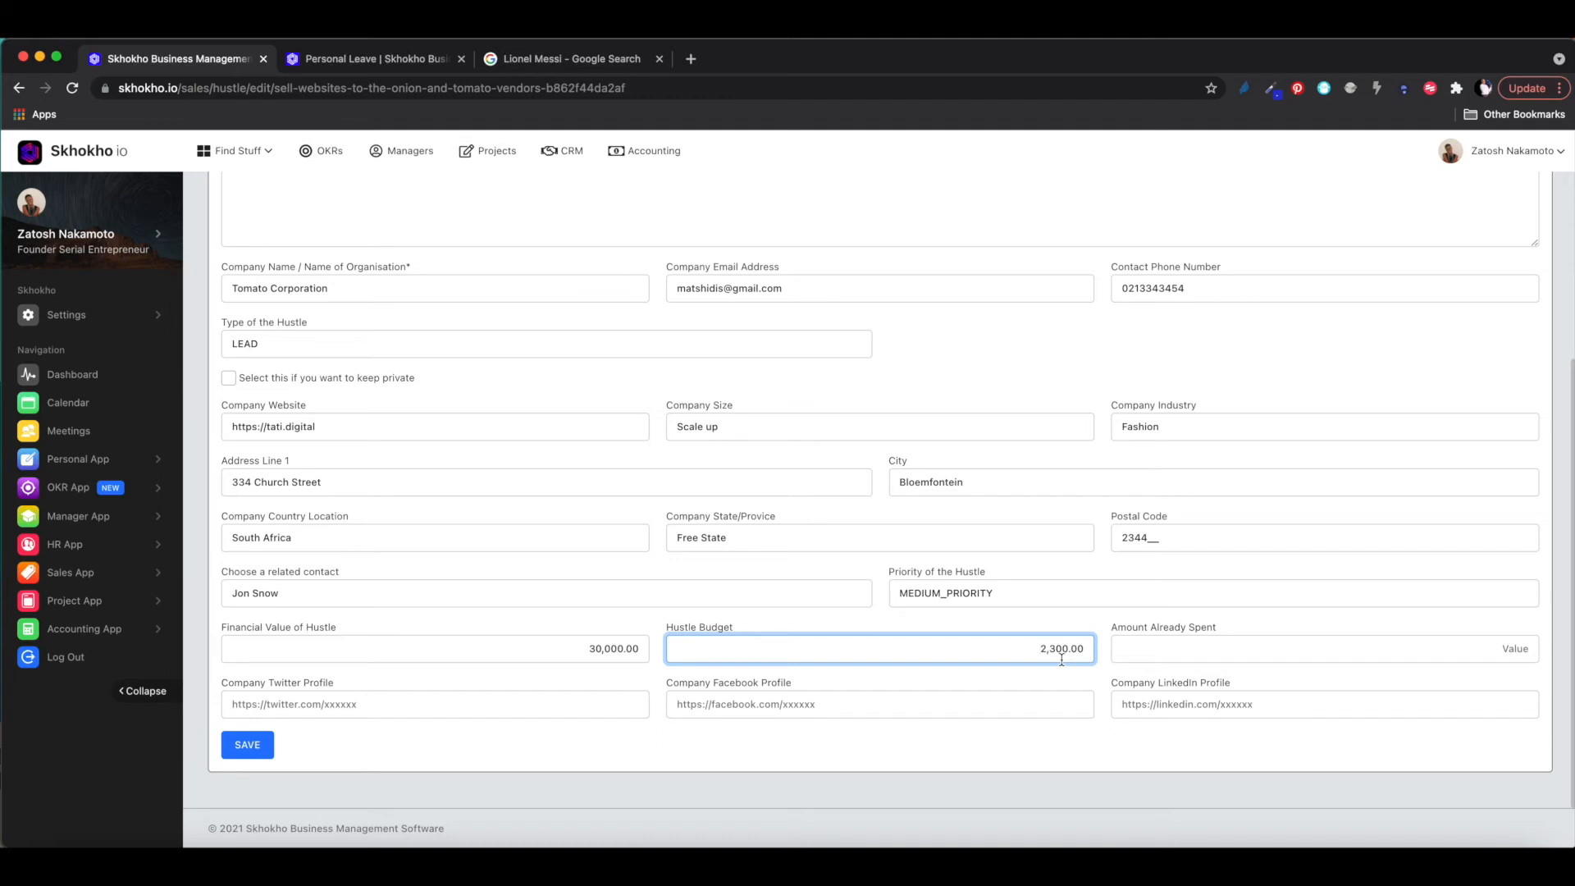
{"action": "left_click_drag", "start_coordinate": [1032, 647], "coordinate": [1093, 653]}
{"action": "left_click", "coordinate": [1016, 648]}
{"action": "double_click", "coordinate": [1036, 650]}
{"action": "left_click", "coordinate": [1514, 647]}
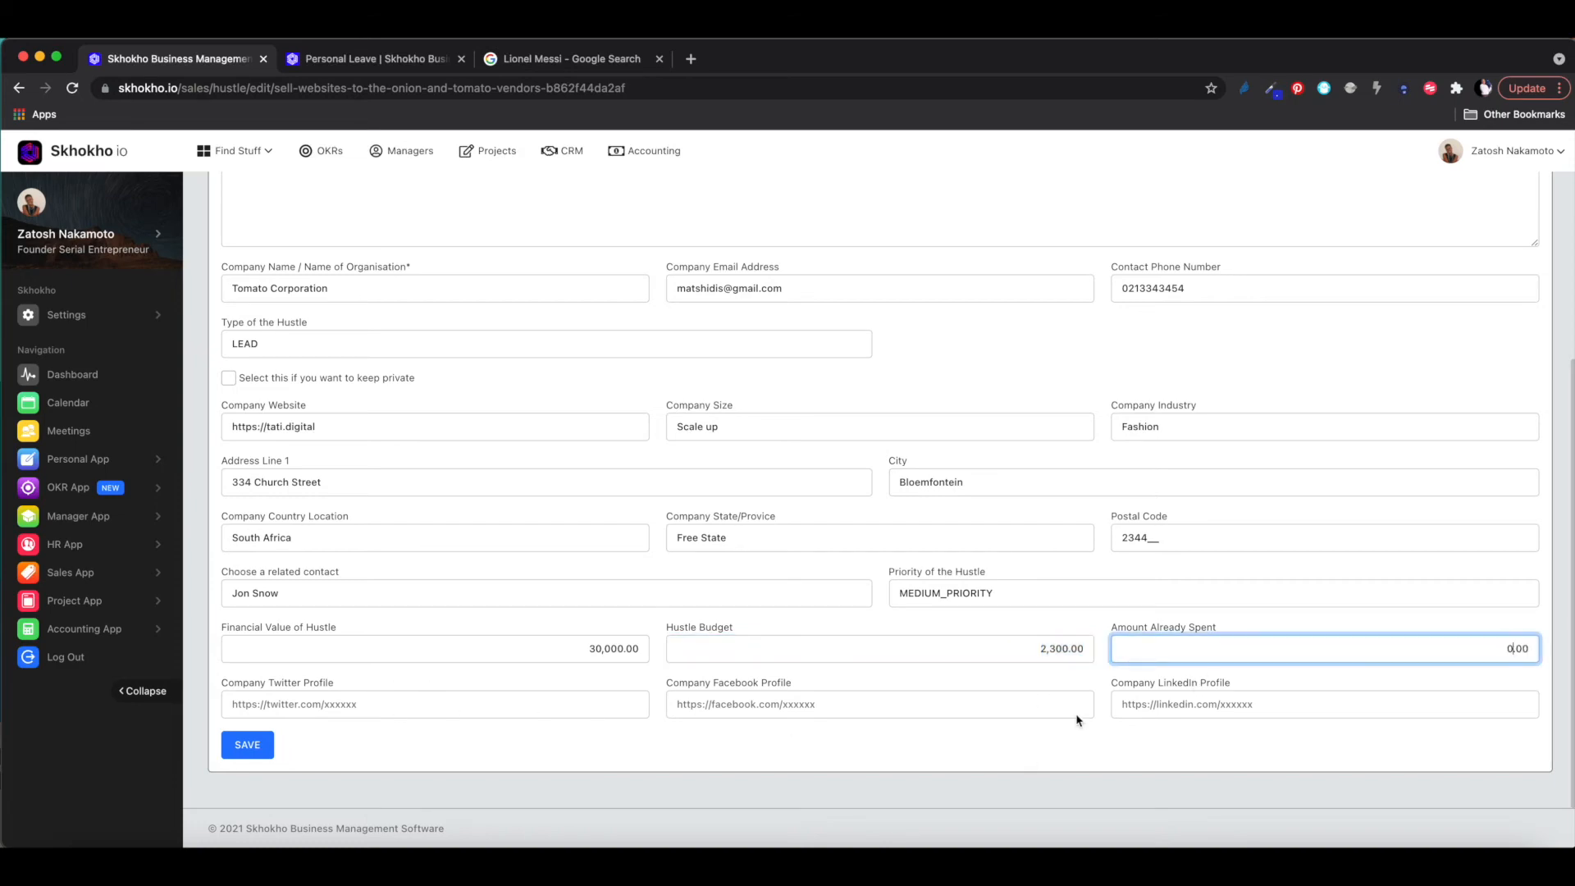
{"action": "scroll", "coordinate": [952, 656], "scroll_direction": "up", "scroll_amount": 4}
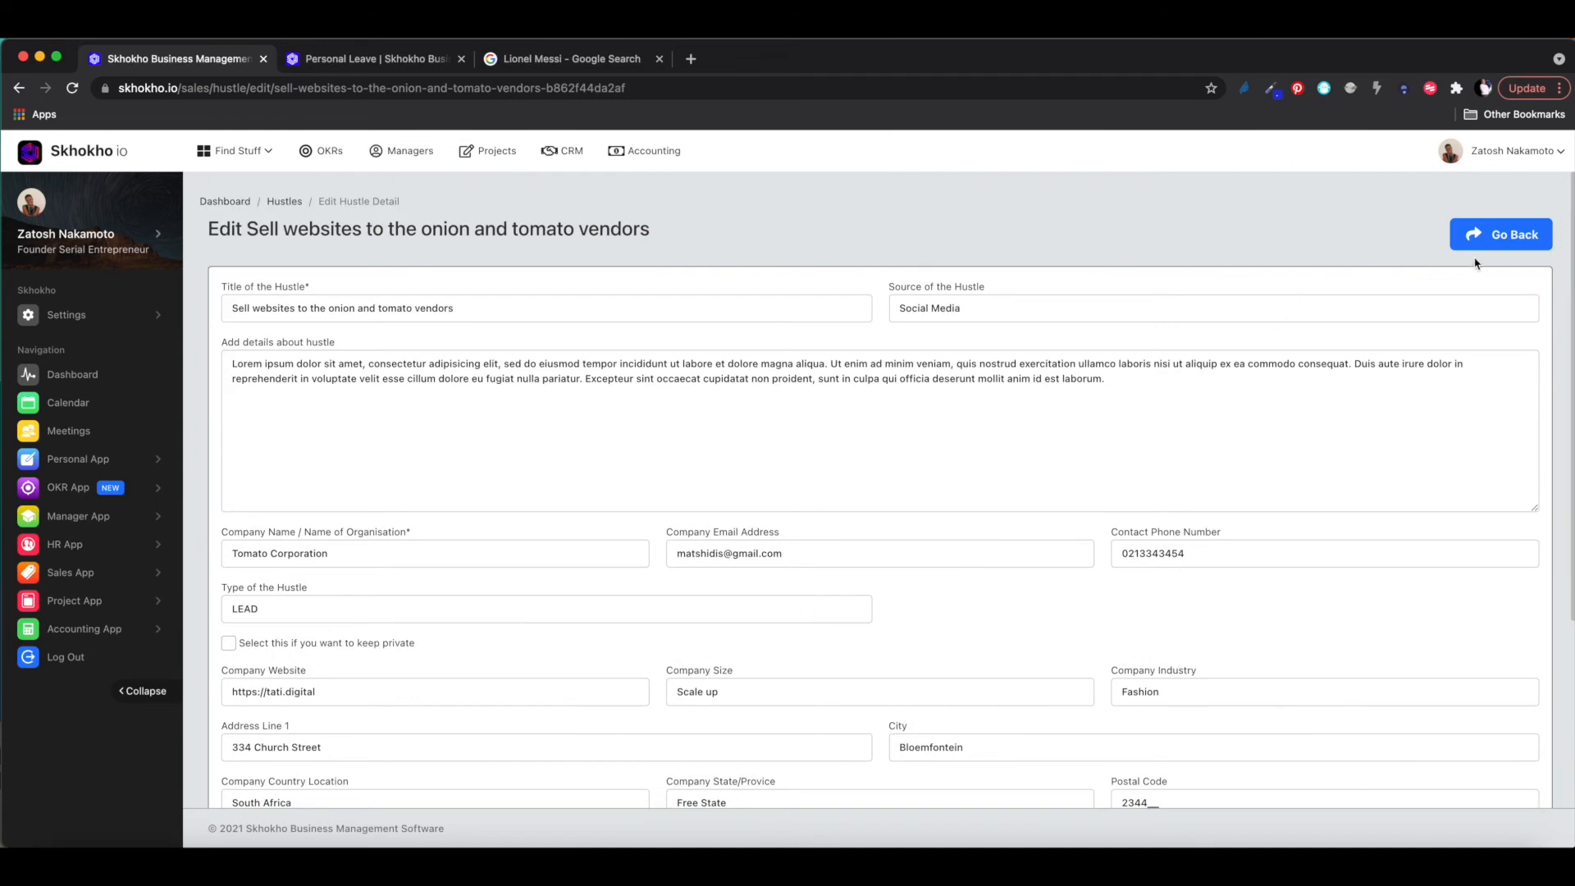
- Leave the edit form, reopen the vendors hustle's details and show its empty Meetings section
{"action": "left_click", "coordinate": [1518, 234]}
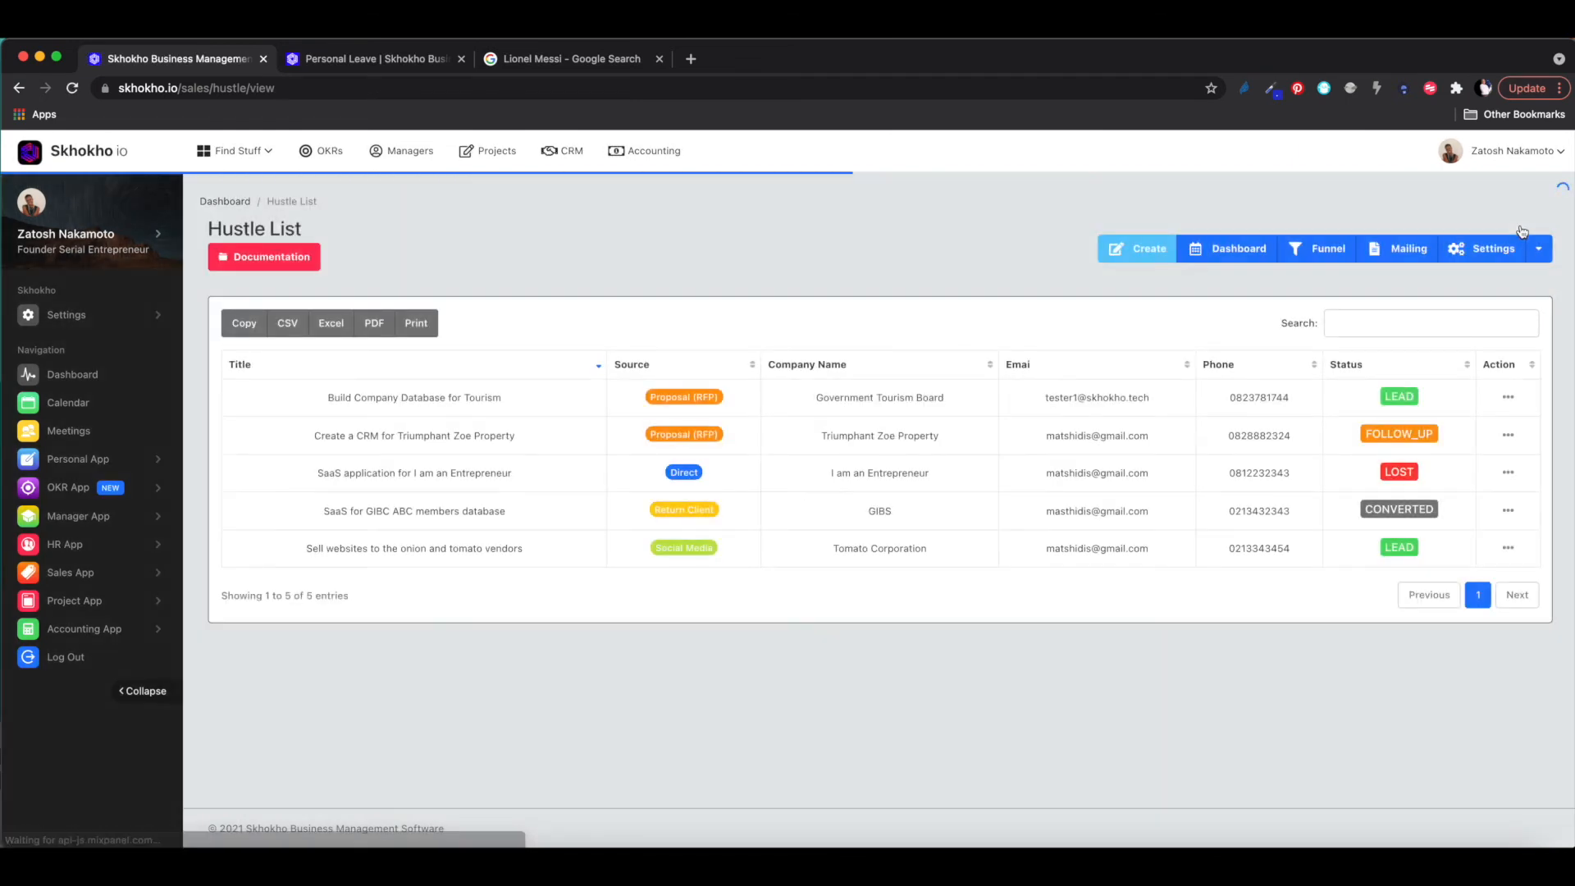
{"action": "left_click", "coordinate": [1509, 548]}
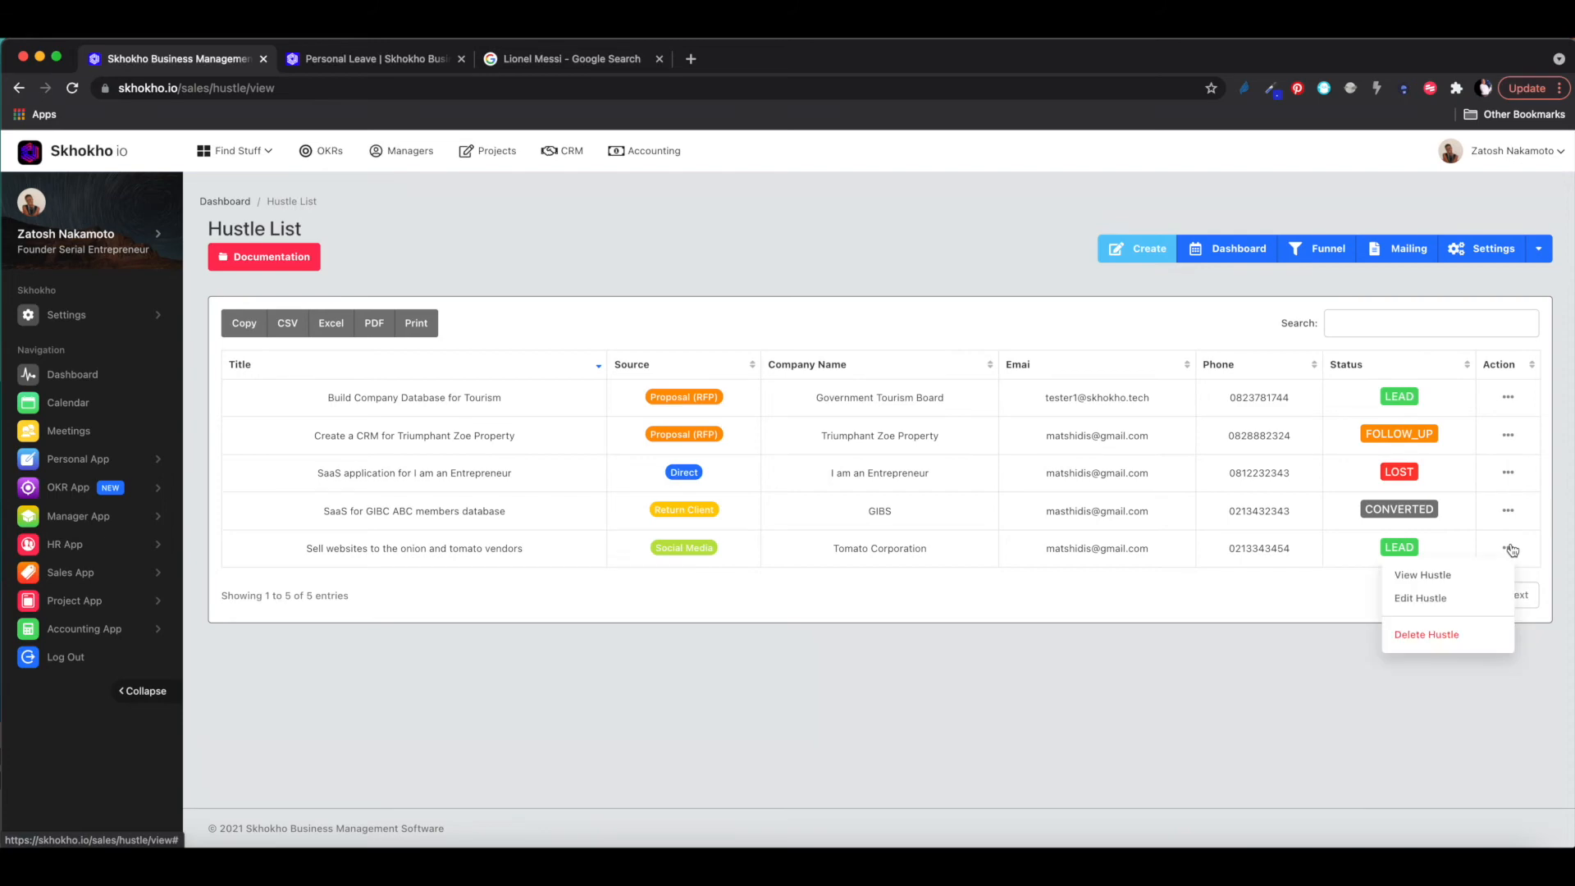
{"action": "left_click", "coordinate": [1423, 576]}
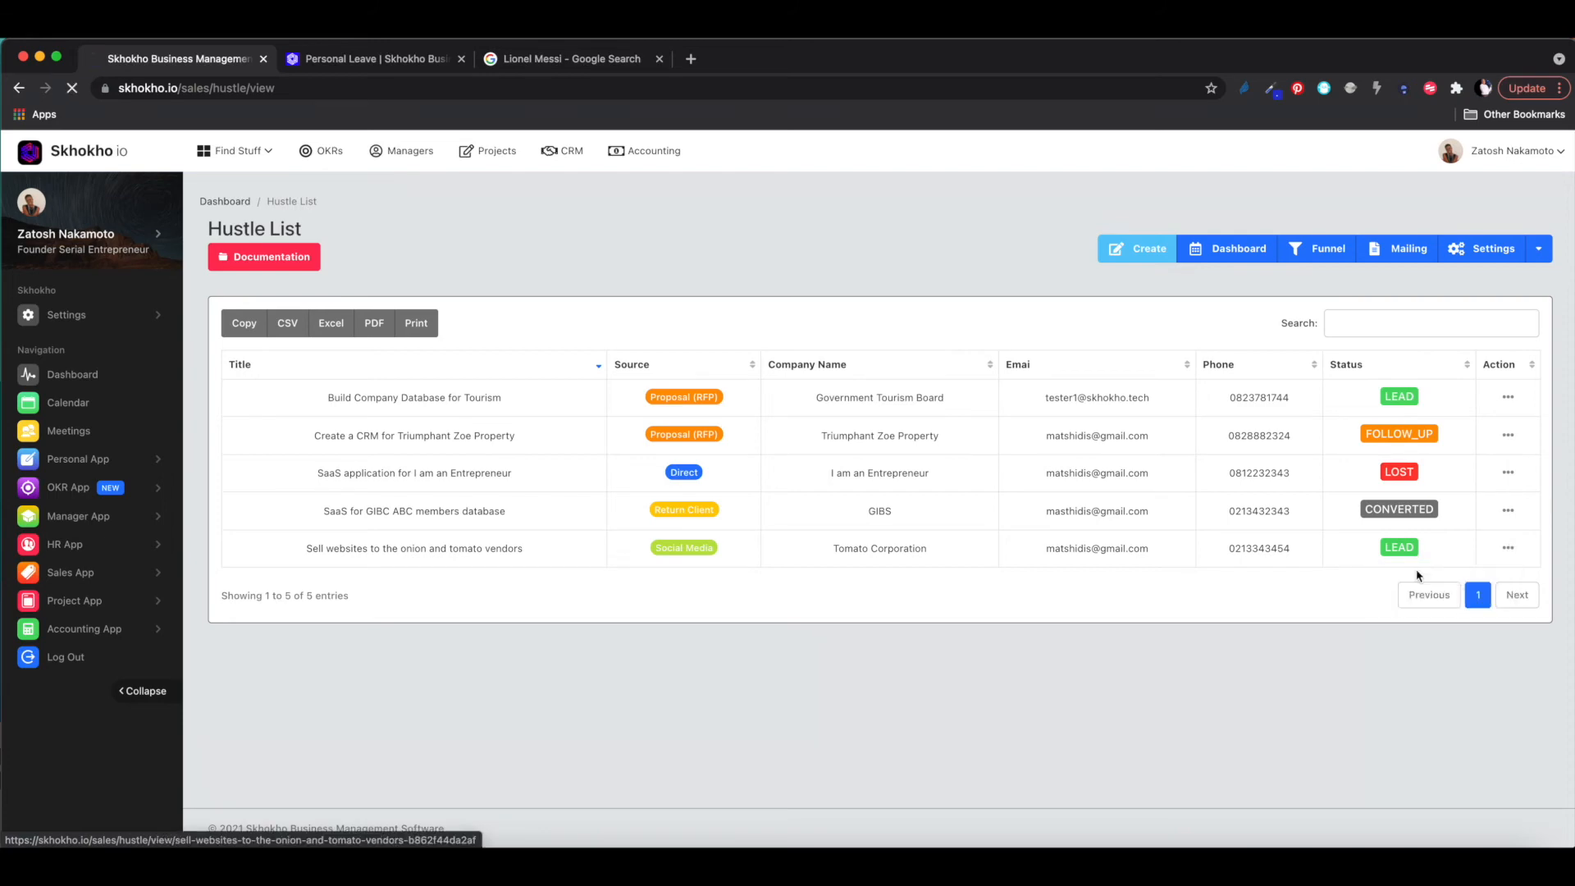
{"action": "scroll", "coordinate": [988, 615], "scroll_direction": "down", "scroll_amount": 3}
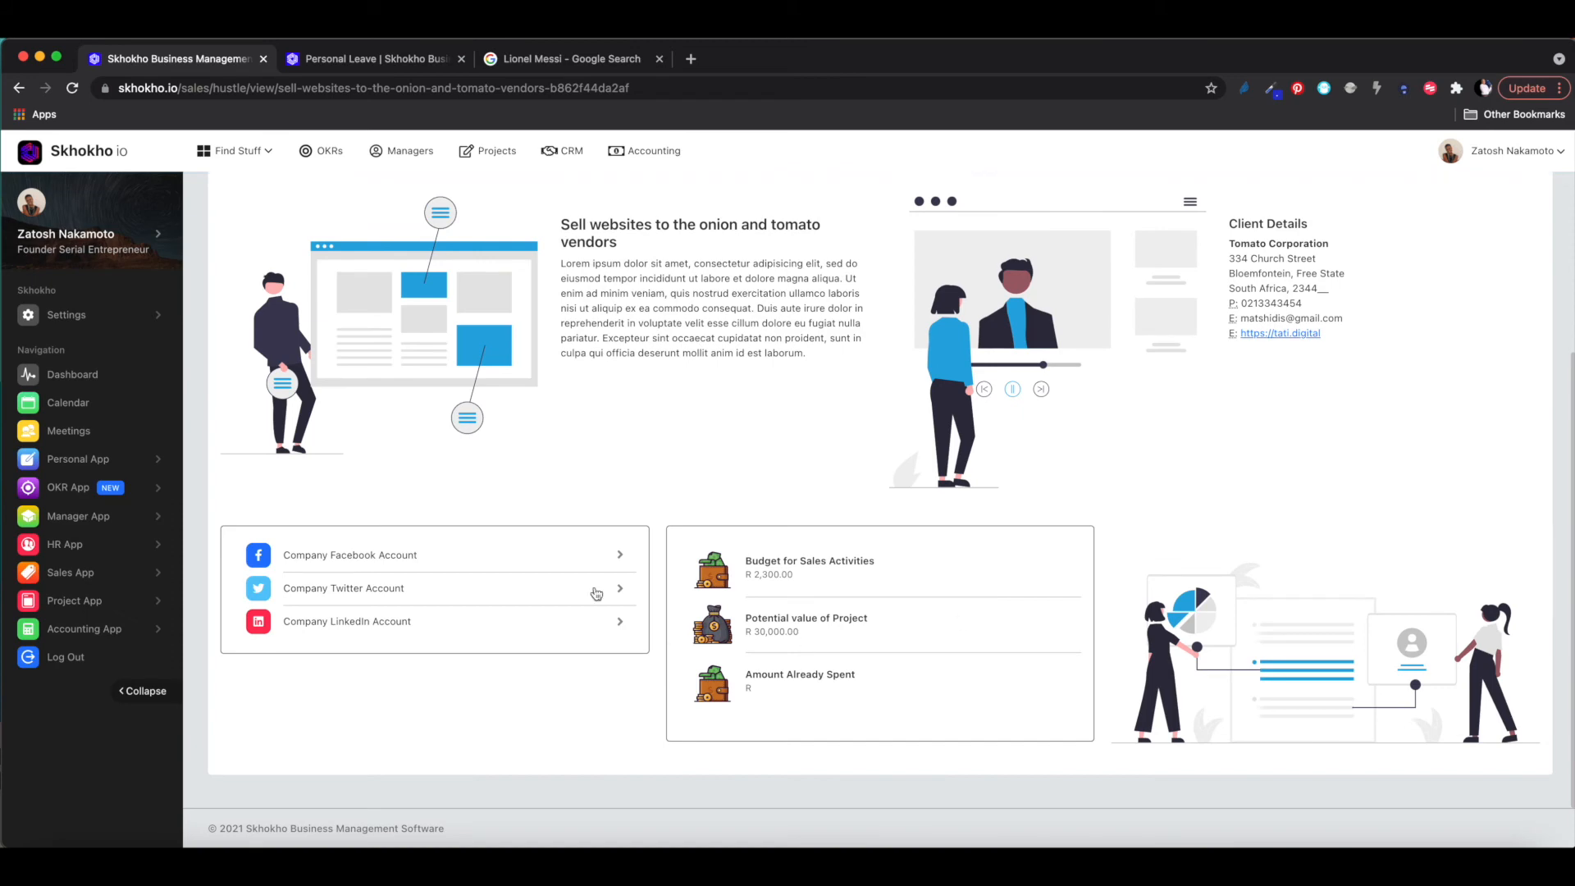
{"action": "scroll", "coordinate": [1294, 690], "scroll_direction": "up", "scroll_amount": 3}
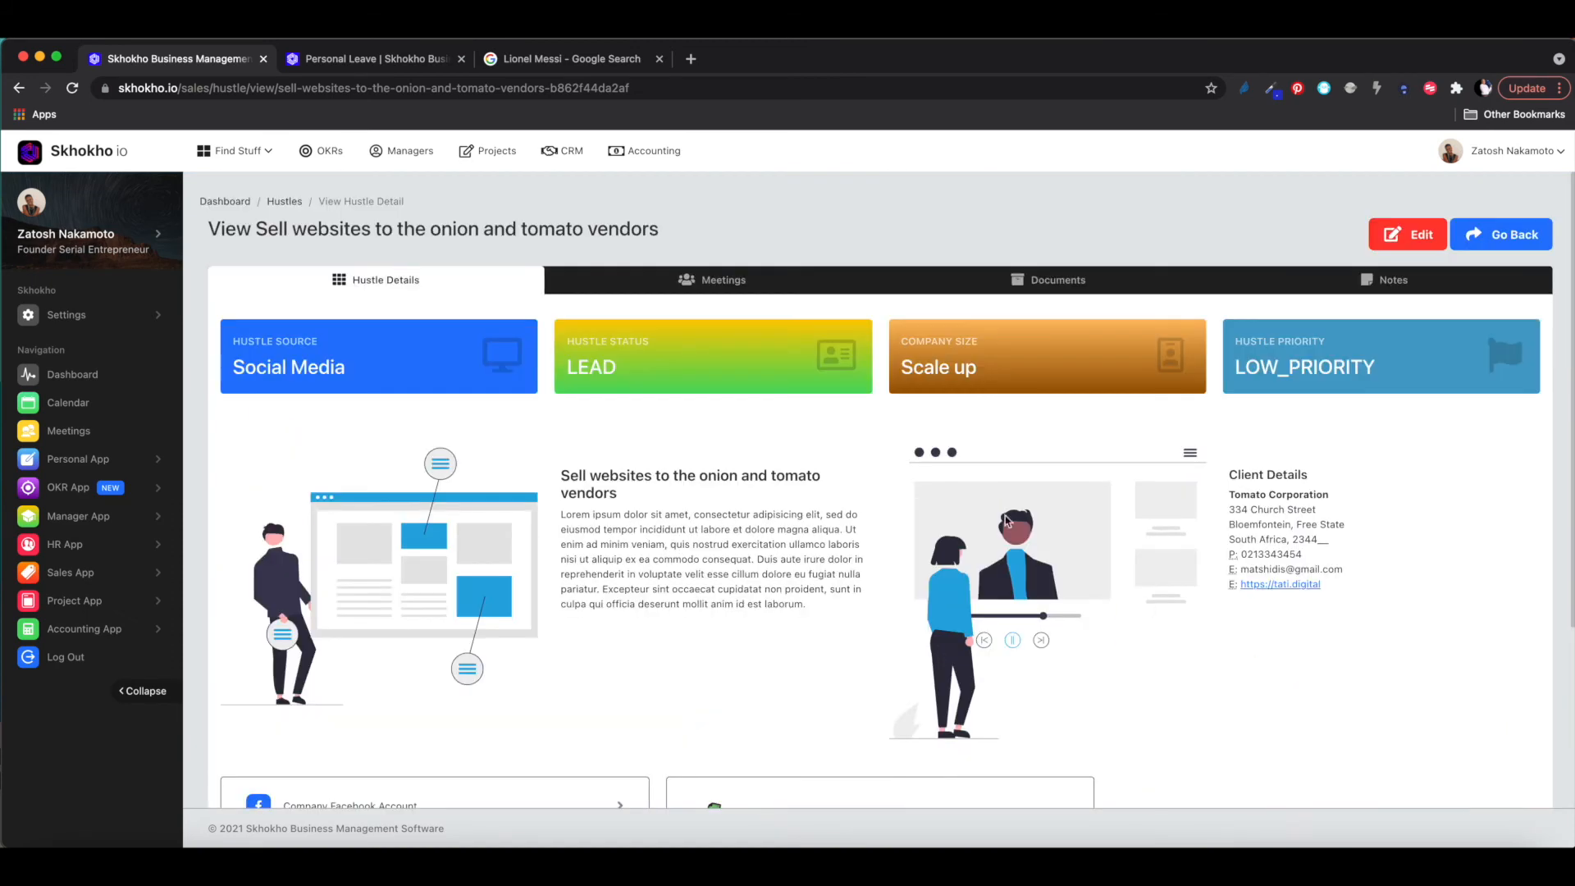
{"action": "left_click", "coordinate": [749, 286]}
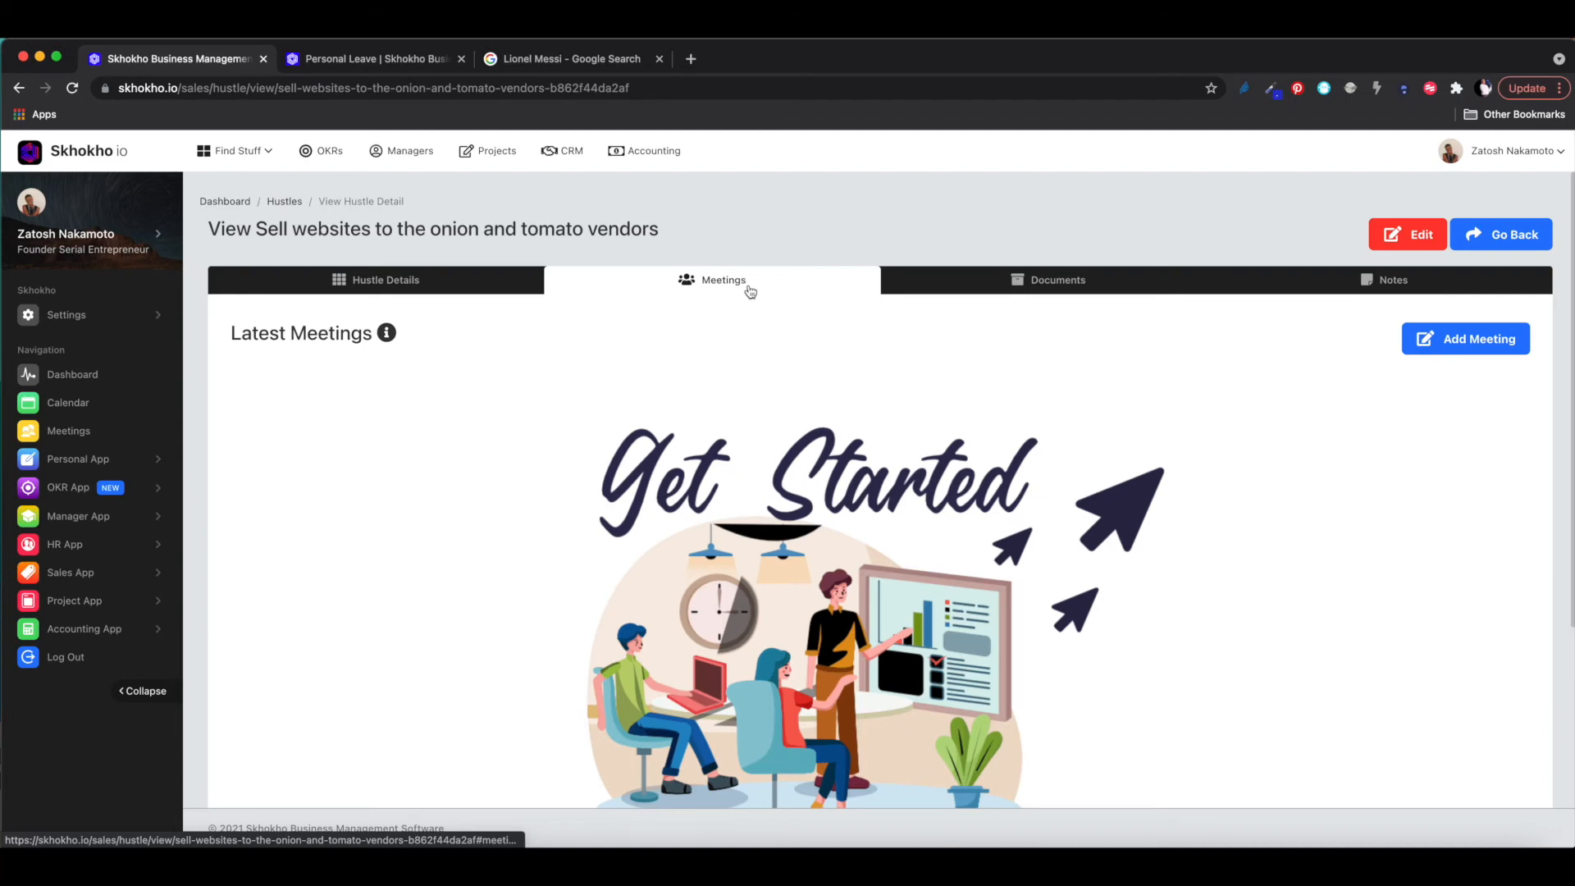
- Look through the hustle's Documents and Notes sections
{"action": "scroll", "coordinate": [750, 291], "scroll_direction": "down", "scroll_amount": 2}
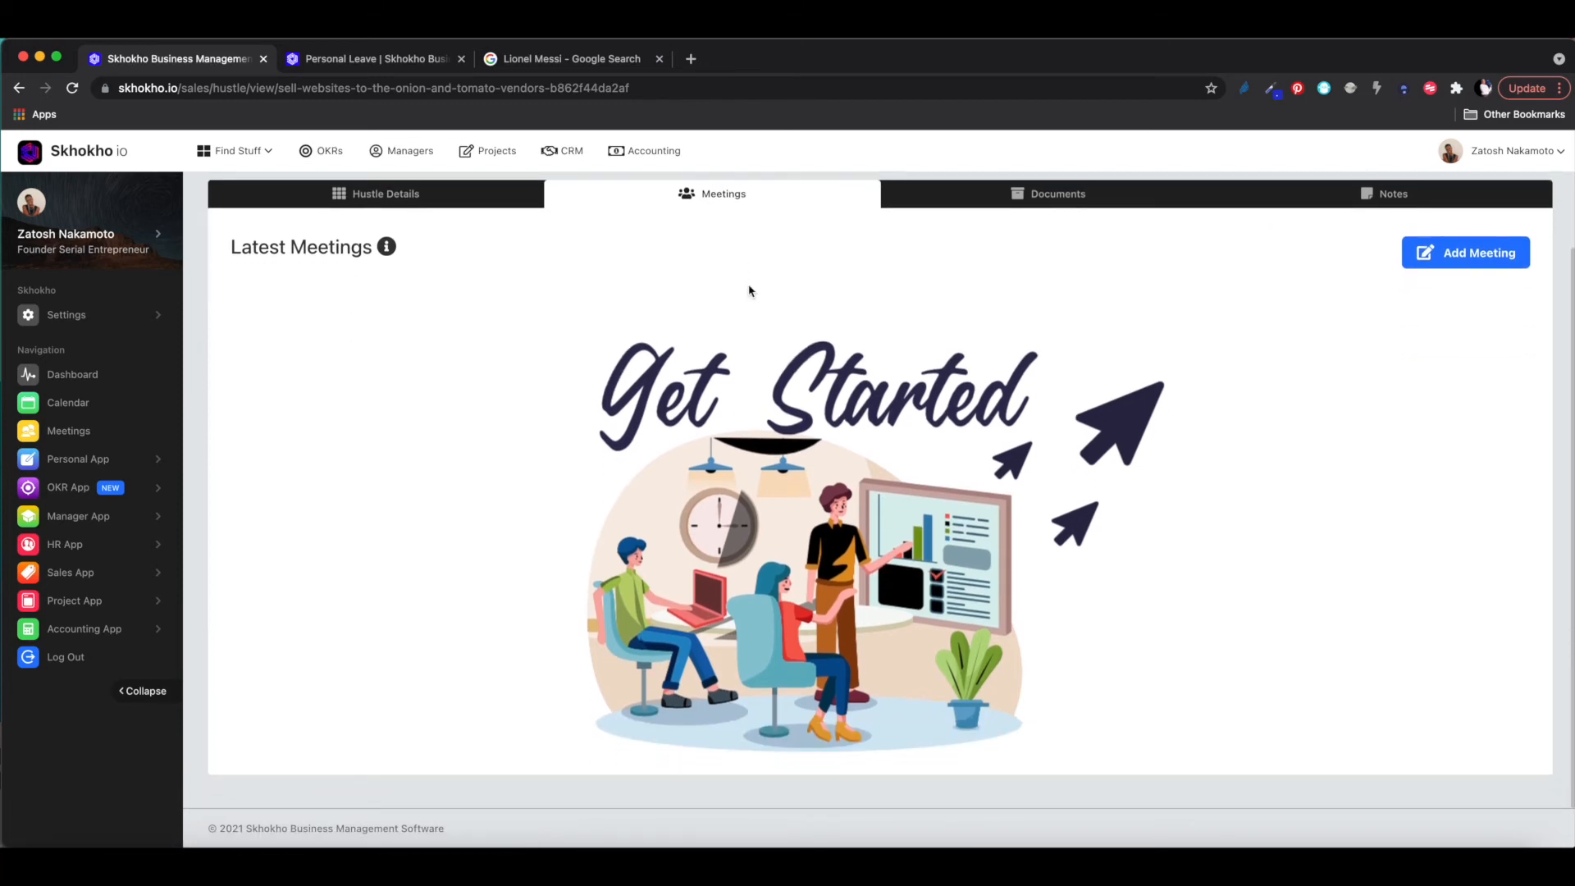
{"action": "scroll", "coordinate": [729, 532], "scroll_direction": "up", "scroll_amount": 2}
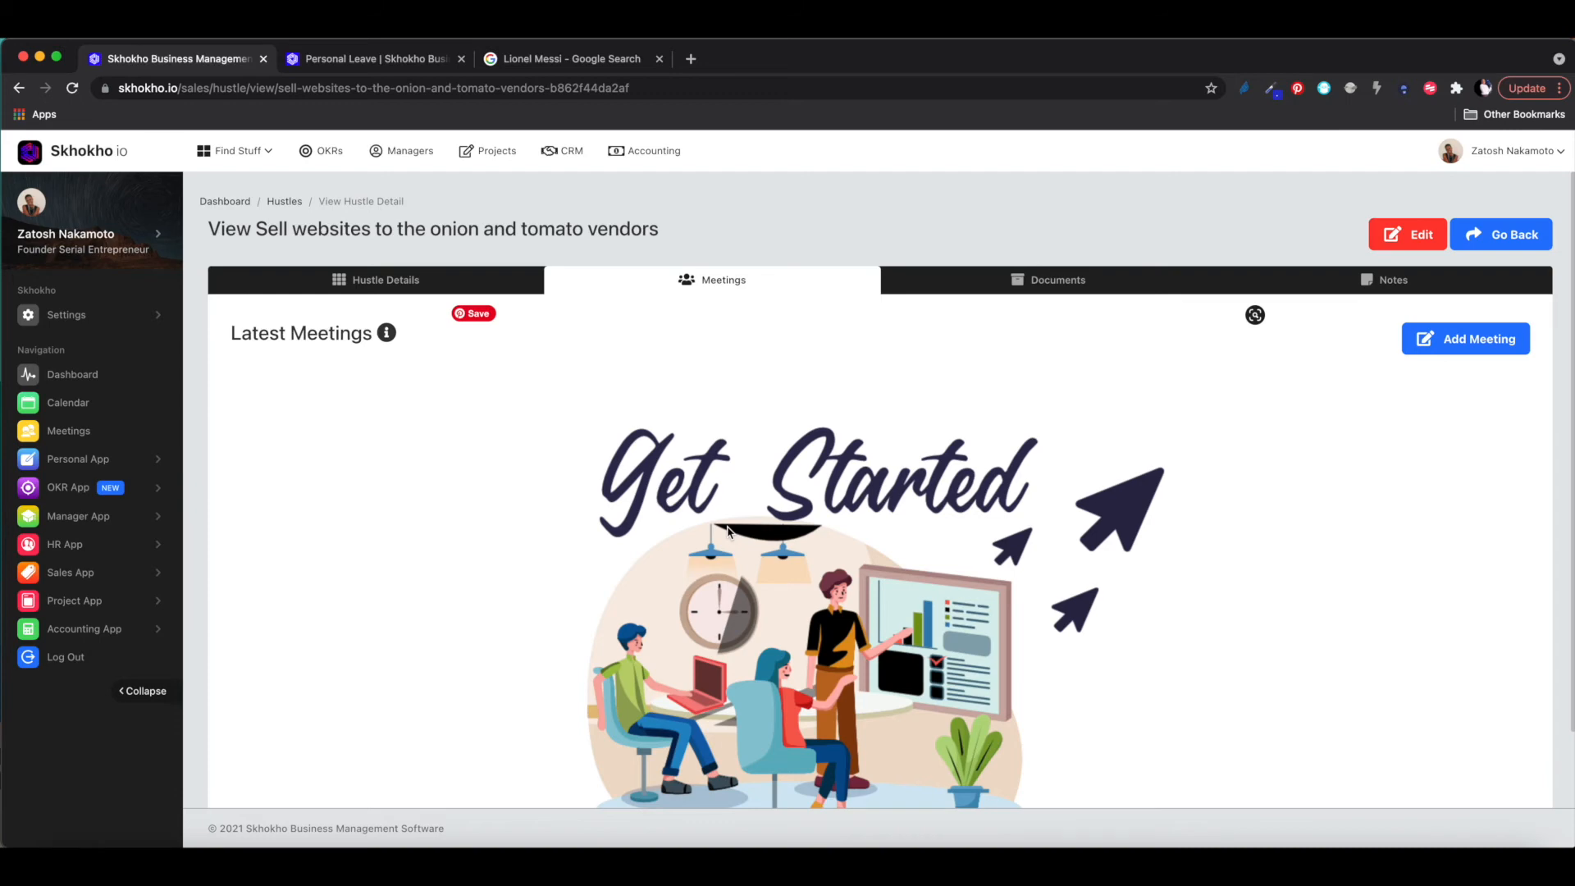
{"action": "scroll", "coordinate": [728, 530], "scroll_direction": "down", "scroll_amount": 2}
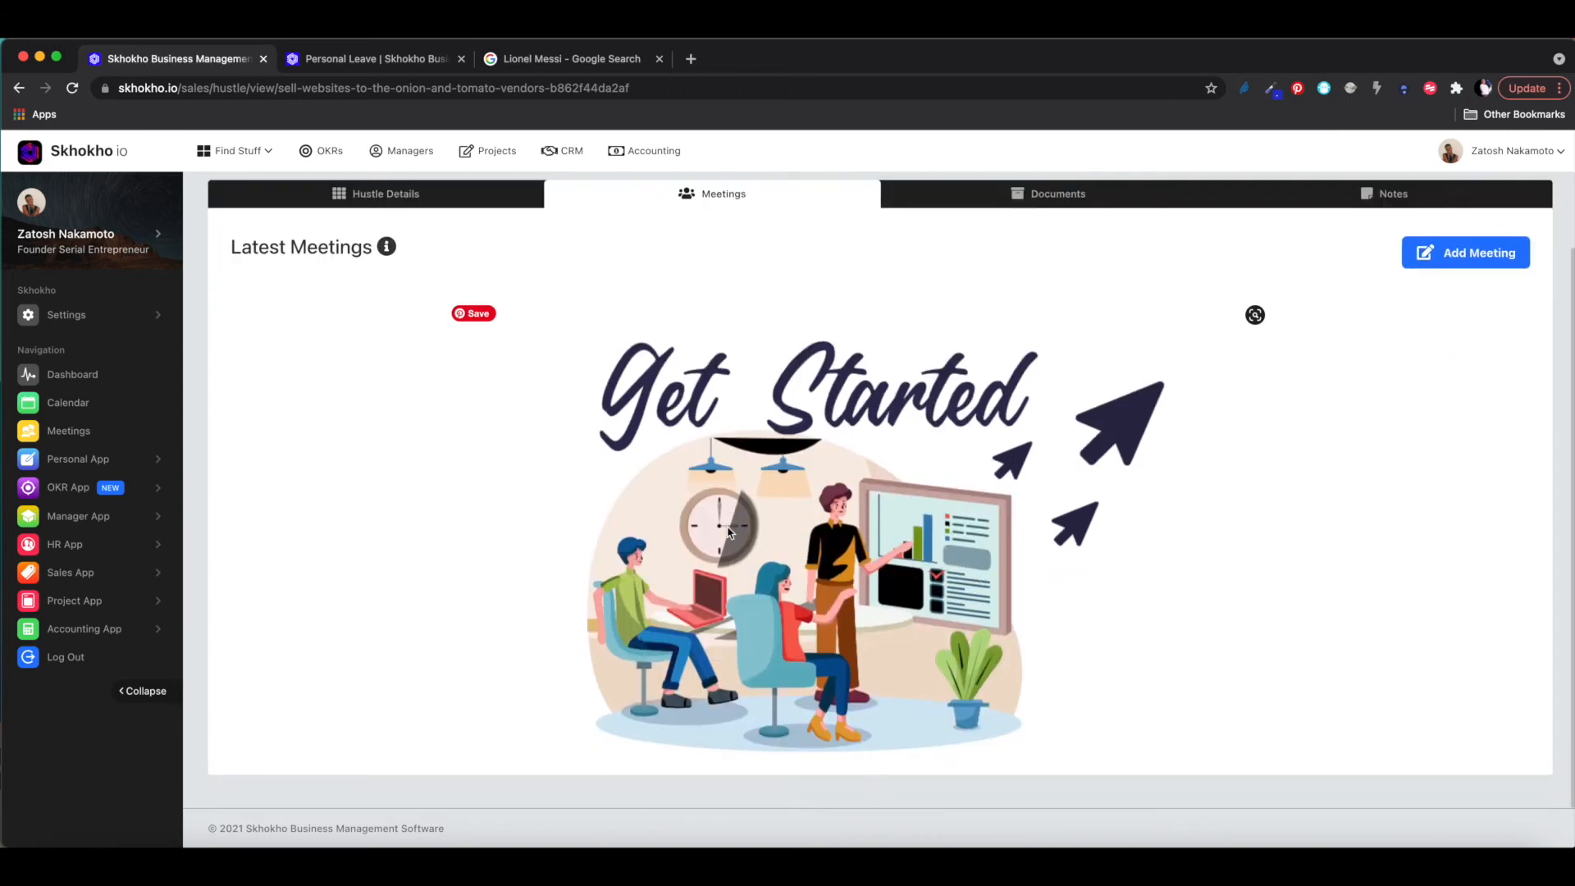
{"action": "scroll", "coordinate": [985, 369], "scroll_direction": "up", "scroll_amount": 2}
{"action": "left_click", "coordinate": [1064, 287]}
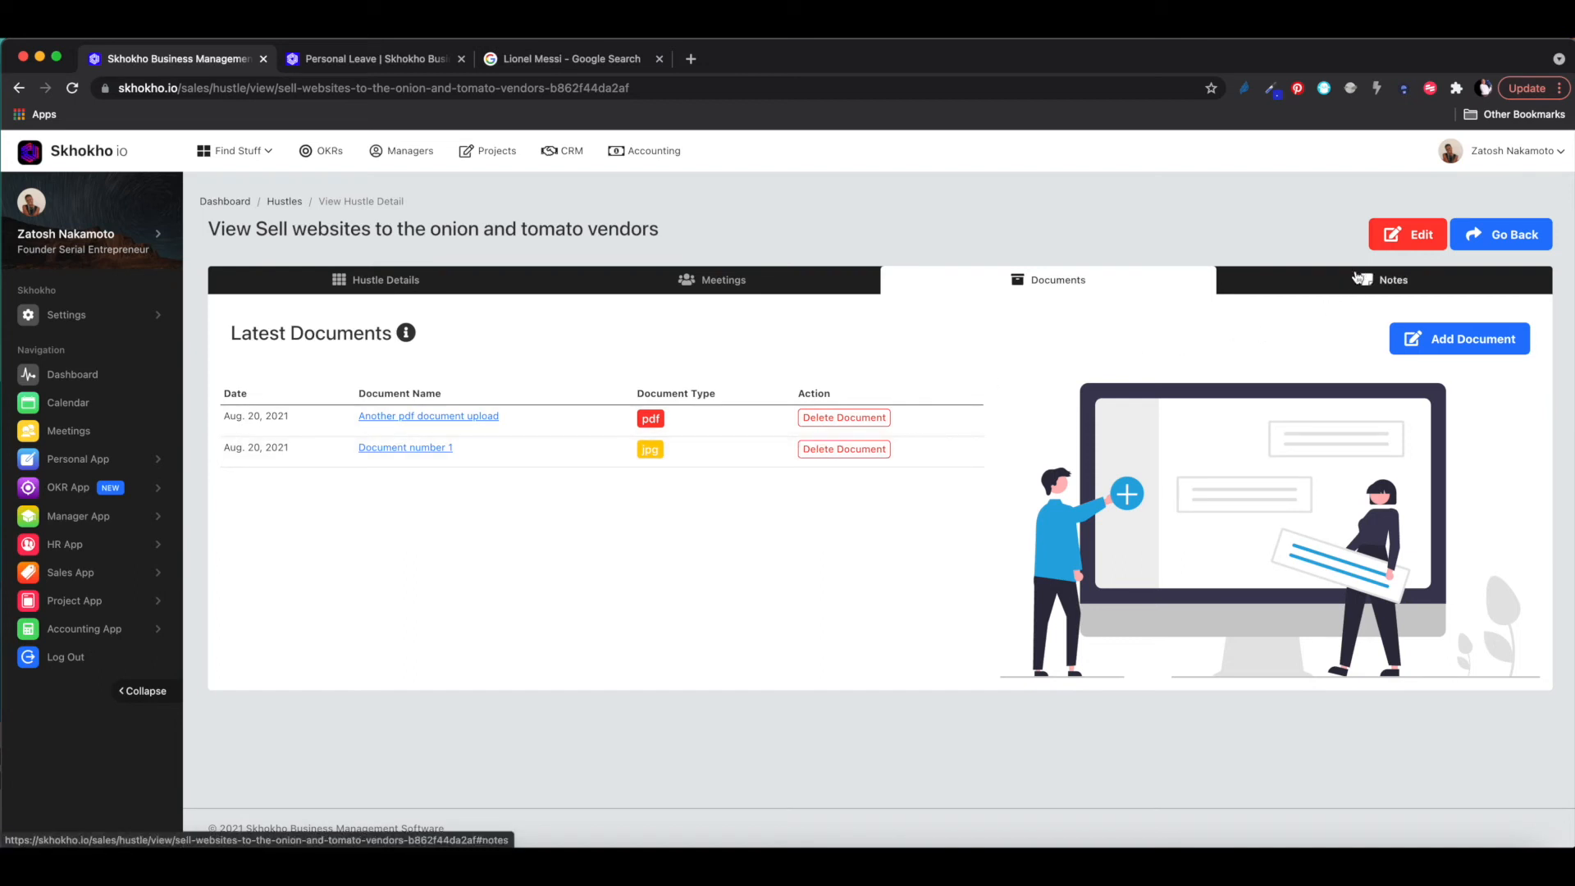
{"action": "left_click", "coordinate": [1358, 279]}
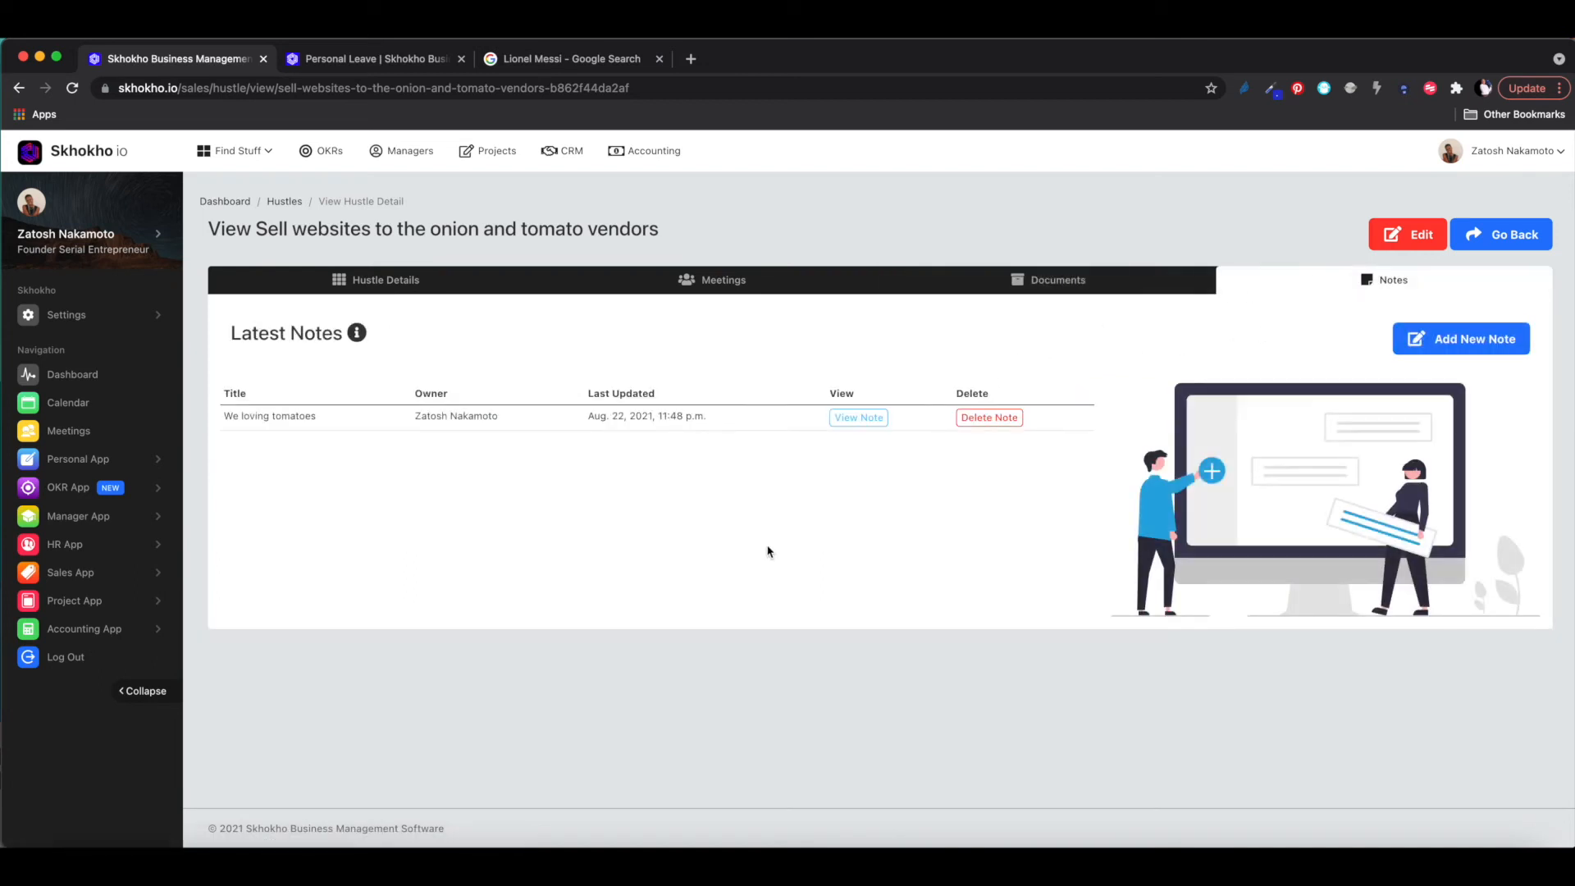
- Open the 'We loving tomatoes' note, then return to the hustle's details
{"action": "left_click", "coordinate": [857, 421]}
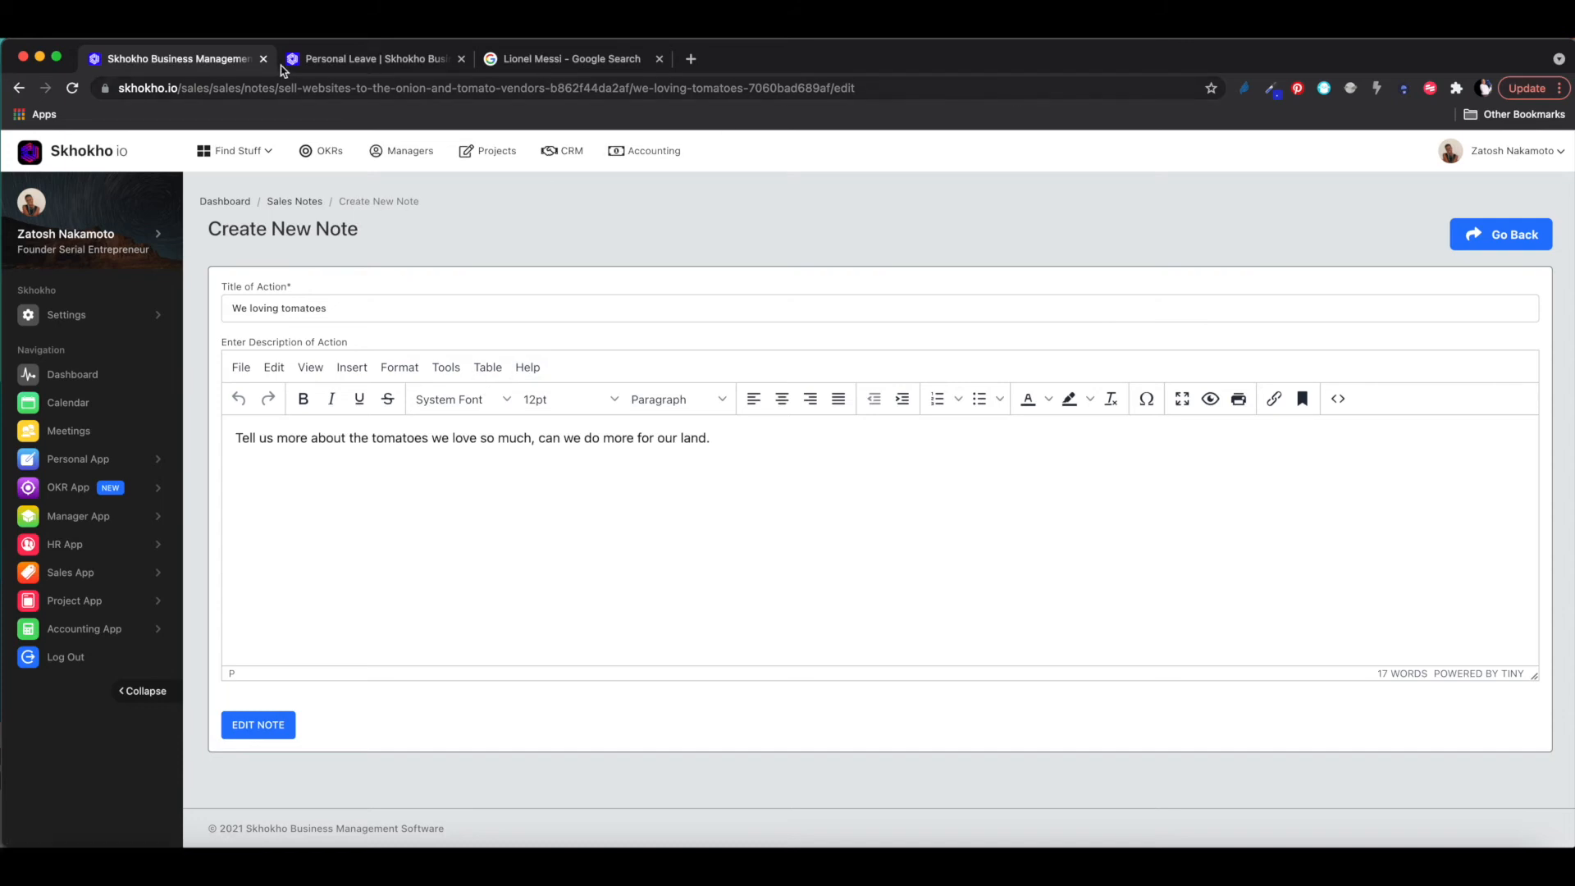
{"action": "left_click", "coordinate": [18, 88]}
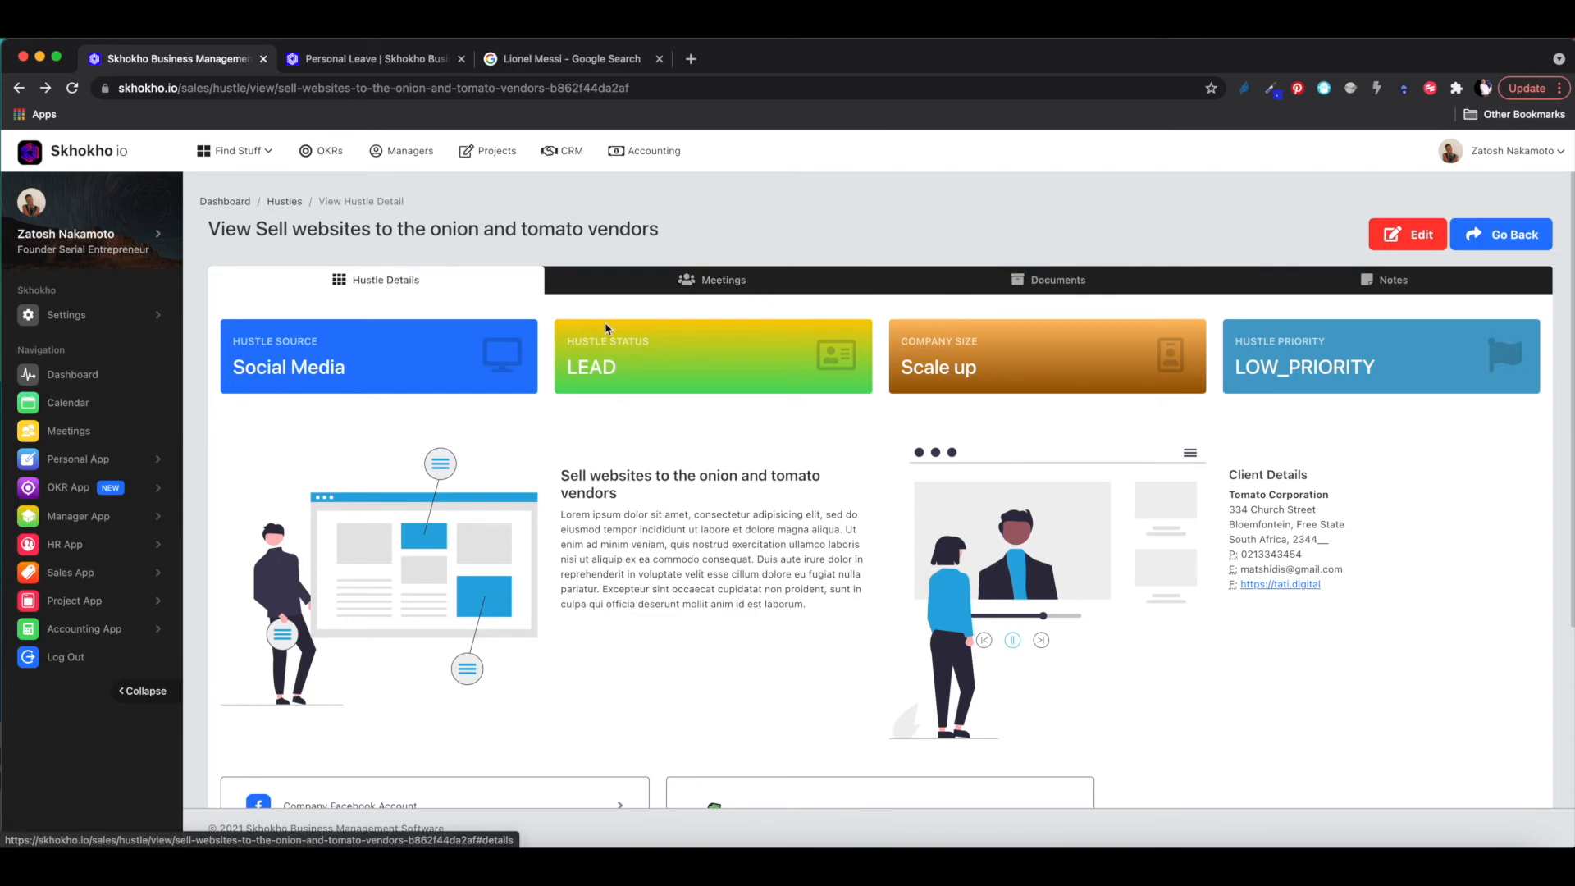
{"action": "scroll", "coordinate": [606, 328], "scroll_direction": "down", "scroll_amount": 3}
{"action": "scroll", "coordinate": [605, 323], "scroll_direction": "up", "scroll_amount": 3}
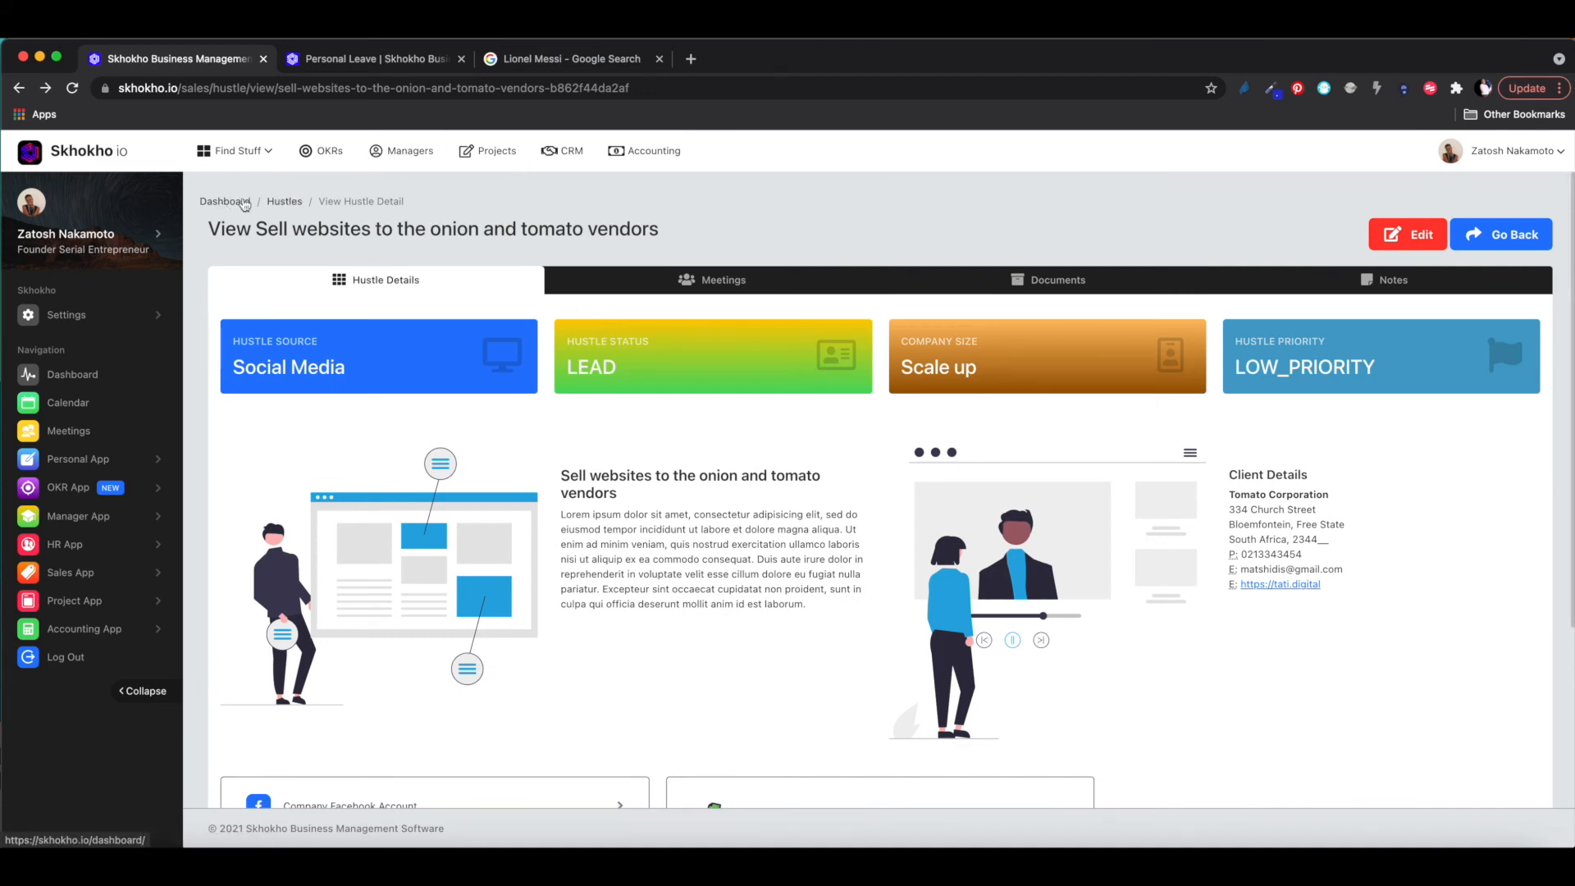
- Open the CRM Sales Dashboard and scroll through its industry, source and conversion charts
{"action": "left_click", "coordinate": [566, 152]}
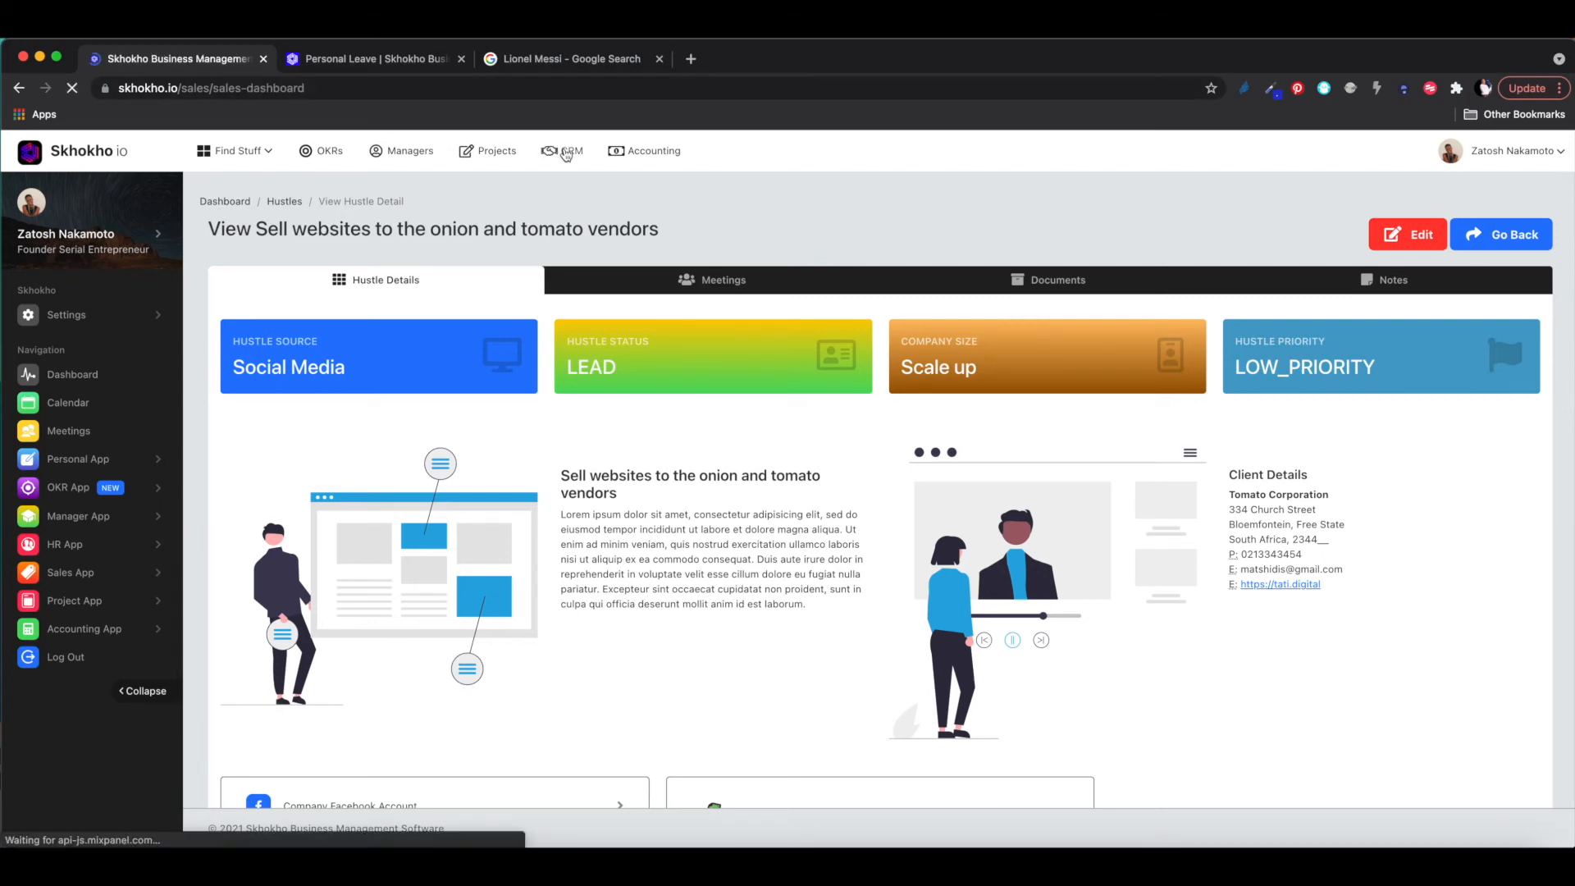
{"action": "scroll", "coordinate": [605, 415], "scroll_direction": "down", "scroll_amount": 3}
{"action": "scroll", "coordinate": [608, 419], "scroll_direction": "down", "scroll_amount": 5}
{"action": "scroll", "coordinate": [606, 412], "scroll_direction": "up", "scroll_amount": 3}
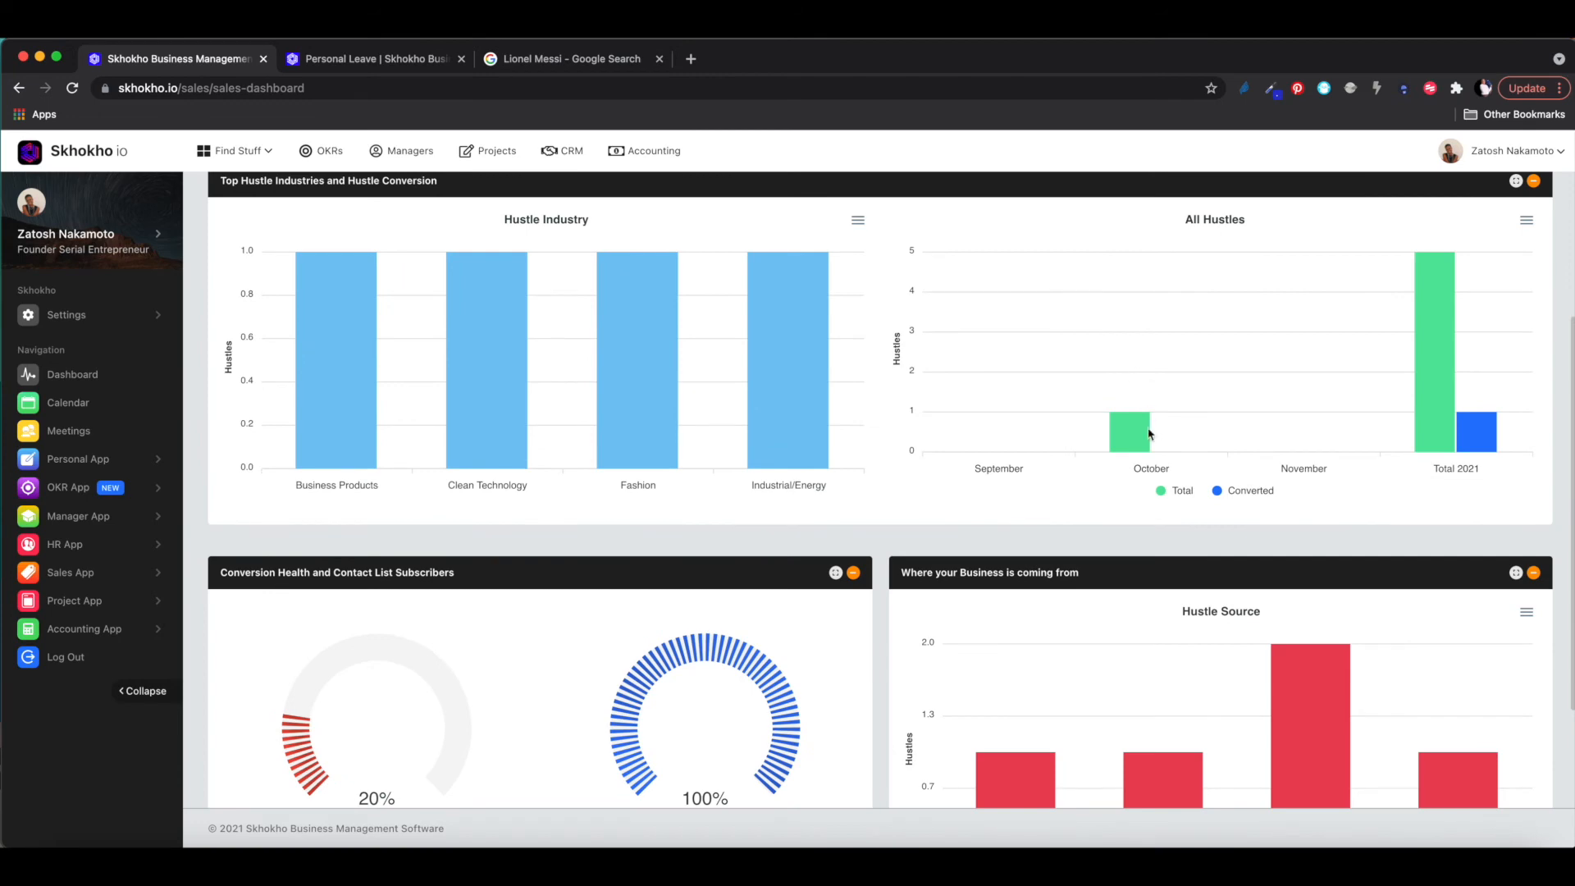
{"action": "scroll", "coordinate": [1093, 536], "scroll_direction": "down", "scroll_amount": 3}
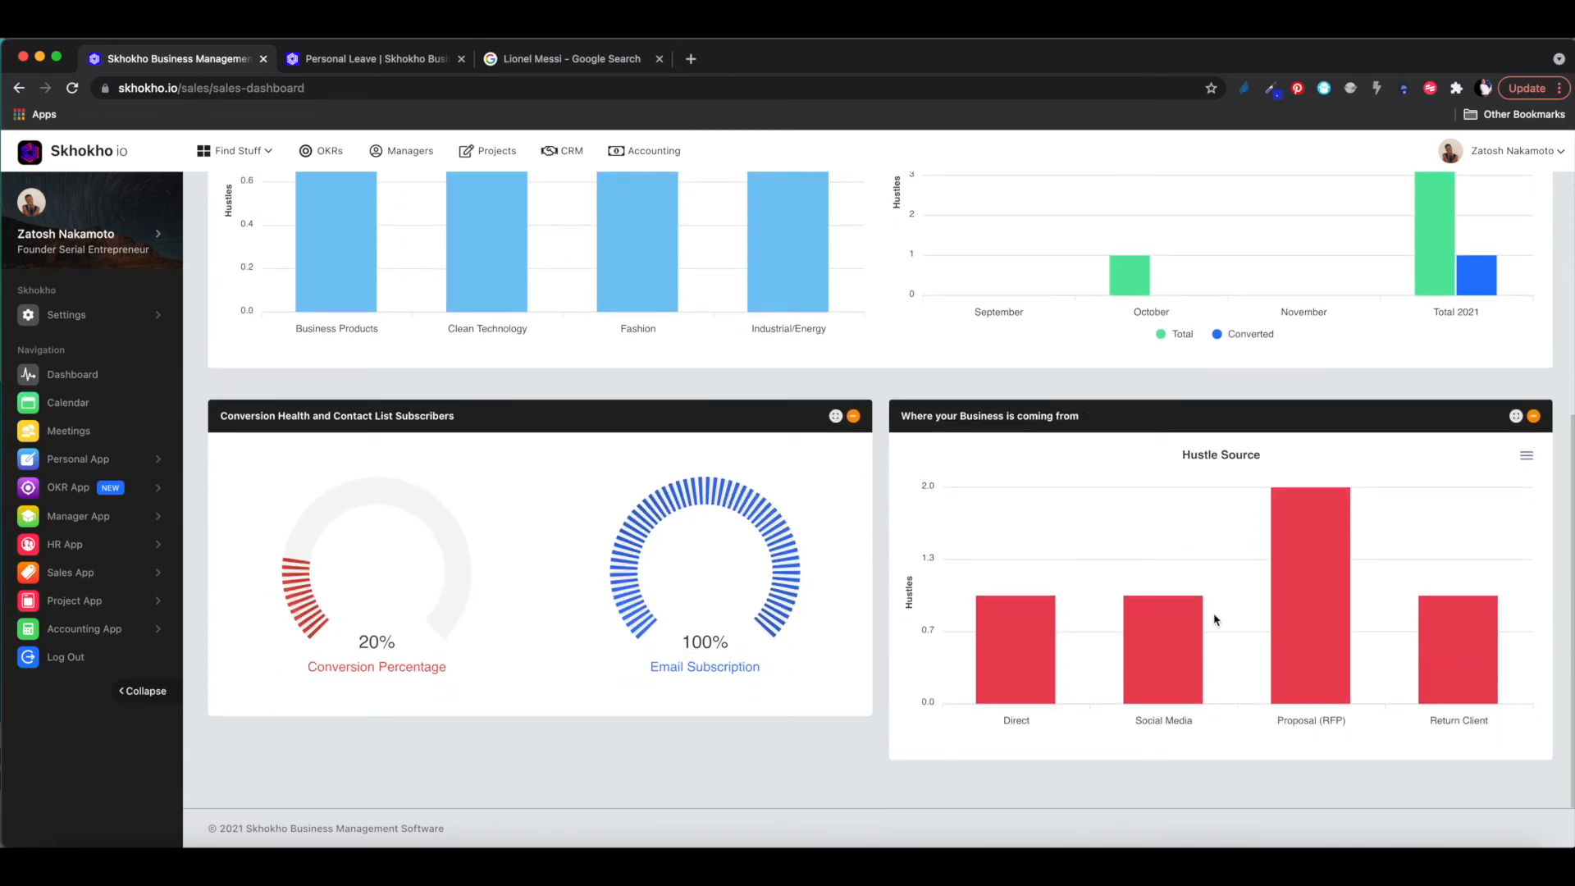
{"action": "scroll", "coordinate": [1214, 619], "scroll_direction": "up", "scroll_amount": 8}
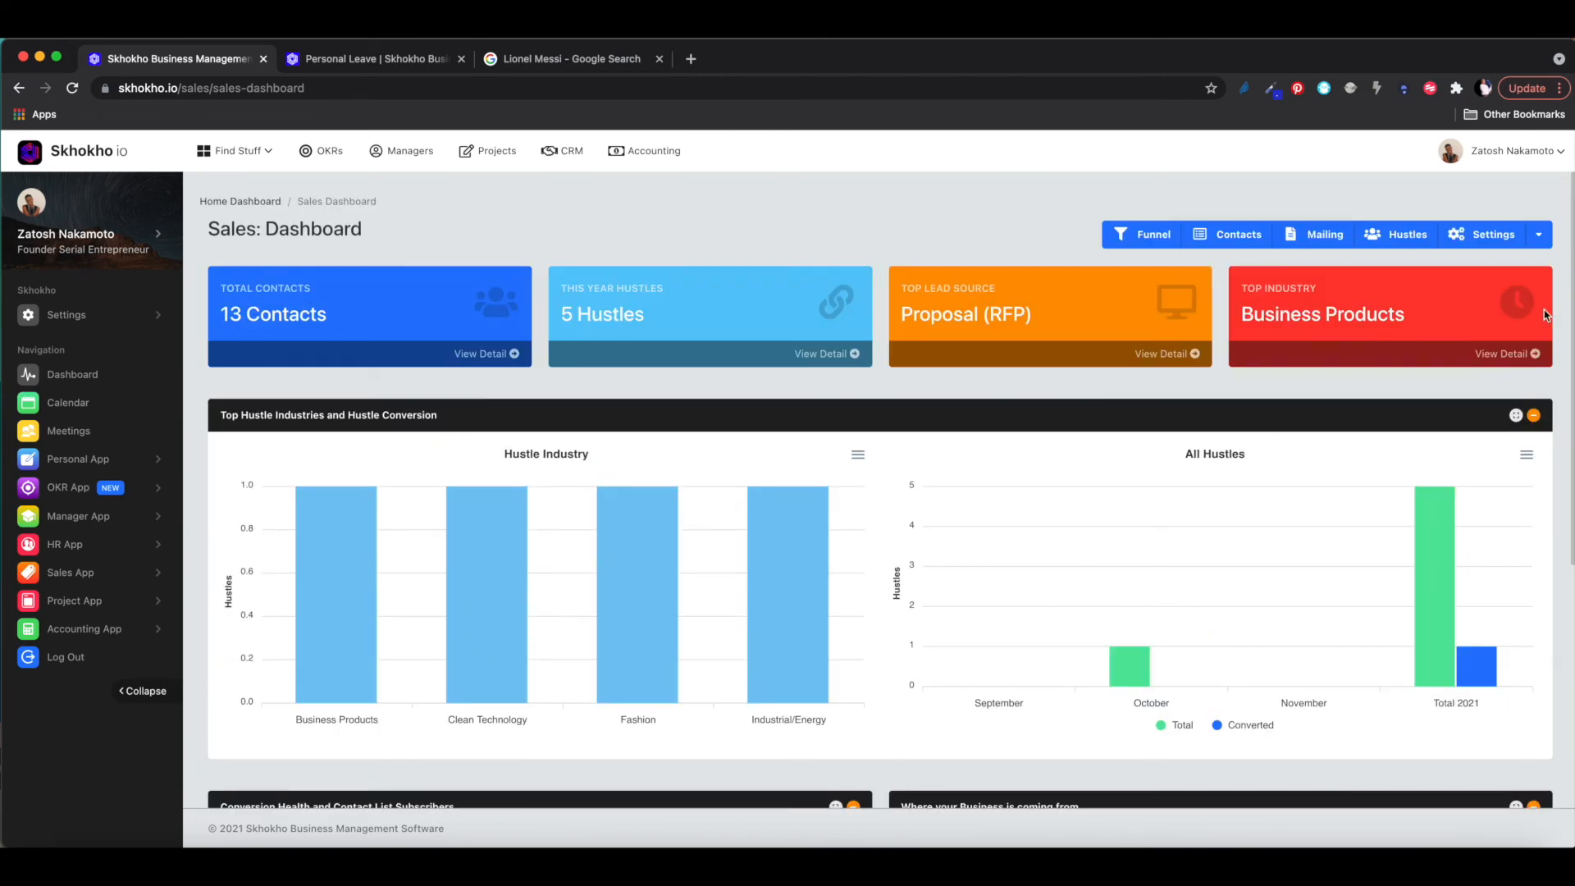
{"action": "scroll", "coordinate": [1044, 560], "scroll_direction": "down", "scroll_amount": 1}
{"action": "scroll", "coordinate": [1043, 560], "scroll_direction": "down", "scroll_amount": 3}
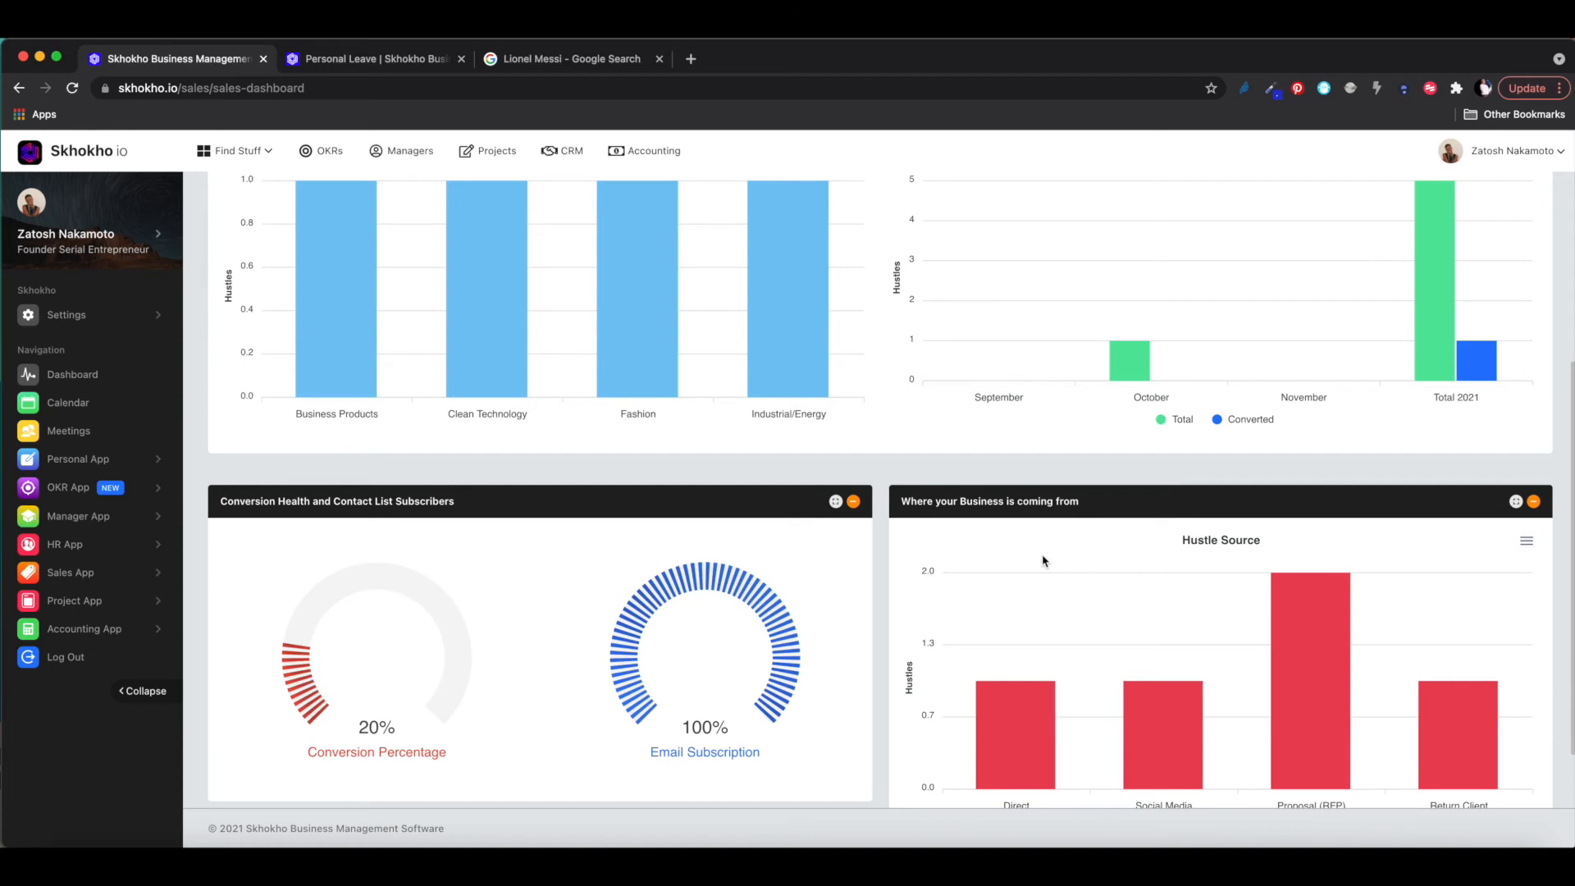
{"action": "scroll", "coordinate": [1043, 560], "scroll_direction": "up", "scroll_amount": 5}
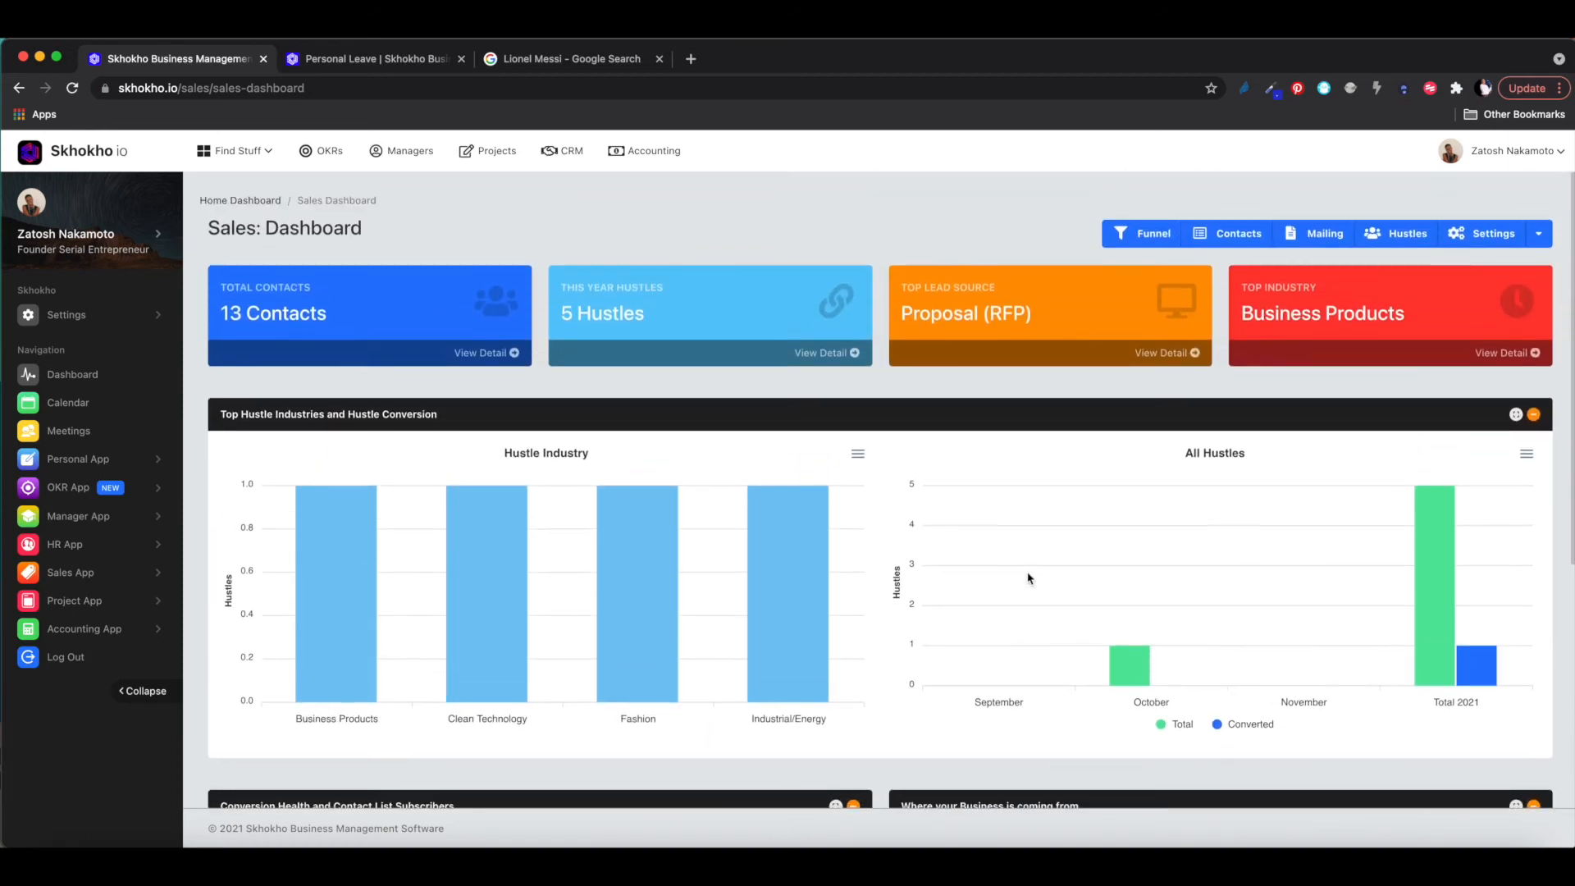
{"action": "scroll", "coordinate": [1022, 571], "scroll_direction": "down", "scroll_amount": 2}
{"action": "scroll", "coordinate": [1025, 574], "scroll_direction": "up", "scroll_amount": 2}
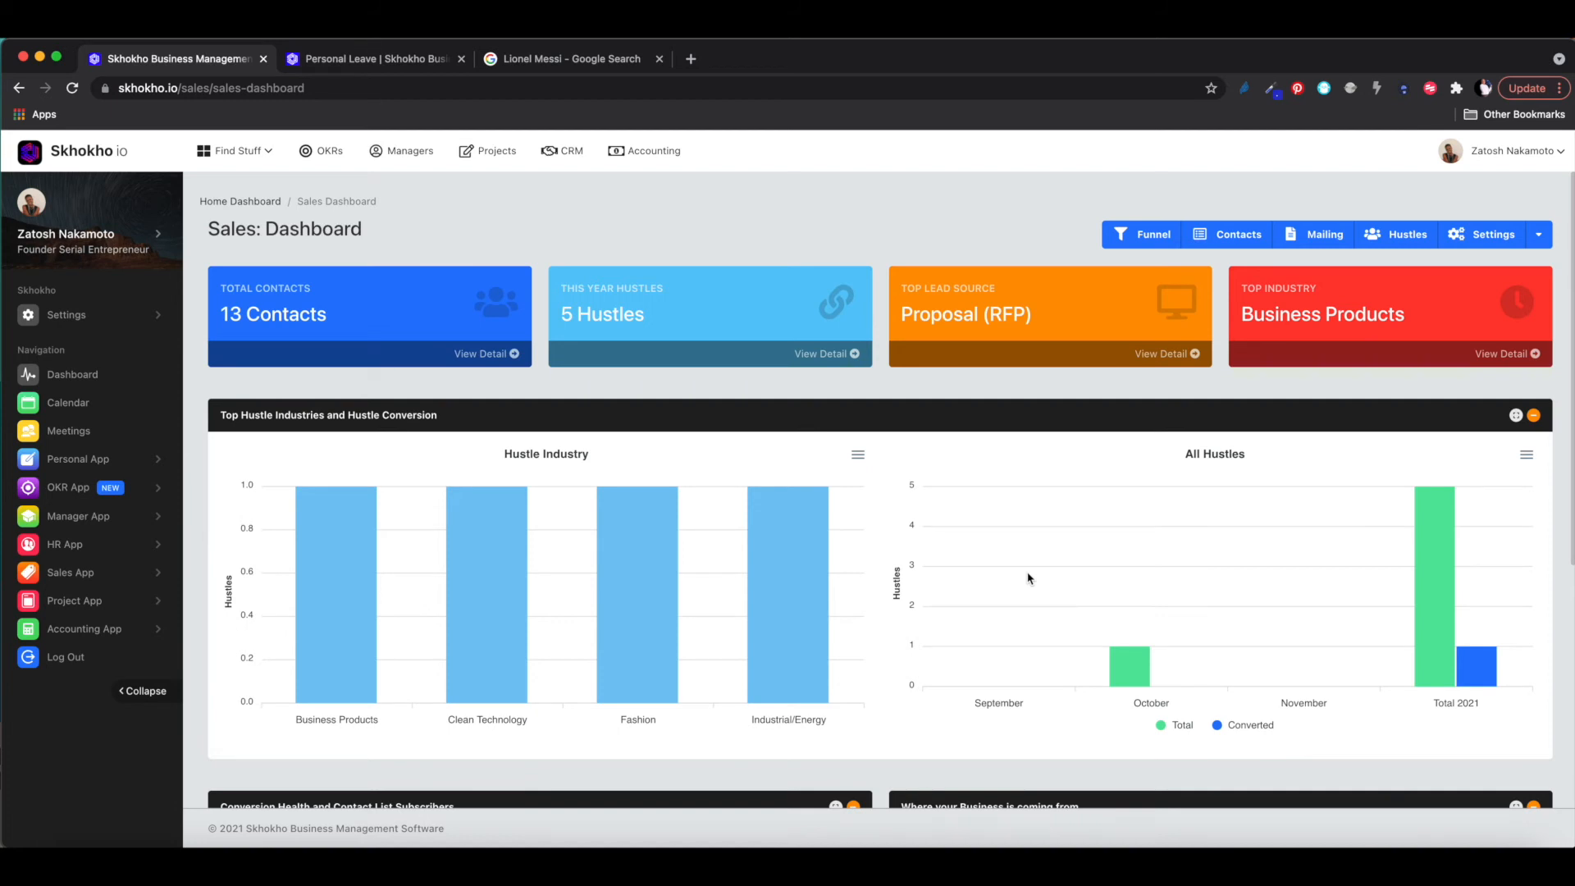
- Open the Sales Funnel board showing hustles under Lead and Opportunity and Follow Up
{"action": "left_click", "coordinate": [1147, 232]}
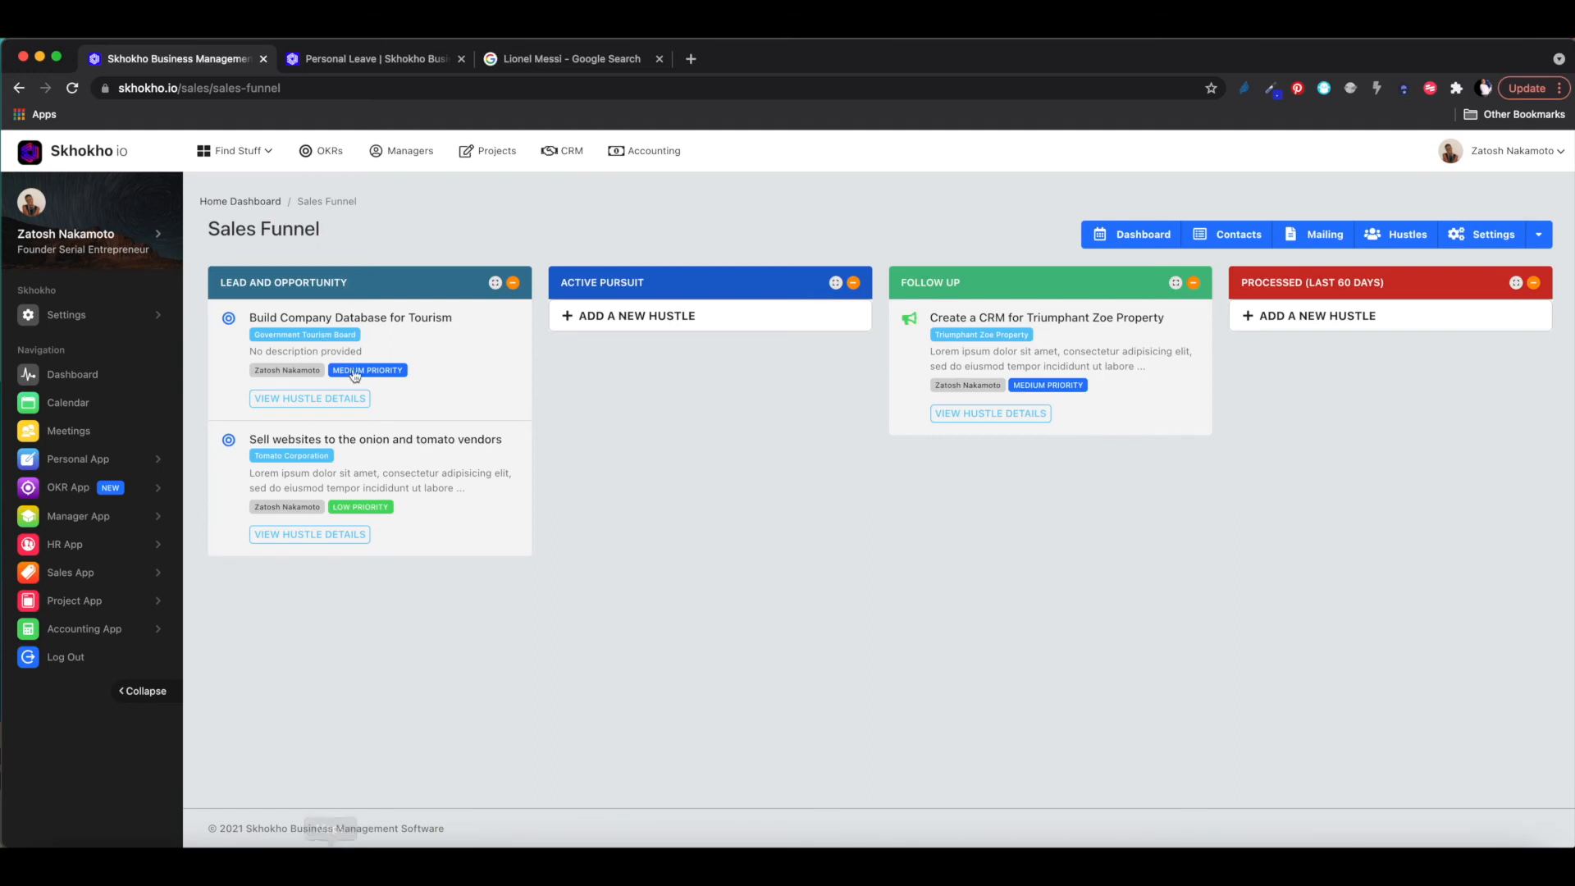
{"action": "left_click", "coordinate": [316, 401]}
- Go to Hustles and view the 'Sell websites to the onion and tomato vendors' details
{"action": "left_click", "coordinate": [1395, 241]}
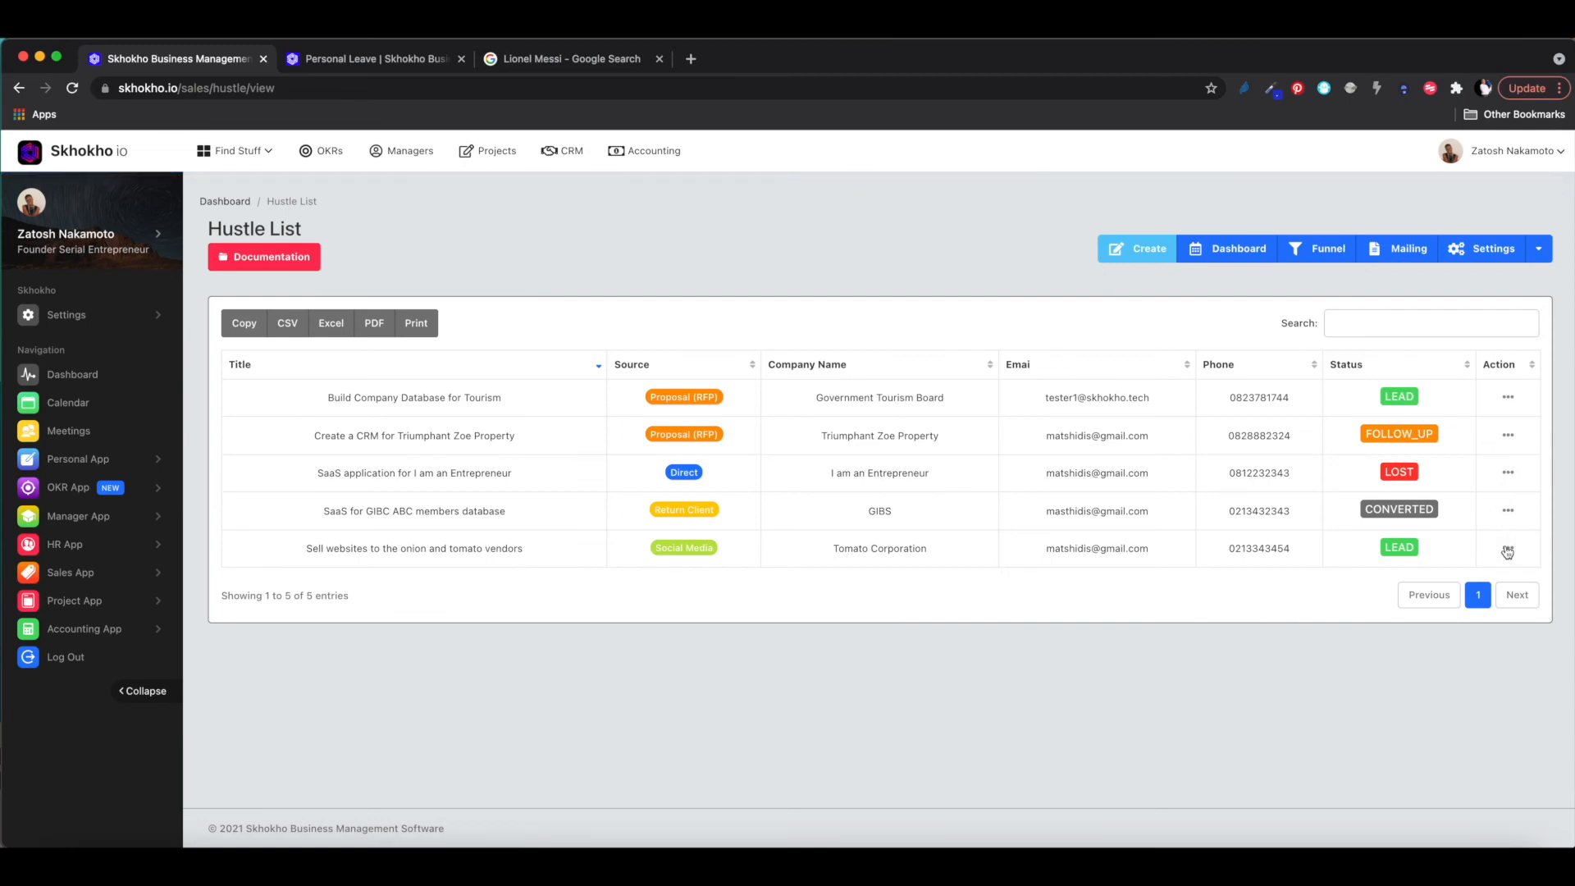
{"action": "left_click", "coordinate": [1508, 548]}
{"action": "left_click", "coordinate": [1412, 577]}
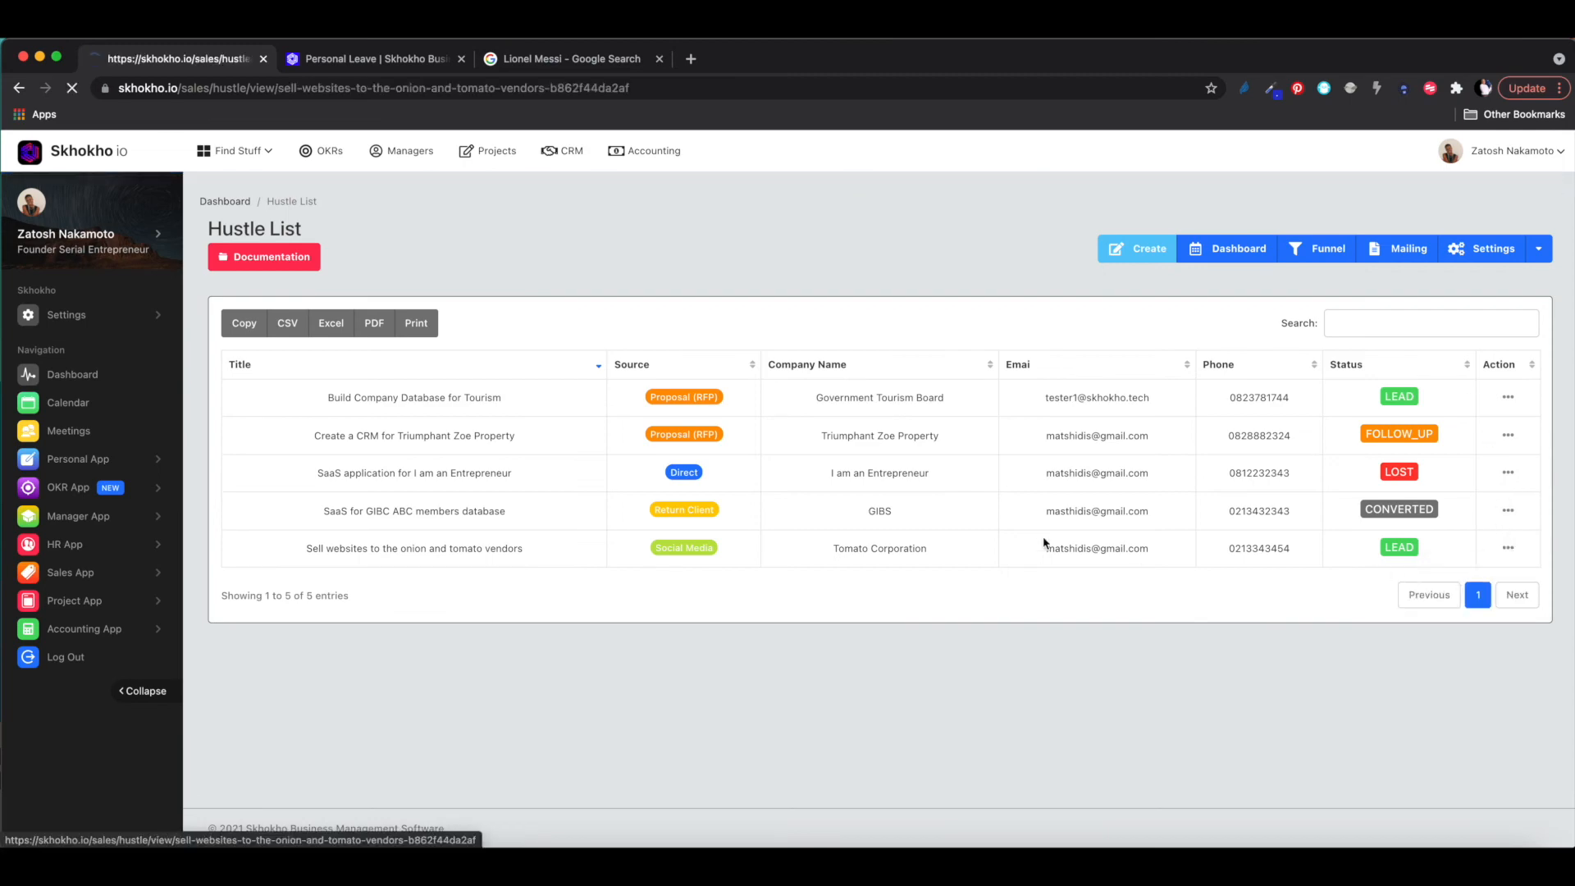
{"action": "scroll", "coordinate": [773, 563], "scroll_direction": "down", "scroll_amount": 2}
{"action": "scroll", "coordinate": [772, 564], "scroll_direction": "down", "scroll_amount": 2}
{"action": "scroll", "coordinate": [773, 564], "scroll_direction": "up", "scroll_amount": 5}
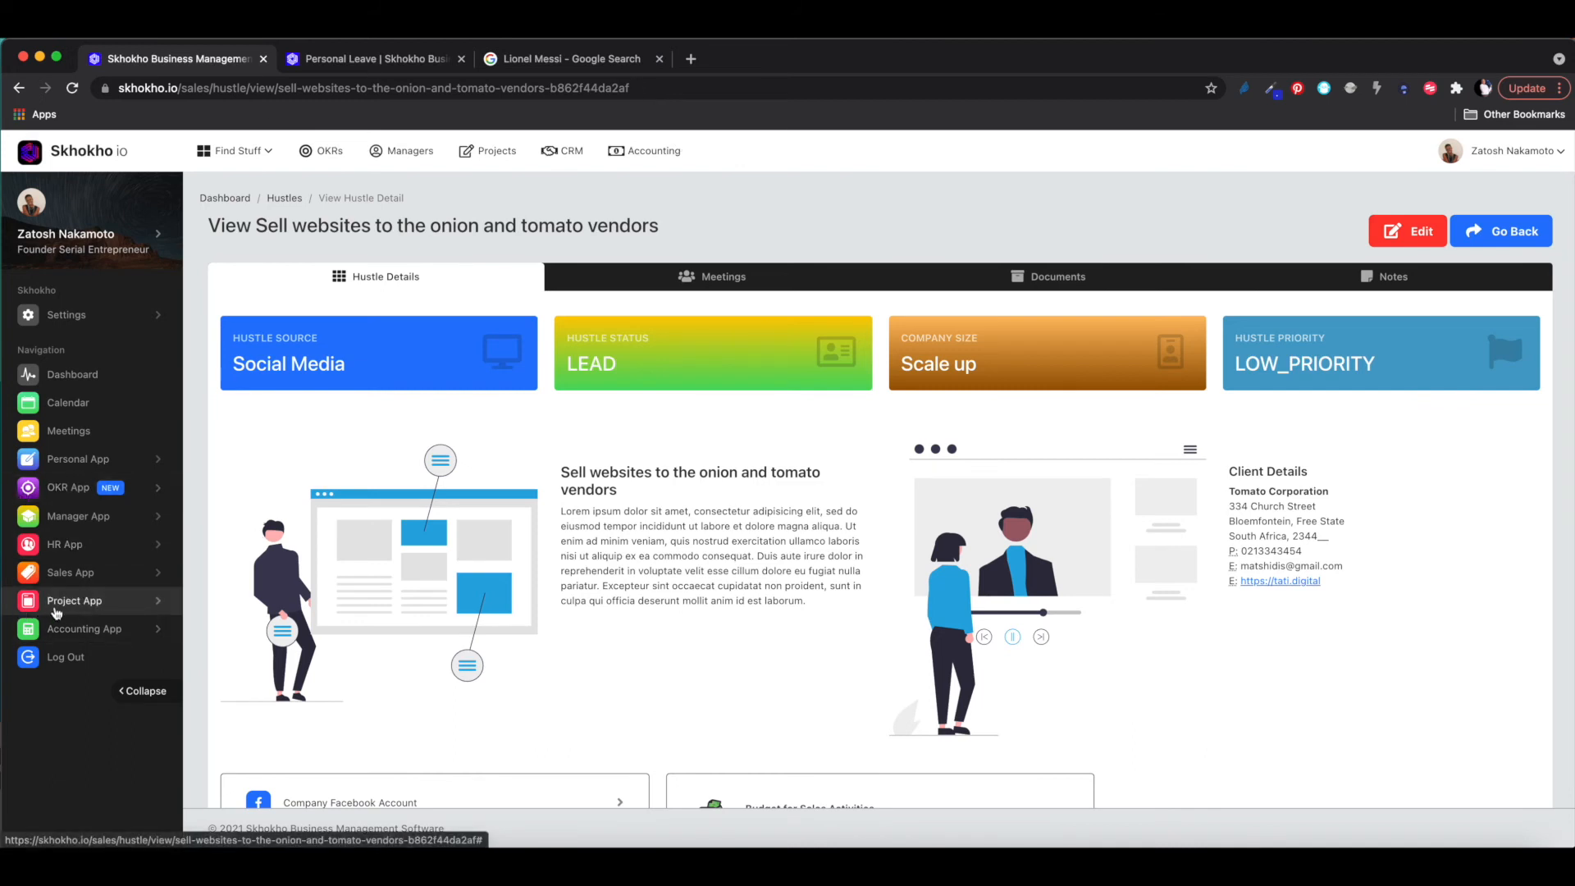
- Expand Sales App and open Sales Meetings, listing the Triumphant Zoe Property kick-off meeting
{"action": "left_click", "coordinate": [90, 582]}
{"action": "scroll", "coordinate": [83, 608], "scroll_direction": "down", "scroll_amount": 1}
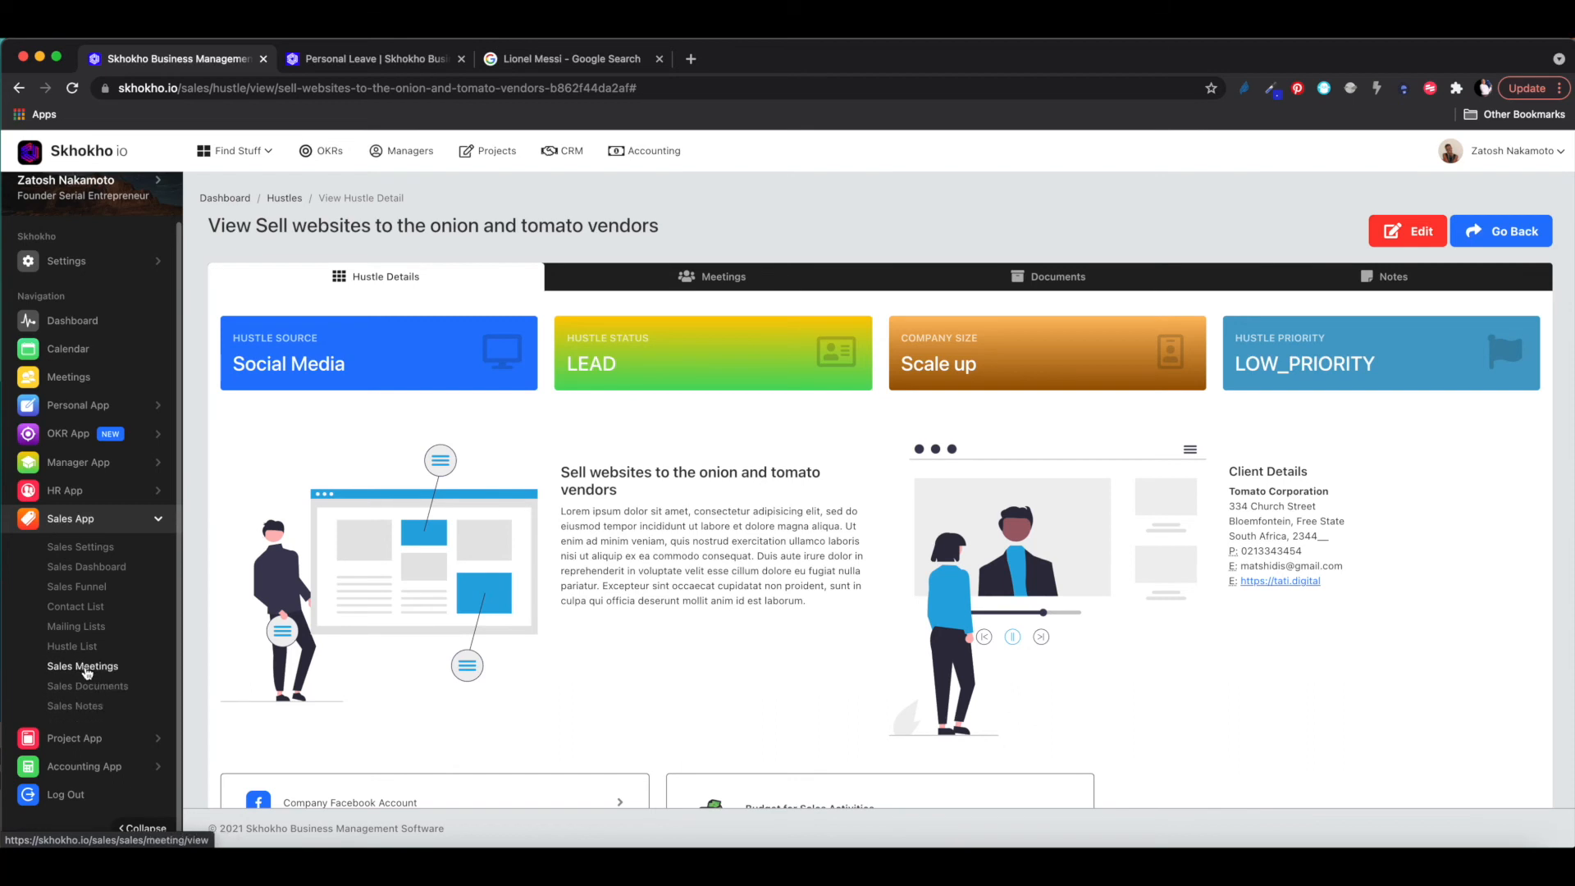
{"action": "left_click", "coordinate": [92, 672]}
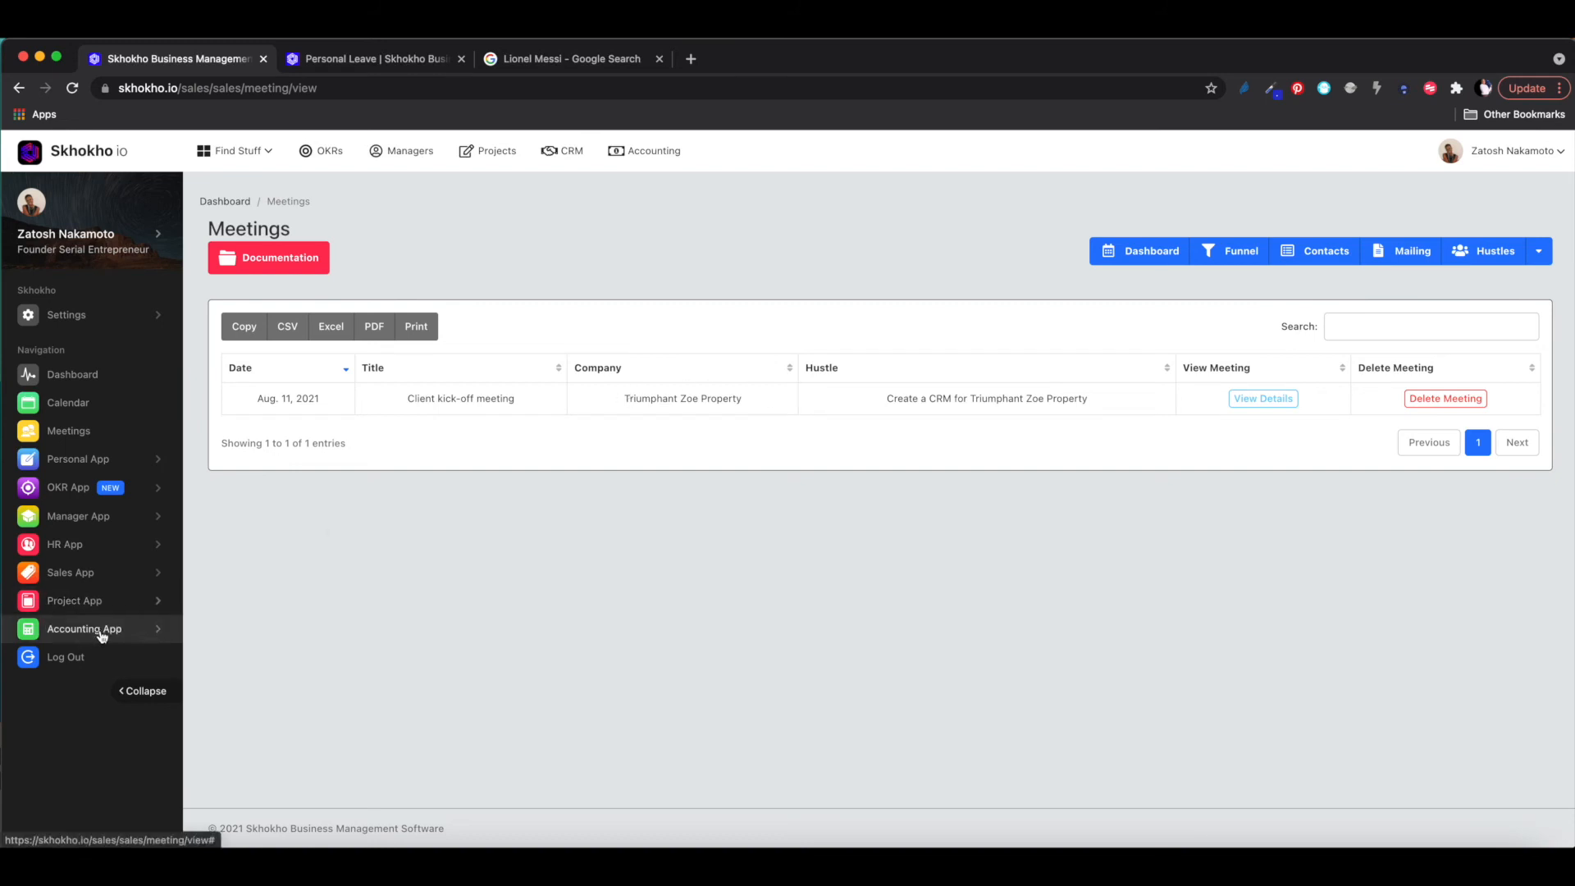
{"action": "left_click", "coordinate": [97, 602]}
{"action": "left_click", "coordinate": [98, 602]}
{"action": "left_click", "coordinate": [82, 572]}
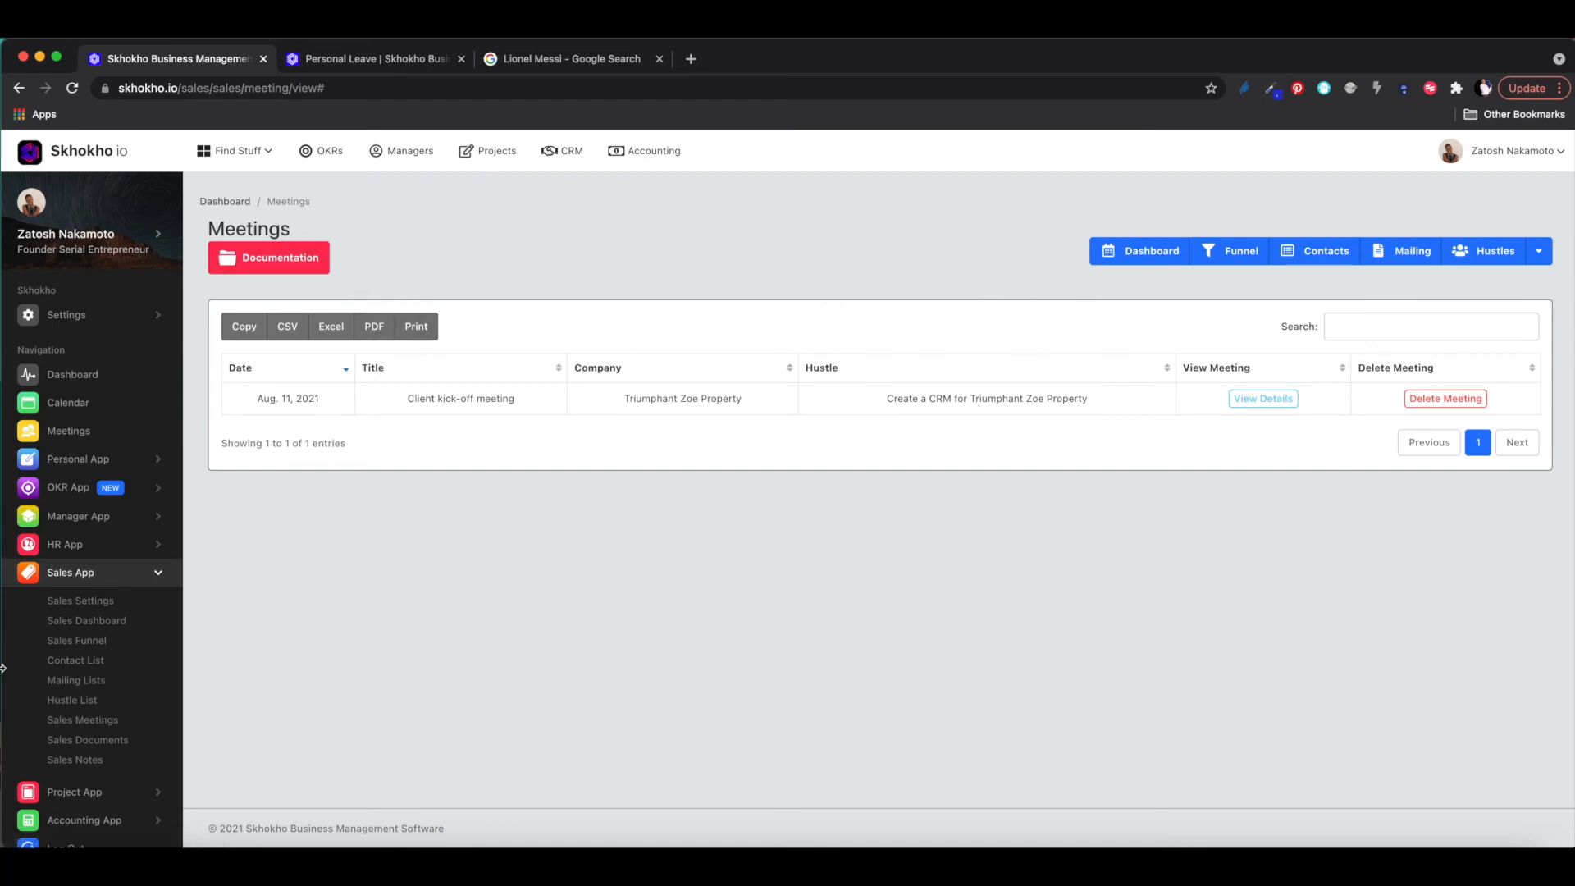
- From the Hustle List, open the onion and tomato vendors hustle and show its Meetings tab
{"action": "left_click", "coordinate": [79, 704]}
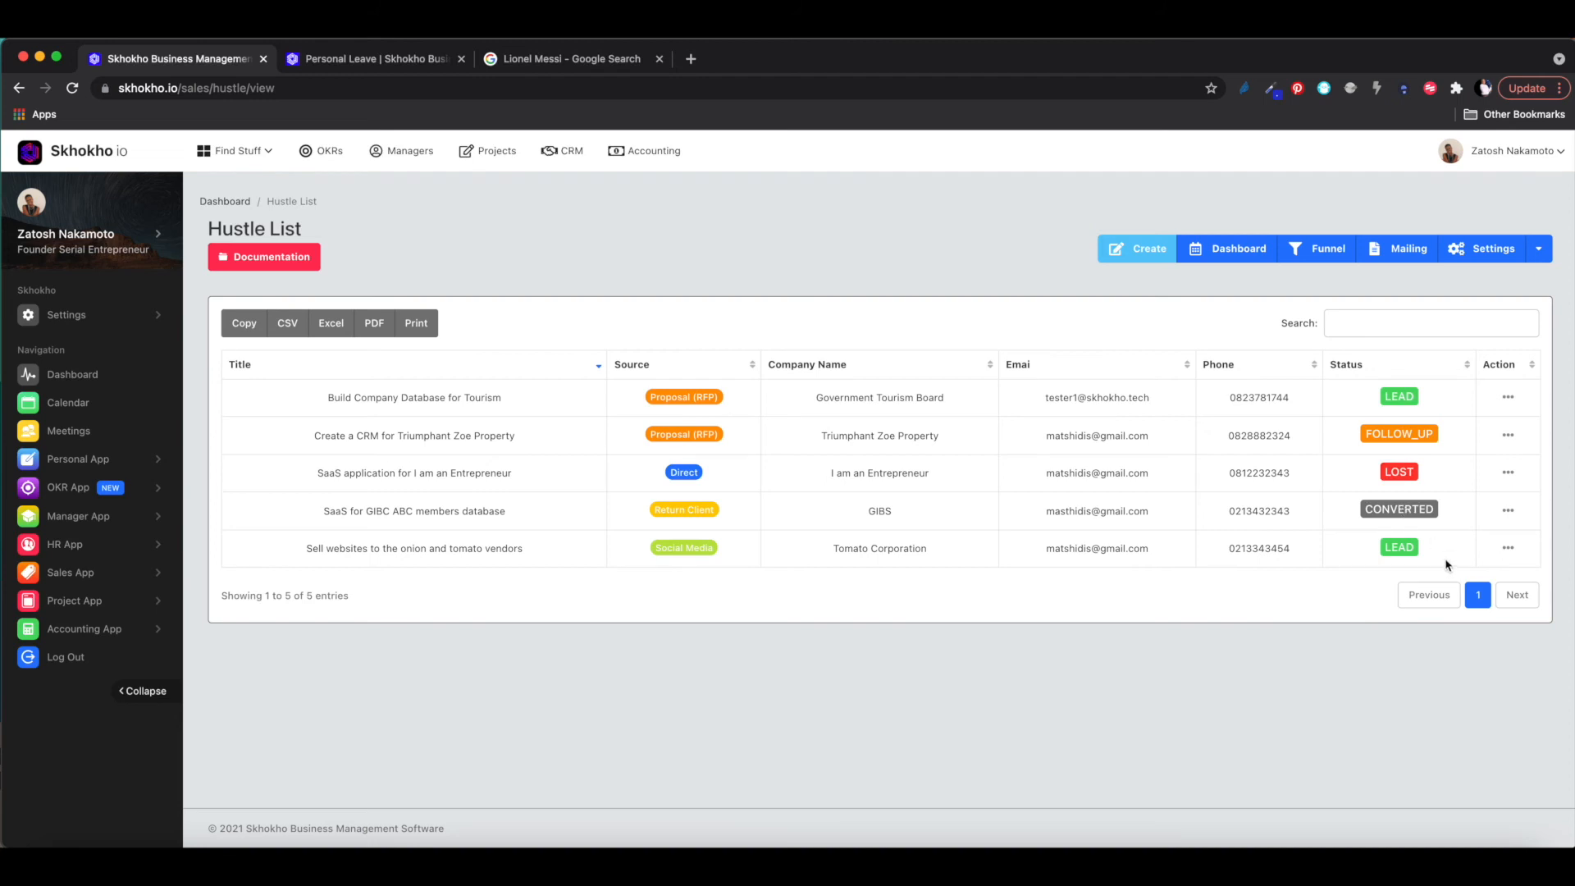
{"action": "left_click", "coordinate": [1509, 548]}
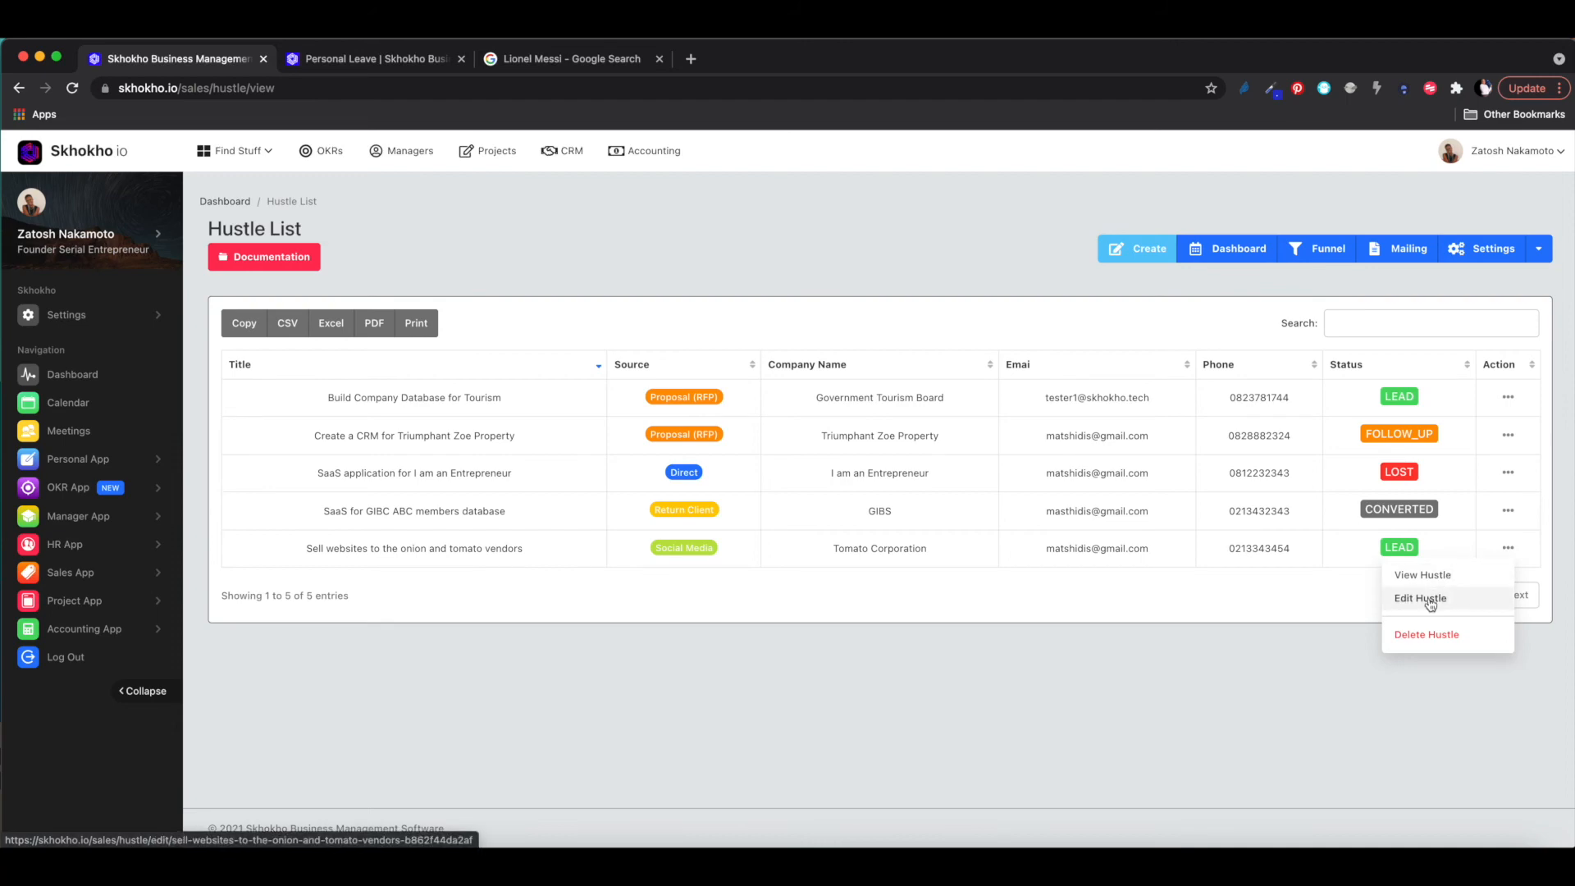
{"action": "left_click", "coordinate": [1426, 576]}
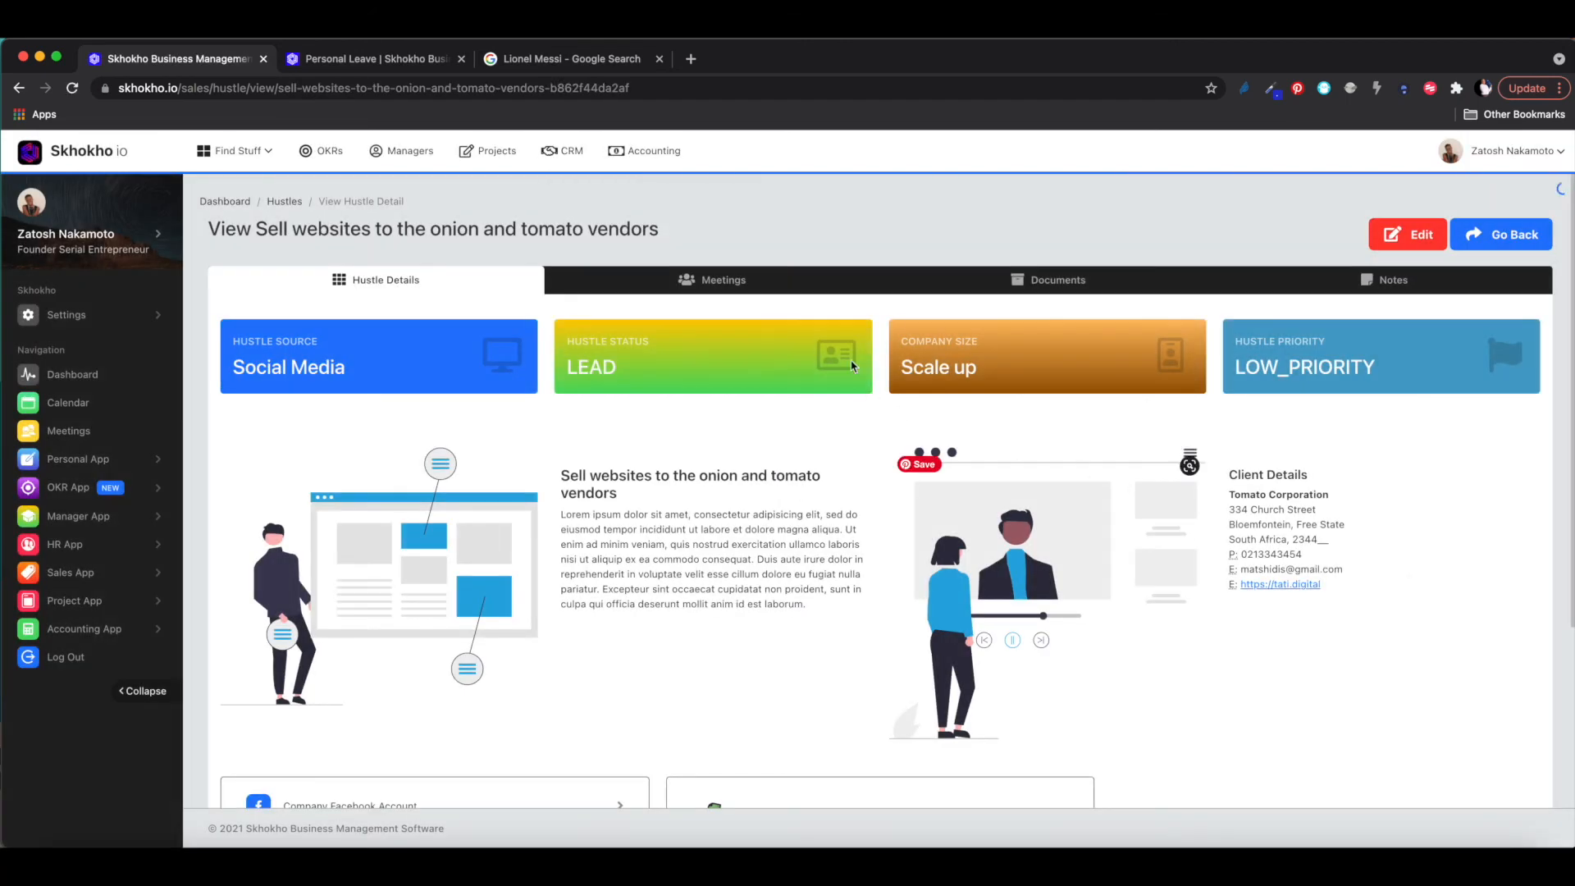
{"action": "left_click", "coordinate": [702, 280]}
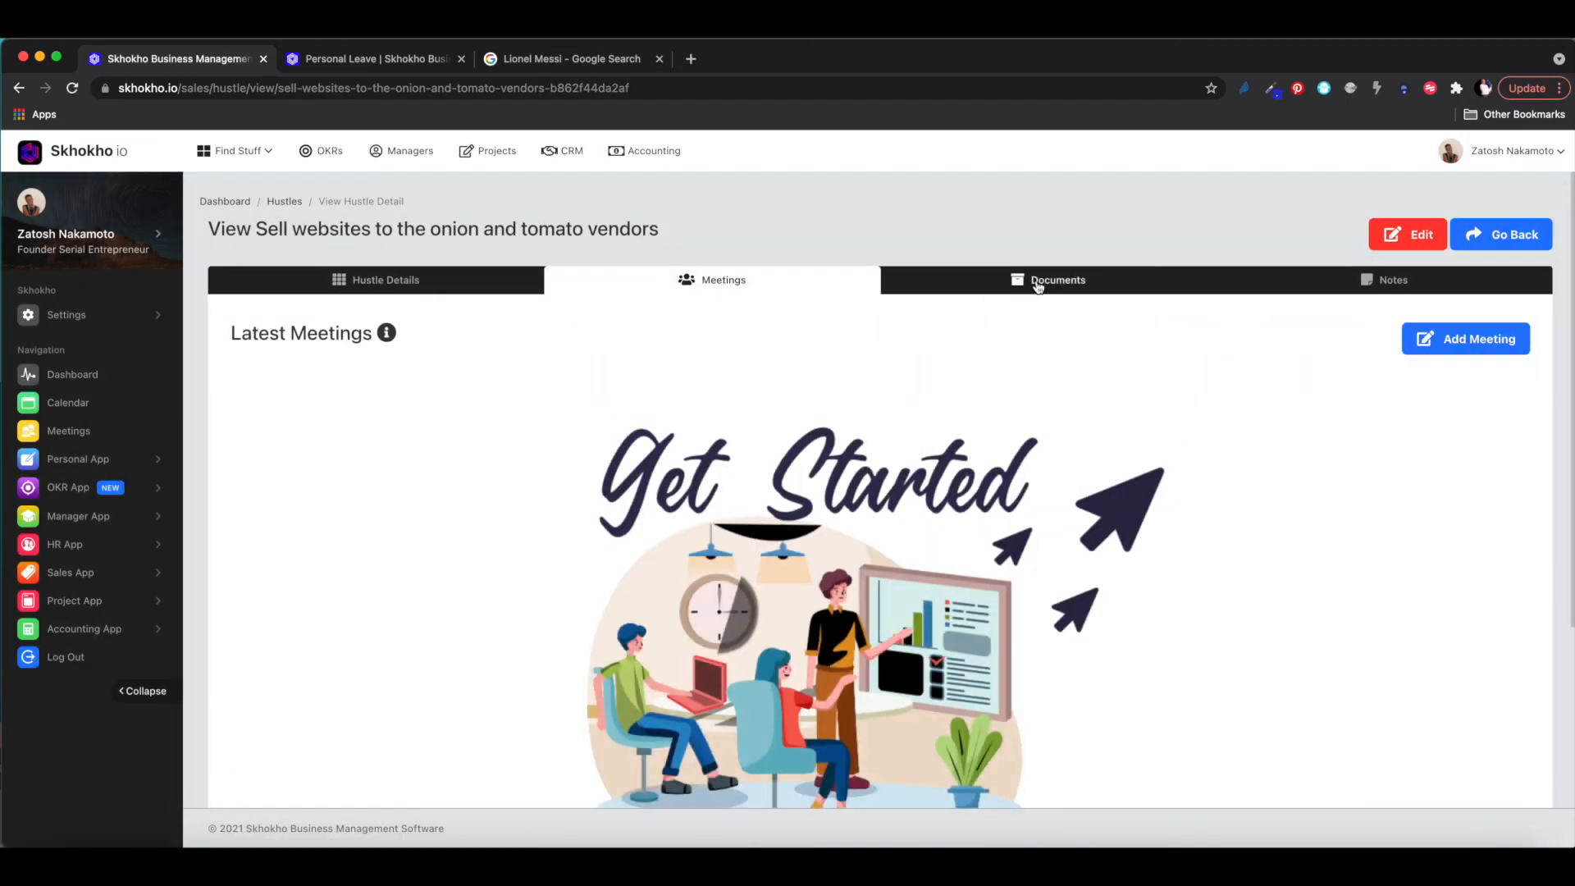
{"action": "left_click", "coordinate": [1038, 282]}
{"action": "left_click", "coordinate": [712, 279]}
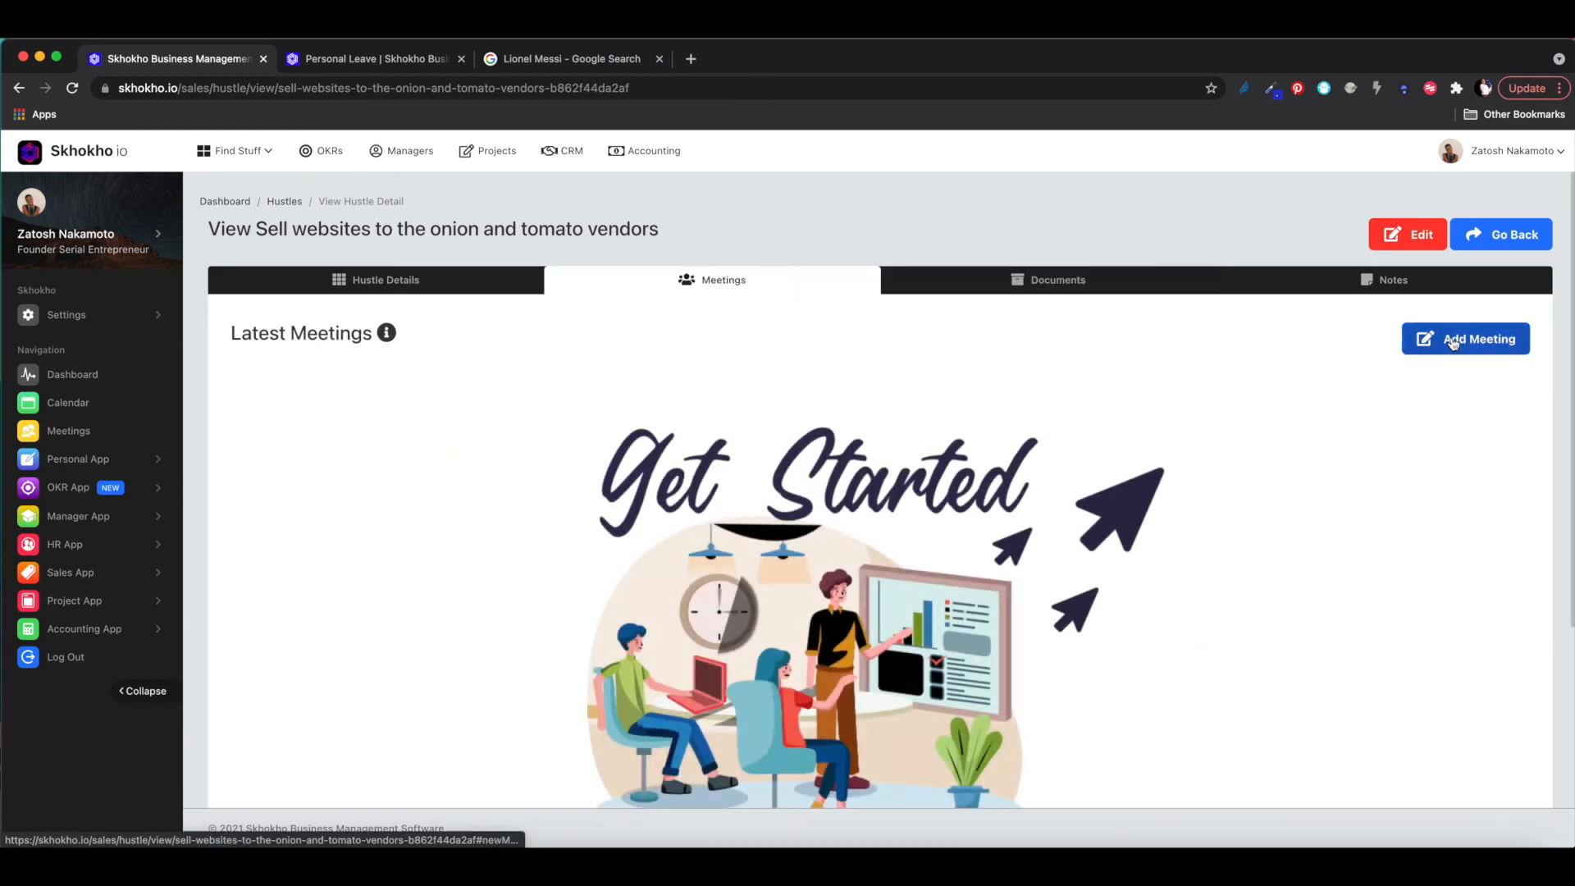
- Start a new meeting titled 'Client Follow up meeting' with a description and meeting link
{"action": "left_click", "coordinate": [1453, 343]}
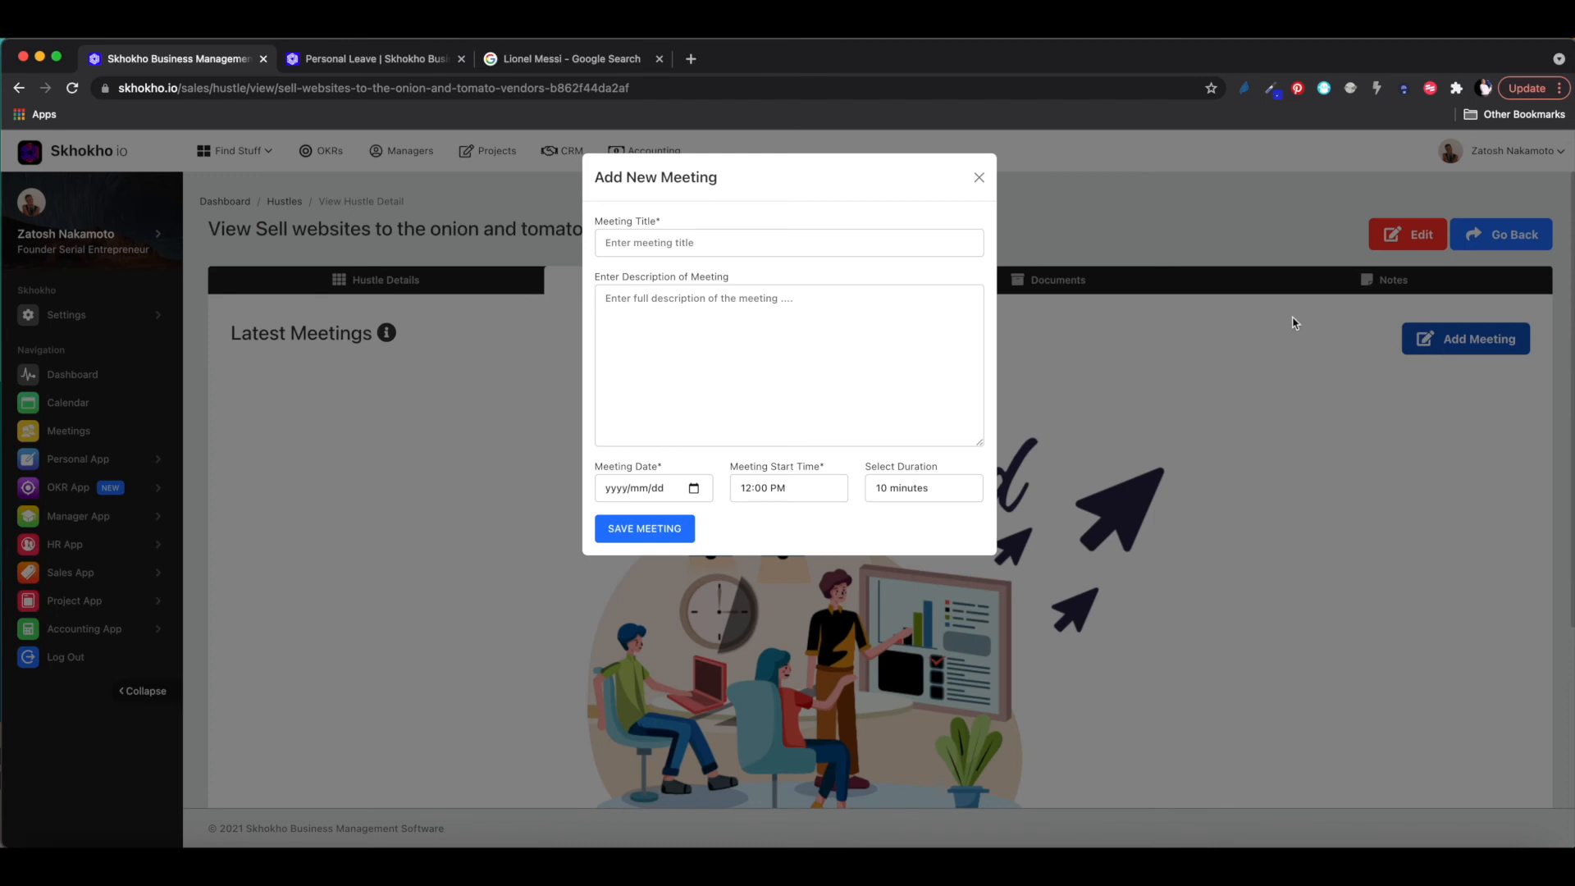
{"action": "left_click", "coordinate": [761, 248]}
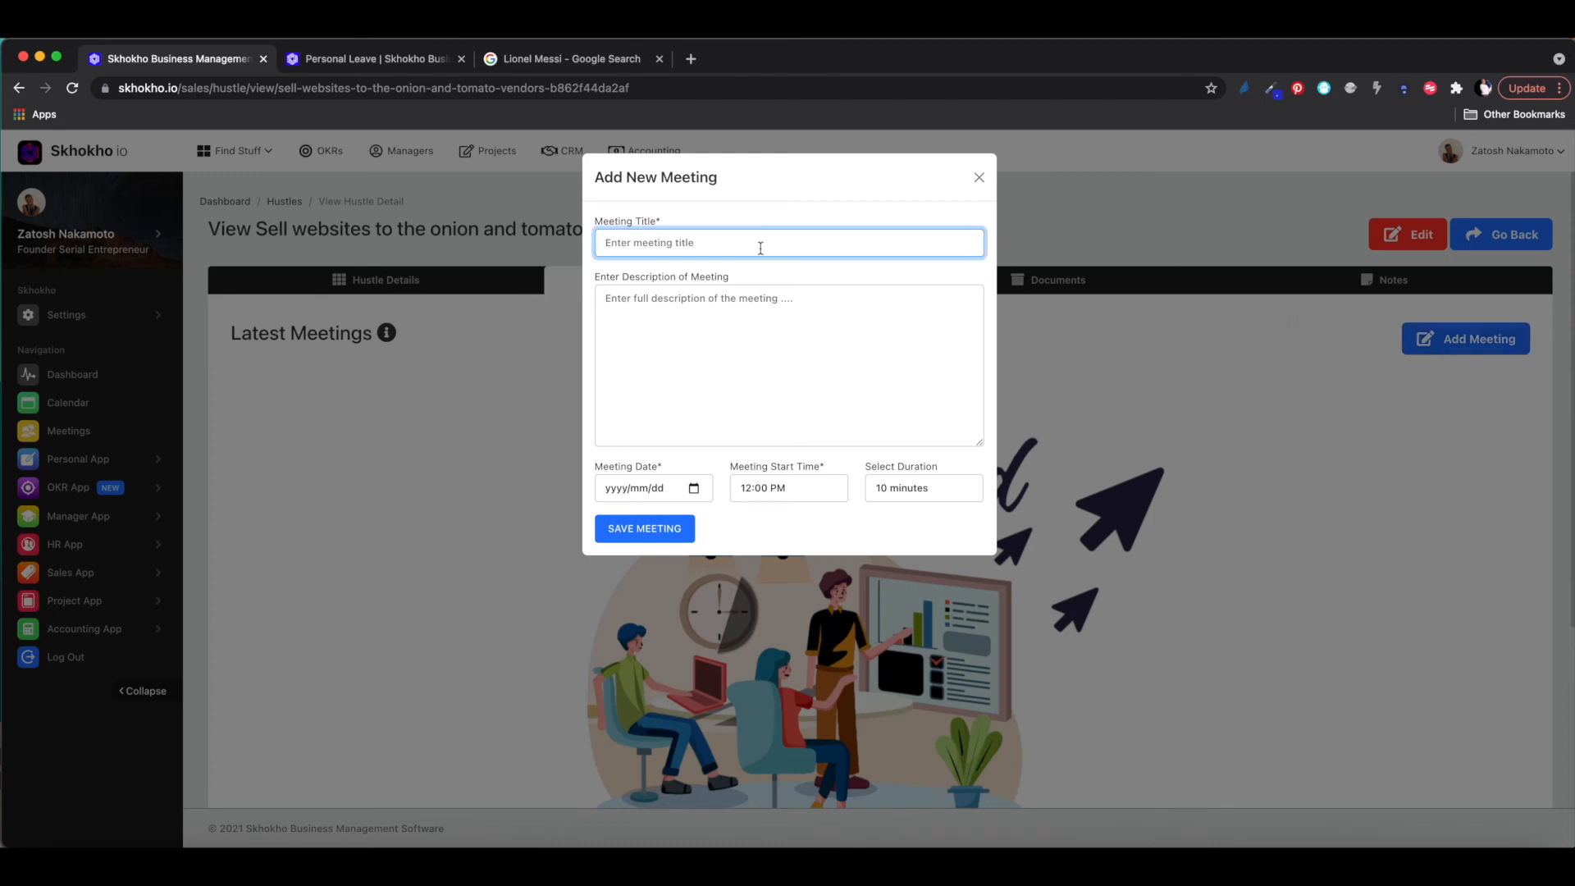
{"action": "type", "text": "Client Follow up meeting"}
{"action": "left_click", "coordinate": [726, 317]}
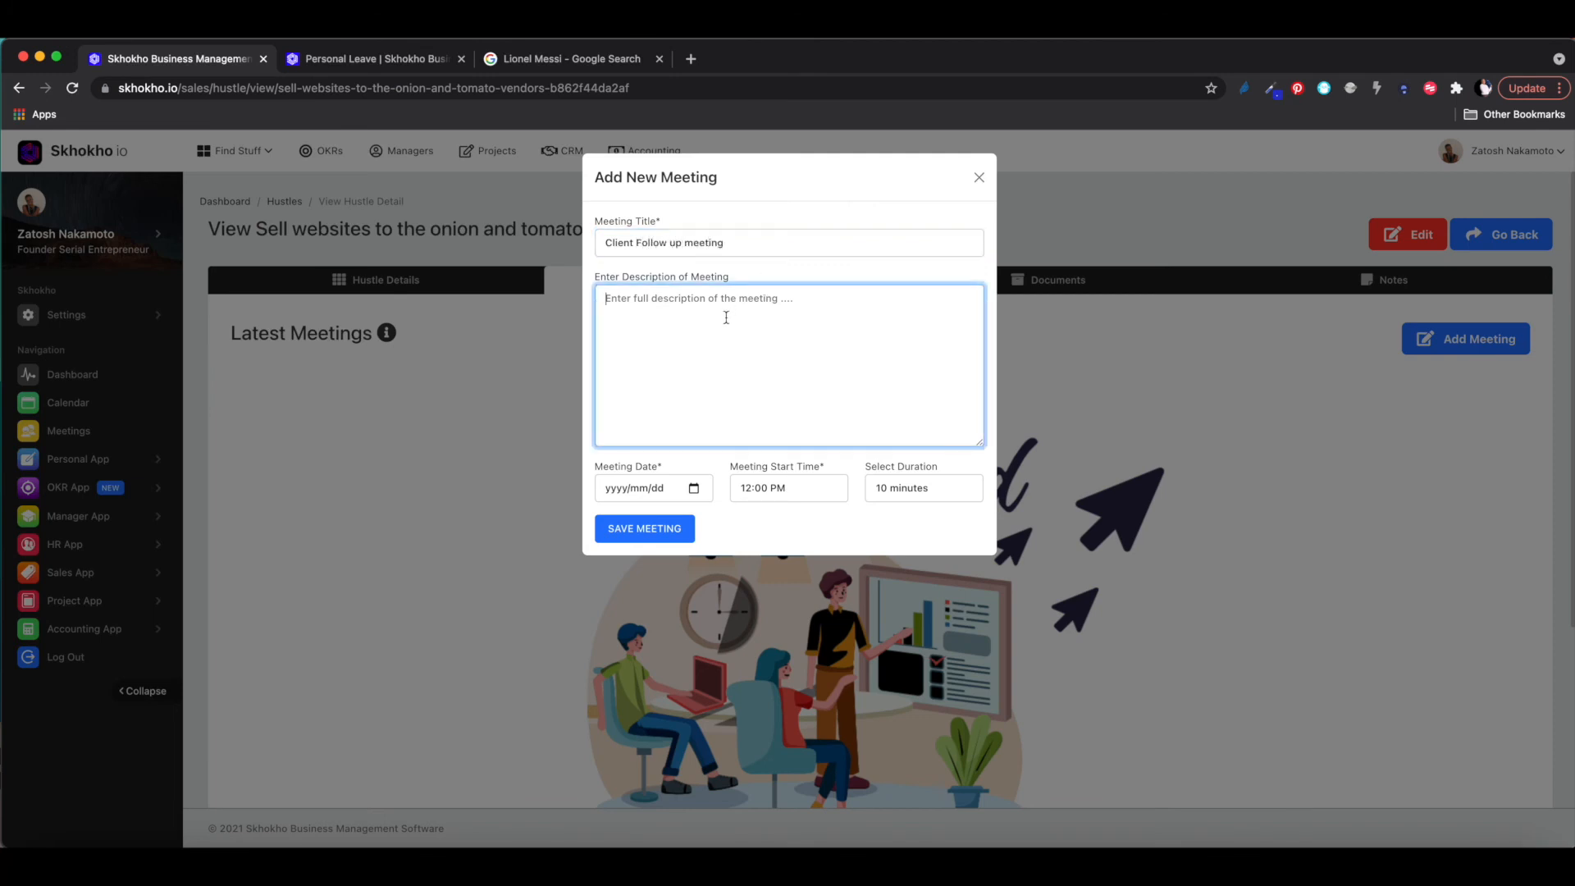
{"action": "type", "text": "hf cd fad f d fd uyd su fdu fd u ds"}
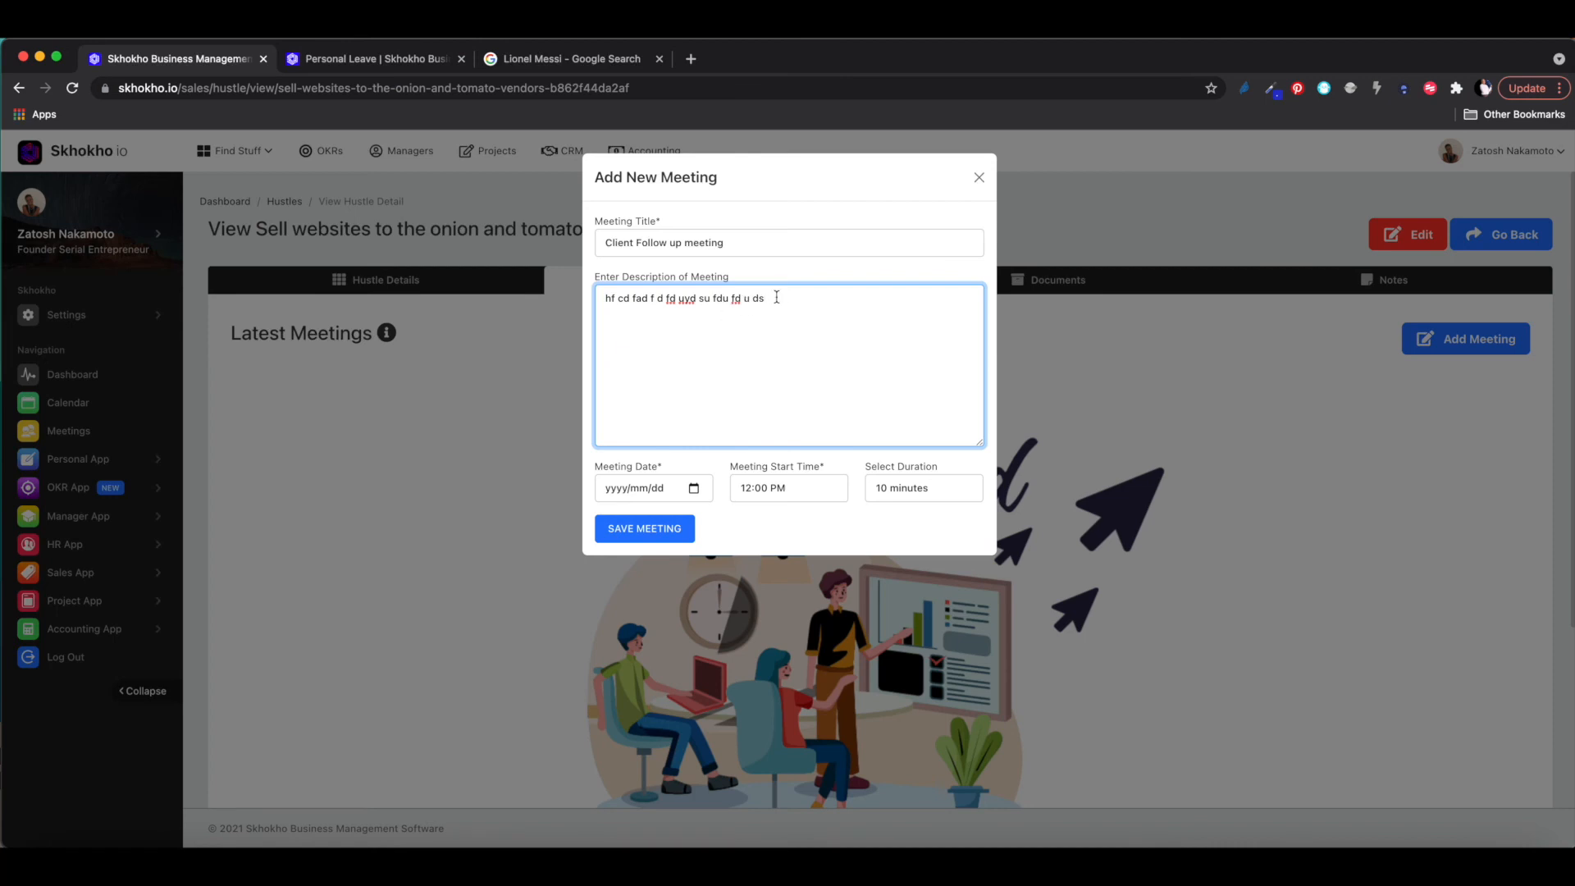
{"action": "type", "text": "eeting link:https://////"}
{"action": "key", "text": "BackSpace"}
{"action": "key", "text": "BackSpace"}
{"action": "key", "text": "BackSpace"}
{"action": "key", "text": "BackSpace"}
{"action": "key", "text": "BackSpace"}
- Schedule it for November 29 at 1:00 PM for 60 minutes and save the meeting
{"action": "left_click", "coordinate": [695, 490]}
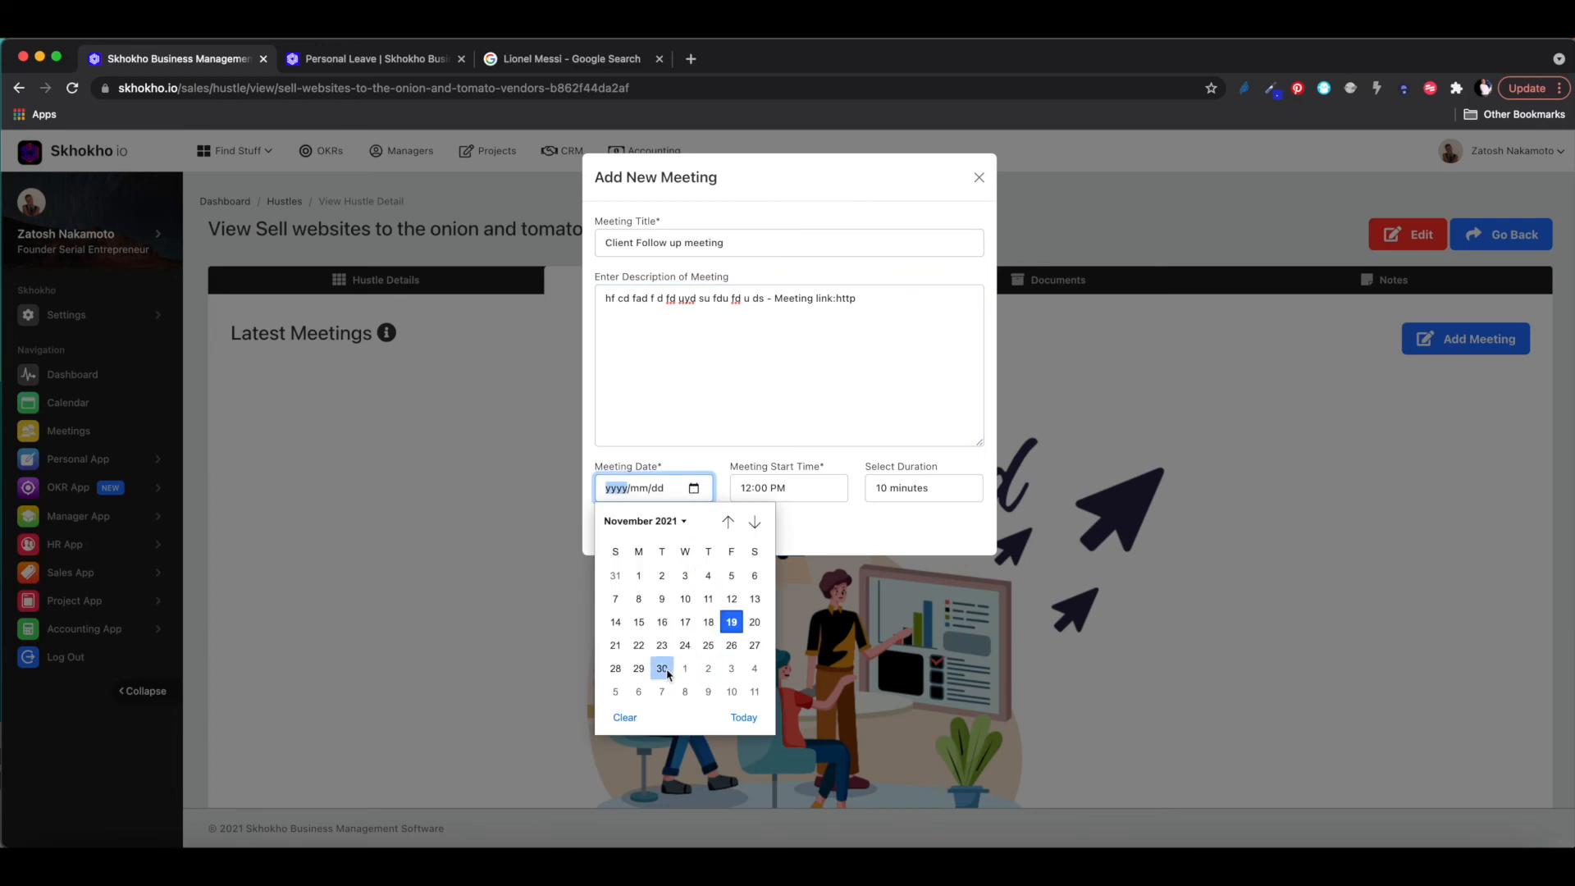
{"action": "left_click", "coordinate": [639, 670]}
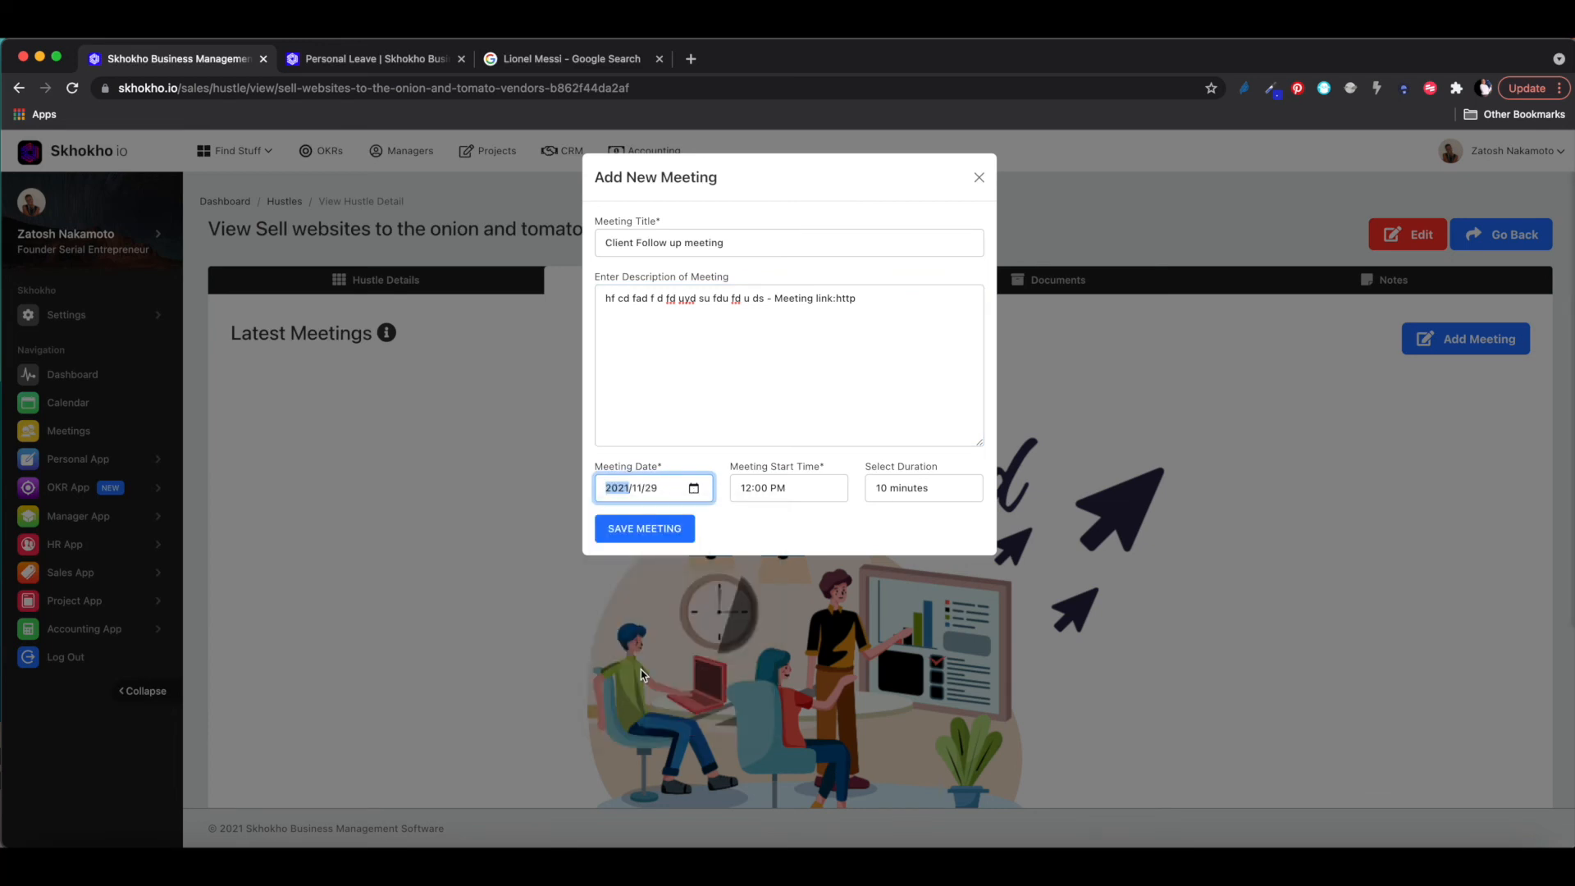
{"action": "left_click", "coordinate": [824, 486]}
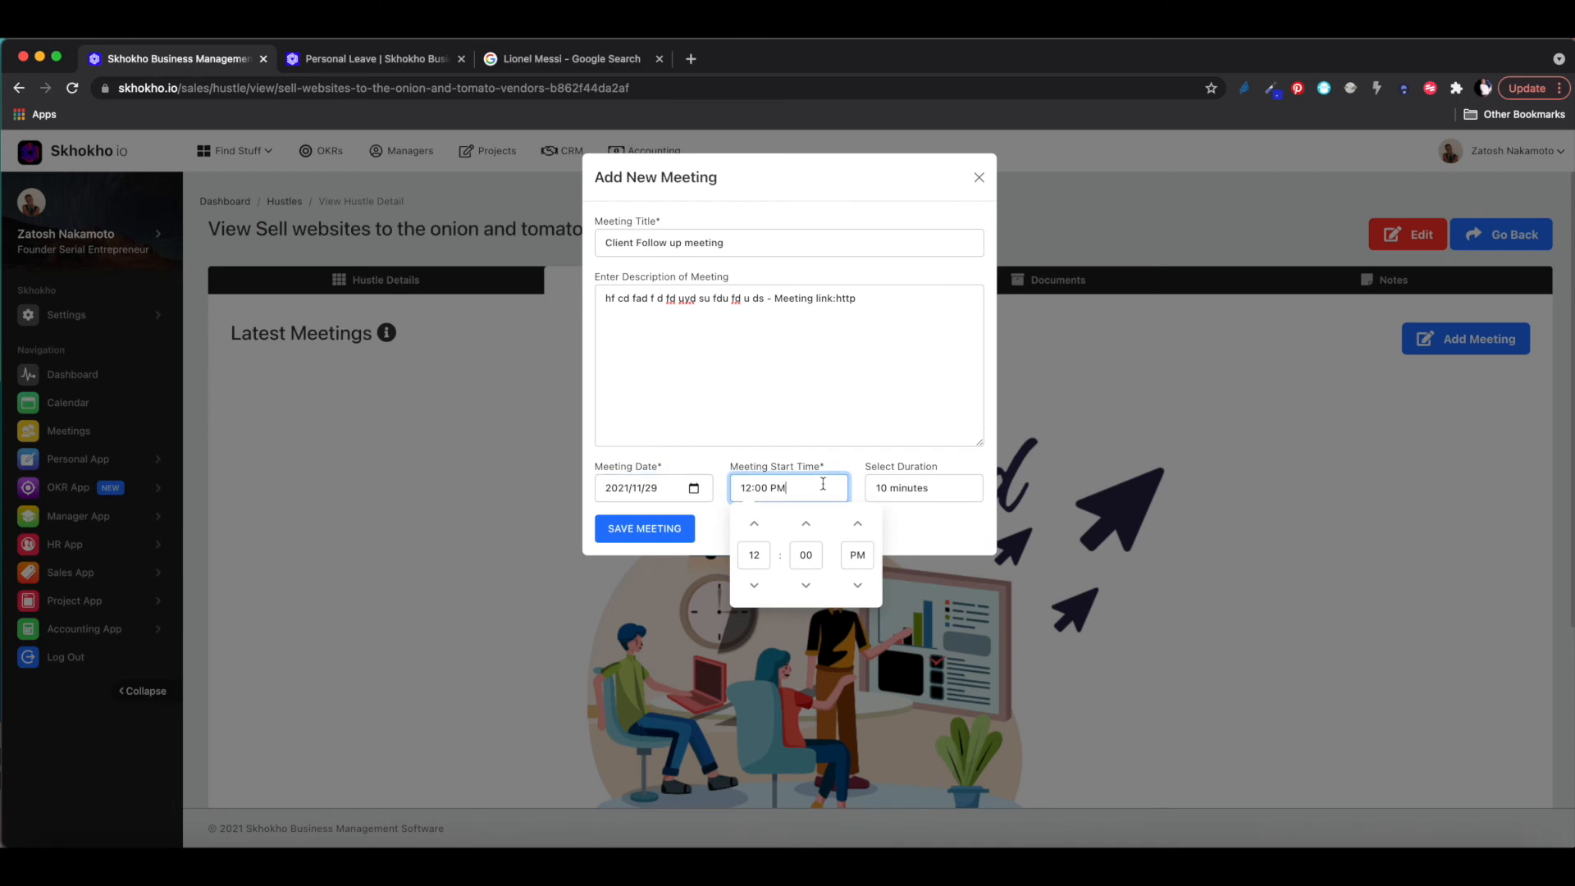
{"action": "left_click", "coordinate": [755, 586]}
{"action": "left_click", "coordinate": [754, 525]}
{"action": "left_click", "coordinate": [755, 527]}
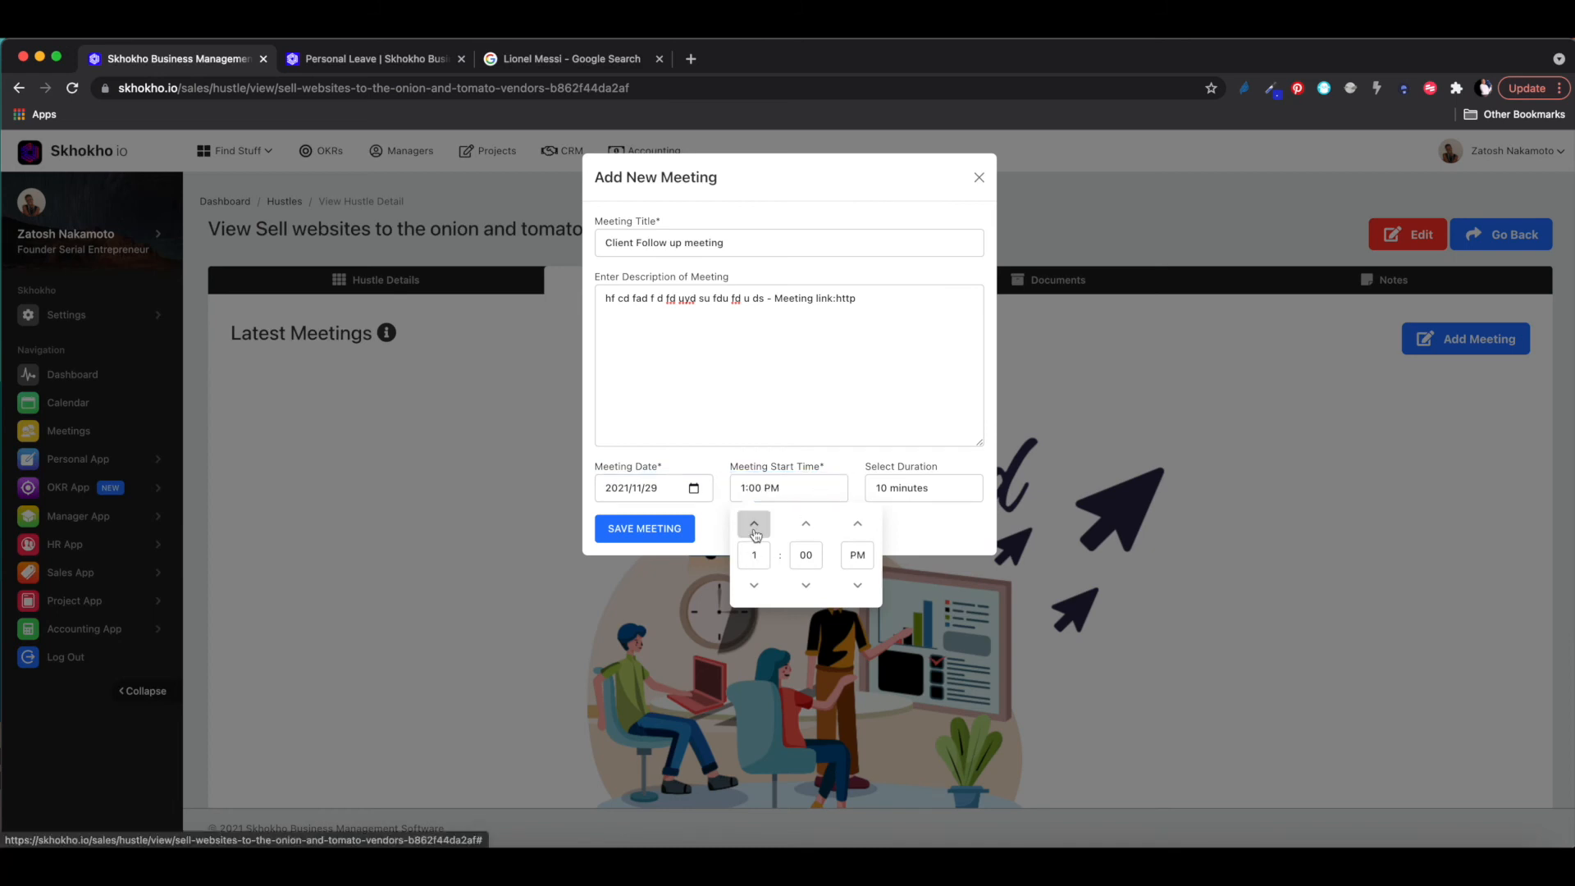
{"action": "left_click", "coordinate": [916, 490]}
{"action": "left_click", "coordinate": [903, 540]}
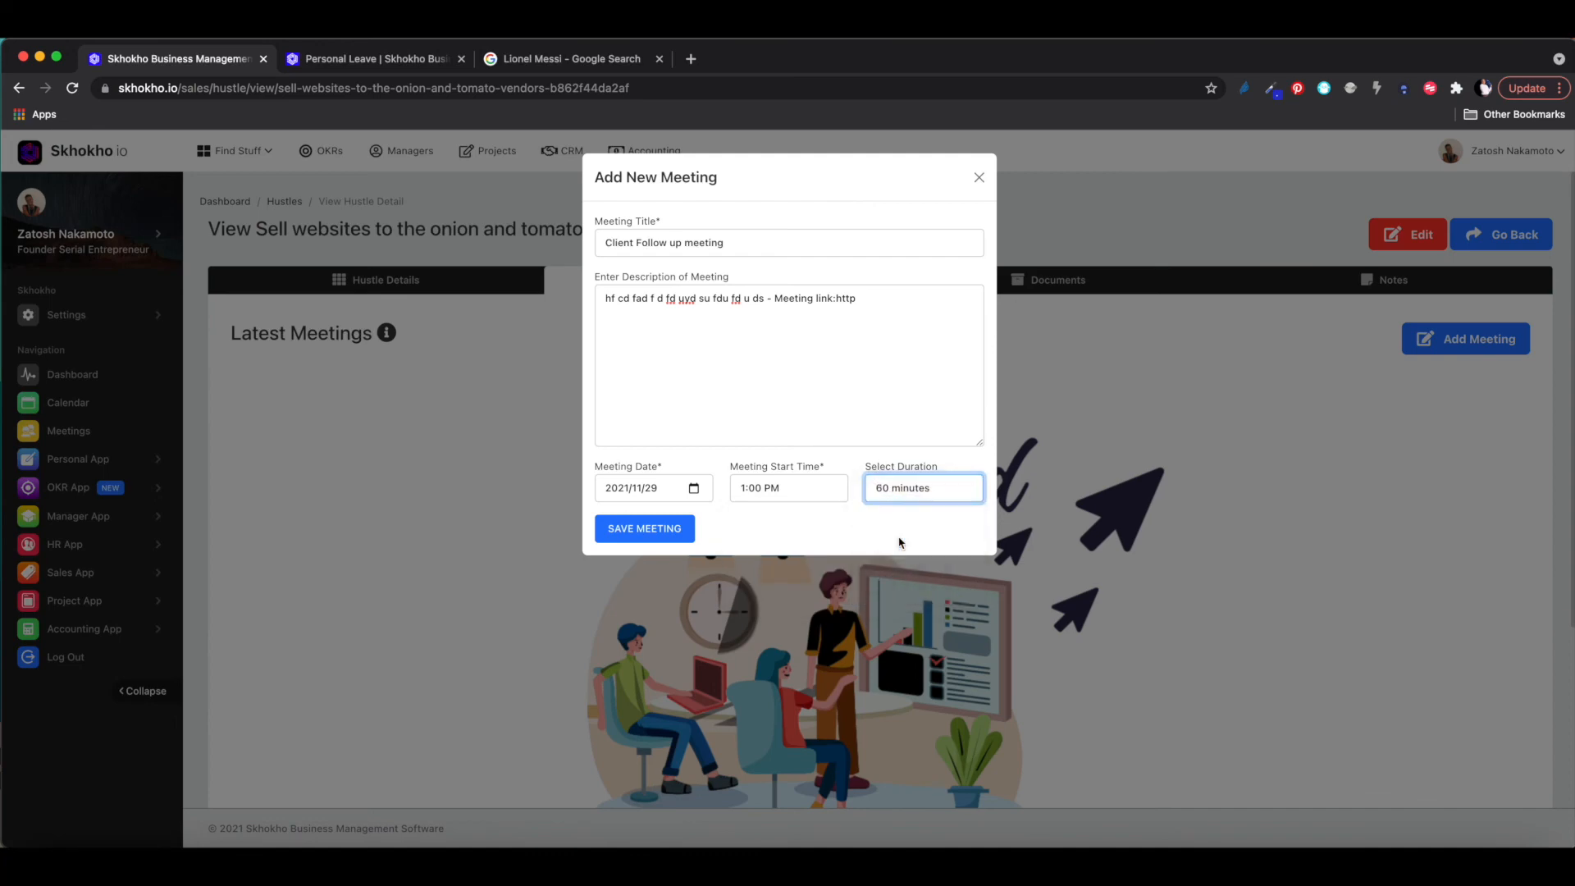
{"action": "left_click", "coordinate": [652, 531]}
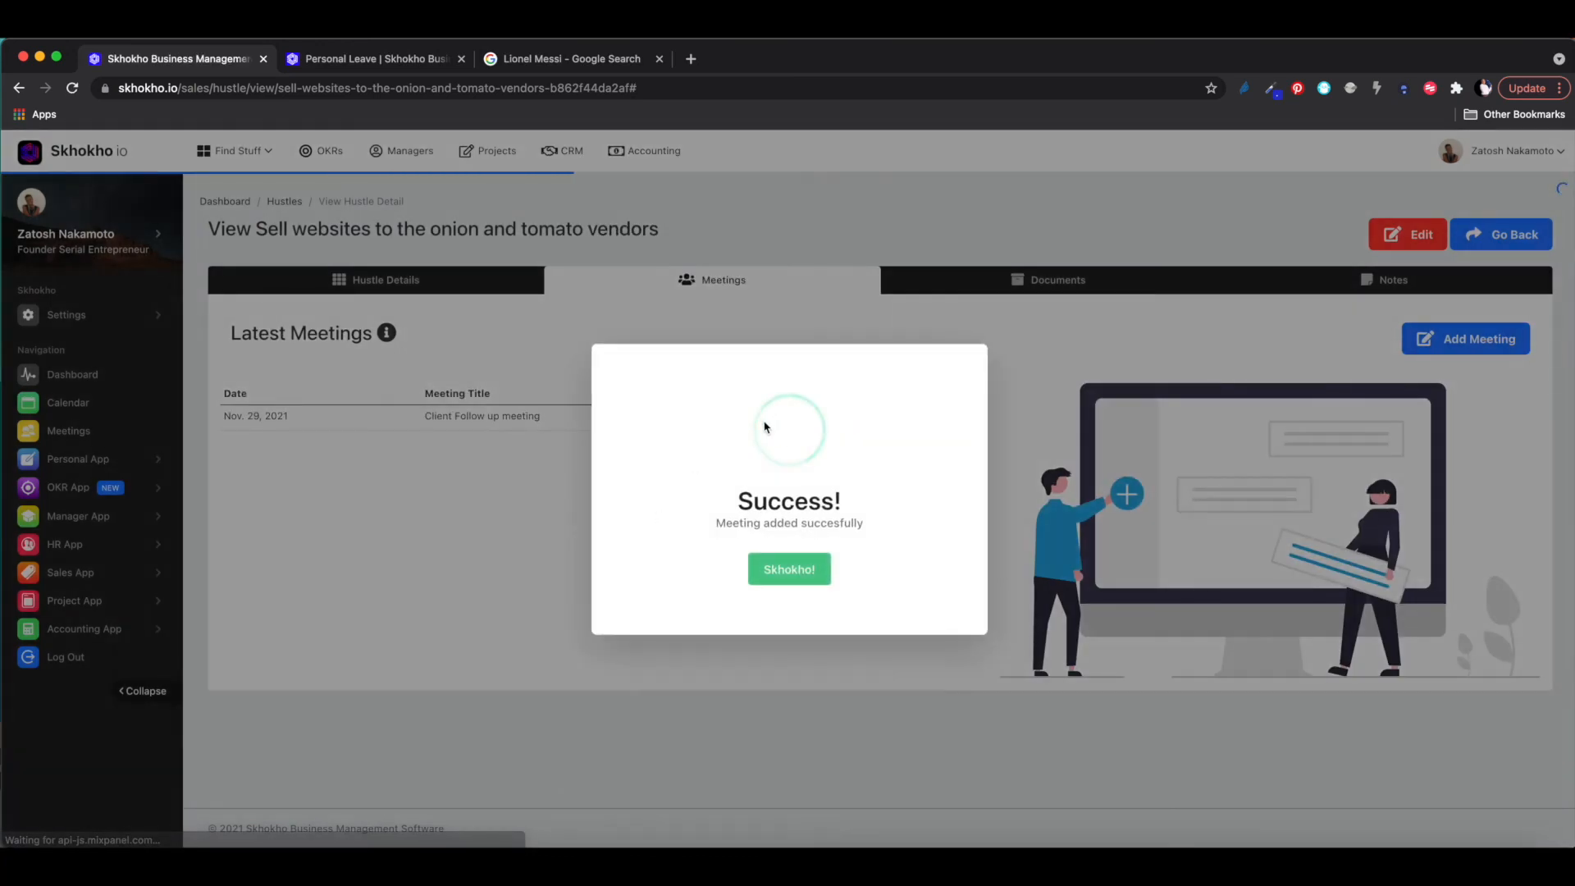
- Dismiss the confirmation and open the Client Follow up meeting's detail page
{"action": "left_click", "coordinate": [792, 576]}
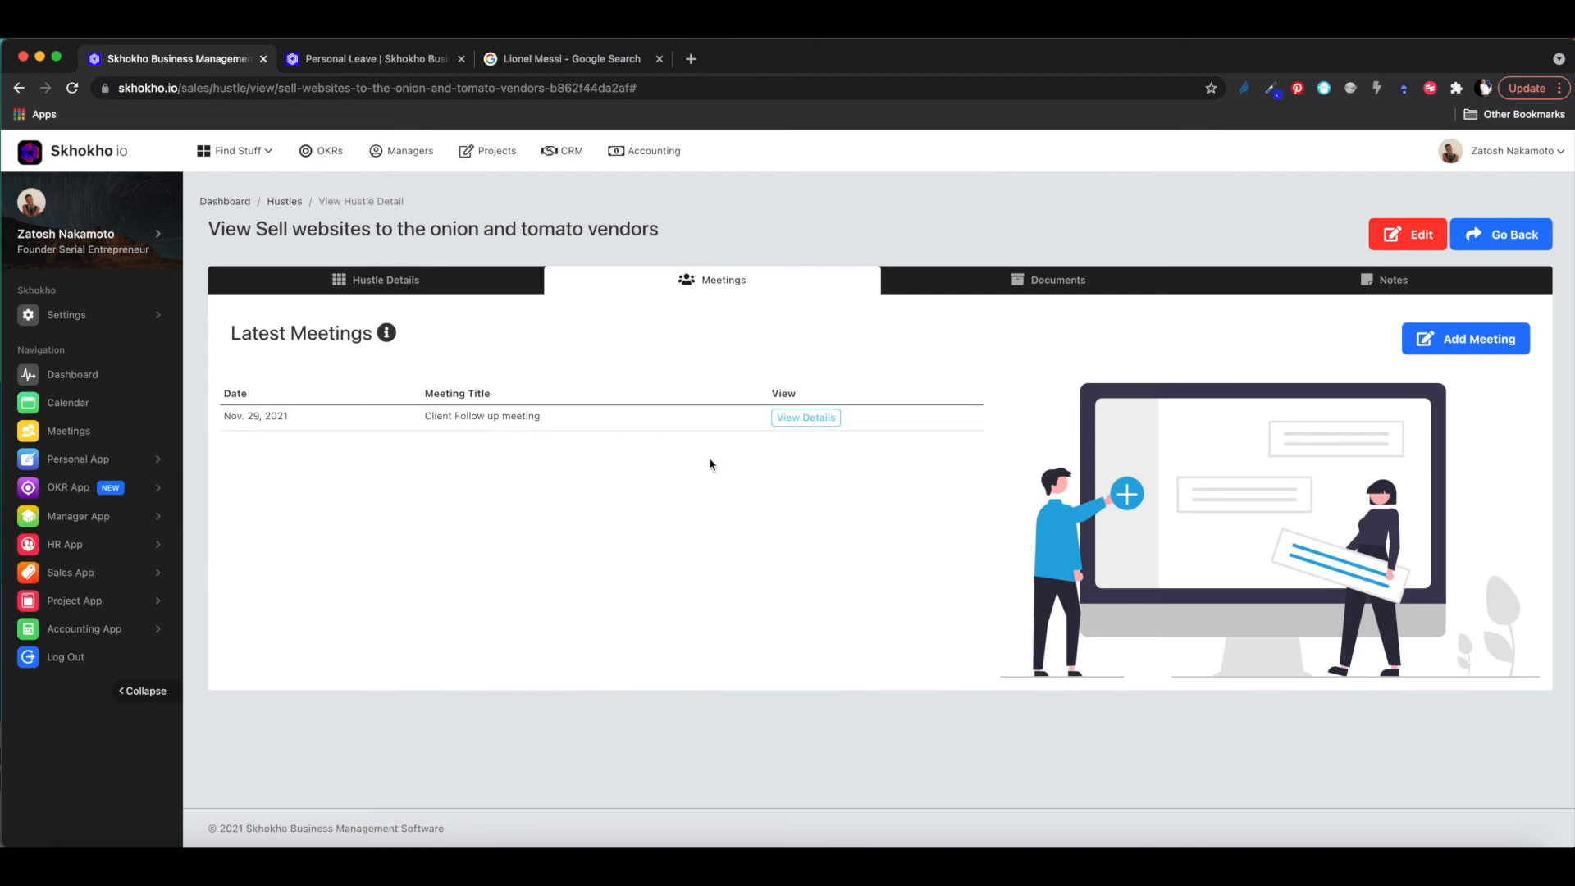
{"action": "left_click", "coordinate": [805, 416]}
{"action": "scroll", "coordinate": [739, 529], "scroll_direction": "down", "scroll_amount": 2}
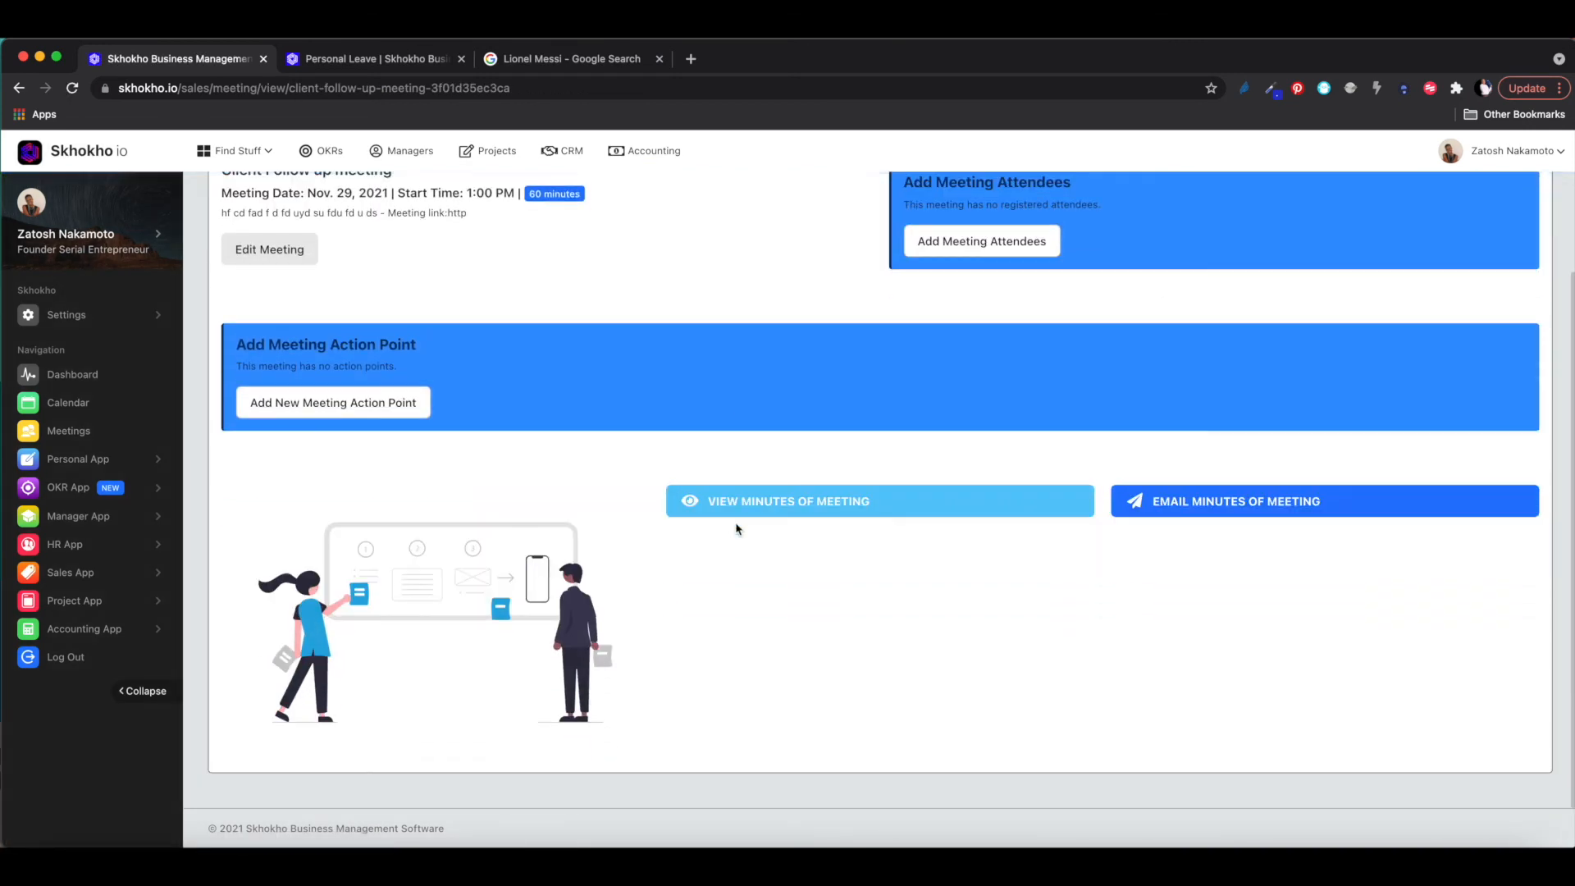
{"action": "scroll", "coordinate": [739, 529], "scroll_direction": "up", "scroll_amount": 2}
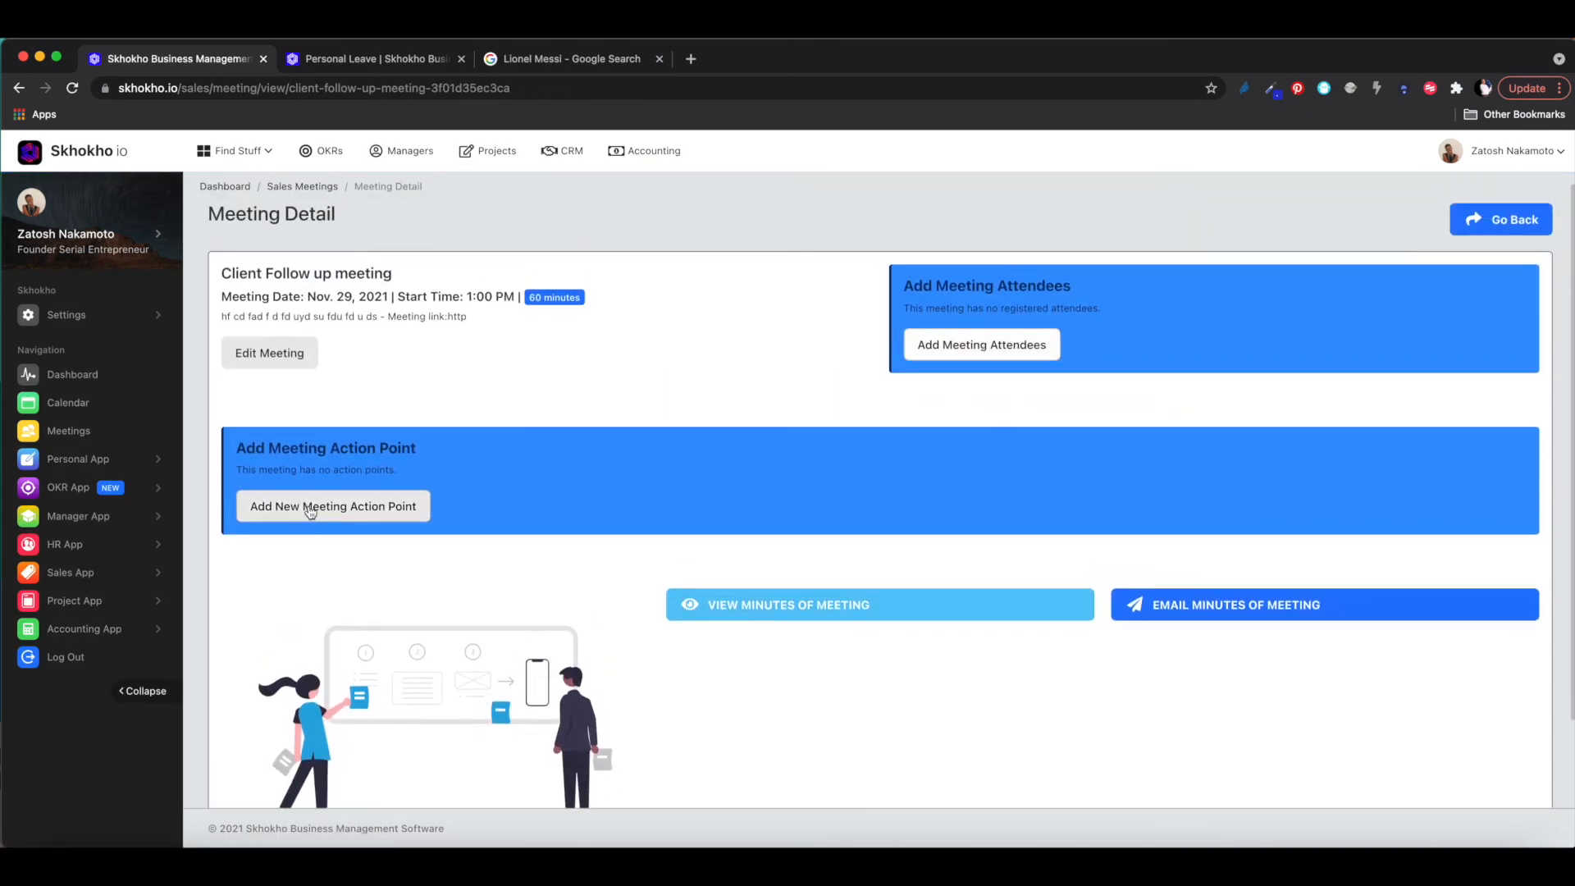
{"action": "scroll", "coordinate": [488, 537], "scroll_direction": "down", "scroll_amount": 1}
{"action": "scroll", "coordinate": [488, 537], "scroll_direction": "up", "scroll_amount": 2}
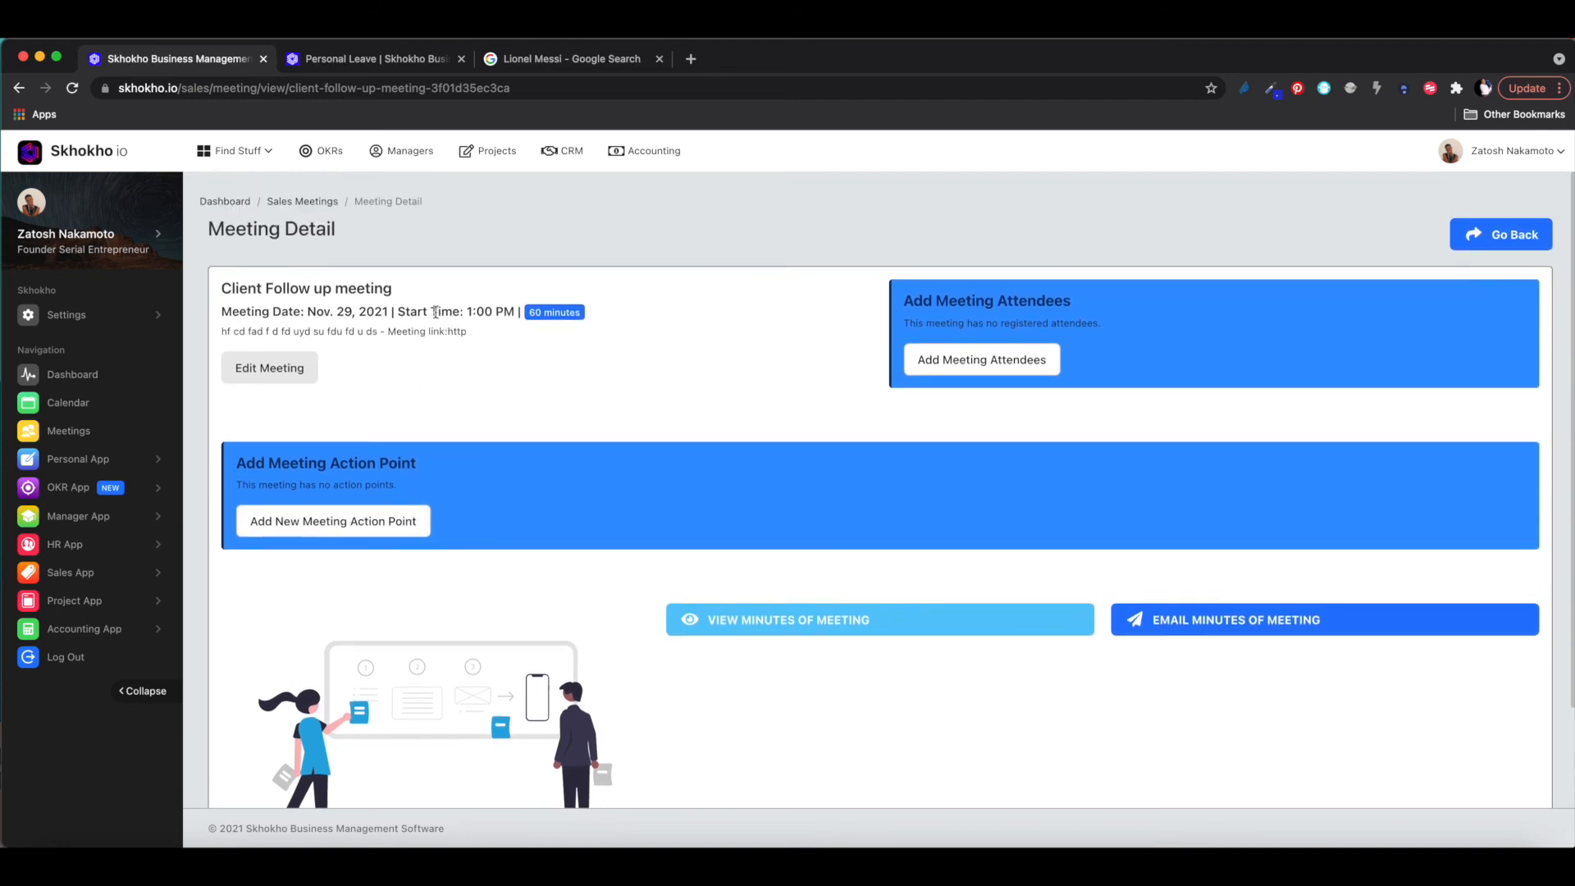
- Add a company member from the dropdown as the meeting's first attendee
{"action": "left_click", "coordinate": [971, 361]}
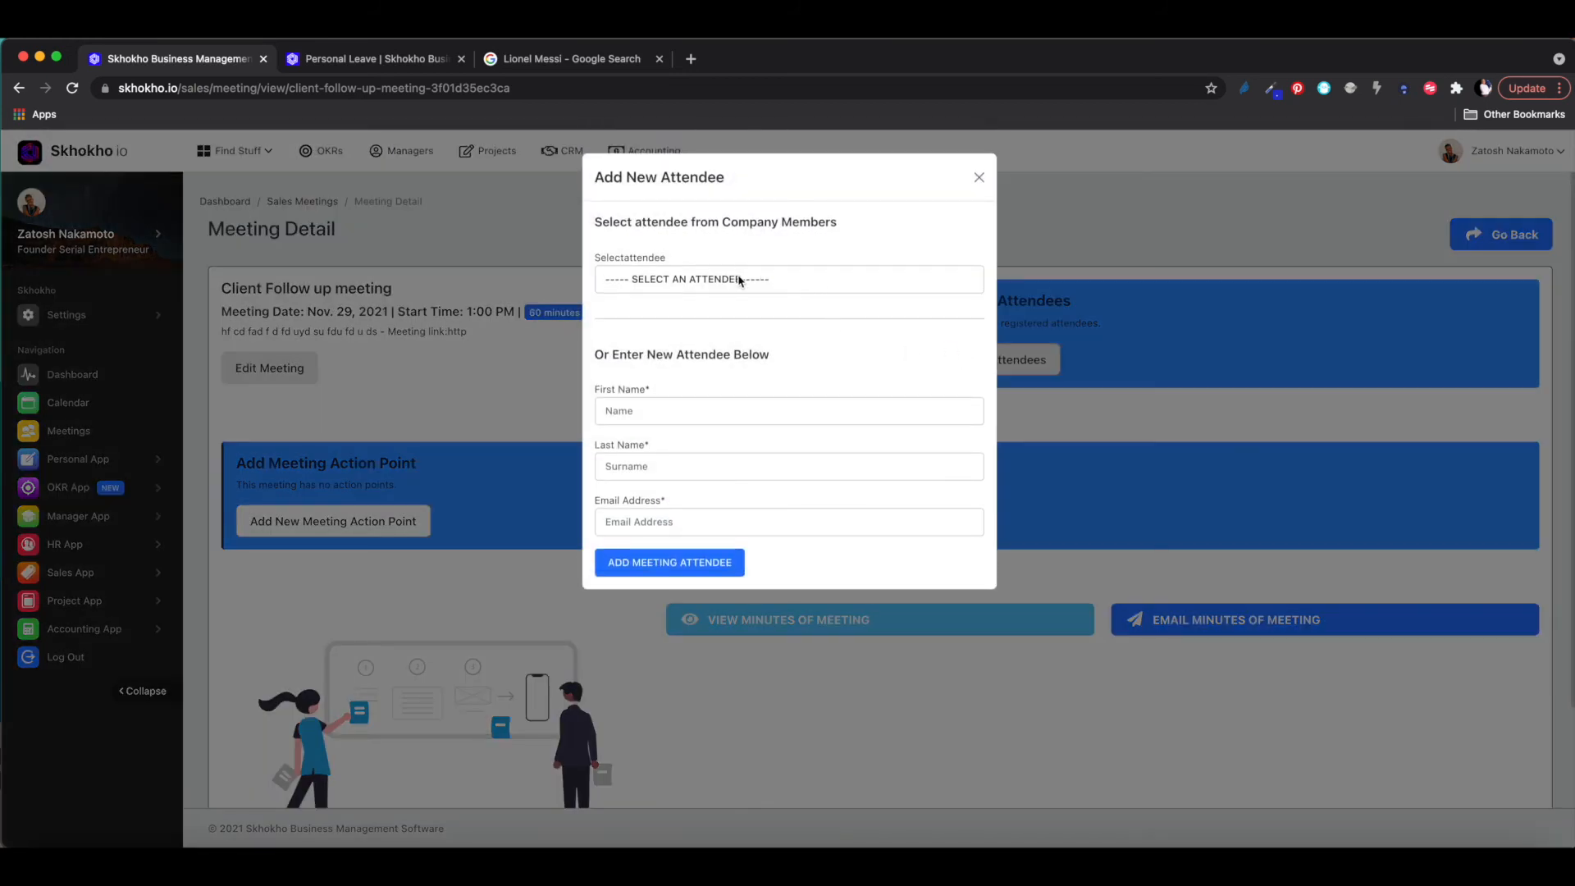
{"action": "left_click", "coordinate": [720, 279]}
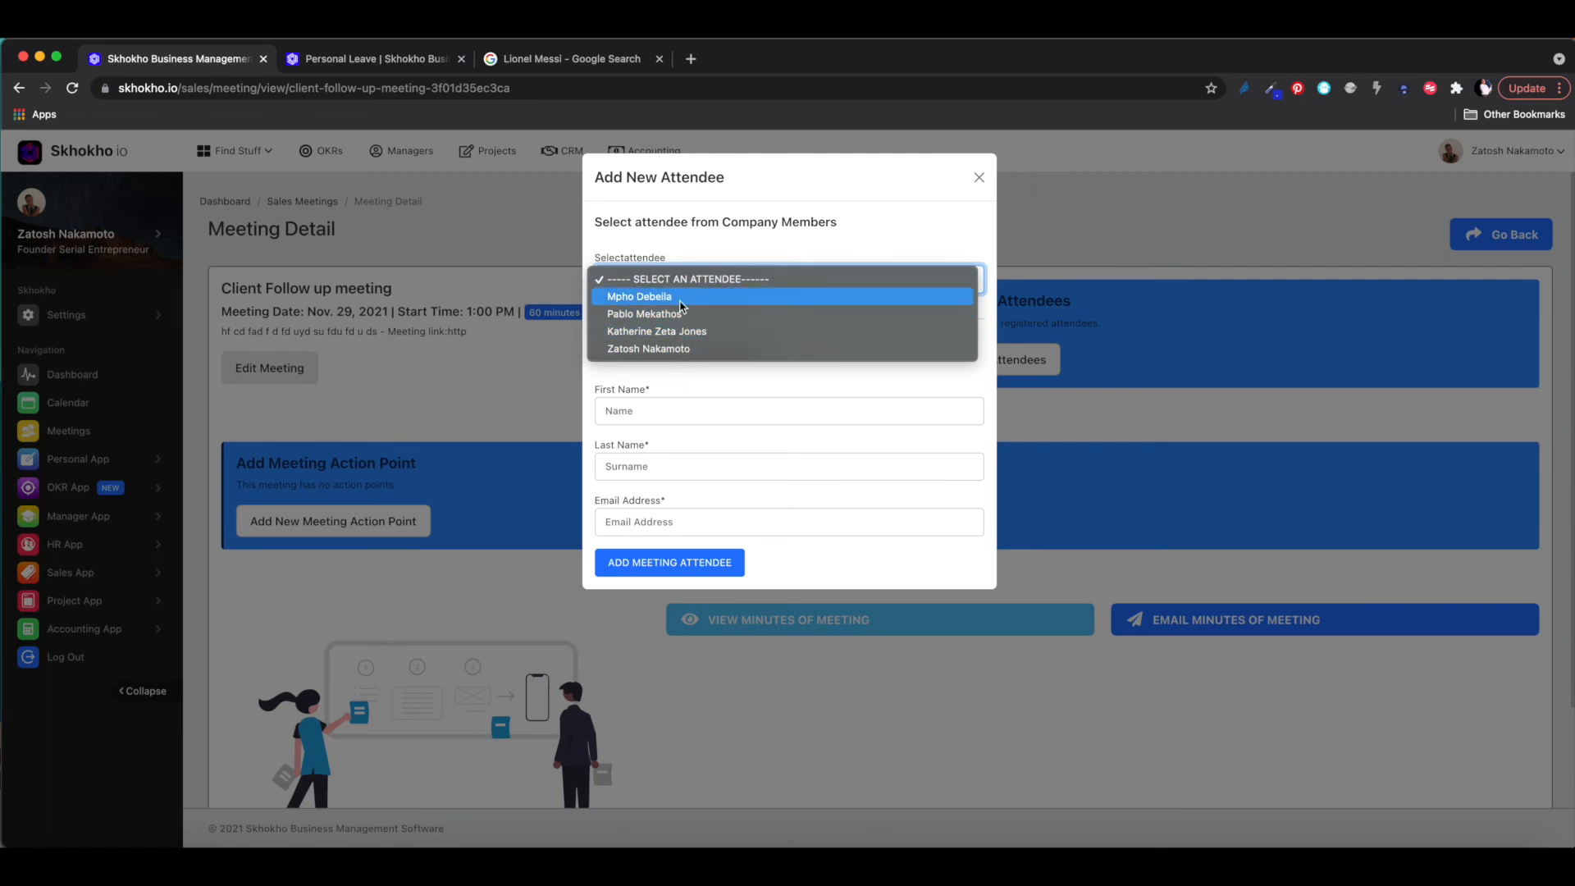
{"action": "left_click", "coordinate": [630, 297]}
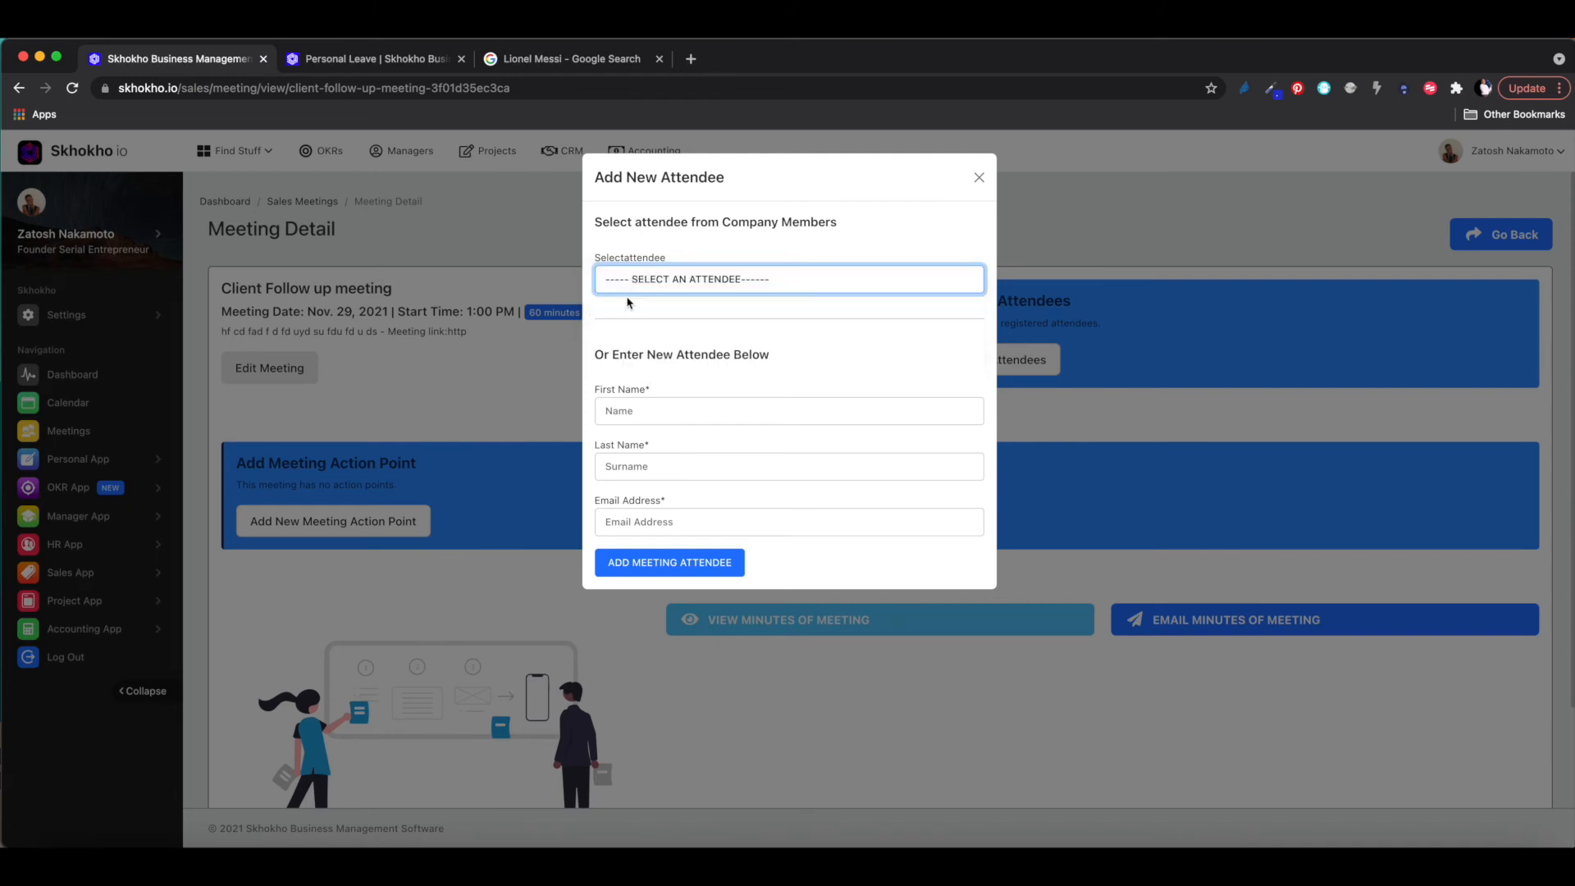
{"action": "left_click", "coordinate": [641, 564]}
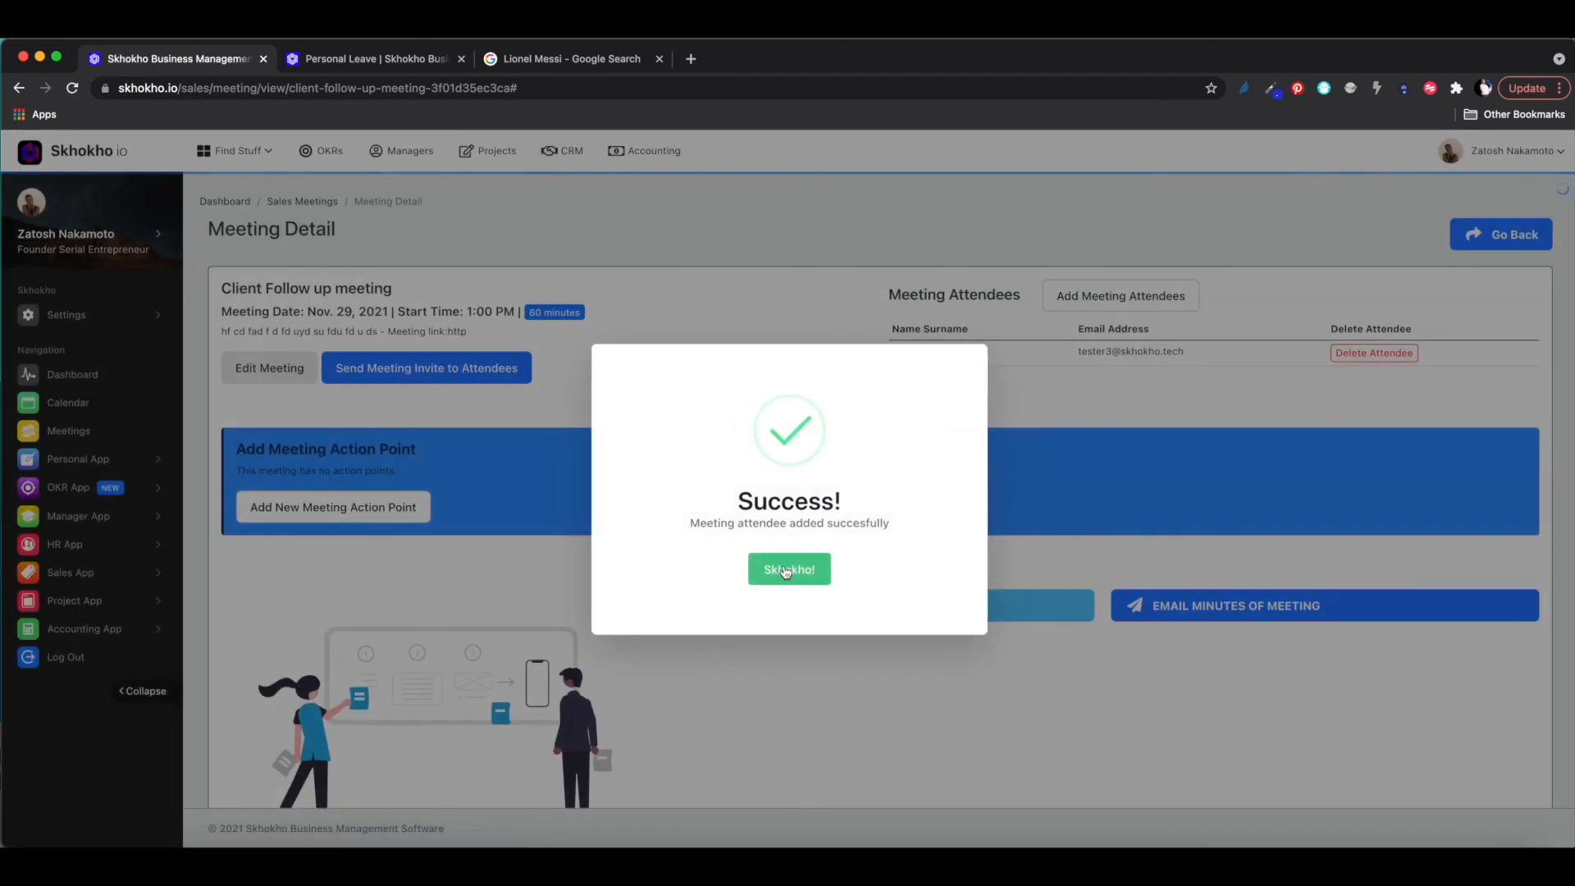
{"action": "left_click", "coordinate": [790, 566]}
- Add a second attendee by entering a first name, surname and the attendee's e-mail address
{"action": "left_click", "coordinate": [1087, 310]}
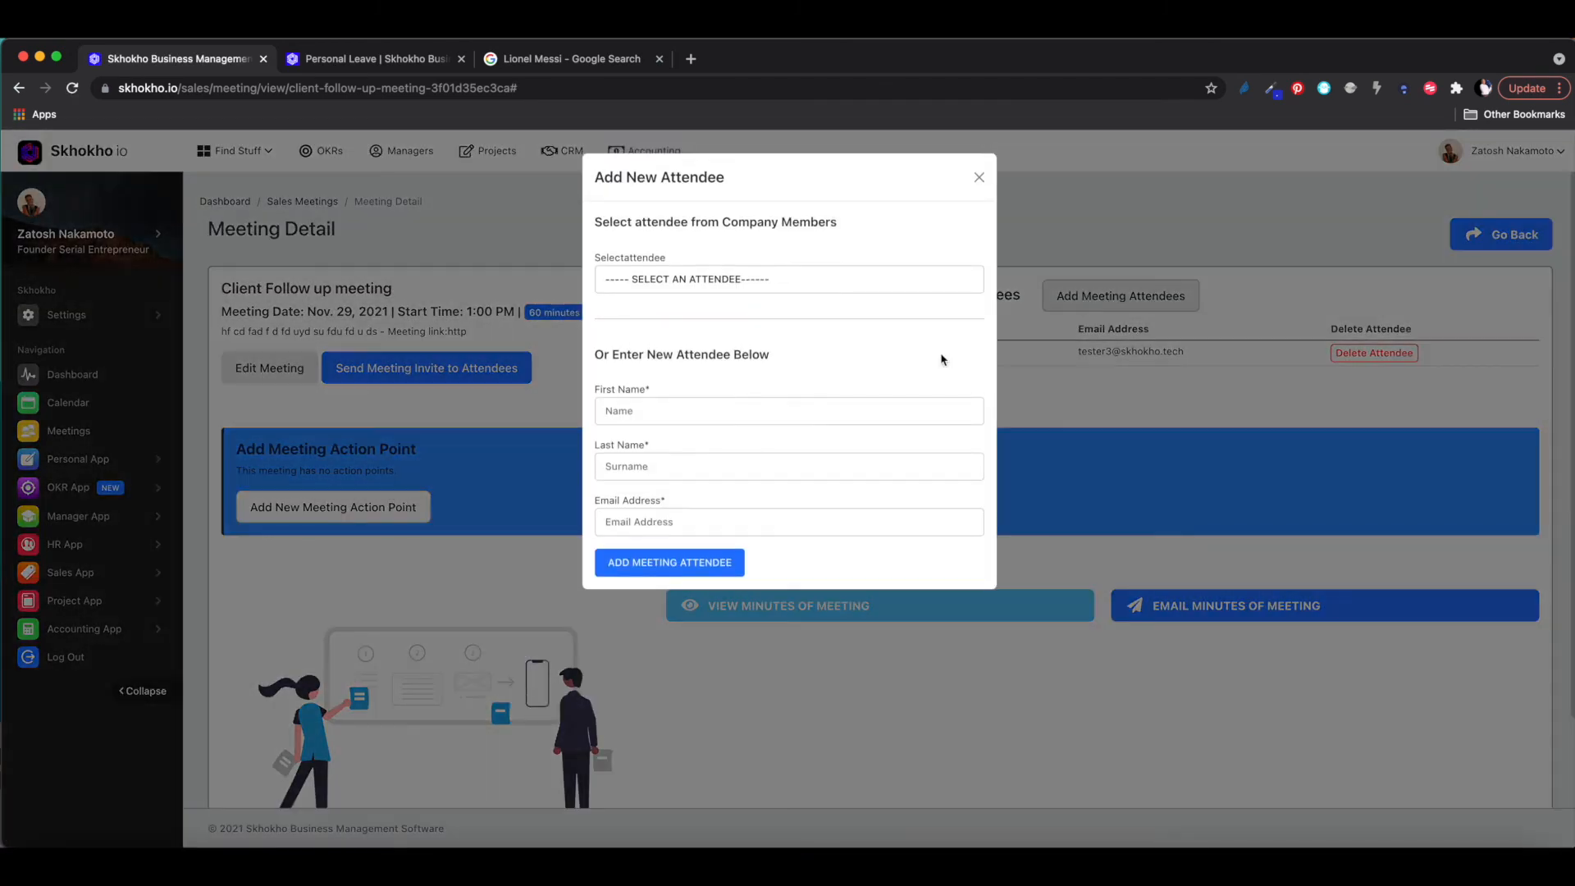
{"action": "left_click", "coordinate": [707, 412]}
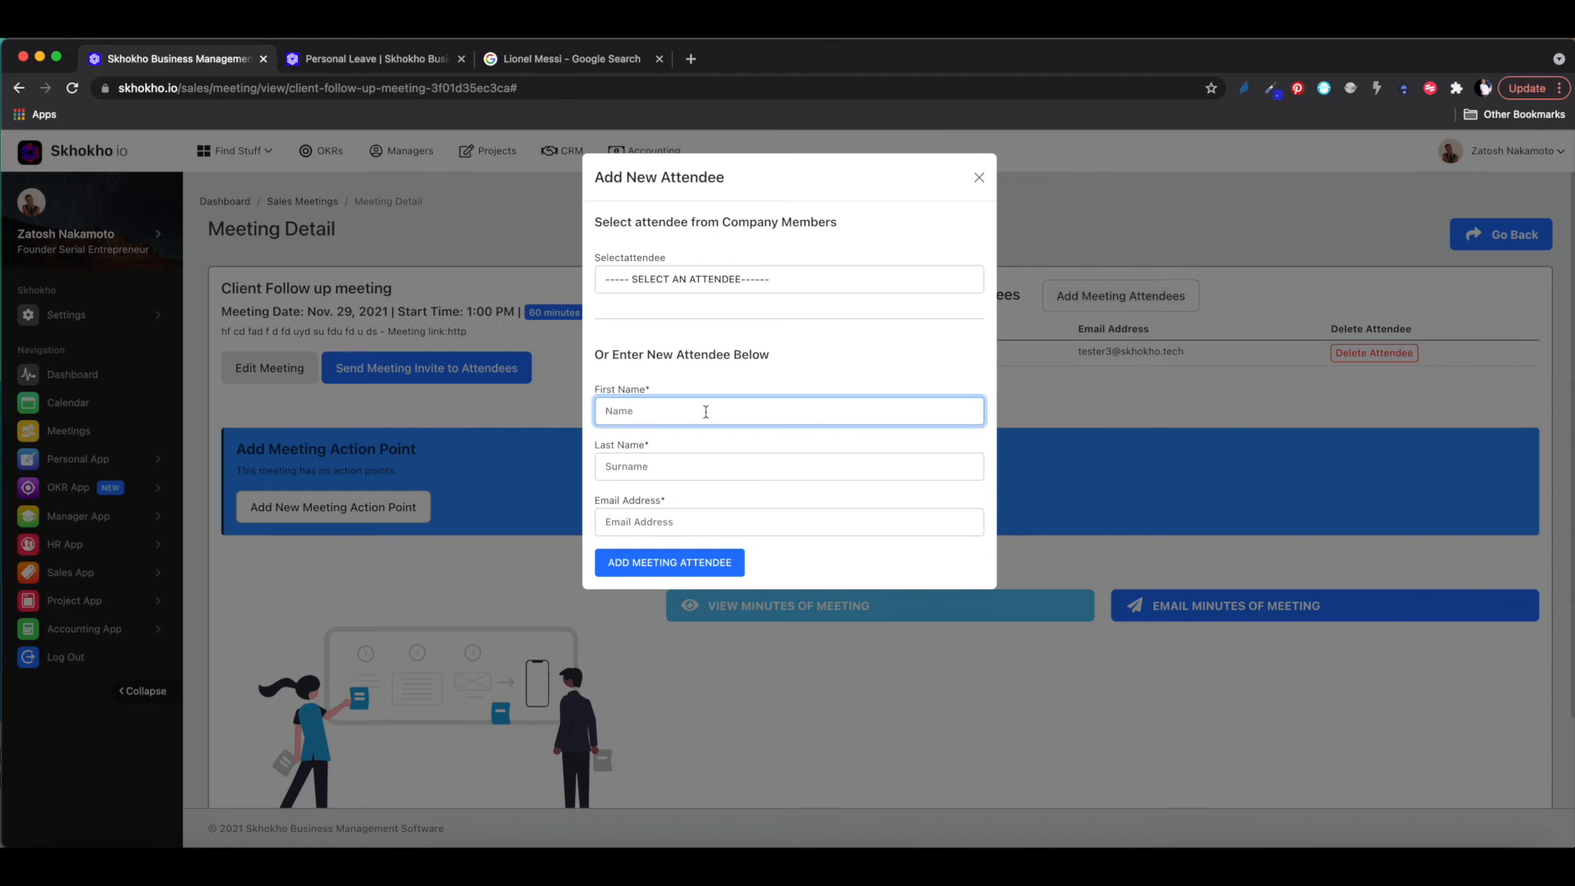
{"action": "type", "text": "Name"}
{"action": "left_click", "coordinate": [686, 464]}
{"action": "type", "text": "Surname"}
{"action": "left_click", "coordinate": [646, 525]}
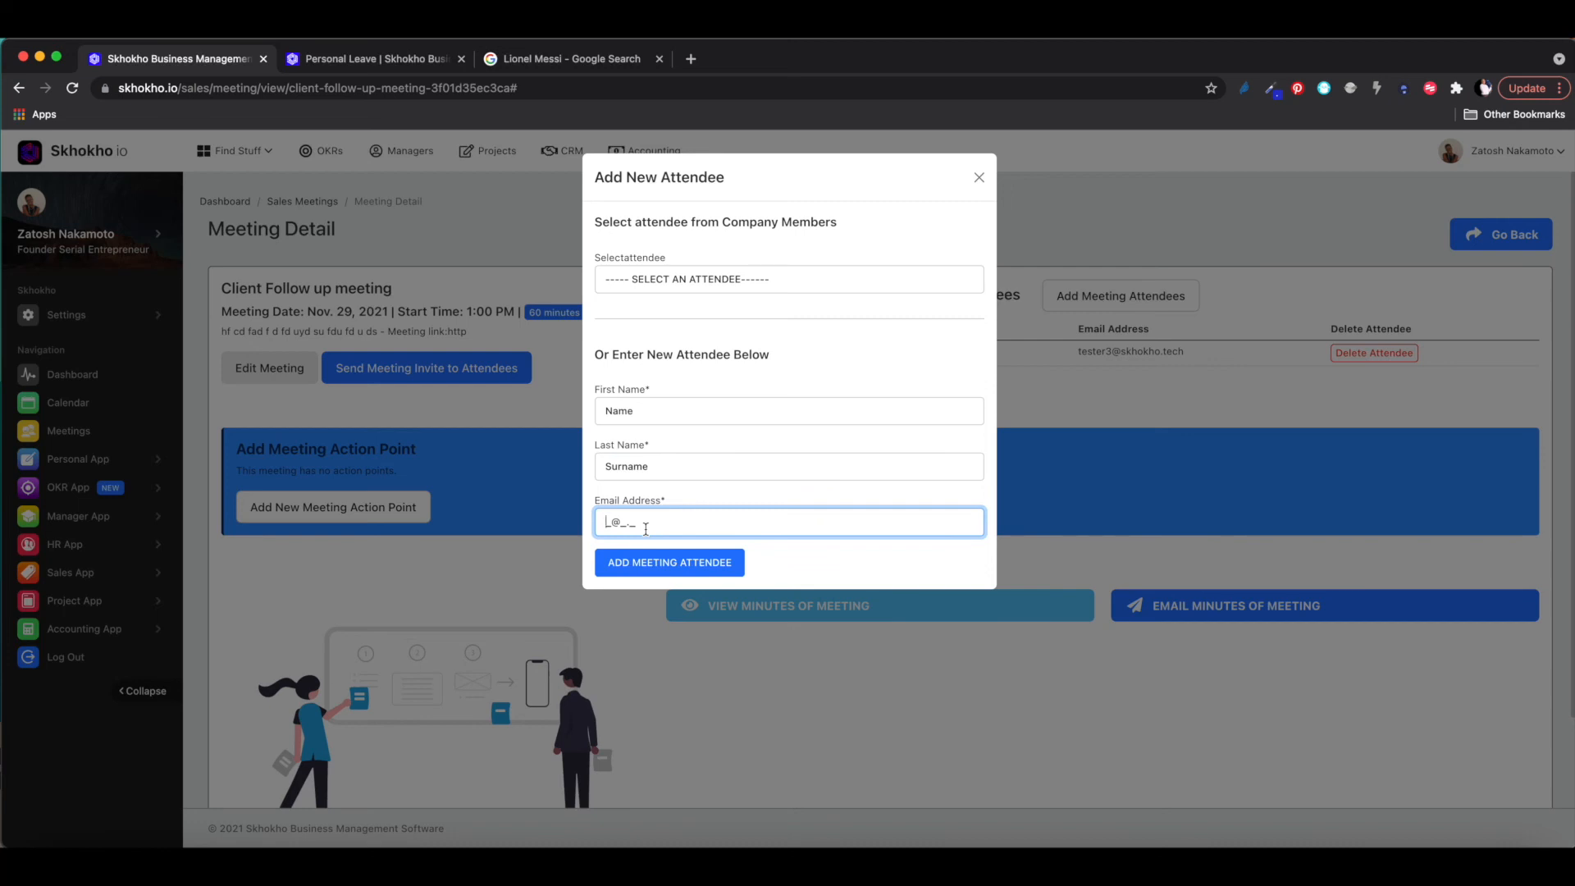
{"action": "left_click", "coordinate": [666, 566]}
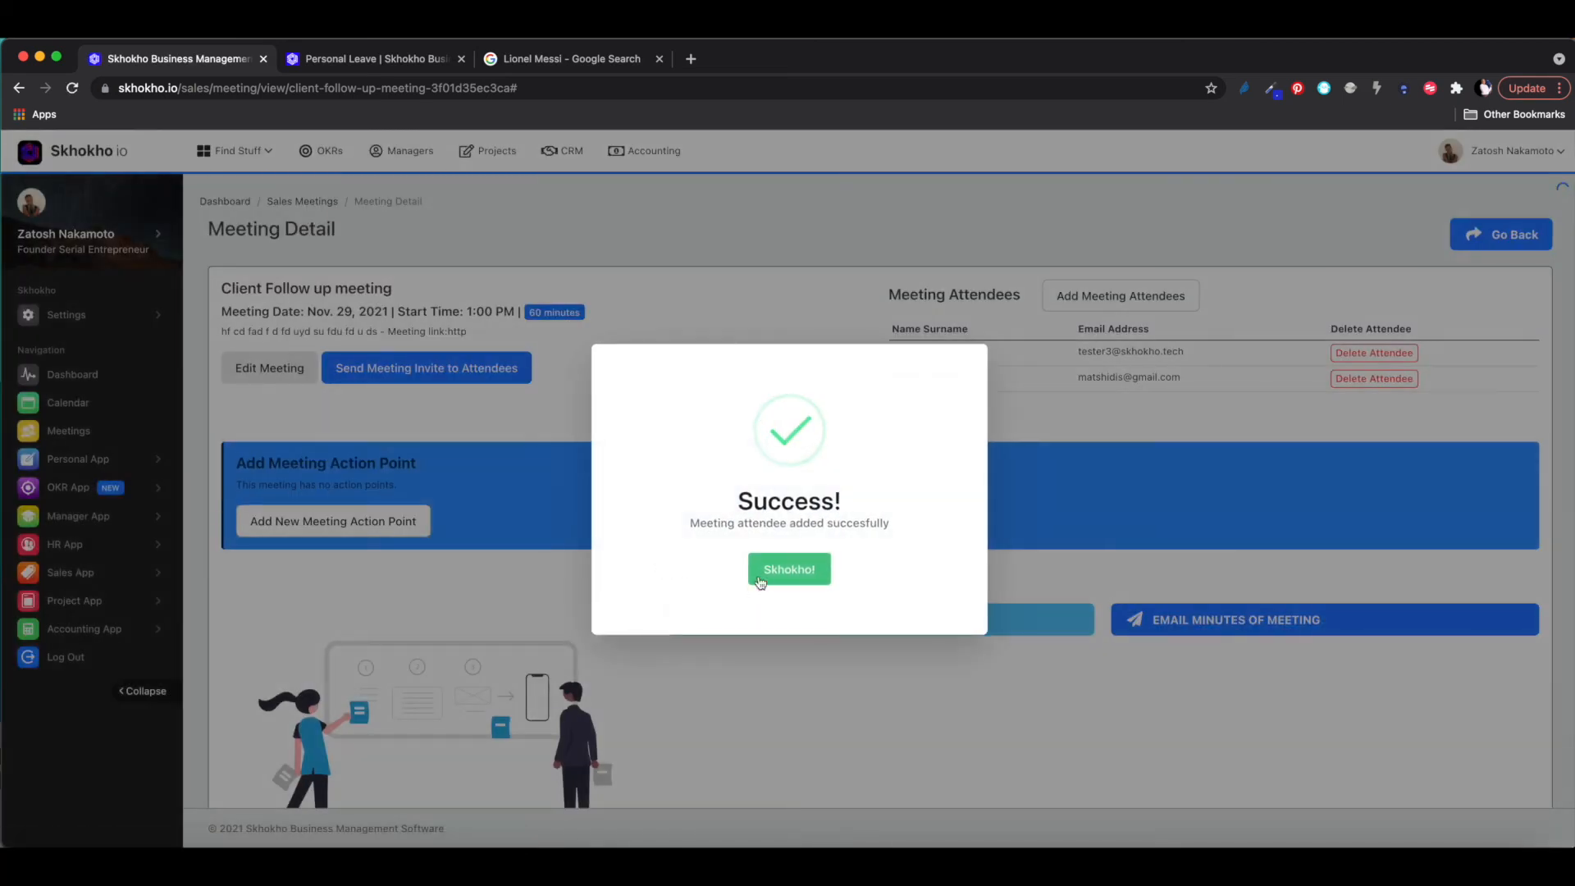
{"action": "left_click", "coordinate": [775, 575]}
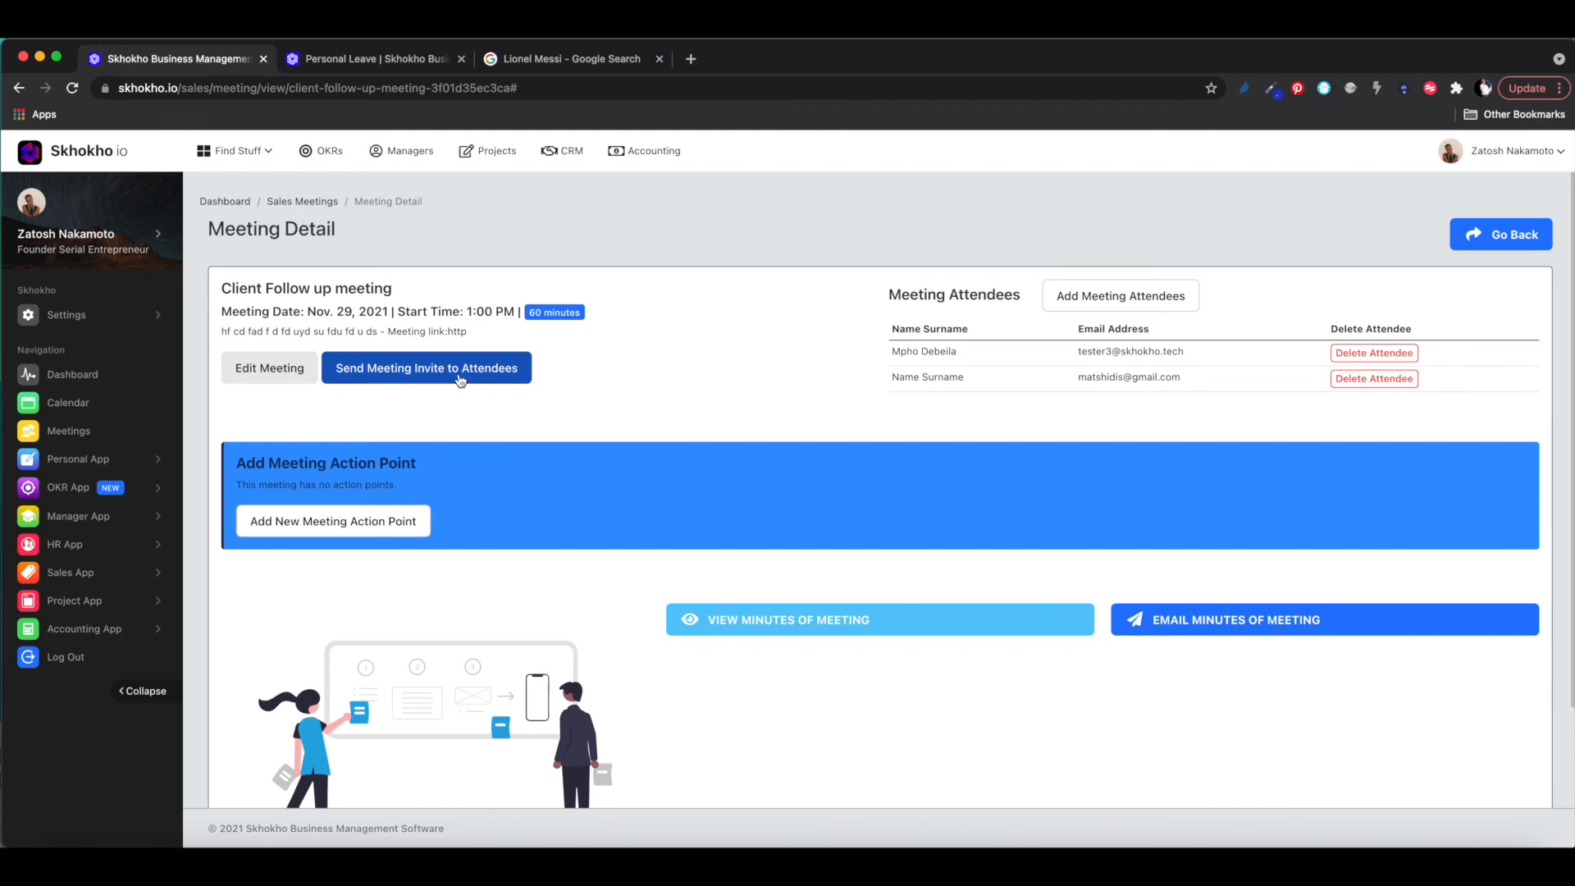
- Send the meeting invites to both attendees using the selected timezone
{"action": "left_click", "coordinate": [435, 371]}
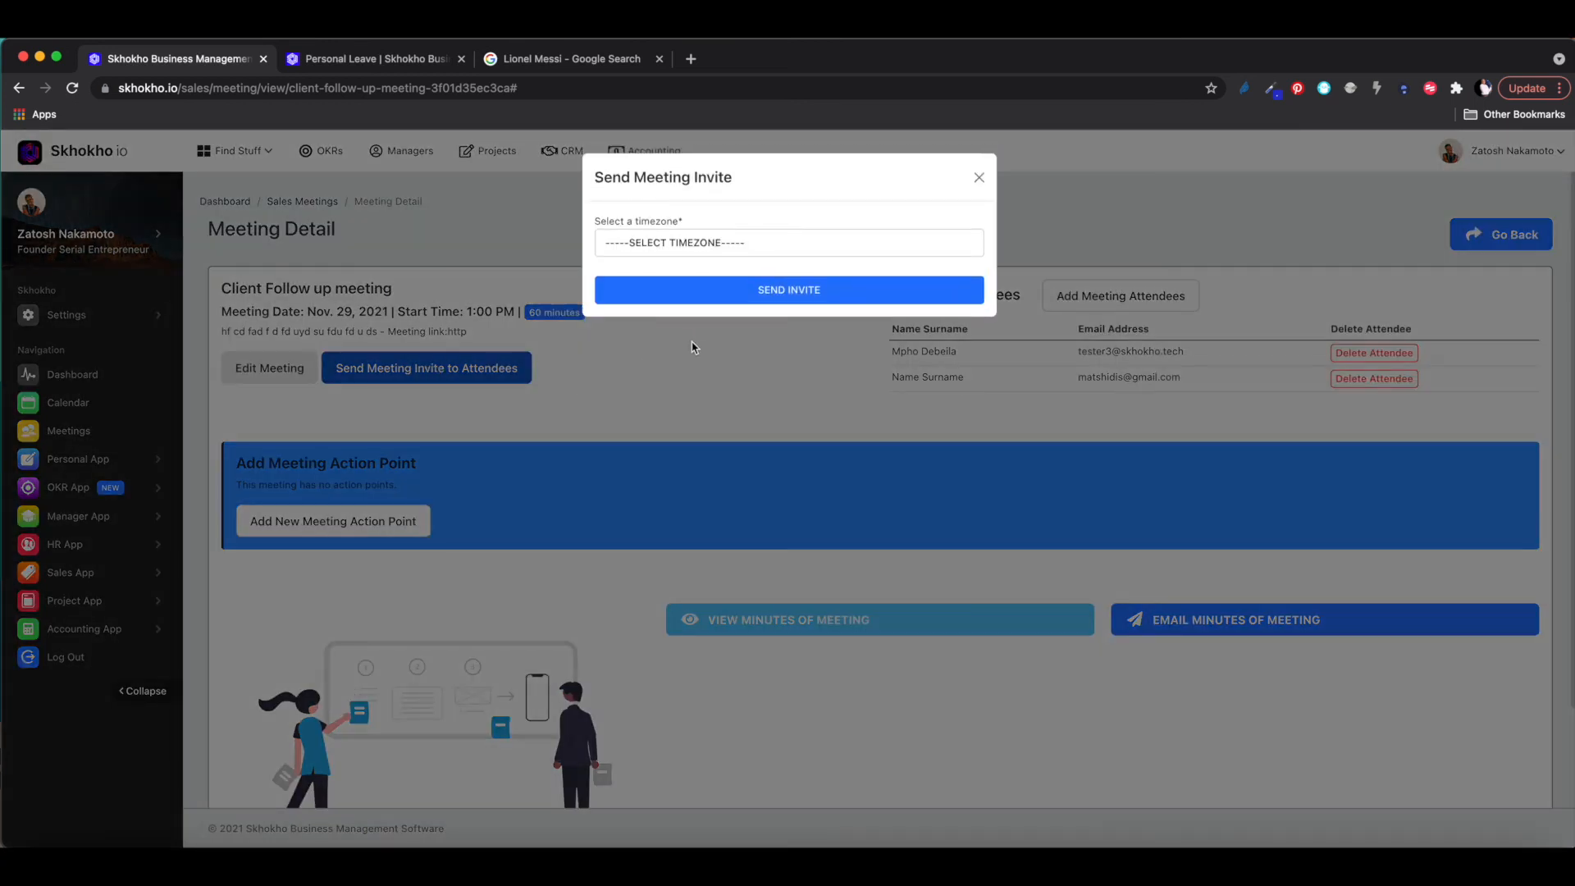
{"action": "left_click", "coordinate": [661, 246]}
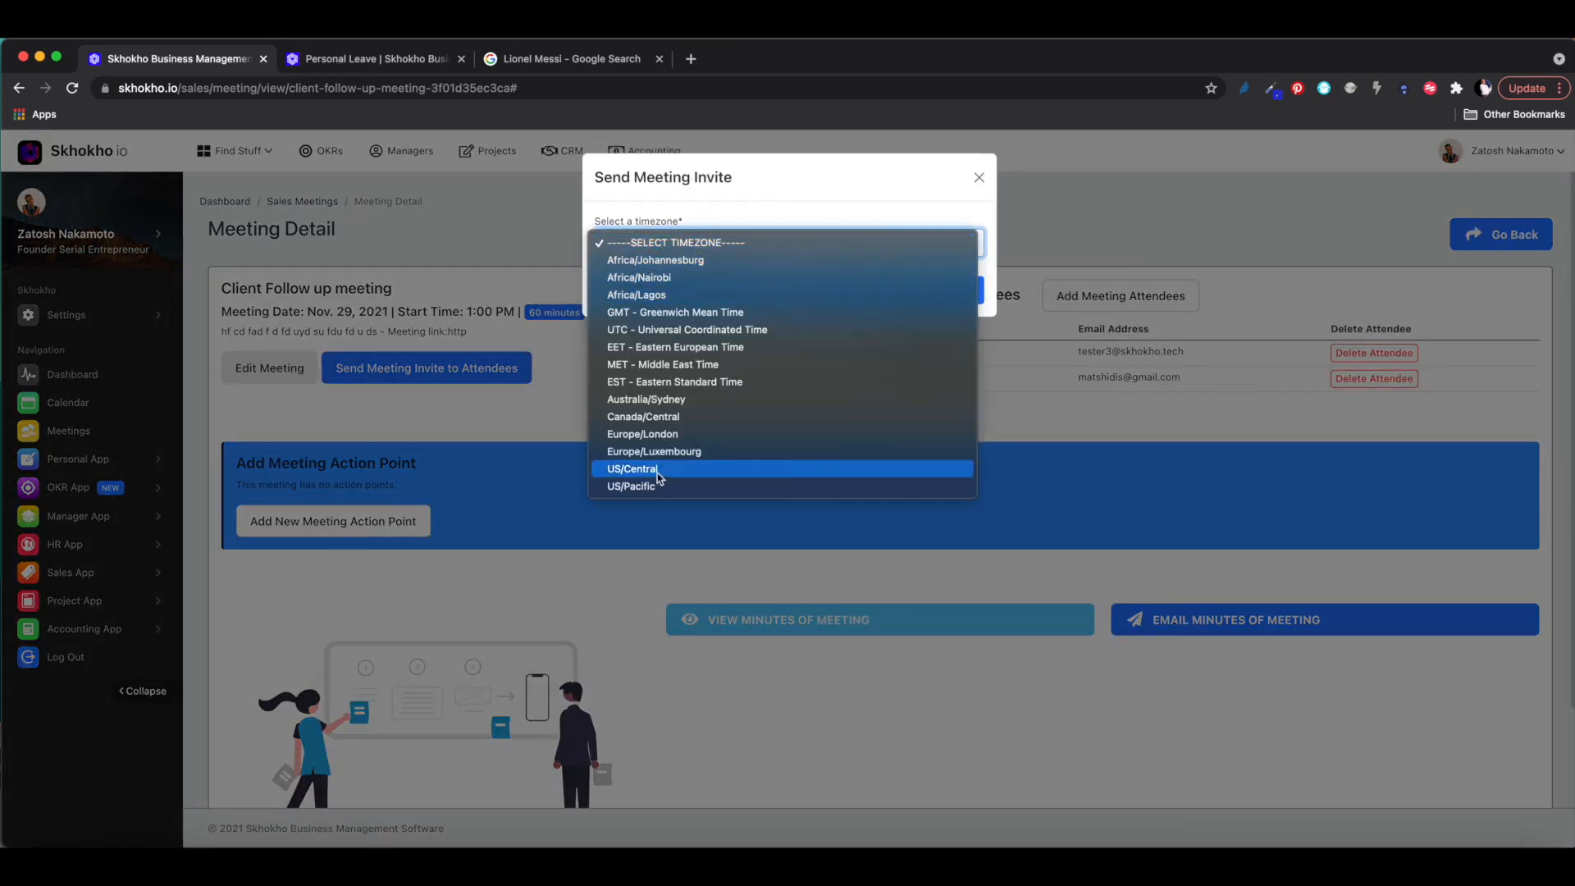
{"action": "left_click", "coordinate": [648, 260]}
{"action": "left_click", "coordinate": [679, 289]}
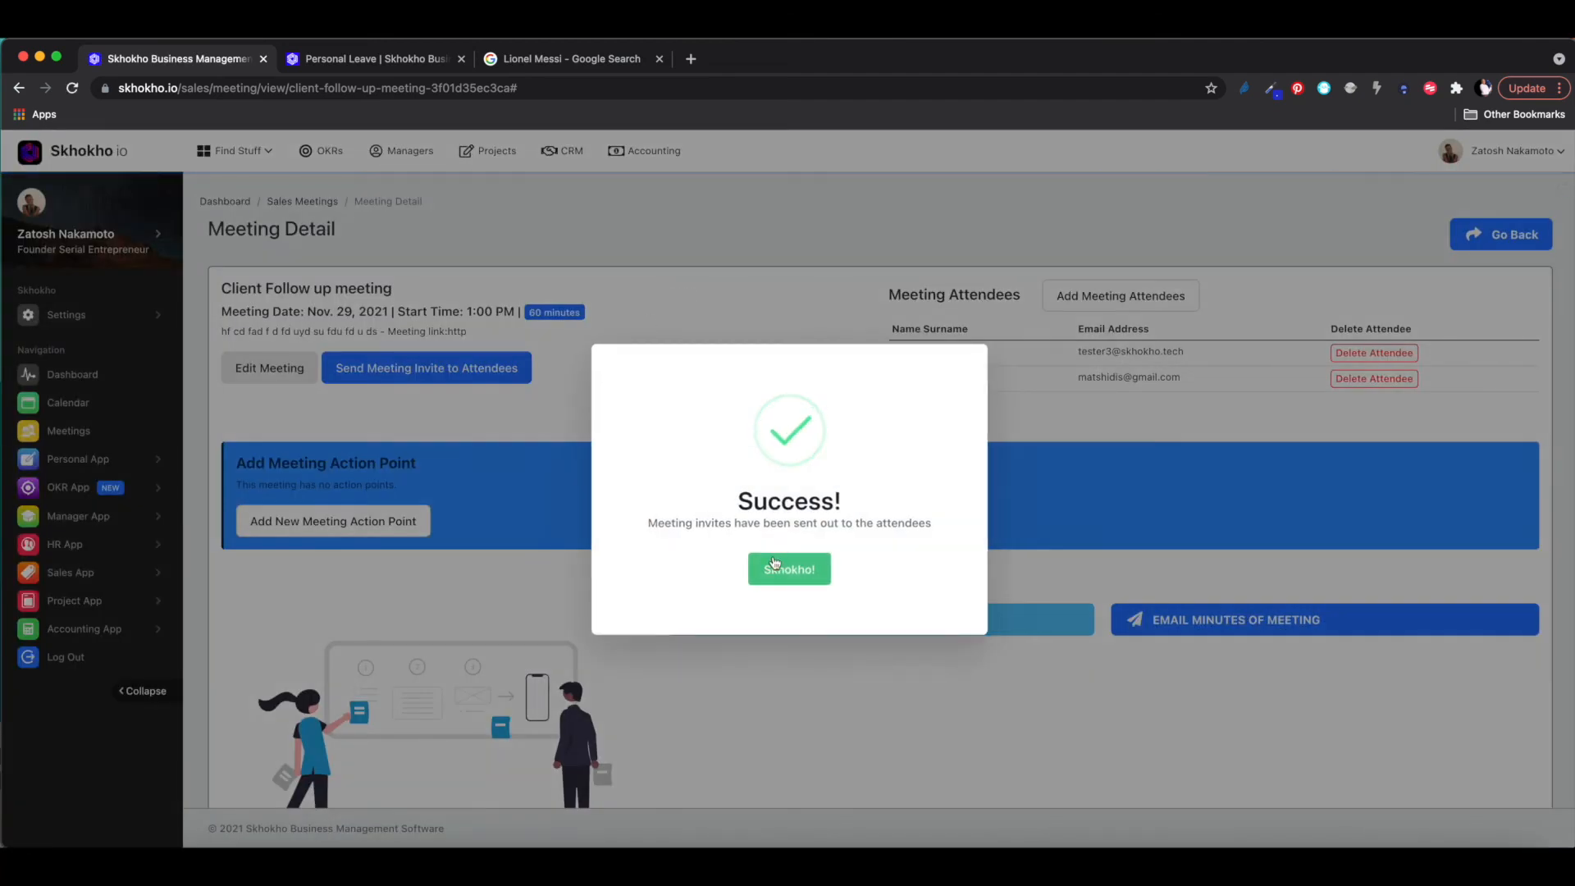
{"action": "left_click", "coordinate": [778, 569]}
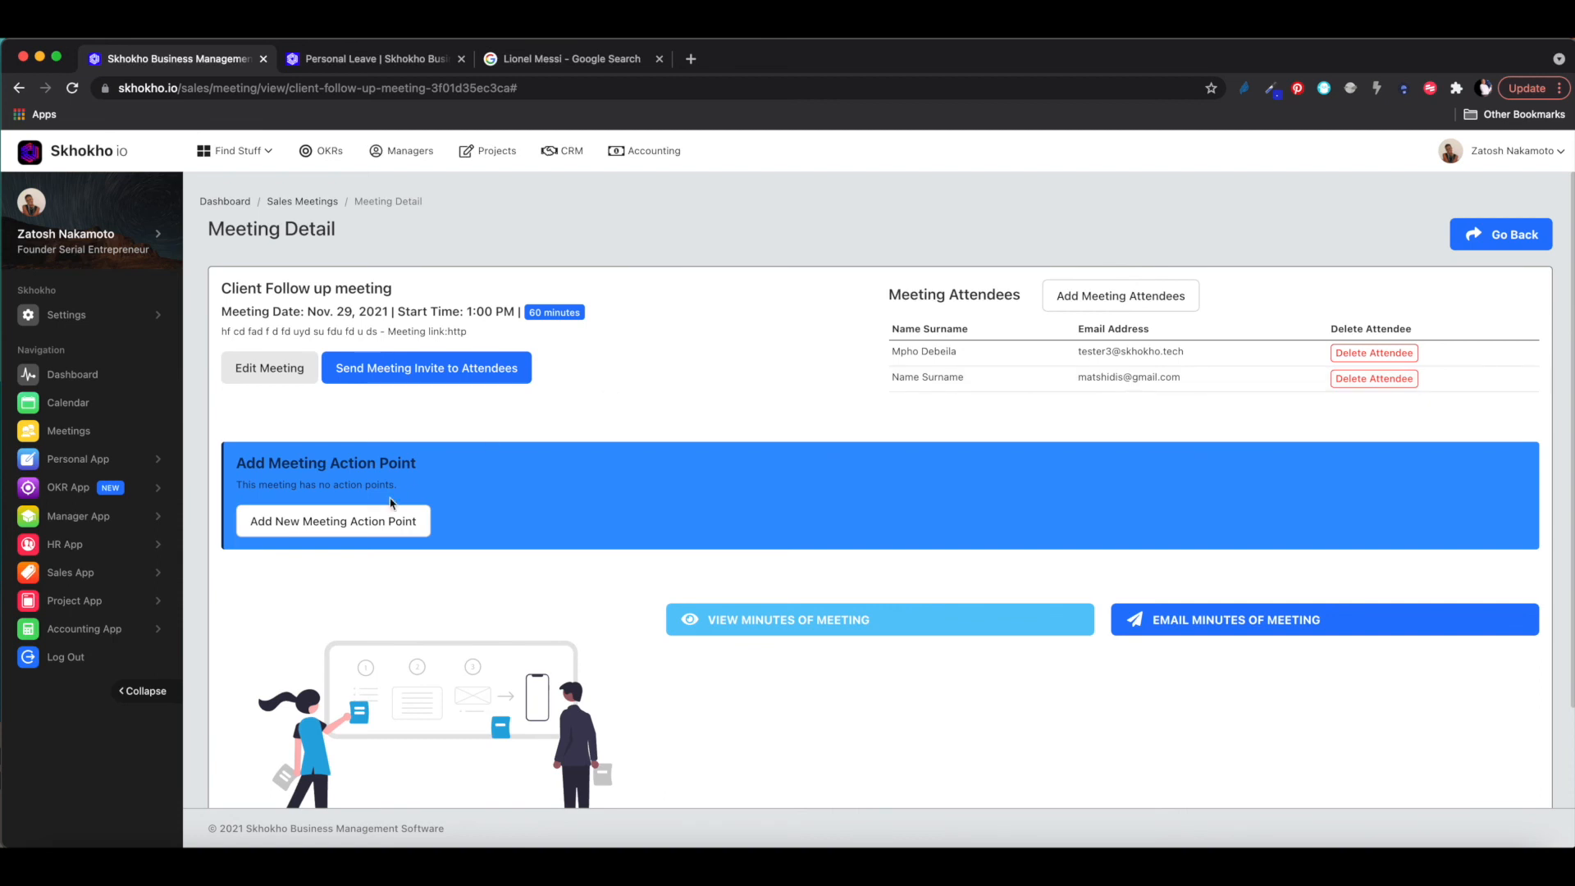
- Cancel the action point form, try View Minutes of Meeting, then show all desktops
{"action": "left_click", "coordinate": [324, 528]}
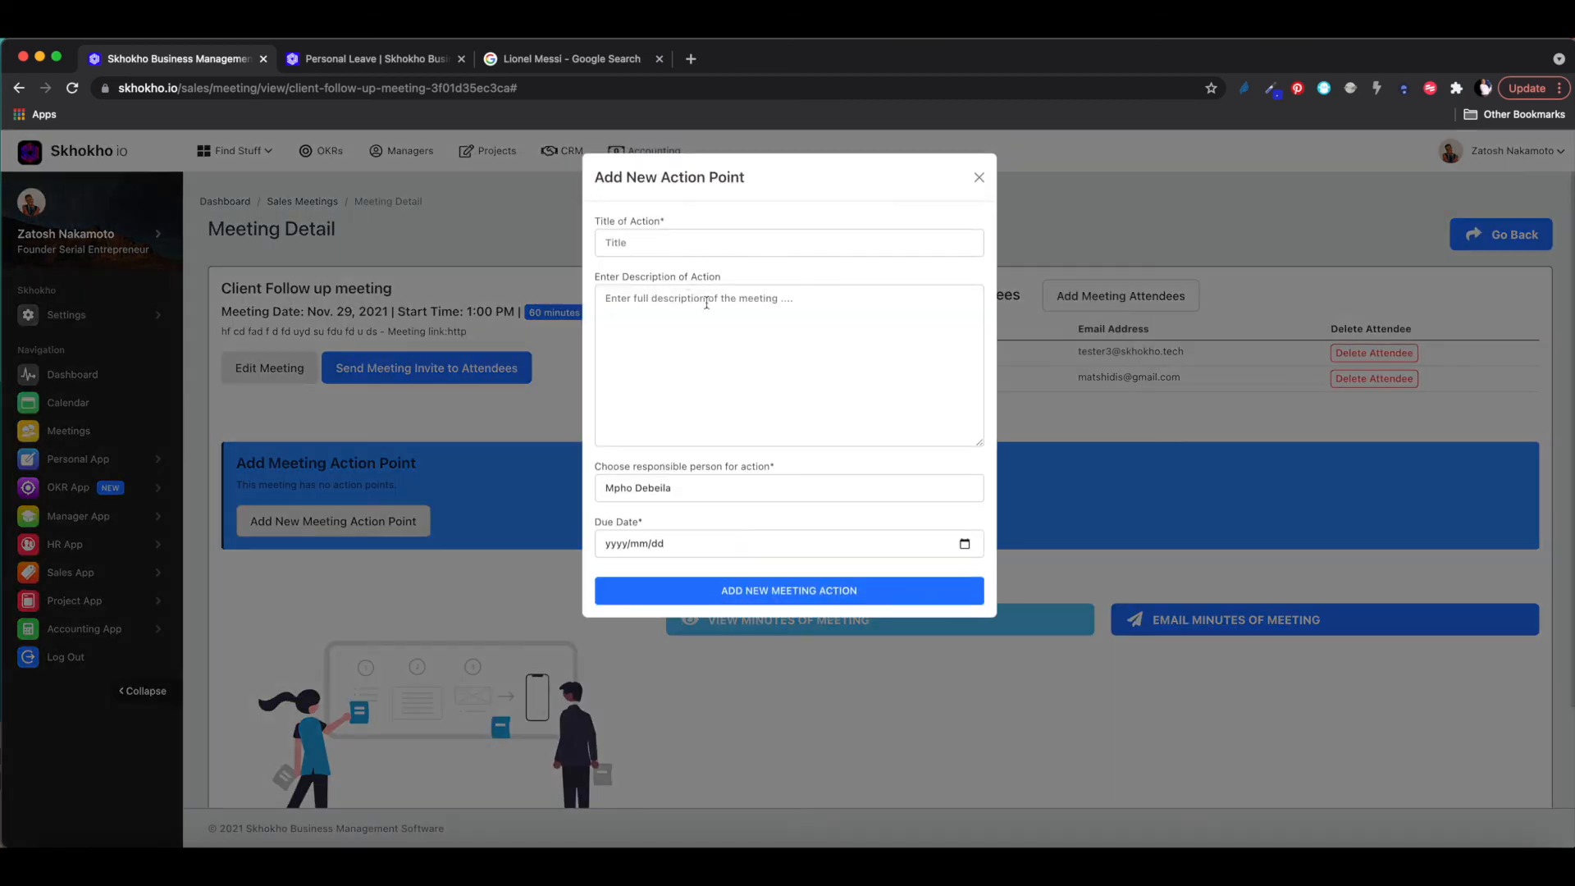
{"action": "left_click", "coordinate": [979, 177]}
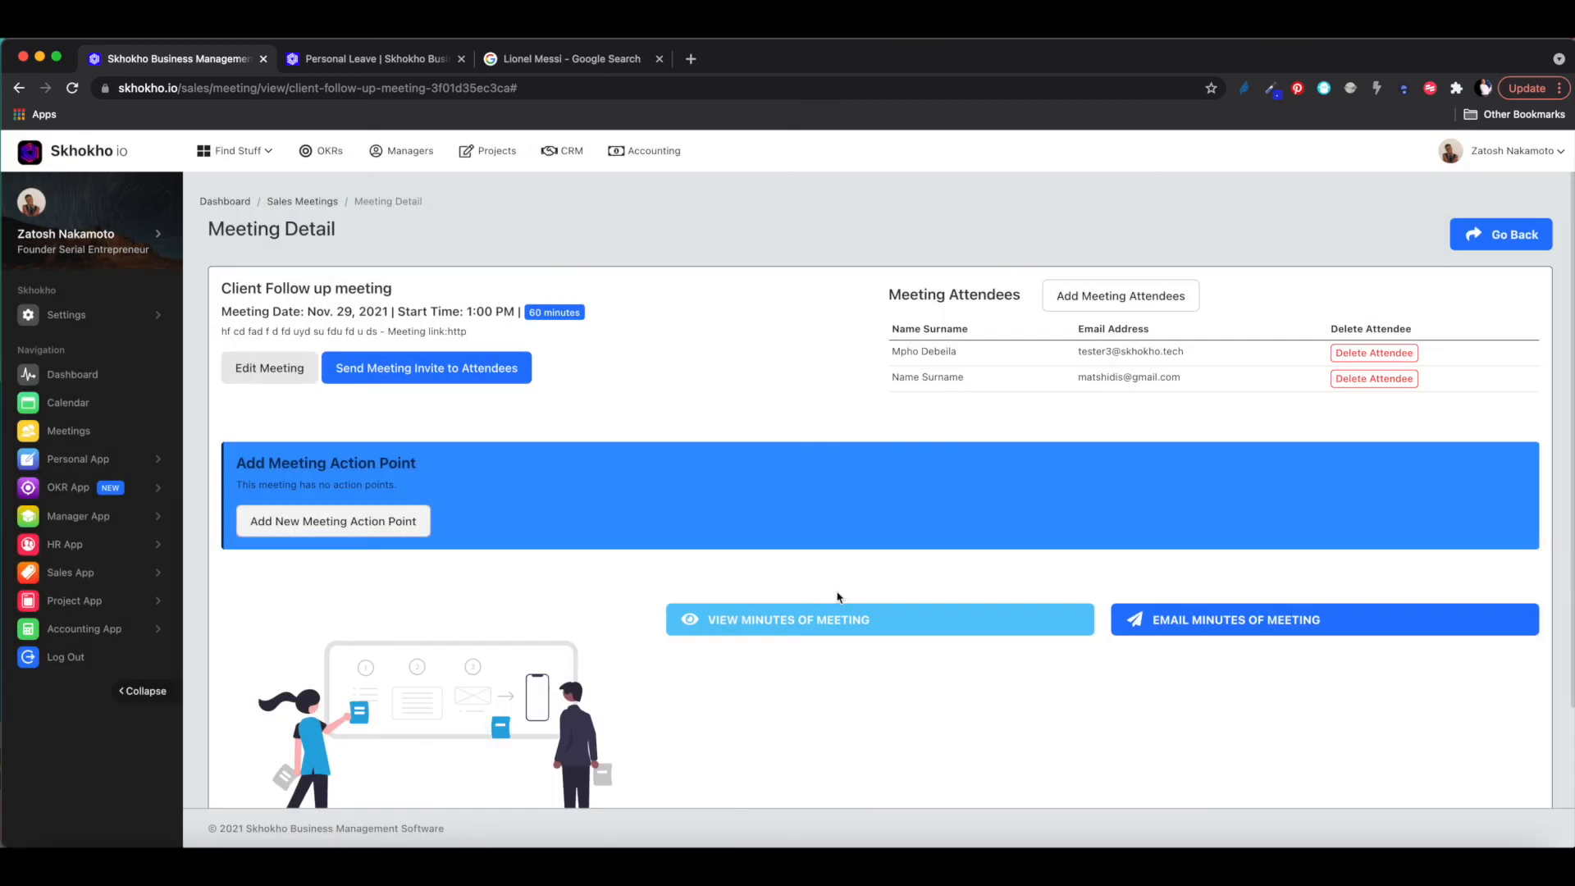
{"action": "left_click", "coordinate": [804, 623]}
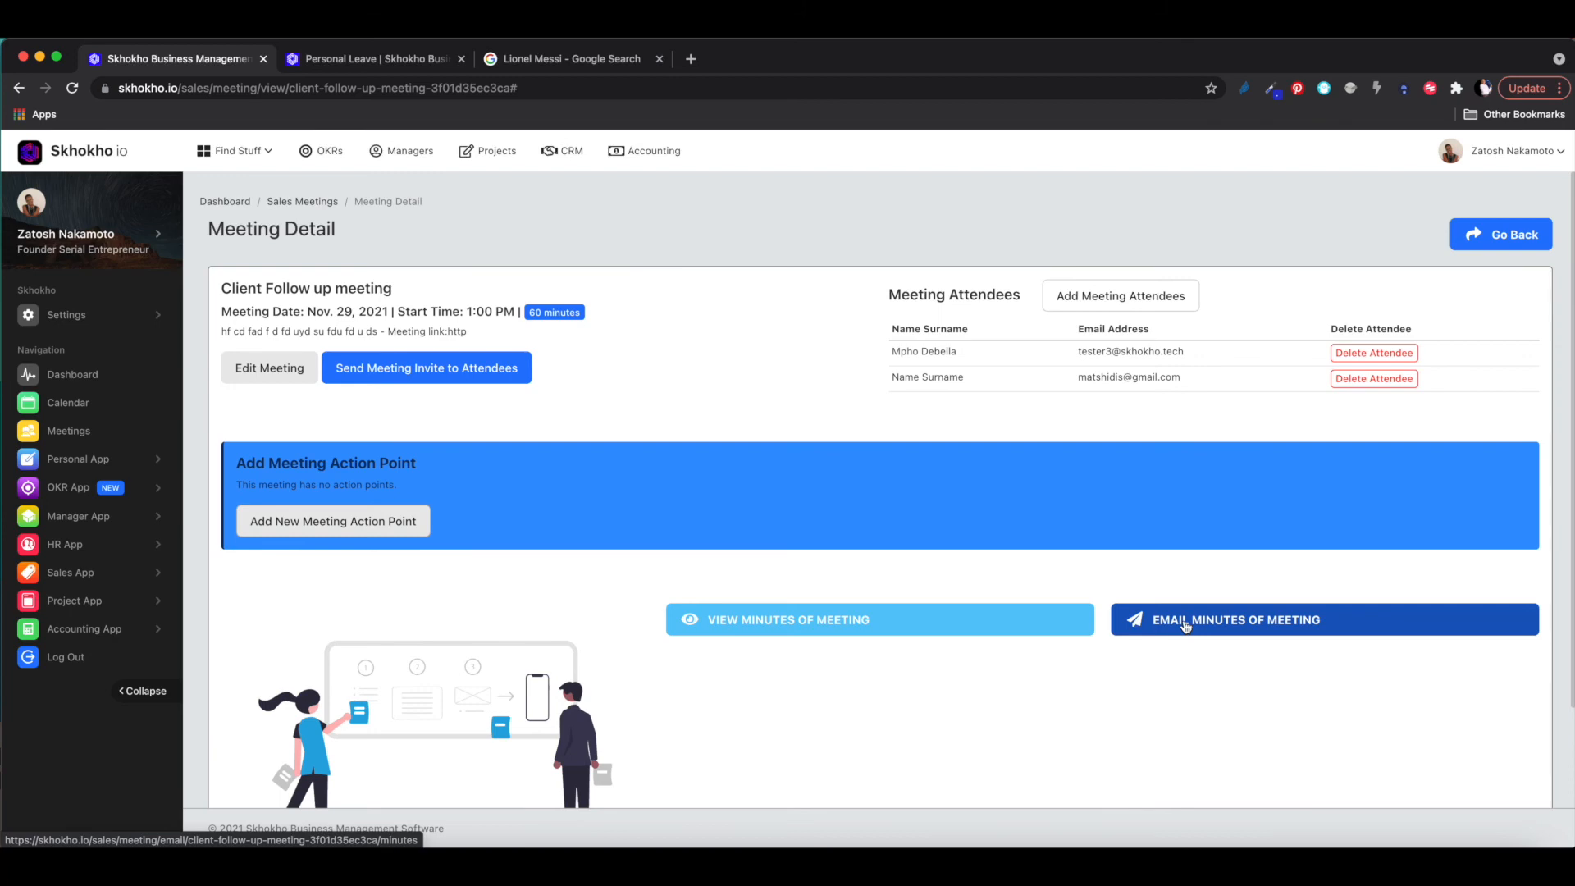
{"action": "key", "text": "ctrl+Up"}
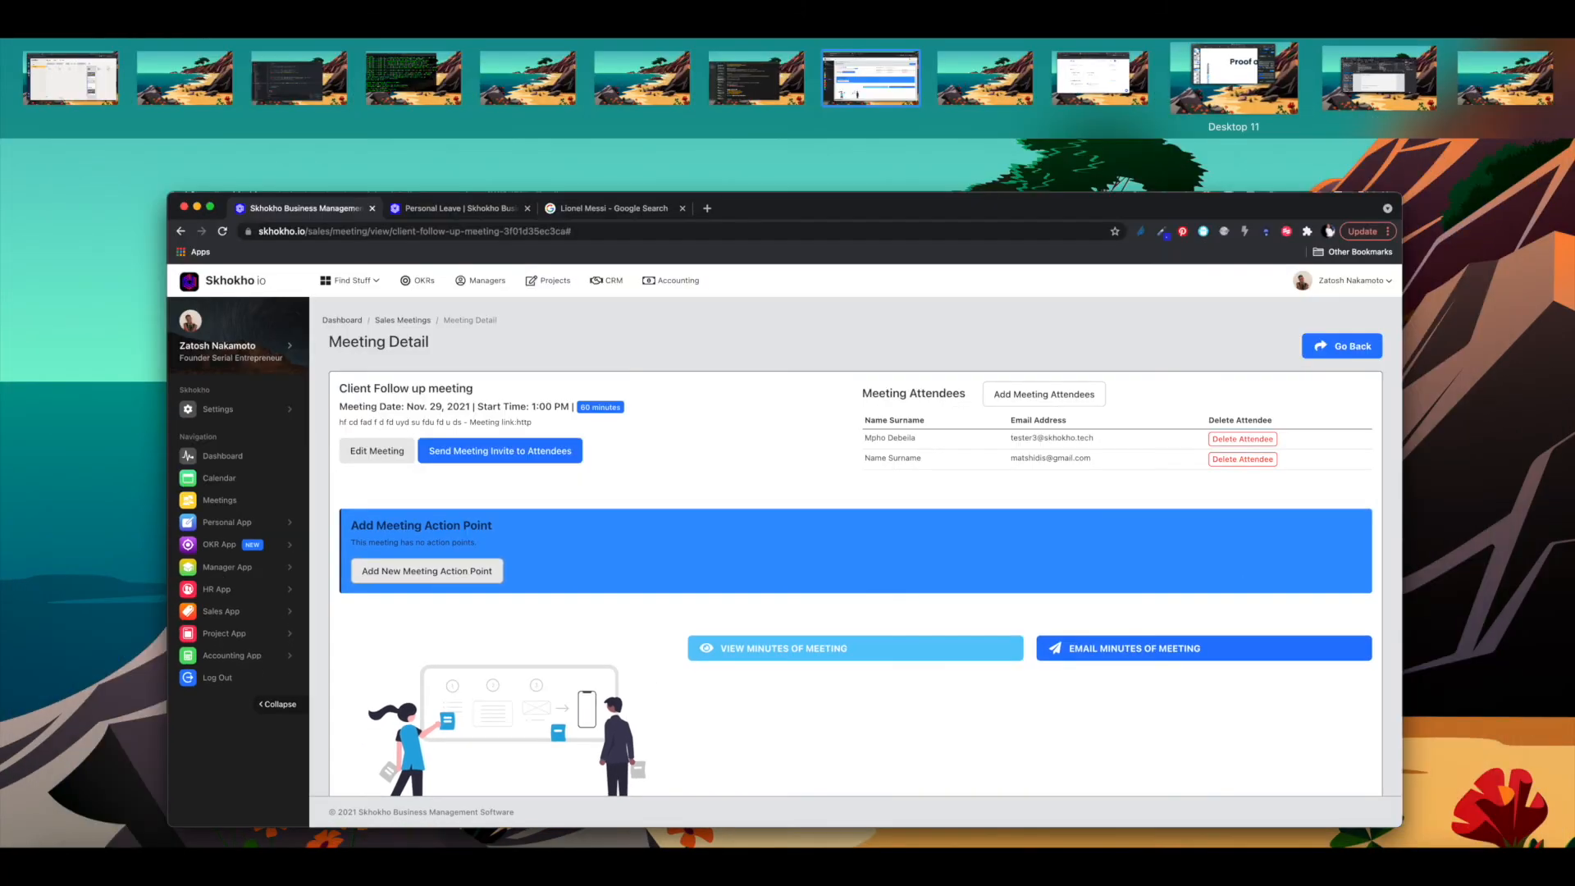
- In Thunderbird, open the tester3 Inbox and read the Payslip Ready email from Skhokho support
{"action": "left_click", "coordinate": [1336, 57]}
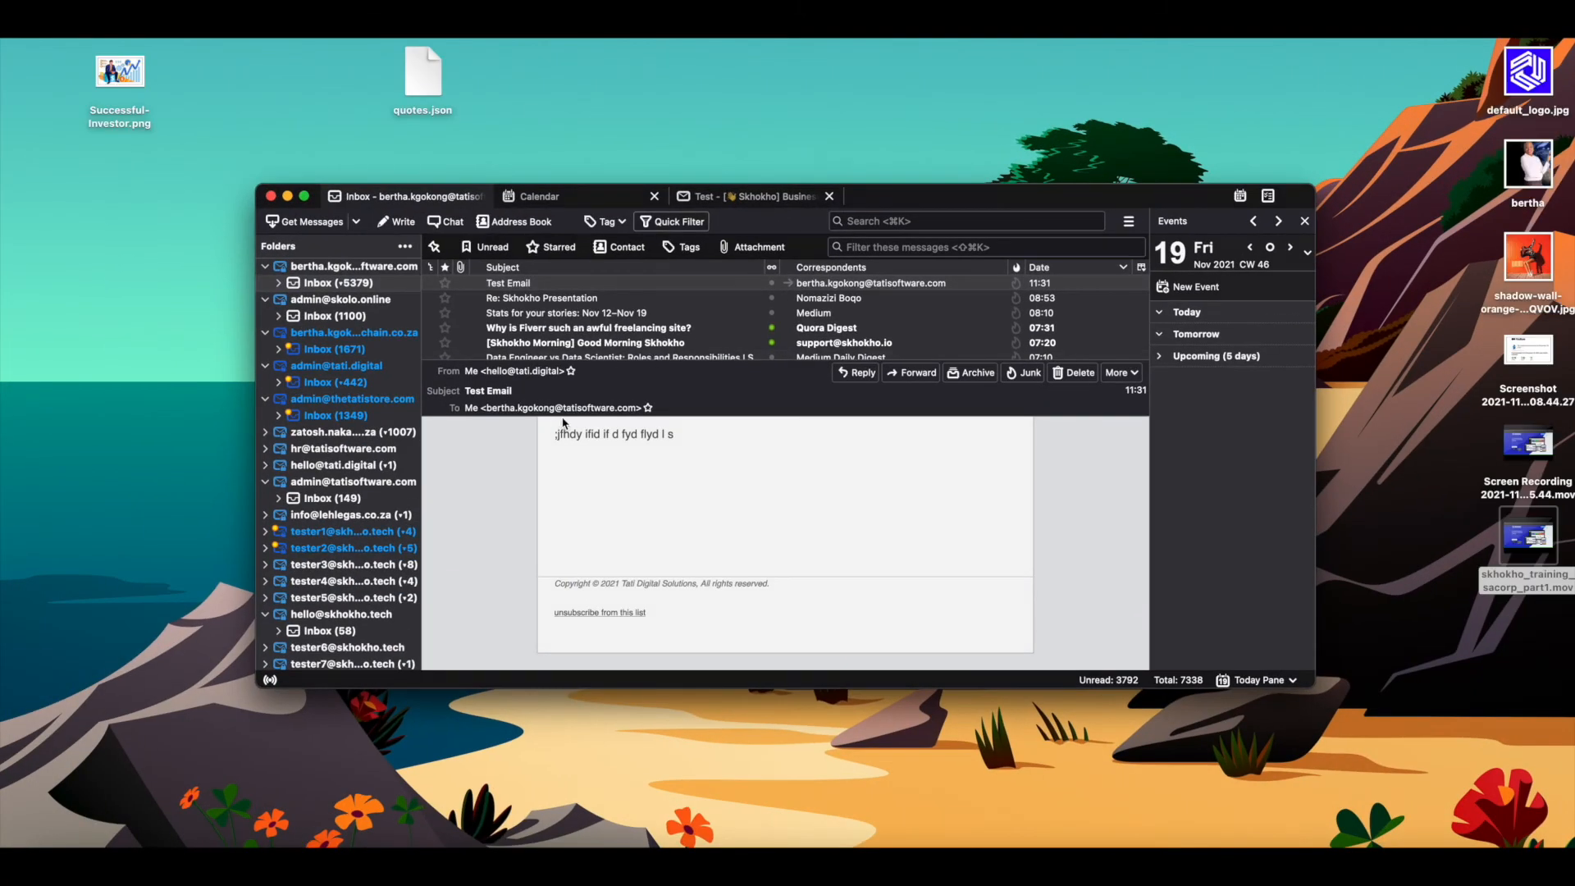
{"action": "scroll", "coordinate": [344, 540], "scroll_direction": "down", "scroll_amount": 1}
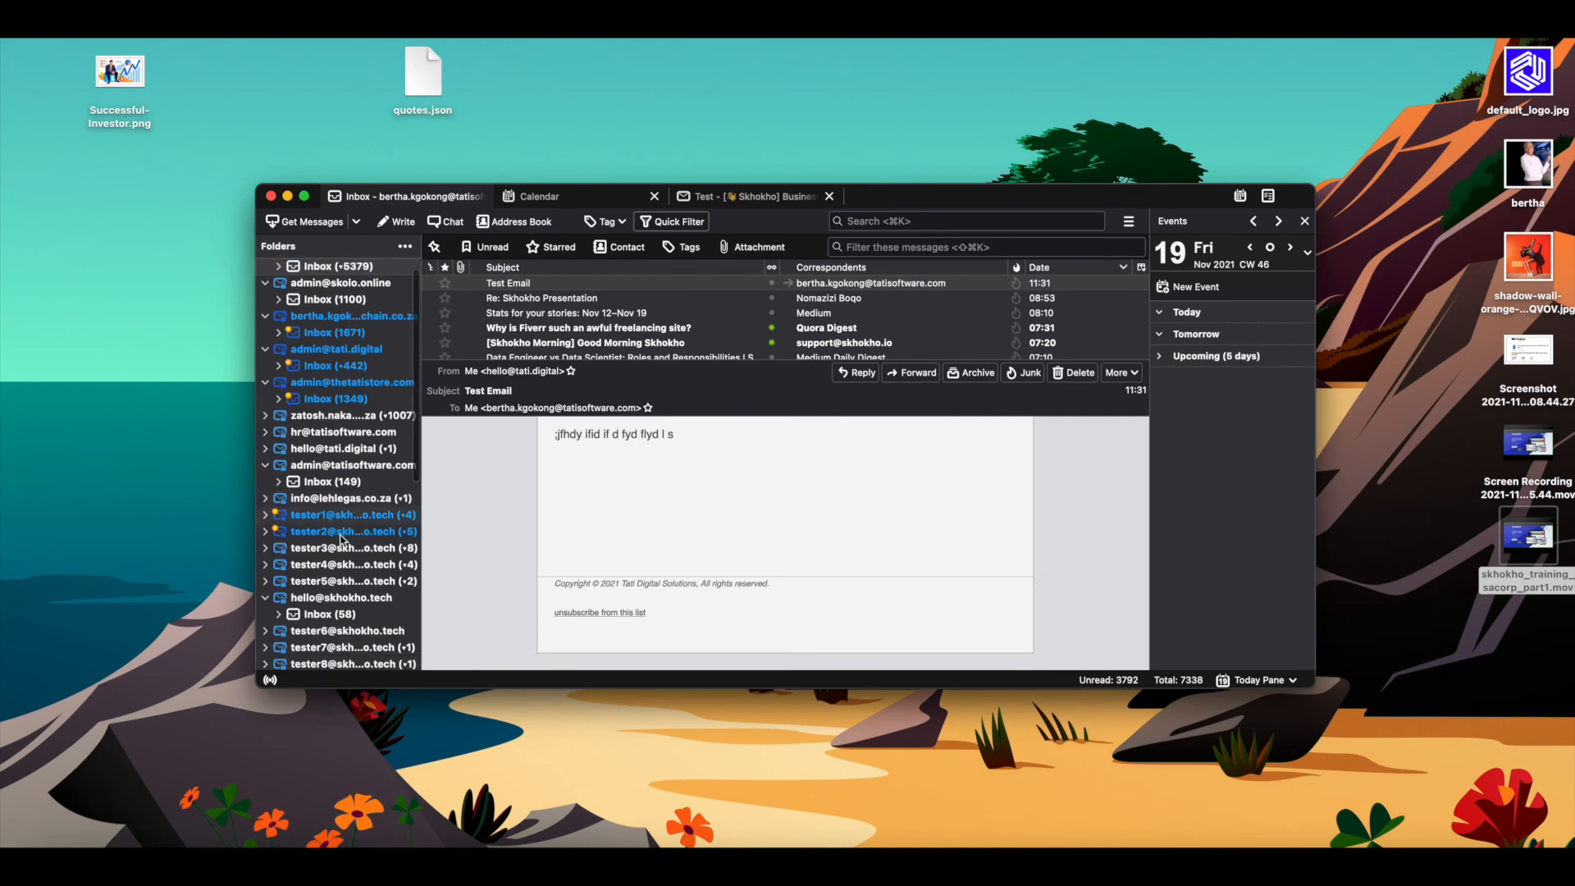
{"action": "left_click", "coordinate": [266, 549]}
{"action": "left_click", "coordinate": [326, 564]}
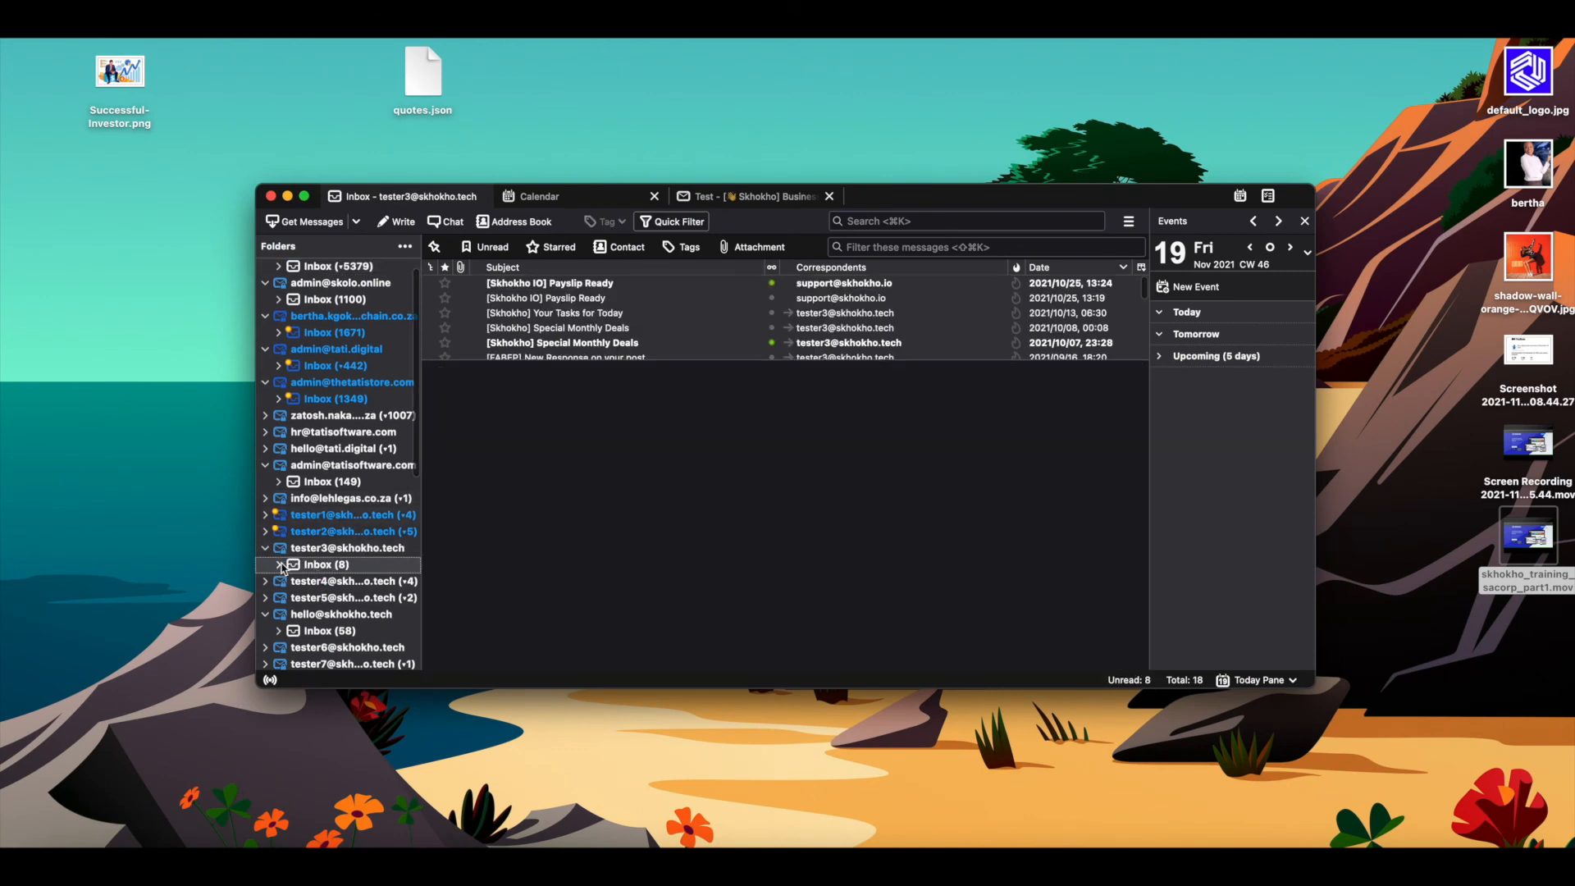
{"action": "left_click", "coordinate": [512, 287]}
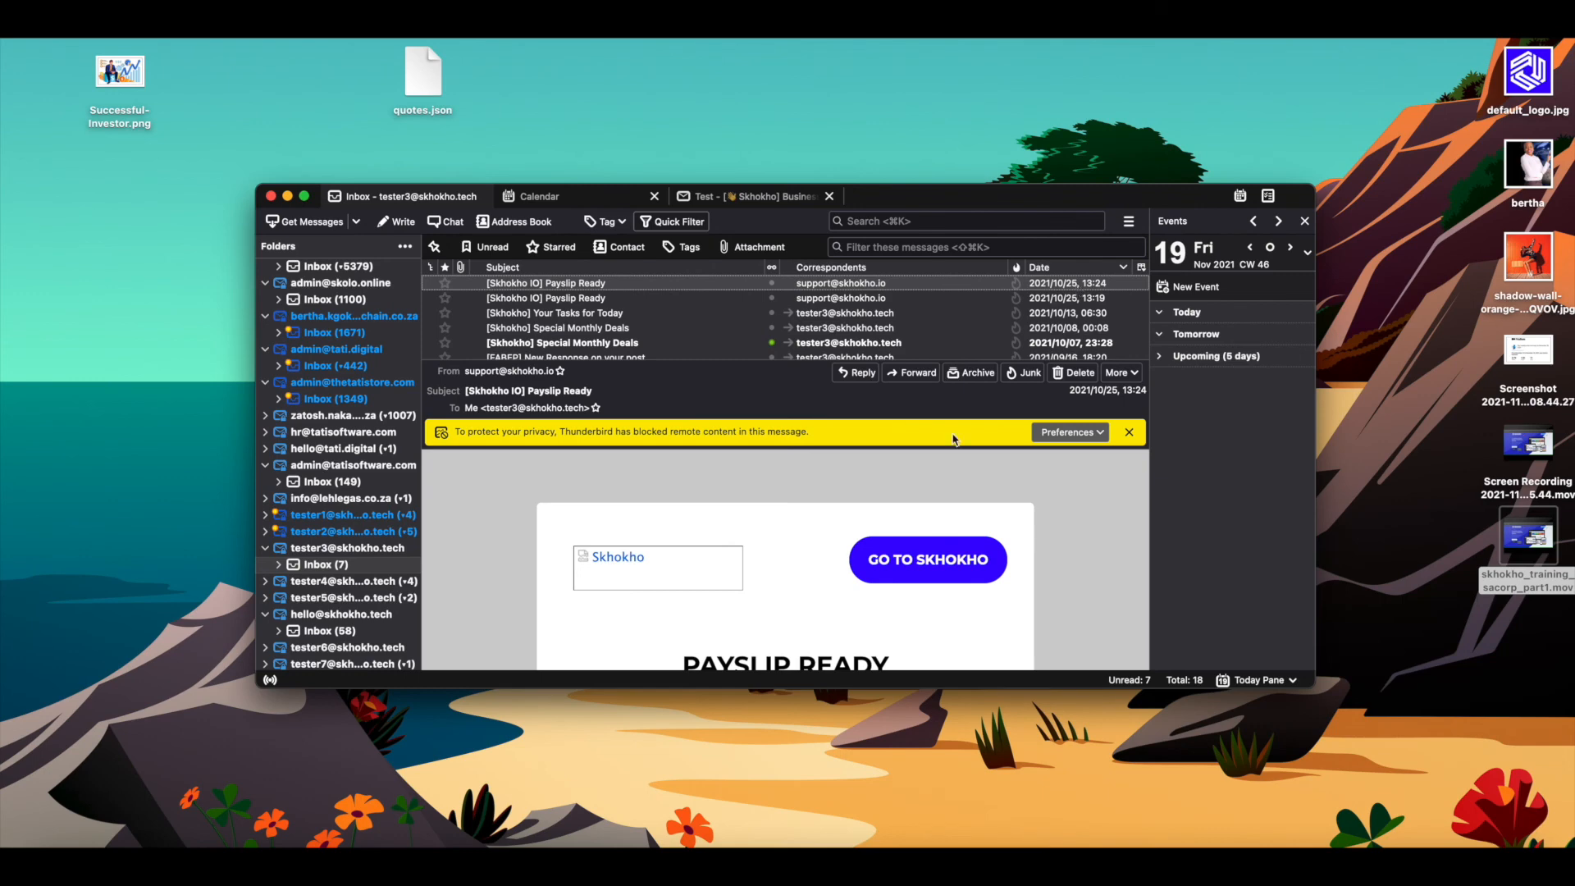
{"action": "scroll", "coordinate": [807, 591], "scroll_direction": "down", "scroll_amount": 5}
{"action": "scroll", "coordinate": [806, 591], "scroll_direction": "down", "scroll_amount": 5}
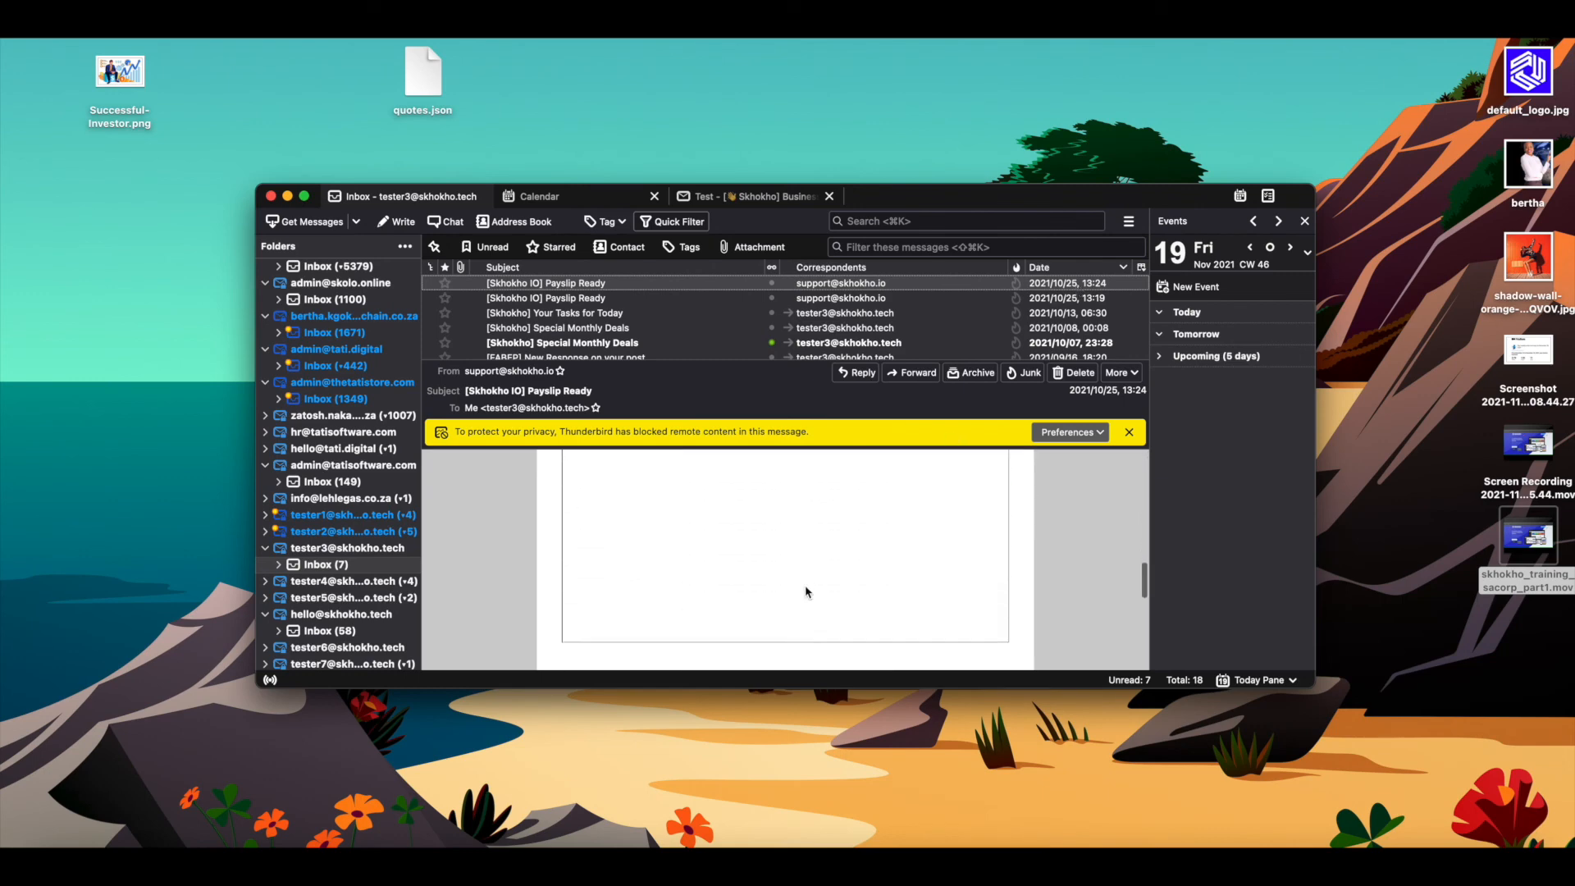
{"action": "scroll", "coordinate": [807, 591], "scroll_direction": "up", "scroll_amount": 2}
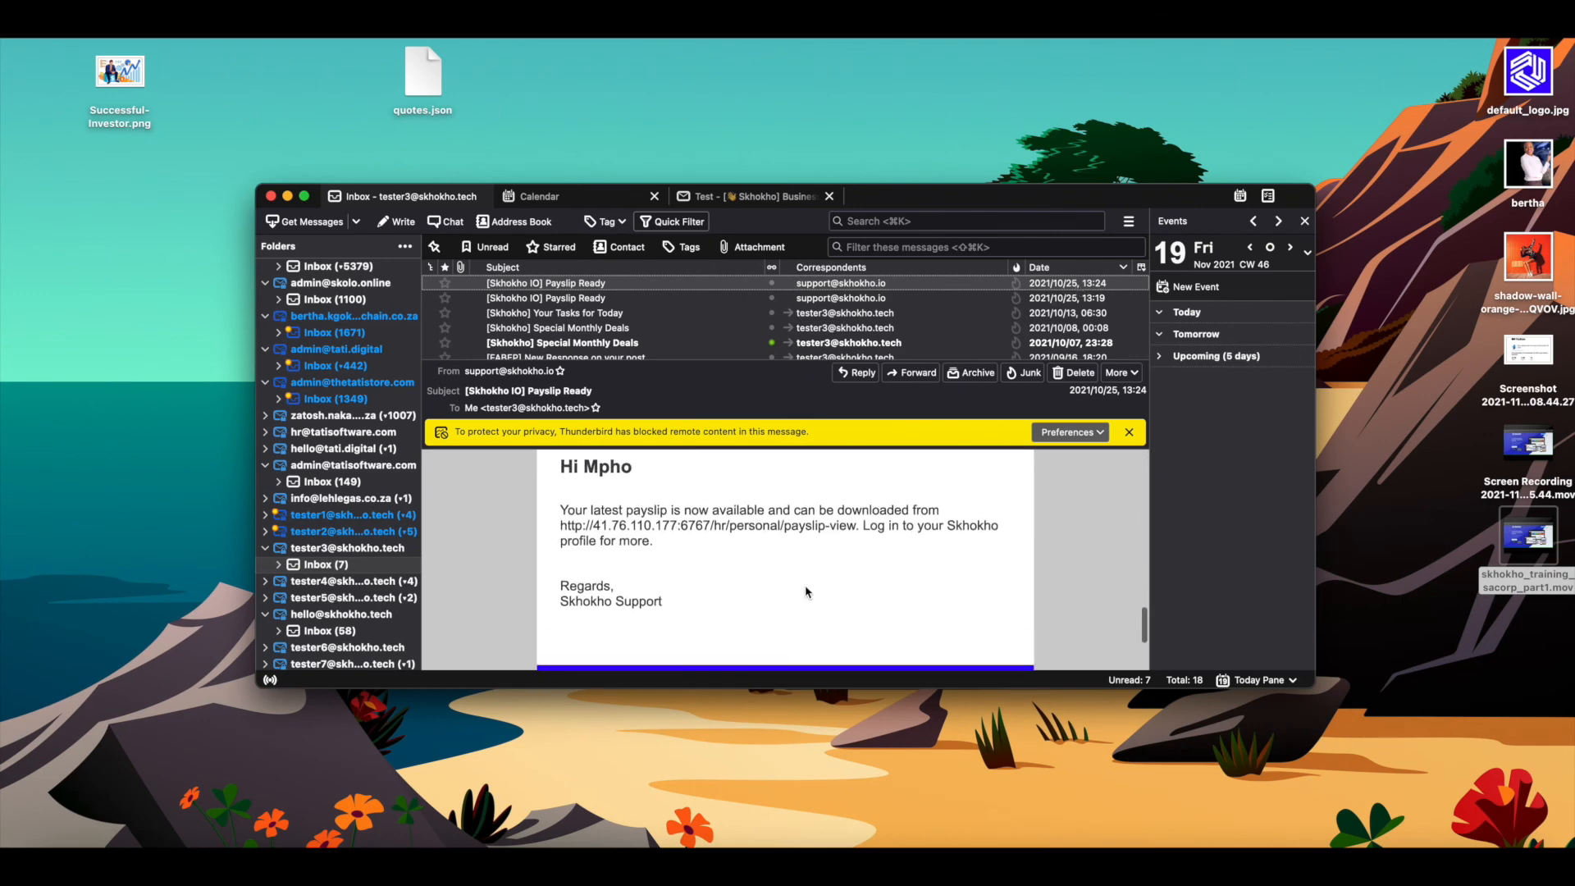
{"action": "scroll", "coordinate": [807, 590], "scroll_direction": "down", "scroll_amount": 3}
{"action": "scroll", "coordinate": [807, 590], "scroll_direction": "up", "scroll_amount": 10}
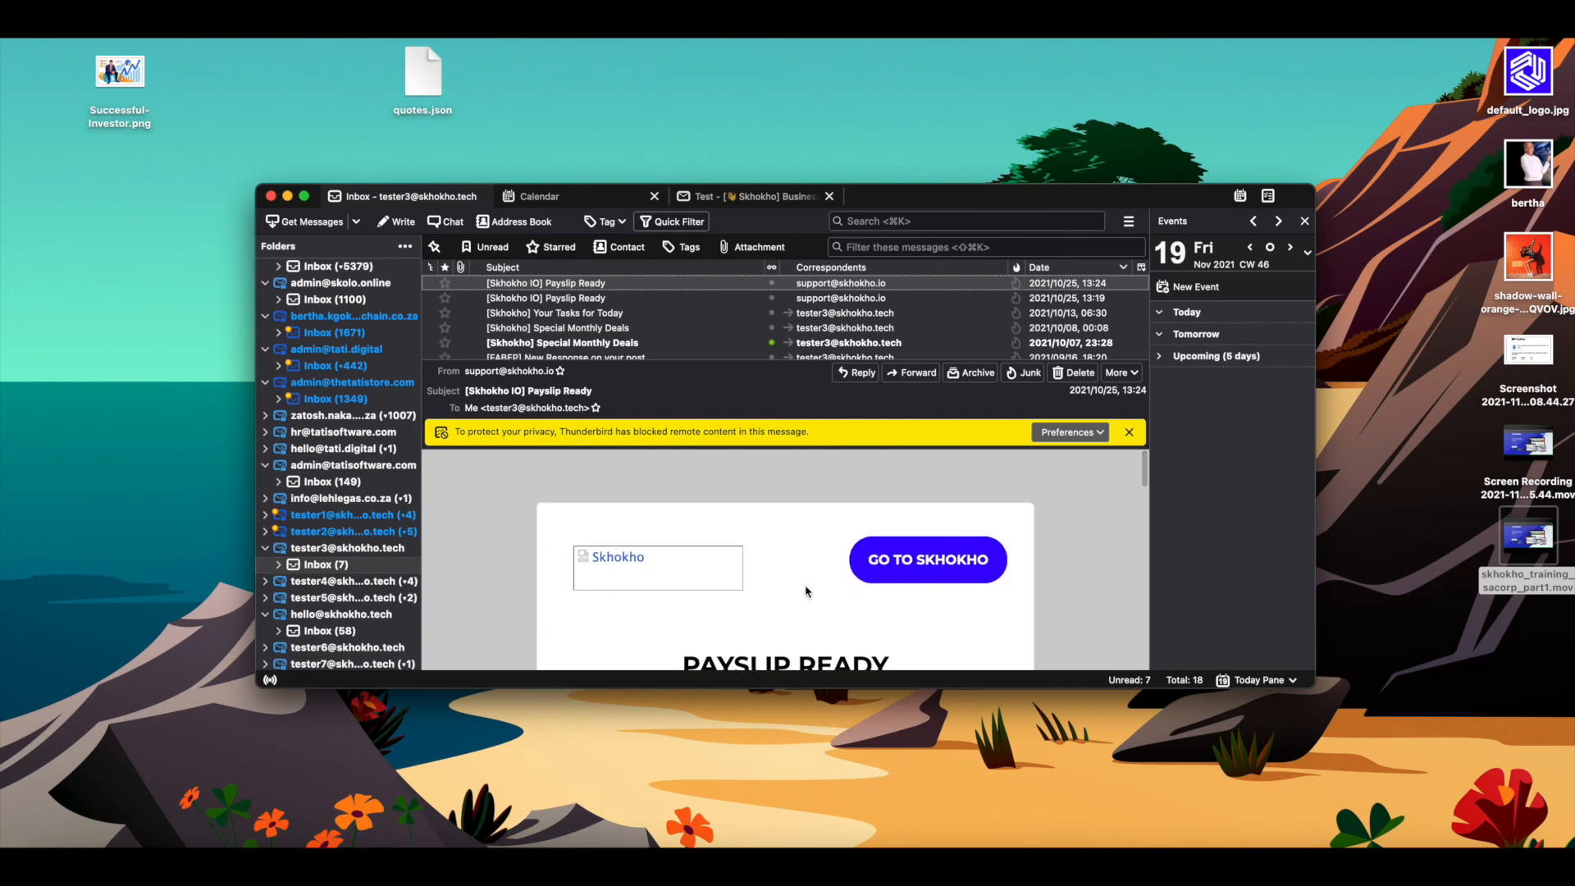
- Enlarge the mail window and return to the Chrome desktop with the Skhokho meeting page
{"action": "left_click_drag", "start_coordinate": [1314, 686], "coordinate": [1422, 798]}
{"action": "key", "text": "ctrl+Up"}
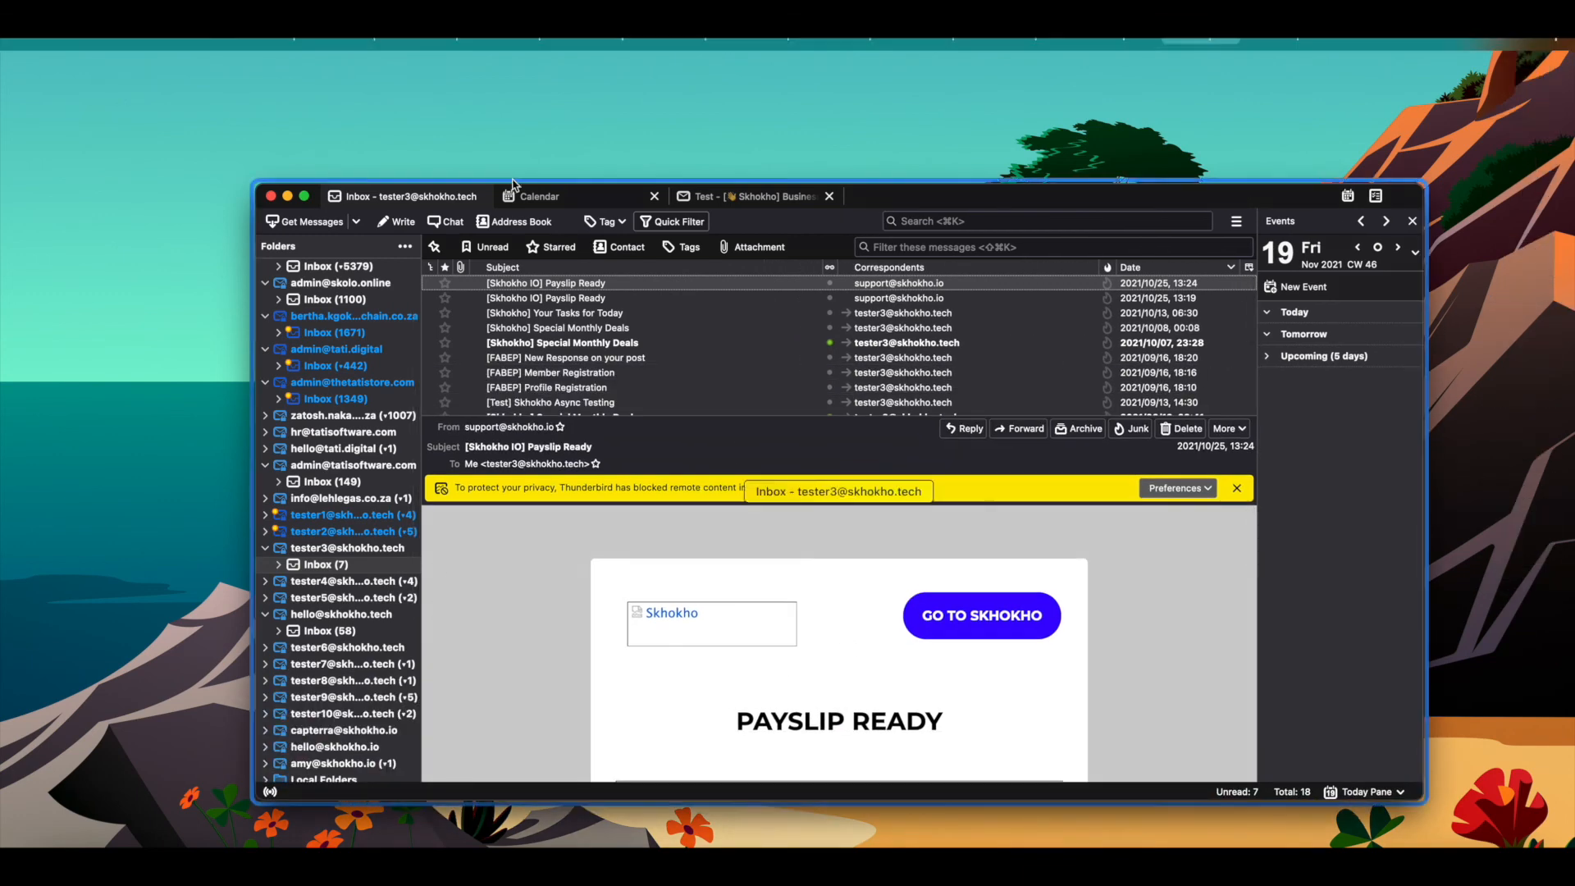
{"action": "left_click", "coordinate": [1034, 90]}
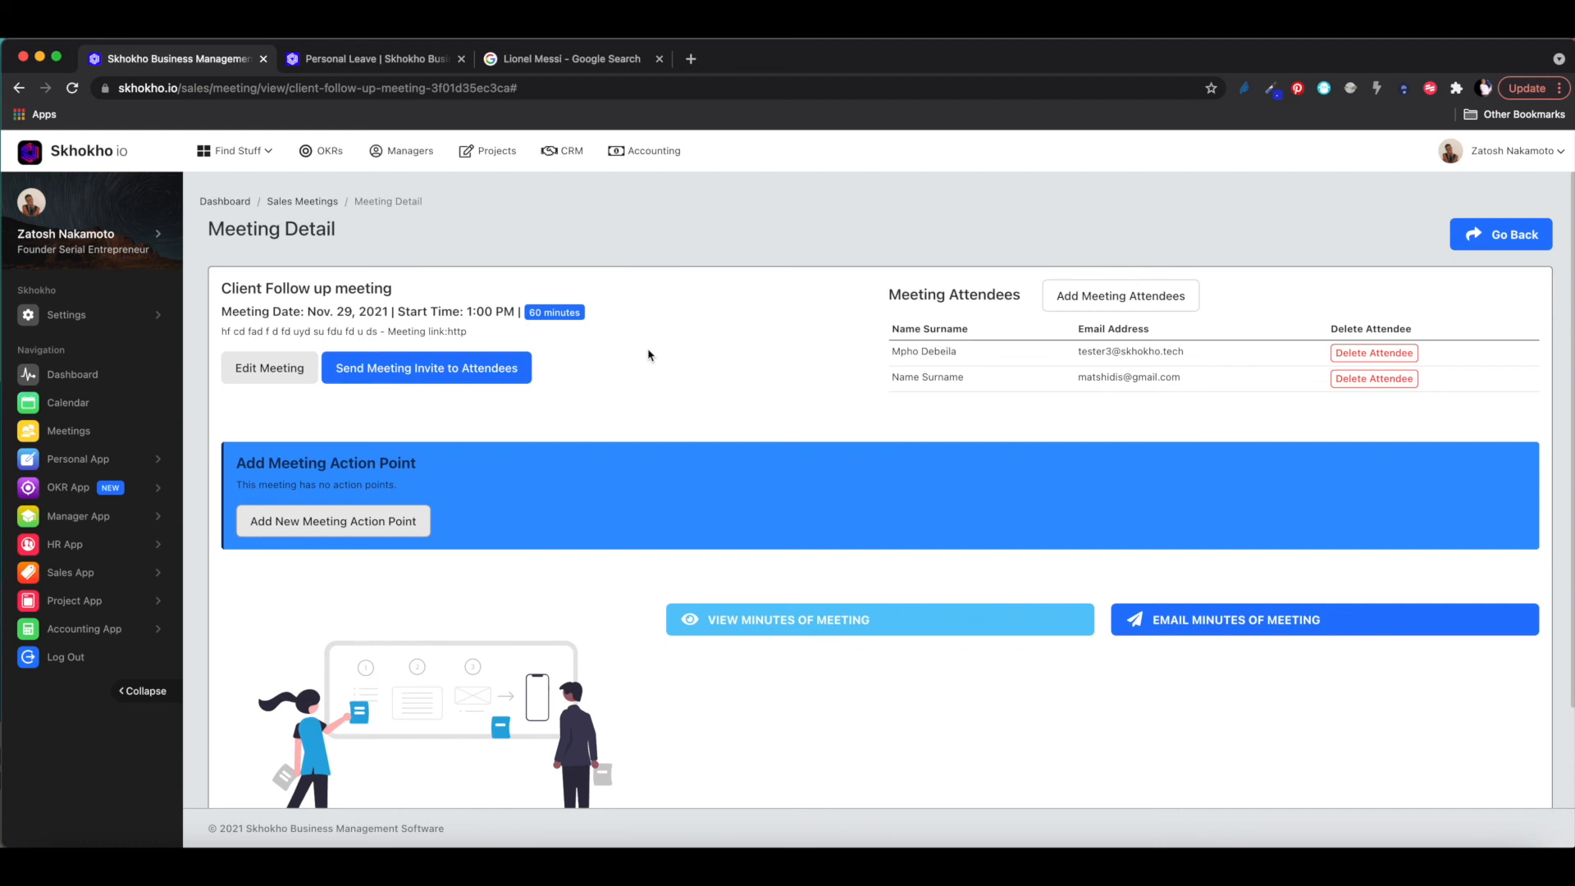
{"action": "scroll", "coordinate": [585, 386], "scroll_direction": "down", "scroll_amount": 2}
{"action": "scroll", "coordinate": [583, 390], "scroll_direction": "up", "scroll_amount": 2}
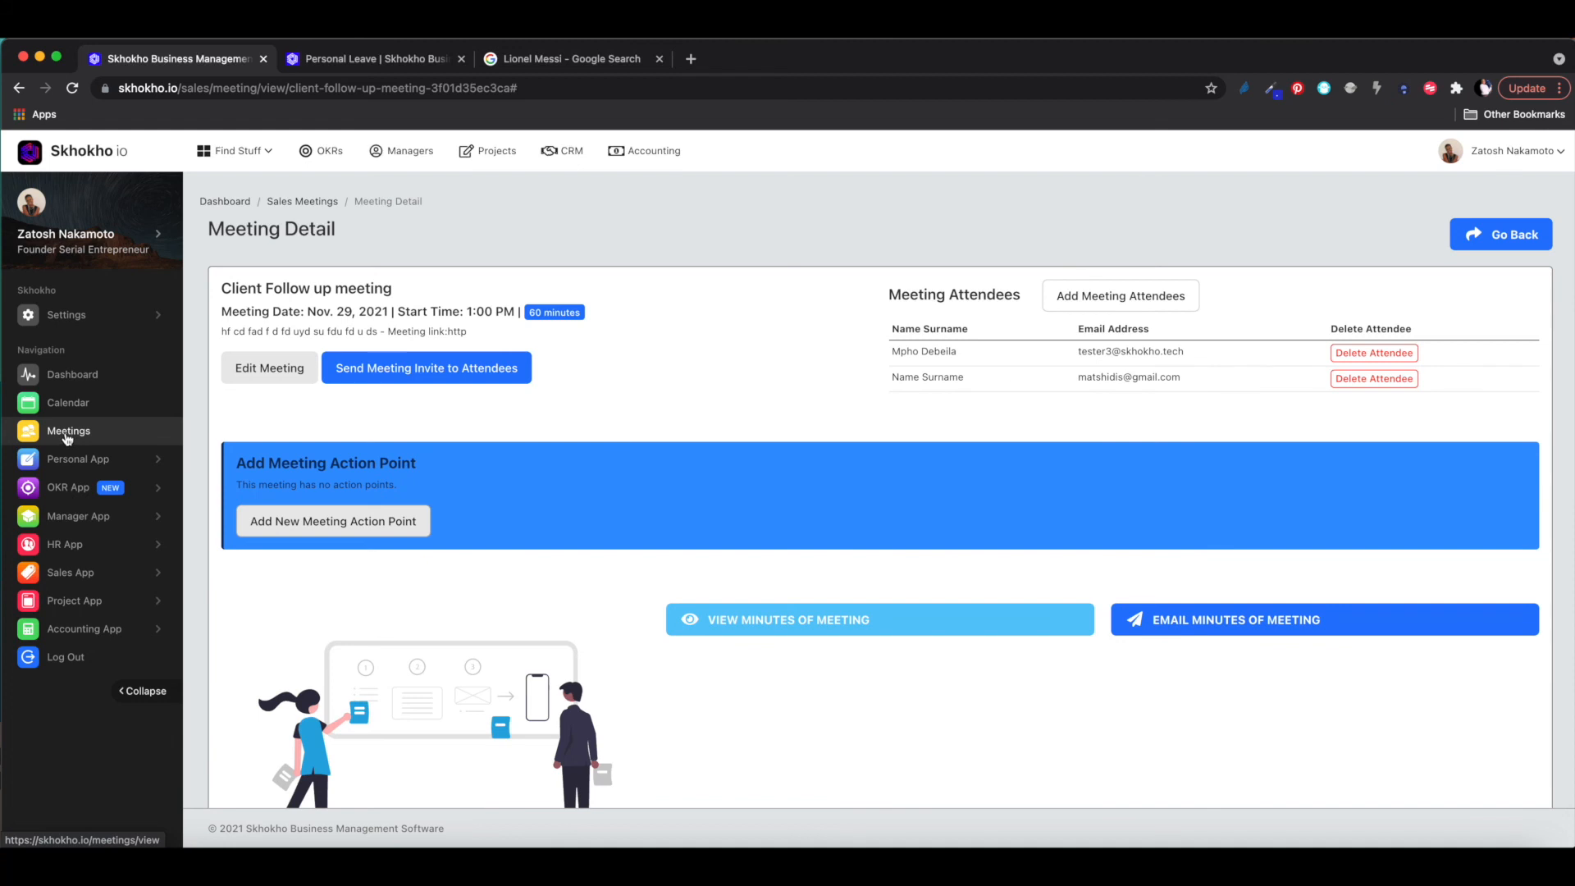
{"action": "left_click", "coordinate": [79, 573]}
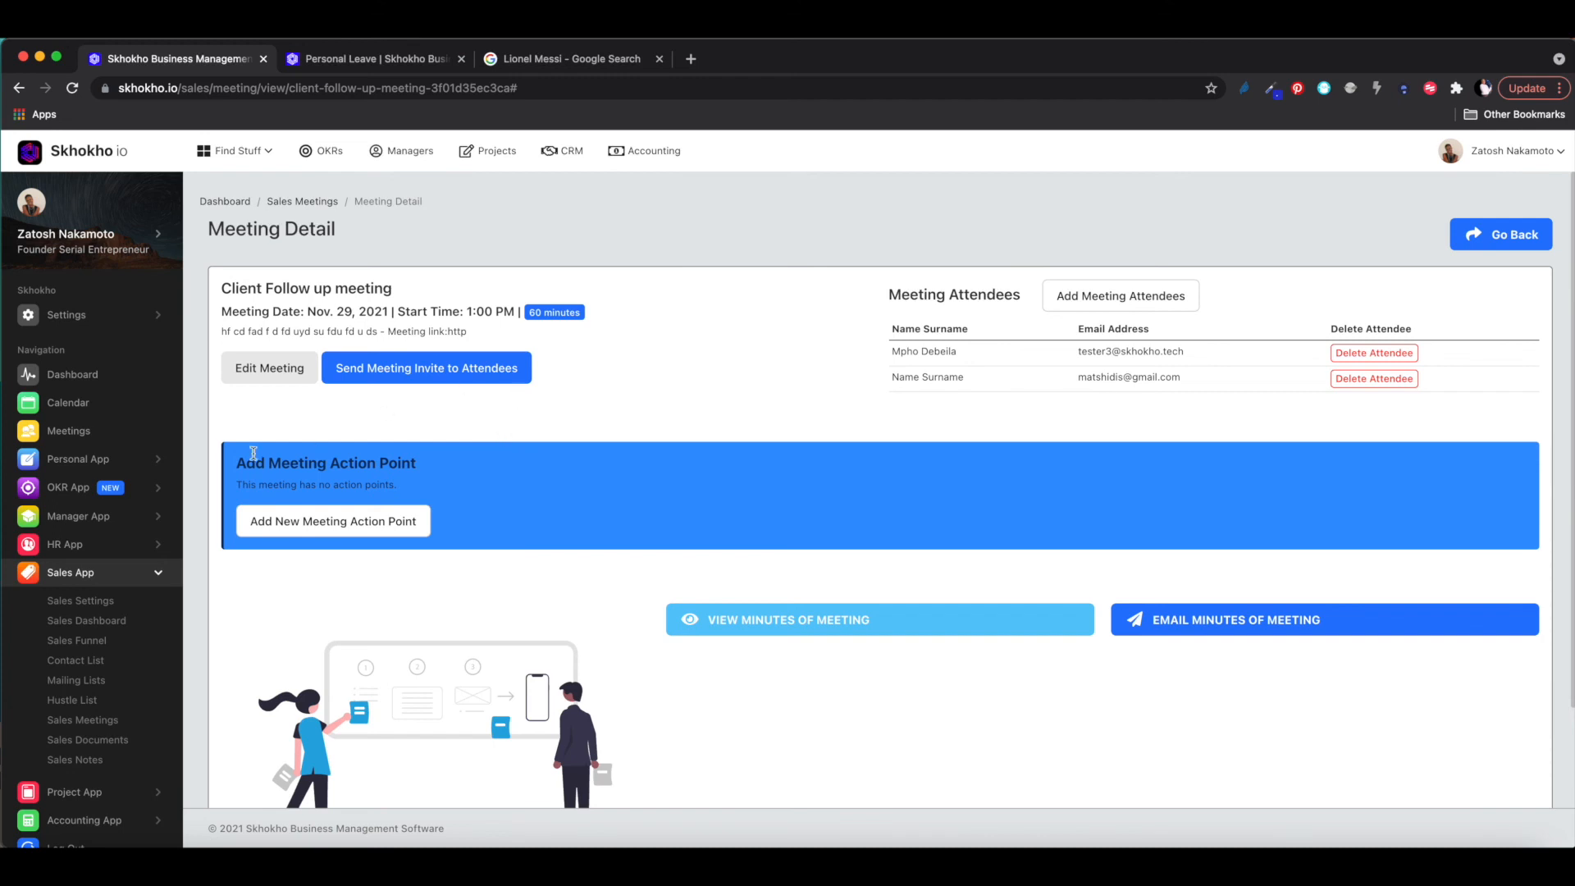
{"action": "left_click", "coordinate": [101, 571]}
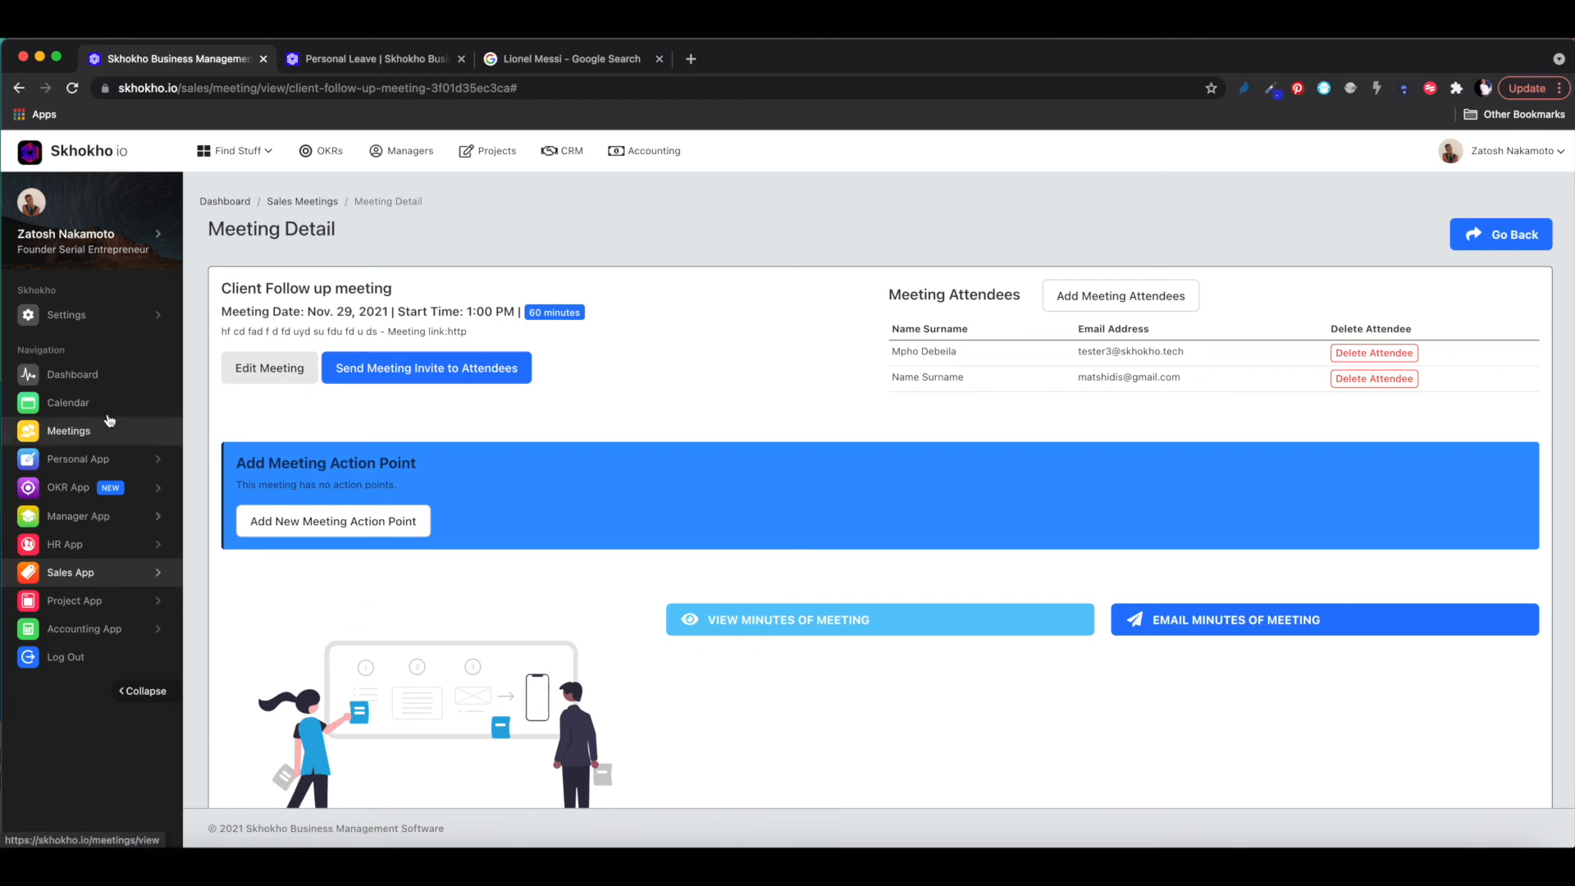
- Open the Meeting List and check the Nov. 29 Client Follow up meeting's description
{"action": "left_click", "coordinate": [60, 432]}
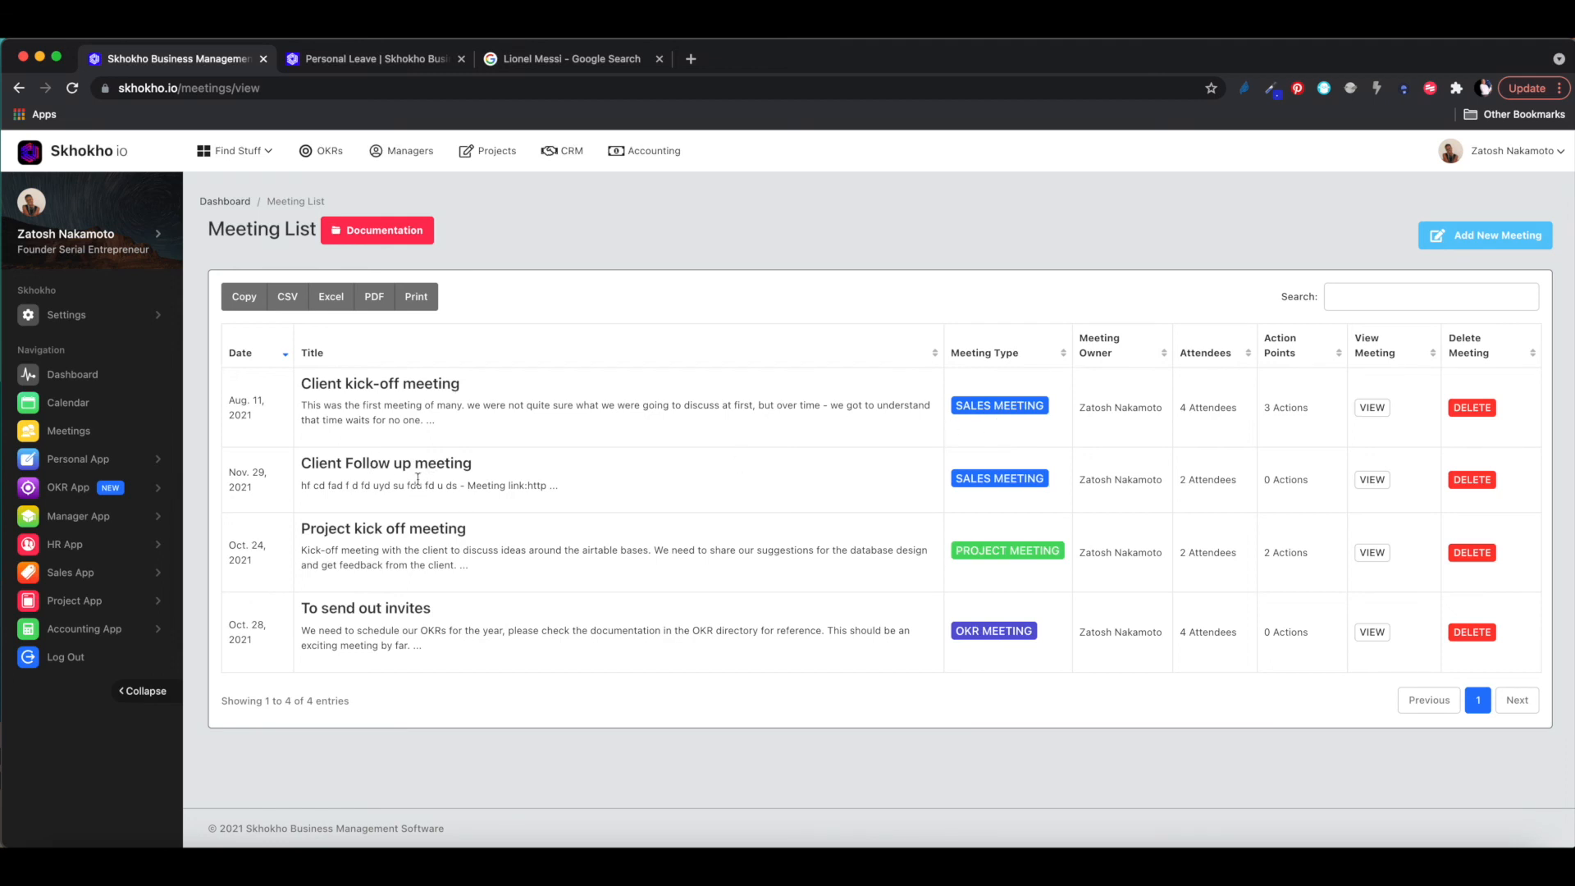
{"action": "left_click_drag", "start_coordinate": [329, 485], "coordinate": [634, 487]}
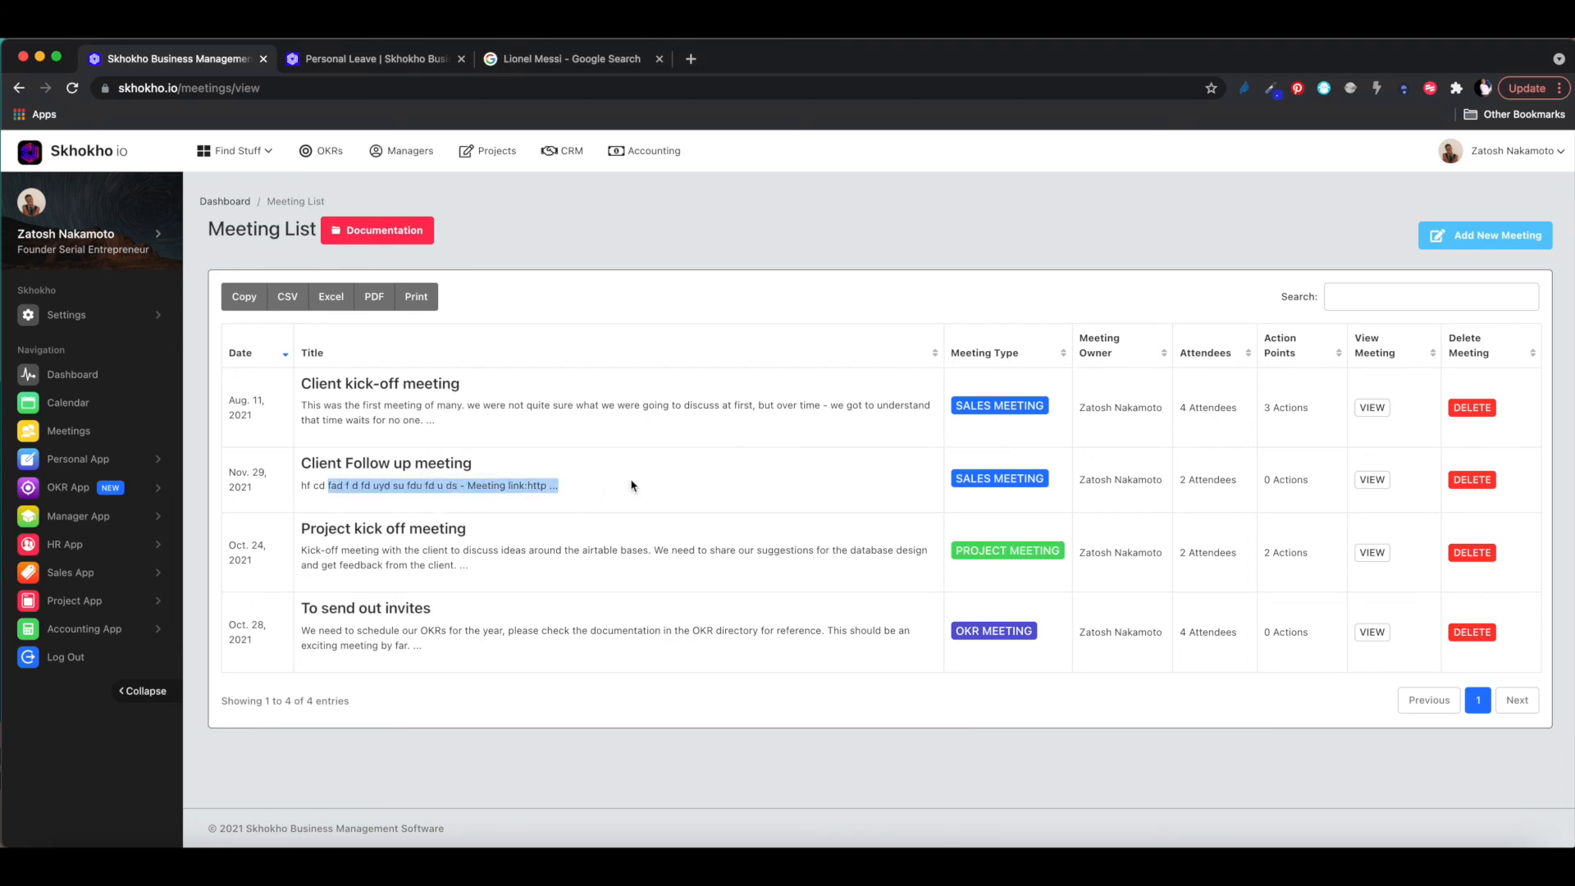
{"action": "left_click", "coordinate": [987, 481]}
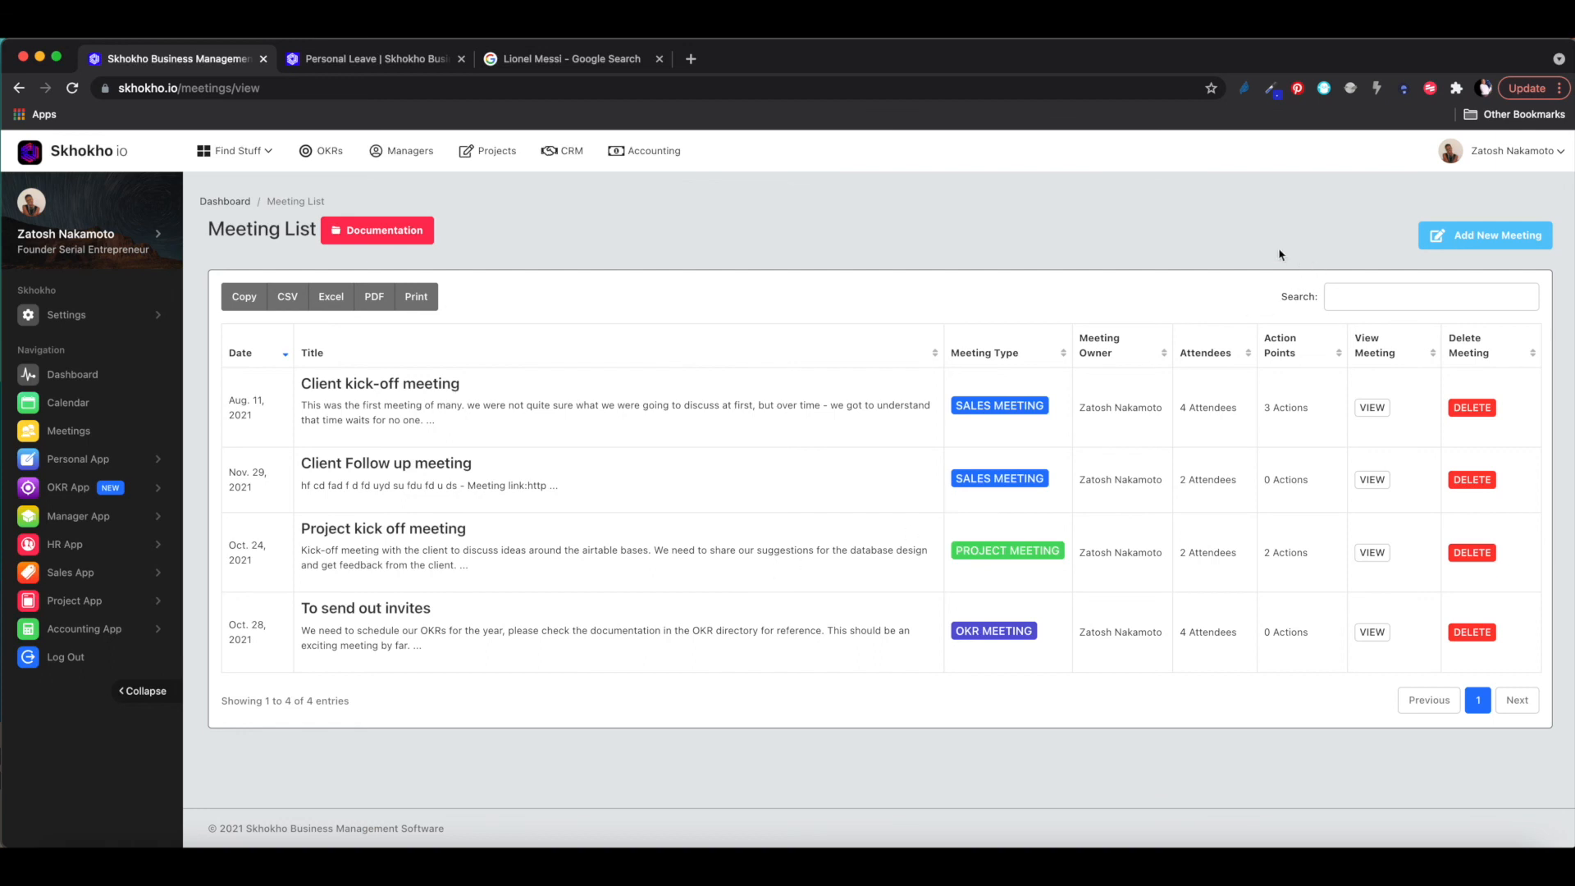
{"action": "left_click", "coordinate": [1484, 233]}
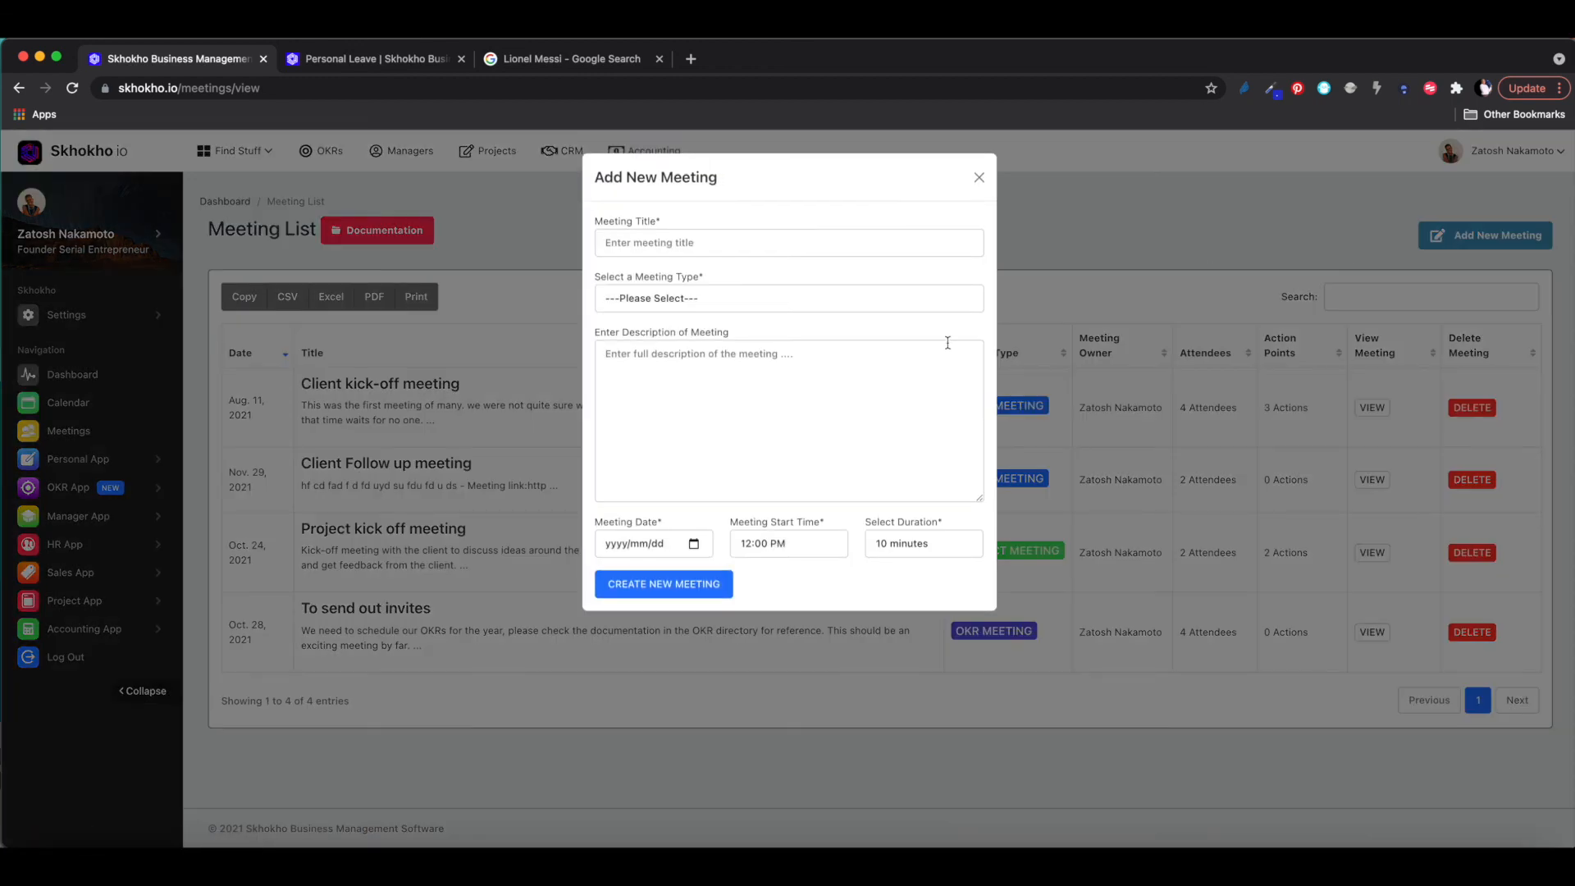
{"action": "left_click", "coordinate": [977, 176]}
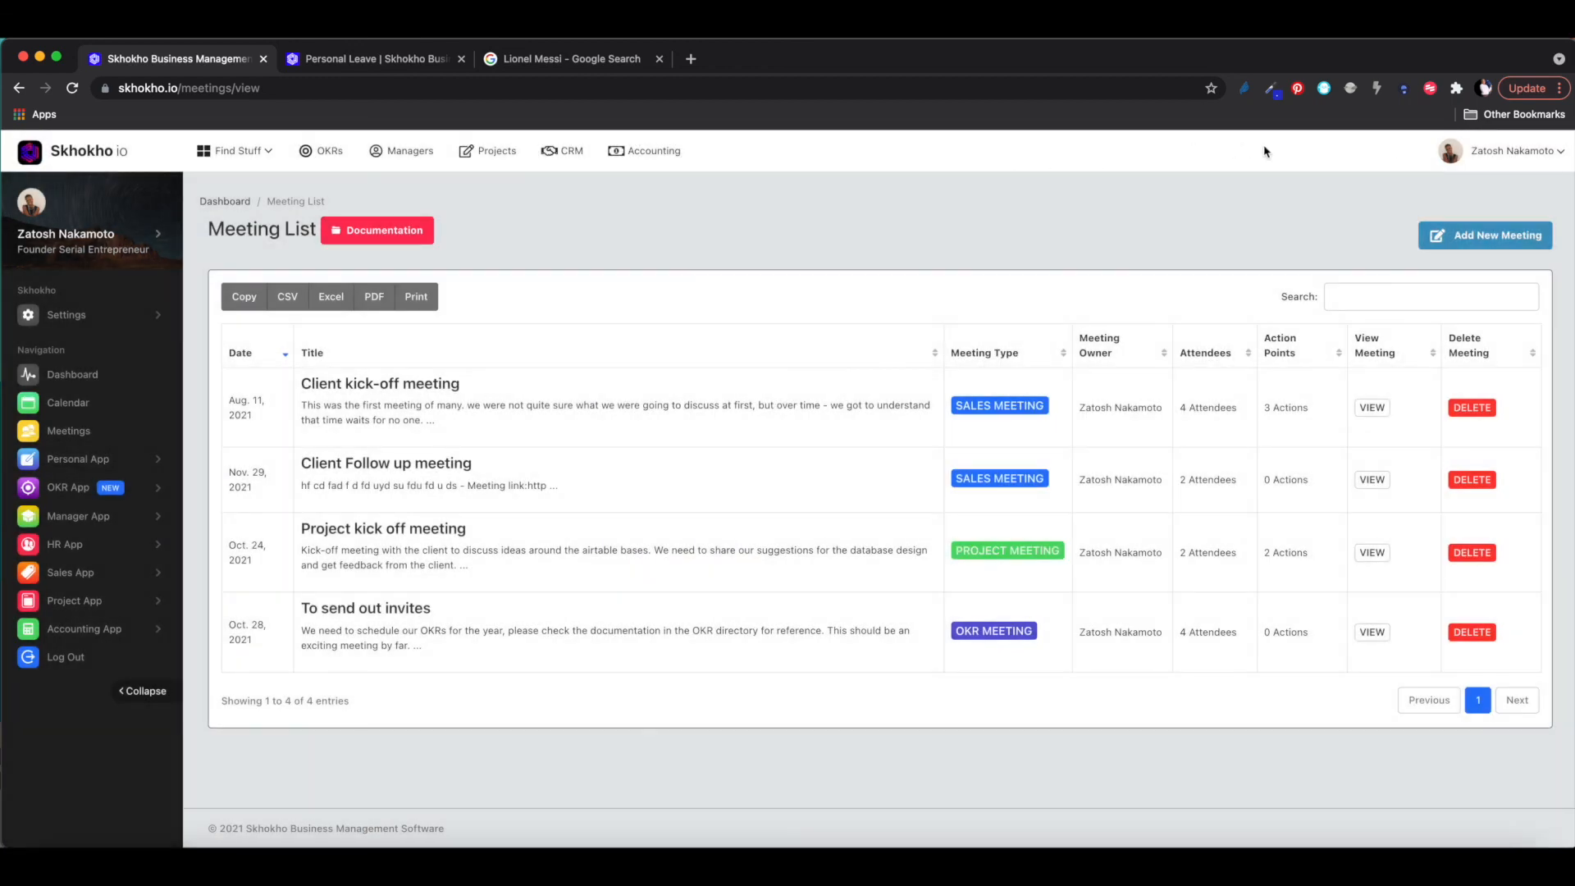
{"action": "left_click", "coordinate": [1463, 236]}
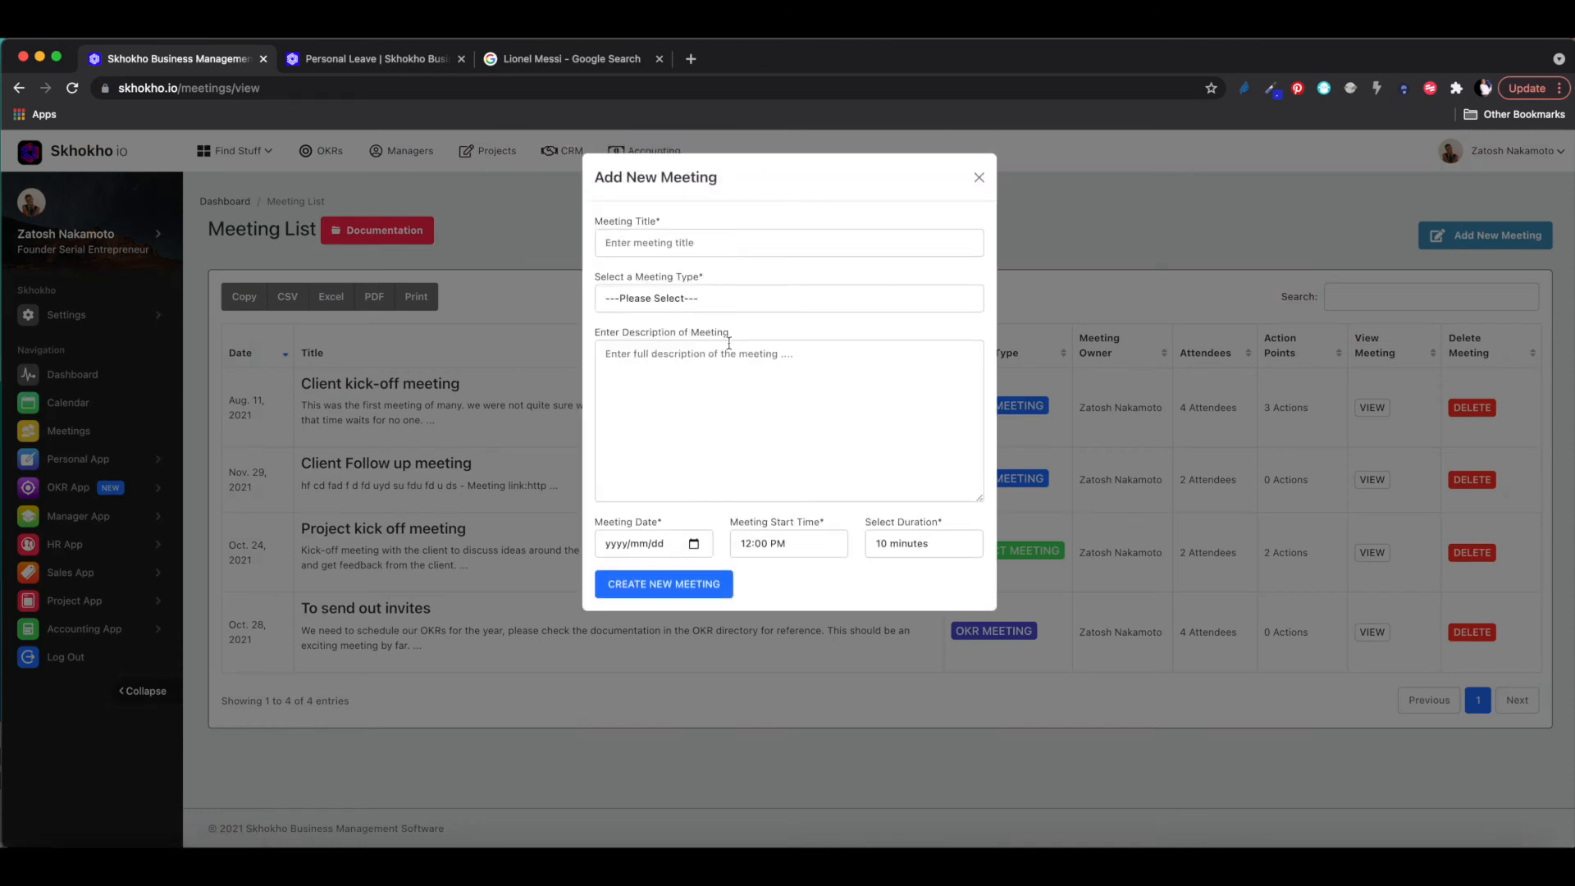
{"action": "left_click", "coordinate": [652, 307]}
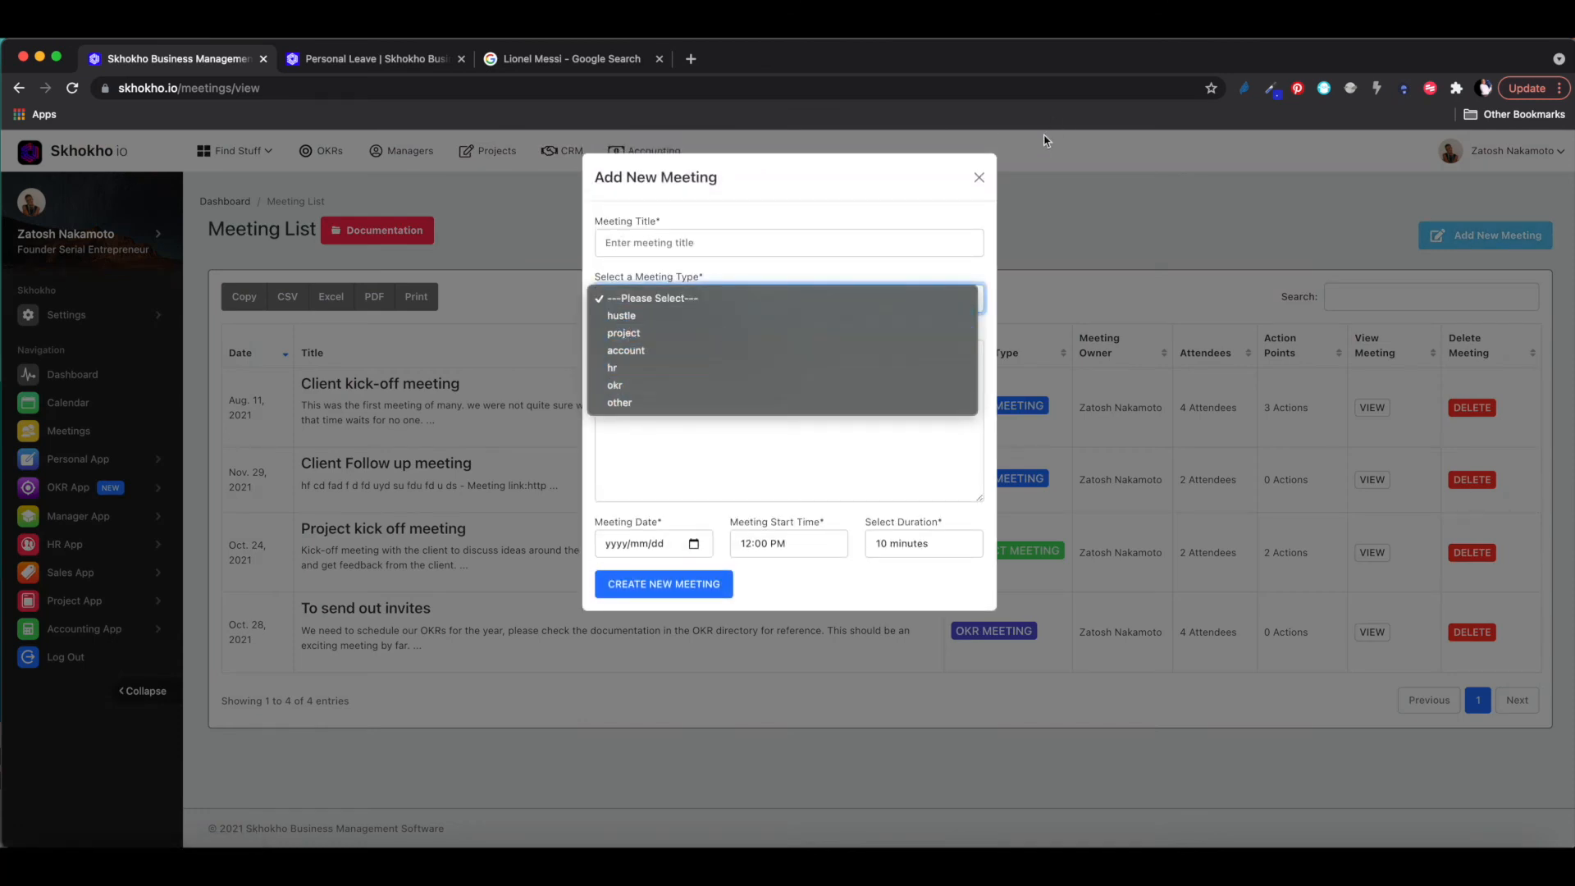
{"action": "left_click", "coordinate": [978, 177]}
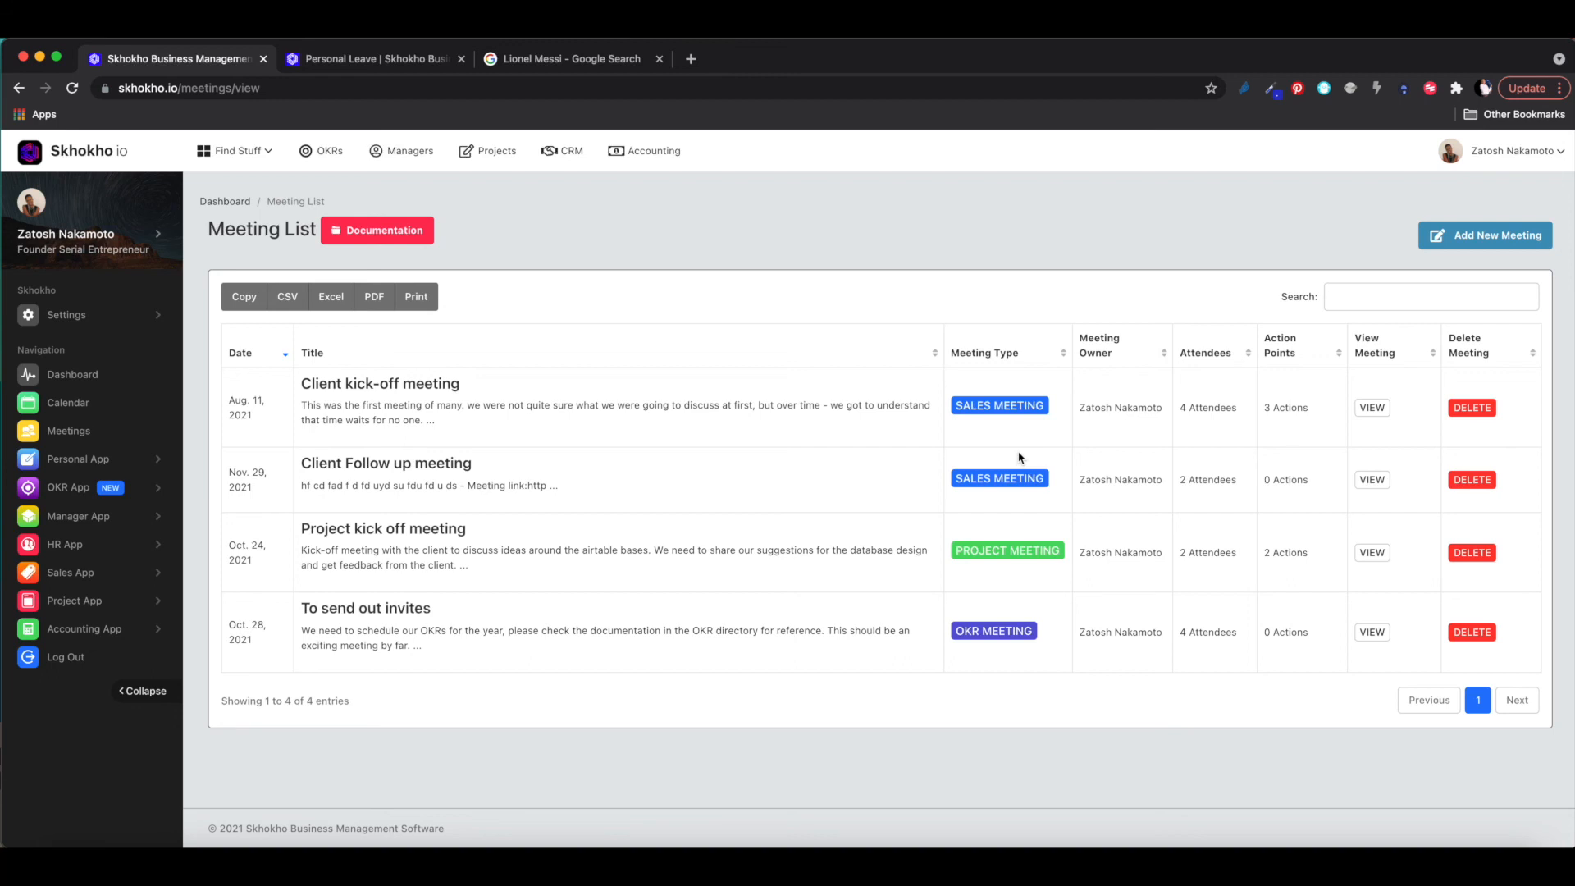
- Open the Client kick-off meeting's details and scroll to its three action points
{"action": "left_click", "coordinate": [1412, 297]}
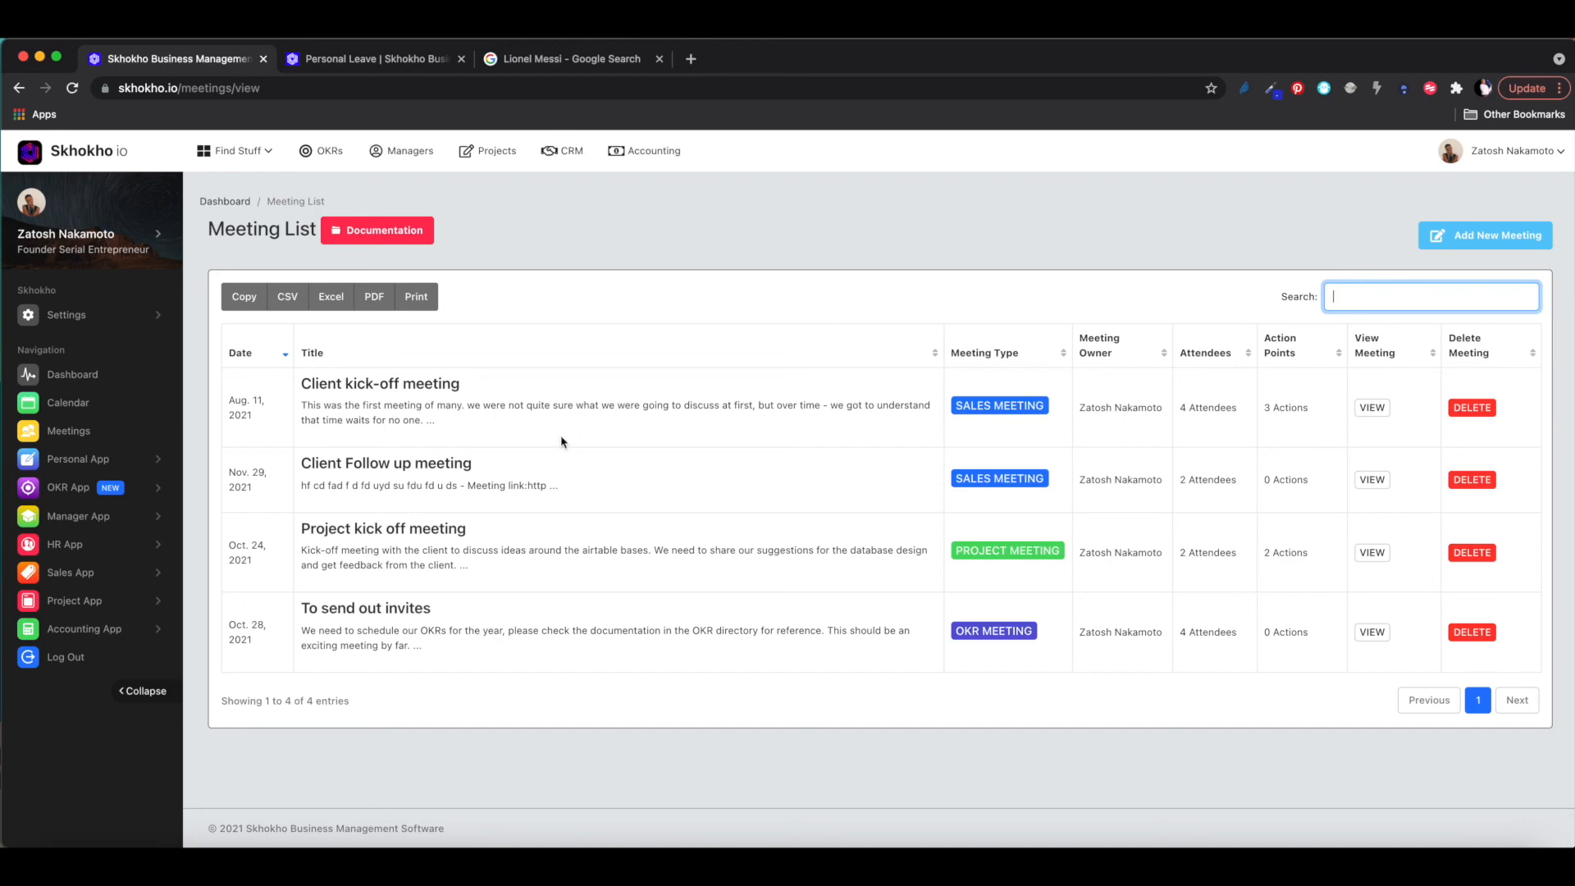
{"action": "left_click", "coordinate": [1372, 407]}
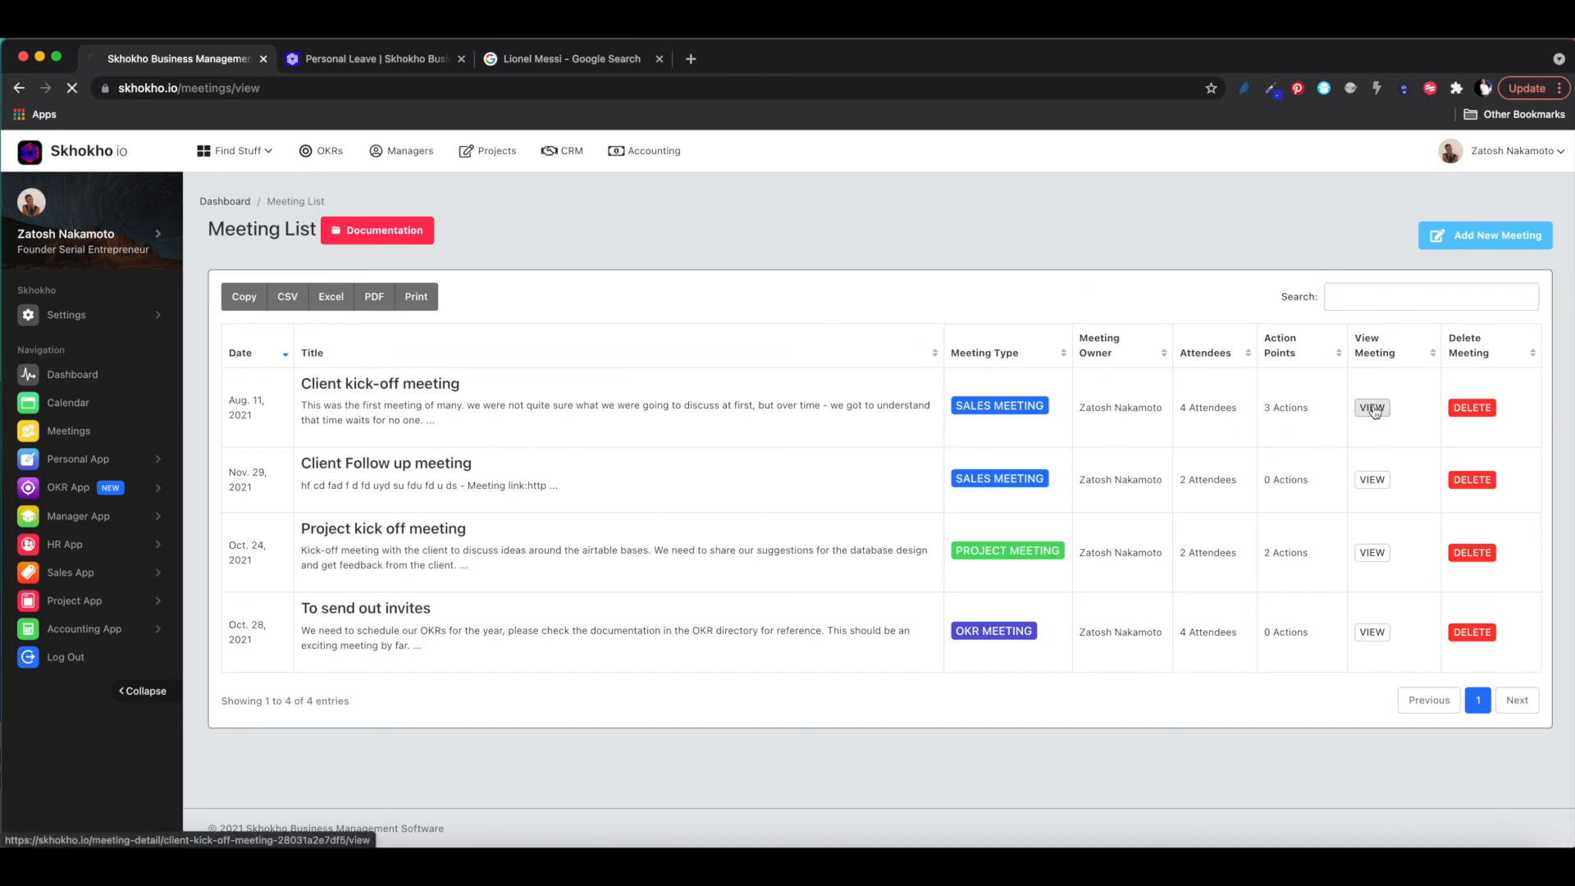
{"action": "scroll", "coordinate": [877, 490], "scroll_direction": "down", "scroll_amount": 5}
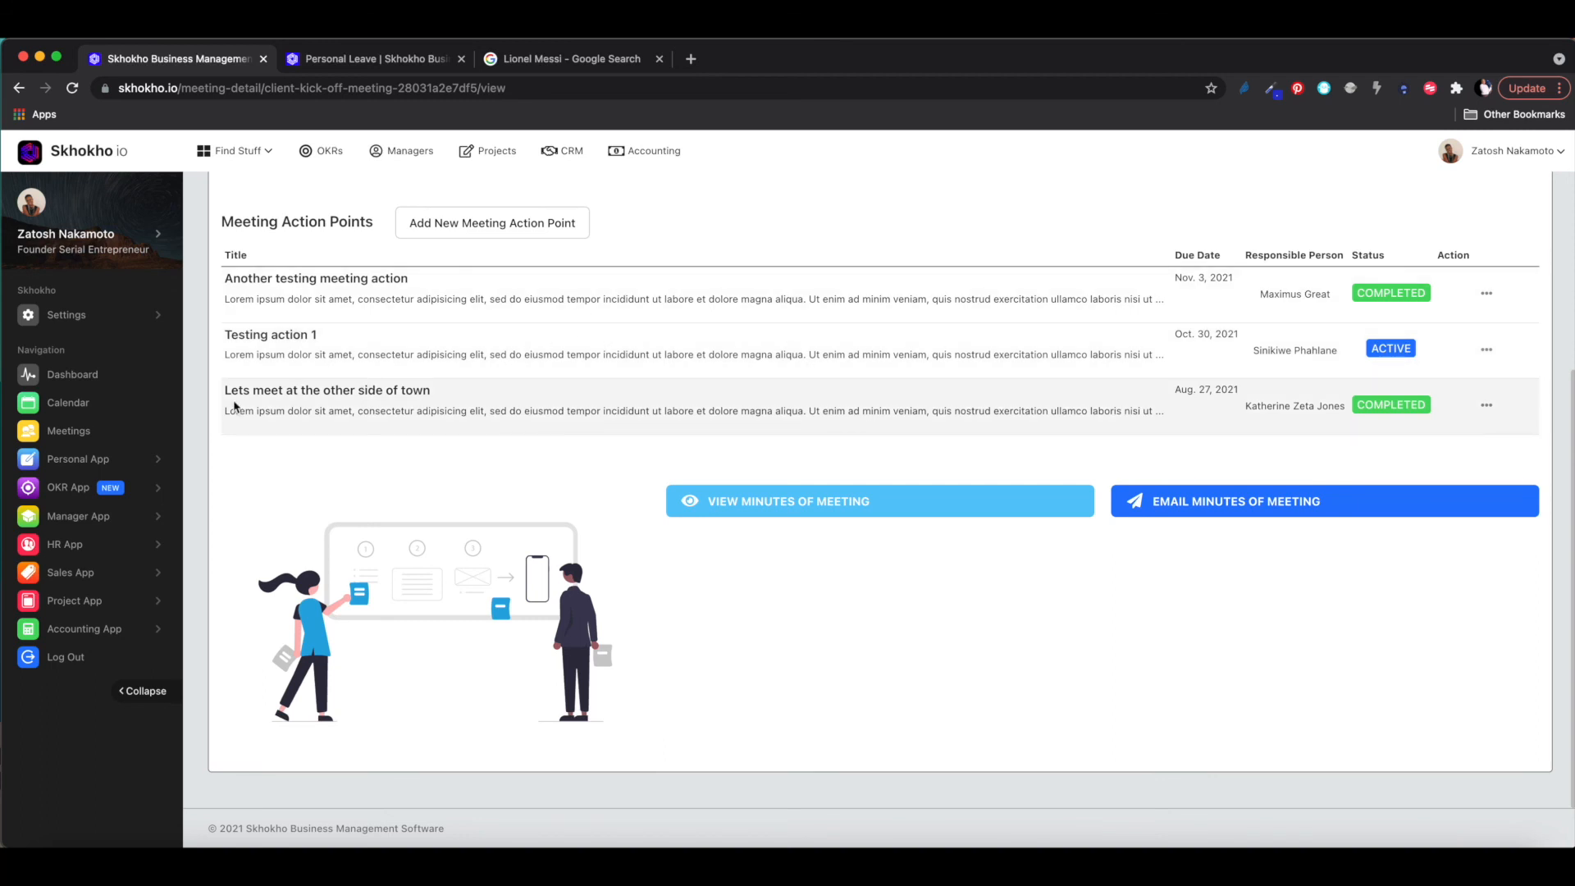
- Open Manager App's Team Tasks board and view its Documentation link in a new tab
{"action": "left_click", "coordinate": [72, 517]}
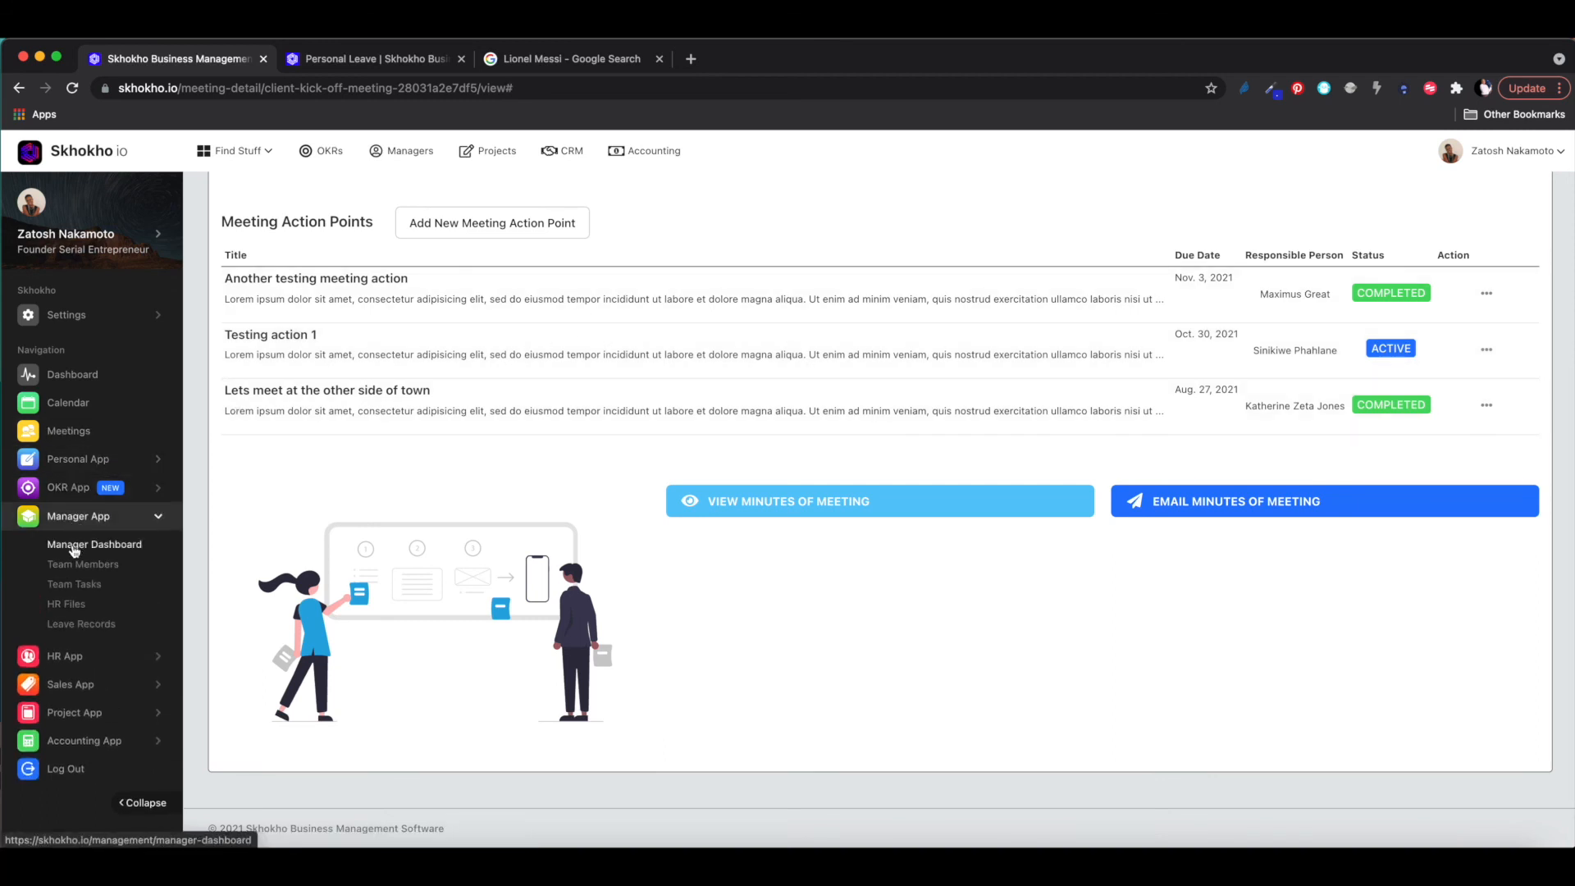
{"action": "left_click", "coordinate": [63, 587]}
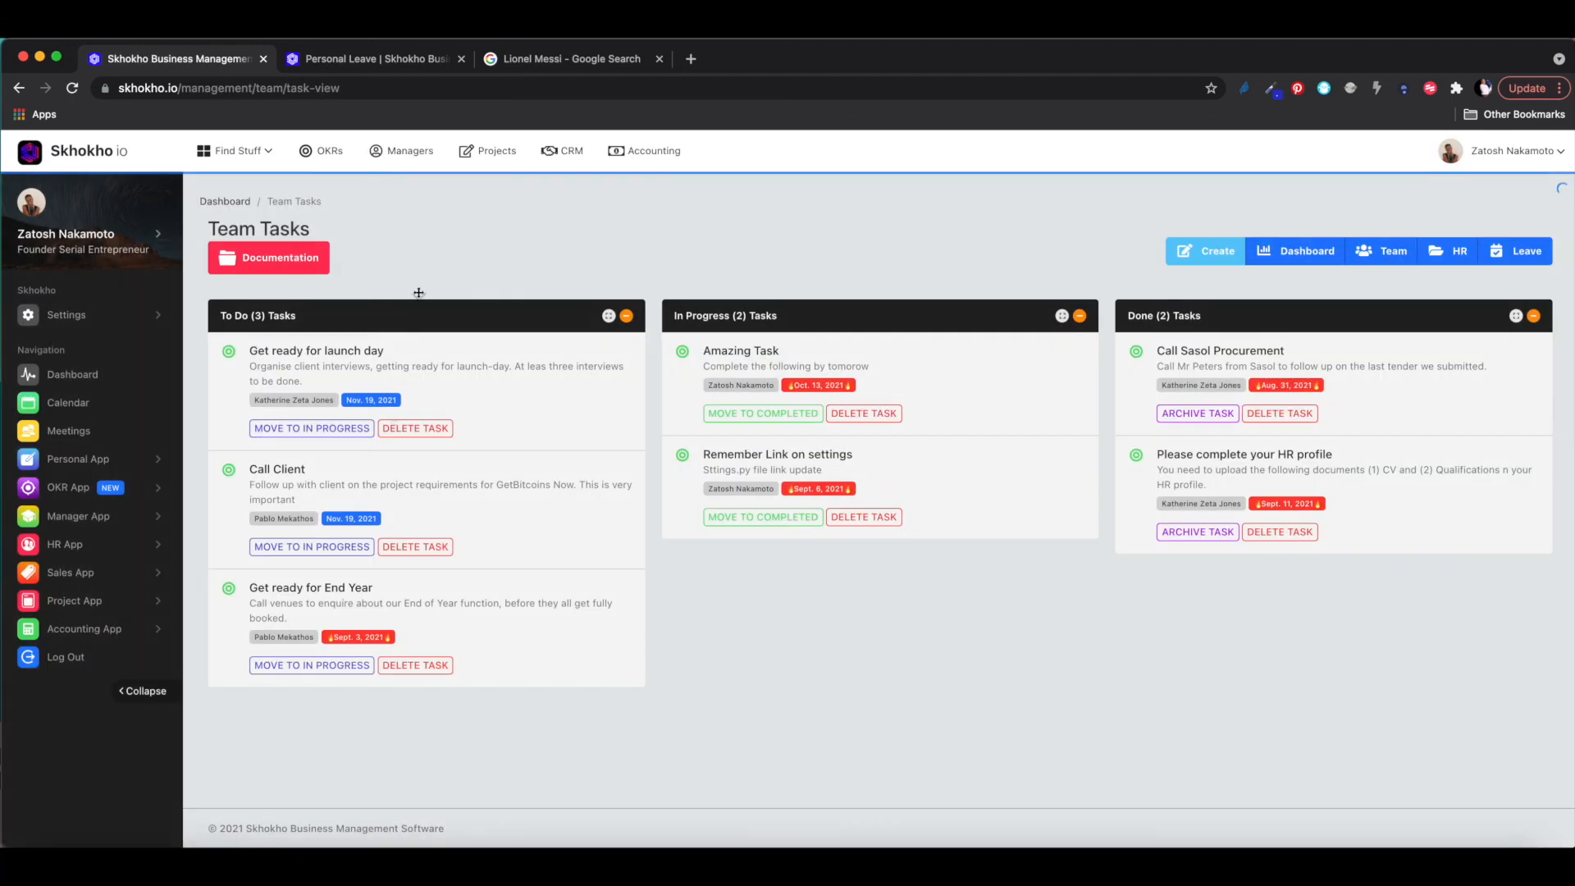
{"action": "right_click", "coordinate": [262, 267]}
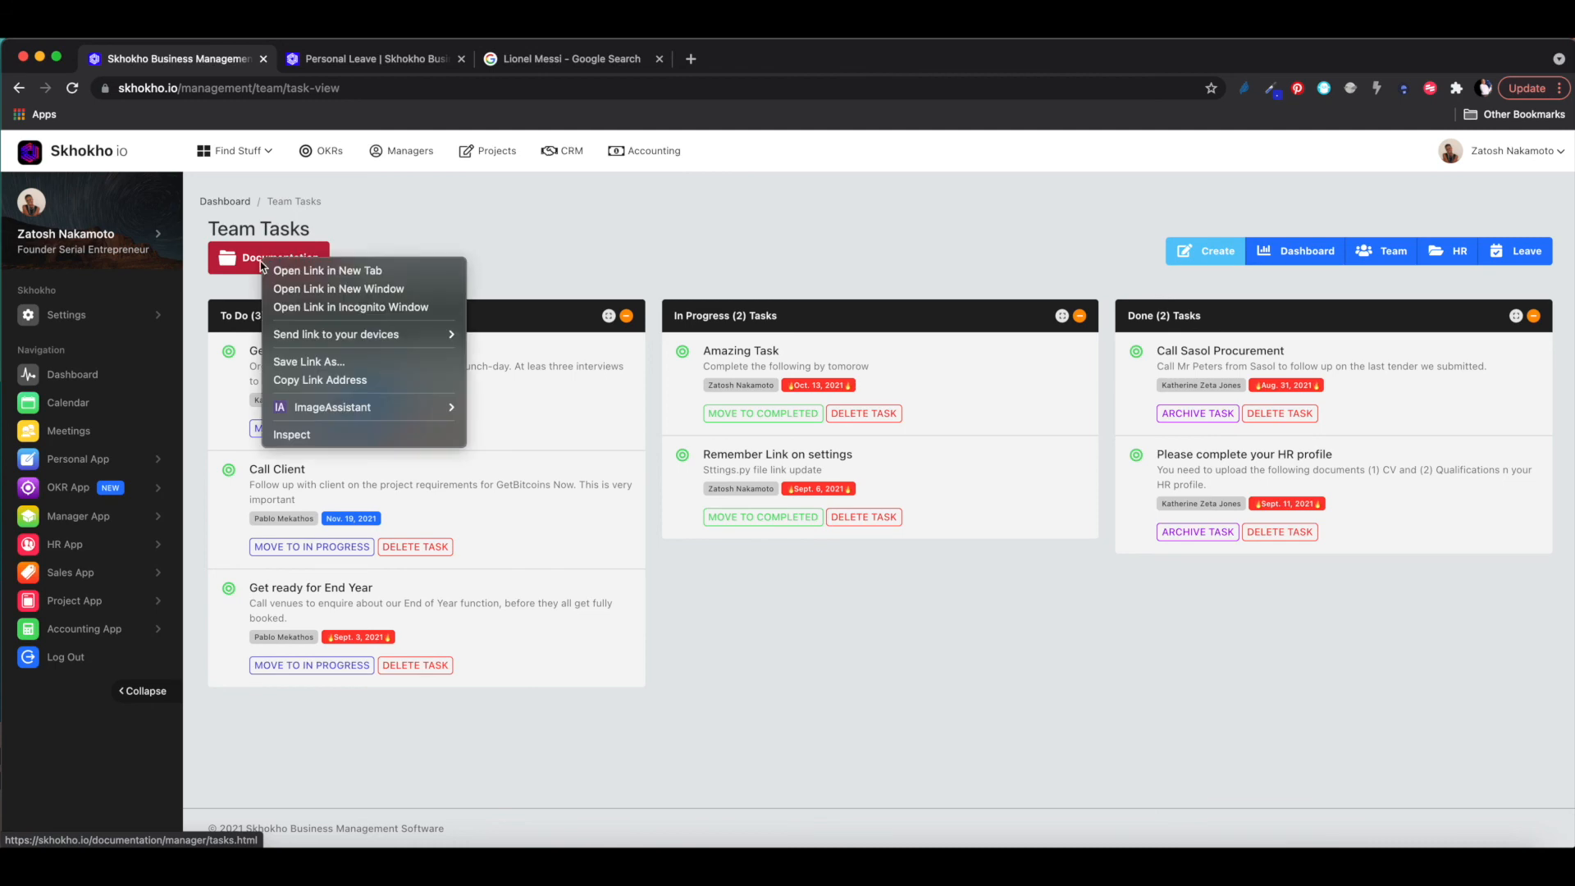
{"action": "left_click", "coordinate": [312, 274]}
{"action": "left_click", "coordinate": [350, 66]}
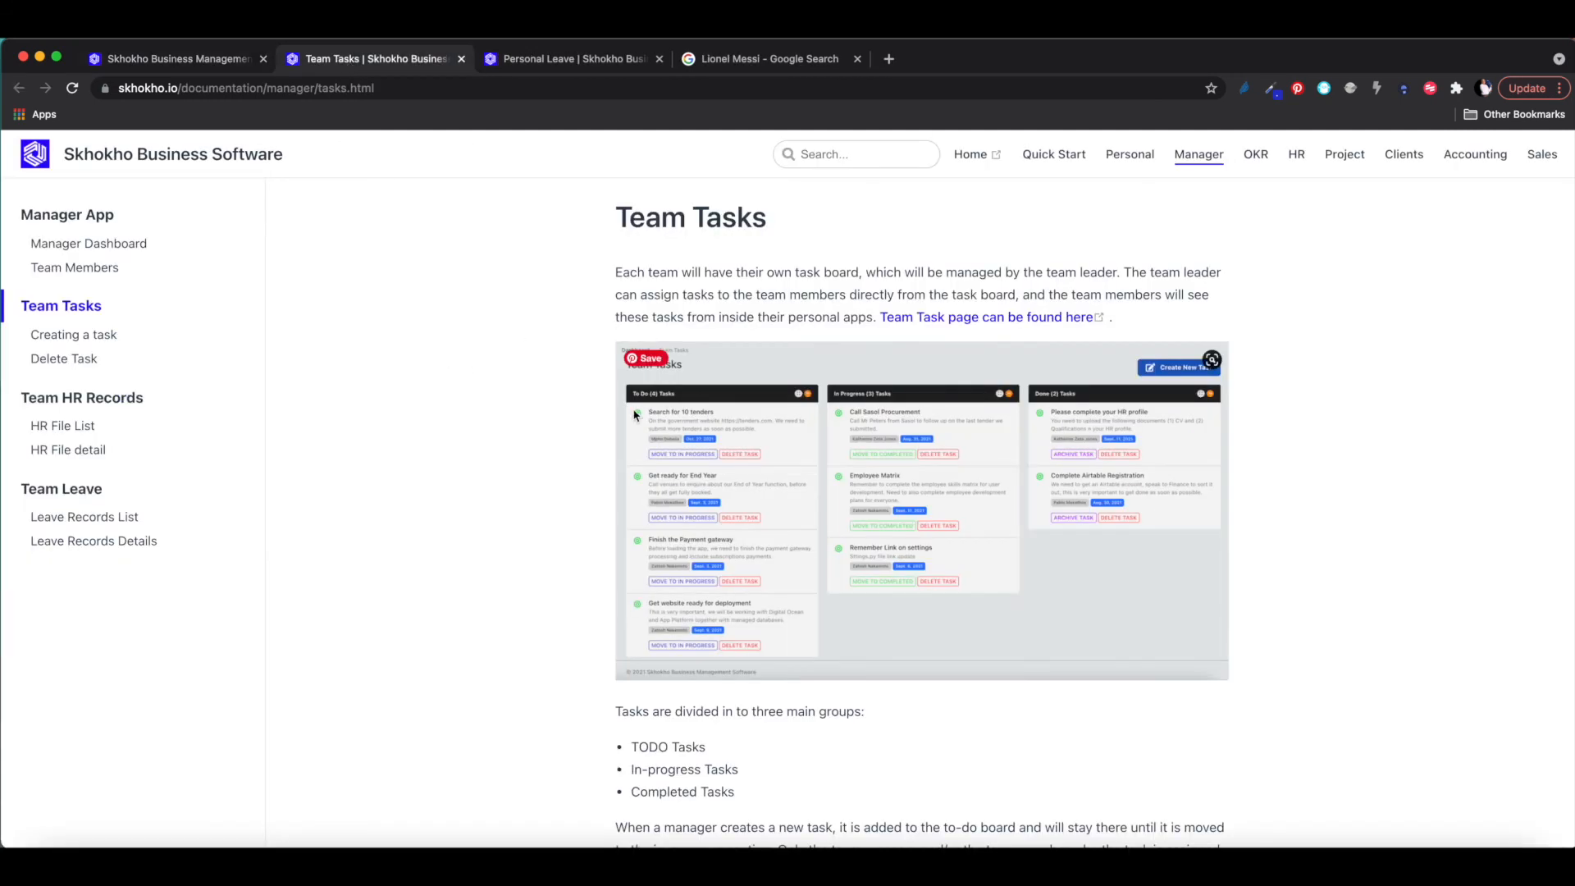
{"action": "left_click", "coordinate": [229, 66]}
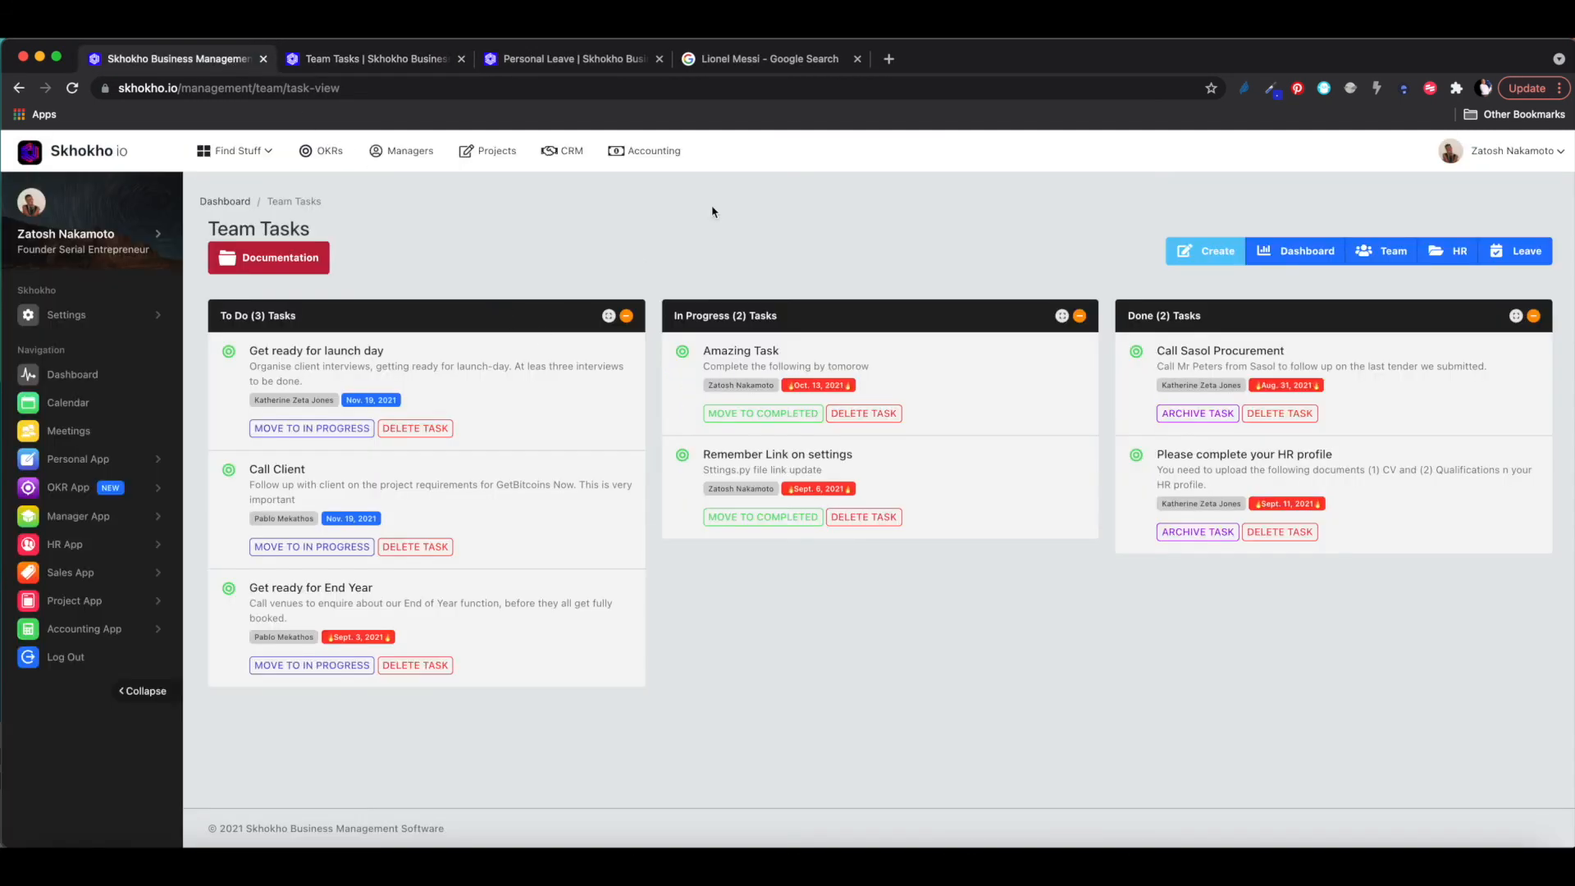
- Draft a new team task with a responsible team member and due date 2021/11/30, then discard it
{"action": "left_click", "coordinate": [1212, 253]}
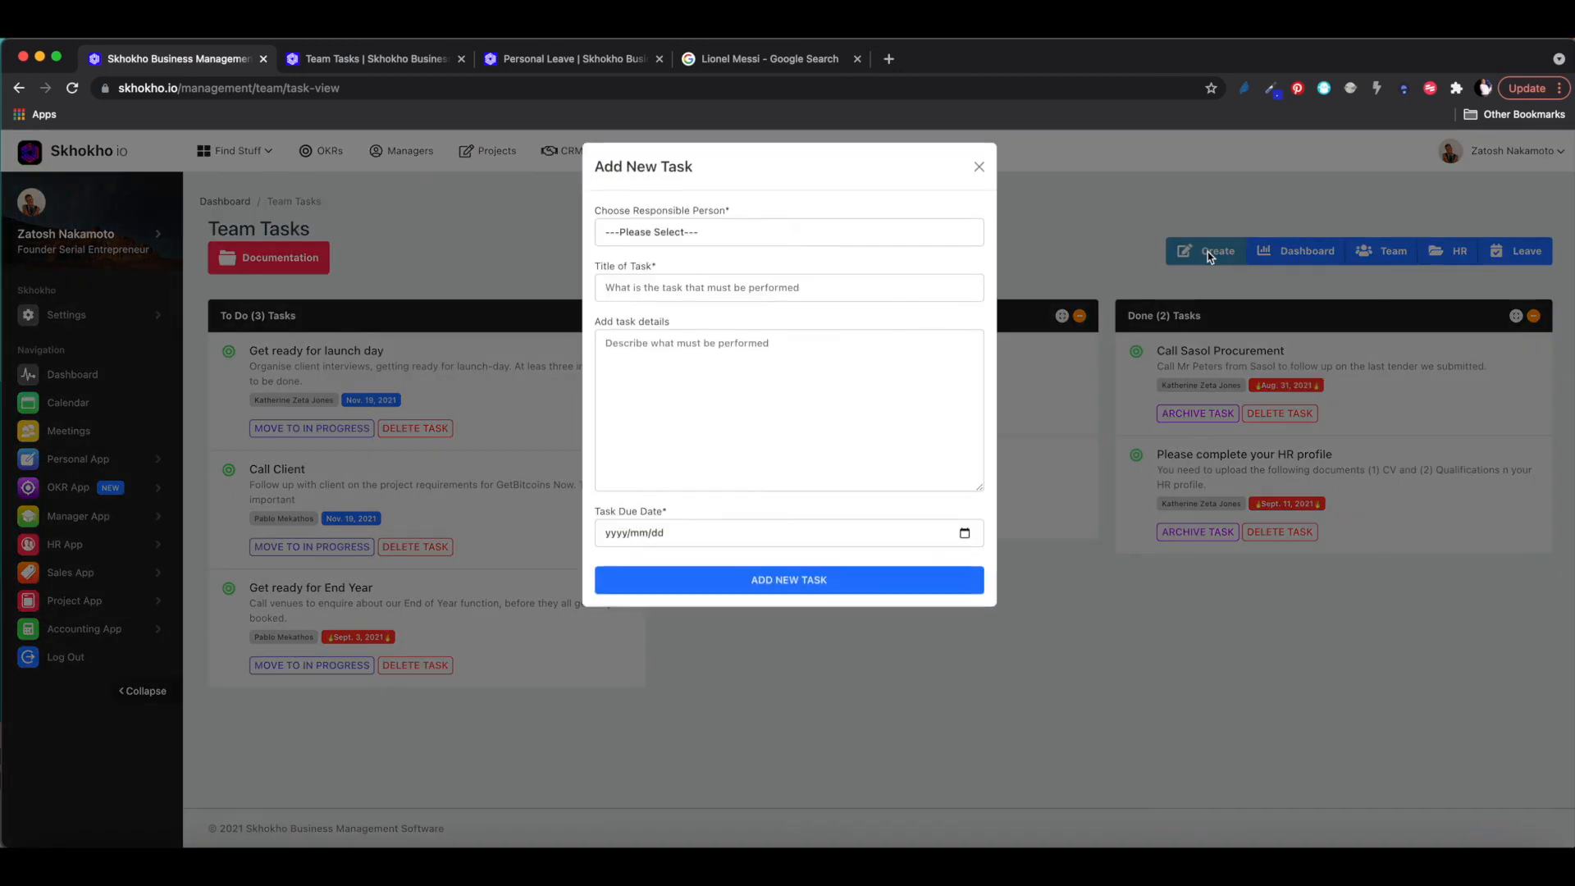
{"action": "left_click", "coordinate": [681, 245]}
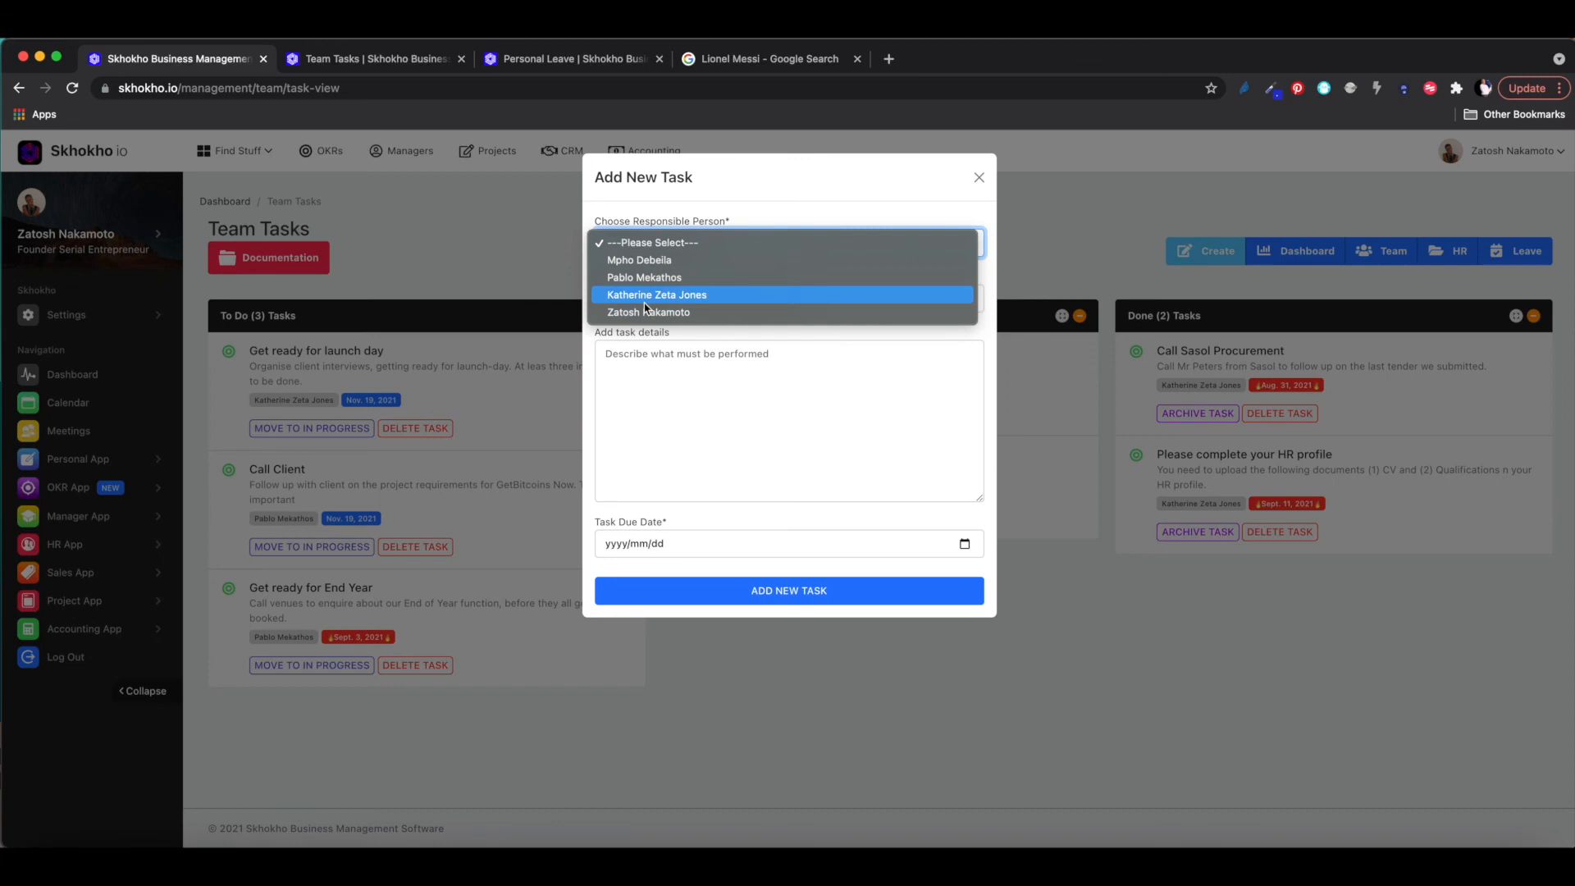
{"action": "left_click", "coordinate": [648, 280]}
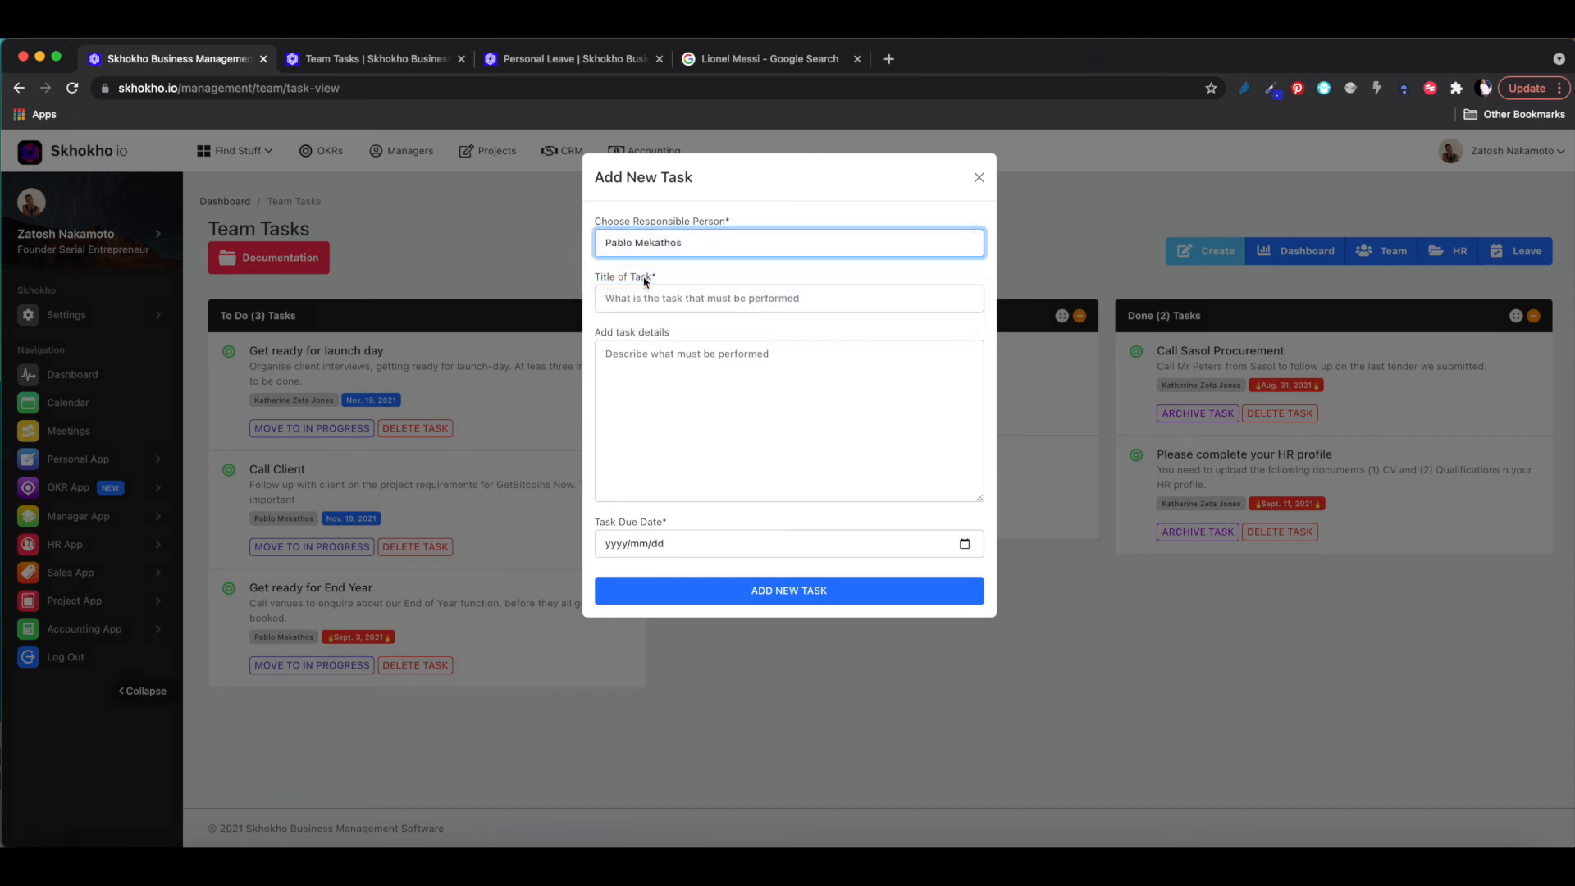
{"action": "left_click", "coordinate": [656, 298]}
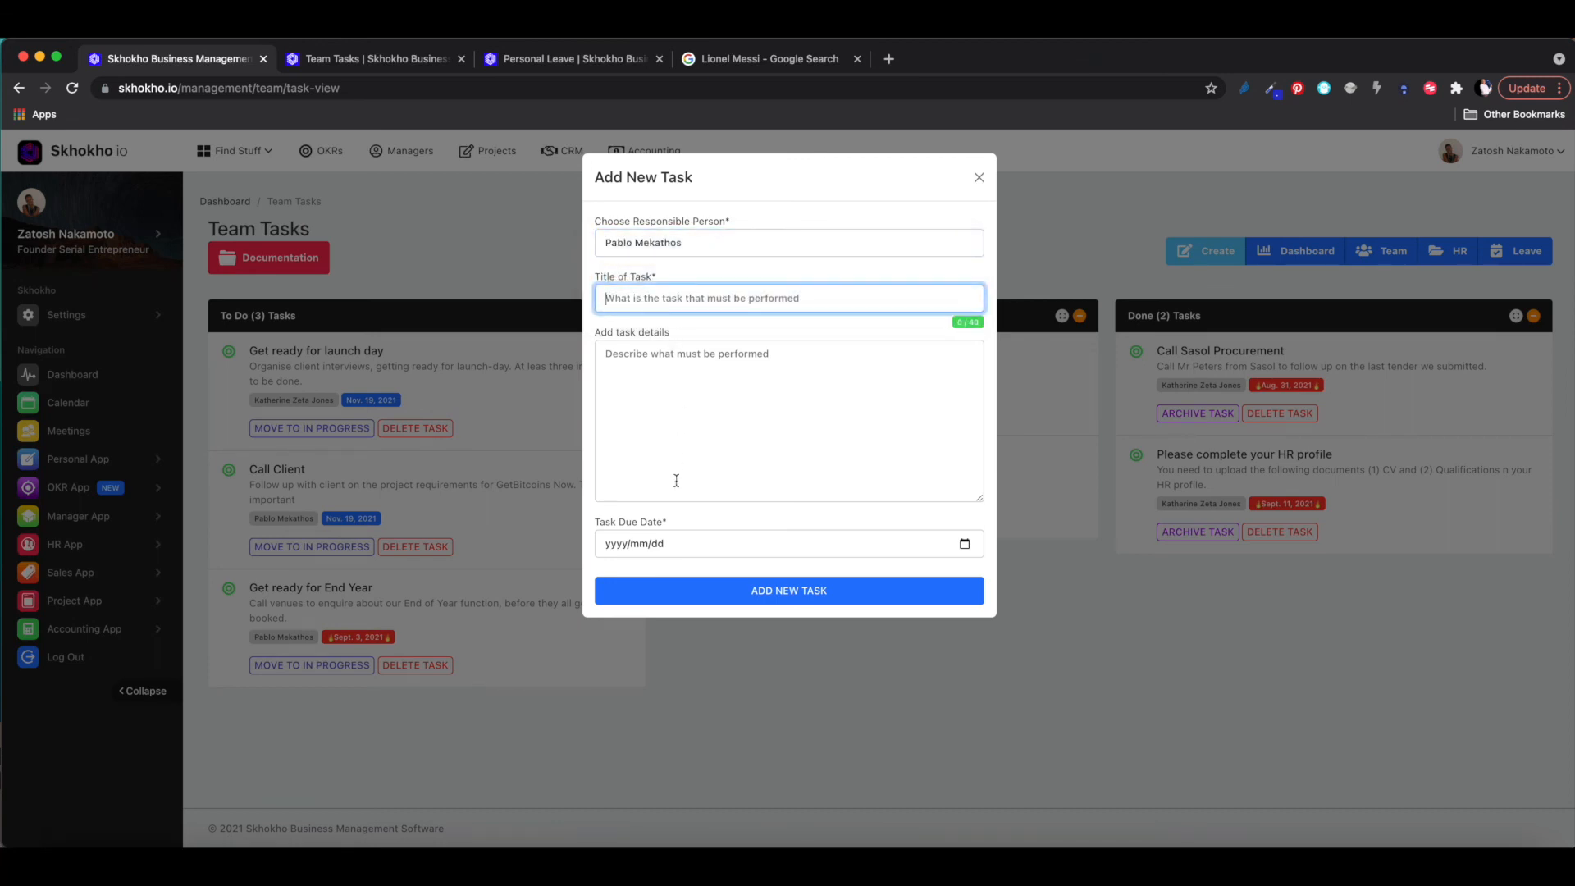
{"action": "left_click", "coordinate": [964, 551]}
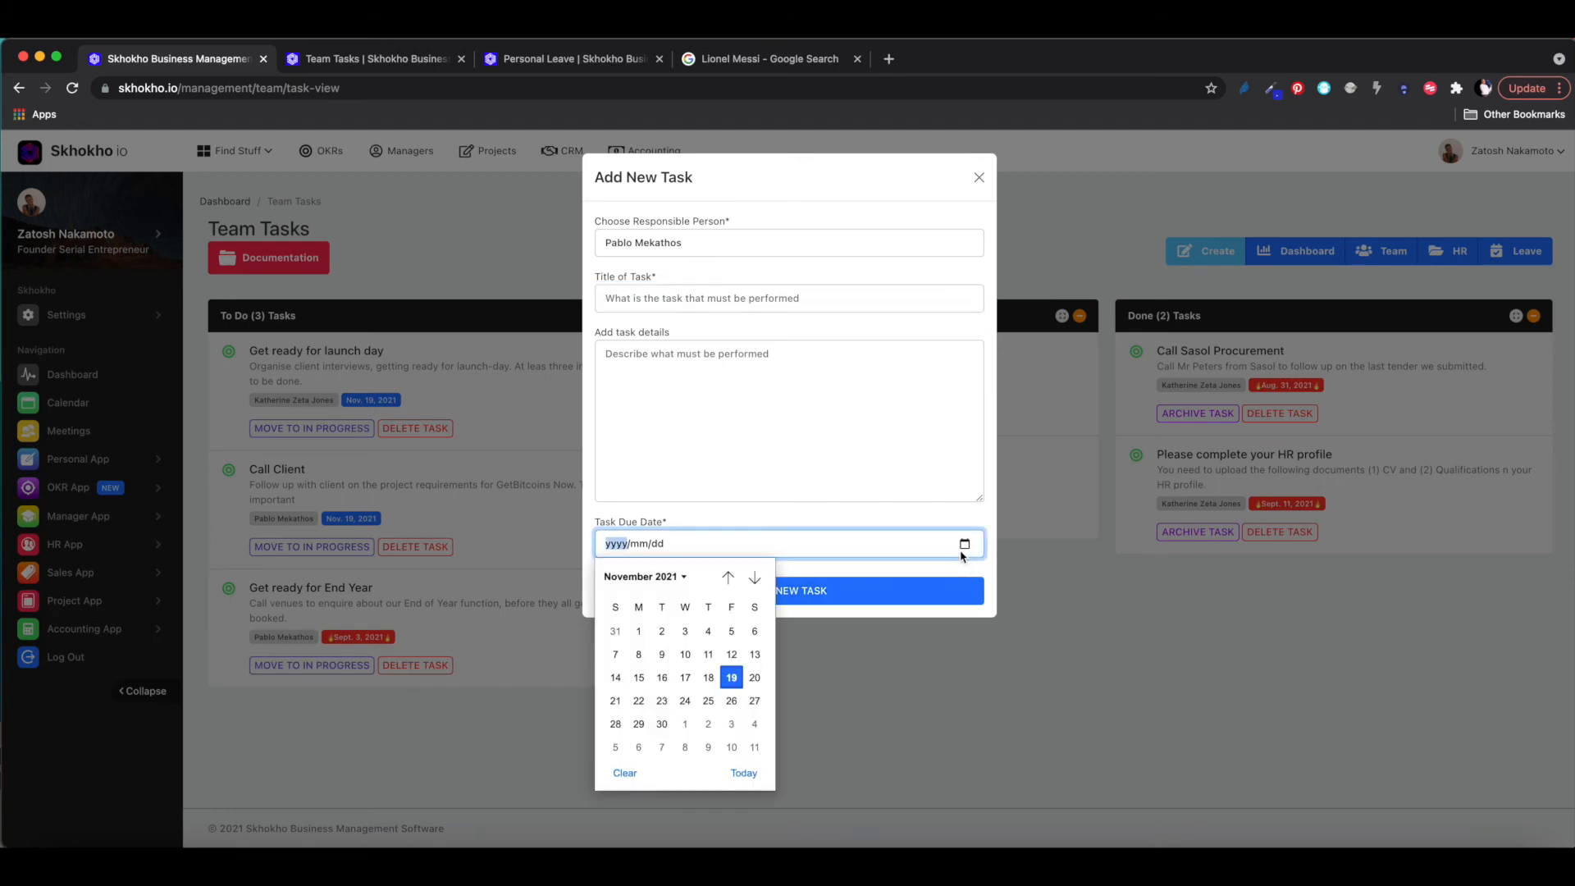
{"action": "left_click", "coordinate": [662, 723]}
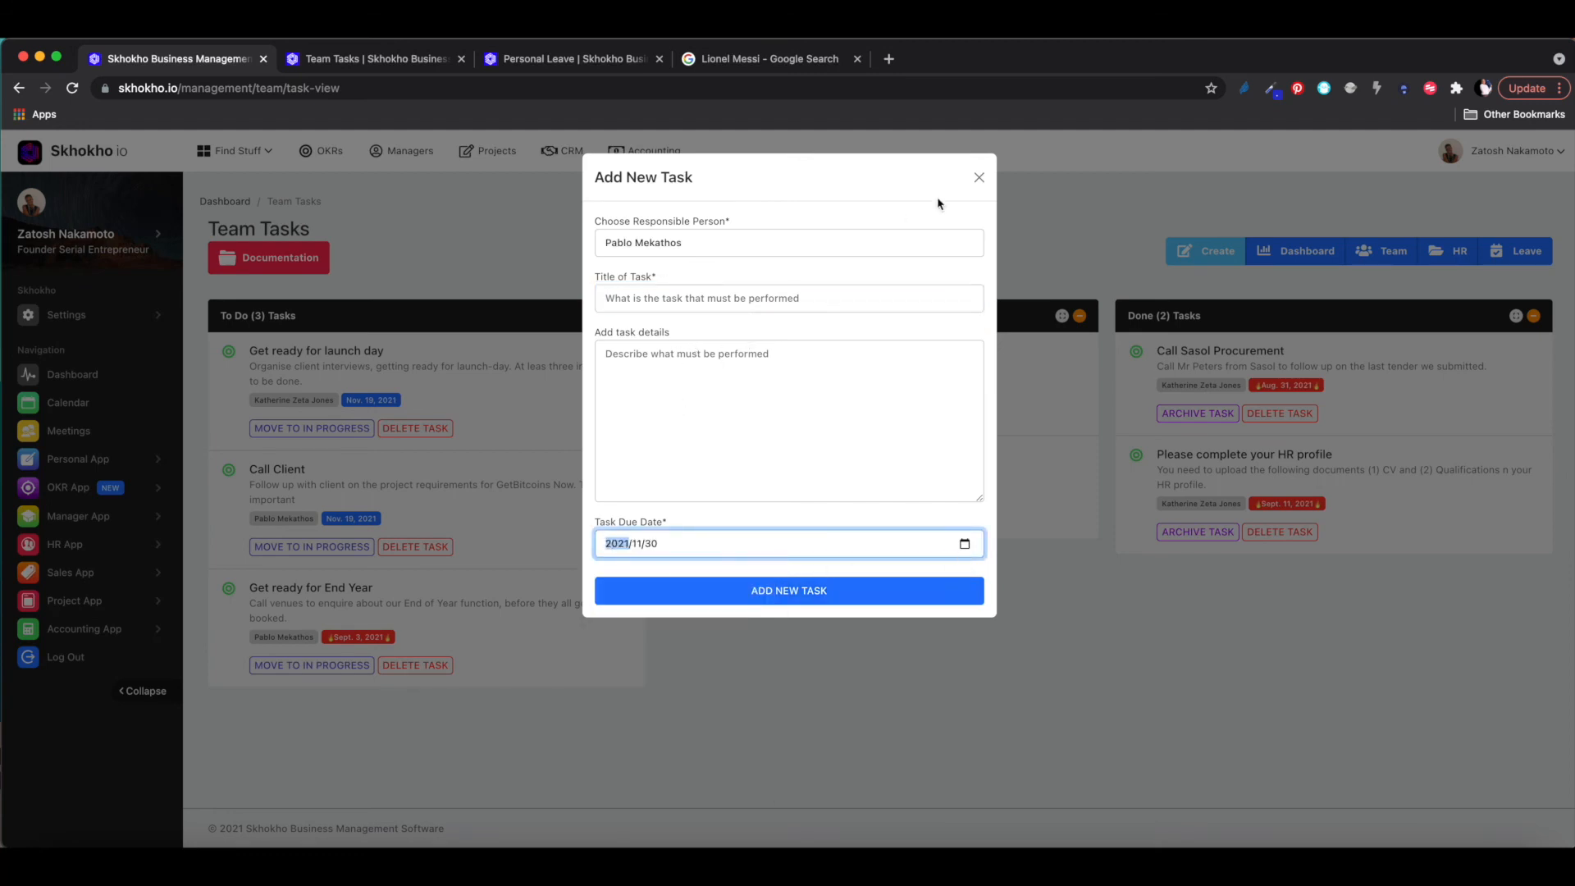
{"action": "left_click", "coordinate": [980, 177]}
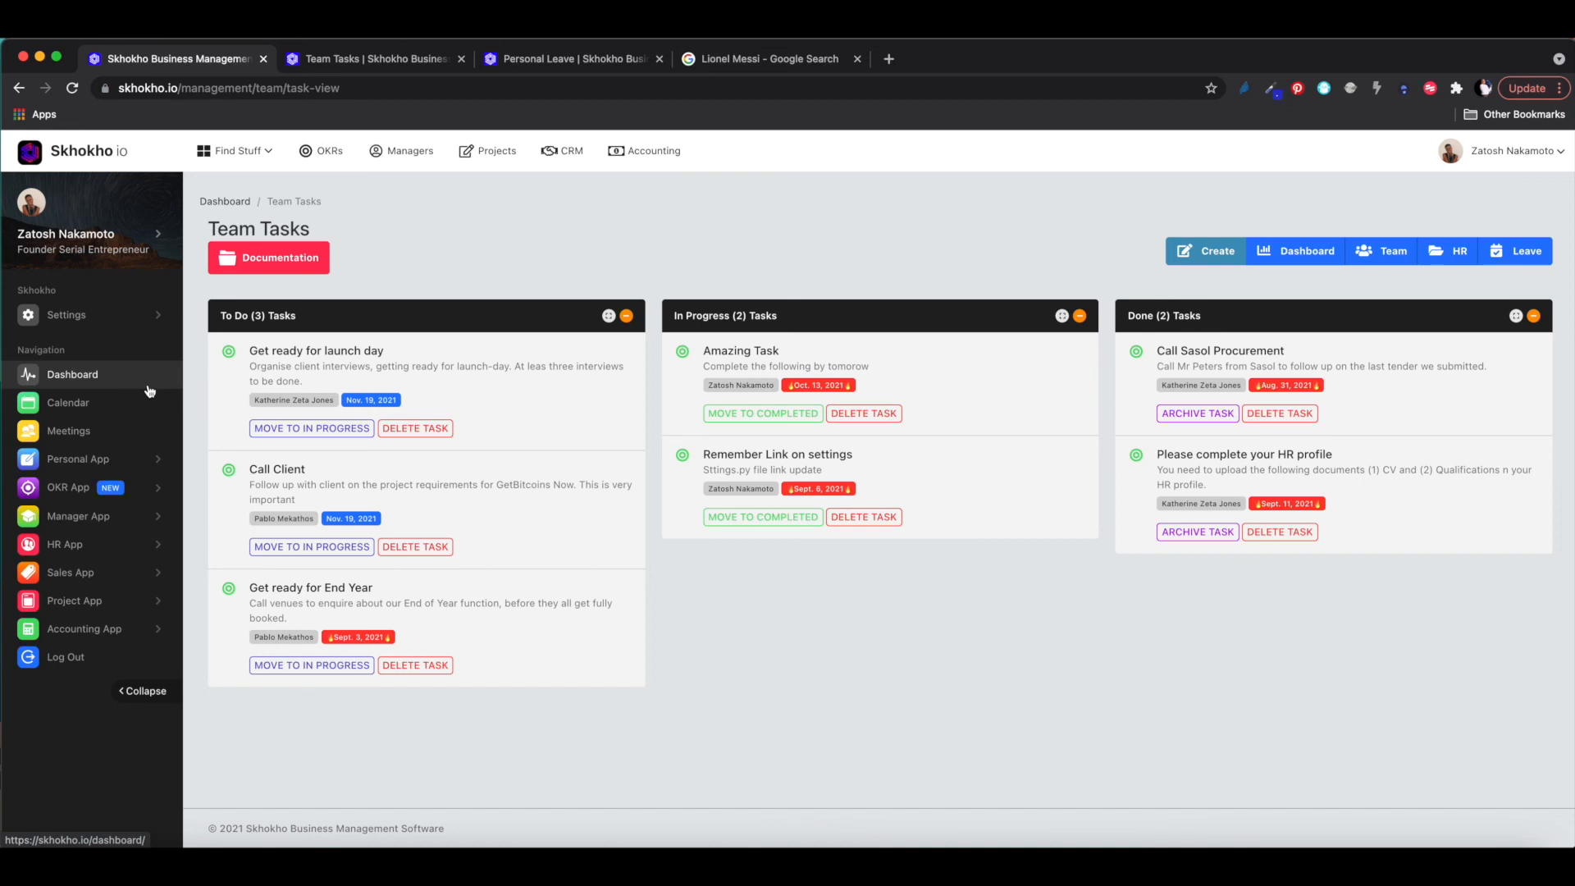
- View Personal App's My Tasks, check the dashboard calendar, then return to the Personal Tasks board
{"action": "left_click", "coordinate": [83, 461]}
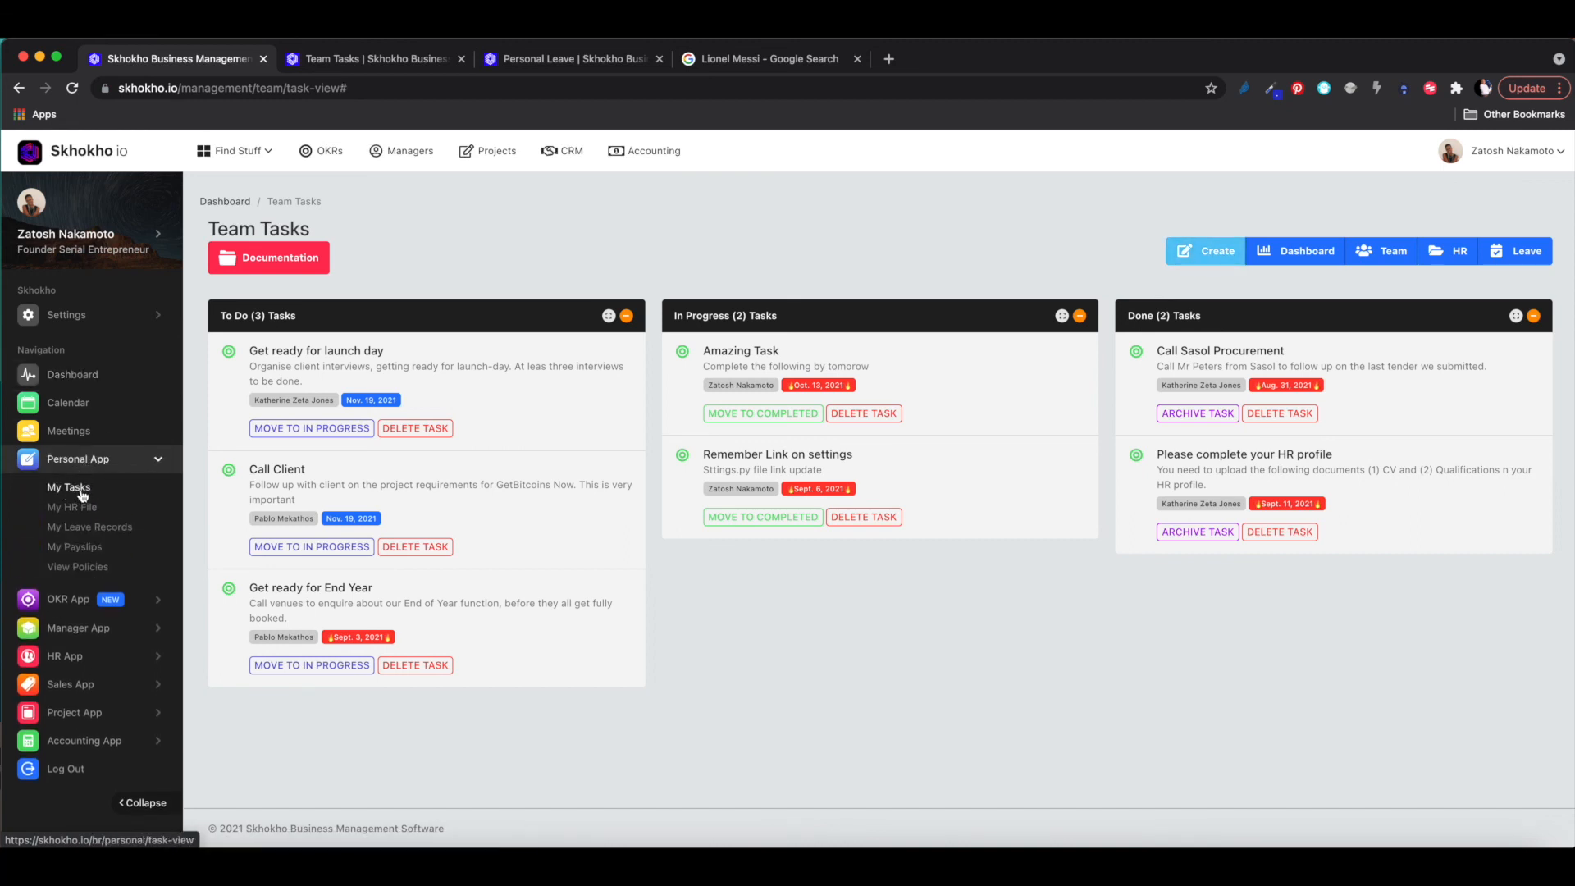
{"action": "left_click", "coordinate": [75, 488]}
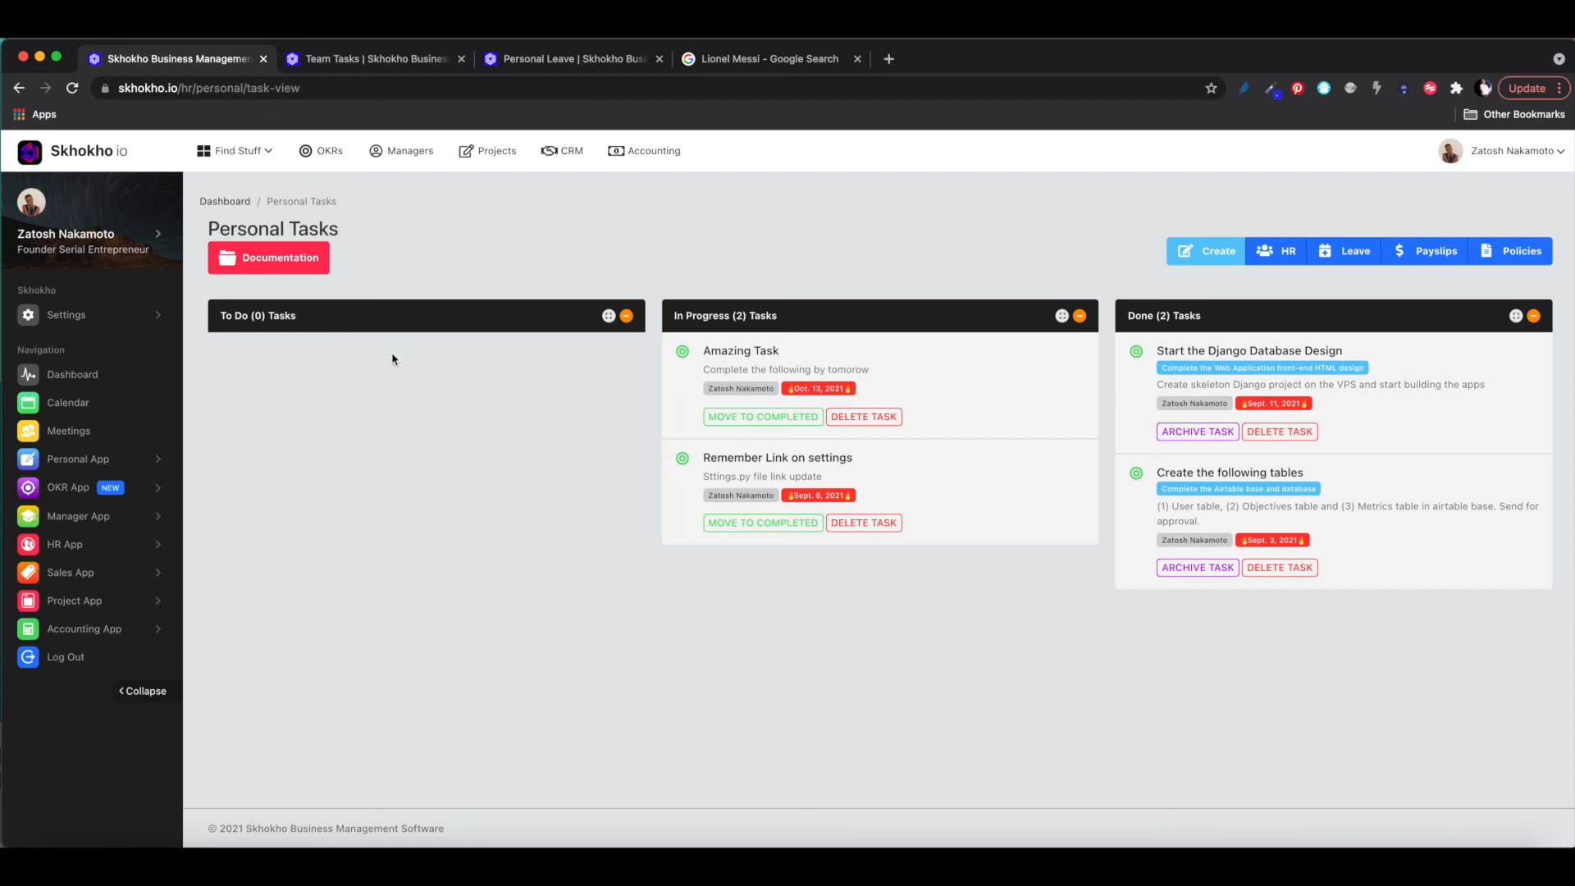
{"action": "left_click", "coordinate": [82, 157]}
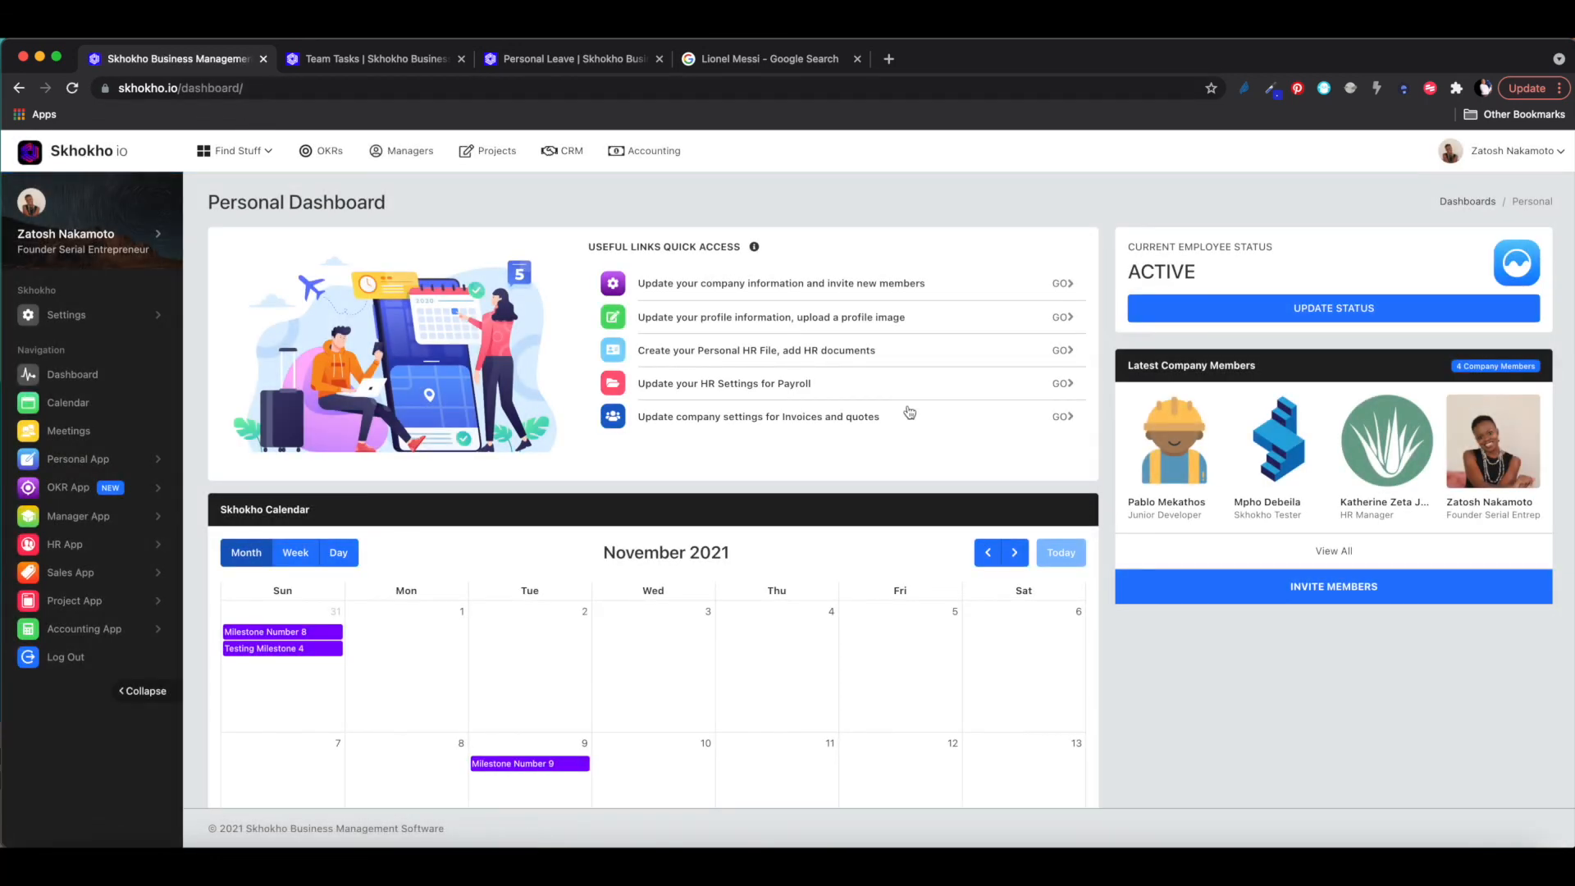
{"action": "scroll", "coordinate": [1149, 503], "scroll_direction": "down", "scroll_amount": 4}
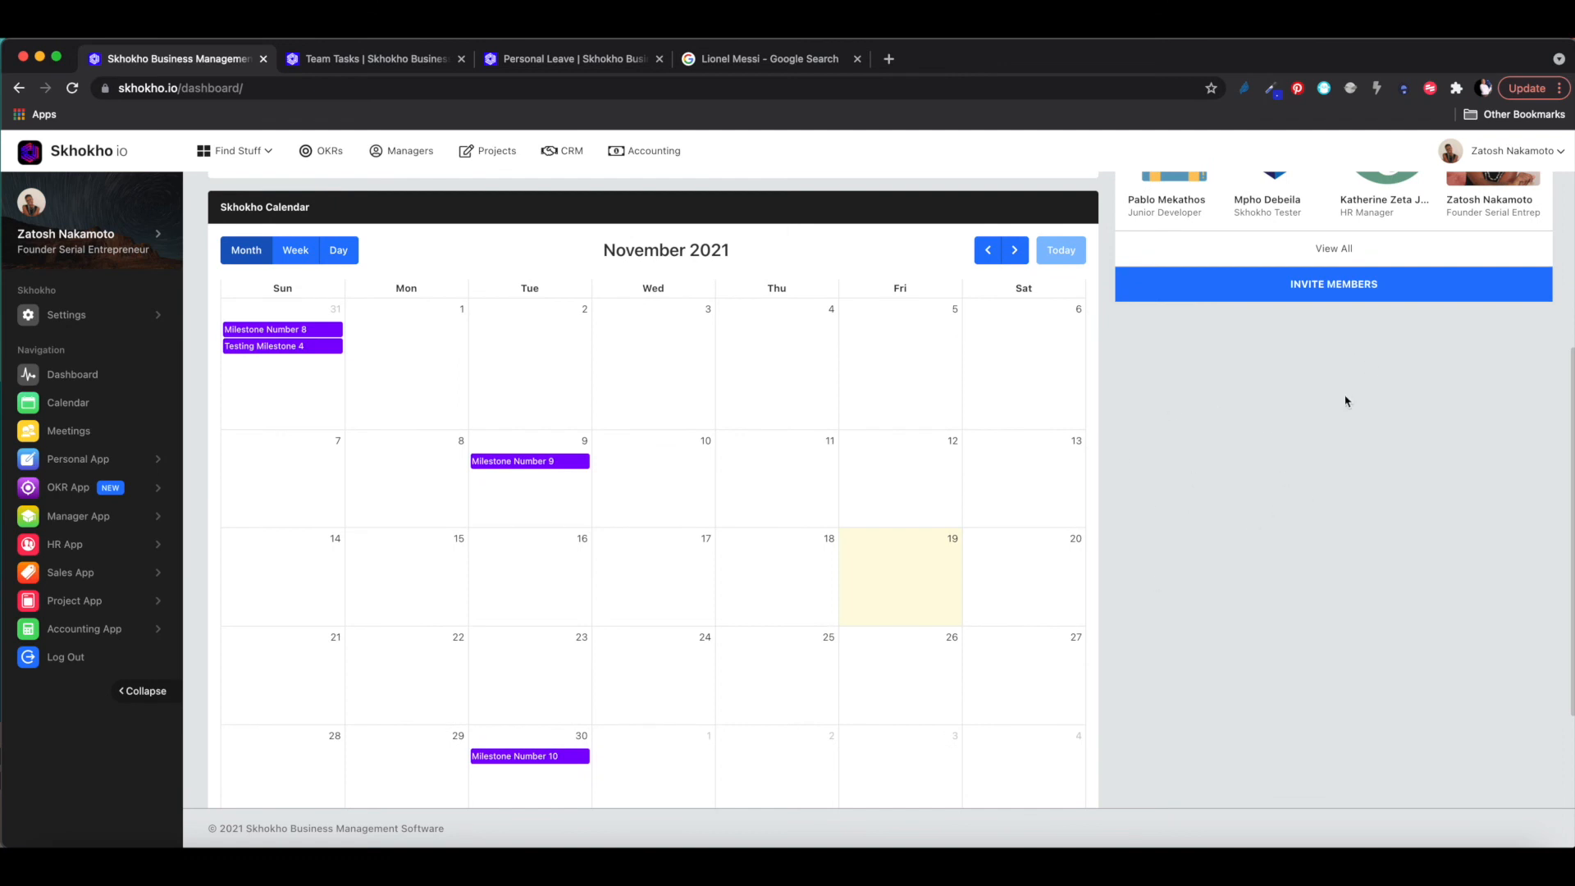
{"action": "scroll", "coordinate": [1305, 448], "scroll_direction": "up", "scroll_amount": 4}
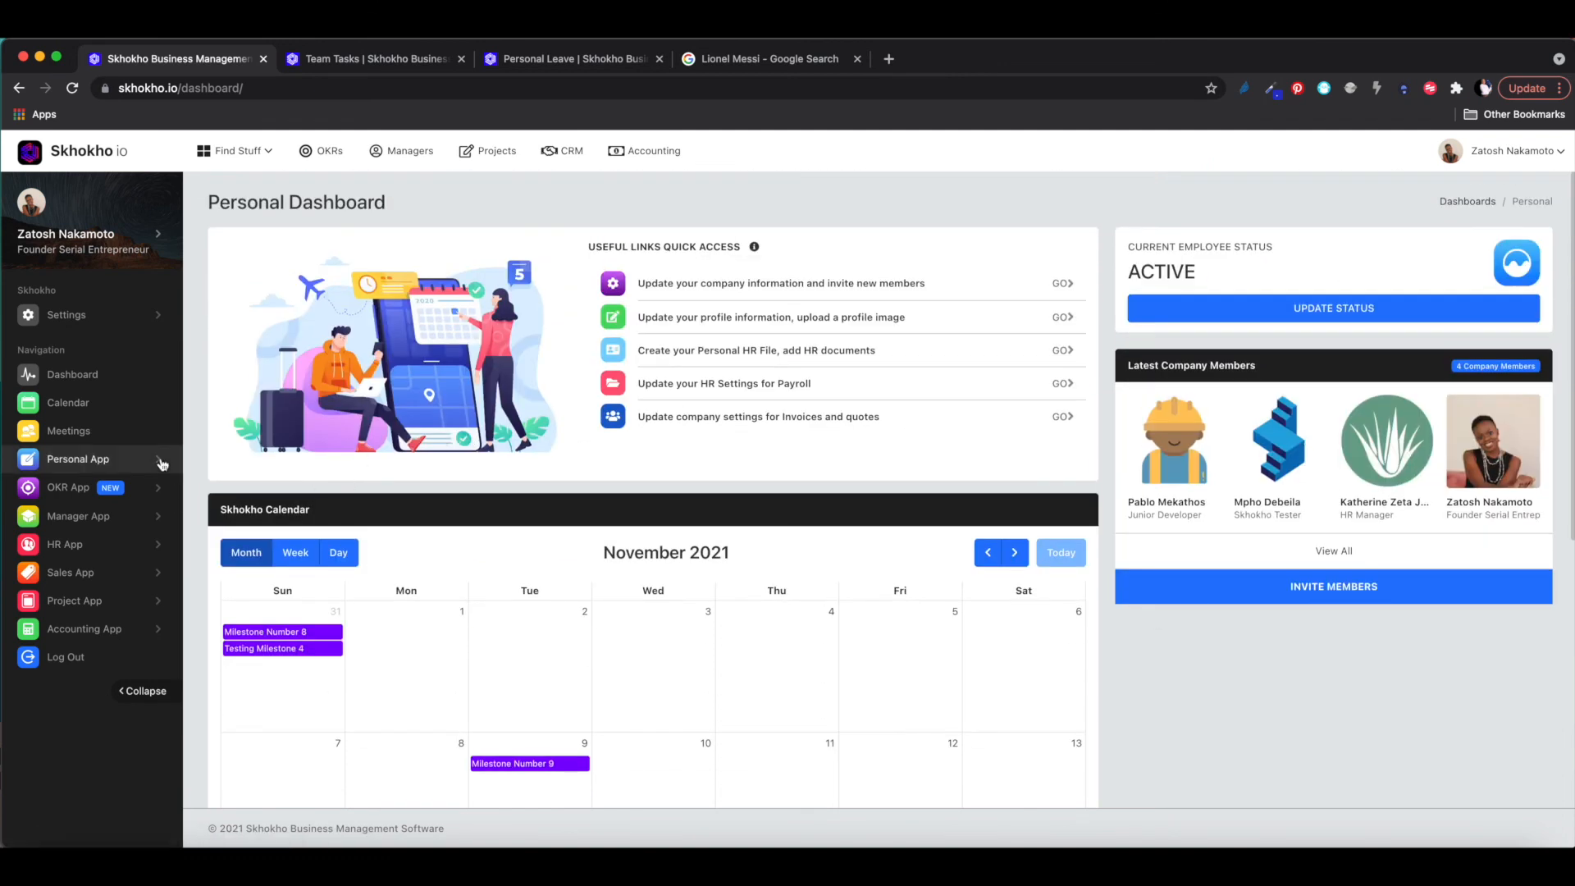
{"action": "left_click", "coordinate": [79, 461]}
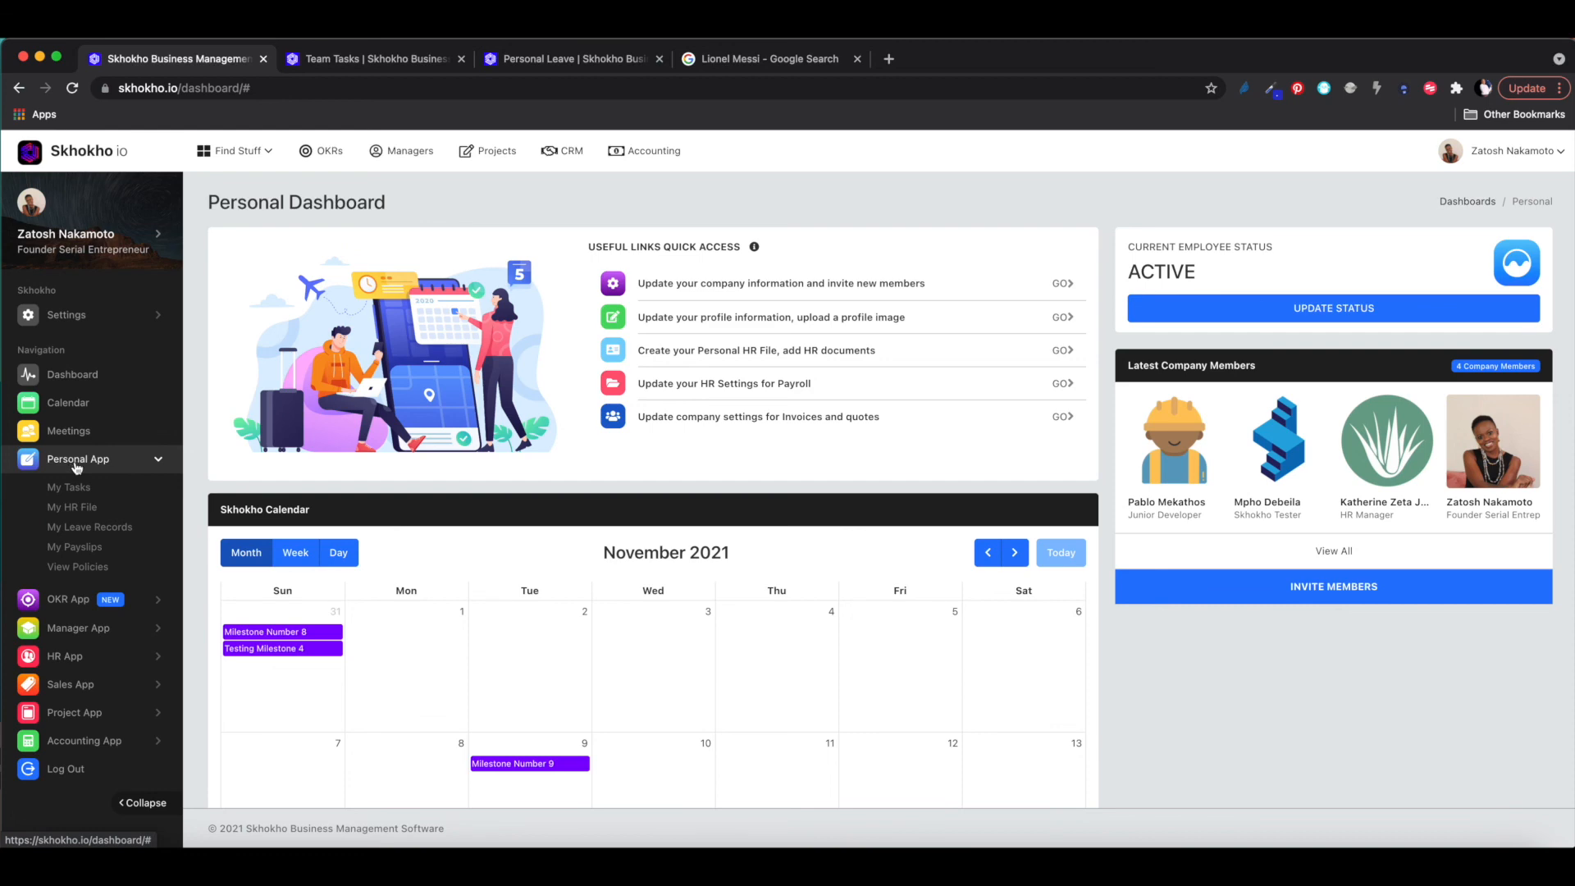
{"action": "left_click", "coordinate": [74, 489]}
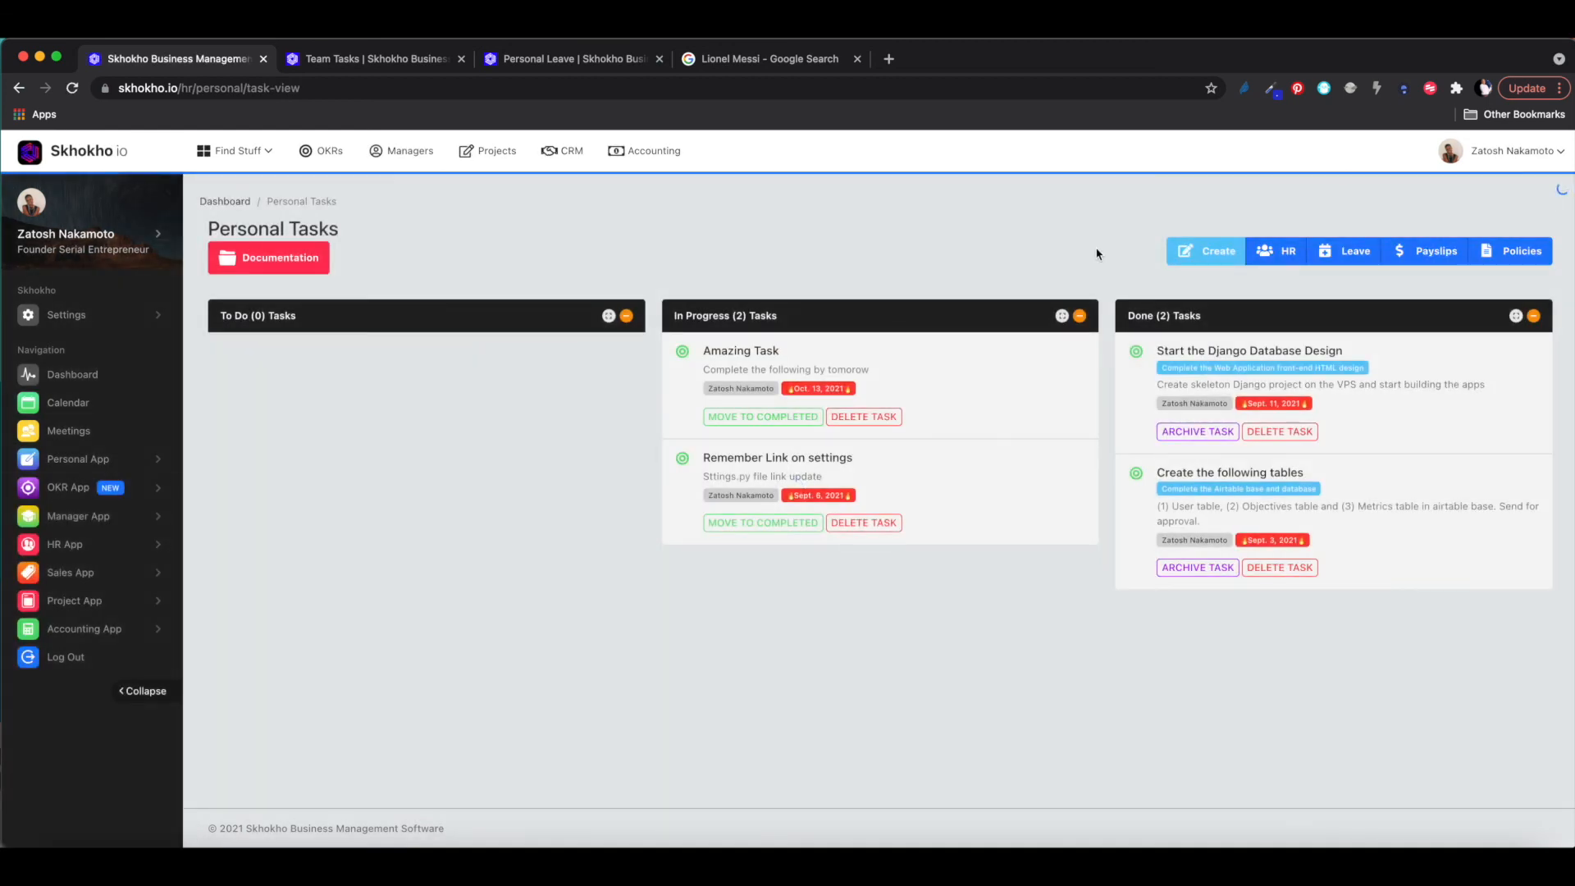
- Add personal task 'Remember' with details 'When it rained' due 20 November 2021
{"action": "left_click", "coordinate": [1194, 252]}
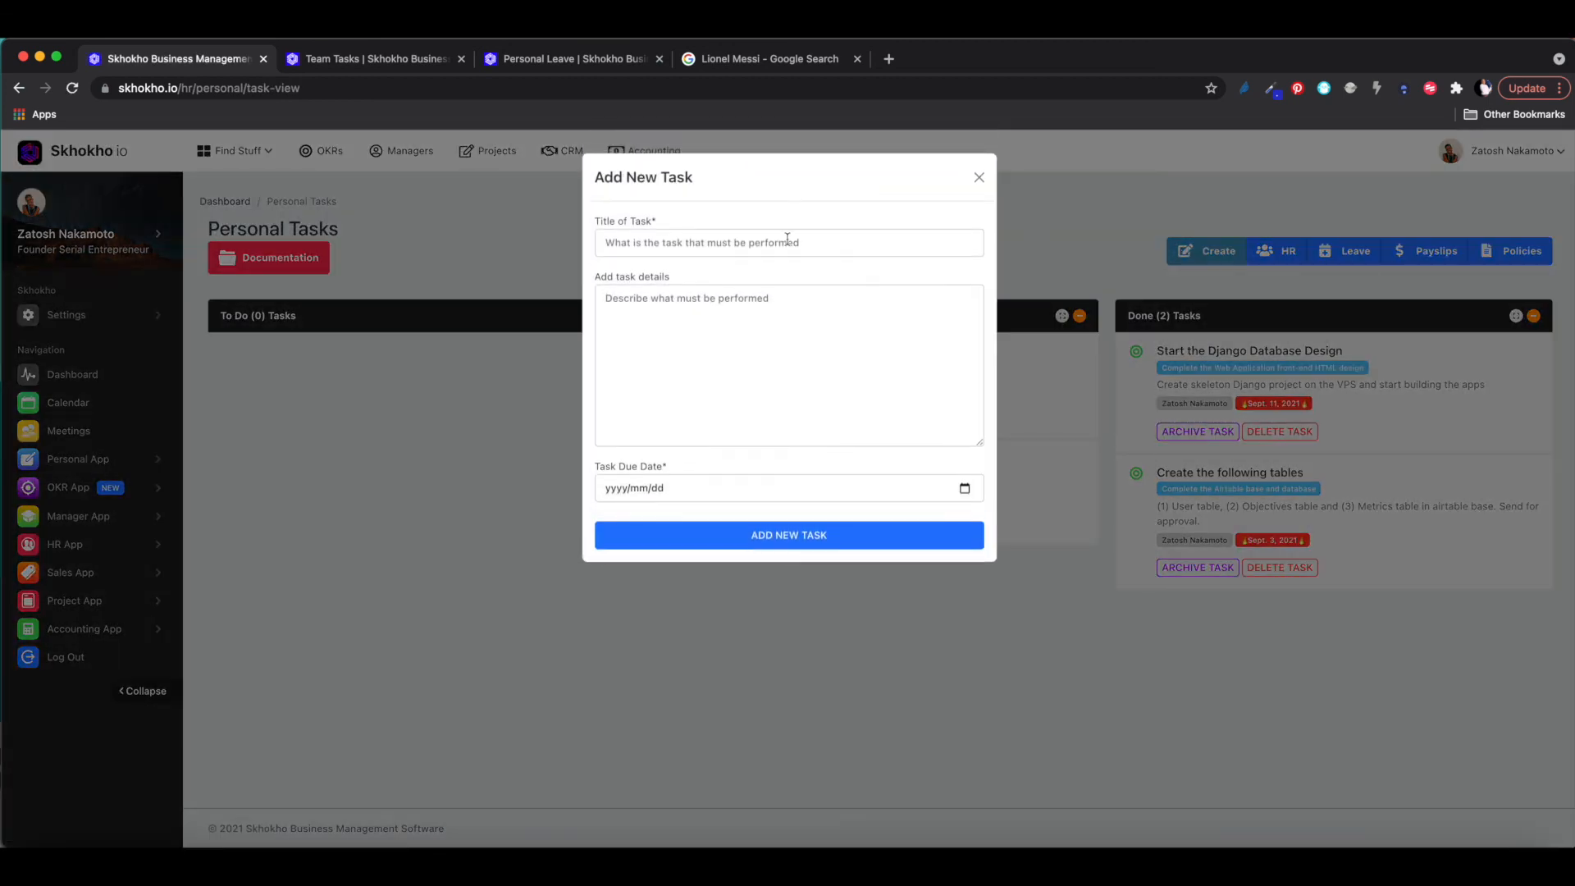
{"action": "left_click", "coordinate": [785, 243]}
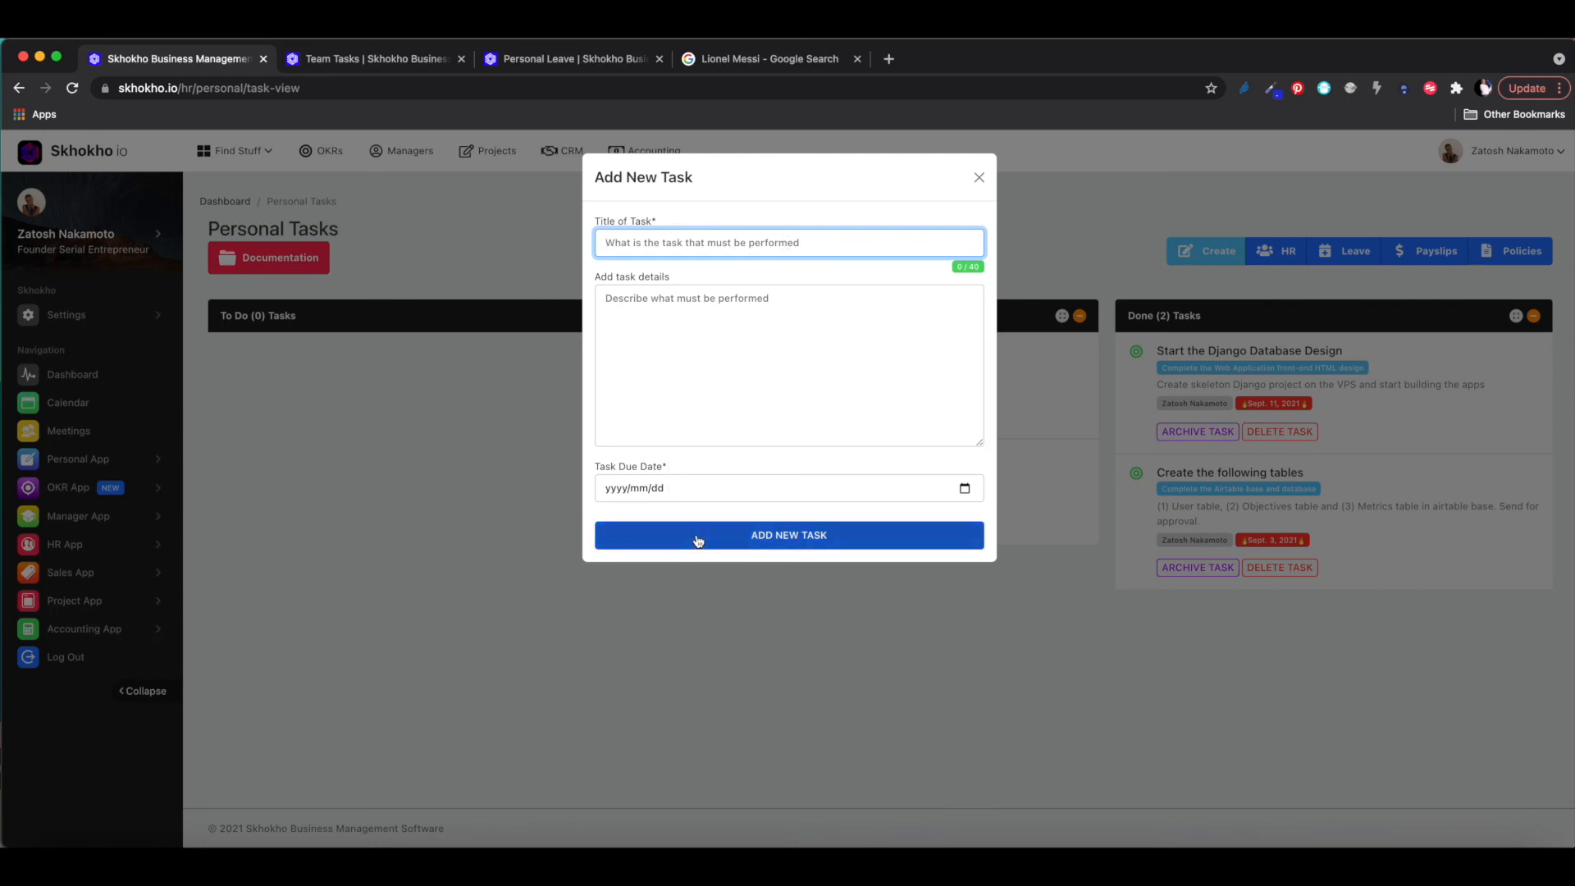
{"action": "type", "text": "Remember"}
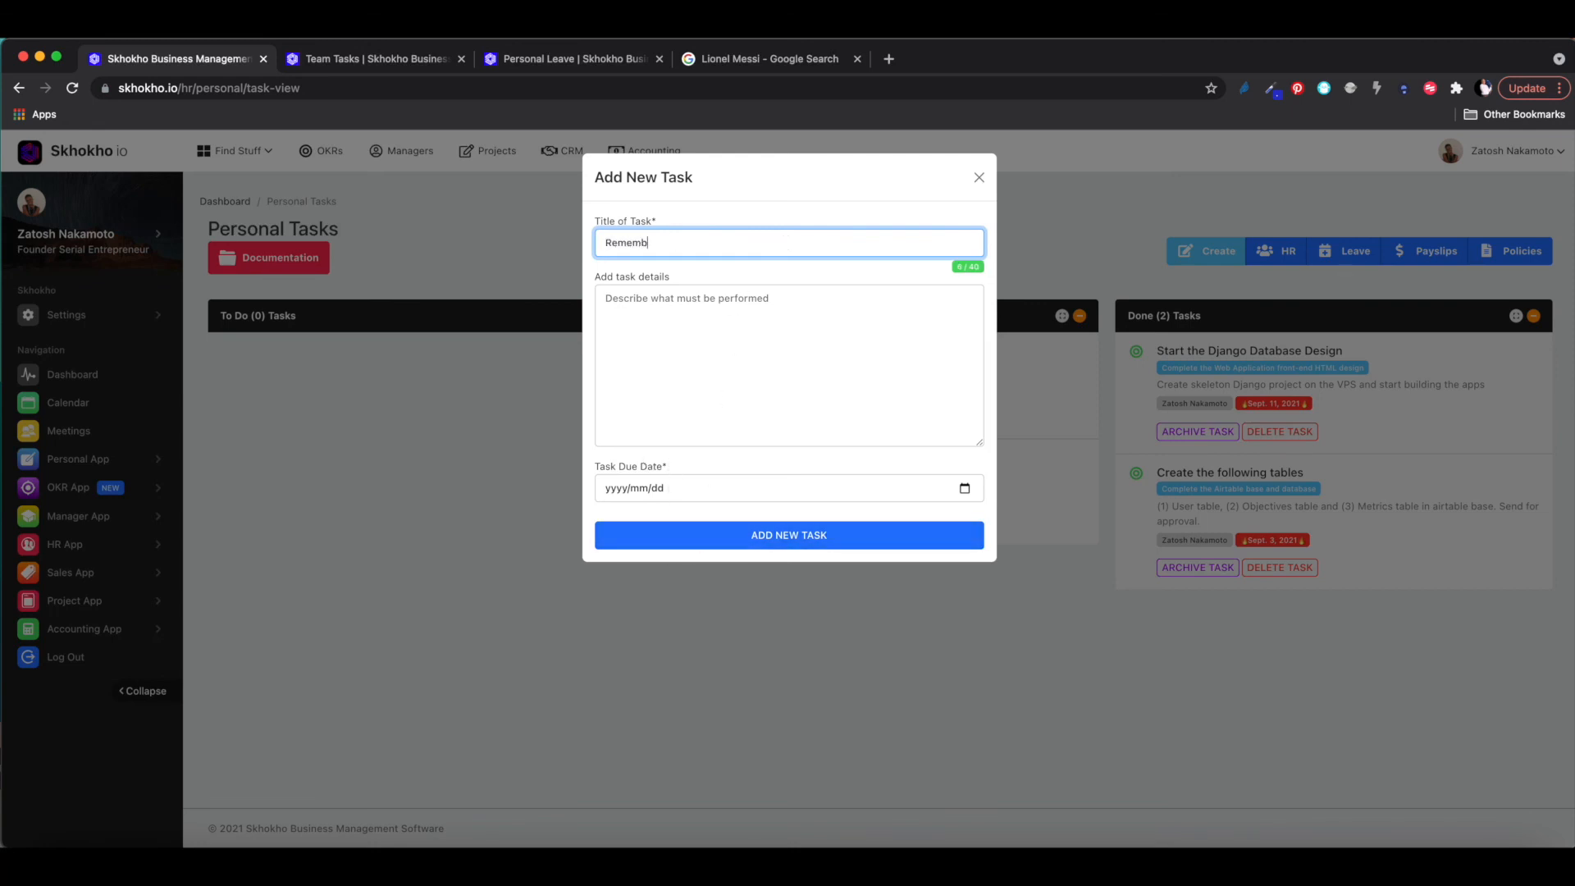
{"action": "left_click", "coordinate": [724, 307]}
{"action": "type", "text": "When"}
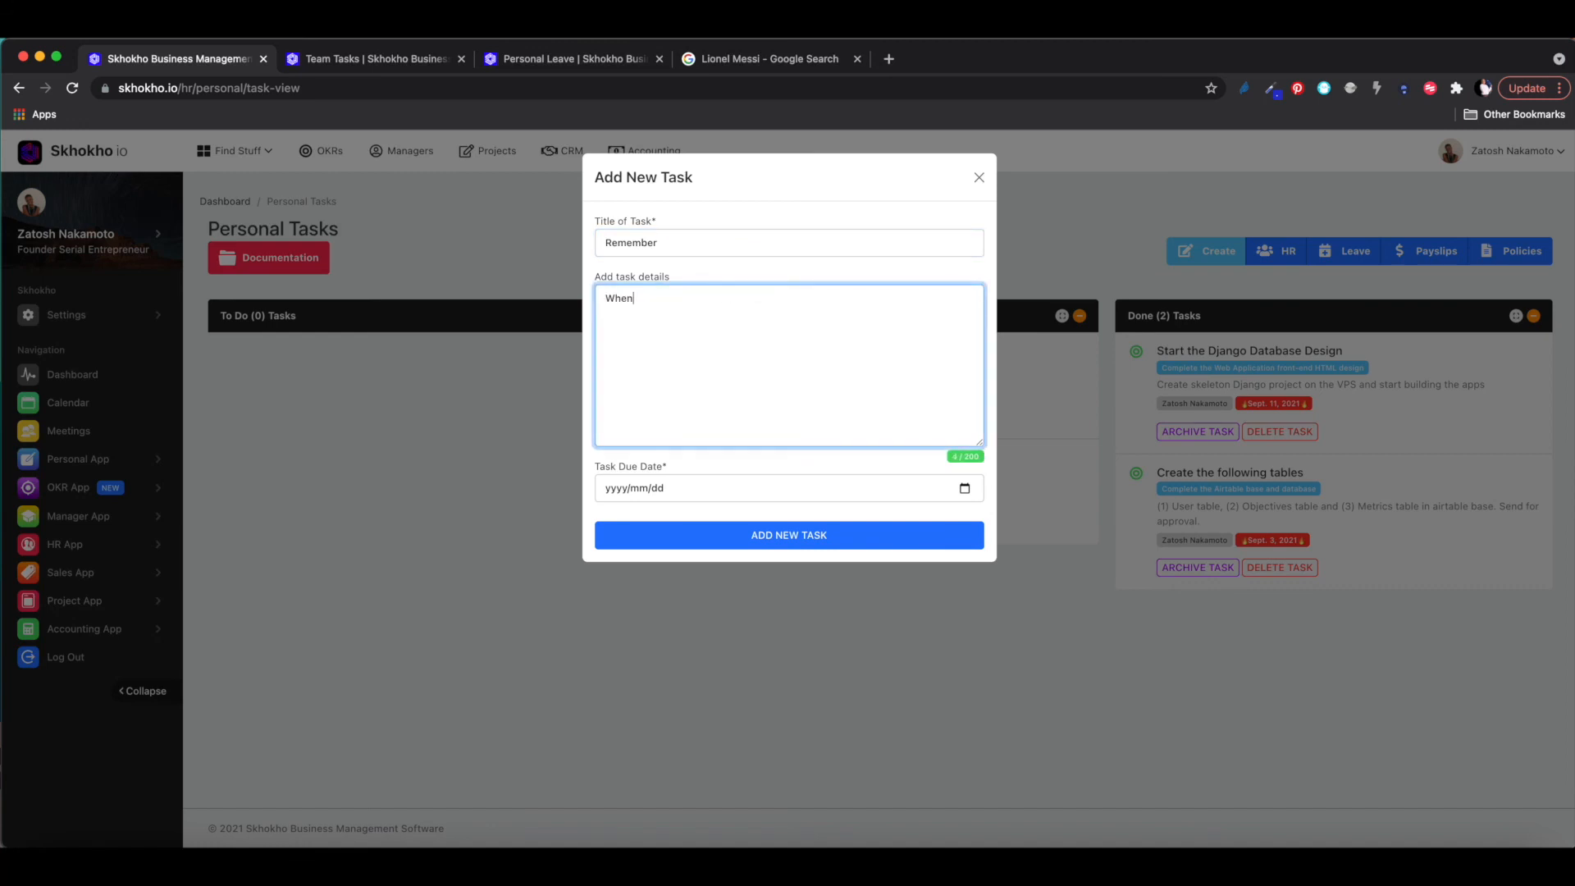
{"action": "type", "text": " it rained"}
{"action": "left_click", "coordinate": [964, 488]}
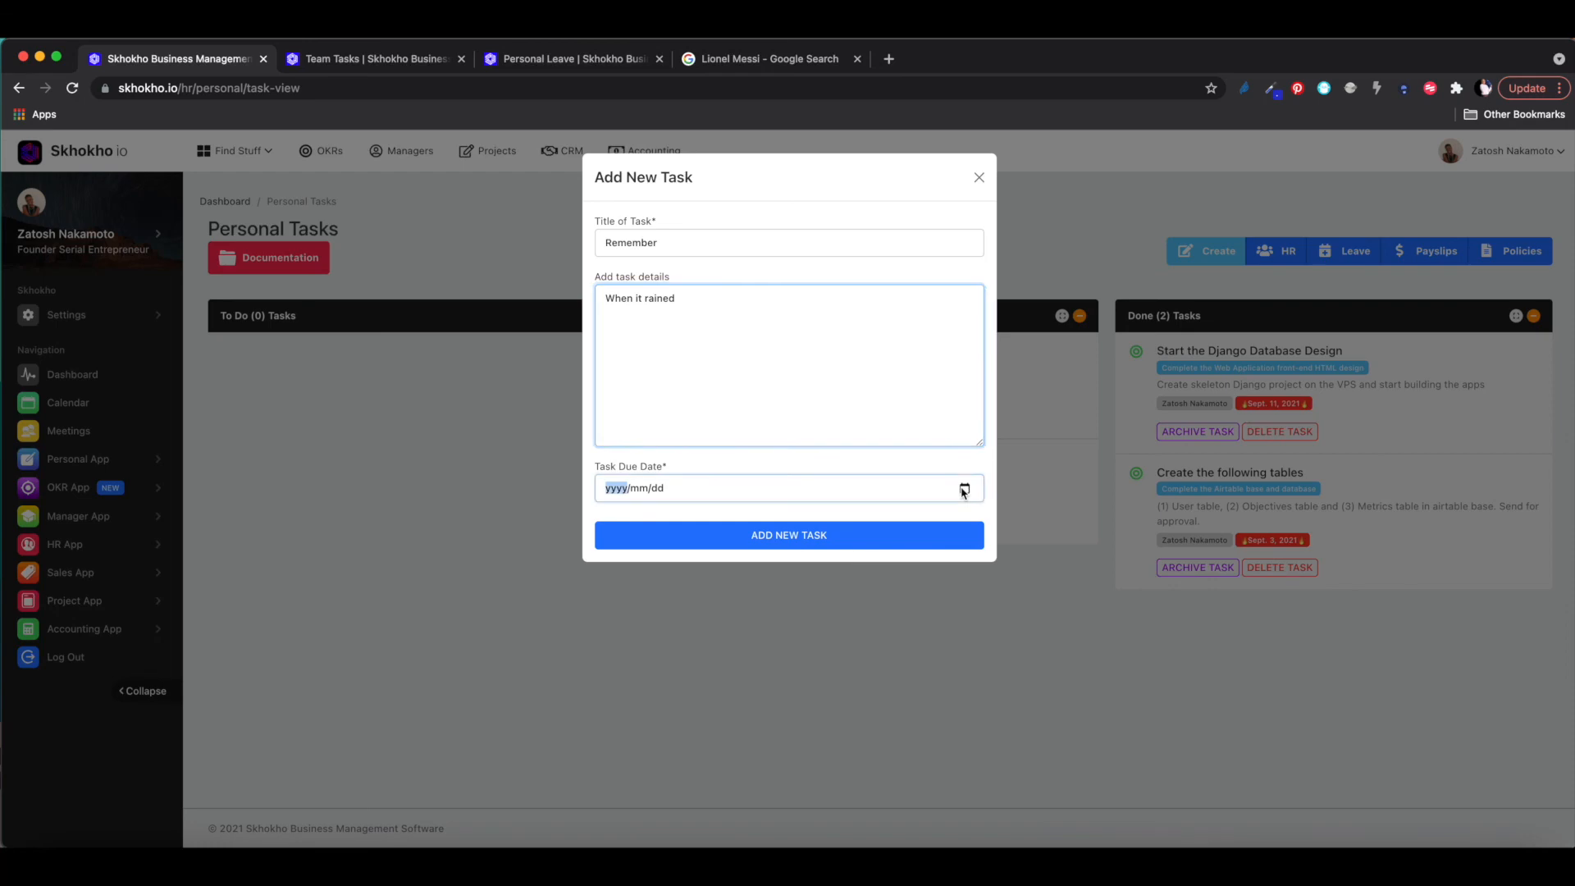
{"action": "left_click", "coordinate": [755, 624]}
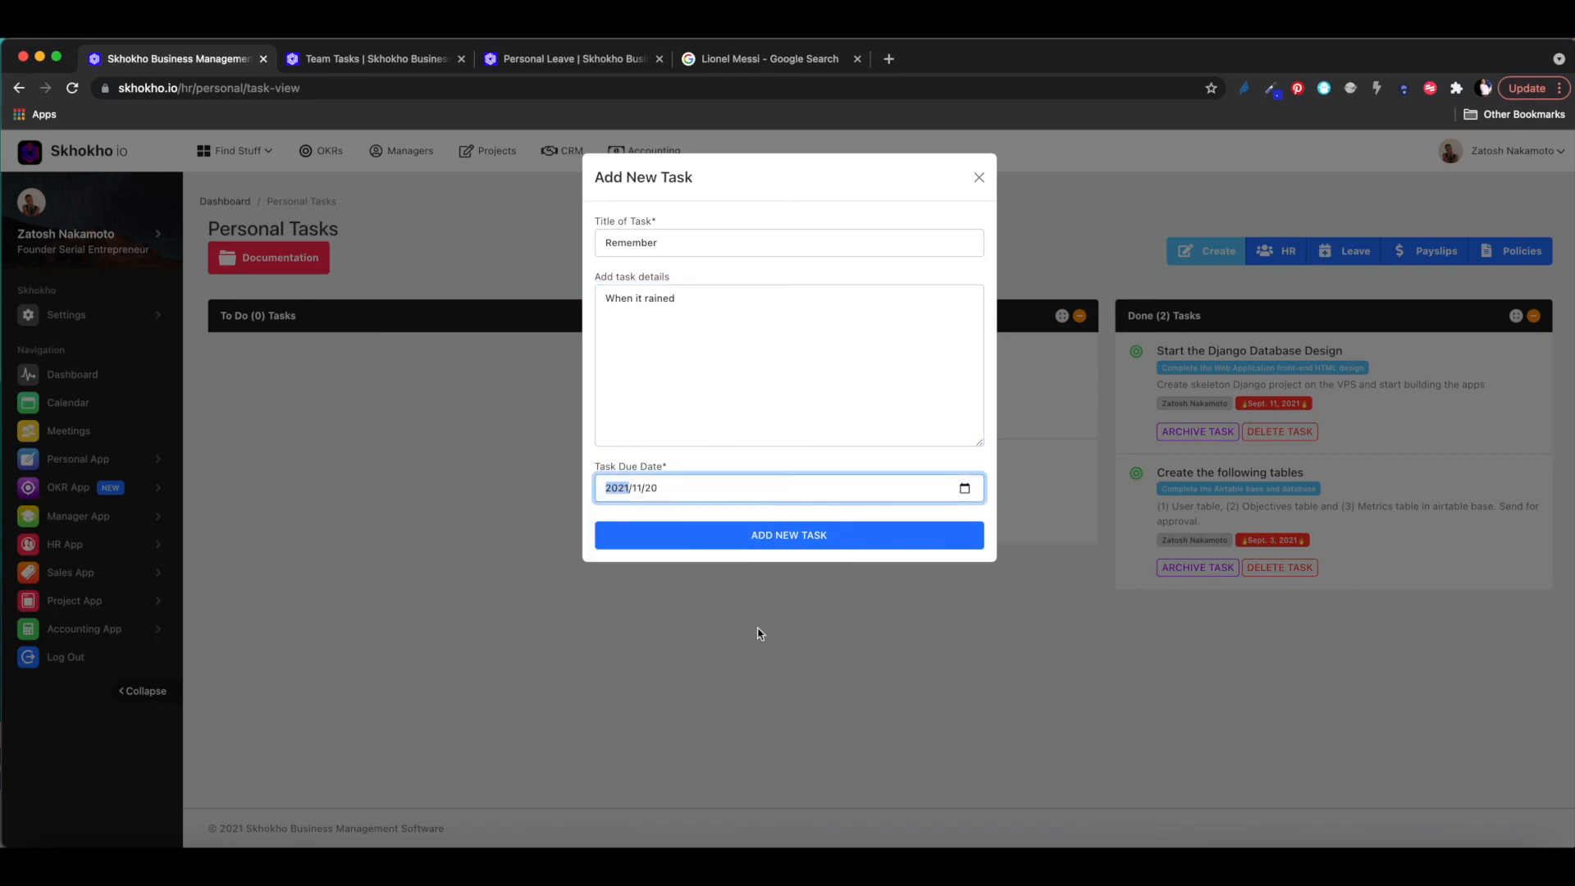
{"action": "left_click", "coordinate": [800, 539]}
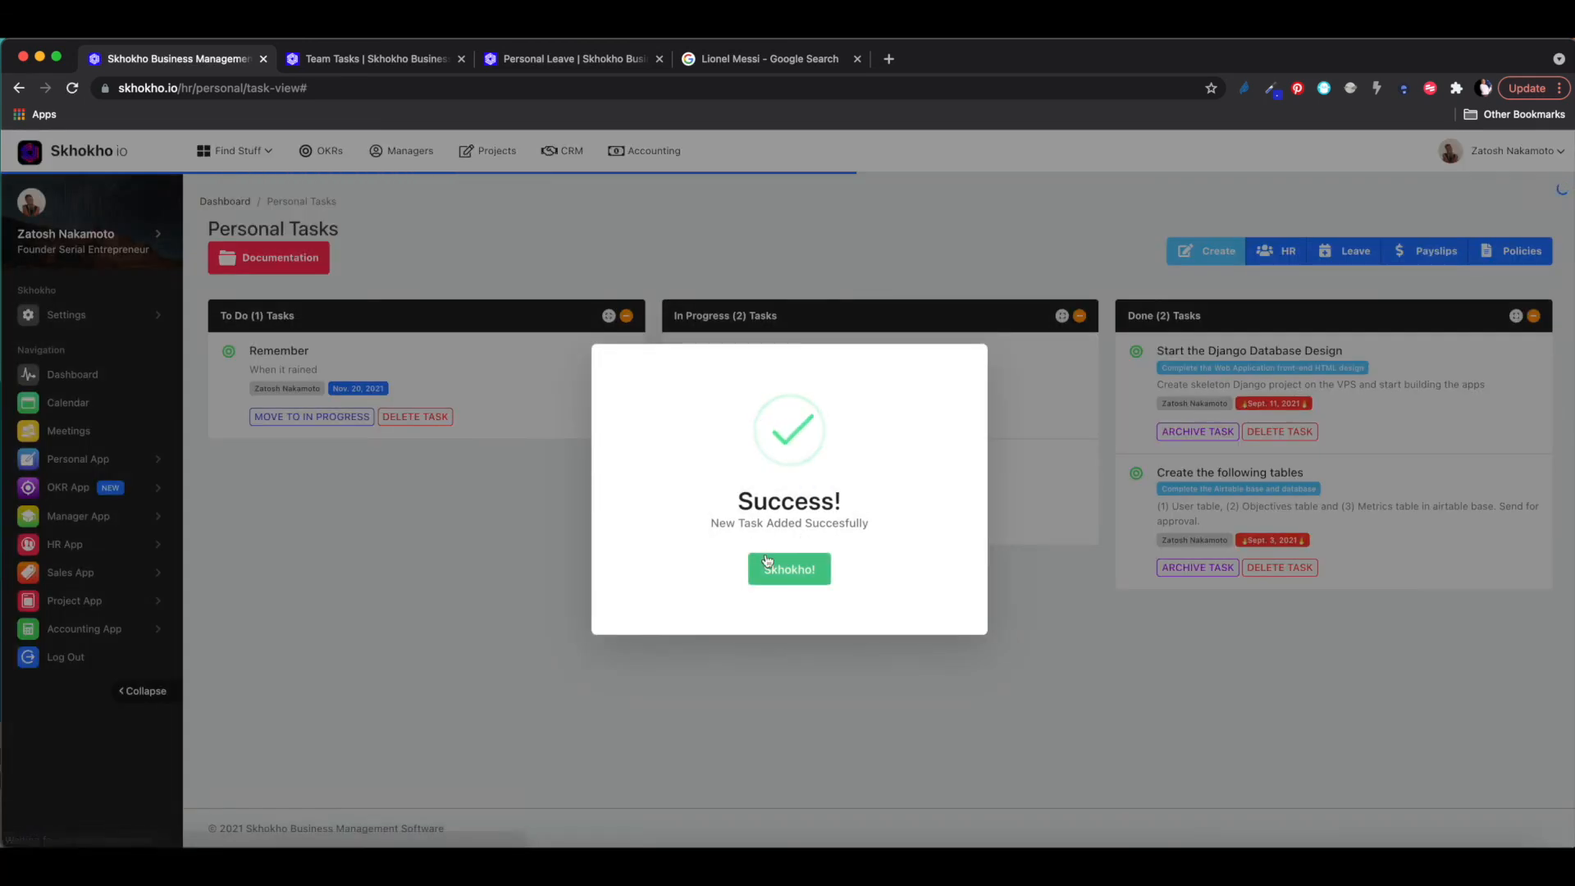
{"action": "left_click", "coordinate": [767, 563]}
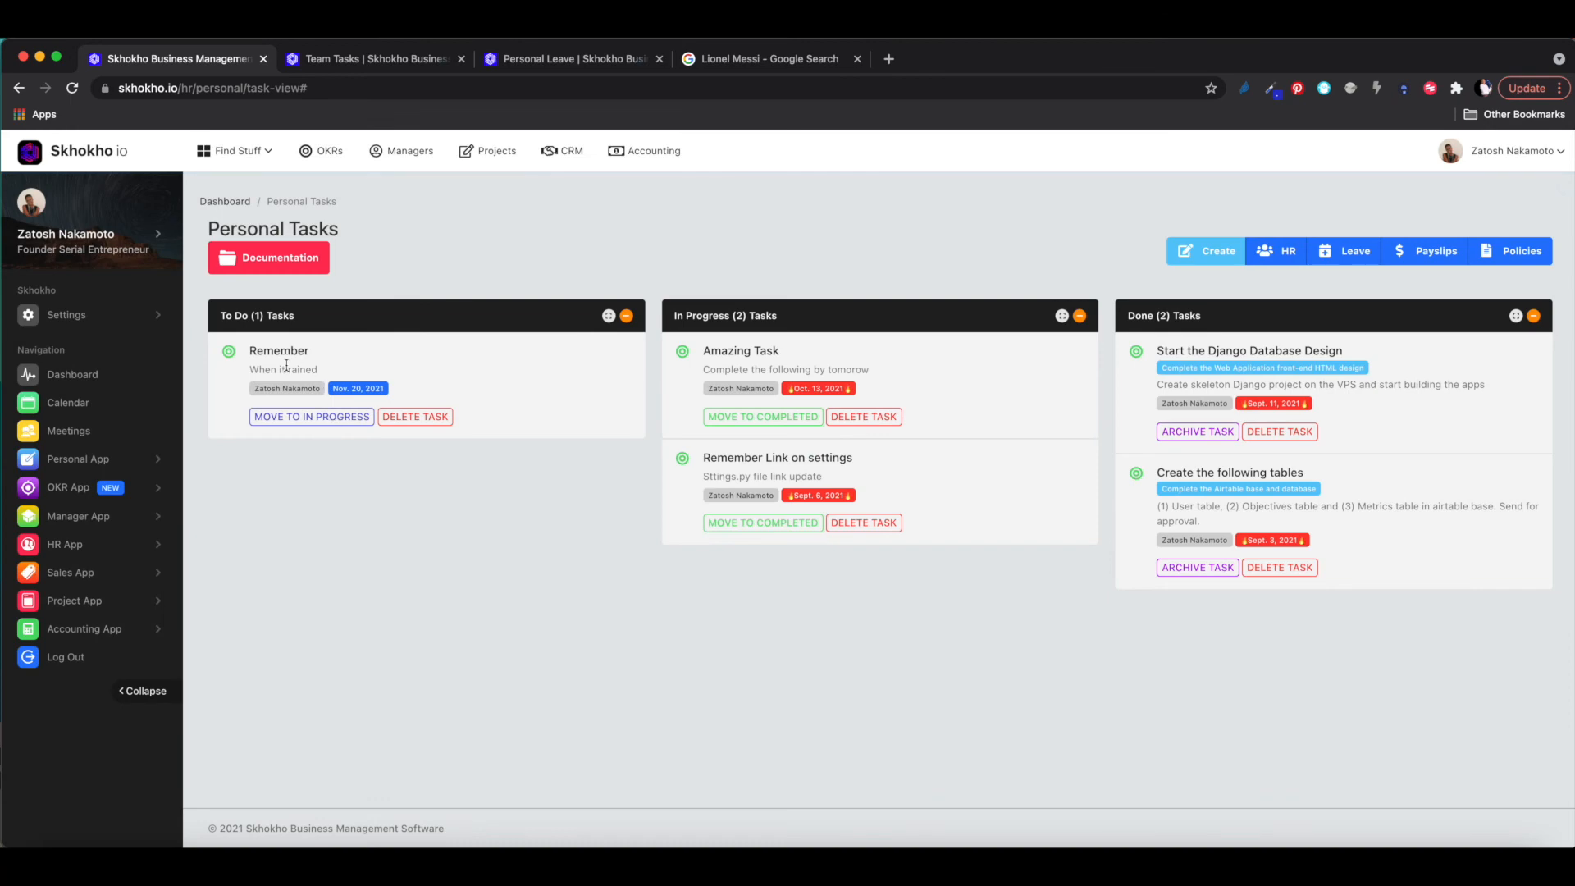
{"action": "left_click", "coordinate": [96, 154]}
{"action": "scroll", "coordinate": [1326, 563], "scroll_direction": "down", "scroll_amount": 2}
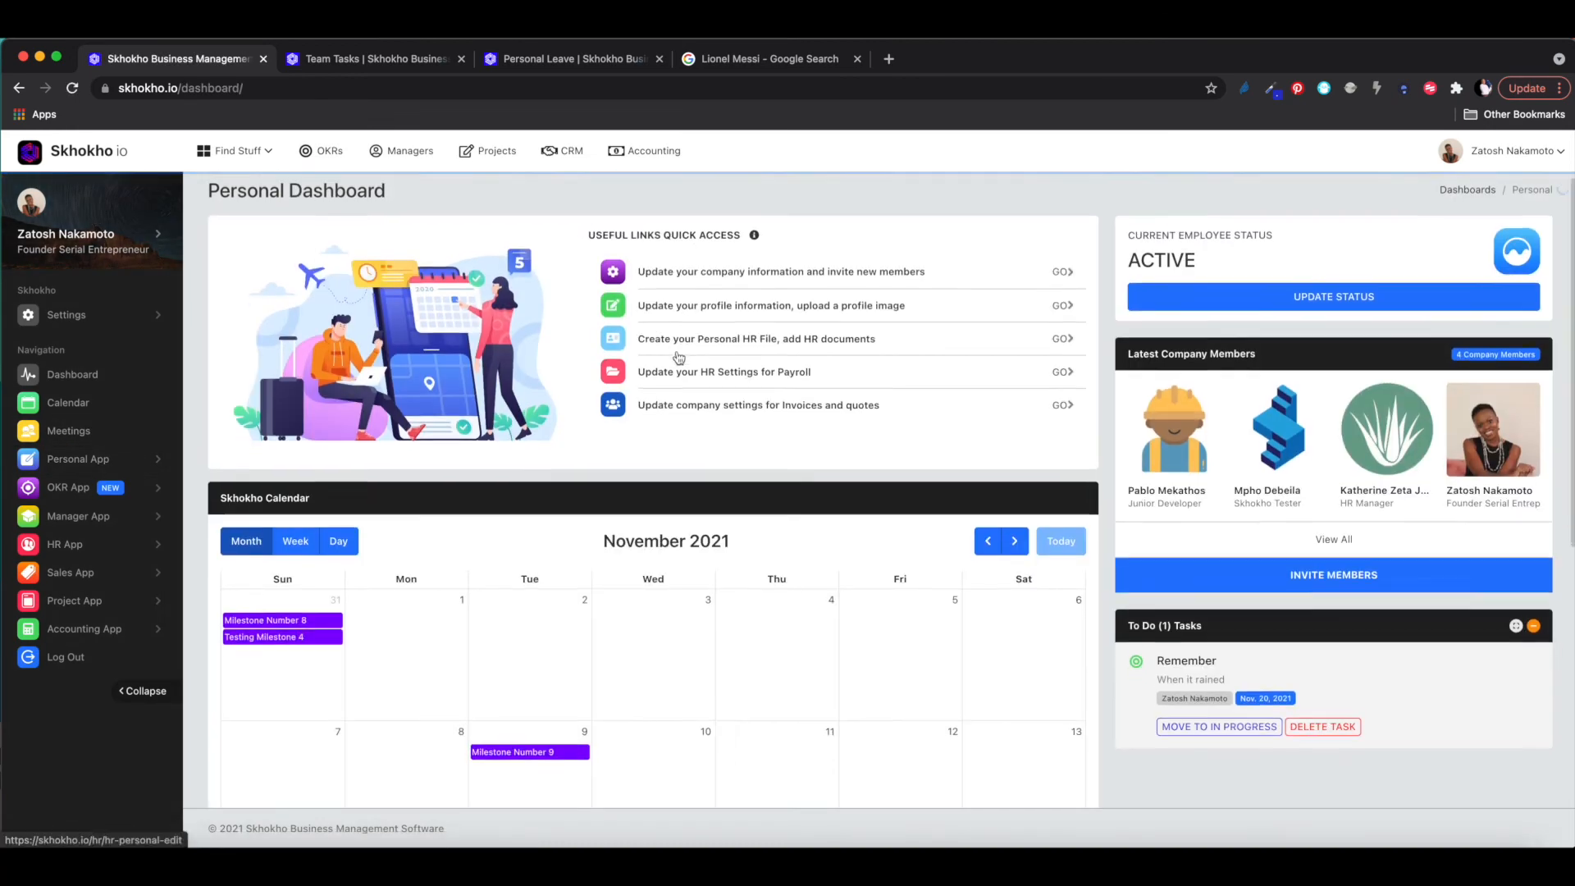
{"action": "scroll", "coordinate": [1295, 546], "scroll_direction": "down", "scroll_amount": 2}
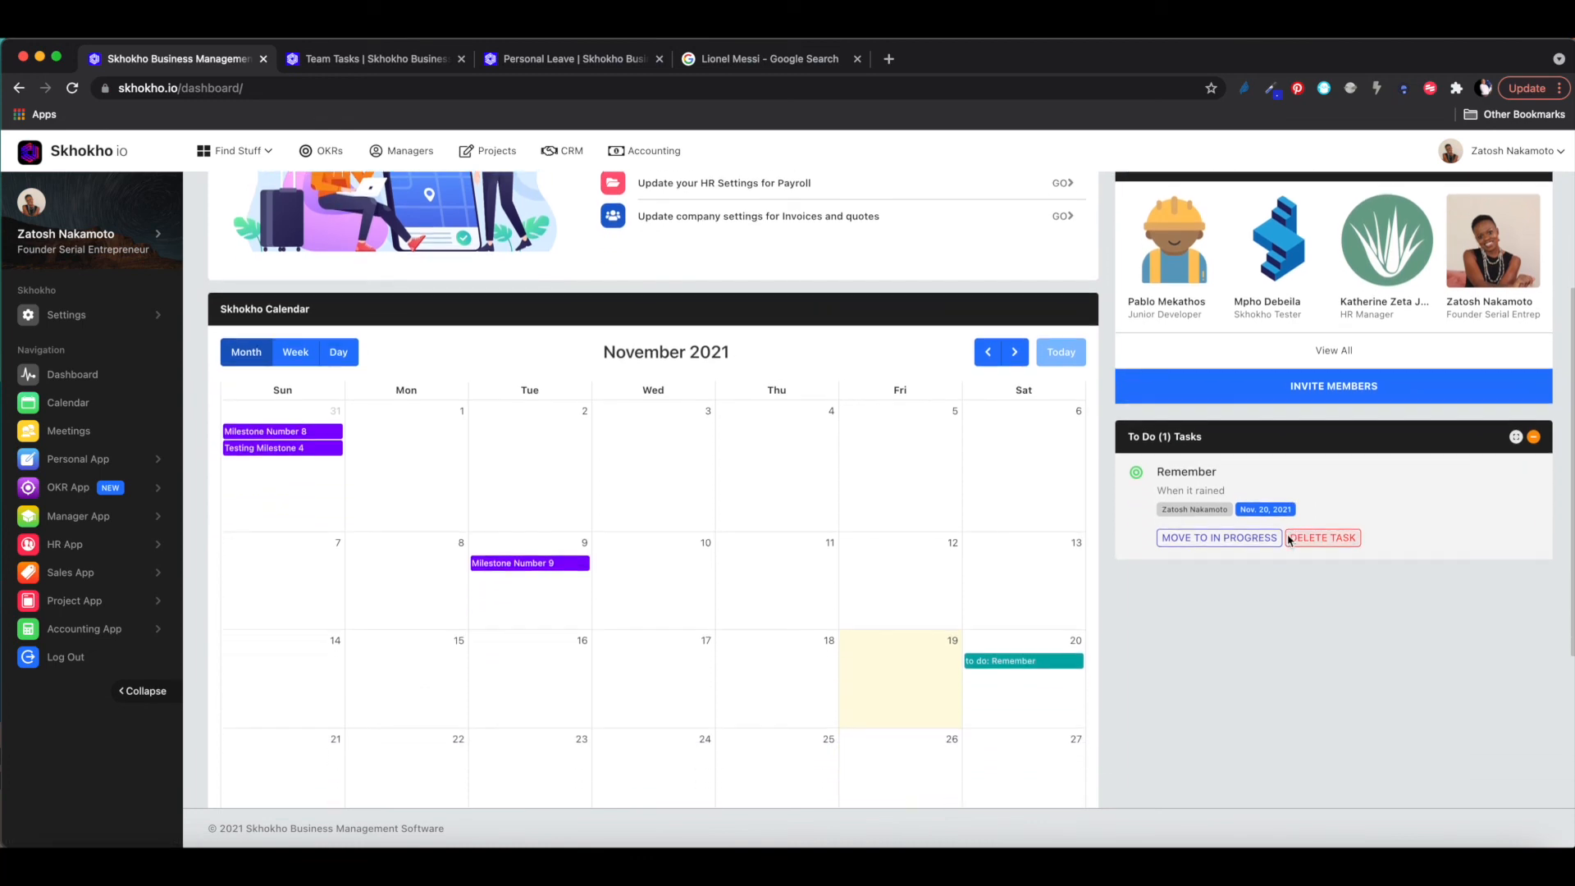
{"action": "scroll", "coordinate": [1351, 526], "scroll_direction": "down", "scroll_amount": 1}
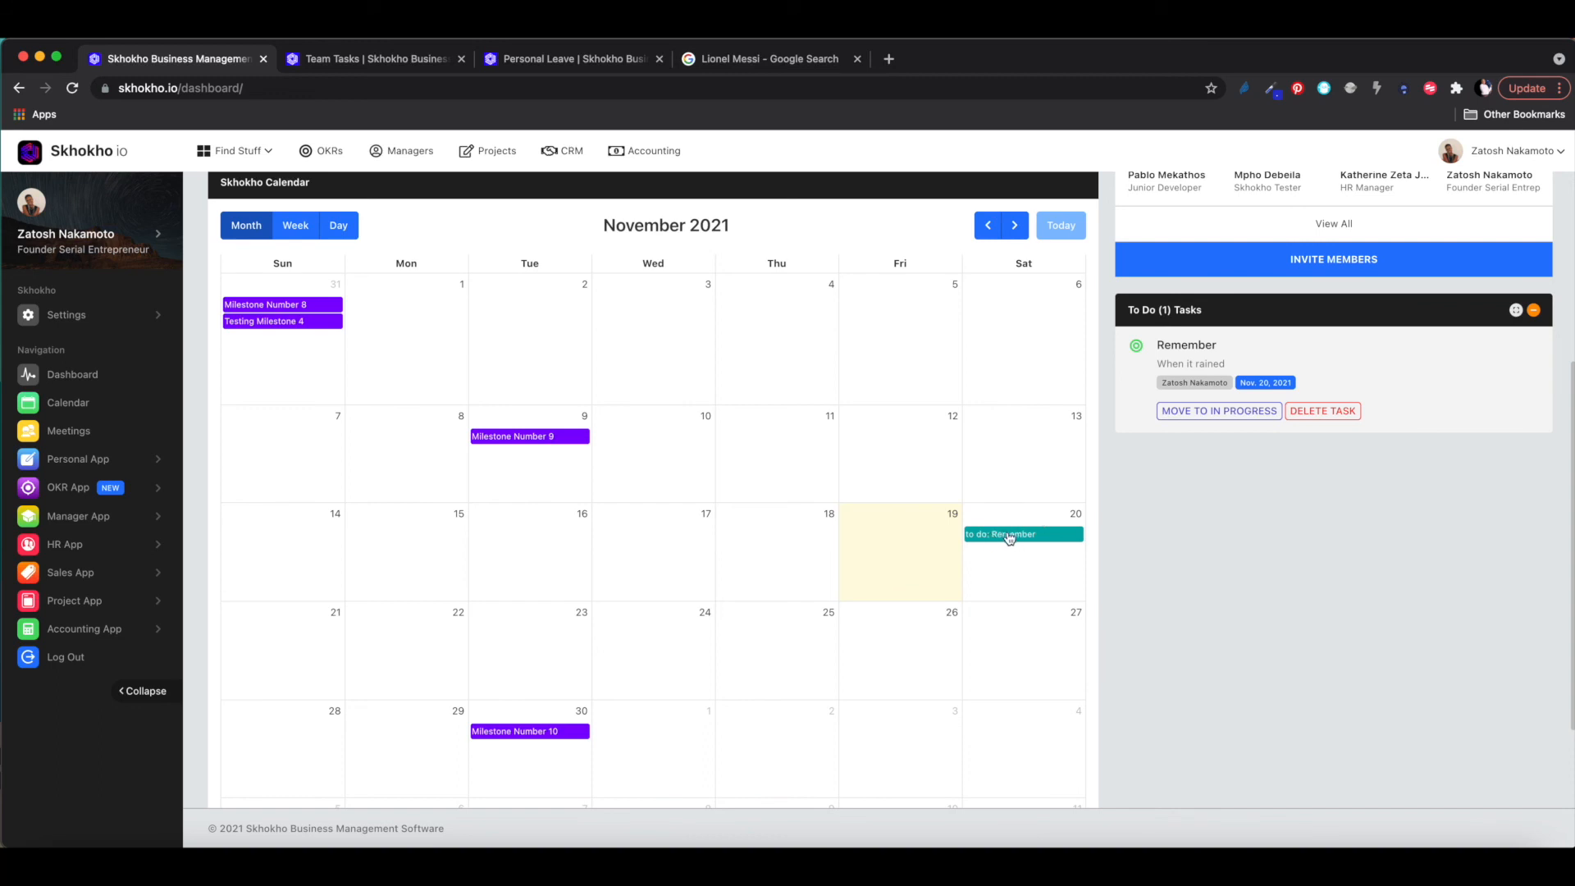
{"action": "scroll", "coordinate": [1010, 537], "scroll_direction": "down", "scroll_amount": 1}
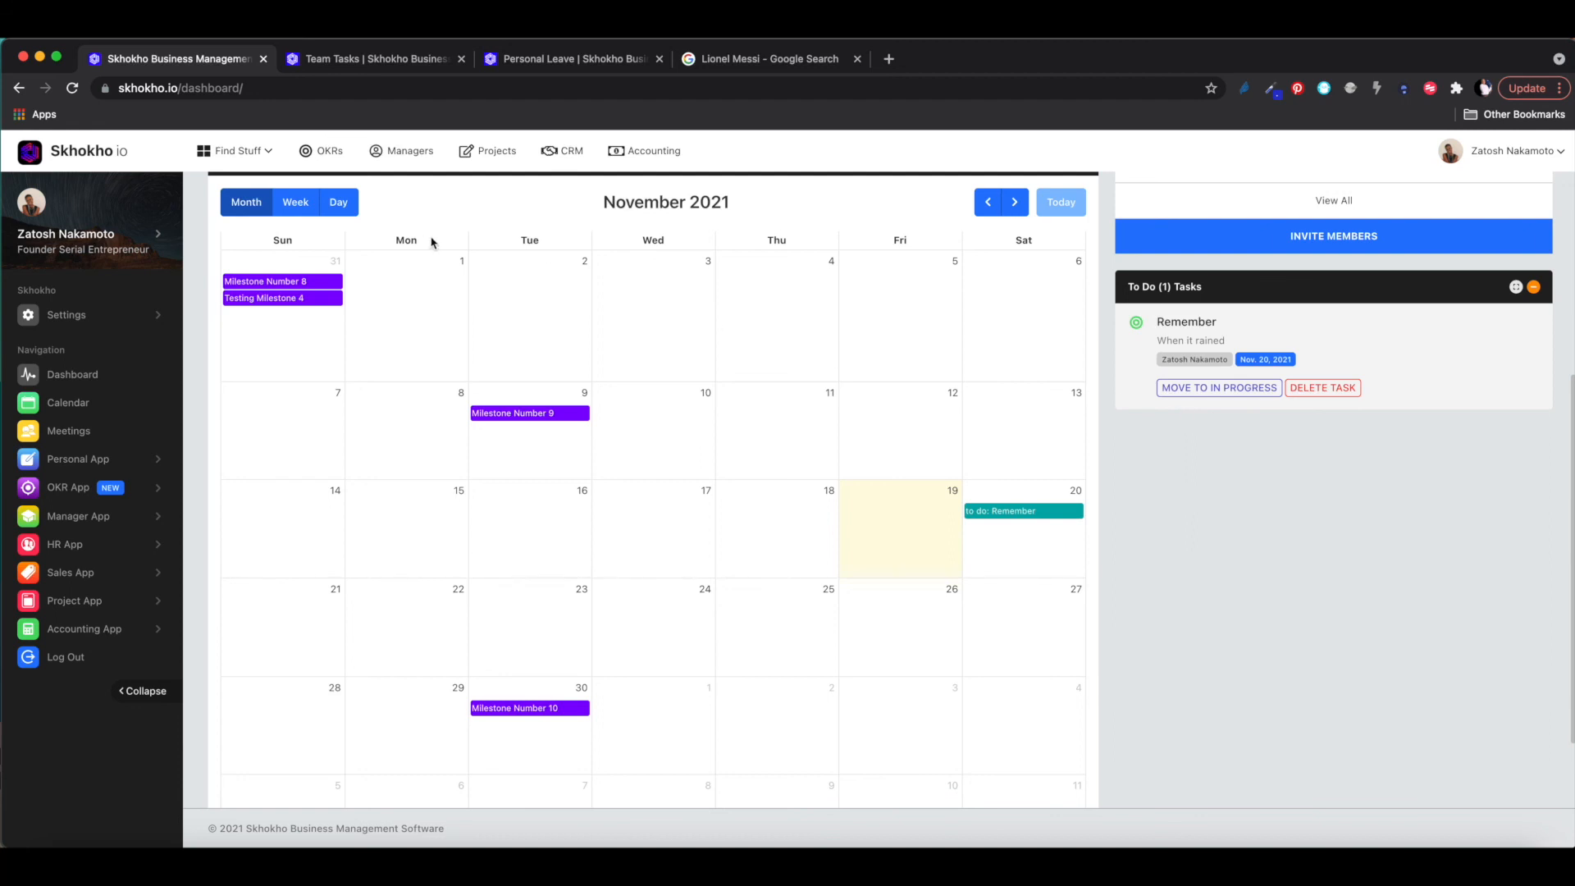
{"action": "scroll", "coordinate": [725, 360], "scroll_direction": "up", "scroll_amount": 3}
{"action": "scroll", "coordinate": [725, 359], "scroll_direction": "up", "scroll_amount": 3}
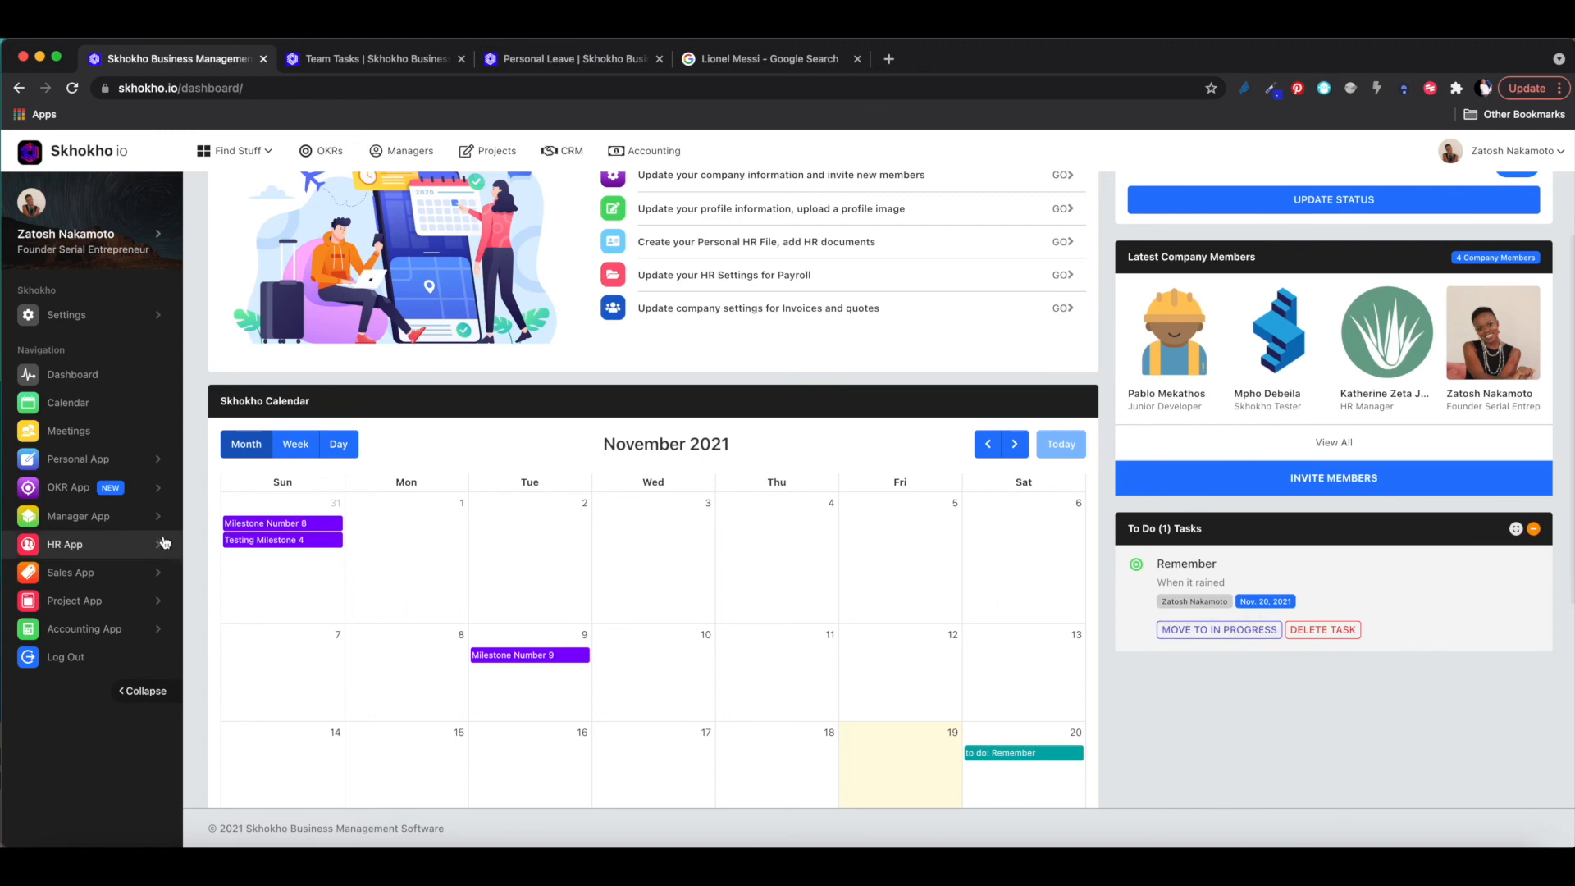
{"action": "left_click", "coordinate": [72, 462]}
{"action": "left_click", "coordinate": [69, 490]}
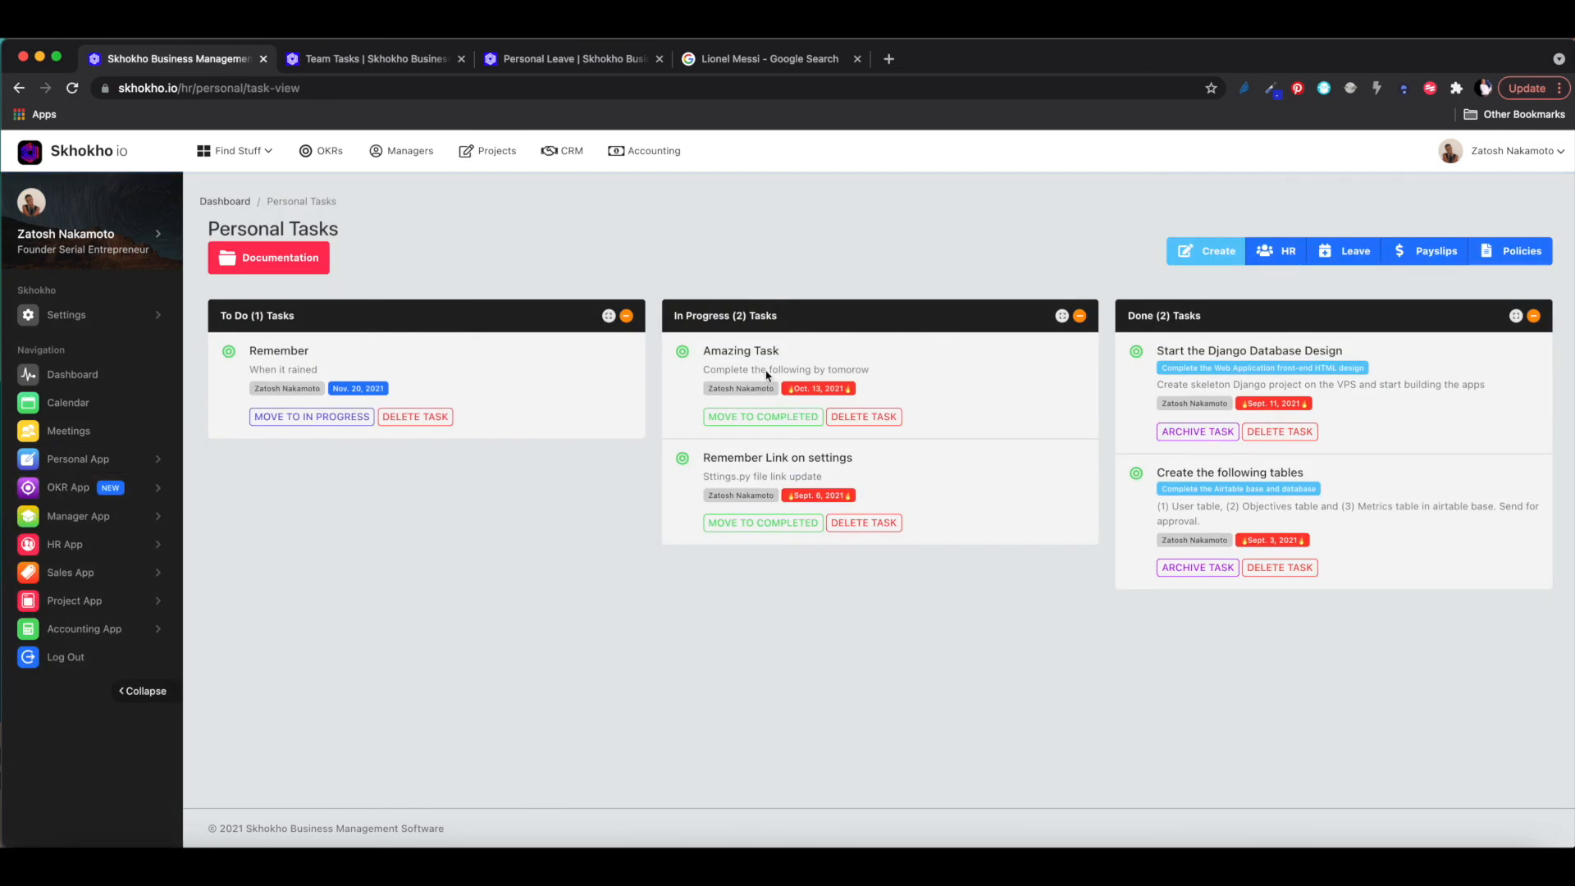